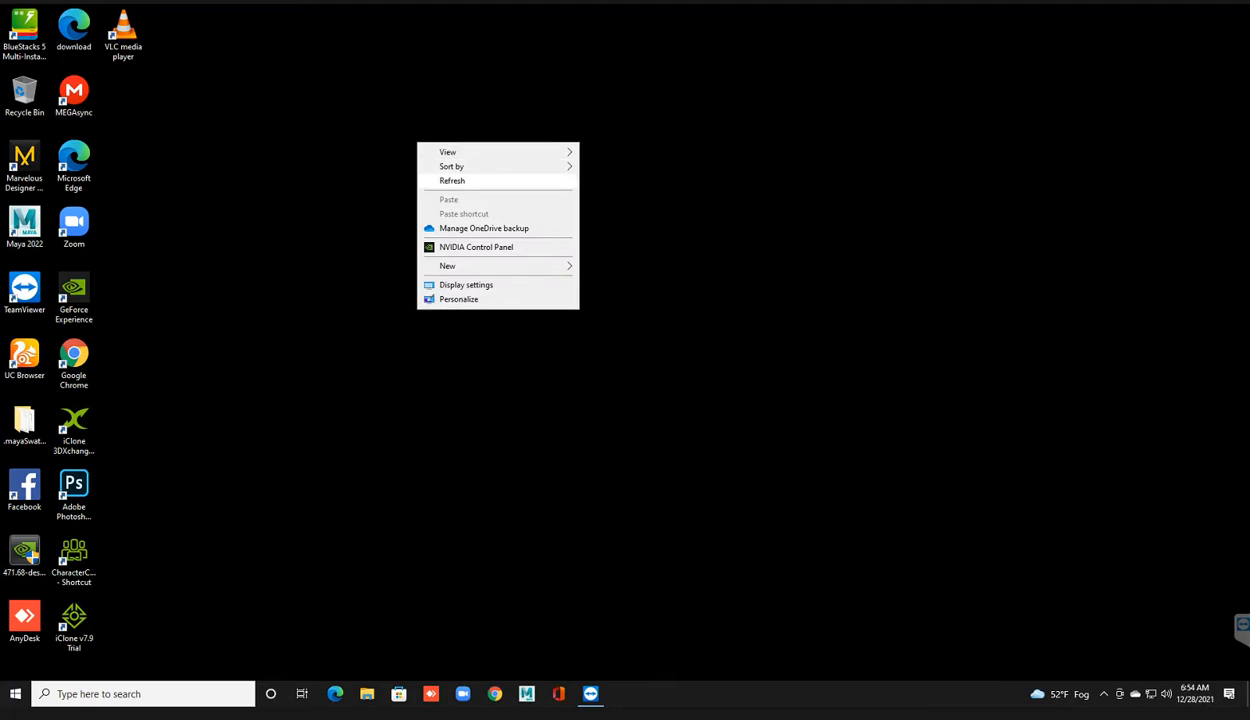
pyautogui.click(452, 181)
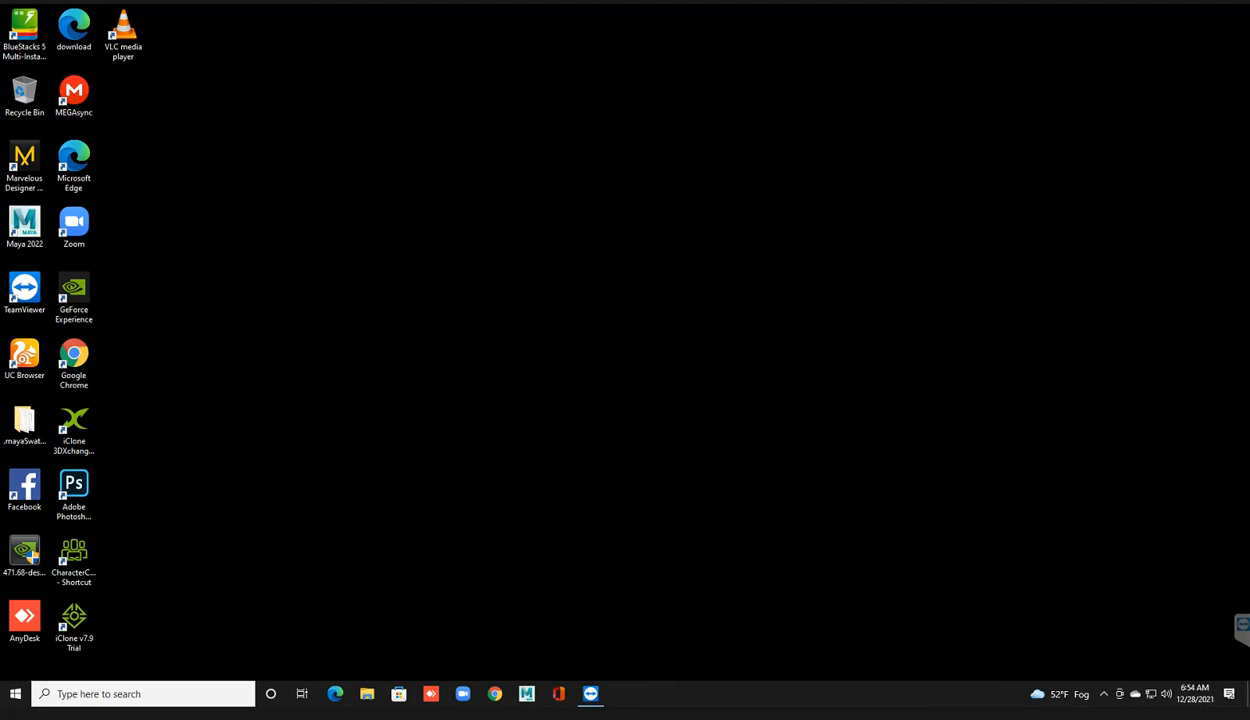
pyautogui.rightClick(348, 51)
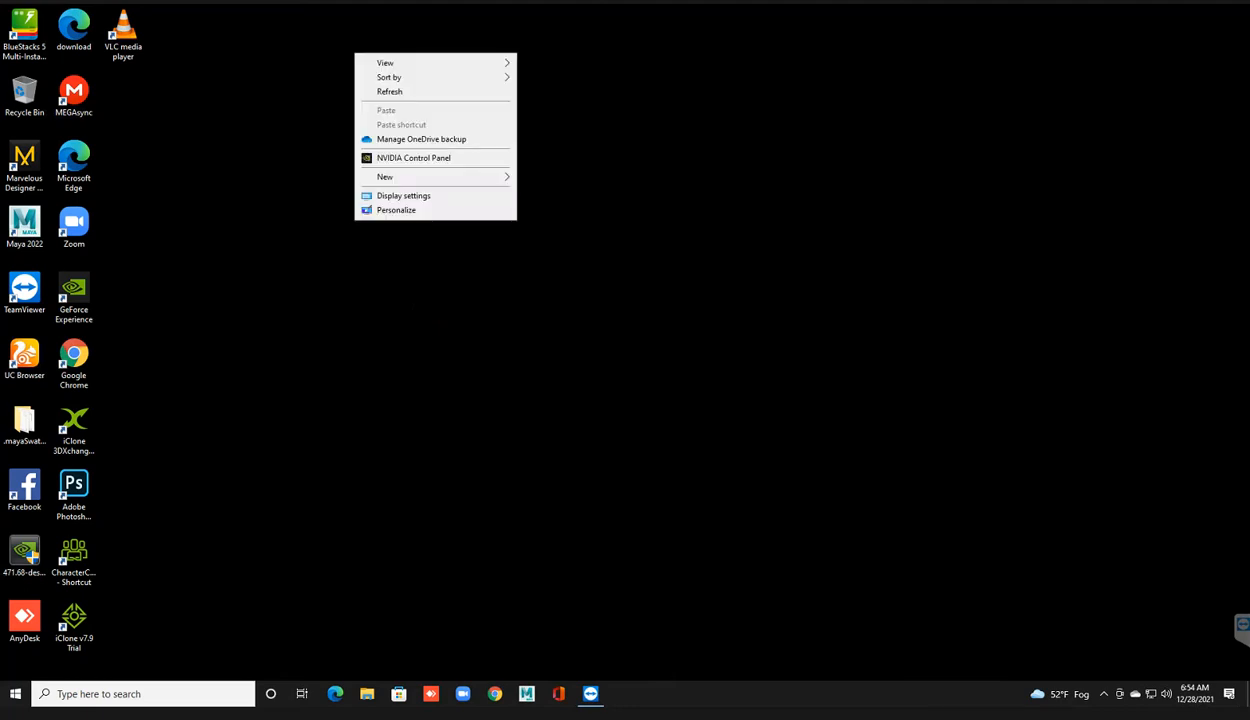
pyautogui.click(420, 91)
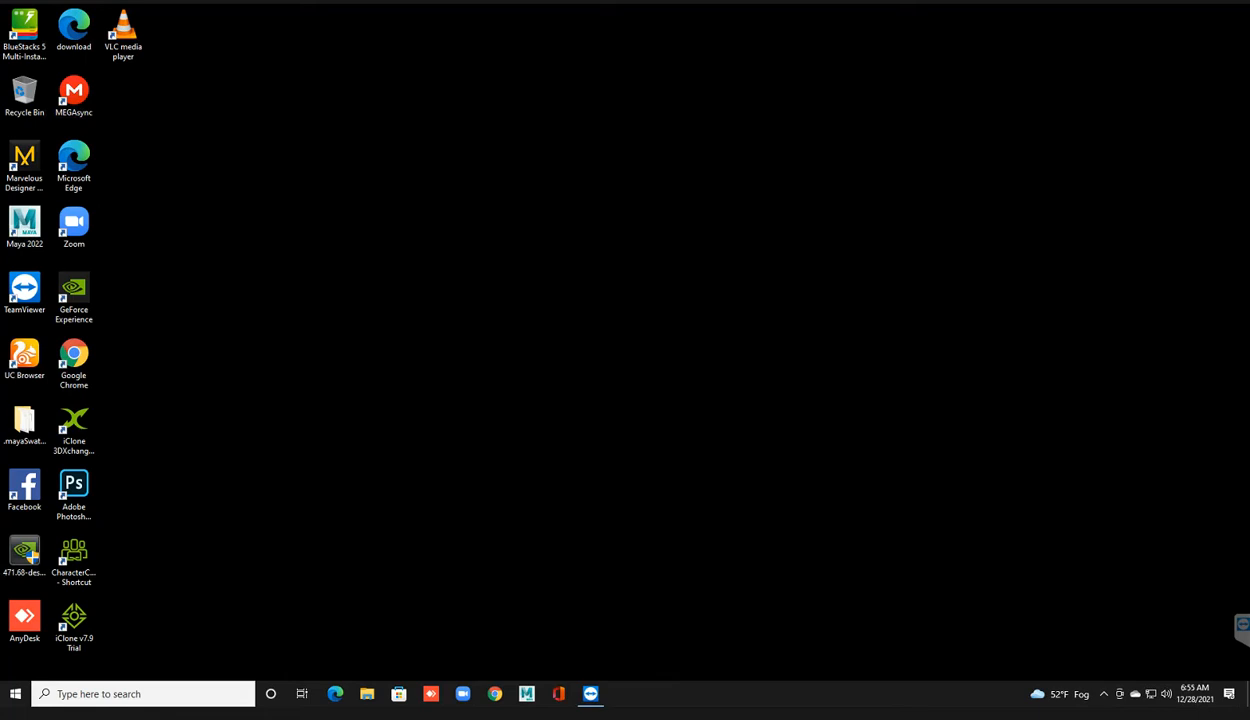
pyautogui.rightClick(351, 83)
pyautogui.click(400, 122)
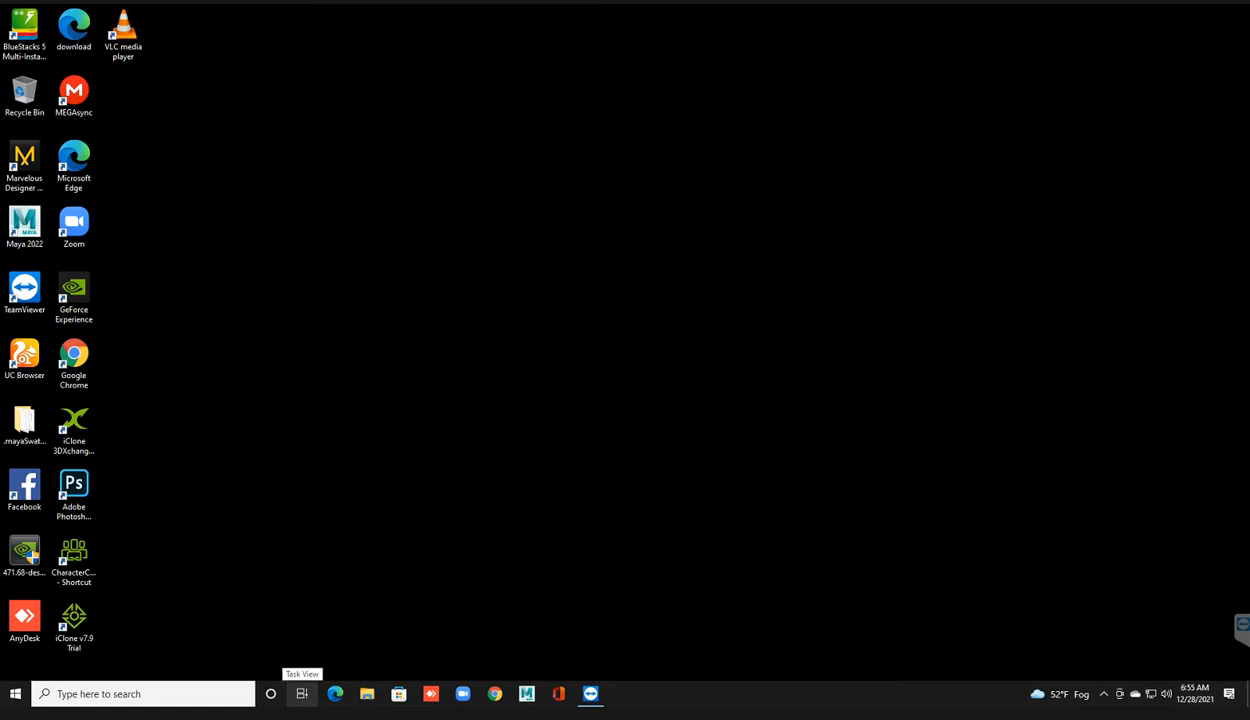
pyautogui.rightClick(157, 160)
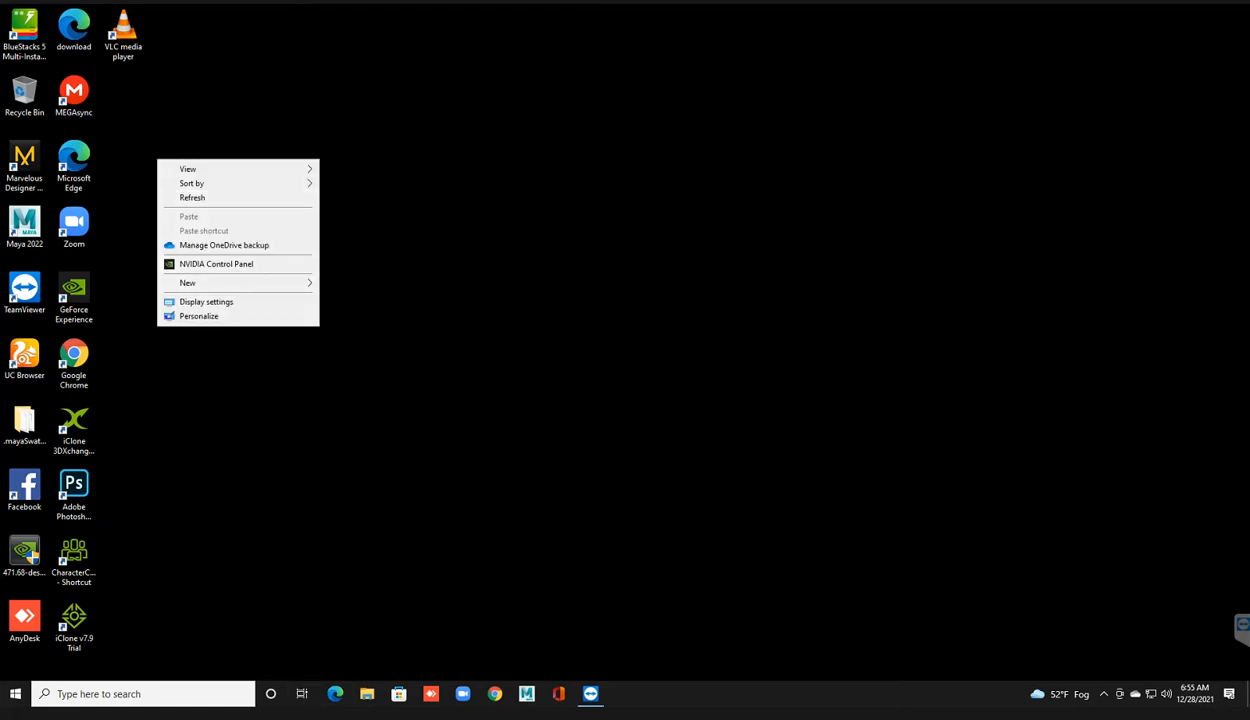
pyautogui.press('Escape')
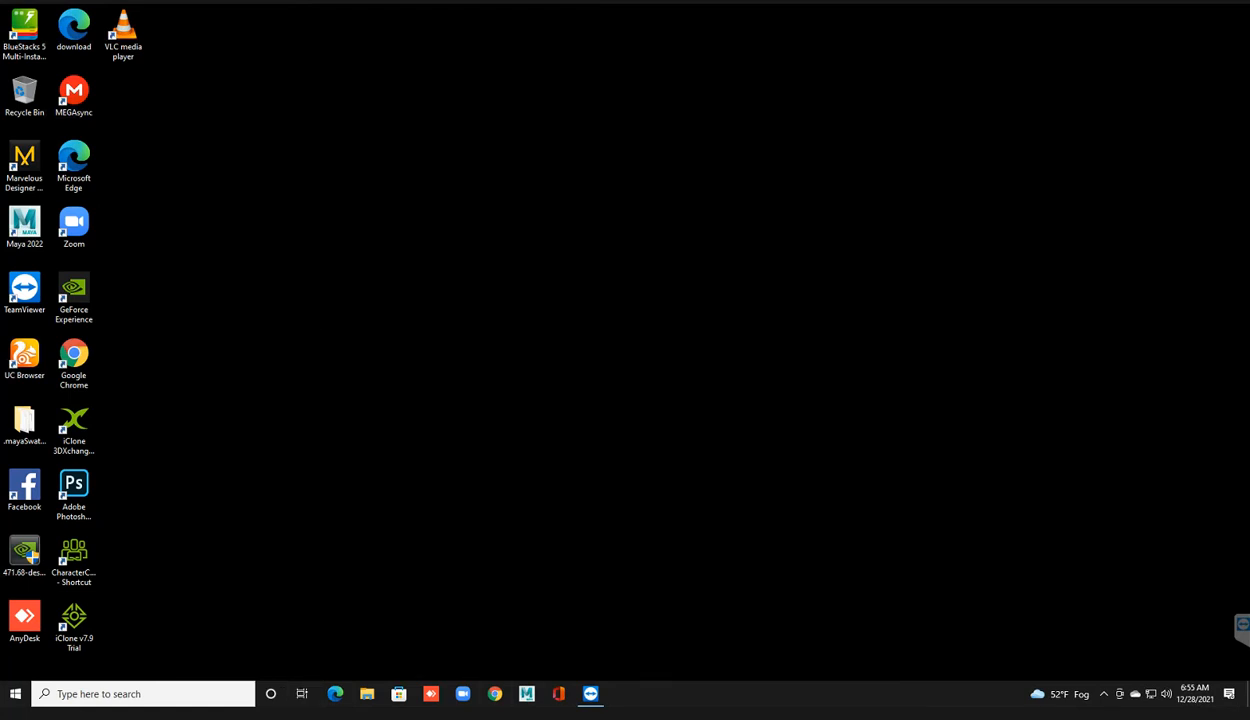
pyautogui.rightClick(342, 118)
pyautogui.press('Escape')
pyautogui.rightClick(380, 154)
pyautogui.click(416, 192)
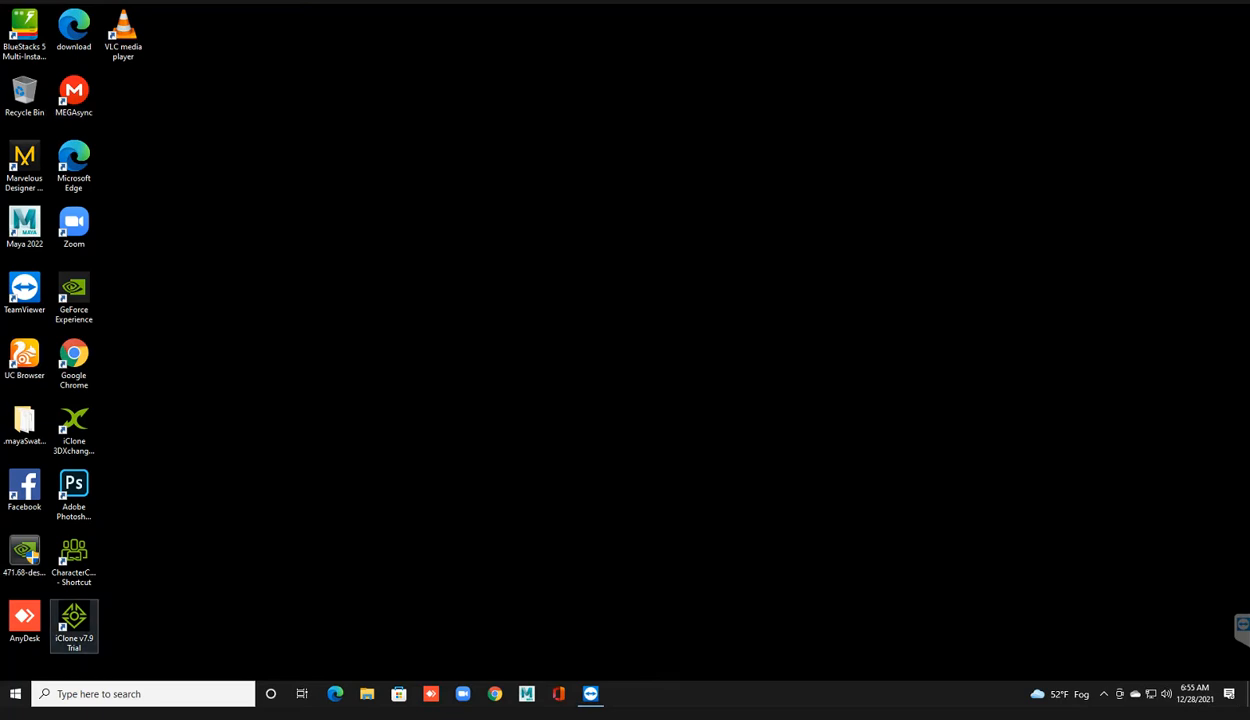
pyautogui.rightClick(392, 88)
pyautogui.click(427, 125)
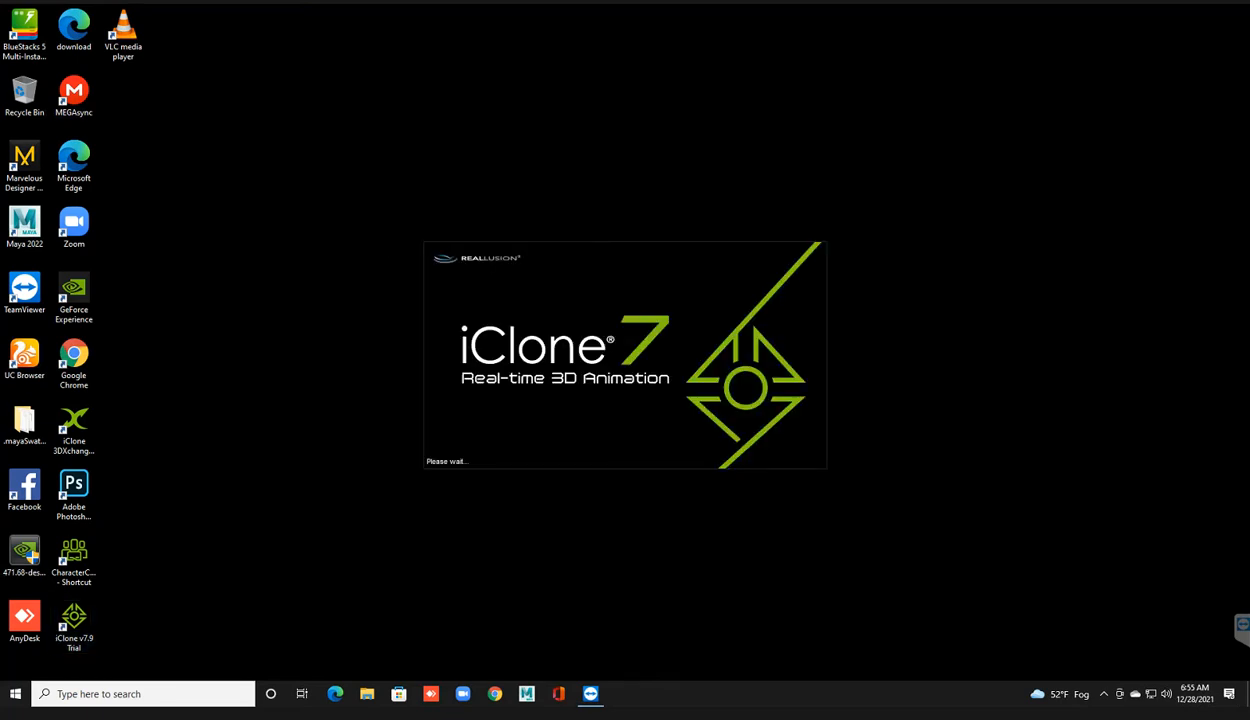
pyautogui.rightClick(293, 105)
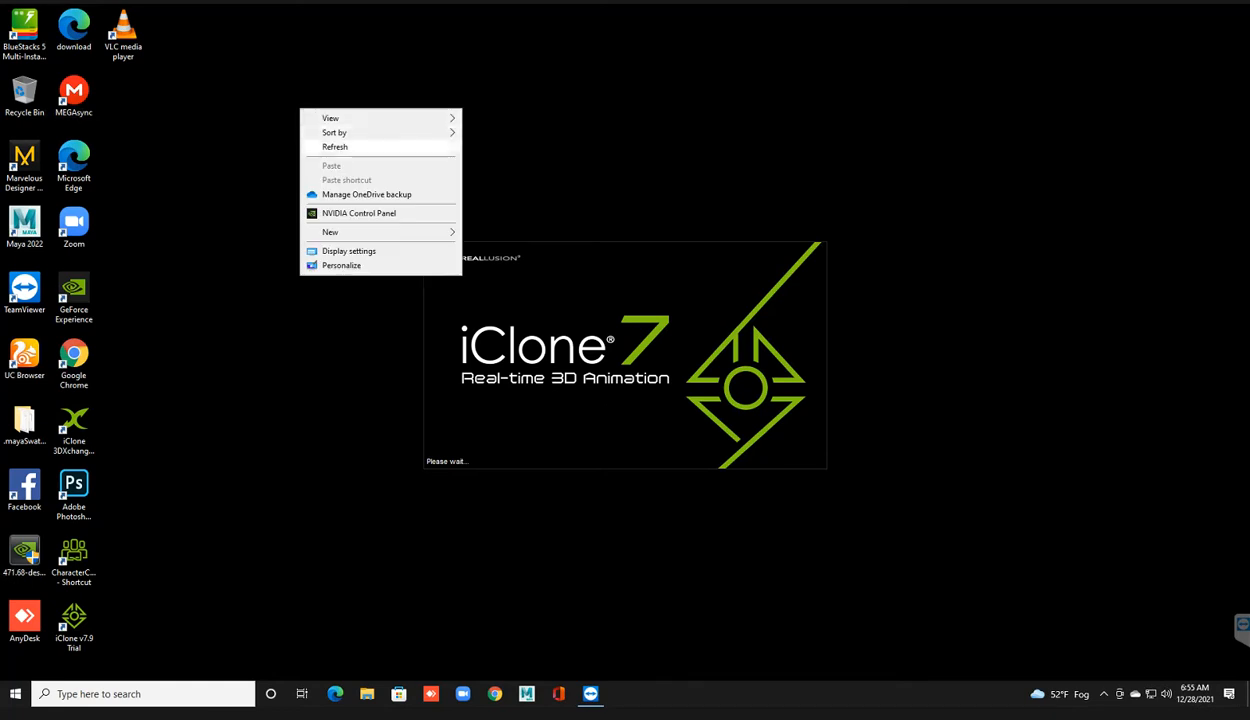
pyautogui.click(340, 144)
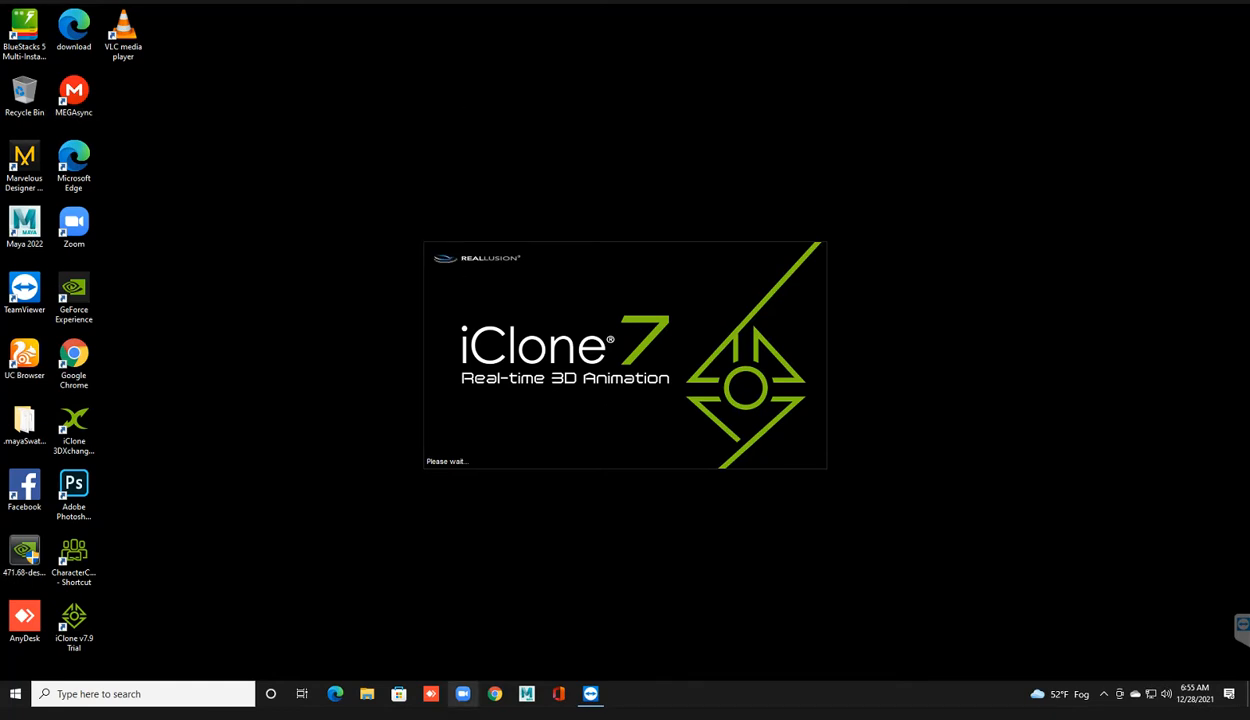
pyautogui.rightClick(159, 174)
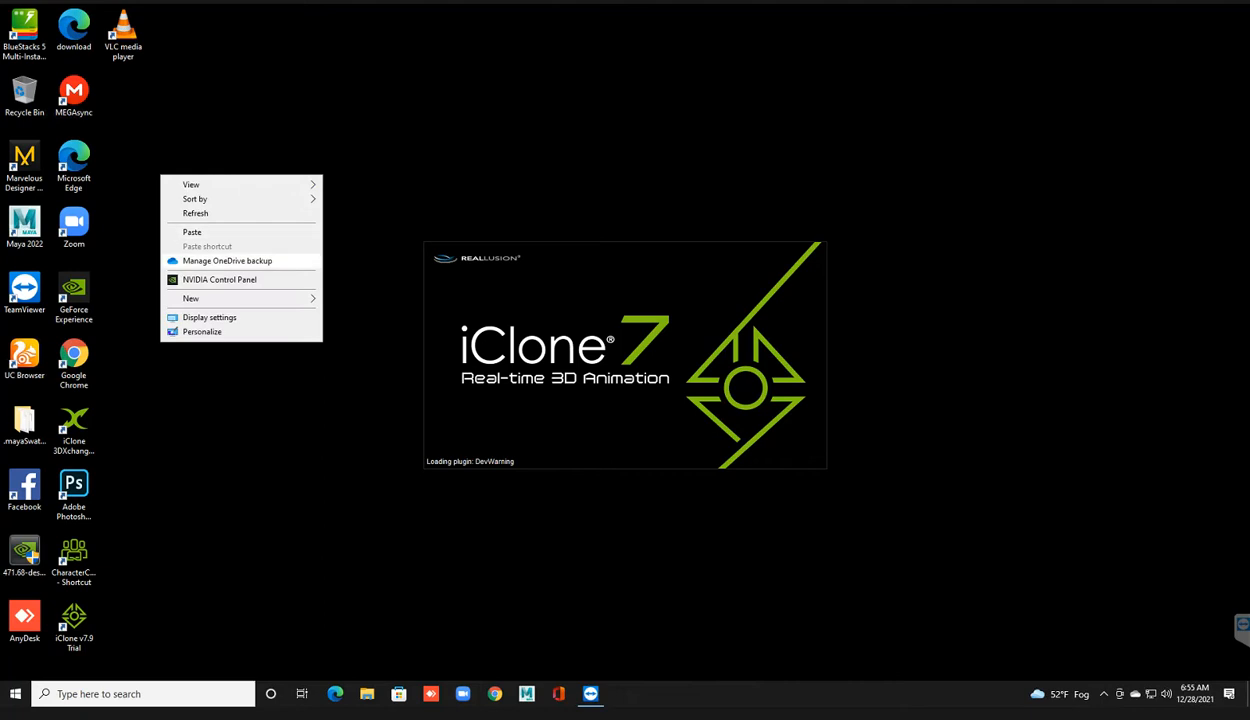
pyautogui.click(205, 211)
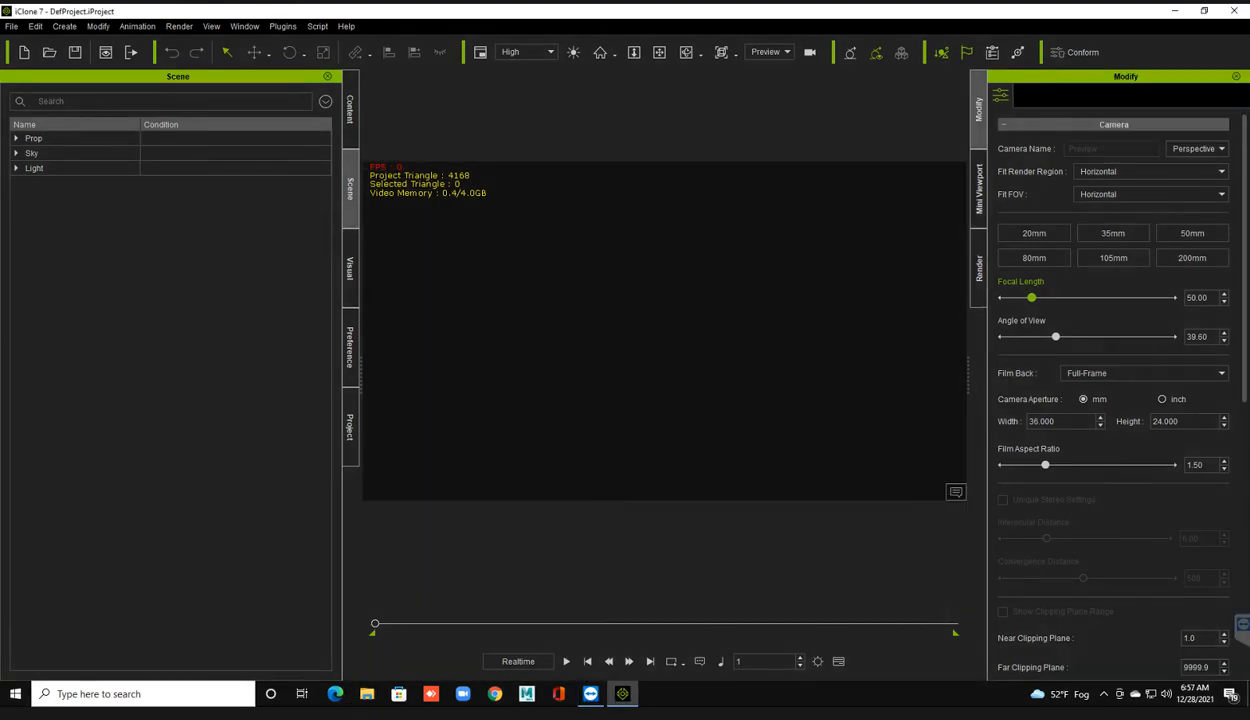
# Step: Minimize iClone, play the constrant video from the desktop, and close the player
pyautogui.click(1174, 11)
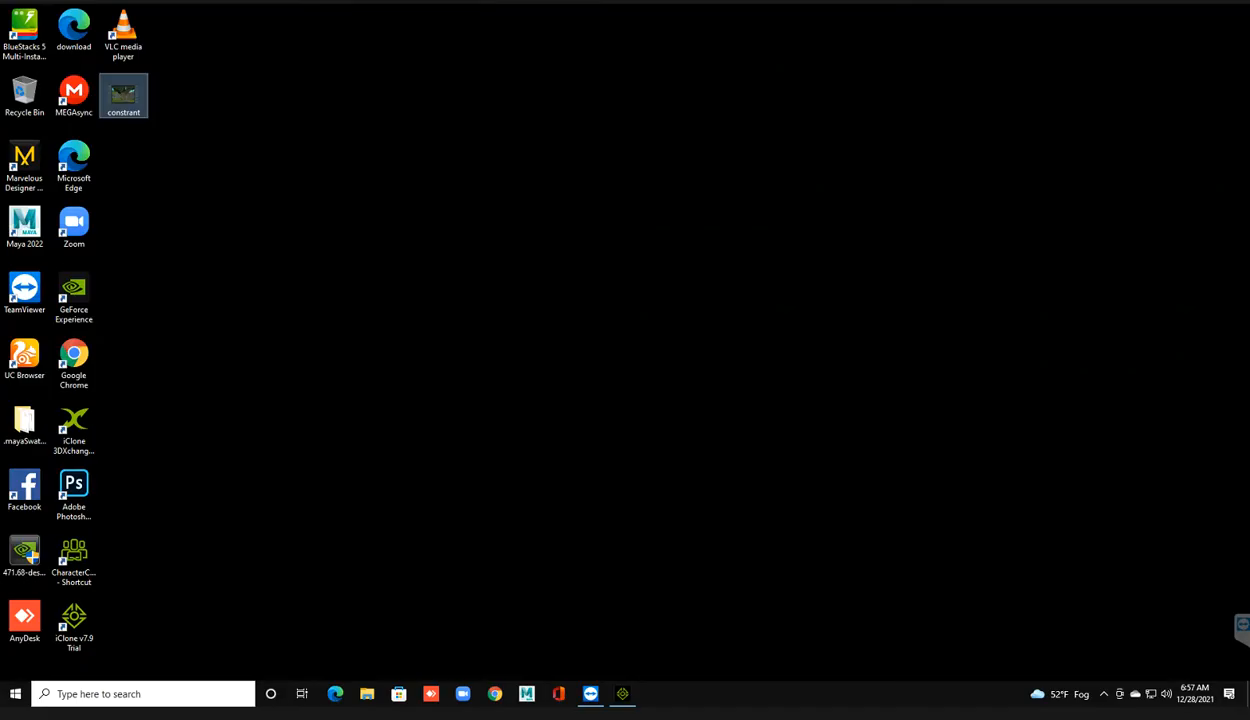
pyautogui.rightClick(515, 53)
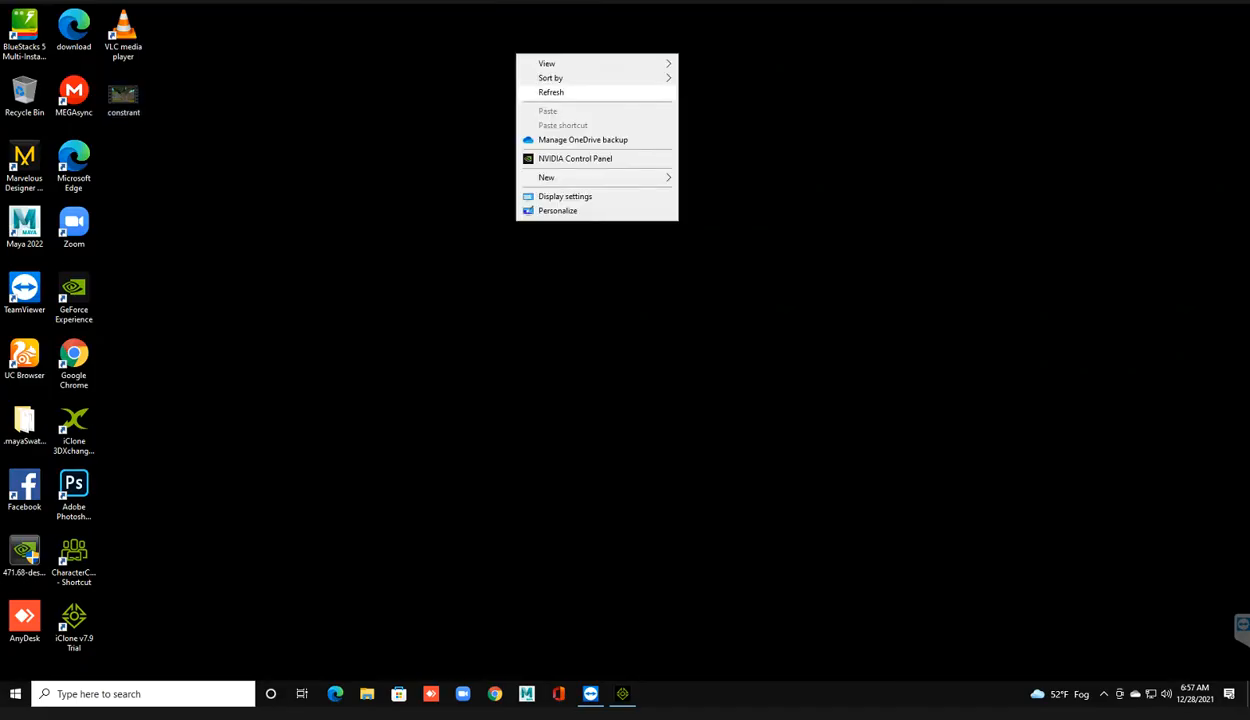
pyautogui.click(551, 92)
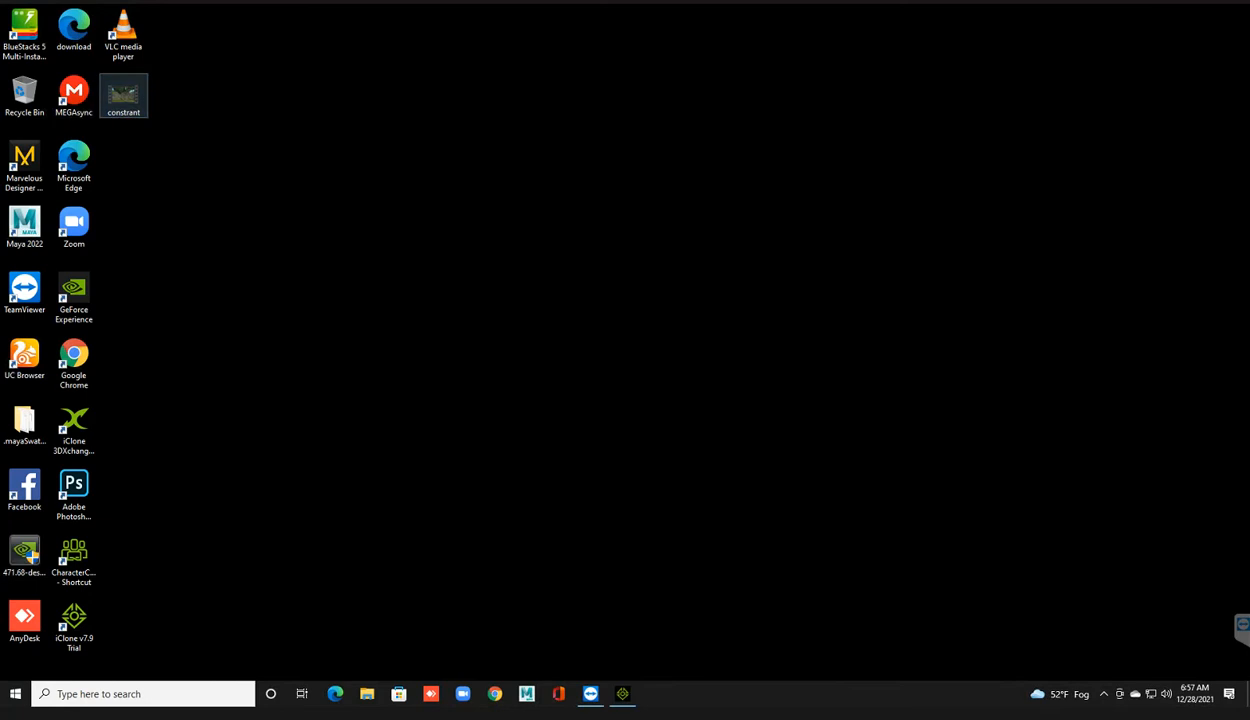
pyautogui.doubleClick(123, 95)
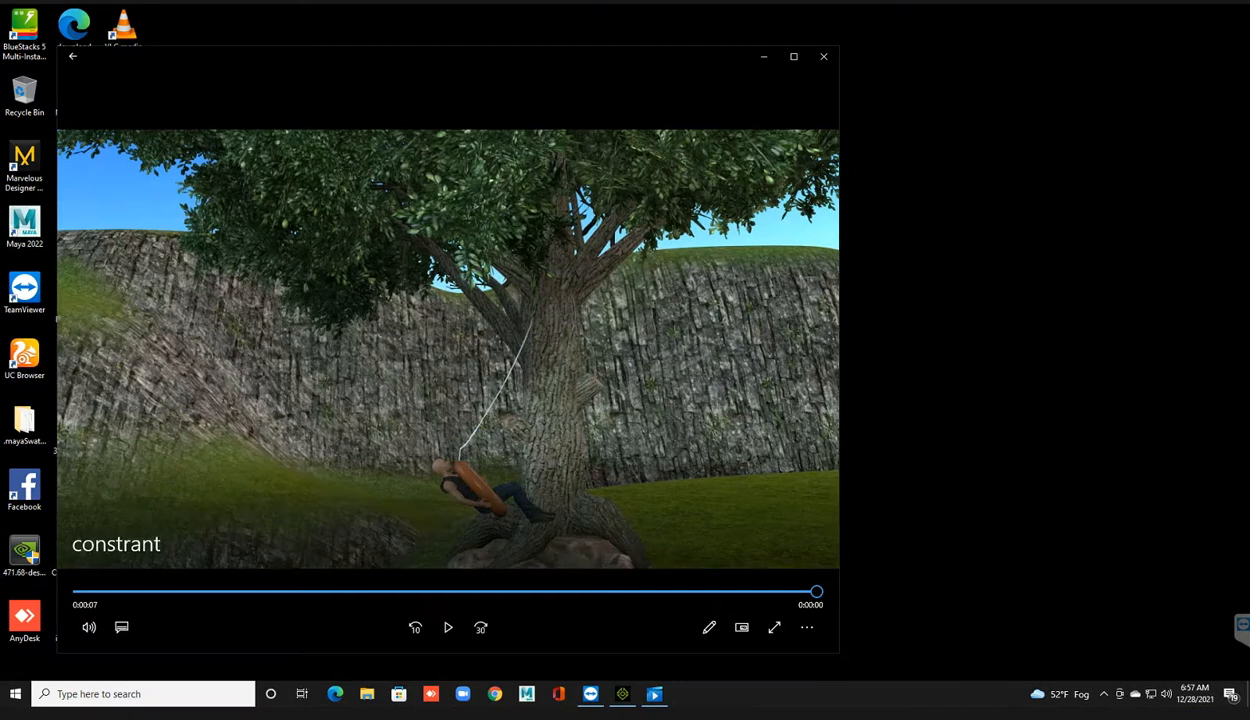
pyautogui.click(823, 56)
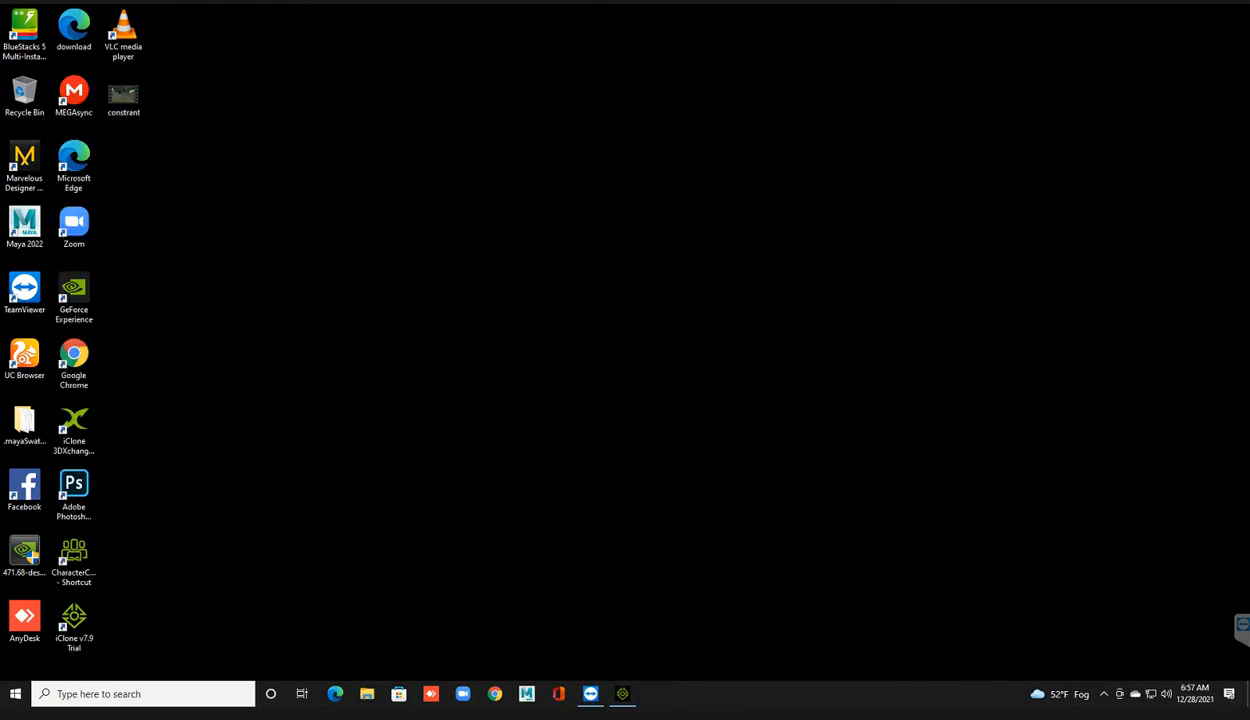
pyautogui.rightClick(692, 123)
pyautogui.click(715, 162)
# Step: Switch back to iClone and add the Torus_004 prop from the 3D Blocks templates to the scene
pyautogui.click(623, 694)
pyautogui.moveTo(501, 377); pyautogui.dragTo(590, 422)
pyautogui.click(350, 109)
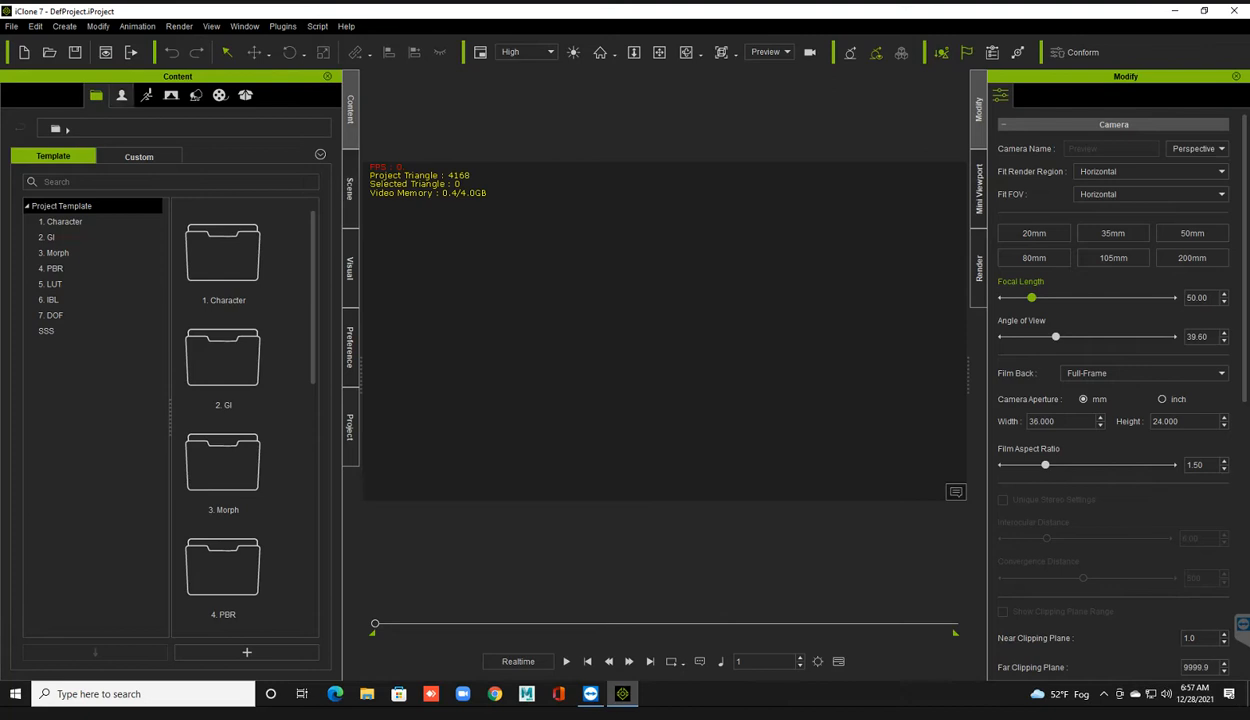
pyautogui.click(122, 95)
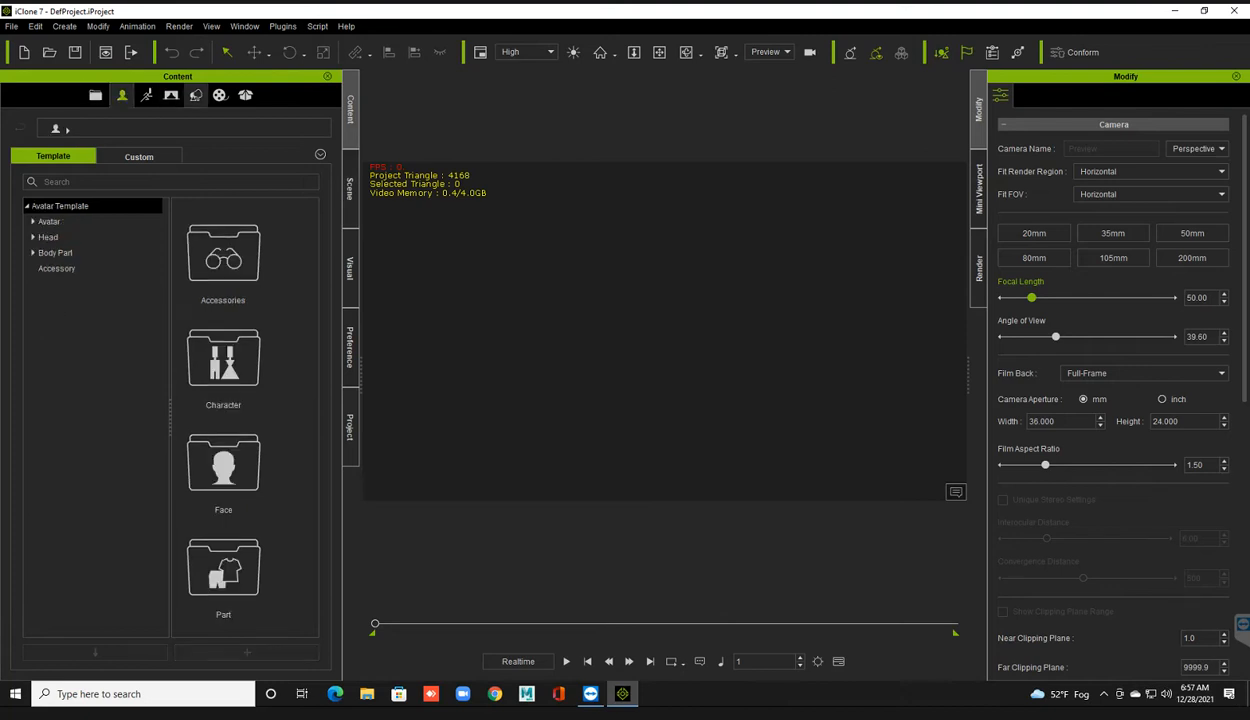
pyautogui.click(196, 95)
pyautogui.doubleClick(223, 462)
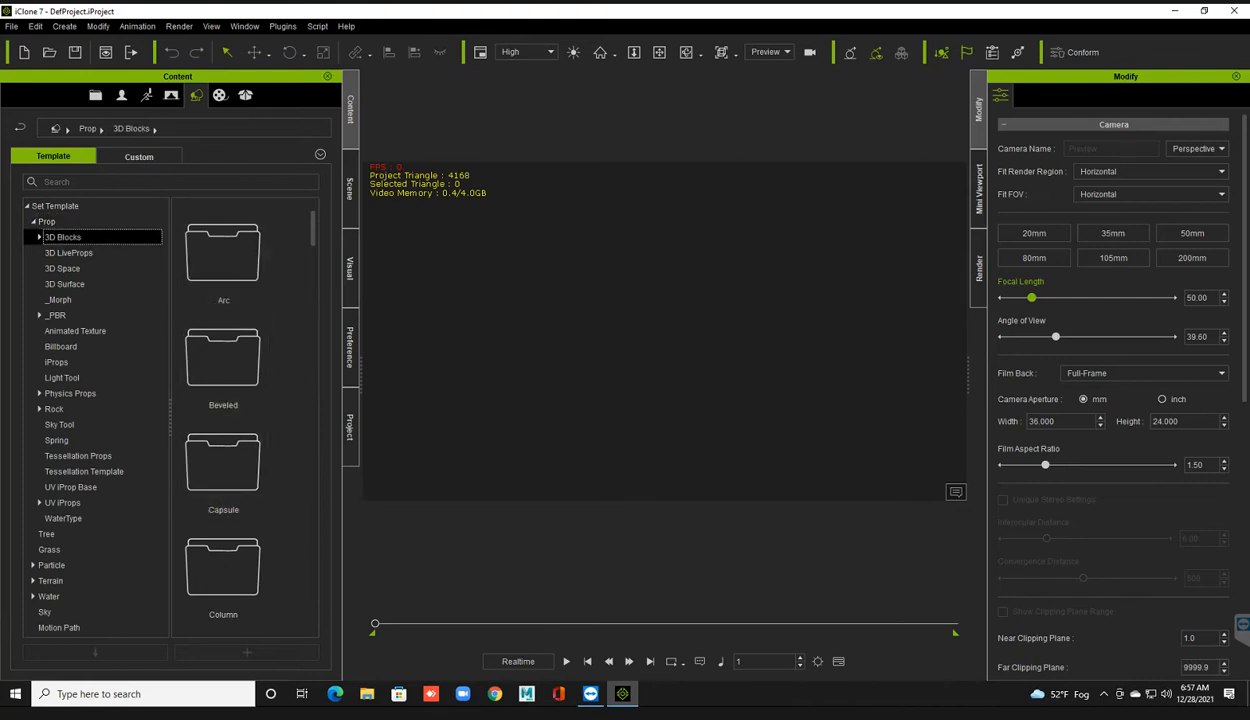
pyautogui.scroll(-10, 223, 420)
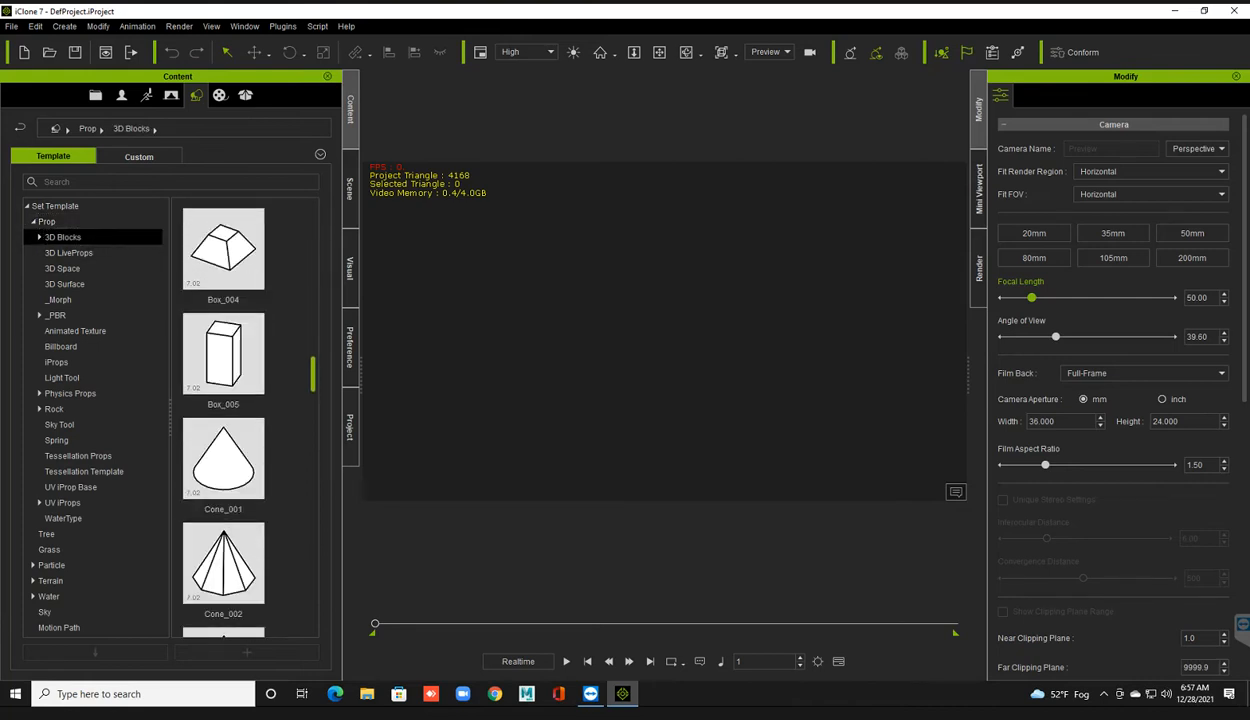
pyautogui.scroll(-10, 223, 420)
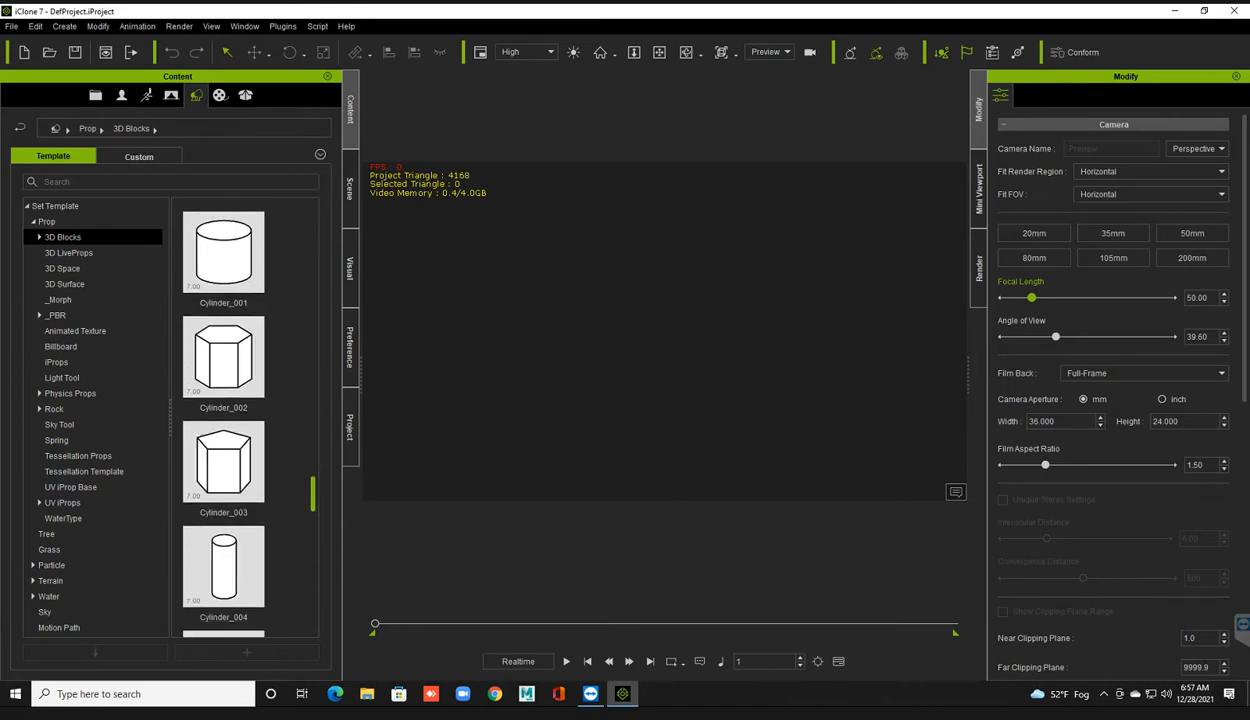
pyautogui.scroll(-5, 223, 420)
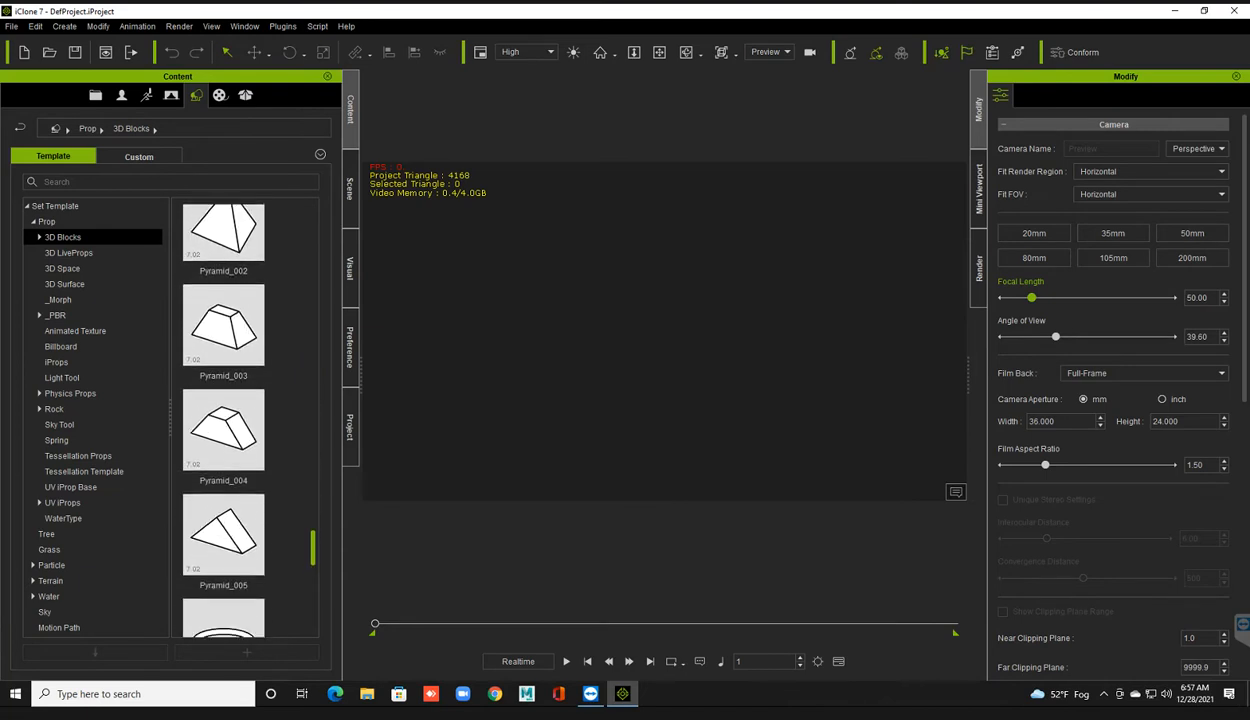
pyautogui.scroll(-5, 223, 480)
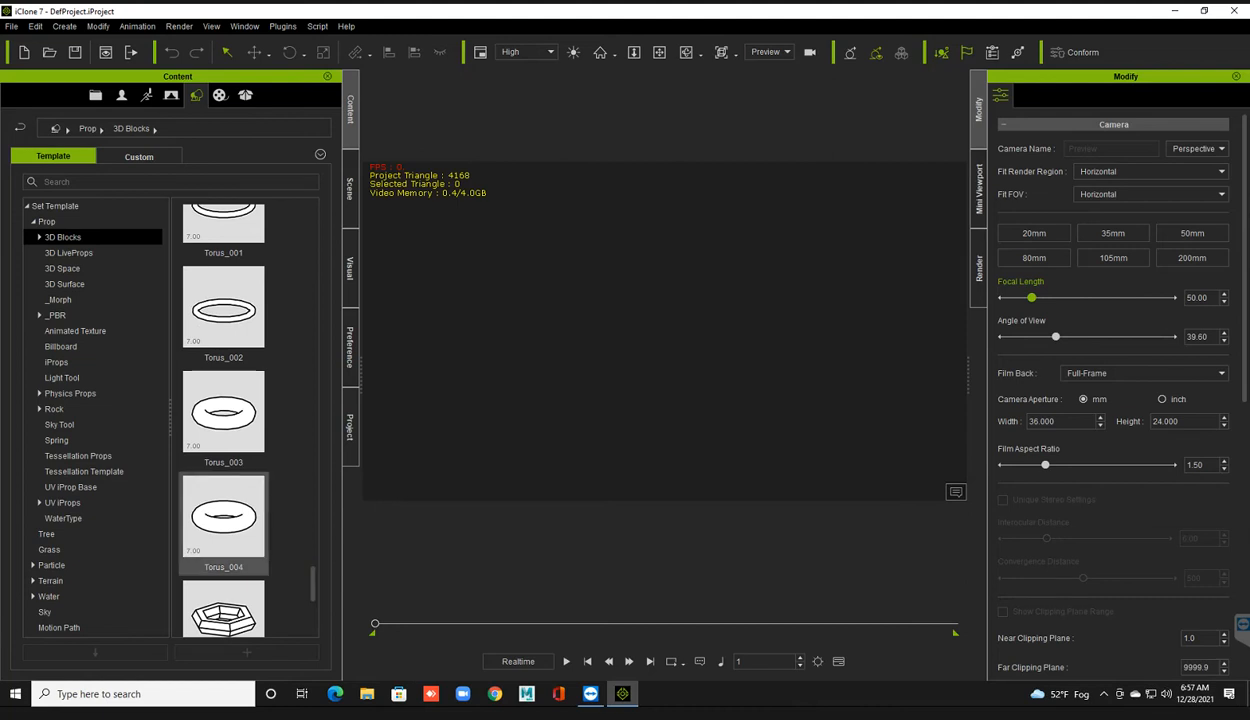
pyautogui.moveTo(223, 515)
pyautogui.mouseDown()
pyautogui.moveTo(649, 402)
pyautogui.moveTo(287, 536)
pyautogui.moveTo(224, 533)
pyautogui.mouseUp()
pyautogui.doubleClick(224, 530)
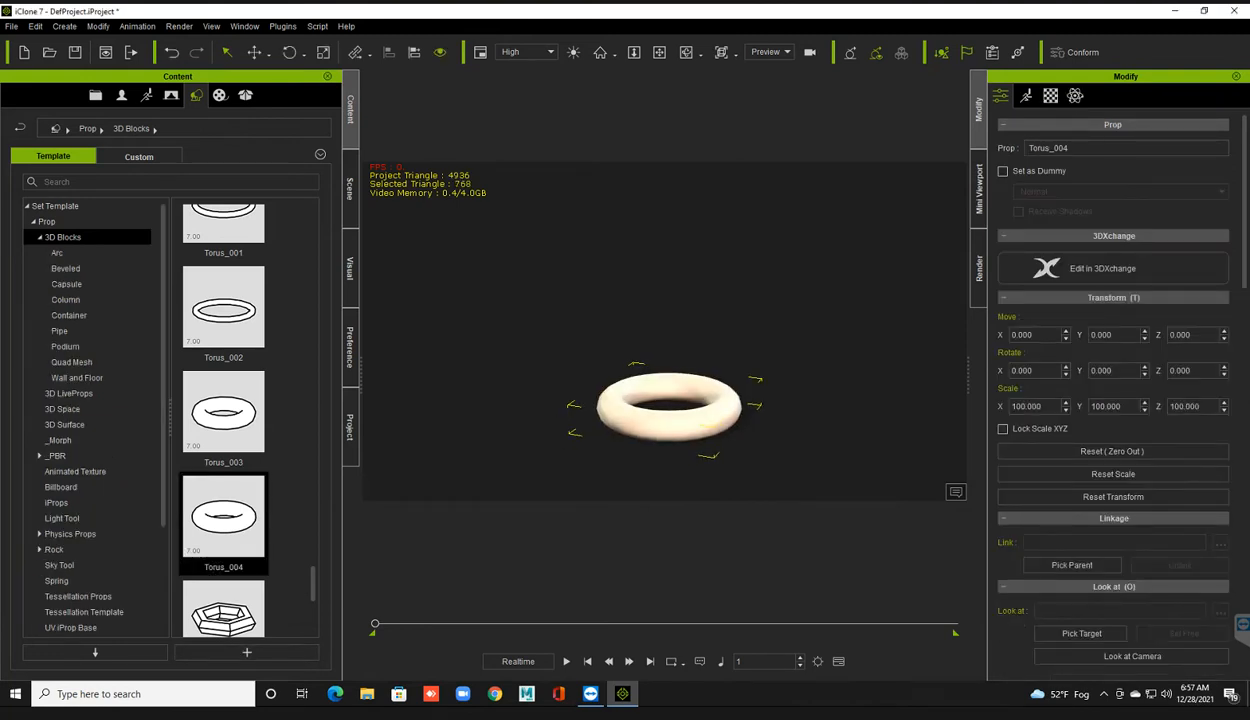
# Step: Add the 2.Base Male avatar from the Avatar templates to the scene
pyautogui.click(122, 95)
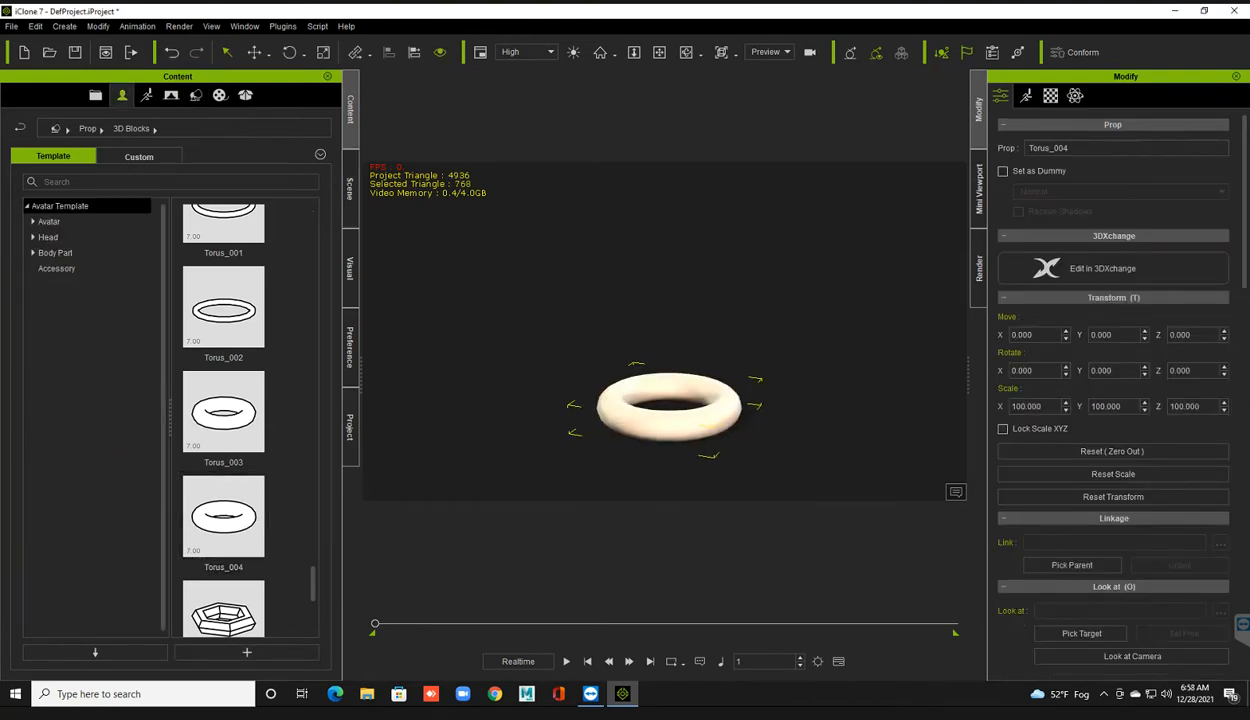
pyautogui.click(48, 221)
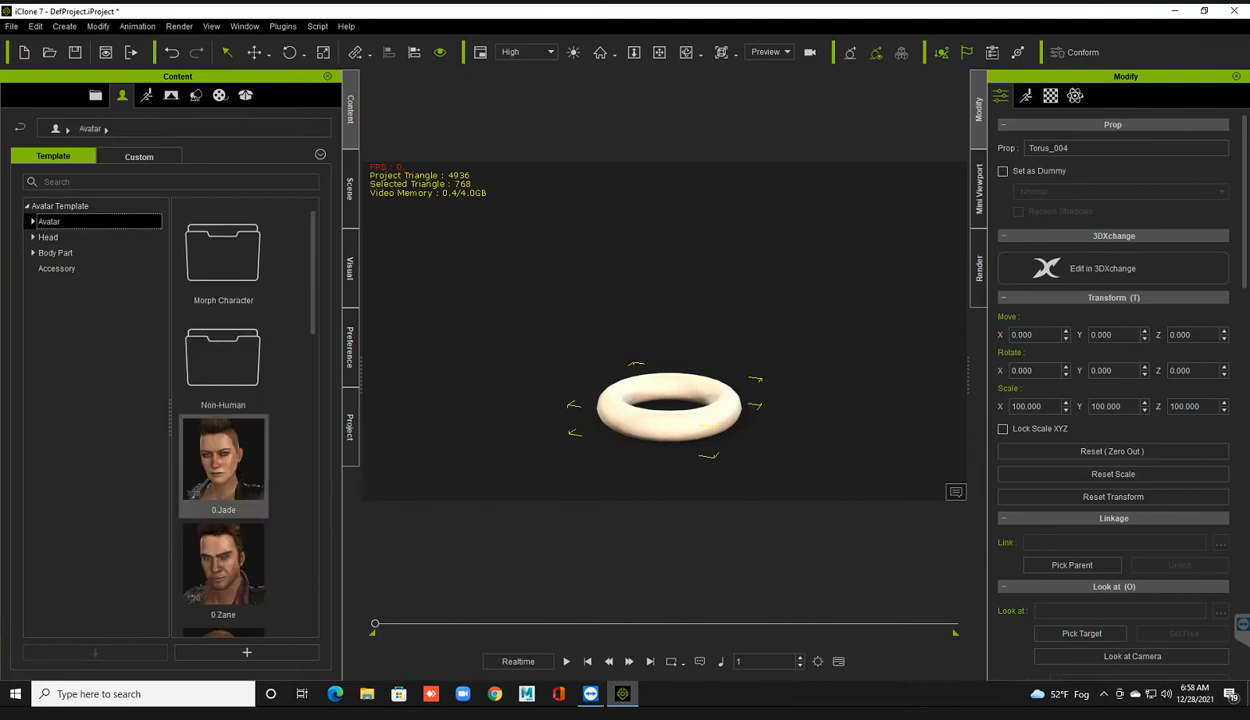
pyautogui.scroll(-2, 223, 440)
pyautogui.moveTo(230, 460)
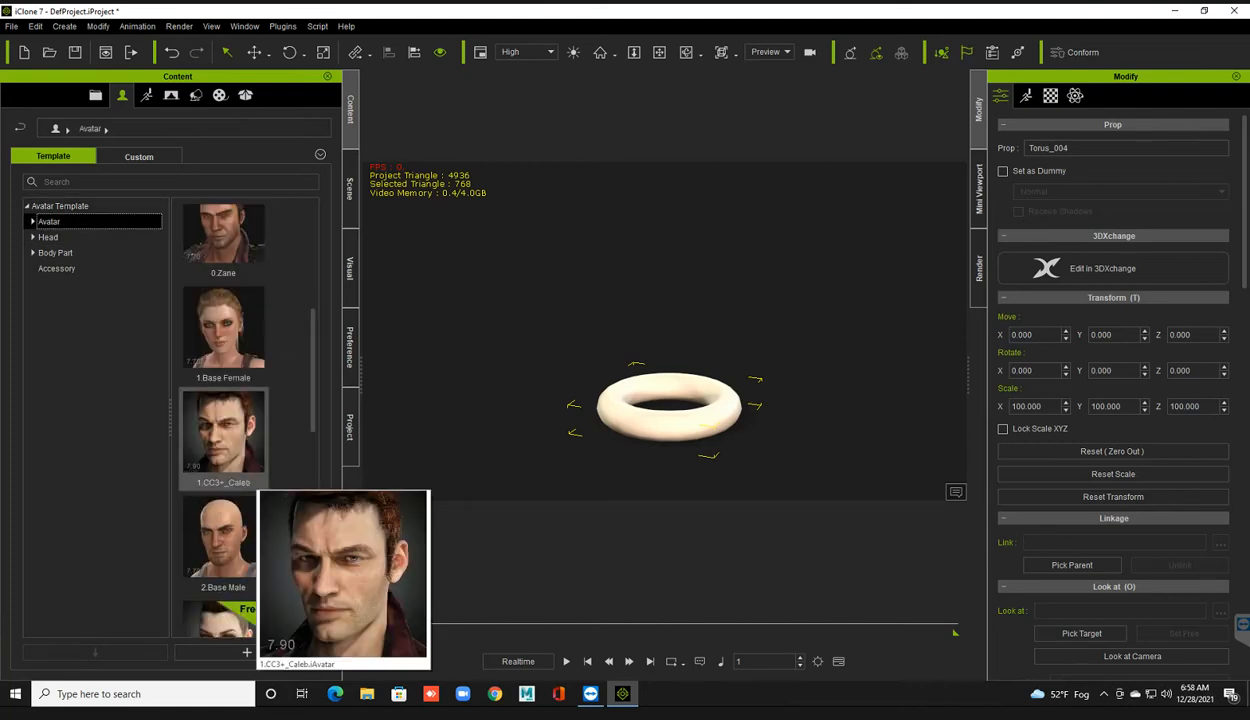
pyautogui.doubleClick(222, 540)
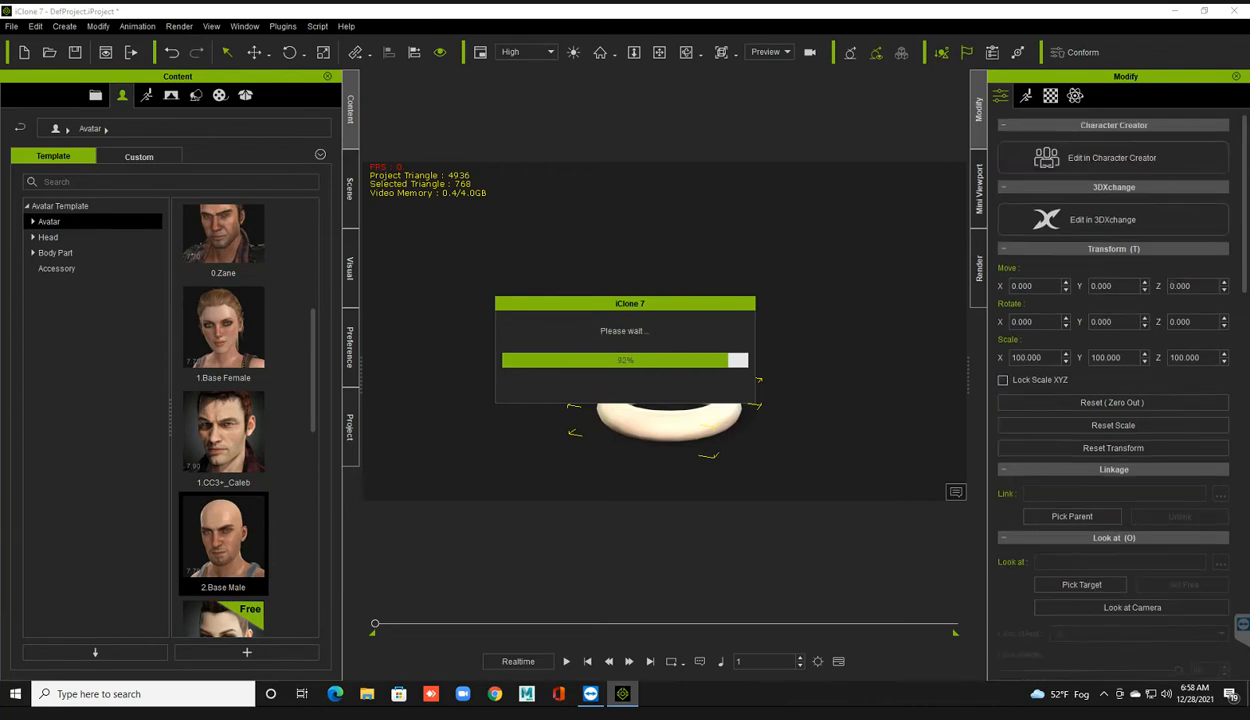
pyautogui.scroll(-3, 668, 330)
pyautogui.scroll(1, 668, 330)
# Step: Stand the torus upright by setting its X rotation to 90
pyautogui.click(665, 405)
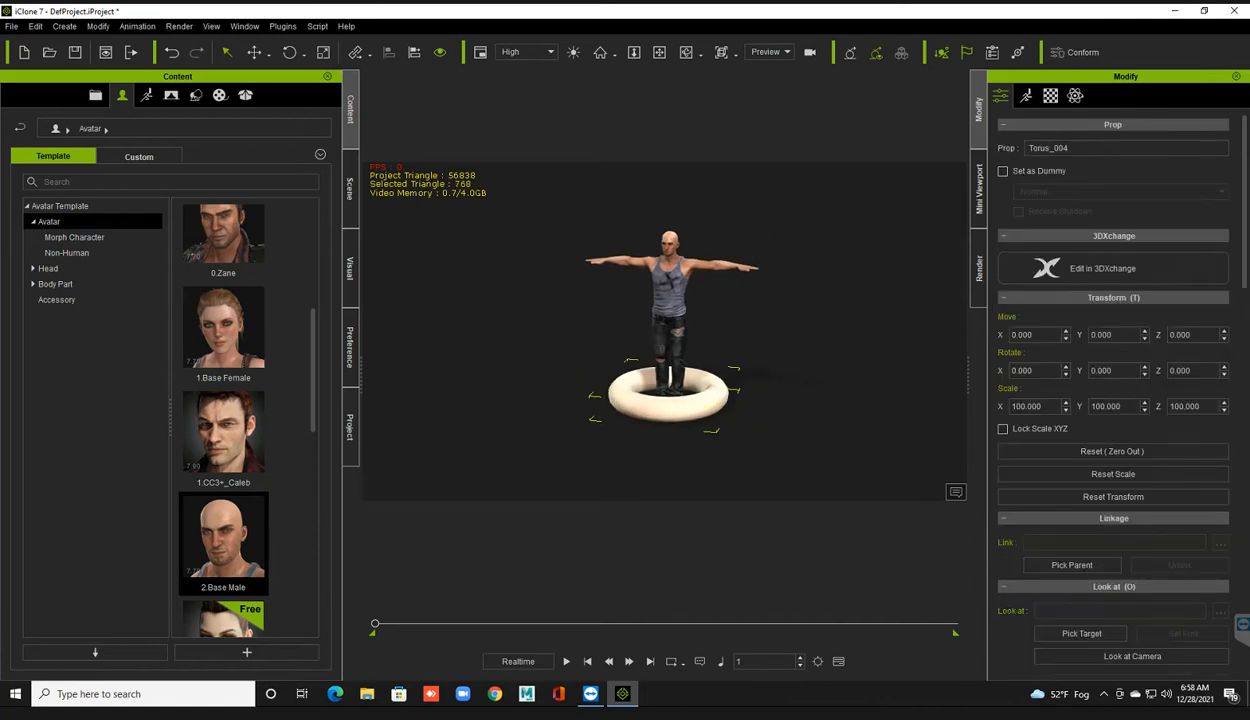
pyautogui.press('e')
pyautogui.moveTo(655, 432); pyautogui.dragTo(656, 389)
pyautogui.doubleClick(1026, 371)
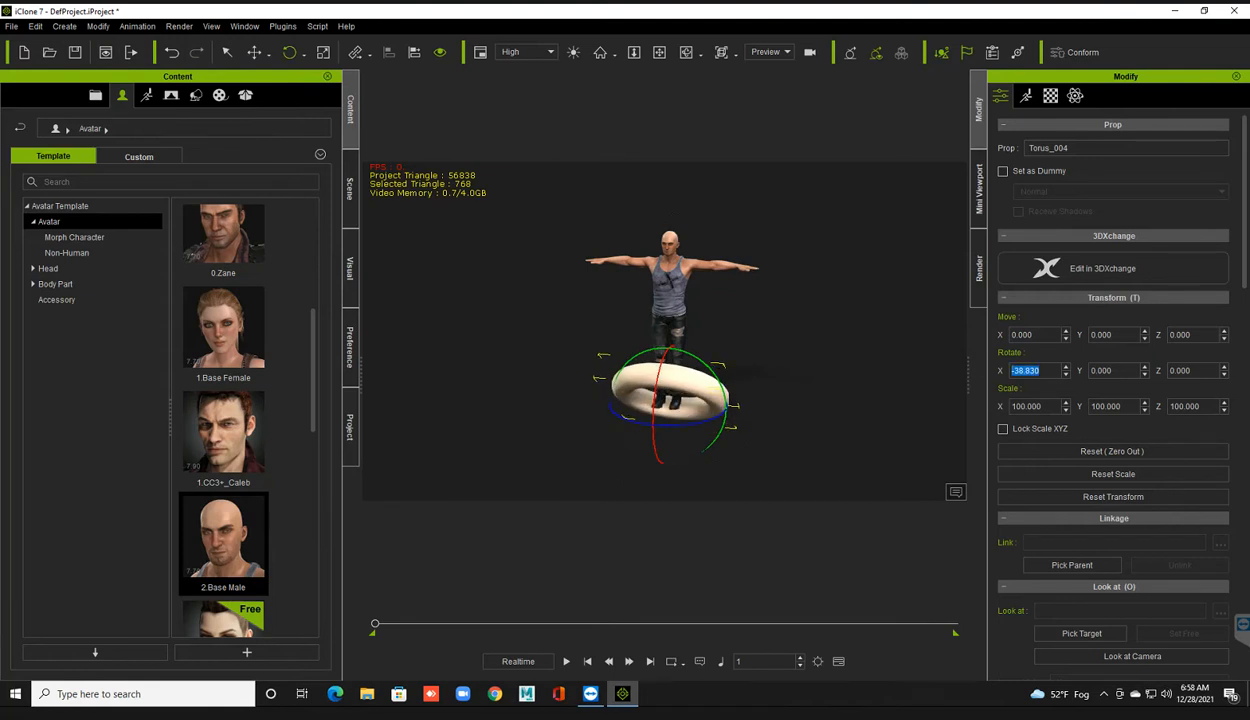
pyautogui.write('90')
pyautogui.press('Return')
# Step: Move the torus up to about Z 88.6 and back to about Y 29.3, behind the avatar
pyautogui.moveTo(740, 345); pyautogui.dragTo(590, 350, button='right')
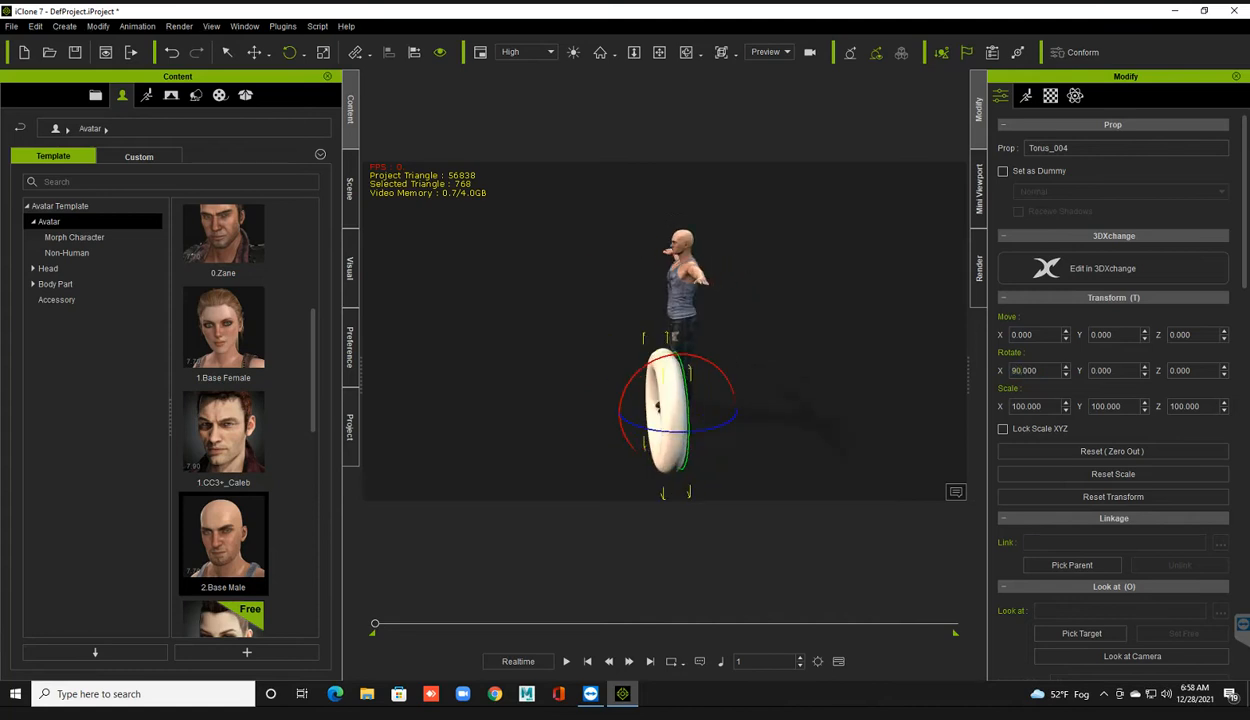
pyautogui.press('w')
pyautogui.moveTo(677, 350); pyautogui.dragTo(677, 266)
pyautogui.moveTo(677, 340)
pyautogui.mouseDown(button='middle')
pyautogui.moveTo(535, 346)
pyautogui.moveTo(655, 346)
pyautogui.mouseUp(button='middle')
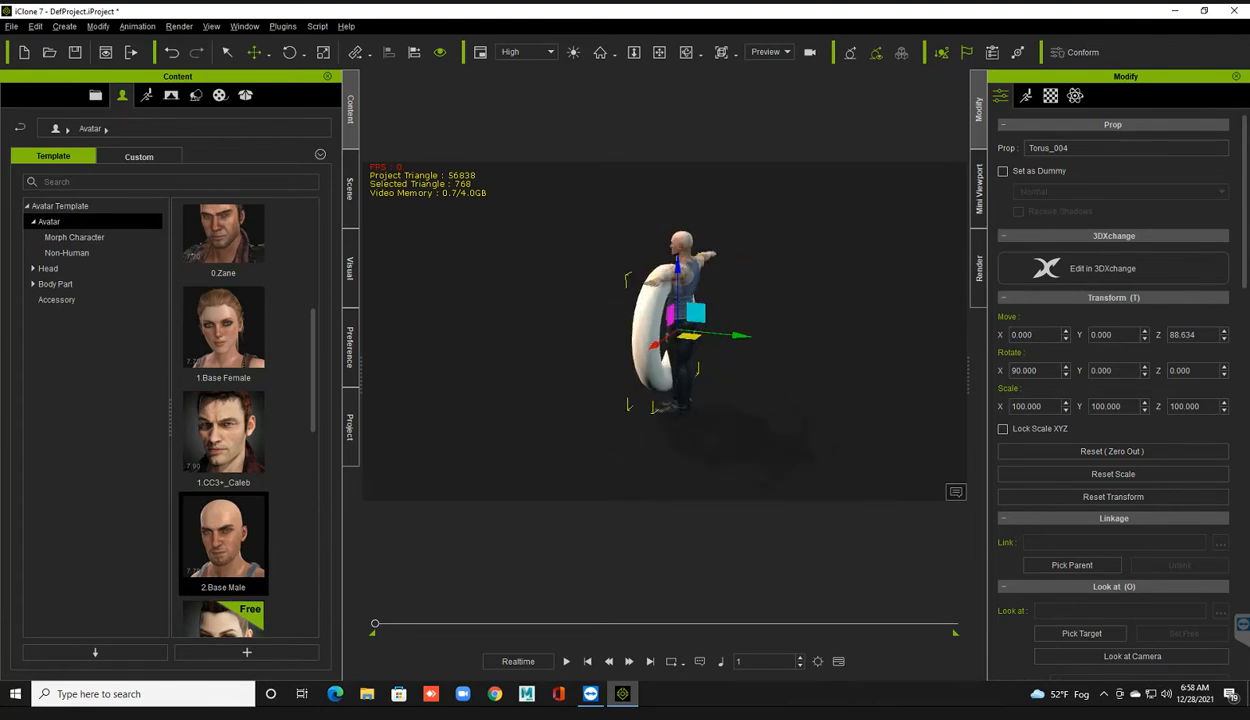
pyautogui.moveTo(729, 334); pyautogui.dragTo(758, 337)
pyautogui.moveTo(740, 340); pyautogui.dragTo(795, 342, button='middle')
# Step: Set the torus pivot to its bottom center and scale the torus down uniformly
pyautogui.scroll(-10, 1113, 390)
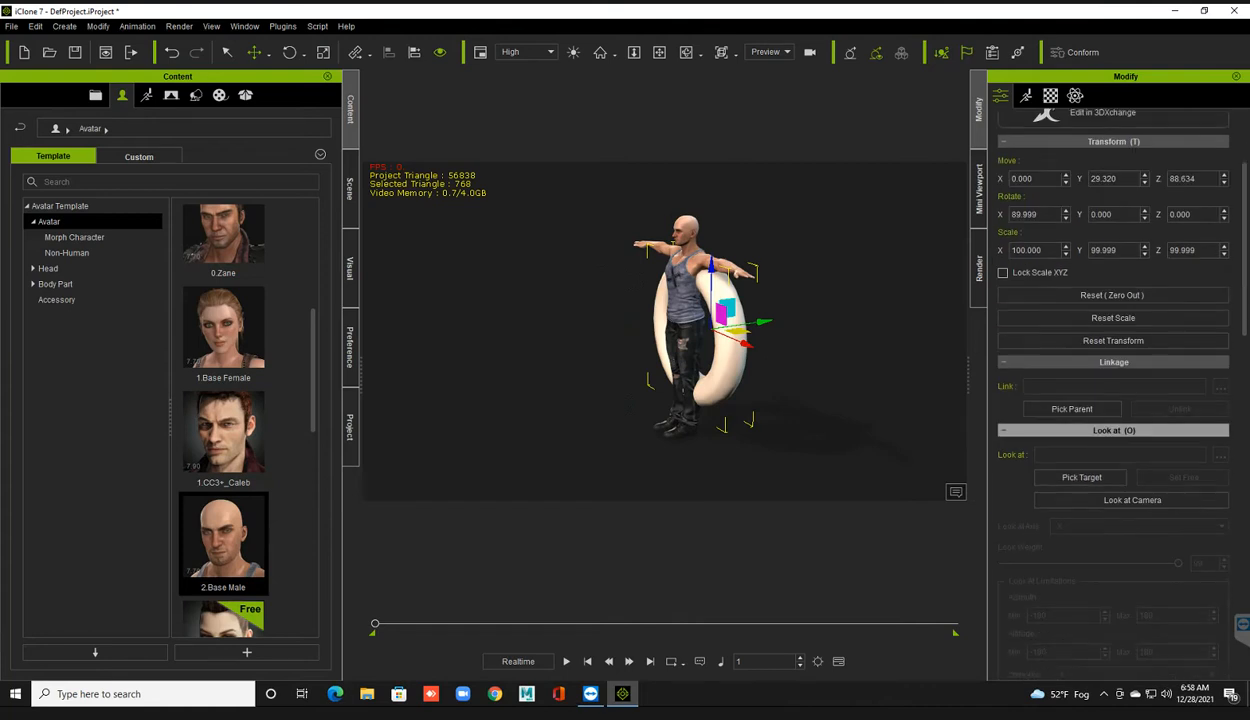
pyautogui.scroll(-5, 1113, 390)
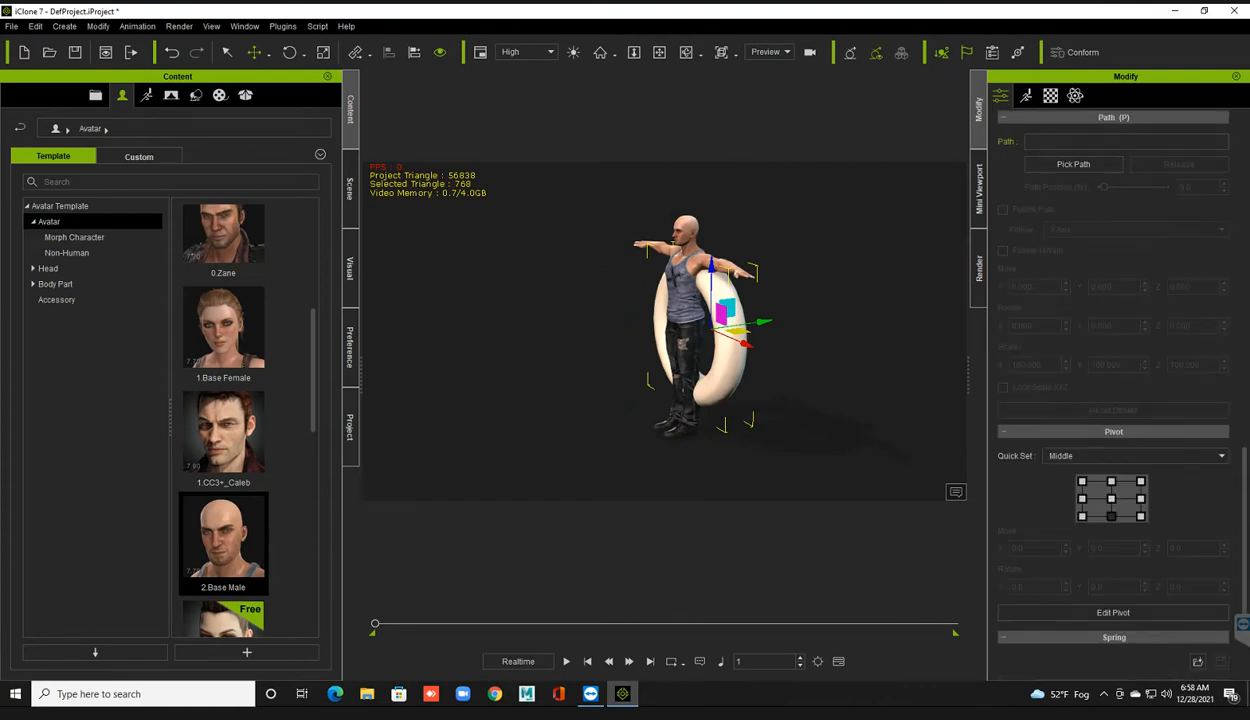
pyautogui.click(1111, 516)
pyautogui.press('r')
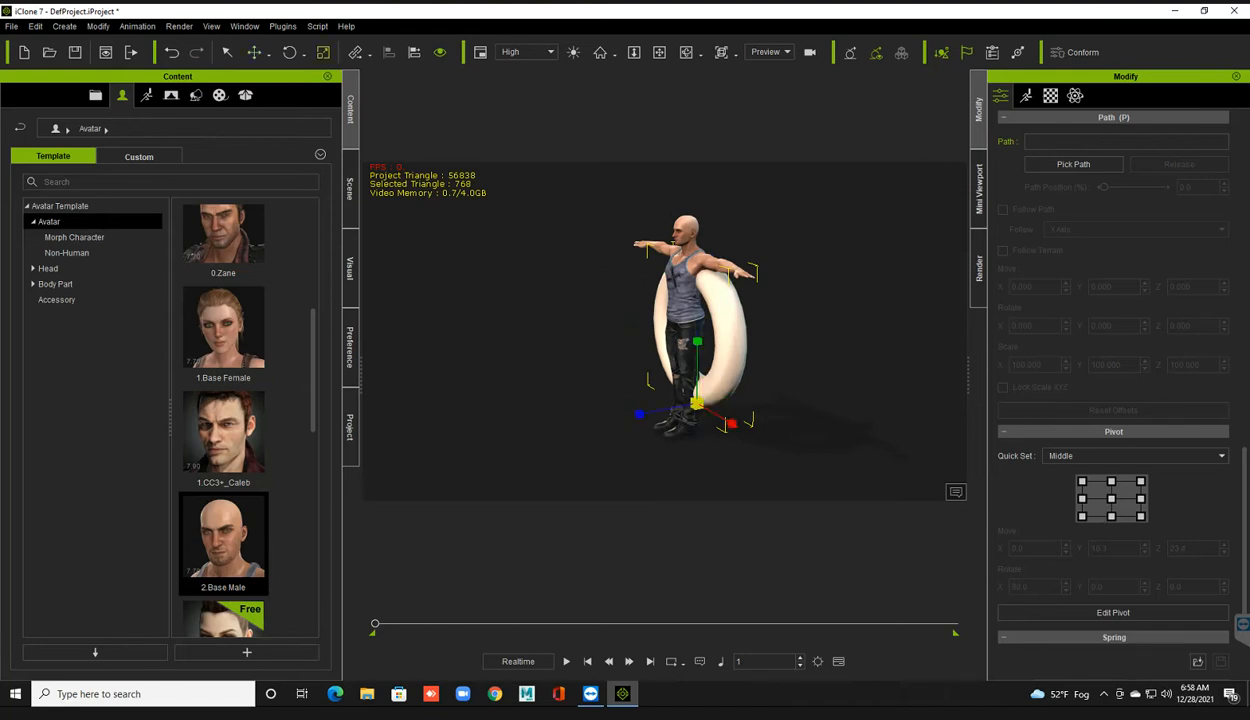
pyautogui.moveTo(697, 403)
pyautogui.mouseDown()
pyautogui.moveTo(687, 436)
pyautogui.moveTo(692, 418)
pyautogui.mouseUp()
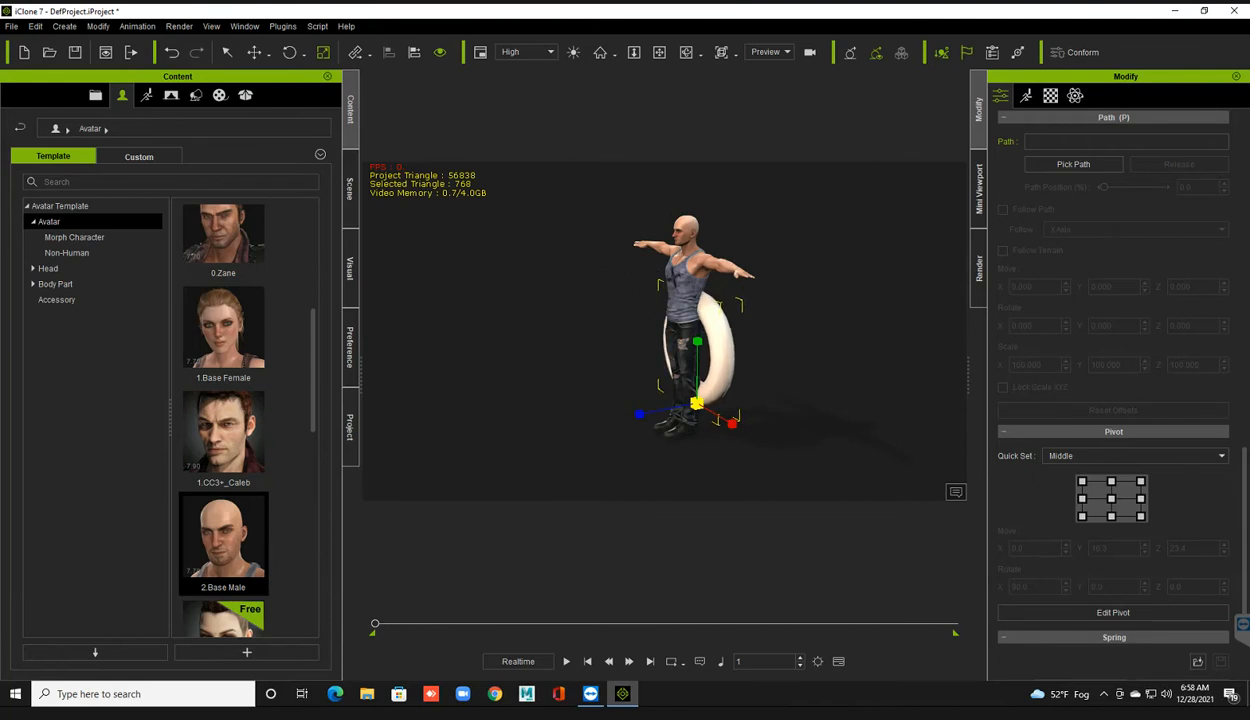
# Step: Open Edit Motion Layer for the male avatar
pyautogui.moveTo(697, 405)
pyautogui.mouseDown(button='right')
pyautogui.moveTo(750, 404)
pyautogui.moveTo(735, 408)
pyautogui.moveTo(729, 388)
pyautogui.moveTo(690, 394)
pyautogui.mouseUp(button='right')
pyautogui.scroll(1, 735, 408)
pyautogui.scroll(1, 723, 387)
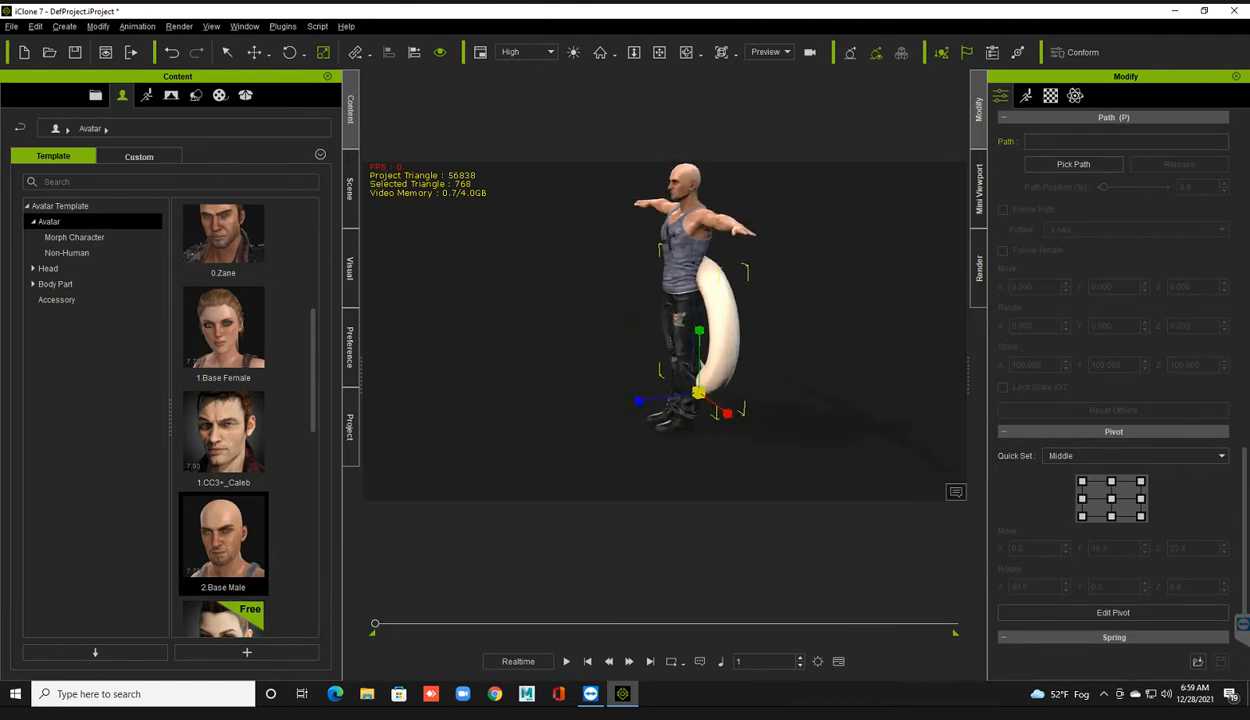
pyautogui.scroll(1, 690, 394)
pyautogui.moveTo(690, 394); pyautogui.dragTo(691, 404, button='middle')
pyautogui.moveTo(691, 404); pyautogui.dragTo(686, 404, button='right')
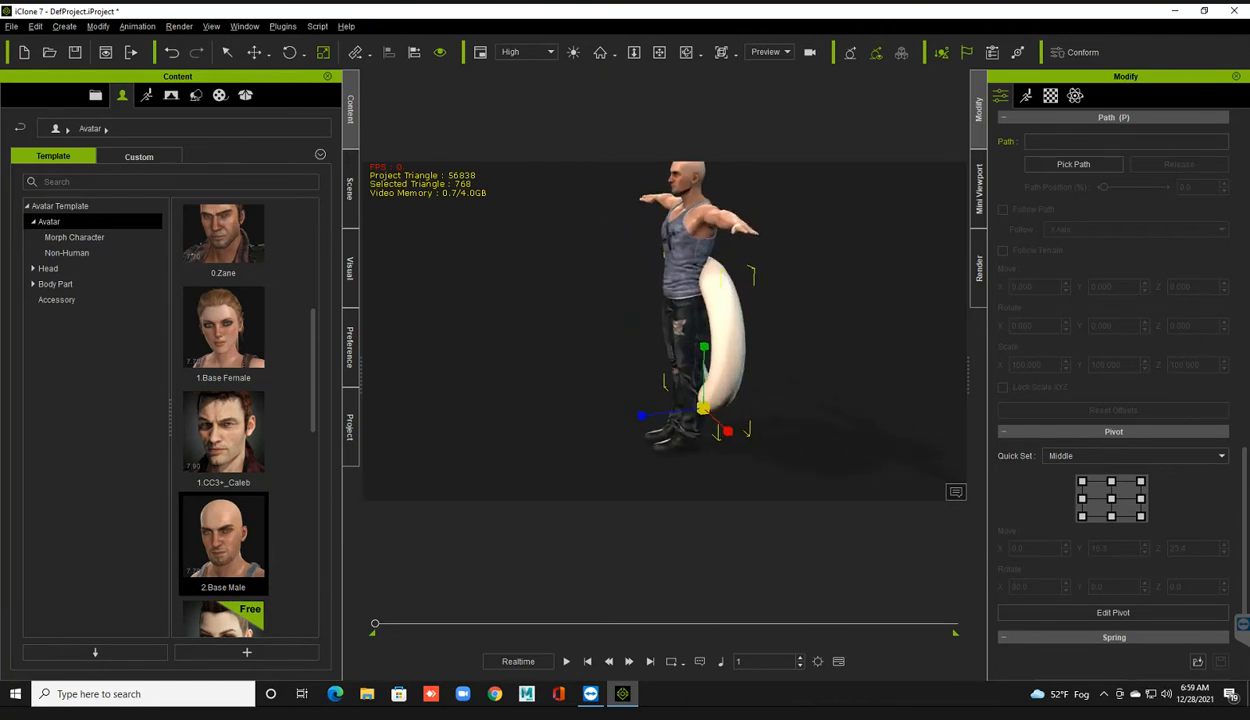
pyautogui.moveTo(686, 404); pyautogui.dragTo(686, 414, button='middle')
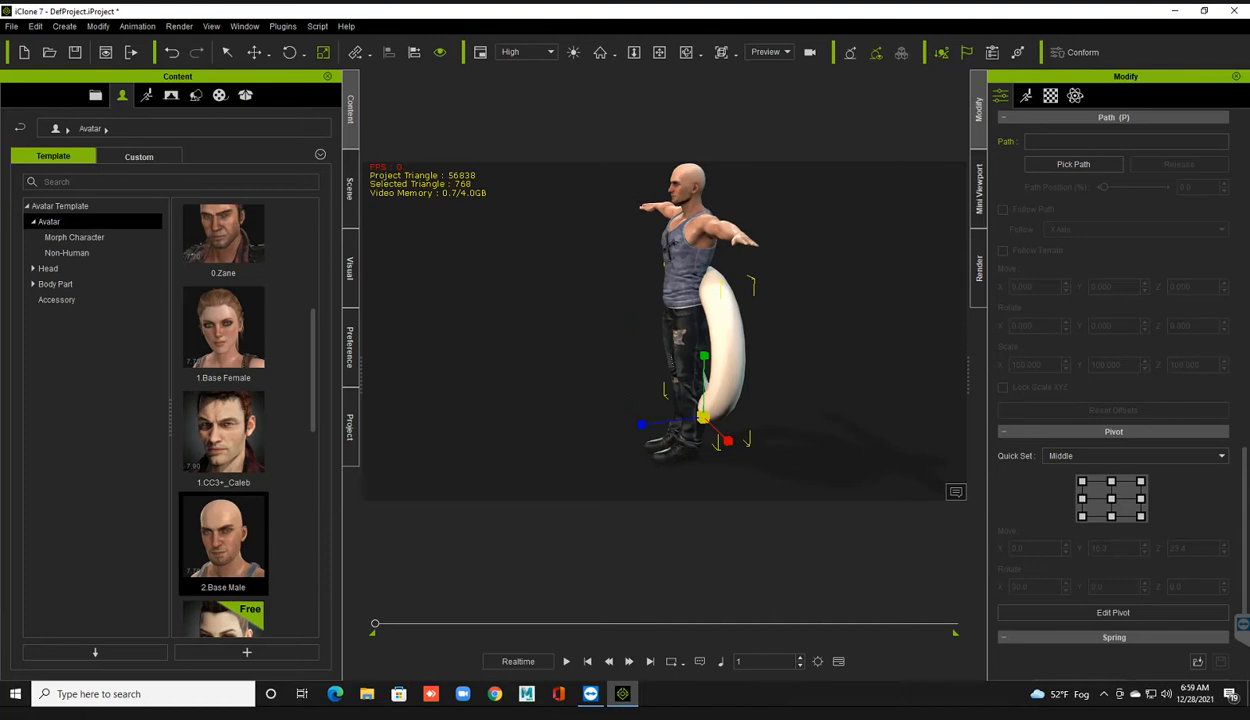
pyautogui.click(686, 414)
pyautogui.moveTo(686, 414); pyautogui.dragTo(700, 414, button='right')
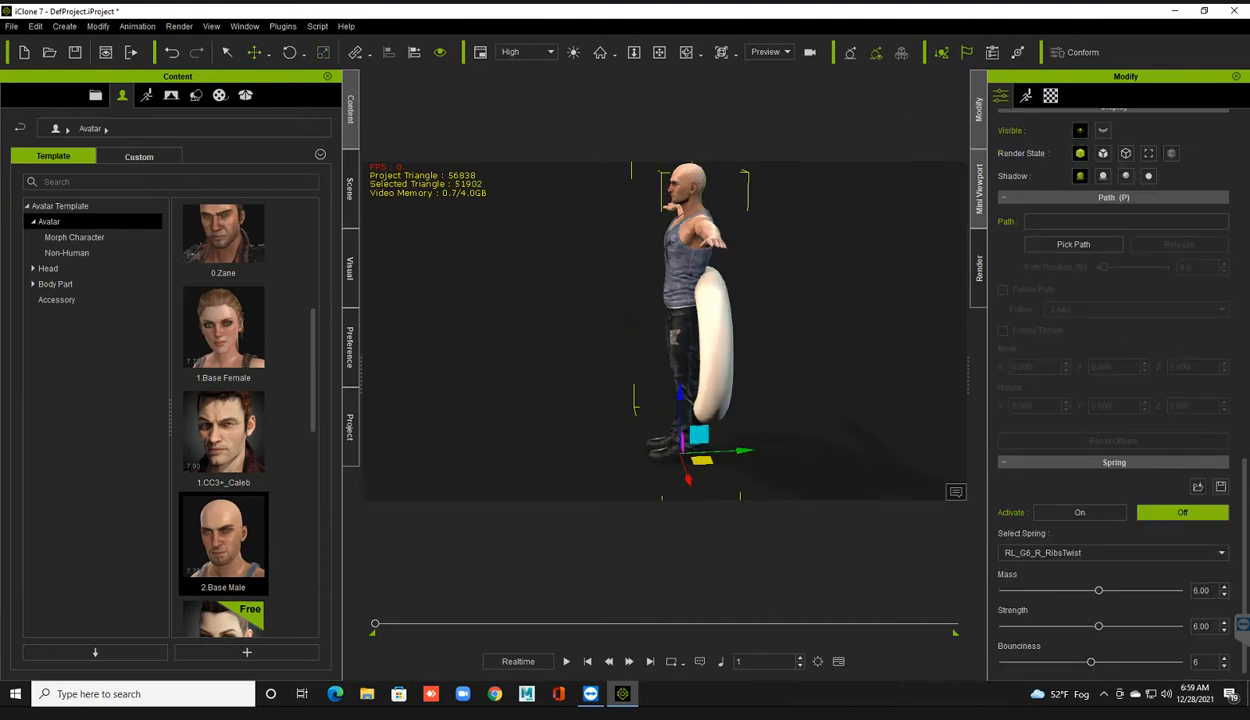
pyautogui.click(1025, 95)
pyautogui.click(1110, 246)
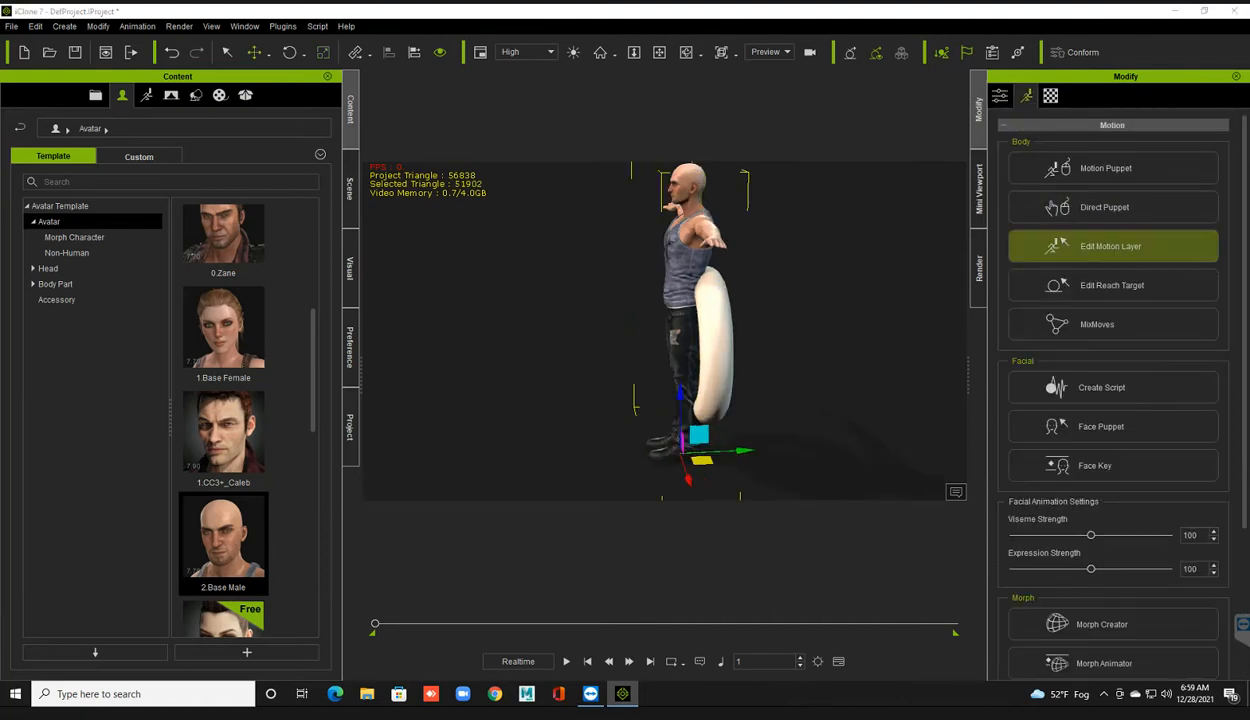
# Step: Move the avatar's hips back and down so it bends into a sitting pose at the torus
pyautogui.click(120, 305)
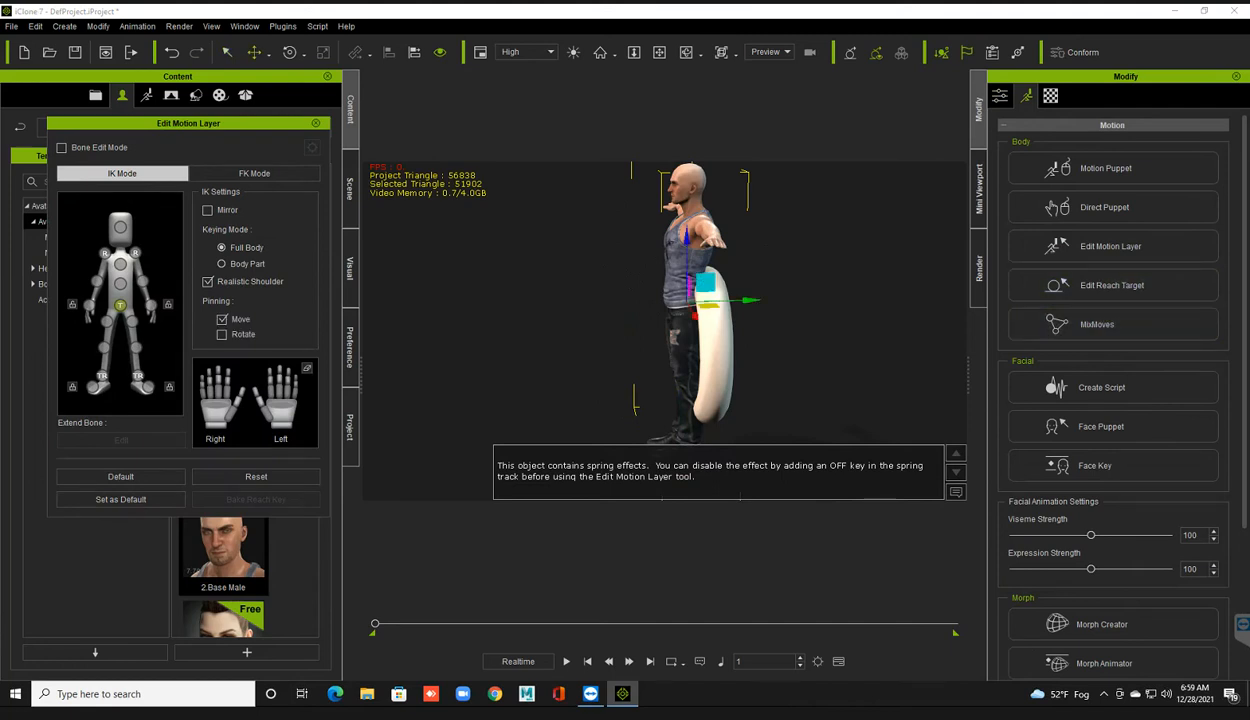
pyautogui.moveTo(780, 330); pyautogui.dragTo(700, 330, button='right')
pyautogui.moveTo(706, 283); pyautogui.dragTo(752, 347)
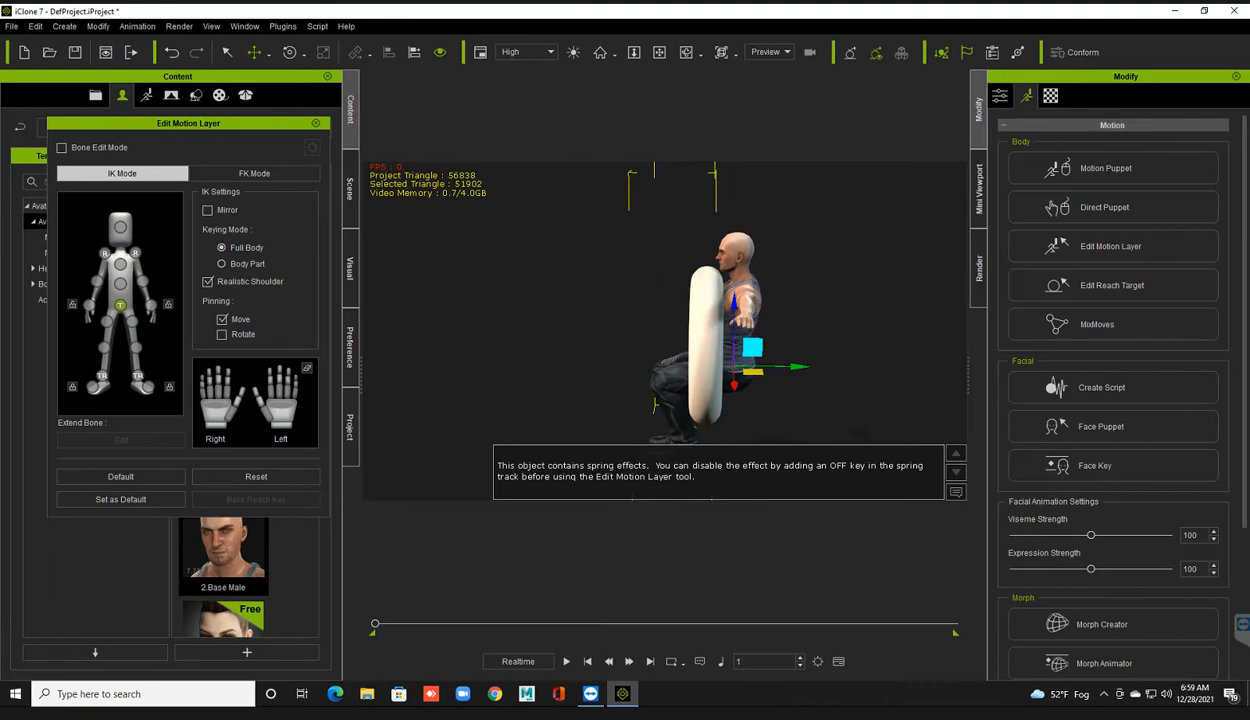
# Step: Release the foot pinning, turn on Mirror, tilt both feet toes-down and move them forward and lower
pyautogui.moveTo(752, 335); pyautogui.dragTo(552, 322, button='right')
pyautogui.moveTo(552, 322); pyautogui.dragTo(540, 272, button='middle')
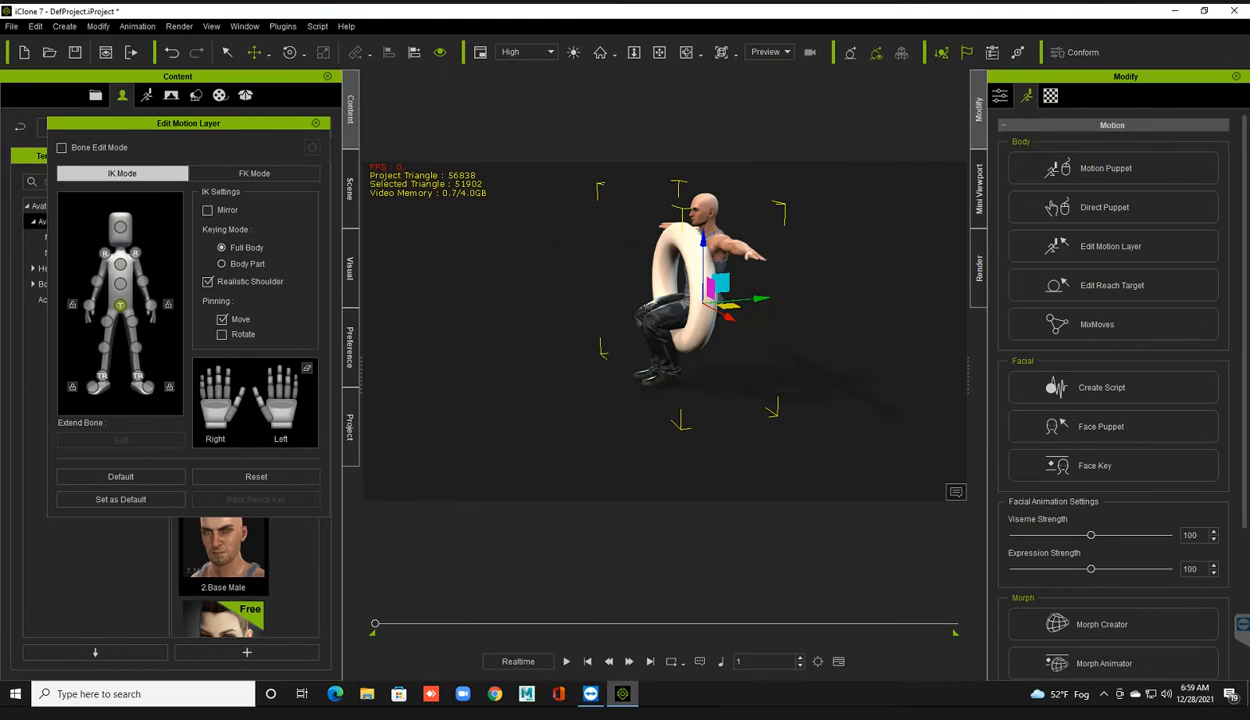
pyautogui.click(169, 386)
pyautogui.click(101, 378)
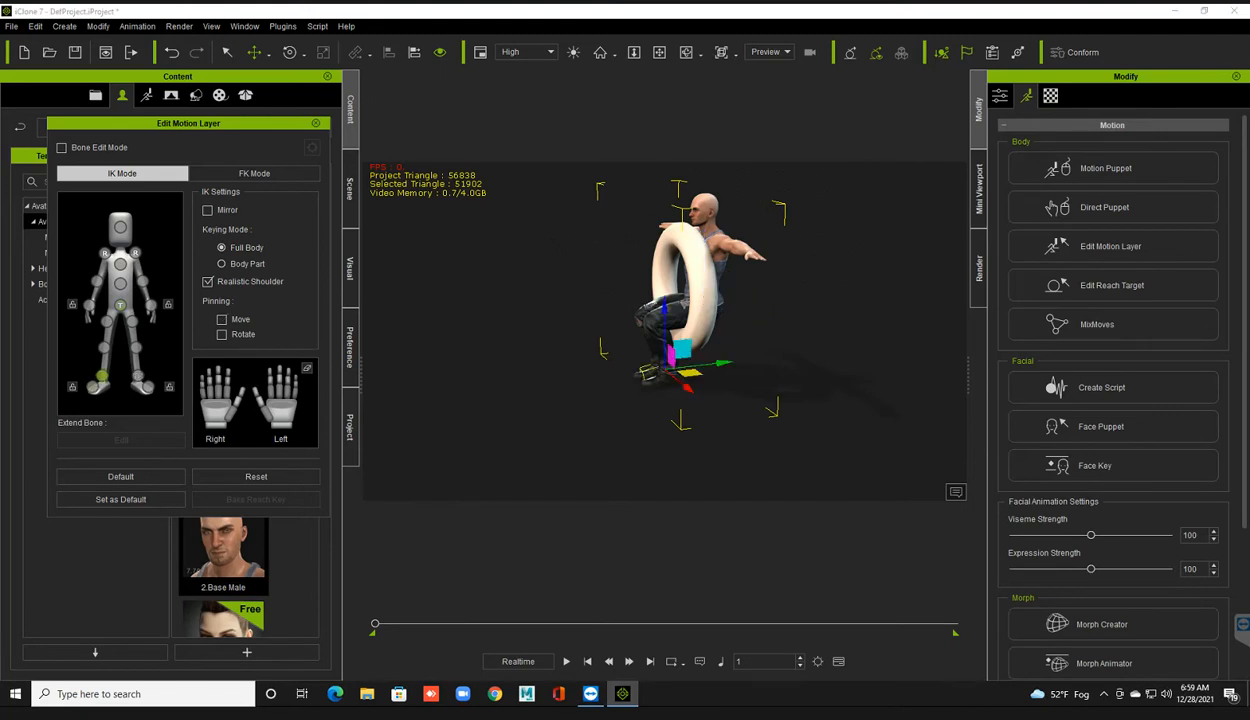
pyautogui.click(207, 210)
pyautogui.press('e')
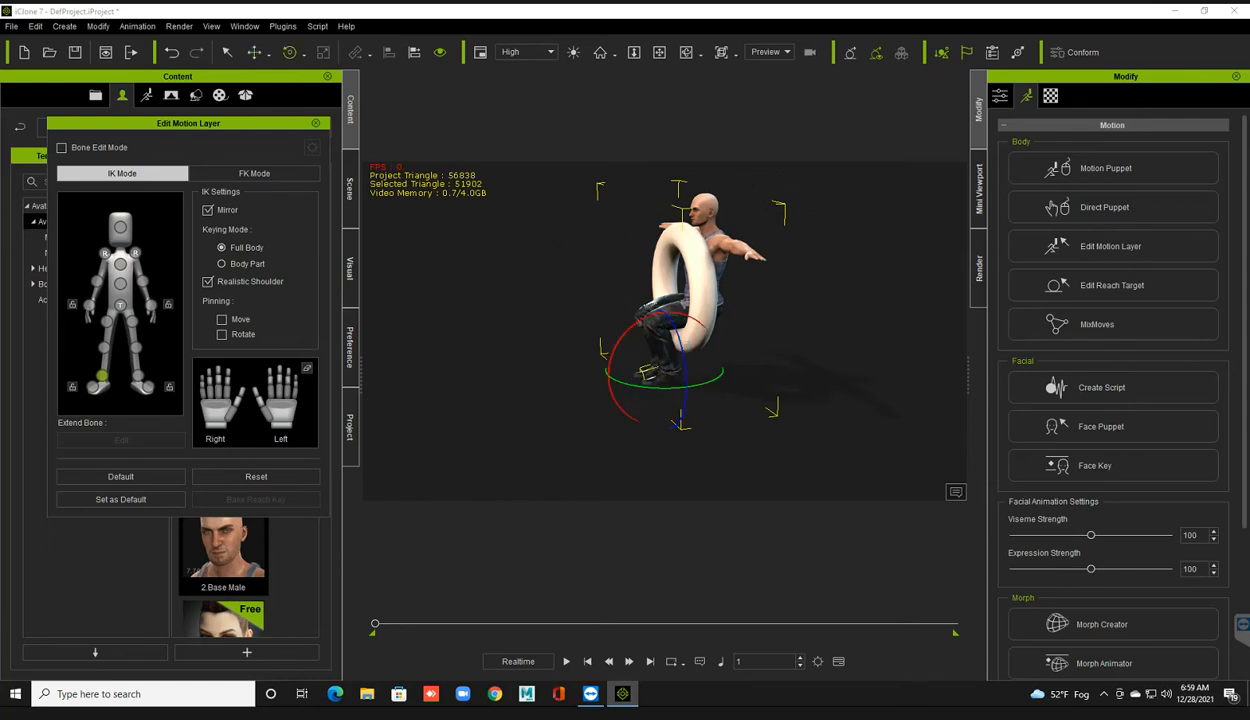
pyautogui.moveTo(611, 350); pyautogui.dragTo(613, 398)
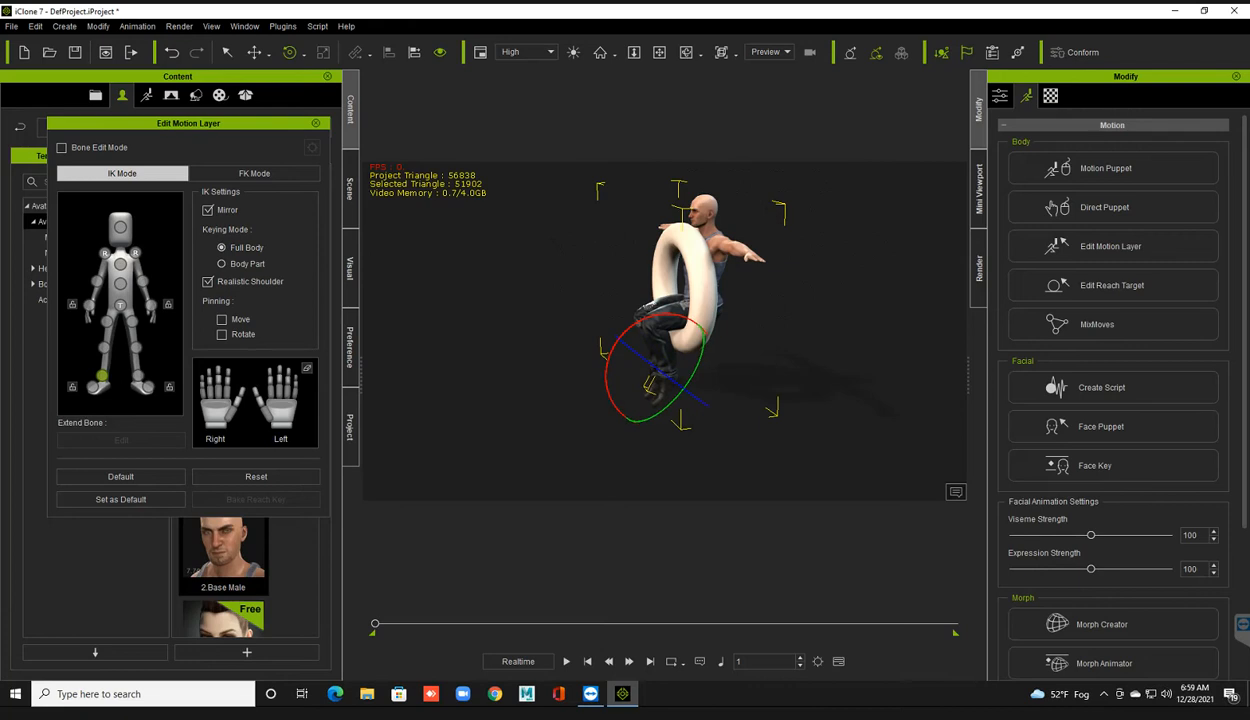
pyautogui.press('w')
pyautogui.moveTo(680, 350); pyautogui.dragTo(658, 367)
# Step: Bring both mirrored hands in from the T-pose onto the sides of the torus
pyautogui.moveTo(652, 340); pyautogui.dragTo(722, 336, button='right')
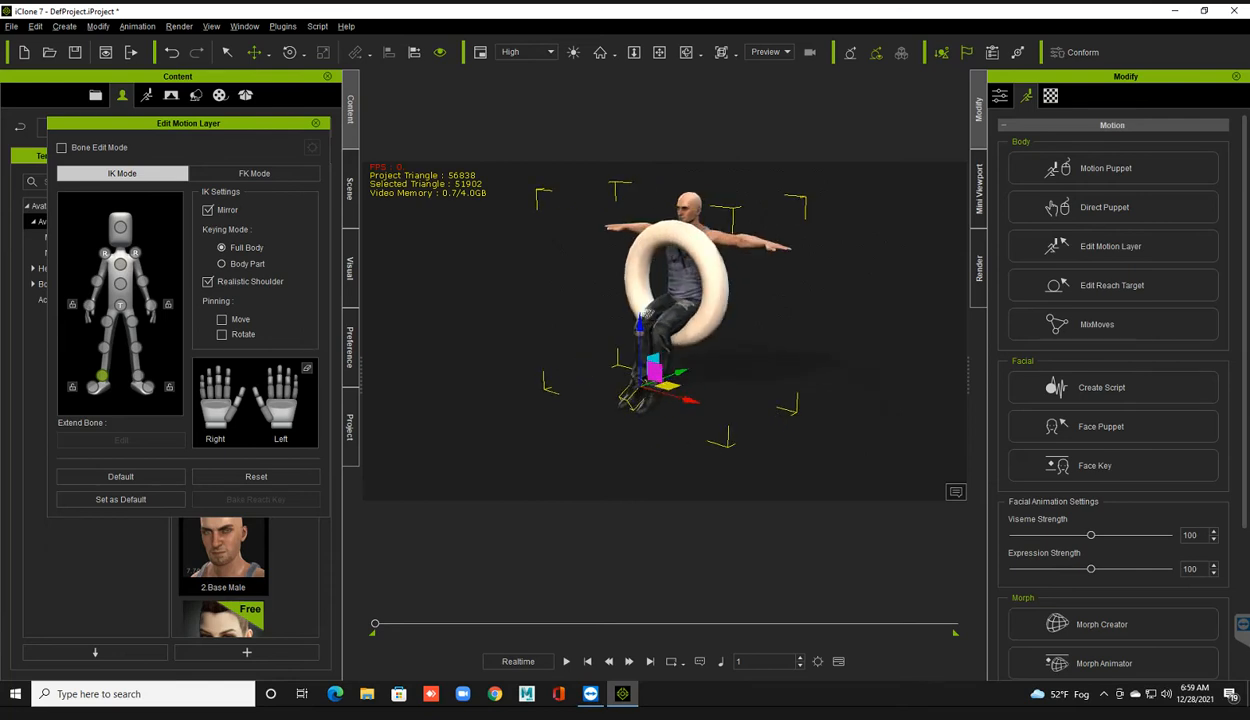
pyautogui.scroll(4, 665, 331)
pyautogui.moveTo(665, 331); pyautogui.dragTo(613, 446, button='middle')
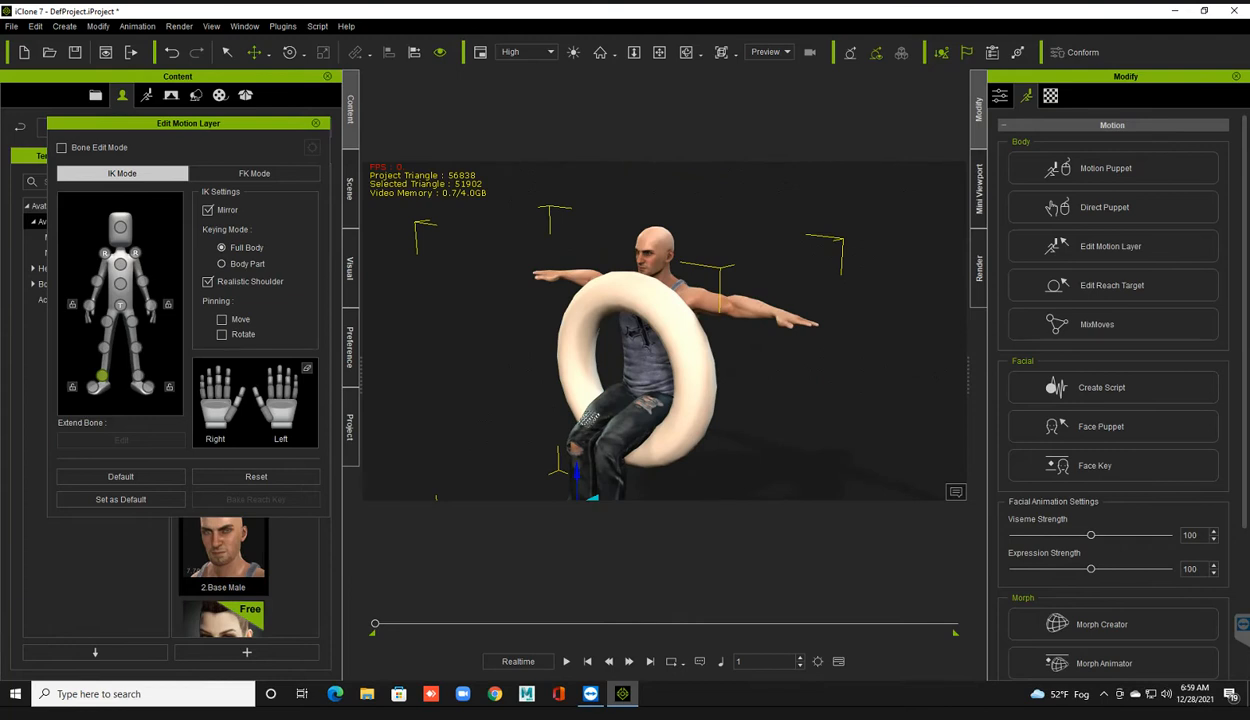
pyautogui.click(150, 304)
pyautogui.moveTo(796, 298); pyautogui.dragTo(736, 313)
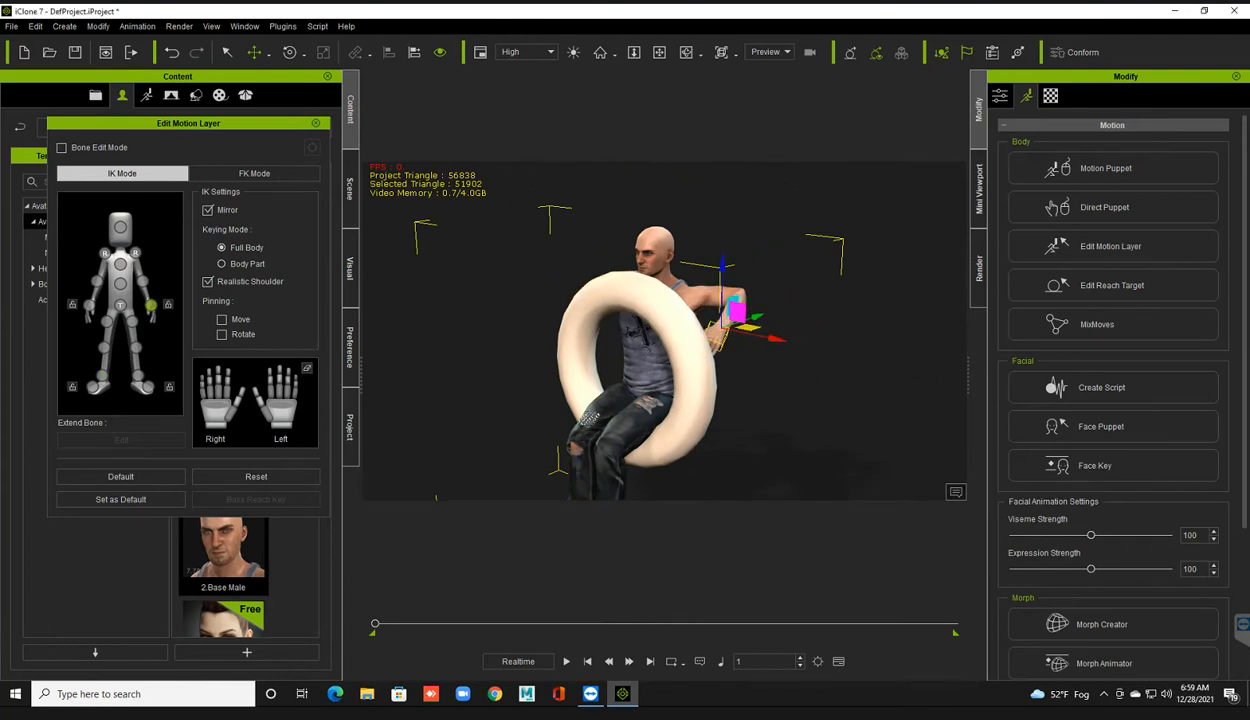
pyautogui.moveTo(738, 314); pyautogui.dragTo(610, 306, button='right')
pyautogui.moveTo(740, 311); pyautogui.dragTo(700, 316)
pyautogui.moveTo(702, 316); pyautogui.dragTo(806, 320, button='right')
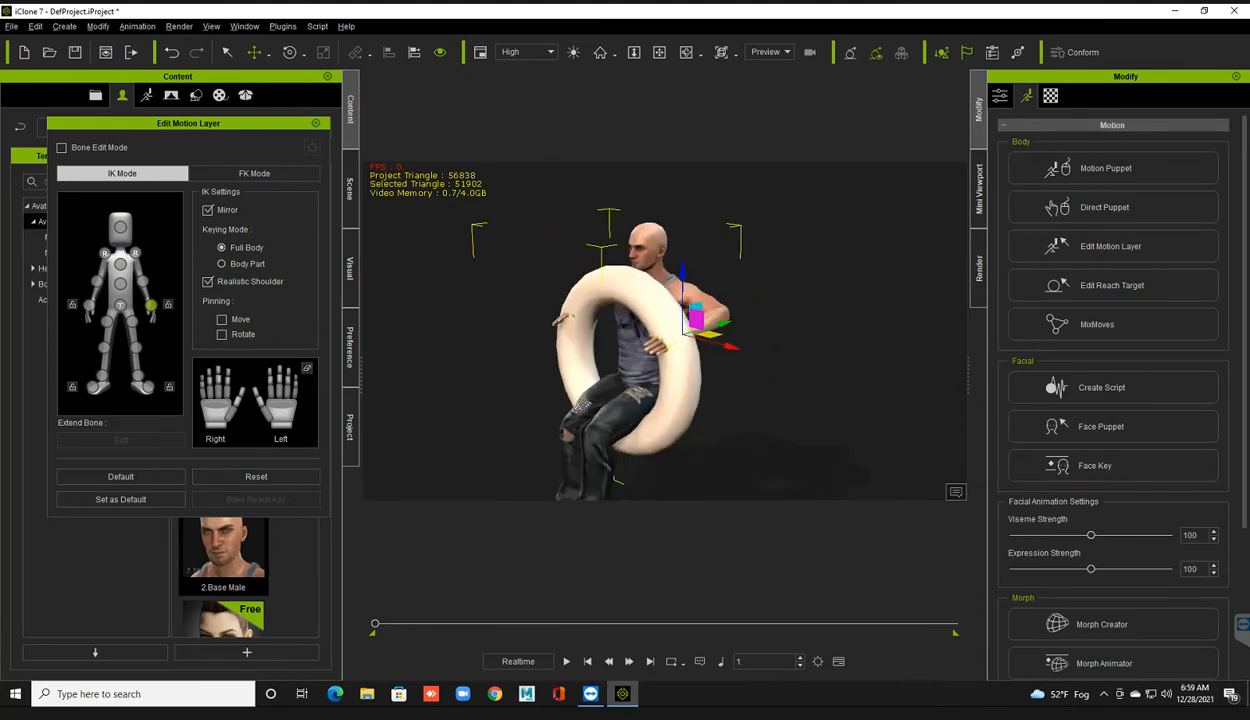
pyautogui.moveTo(695, 318); pyautogui.dragTo(742, 362)
# Step: Rotate the mirrored hands to fit the torus, shift them slightly outward and lower them along its sides
pyautogui.press('e')
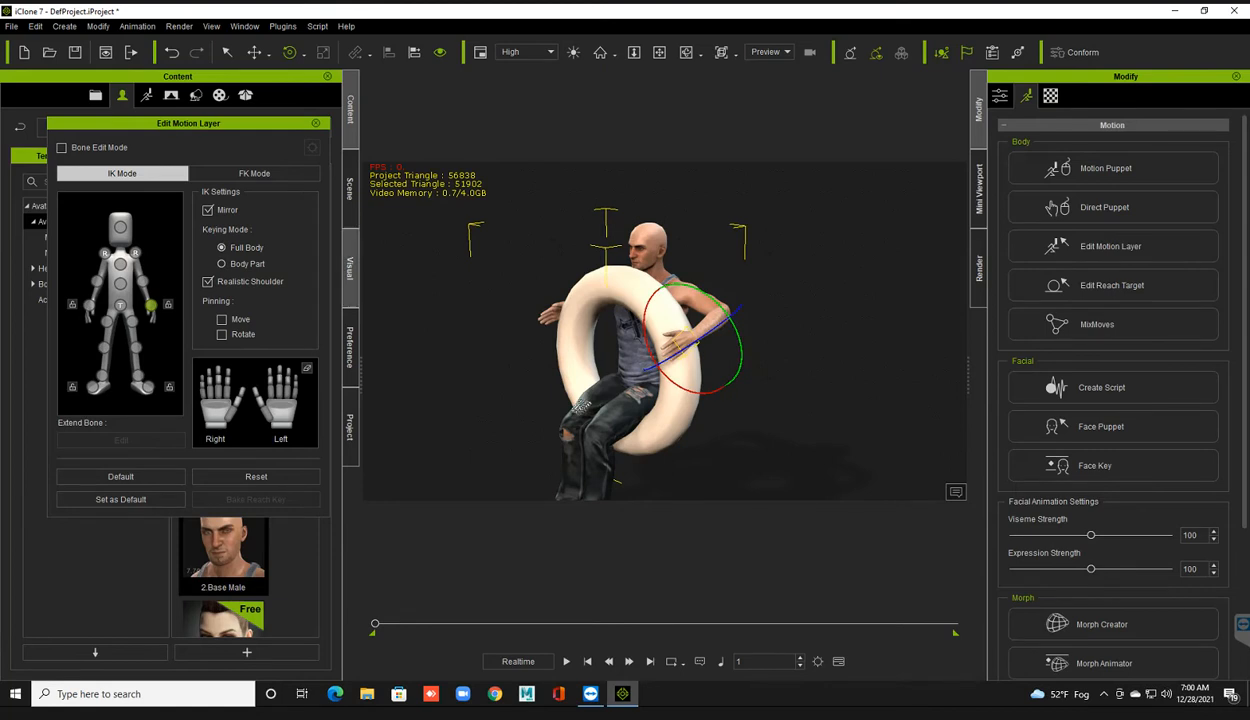
pyautogui.moveTo(214, 407); pyautogui.dragTo(214, 440)
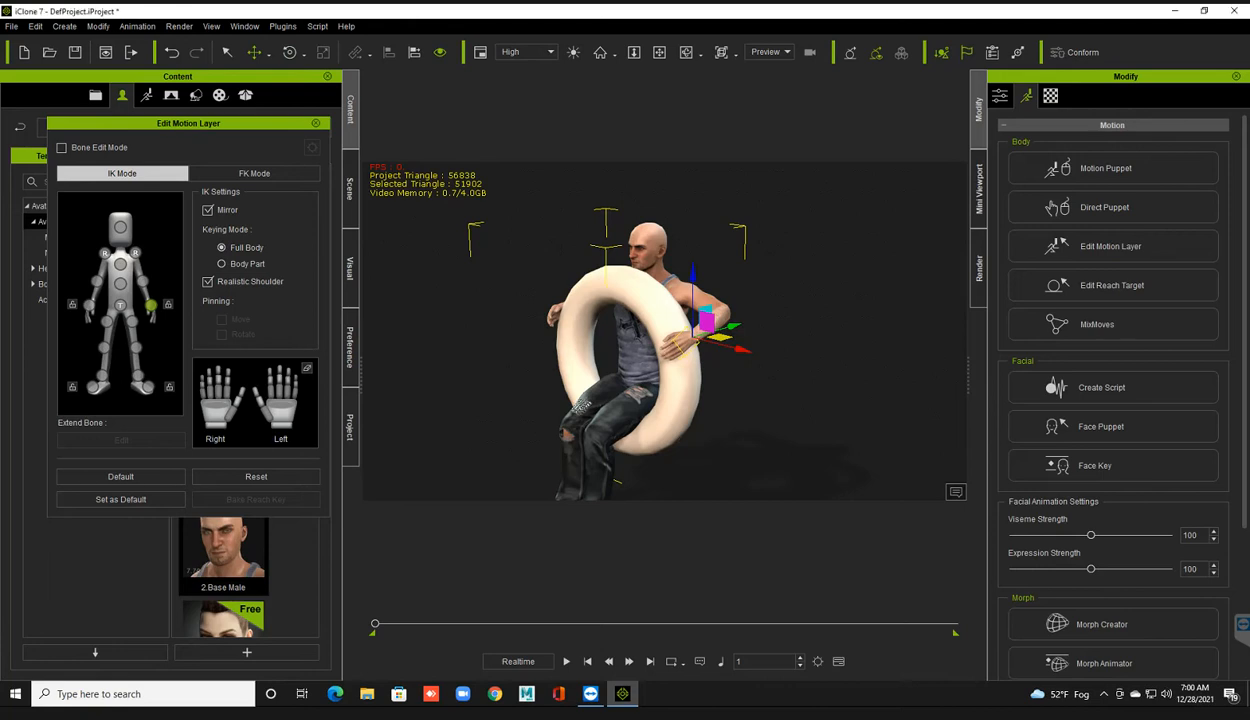
pyautogui.moveTo(734, 326); pyautogui.dragTo(738, 325)
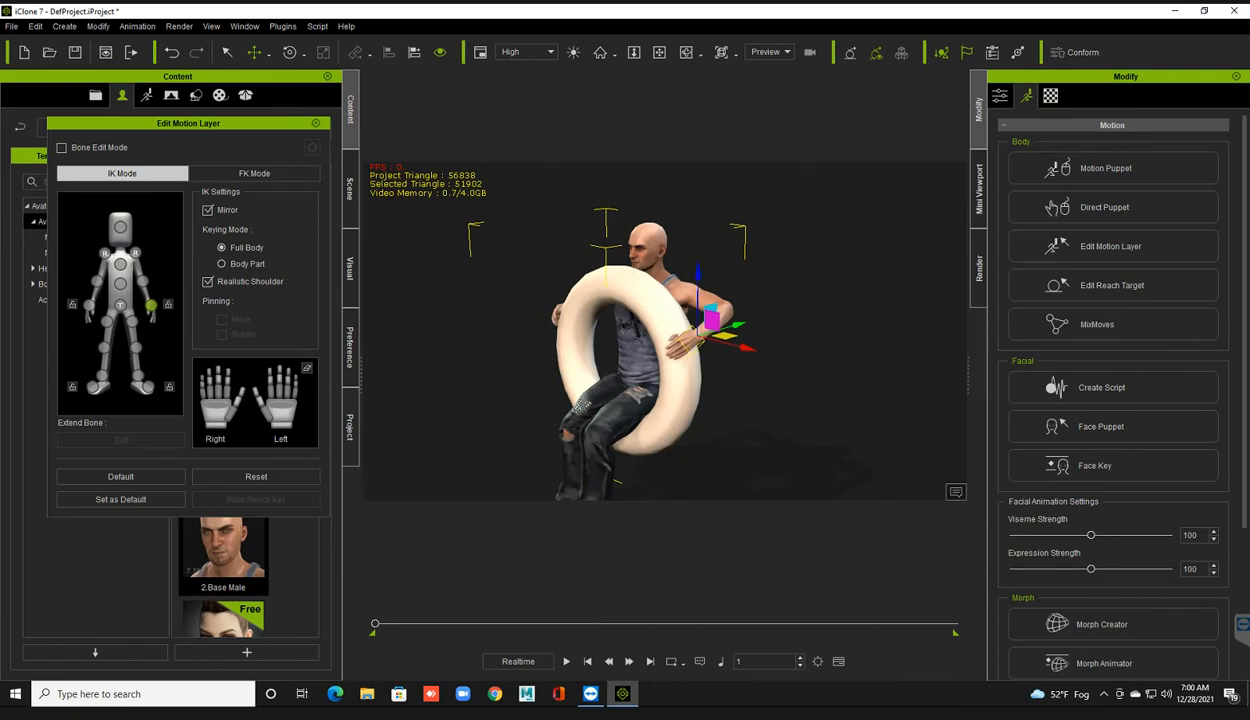
pyautogui.moveTo(738, 325); pyautogui.dragTo(610, 325, button='right')
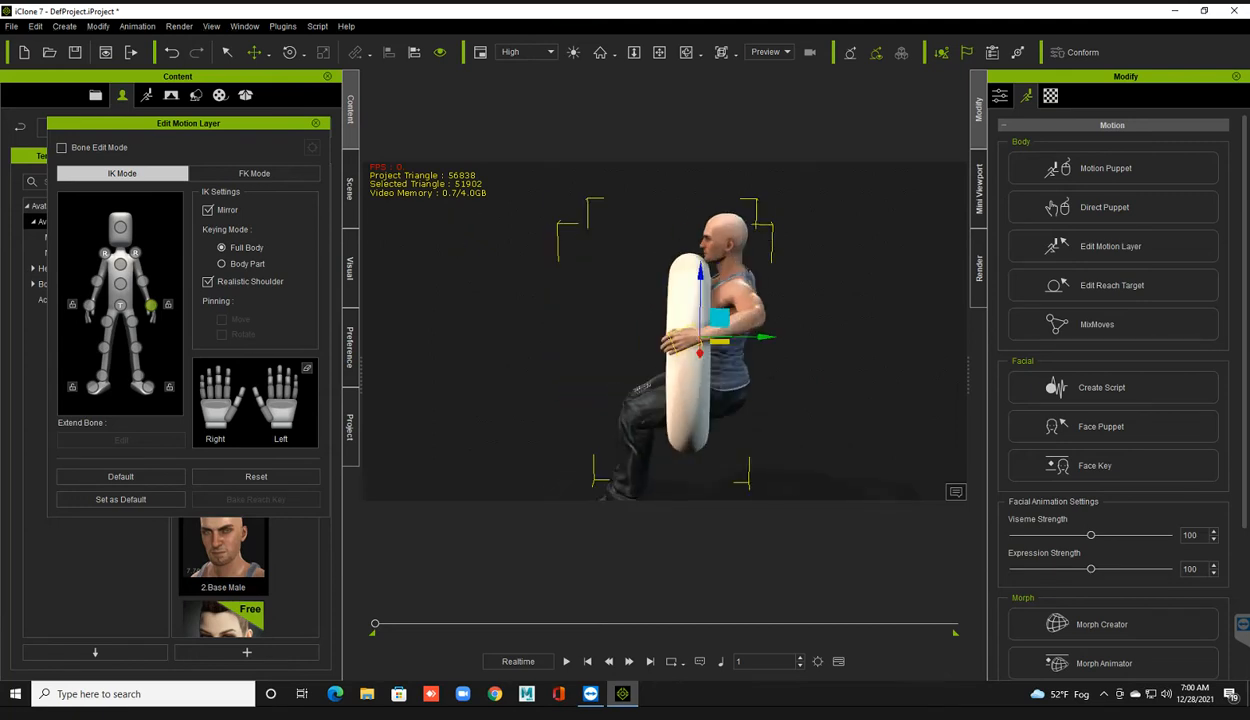
pyautogui.moveTo(720, 317); pyautogui.dragTo(720, 364)
# Step: Rotate the mirrored hands and forearms so the arms hang down along the outside of the torus
pyautogui.moveTo(720, 364); pyautogui.dragTo(775, 367, button='right')
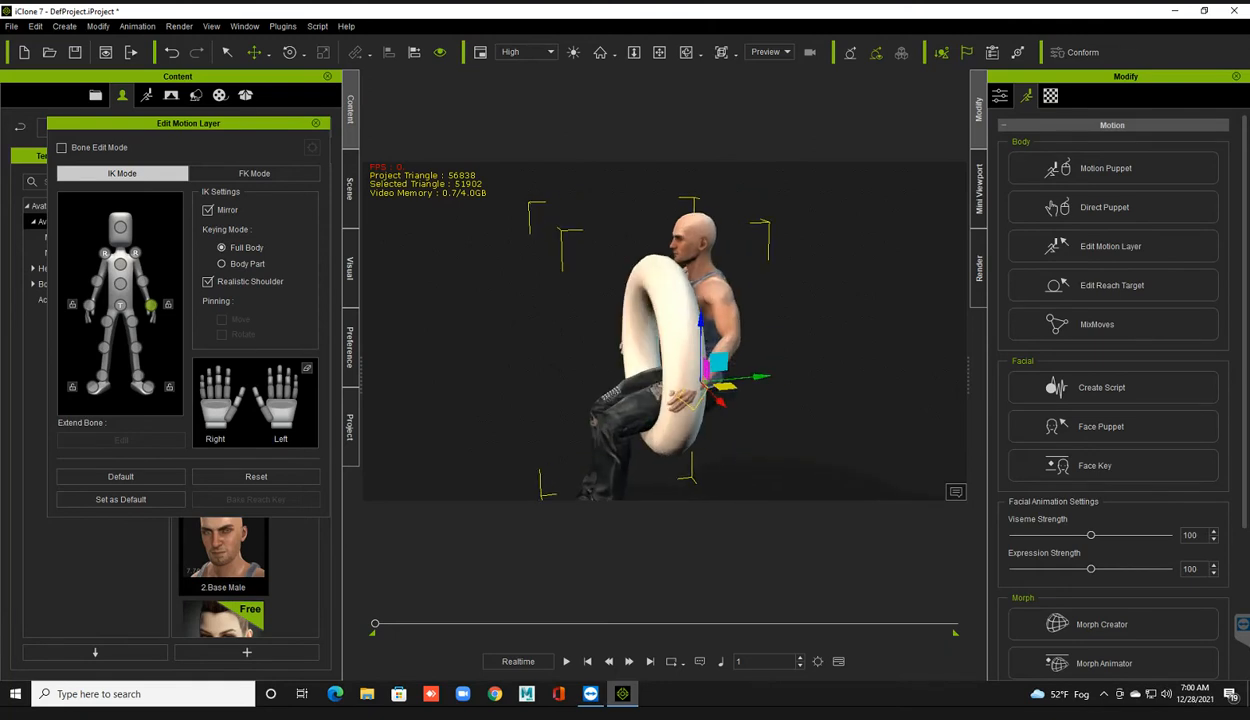
pyautogui.press('e')
pyautogui.moveTo(724, 393); pyautogui.dragTo(743, 341)
pyautogui.click(143, 281)
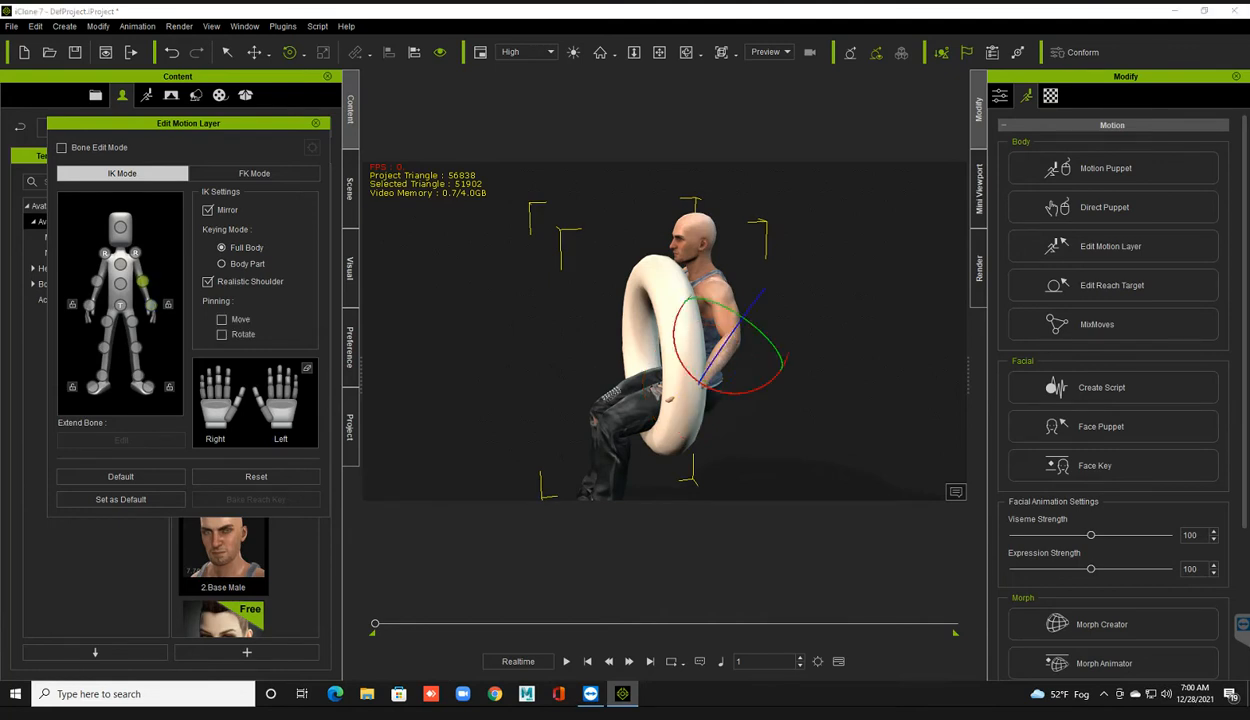
pyautogui.moveTo(734, 335); pyautogui.dragTo(746, 316)
# Step: Turn off Mirror and nudge the avatar's left hand slightly back along the torus
pyautogui.moveTo(664, 350); pyautogui.dragTo(800, 357, button='middle')
pyautogui.scroll(-2, 664, 332)
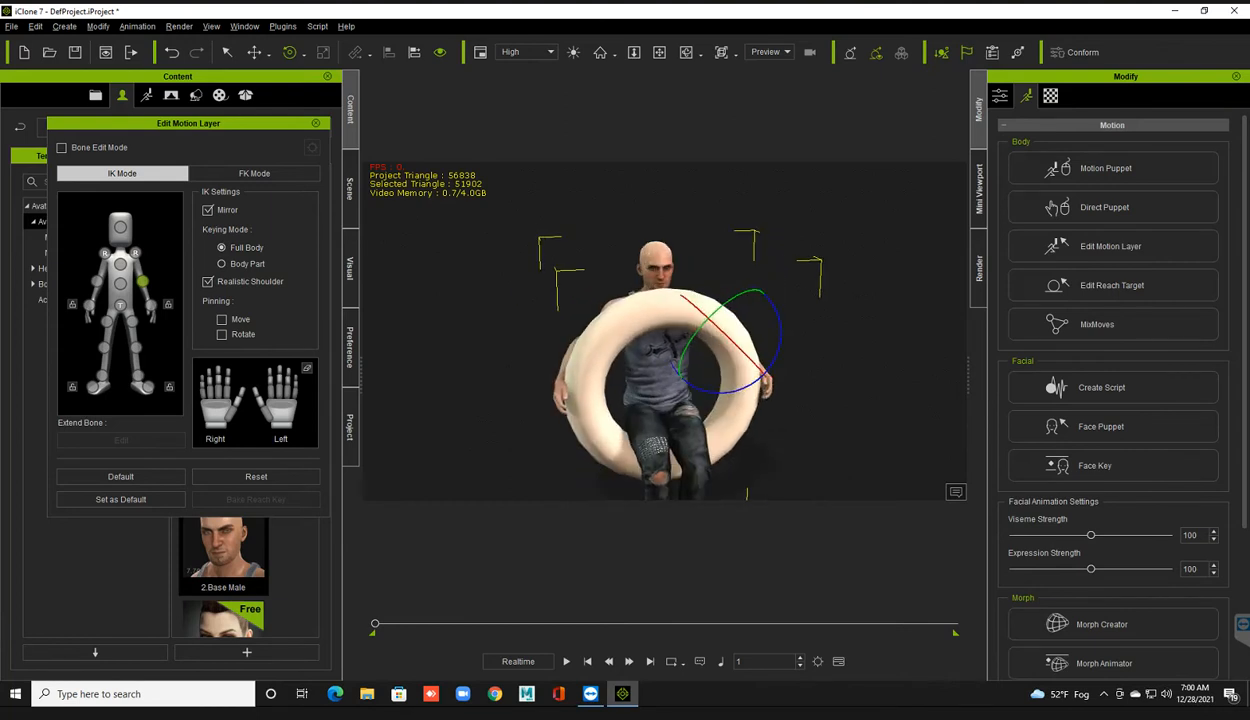
pyautogui.moveTo(700, 352); pyautogui.dragTo(570, 318, button='middle')
pyautogui.click(208, 210)
pyautogui.scroll(3, 664, 332)
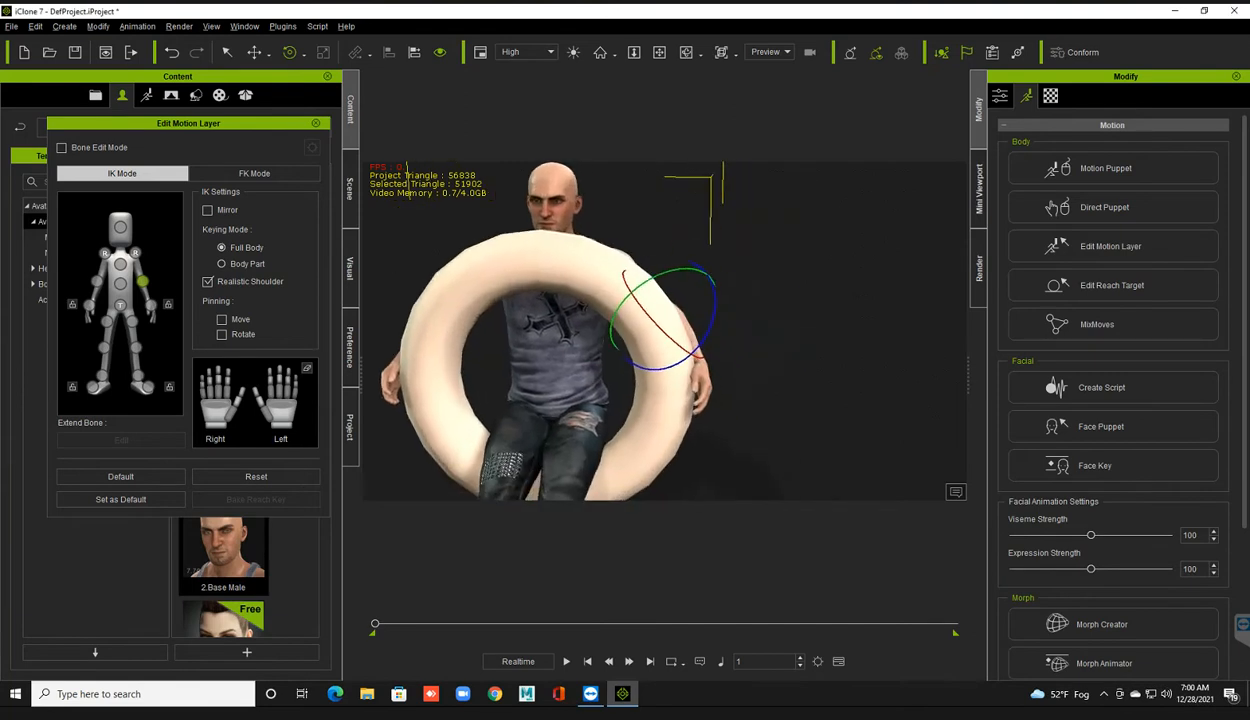
pyautogui.click(151, 305)
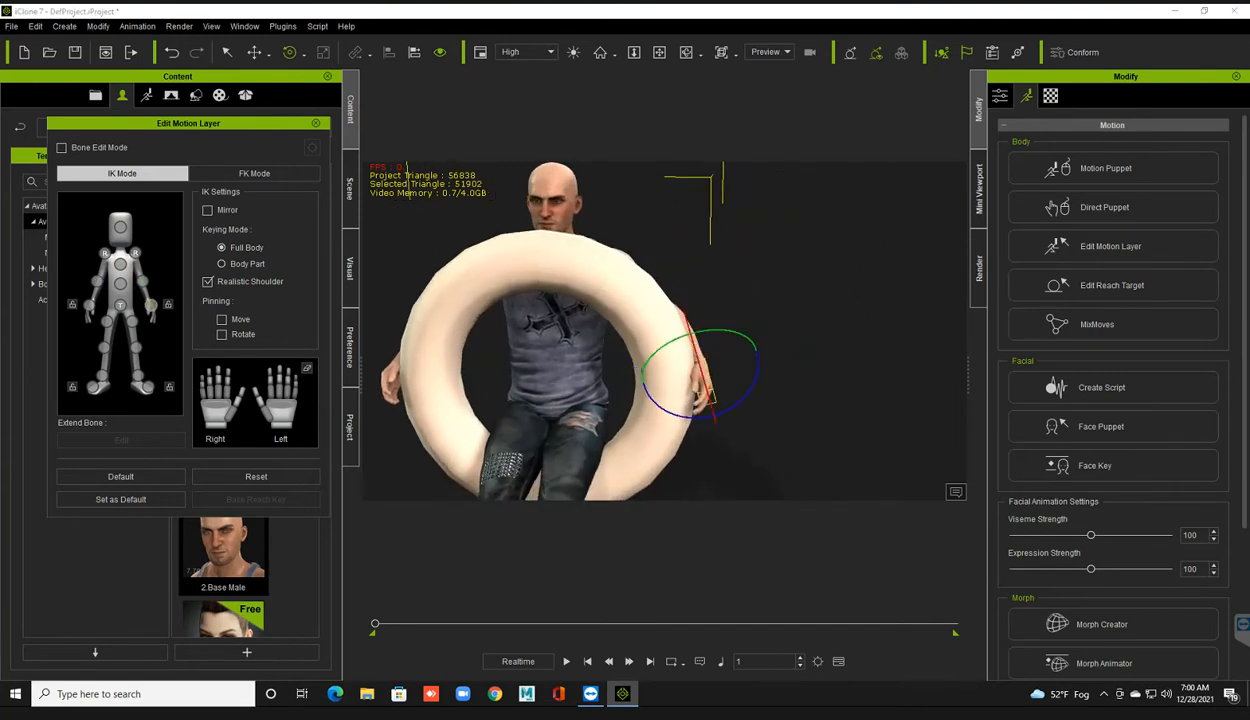
pyautogui.press('w')
pyautogui.scroll(3, 664, 340)
pyautogui.moveTo(664, 340); pyautogui.dragTo(610, 340, button='right')
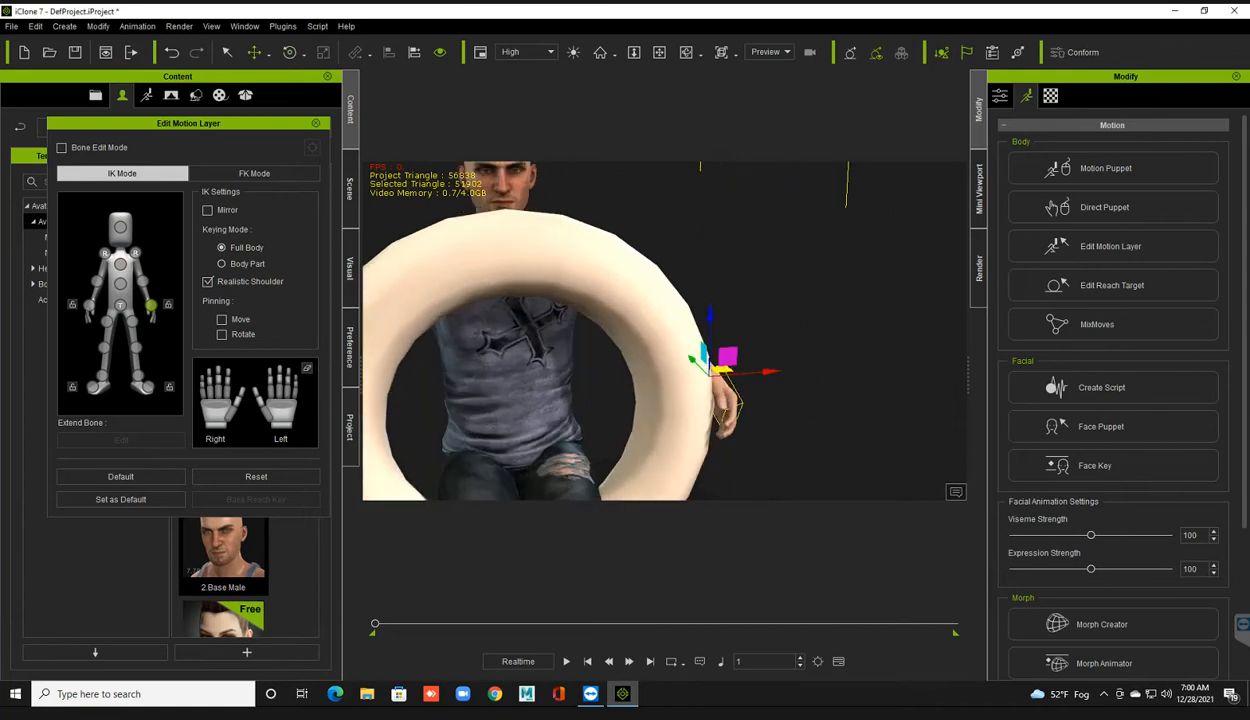
pyautogui.moveTo(692, 359); pyautogui.dragTo(688, 355)
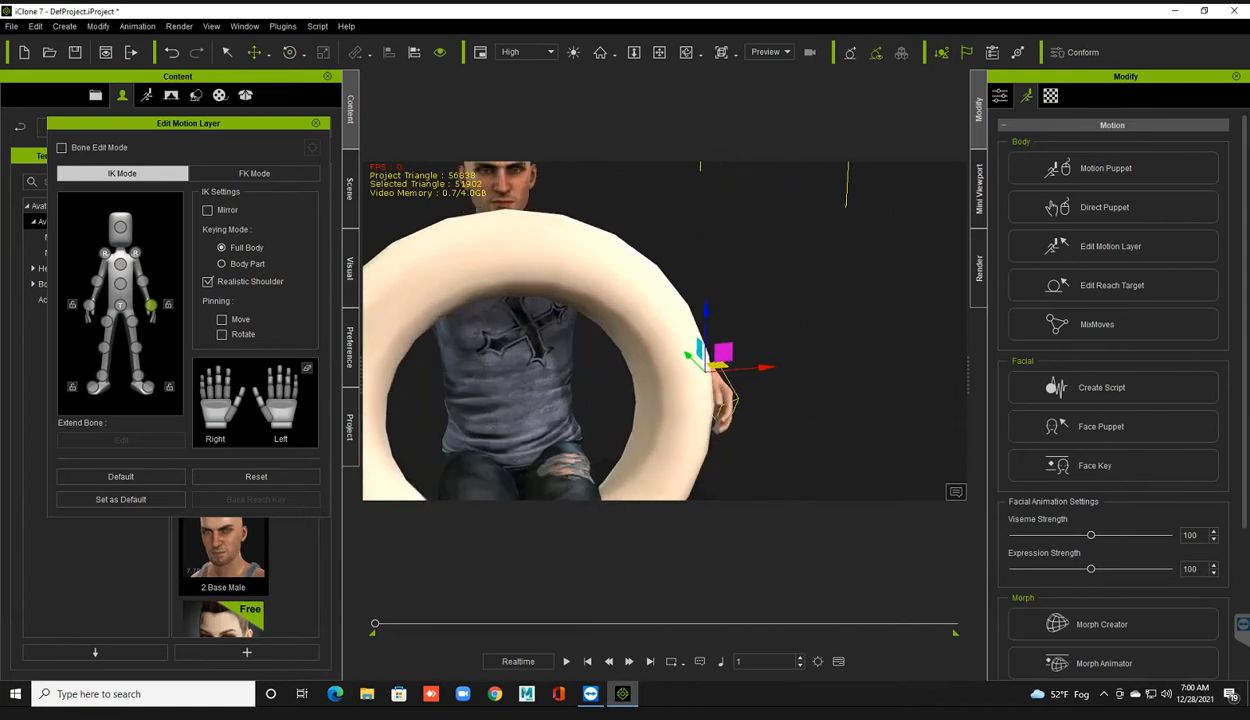
# Step: Rotate the left hand slightly and move it inward against the outer side of the torus
pyautogui.press('e')
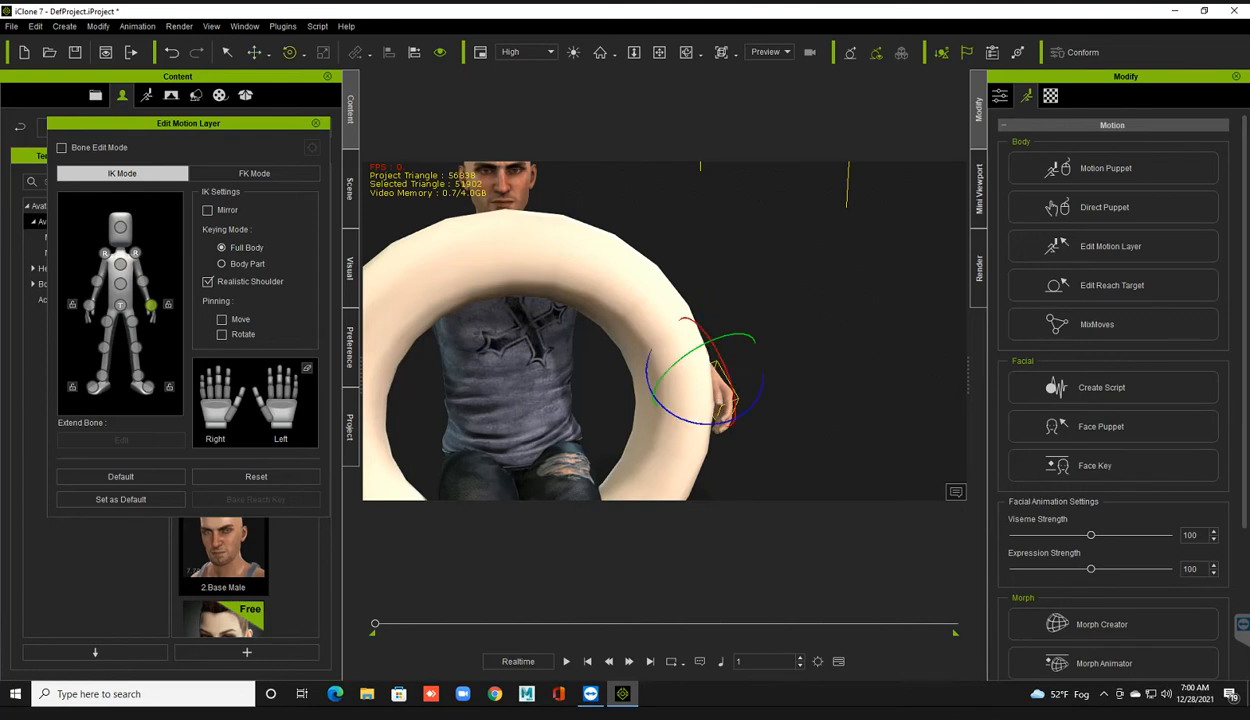
pyautogui.moveTo(730, 378); pyautogui.dragTo(722, 352)
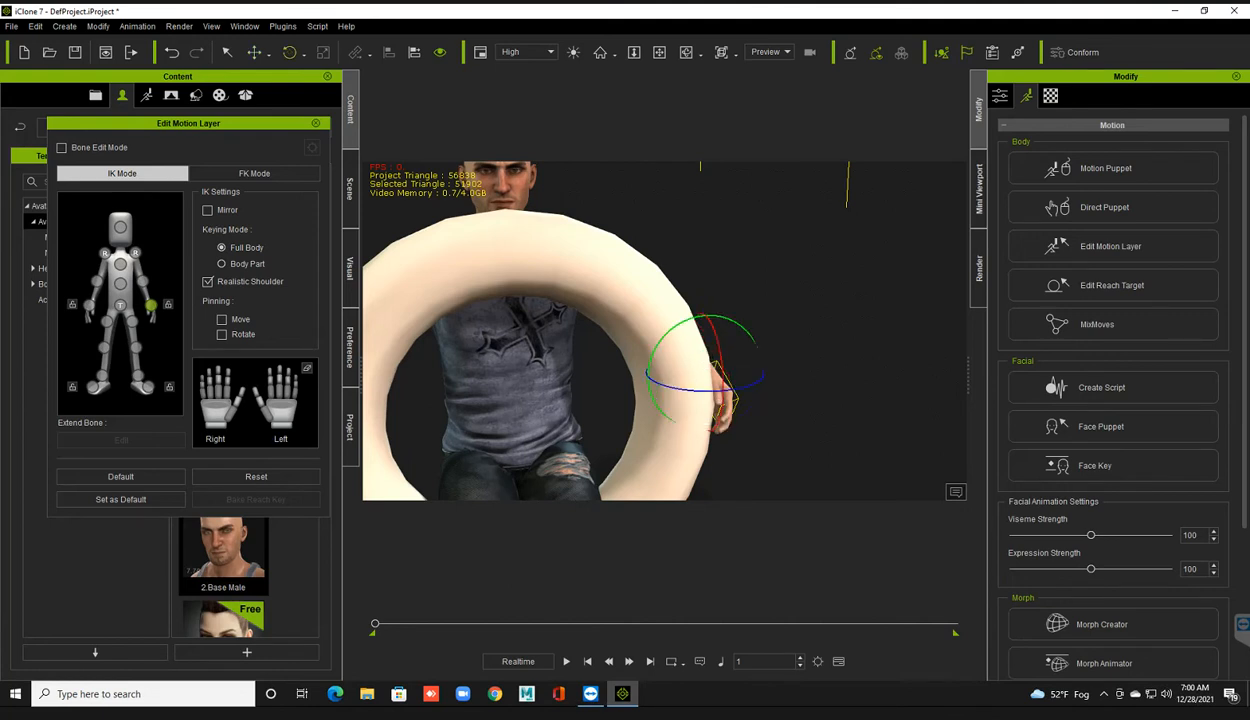
pyautogui.press('w')
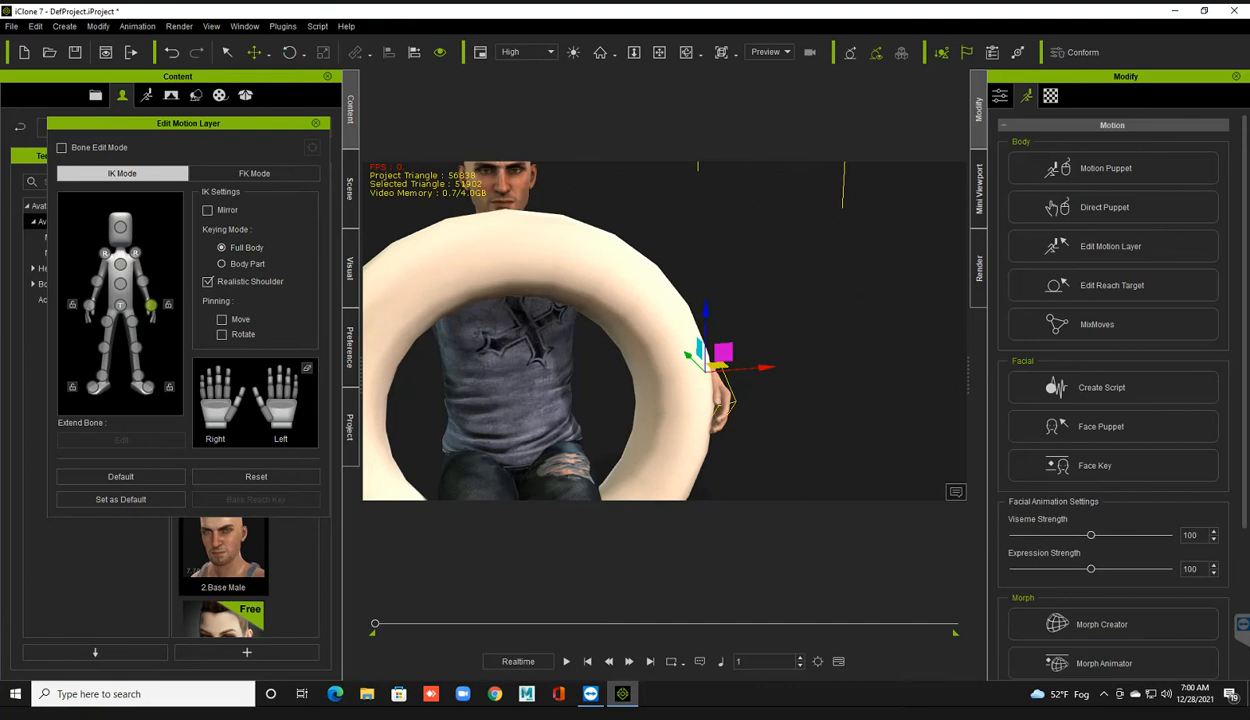
pyautogui.moveTo(762, 367); pyautogui.dragTo(758, 367)
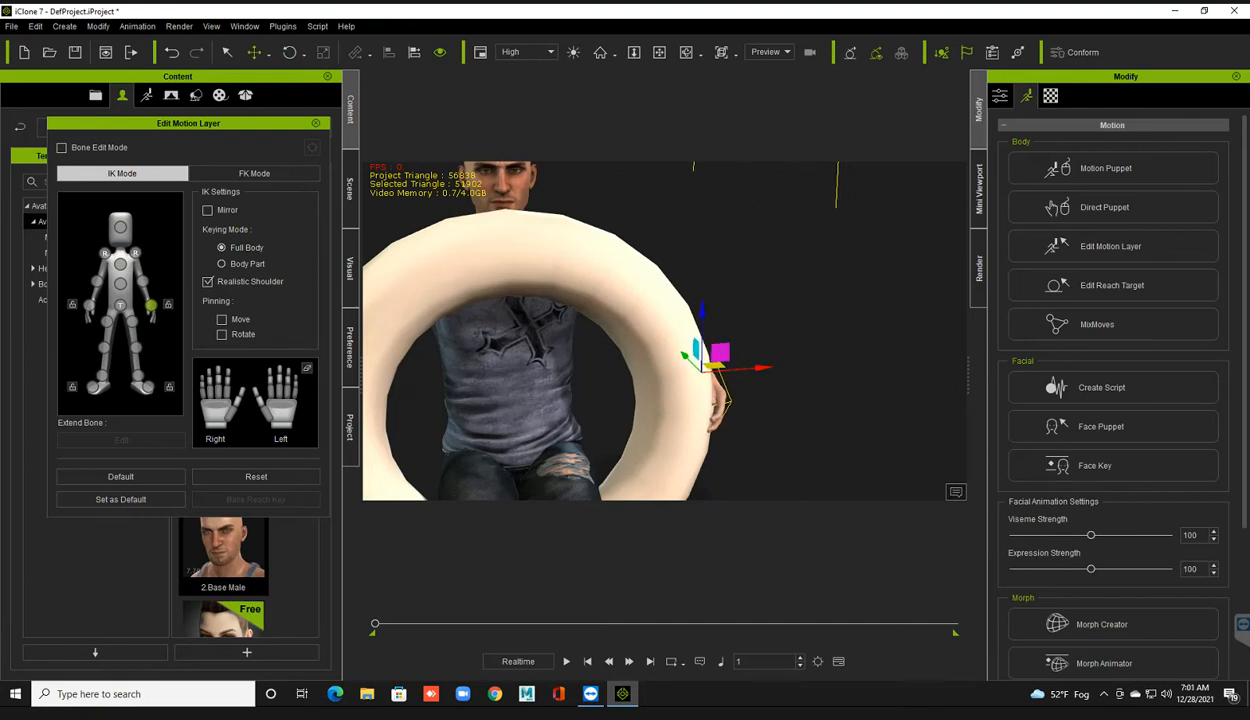
pyautogui.moveTo(620, 380); pyautogui.dragTo(819, 320, button='middle')
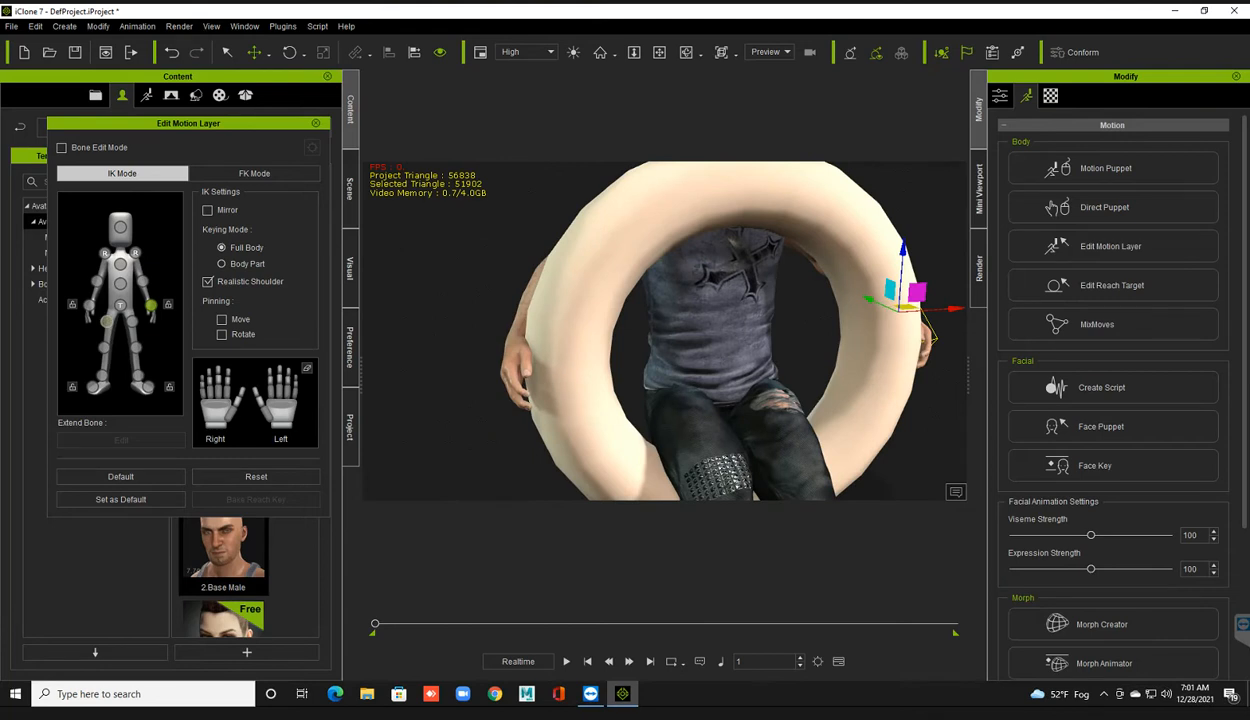
# Step: Nudge the avatar's right hand toward the torus's outer side, close Edit Motion Layer and deselect the avatar
pyautogui.click(89, 305)
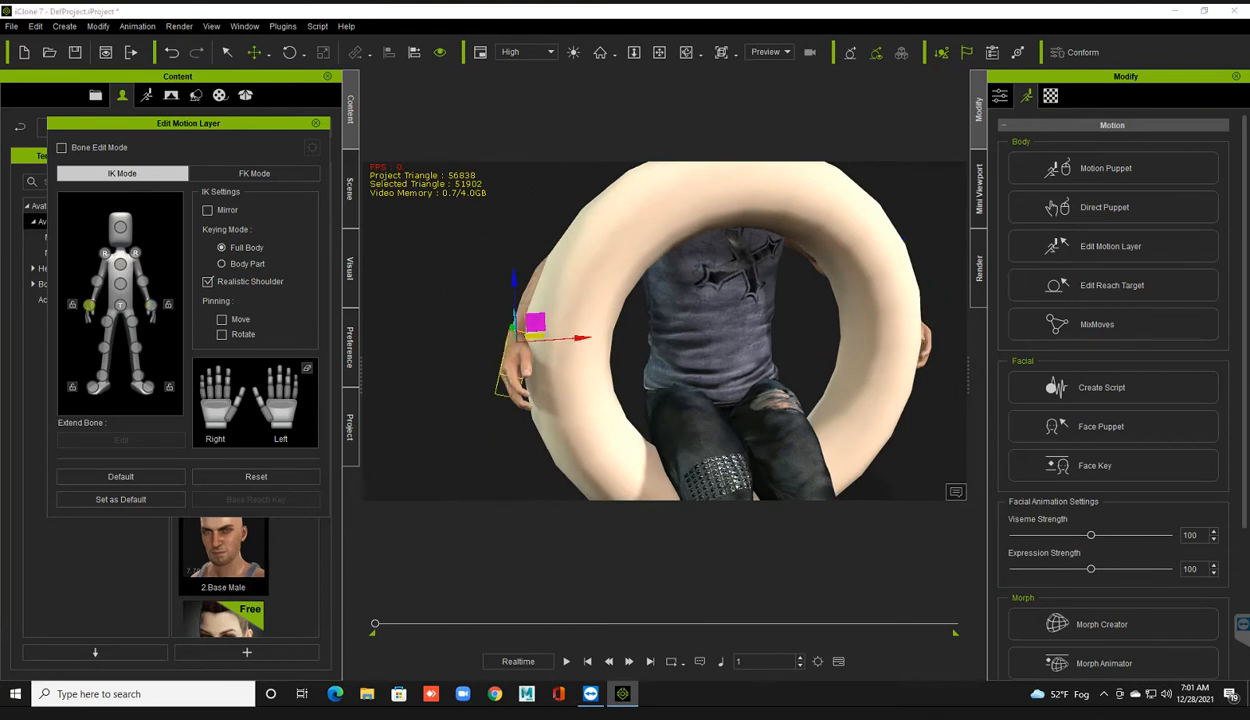
pyautogui.moveTo(640, 360); pyautogui.dragTo(740, 380, button='right')
pyautogui.moveTo(534, 321); pyautogui.dragTo(538, 321)
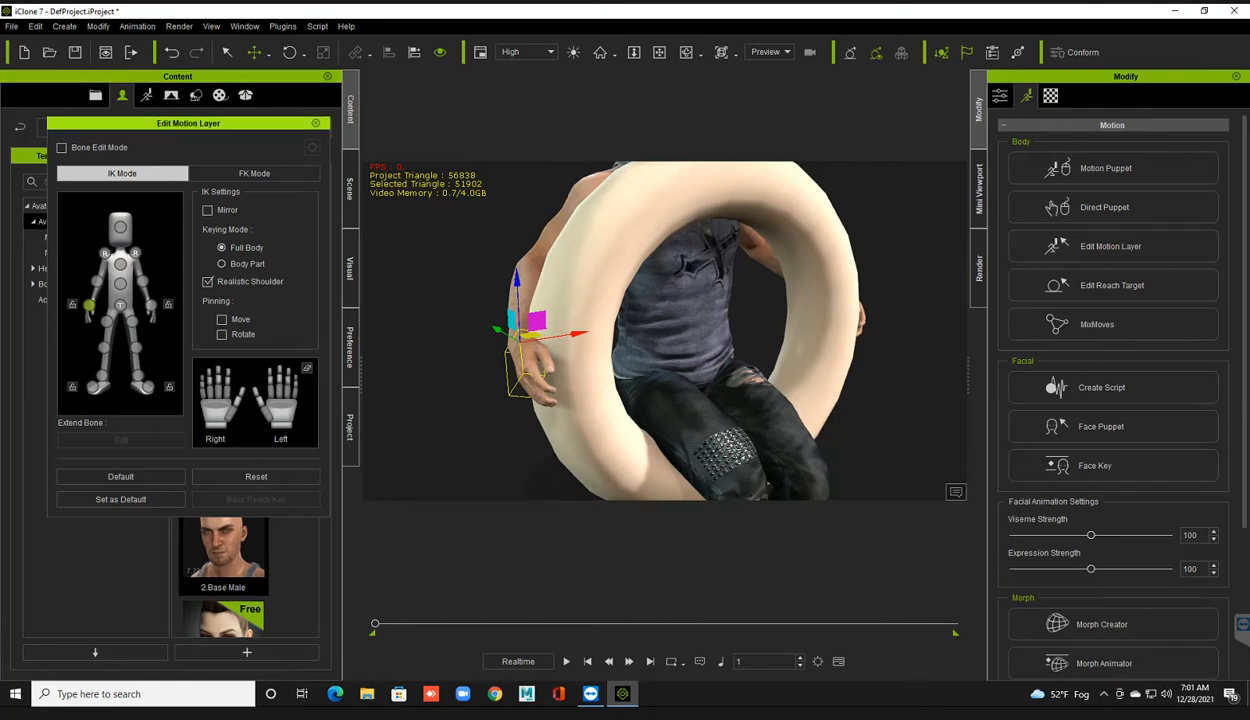
pyautogui.click(315, 123)
pyautogui.click(450, 380)
# Step: Add the Cylinder_001 prop from the 3D Blocks library to the empty area in front of the avatar
pyautogui.scroll(-5, 665, 331)
pyautogui.moveTo(665, 331); pyautogui.dragTo(530, 331, button='right')
pyautogui.scroll(-1, 665, 331)
pyautogui.moveTo(665, 331); pyautogui.dragTo(757, 309, button='middle')
pyautogui.scroll(-1, 665, 331)
pyautogui.moveTo(665, 331); pyautogui.dragTo(690, 331, button='right')
pyautogui.moveTo(665, 331); pyautogui.dragTo(700, 328, button='middle')
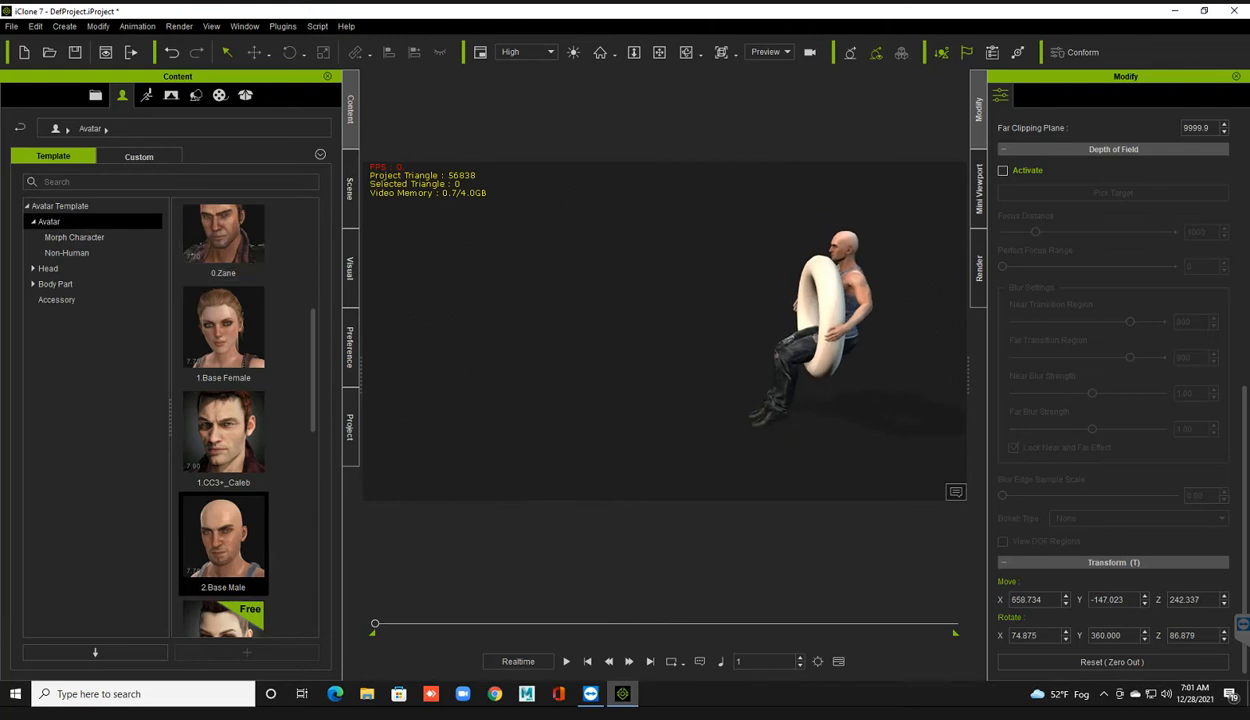
pyautogui.click(196, 95)
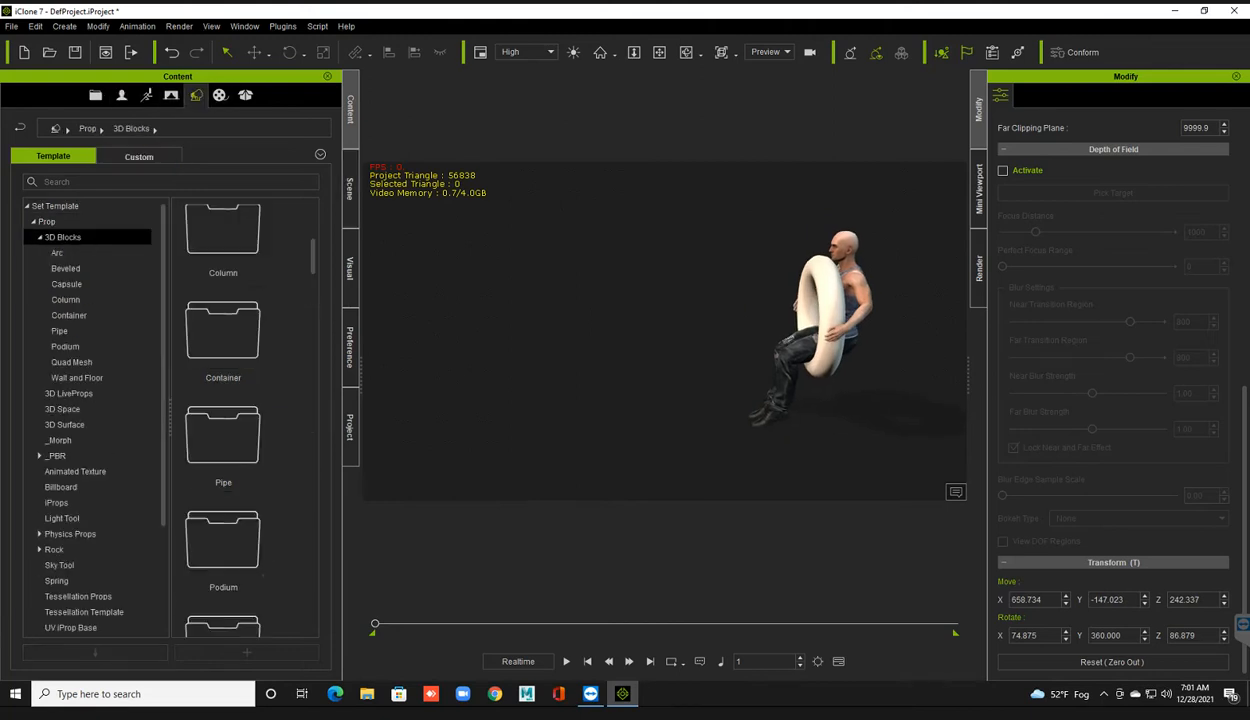
pyautogui.scroll(3, 223, 460)
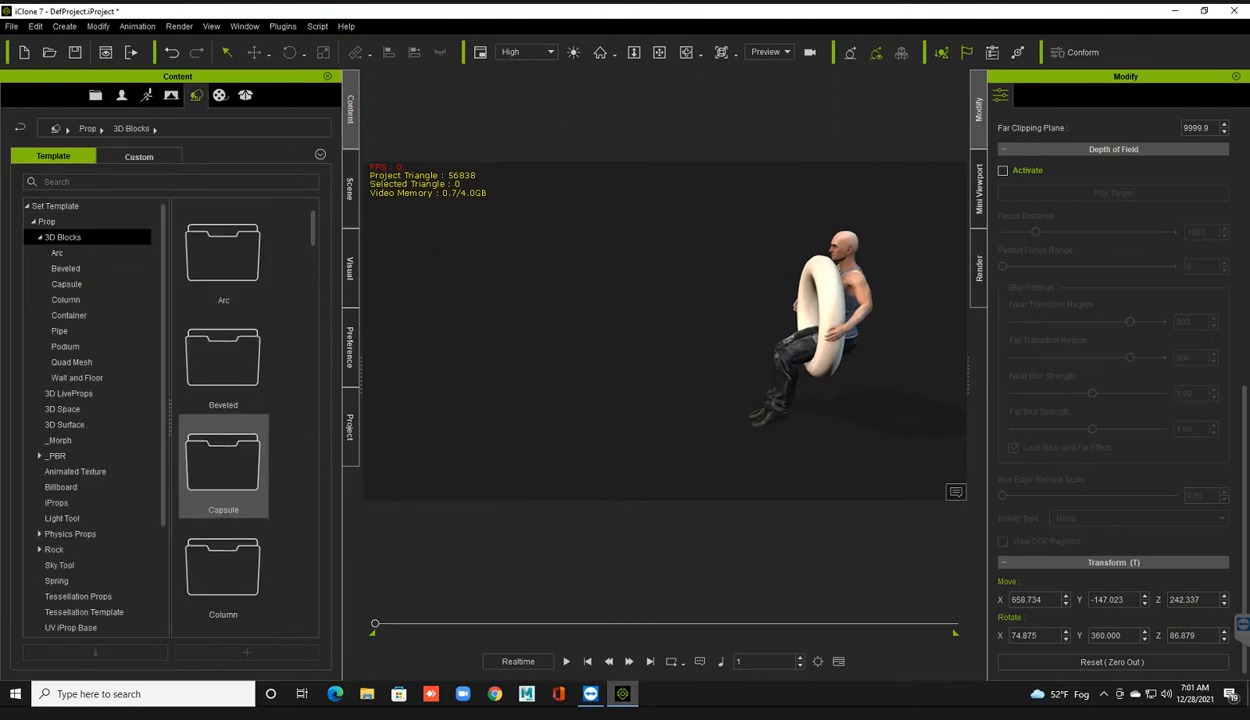
pyautogui.scroll(-5, 223, 460)
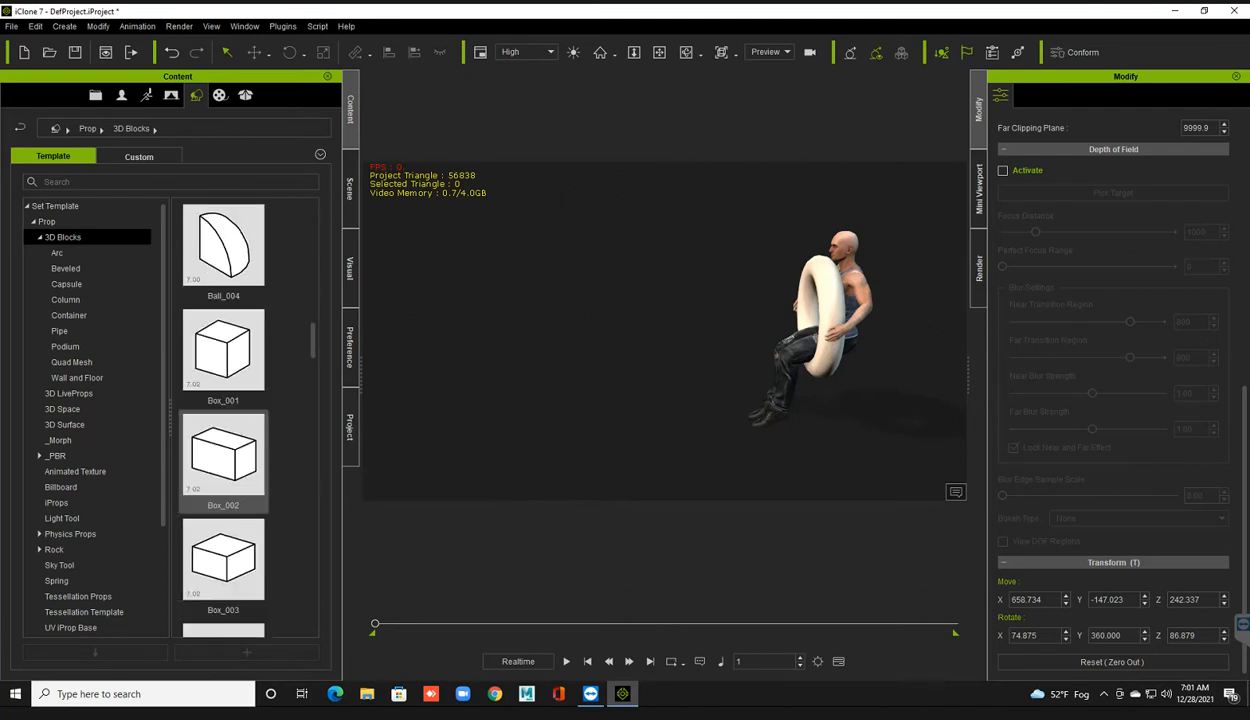
pyautogui.scroll(-6, 223, 455)
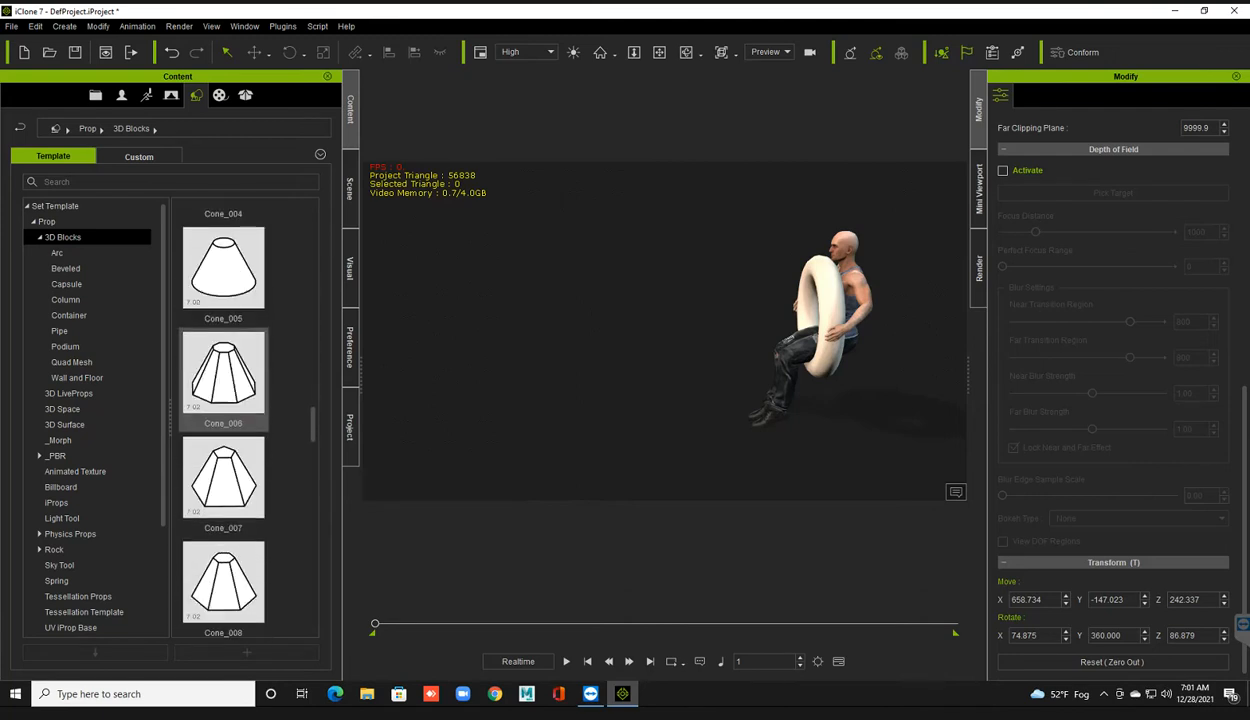
pyautogui.scroll(-4, 223, 430)
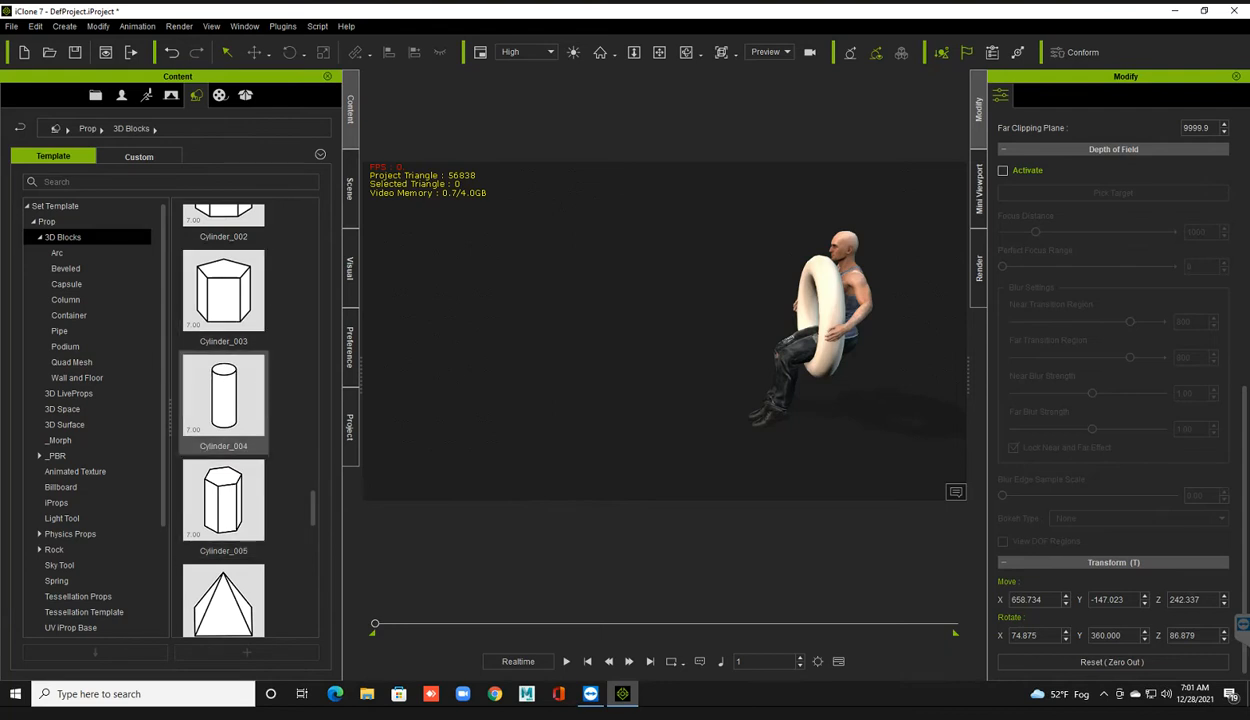
pyautogui.scroll(-3, 223, 470)
pyautogui.scroll(-3, 223, 435)
pyautogui.scroll(6, 223, 435)
pyautogui.scroll(5, 223, 420)
pyautogui.scroll(3, 223, 420)
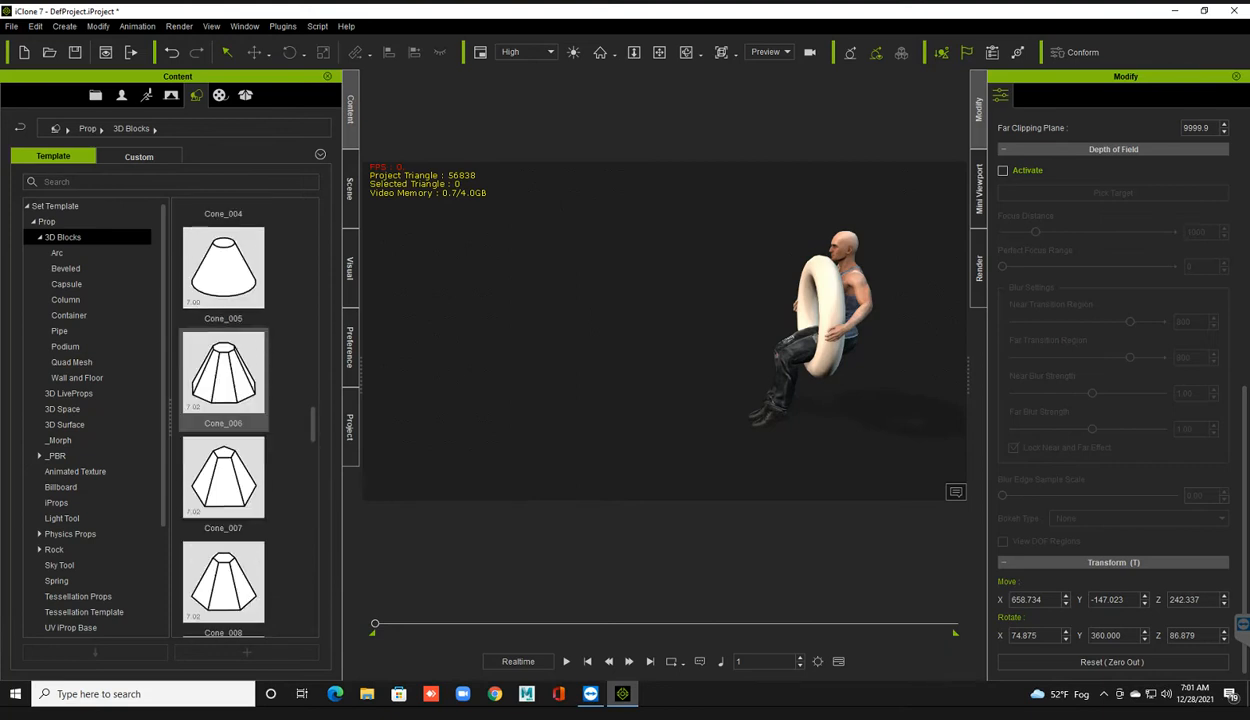
pyautogui.scroll(5, 223, 420)
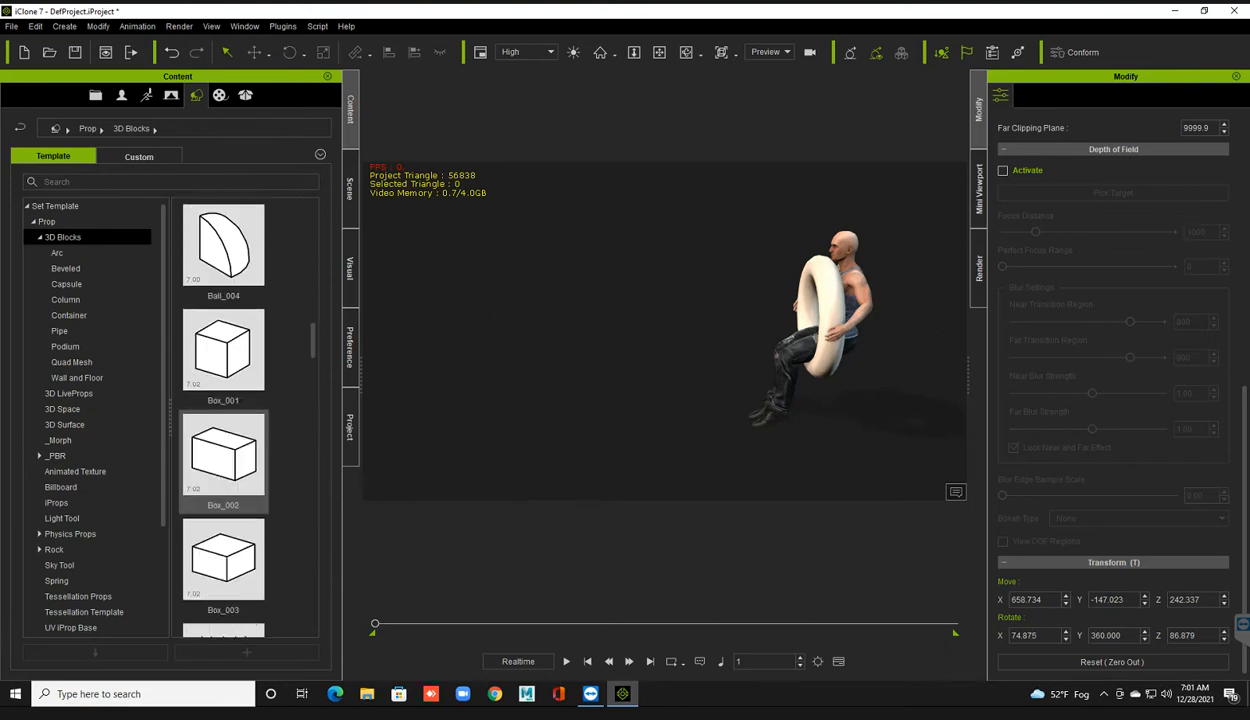
pyautogui.scroll(-15, 223, 420)
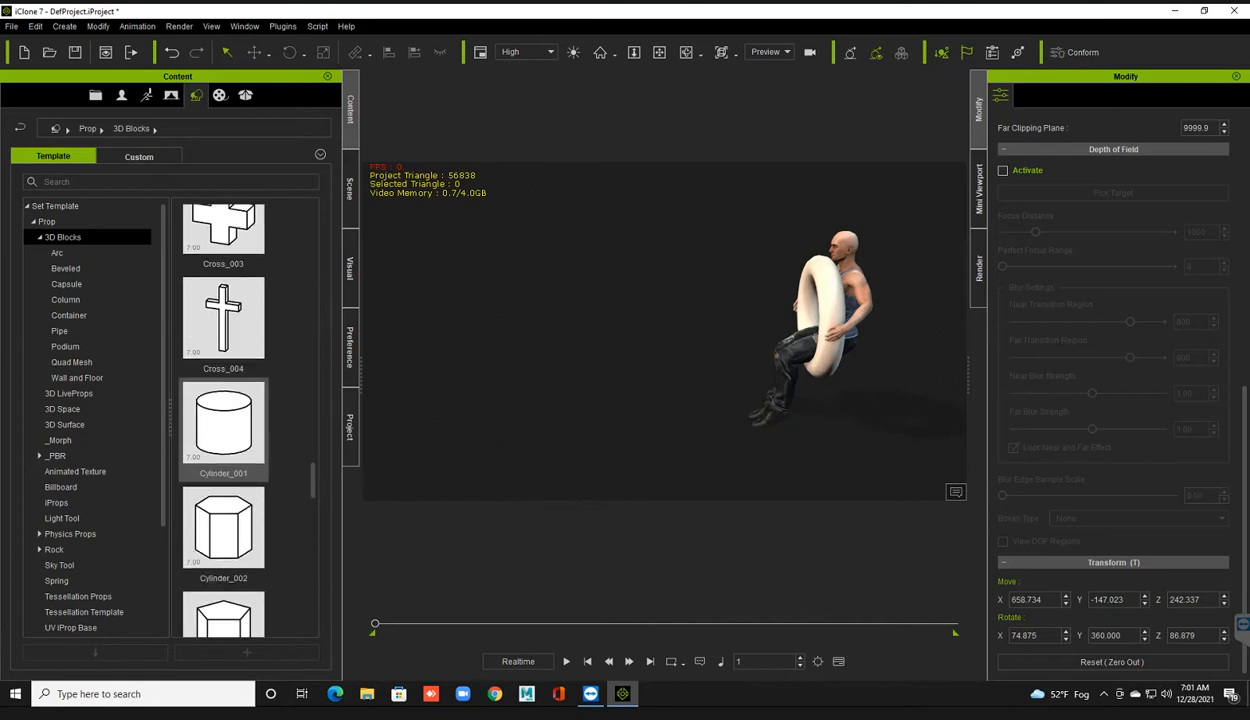
pyautogui.scroll(3, 223, 415)
pyautogui.scroll(7, 223, 420)
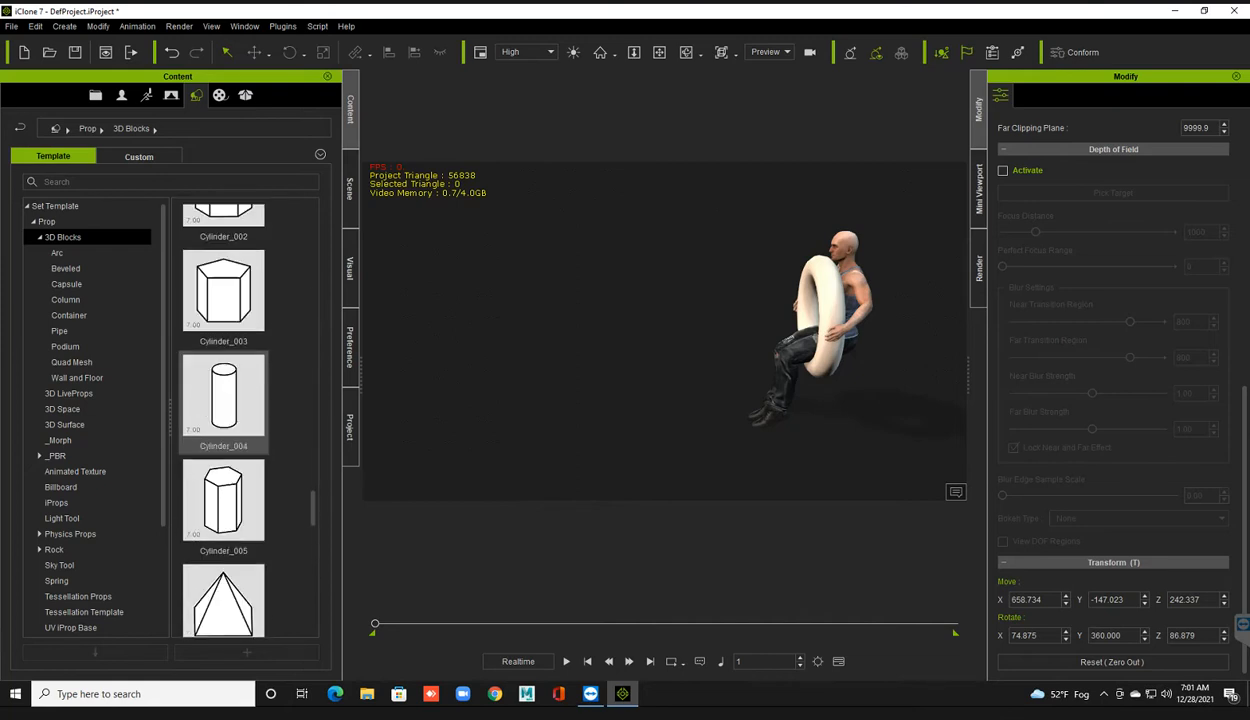
pyautogui.moveTo(223, 420); pyautogui.dragTo(570, 460)
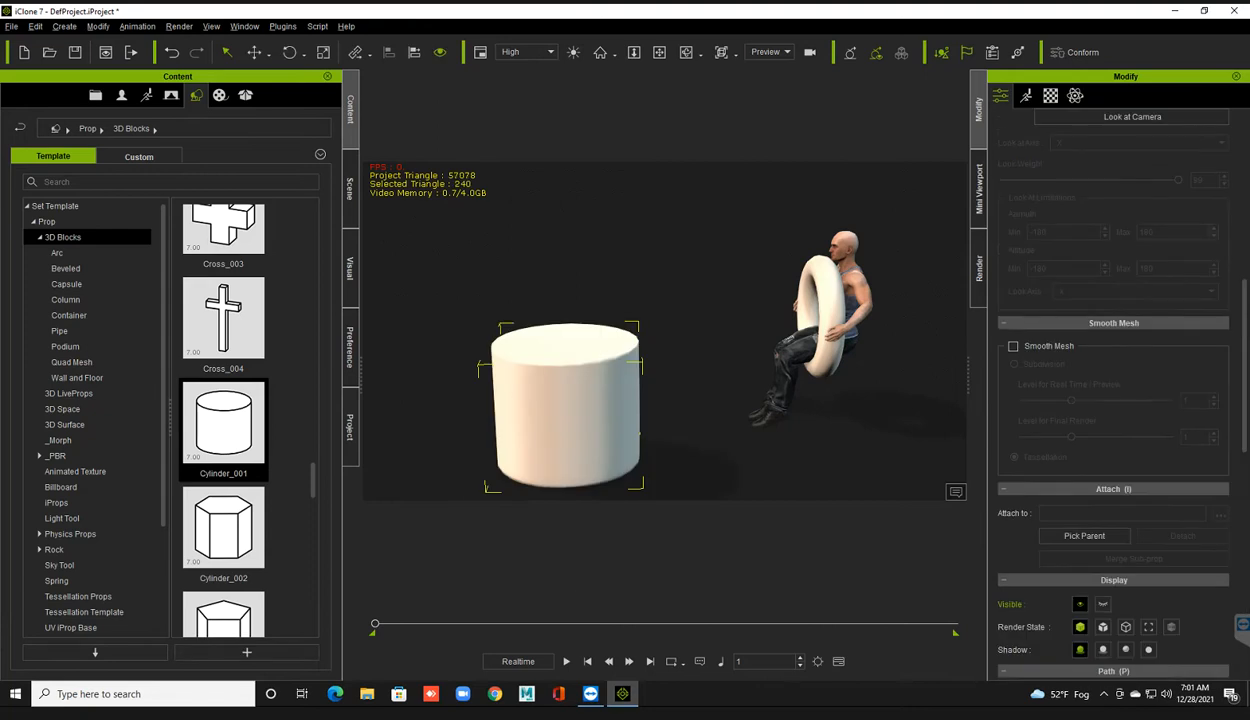
# Step: Scale the cylinder down along its vertical axis into a thin flat disc
pyautogui.scroll(-2, 570, 440)
pyautogui.moveTo(570, 440); pyautogui.dragTo(600, 440, button='right')
pyautogui.press('r')
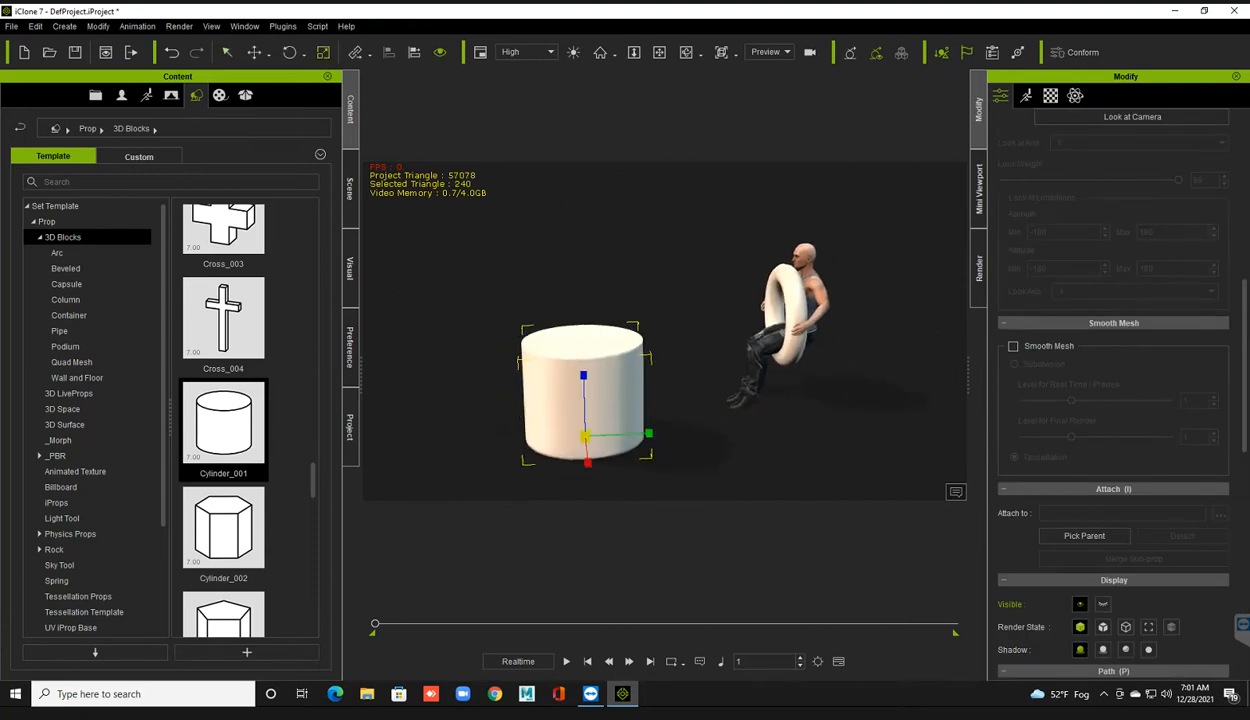
pyautogui.moveTo(584, 376); pyautogui.dragTo(584, 455)
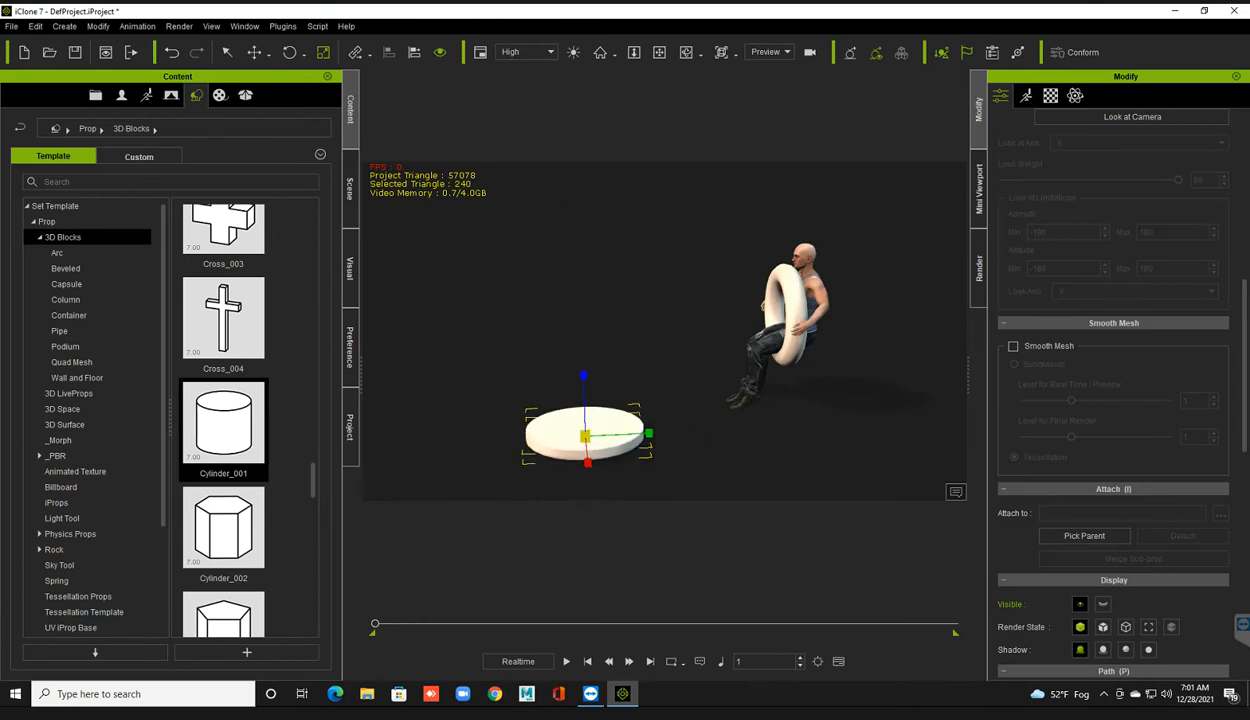
# Step: Remove the Bump texture from the disc's 01-Default material
pyautogui.moveTo(584, 455); pyautogui.dragTo(588, 443, button='right')
pyautogui.moveTo(588, 443); pyautogui.dragTo(606, 373, button='middle')
pyautogui.moveTo(606, 373); pyautogui.dragTo(608, 403, button='right')
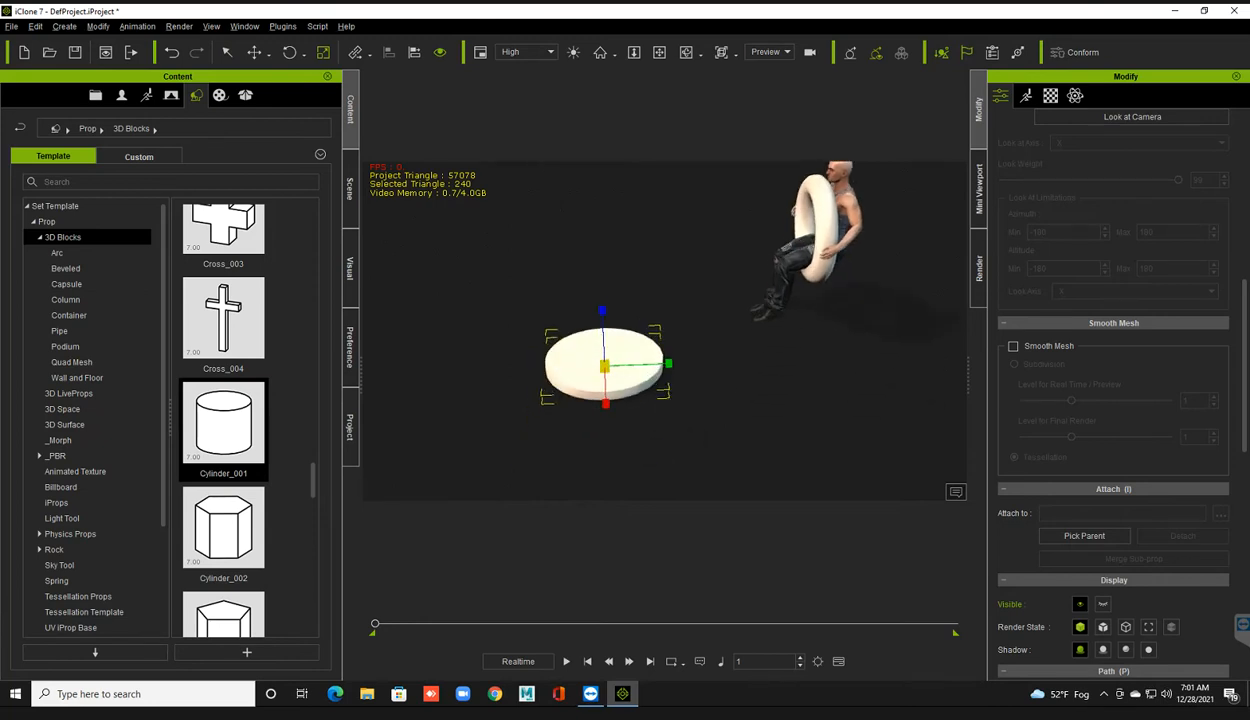
pyautogui.click(1050, 95)
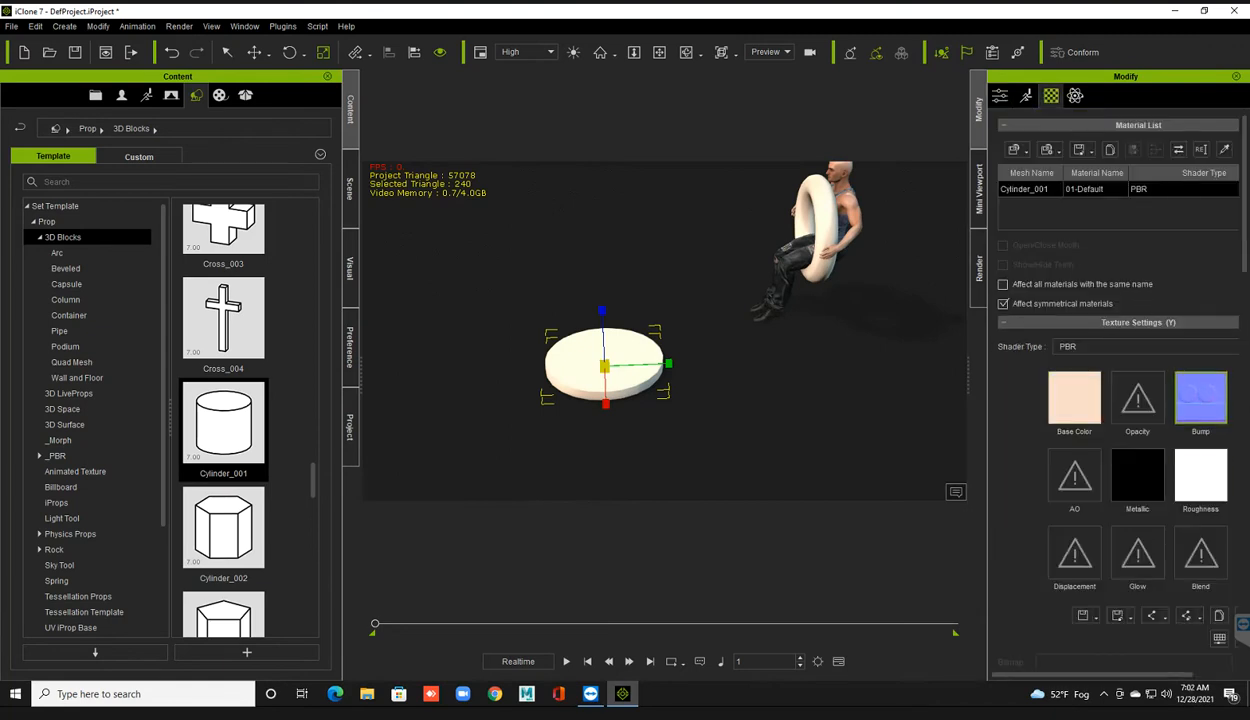
pyautogui.moveTo(1140, 674); pyautogui.dragTo(1185, 674)
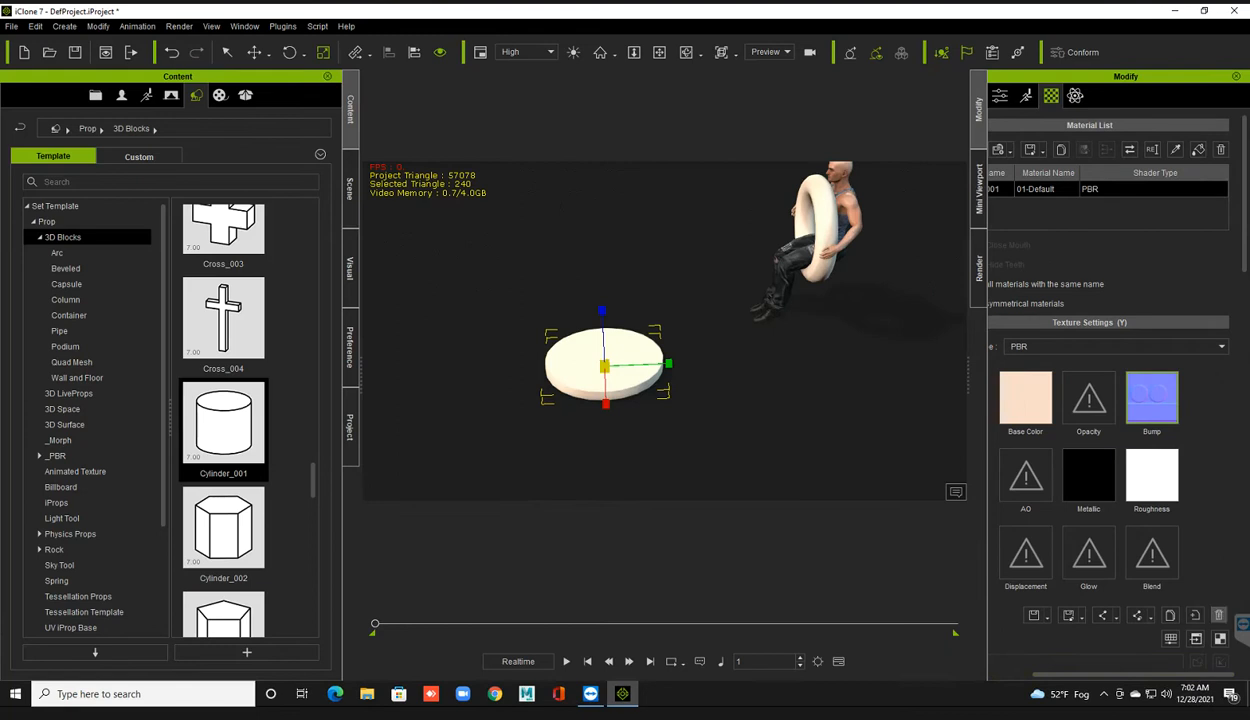
pyautogui.click(1220, 615)
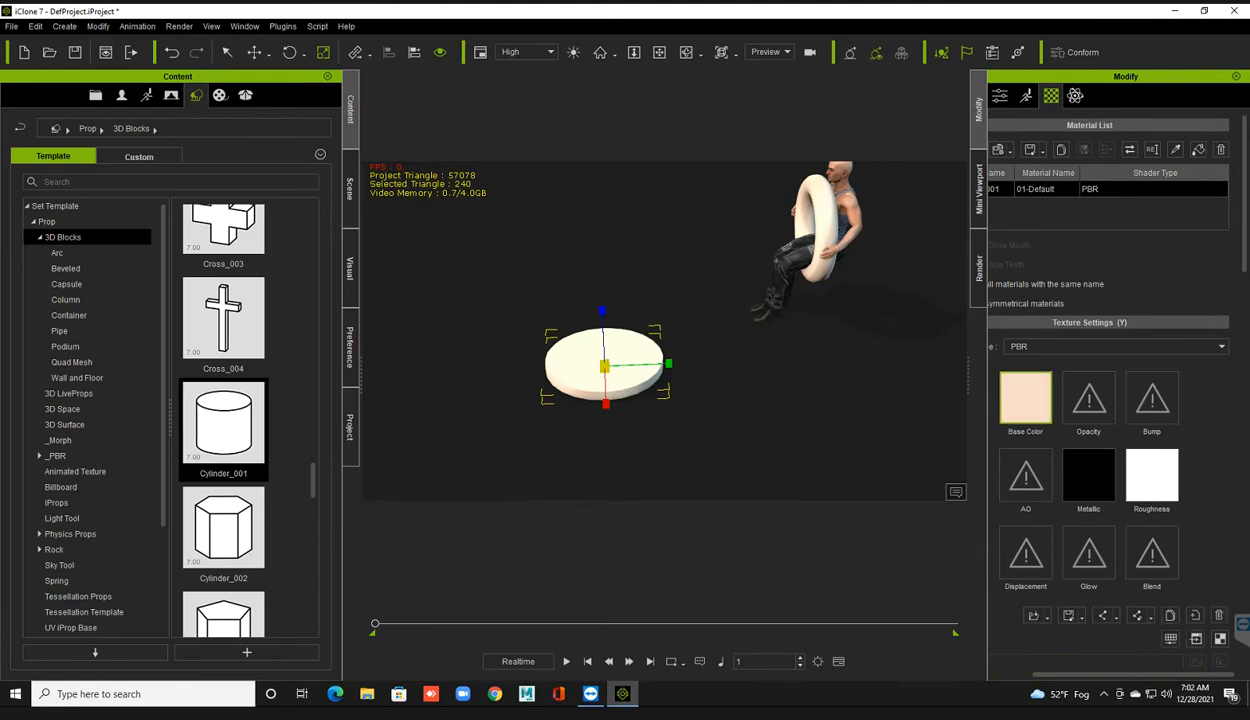
# Step: Load the brick image "ab" from the color\tyle folder on New Volume (B:) as the disc's Base Color texture
pyautogui.doubleClick(1025, 398)
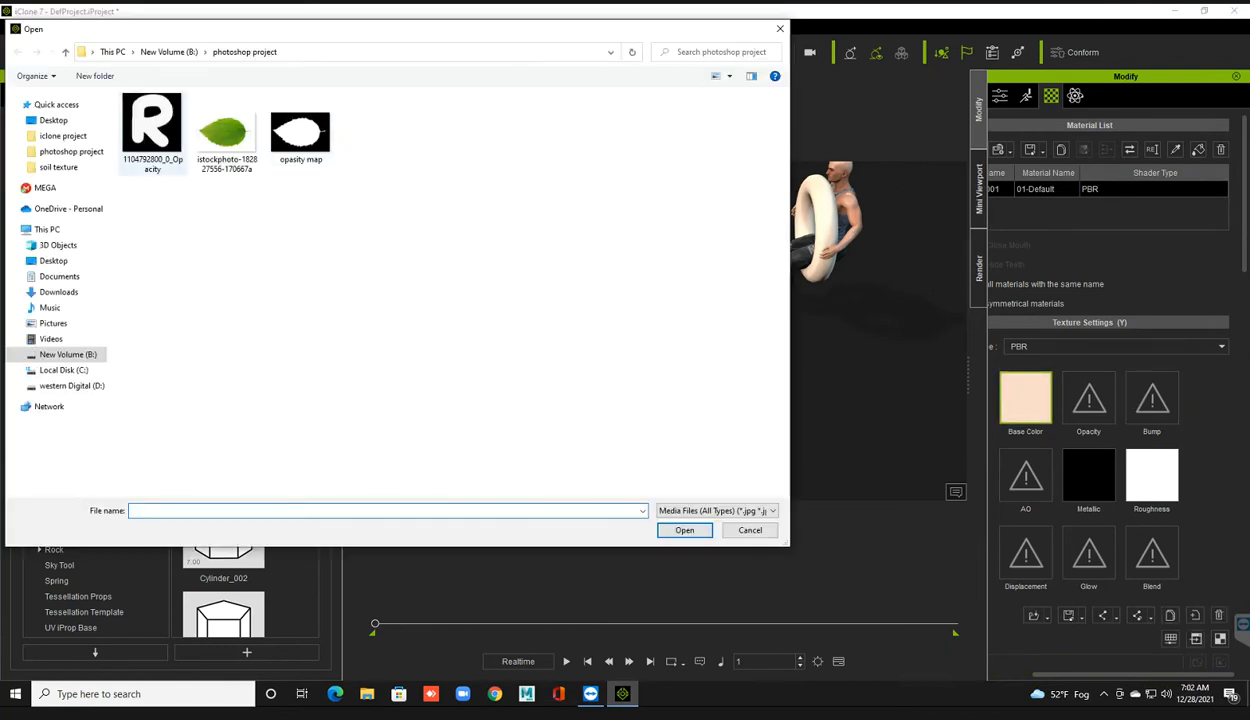
pyautogui.click(169, 51)
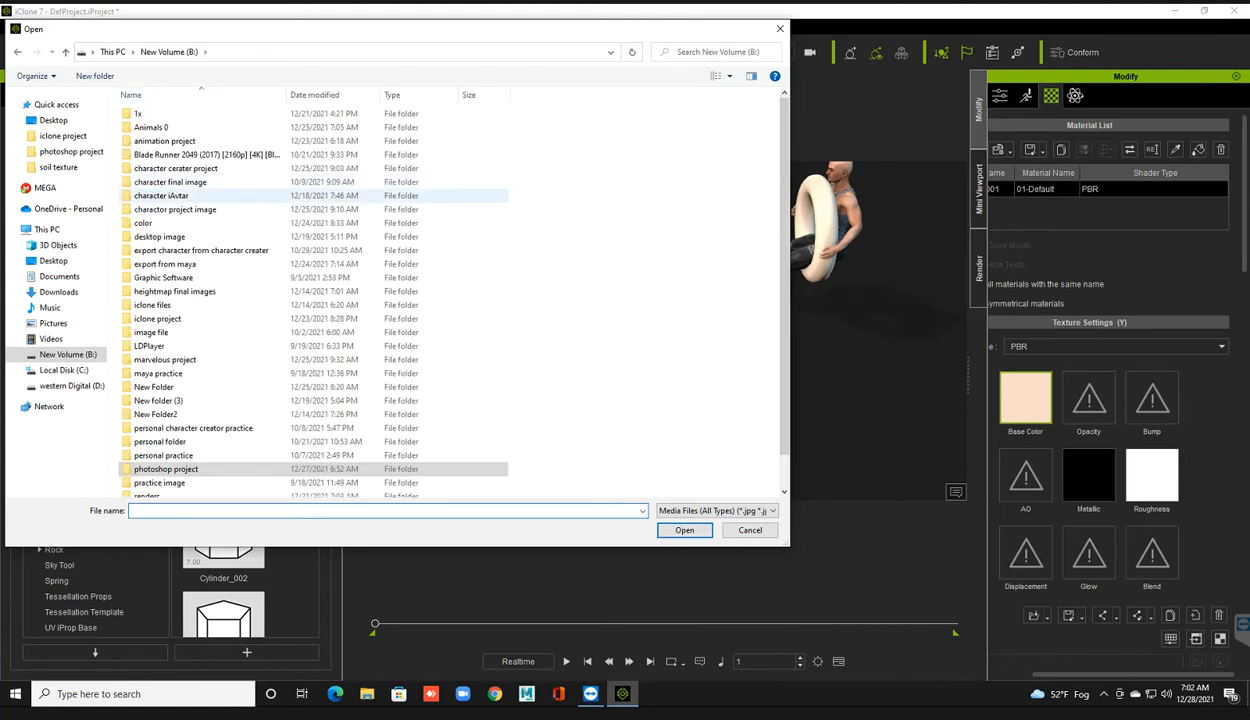
pyautogui.doubleClick(143, 223)
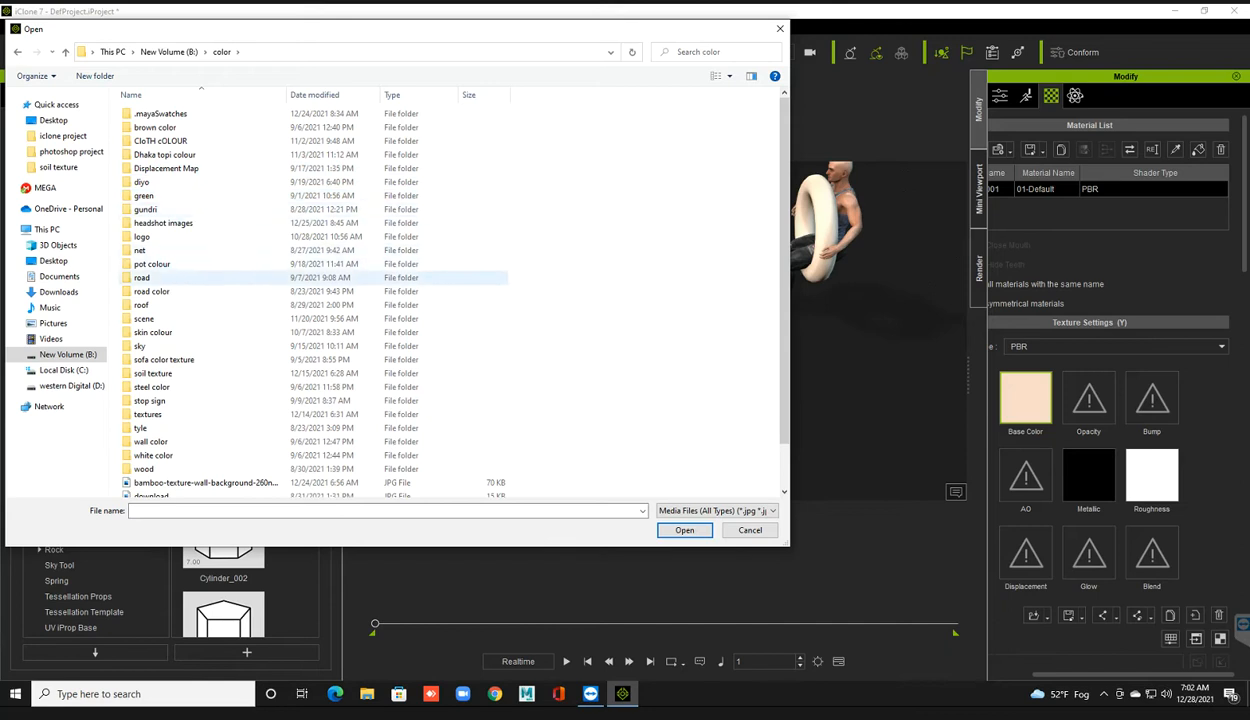
pyautogui.doubleClick(140, 428)
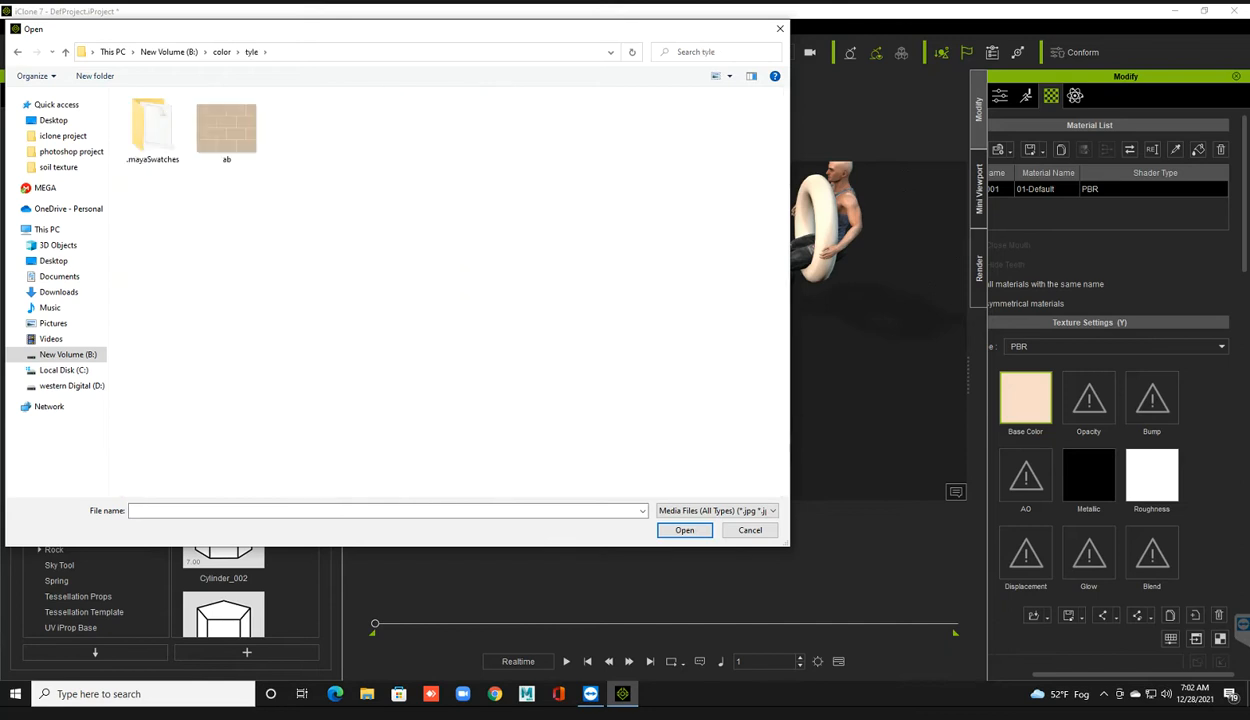
pyautogui.doubleClick(222, 126)
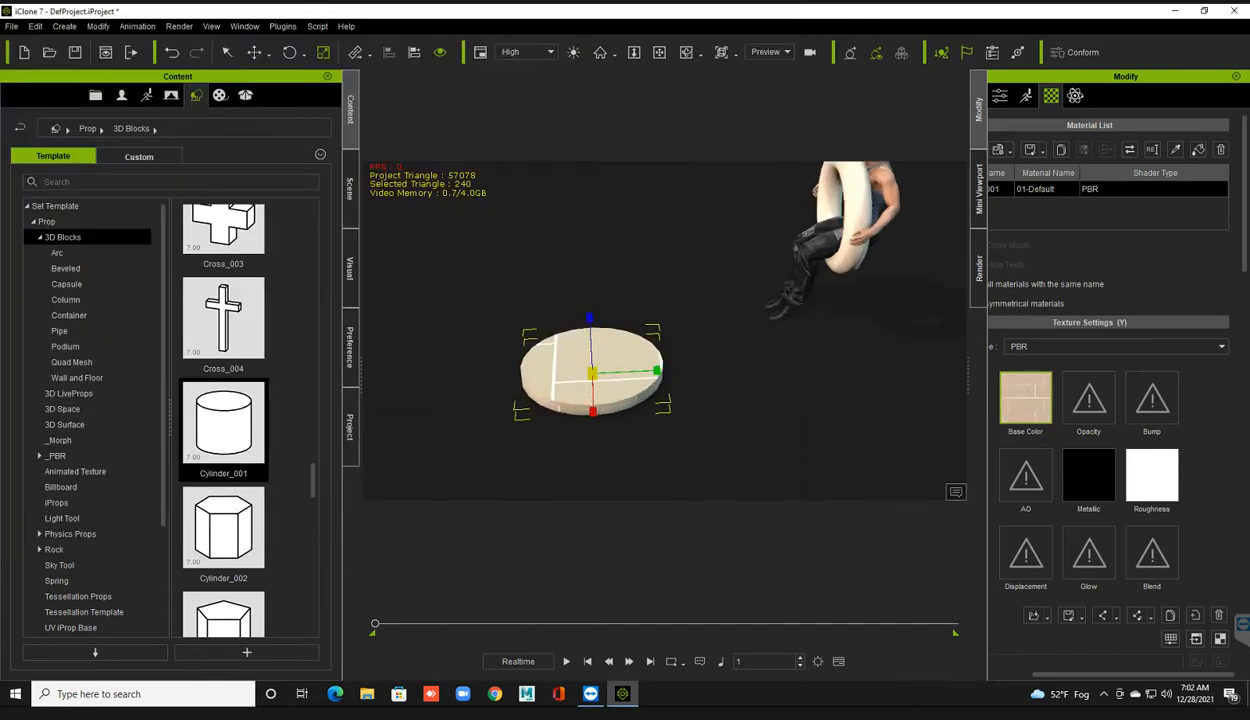
# Step: Adjust the disc's UV mapping so that several rows of the brick texture cover its top face
pyautogui.scroll(-15, 1108, 400)
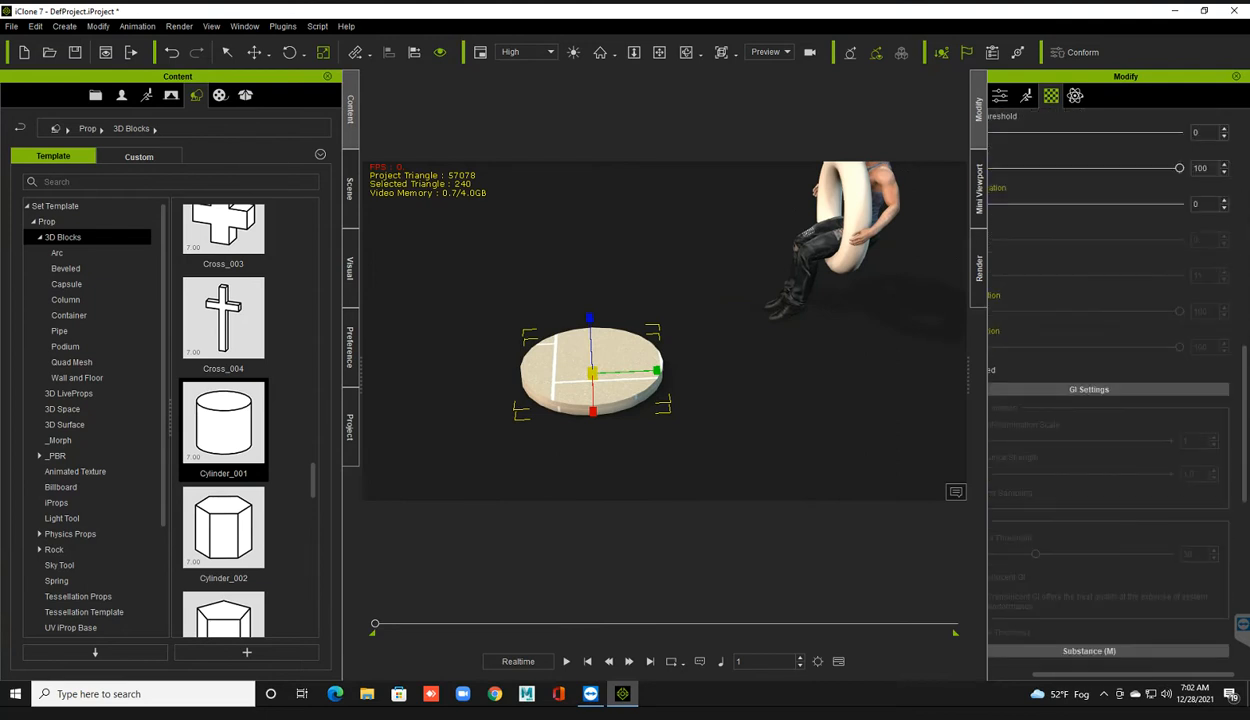
pyautogui.scroll(-6, 1108, 400)
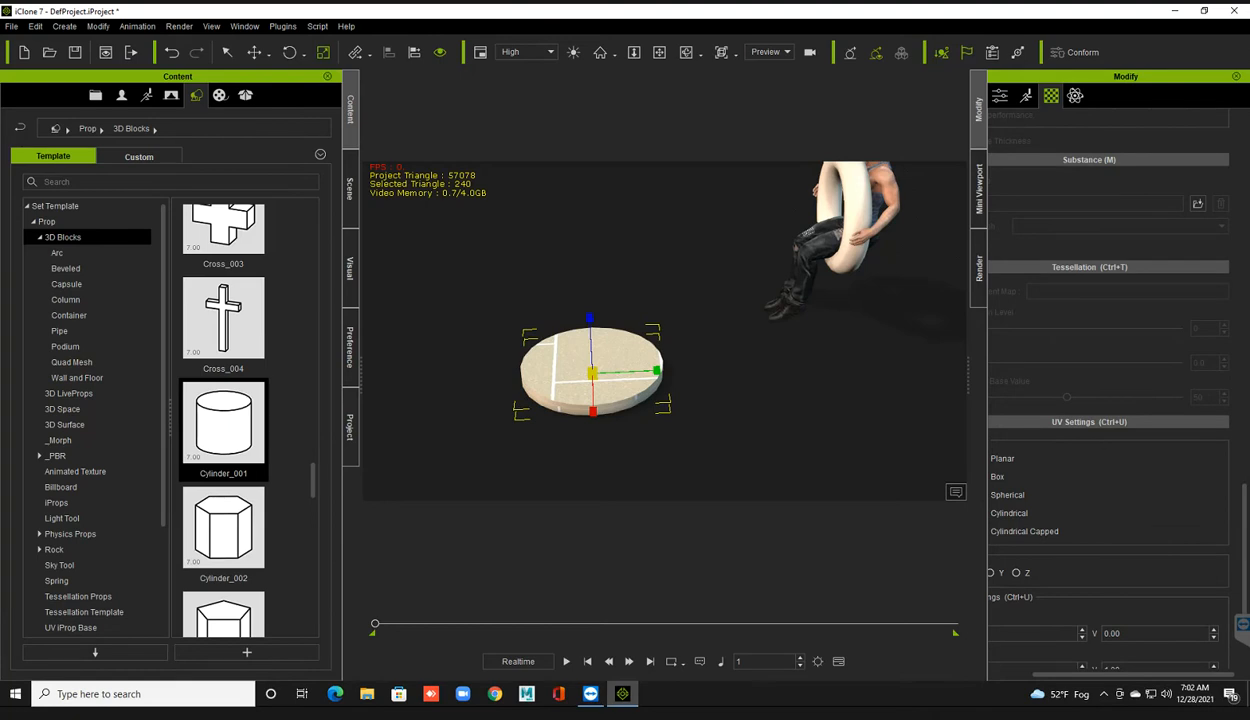
pyautogui.moveTo(1133, 674); pyautogui.dragTo(1090, 674)
pyautogui.scroll(-1, 1040, 515)
pyautogui.scroll(-1, 1040, 515)
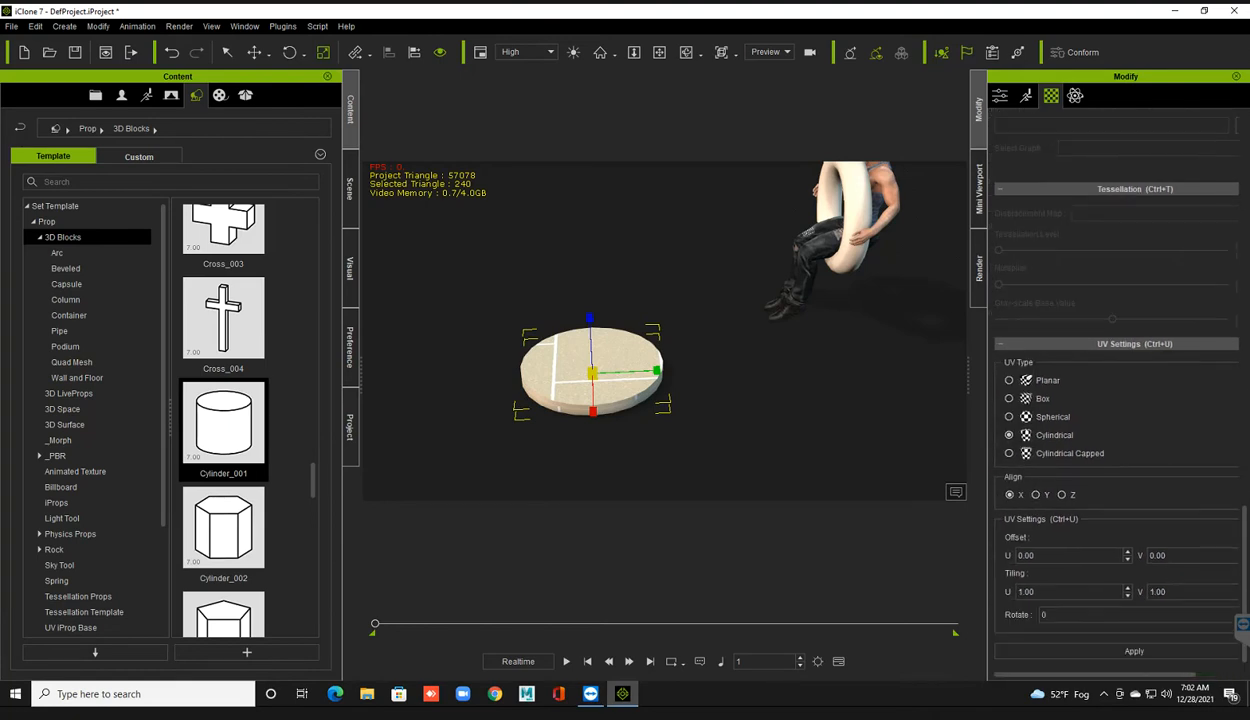
pyautogui.scroll(4, 665, 331)
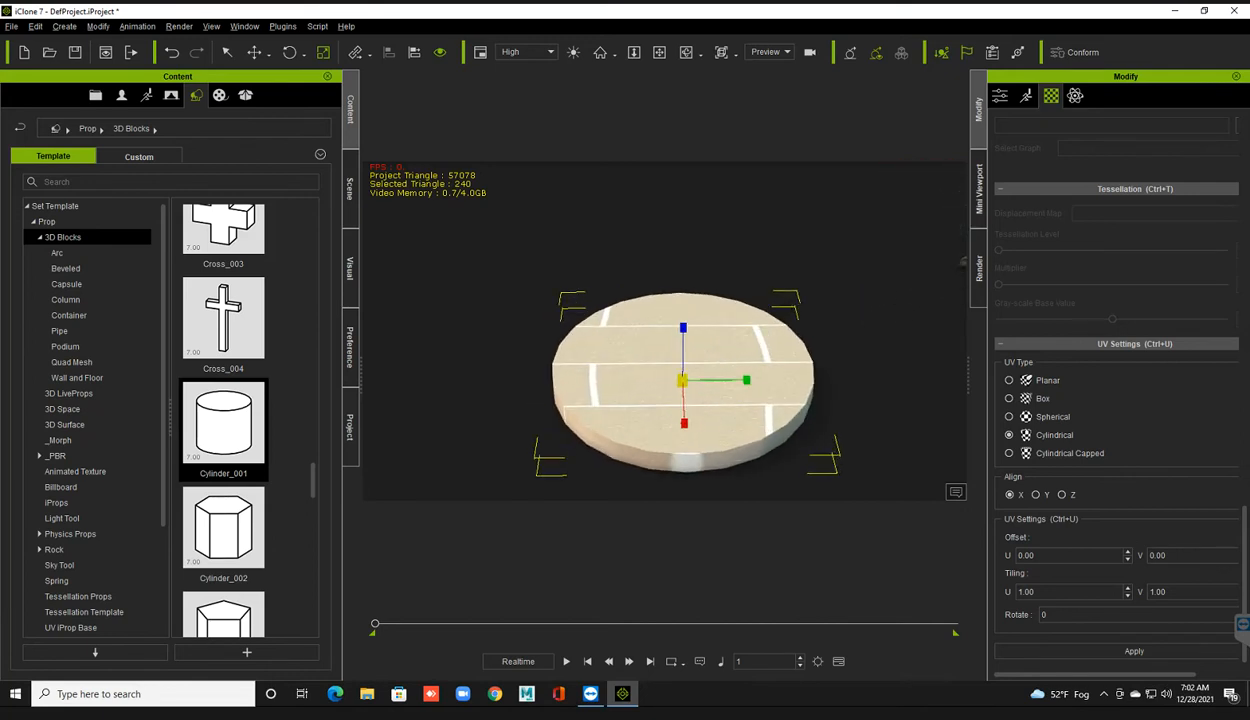
# Step: Activate physics on the disc, look at the Soft Cloth options, and set it as a Rigid Body with the Dynamic state
pyautogui.click(1075, 95)
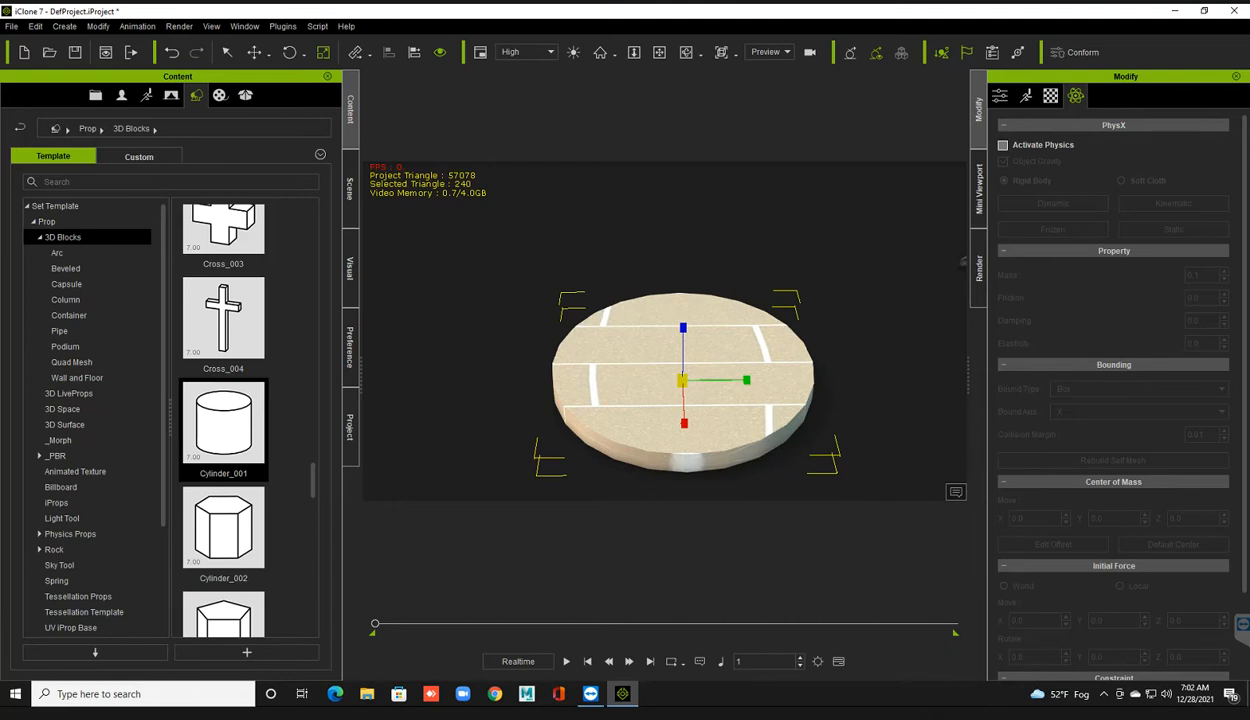
pyautogui.click(1003, 145)
pyautogui.moveTo(962, 262); pyautogui.dragTo(958, 255, button='middle')
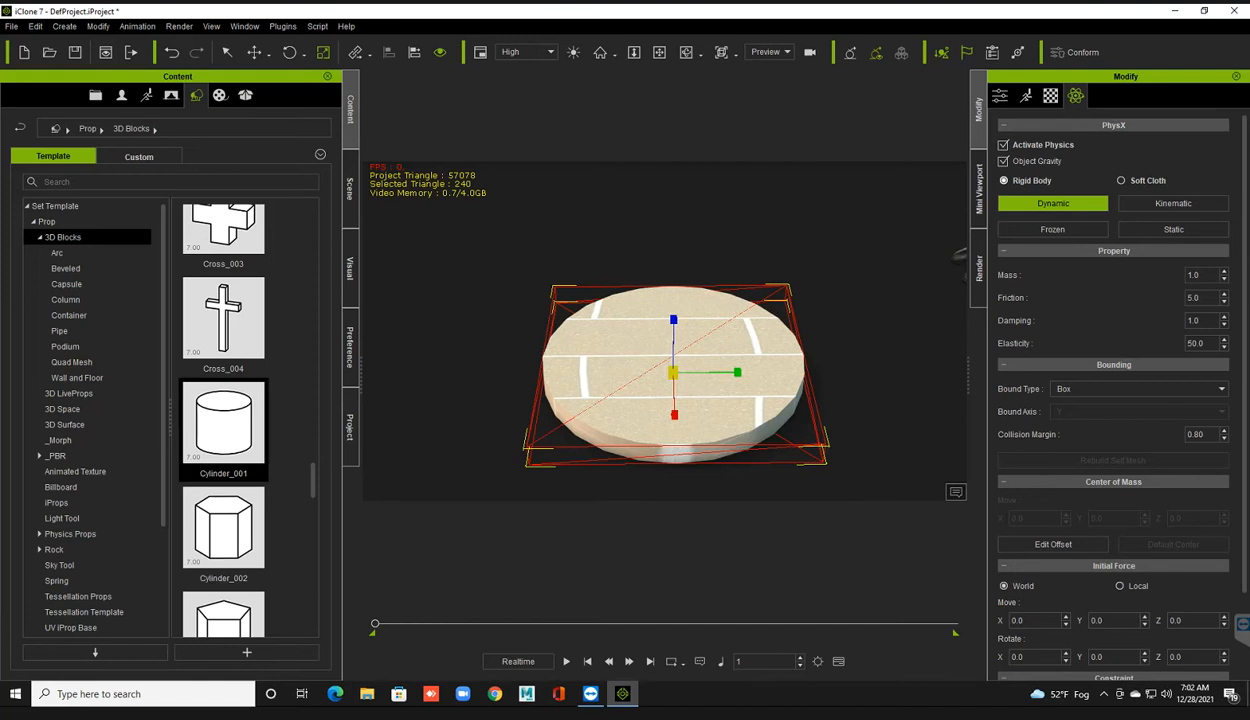
pyautogui.click(1121, 181)
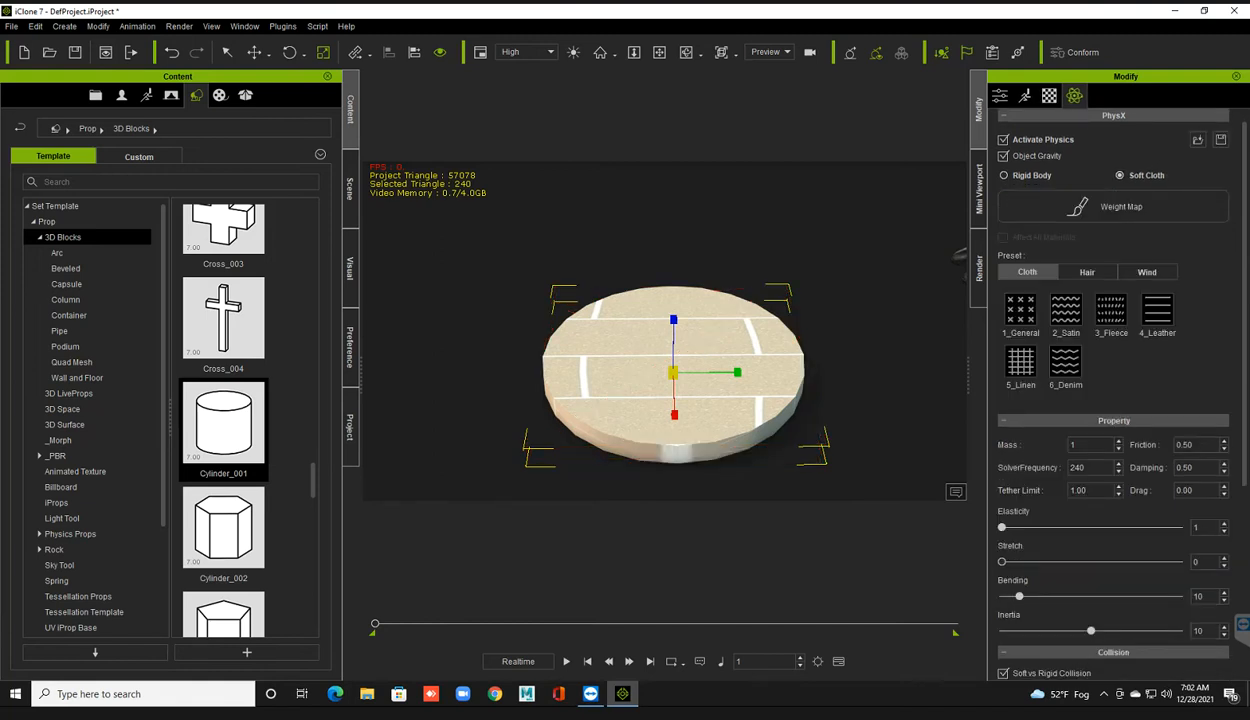
pyautogui.click(1005, 175)
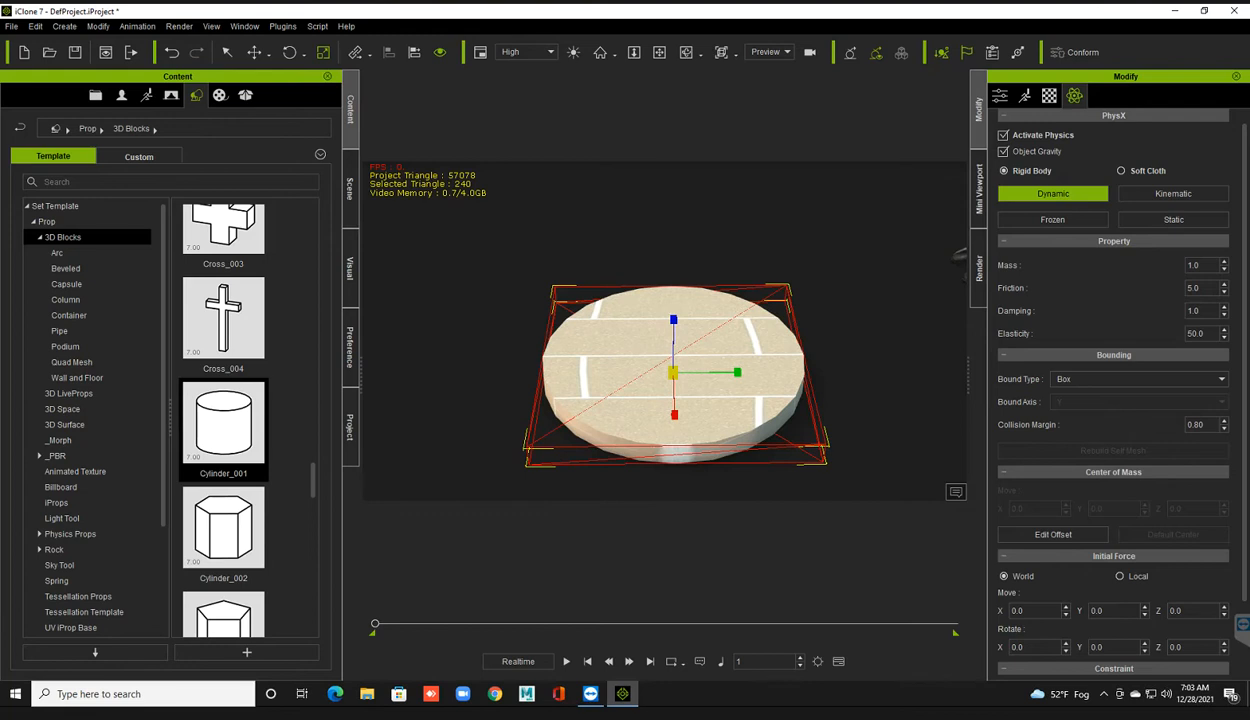
# Step: Play the simulation with the dynamic disc, stop it, switch the disc to Kinematic and play again
pyautogui.press('space')
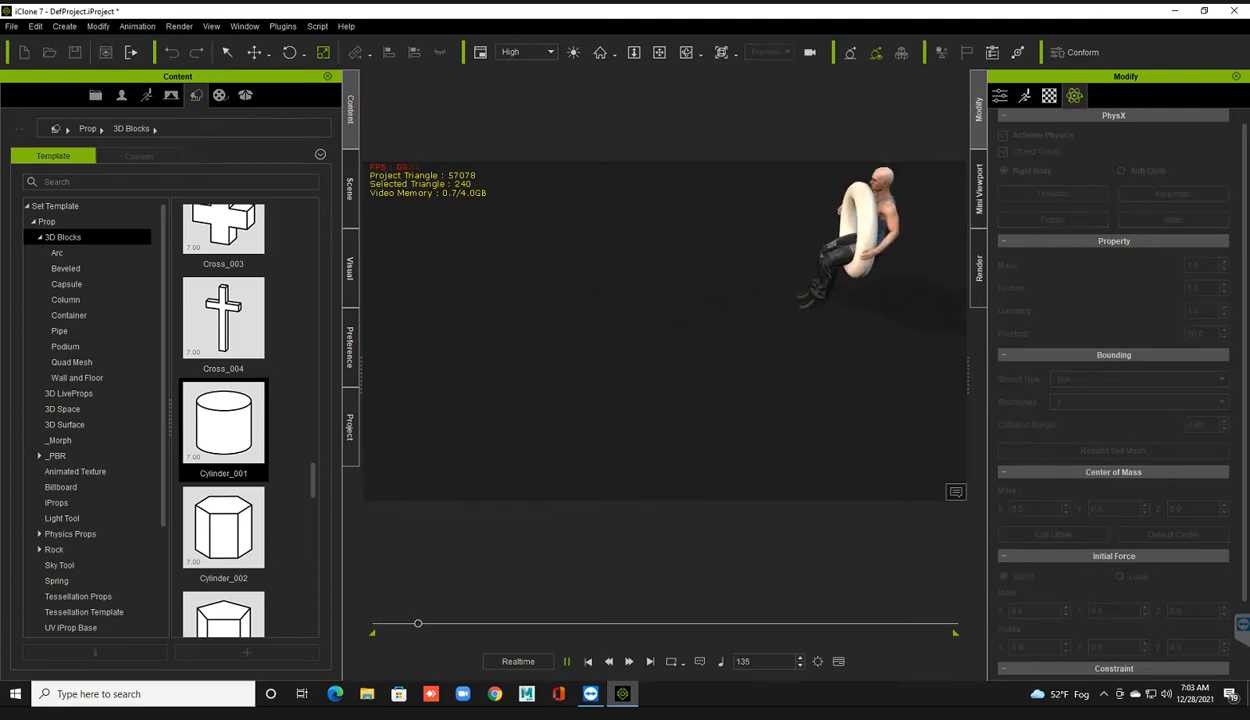
pyautogui.press('space')
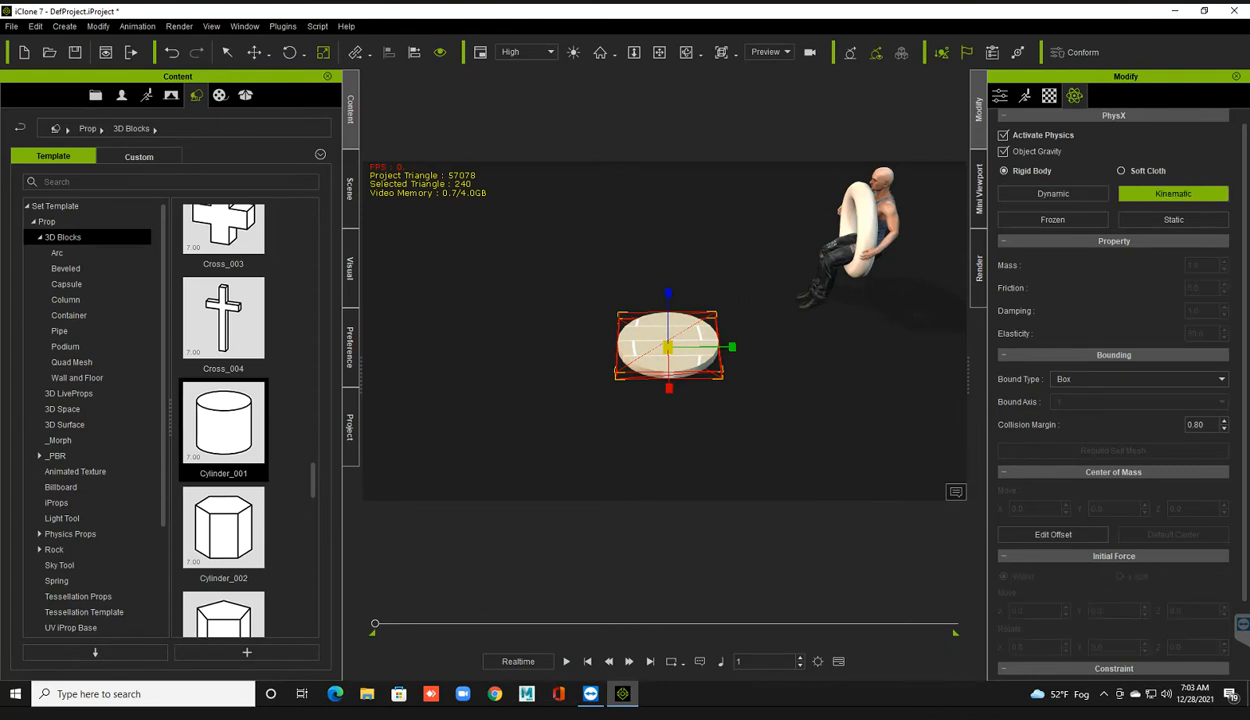
pyautogui.press('space')
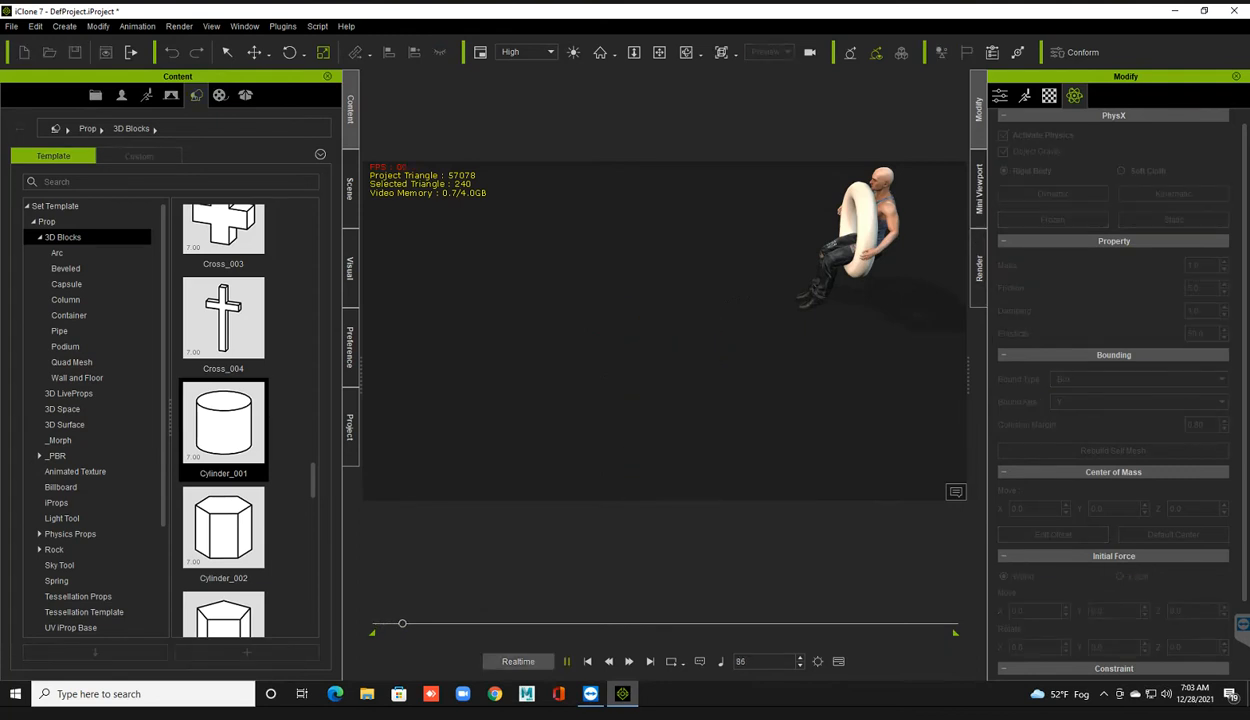
# Step: Stop playback, set the disc's rigid-body state to Frozen, and test it with a simulation run
pyautogui.press('space')
pyautogui.click(1052, 219)
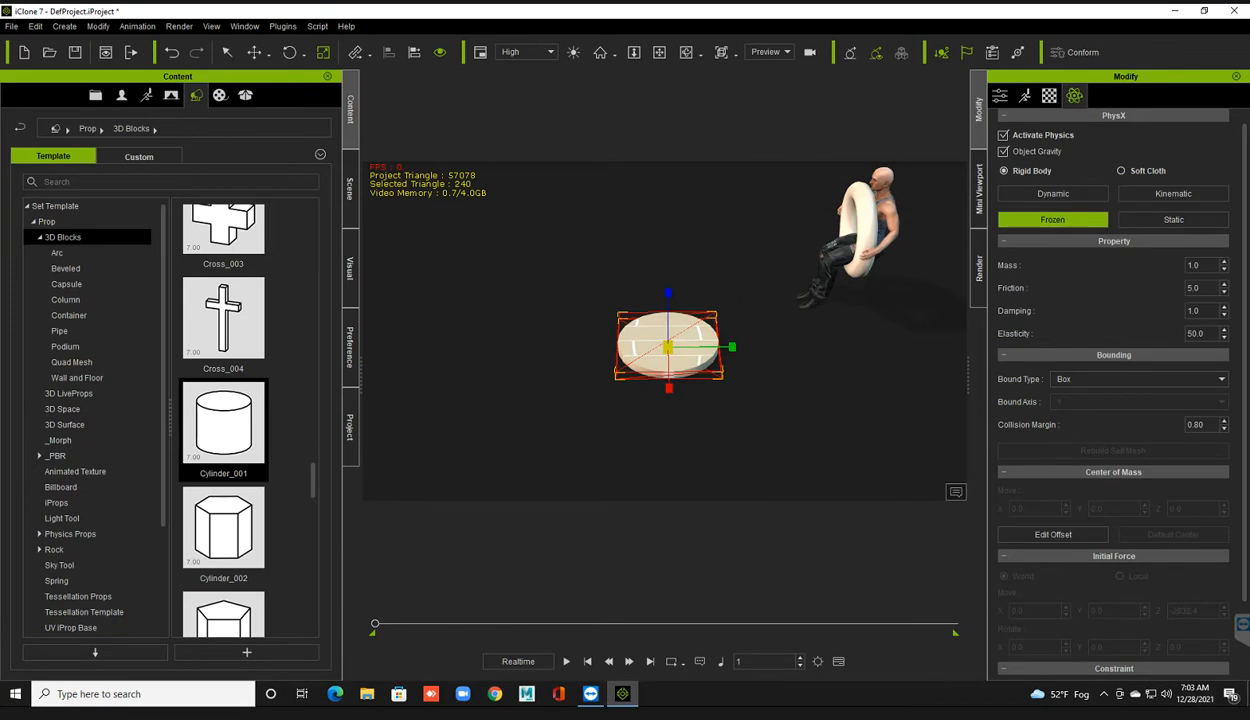
pyautogui.press('space')
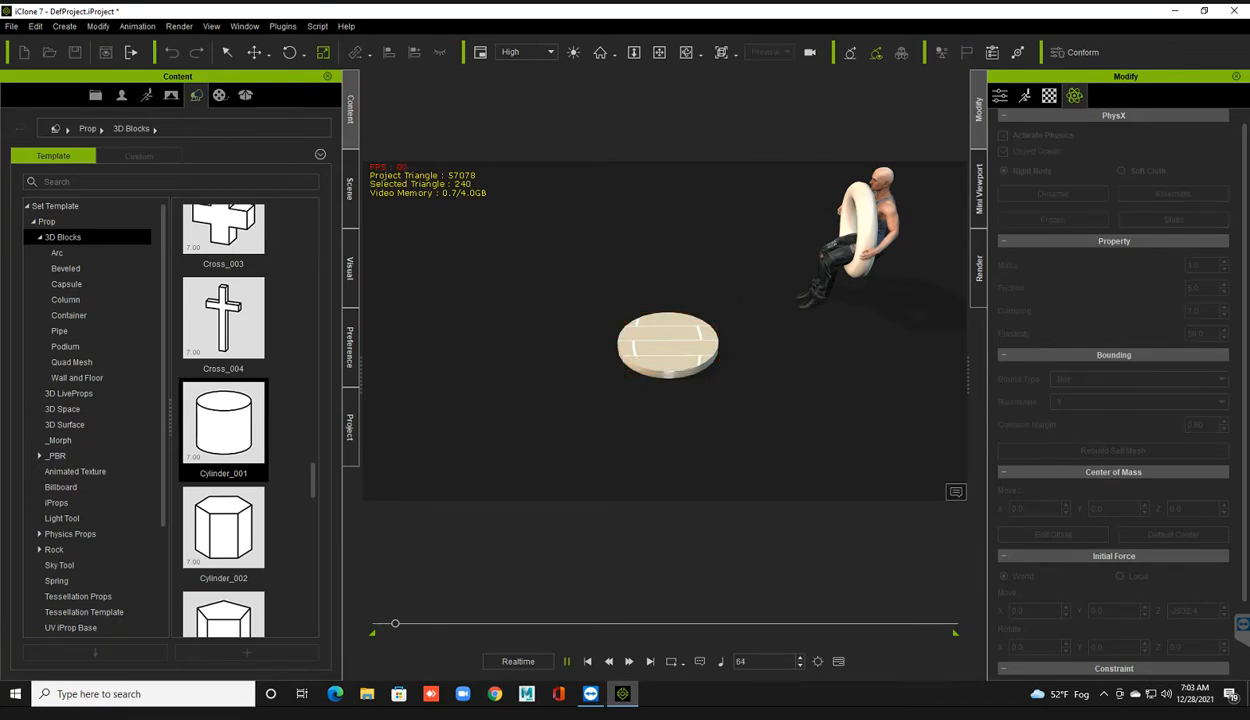
pyautogui.press('space')
# Step: Set the disc's rigid-body state to Static, run the simulation, and return to the first frame
pyautogui.click(1173, 219)
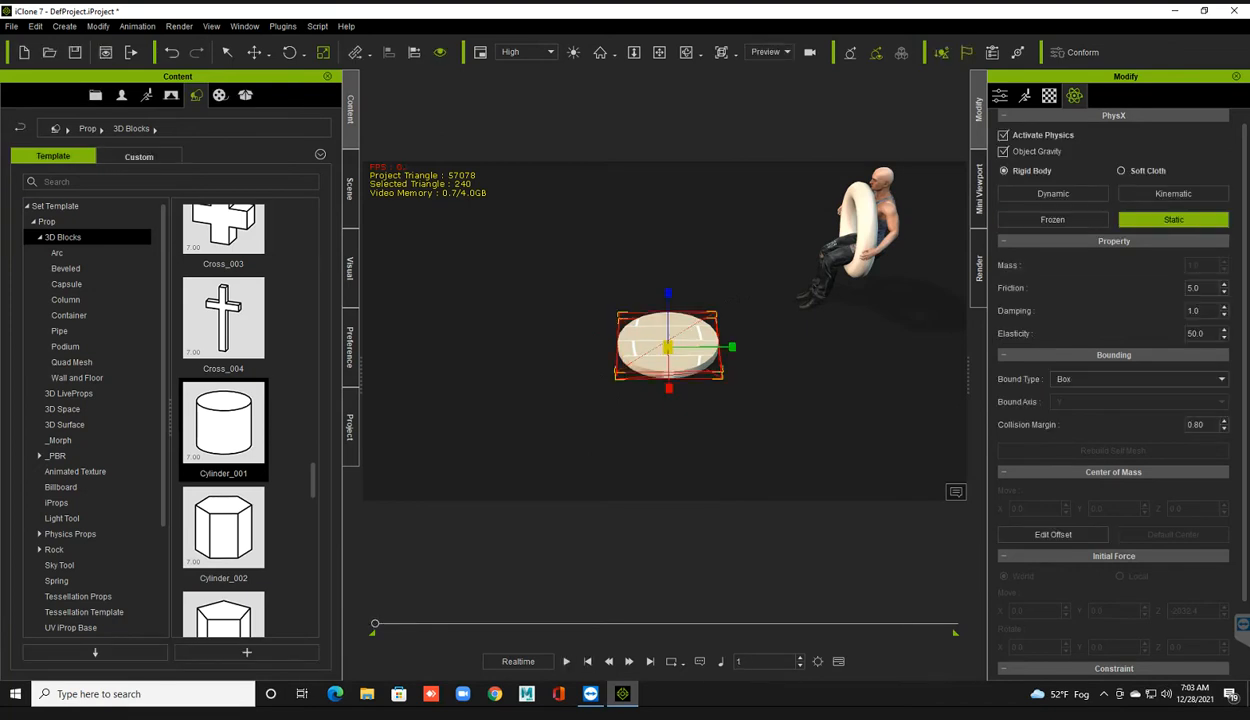
pyautogui.press('space')
pyautogui.press('space')
pyautogui.click(587, 661)
# Step: Set the disc's rigid-body state back to Dynamic
pyautogui.scroll(2, 666, 345)
pyautogui.click(1053, 194)
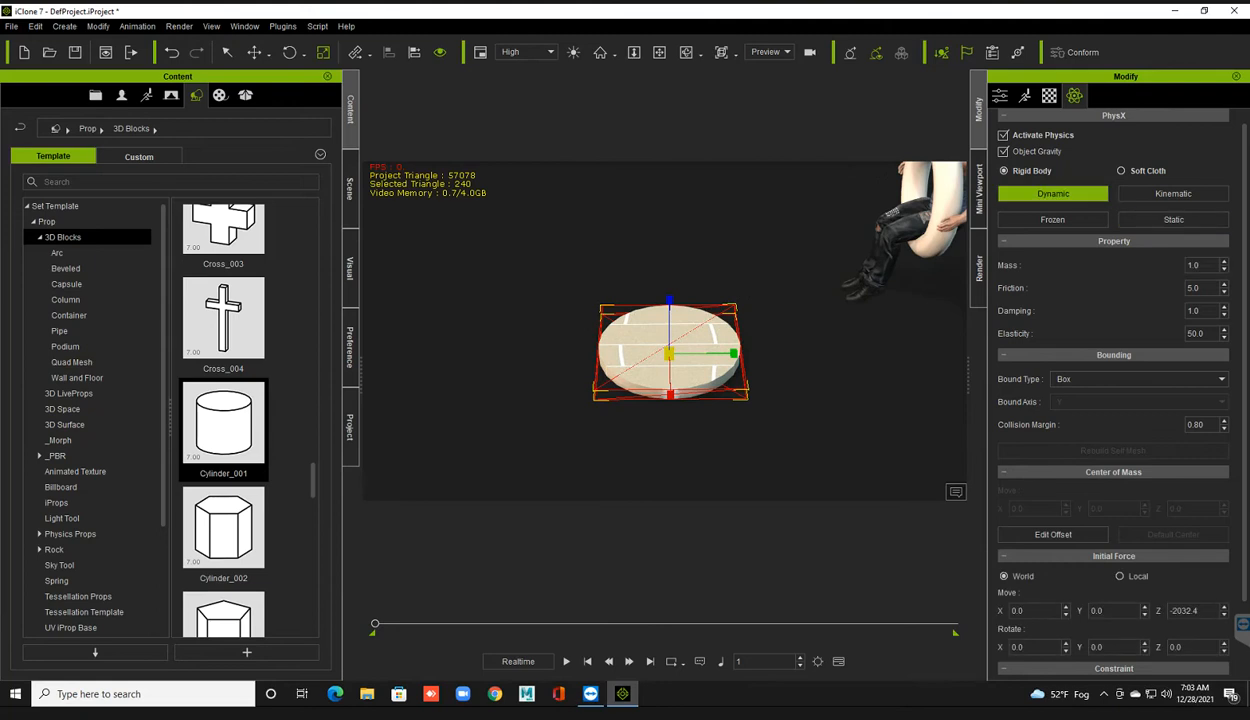
pyautogui.scroll(3, 668, 358)
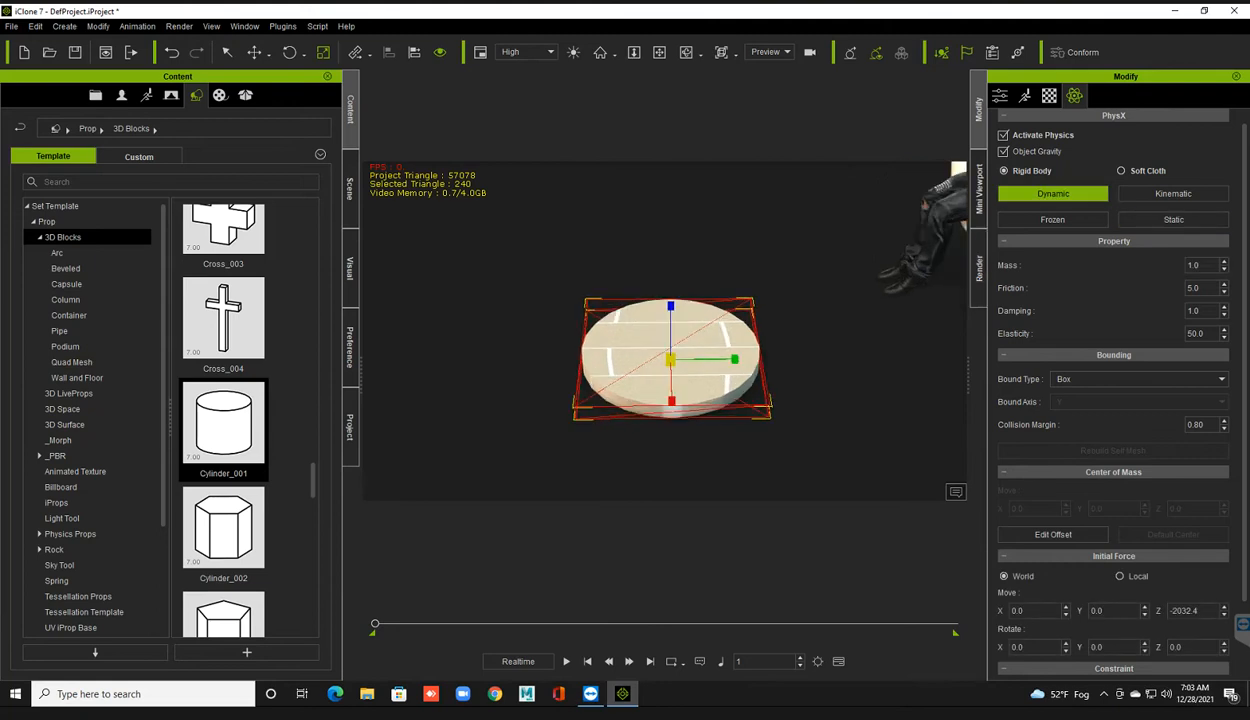
# Step: Try Convex Hull and Sphere as the disc's collision bound type, and return it to Box
pyautogui.click(1139, 379)
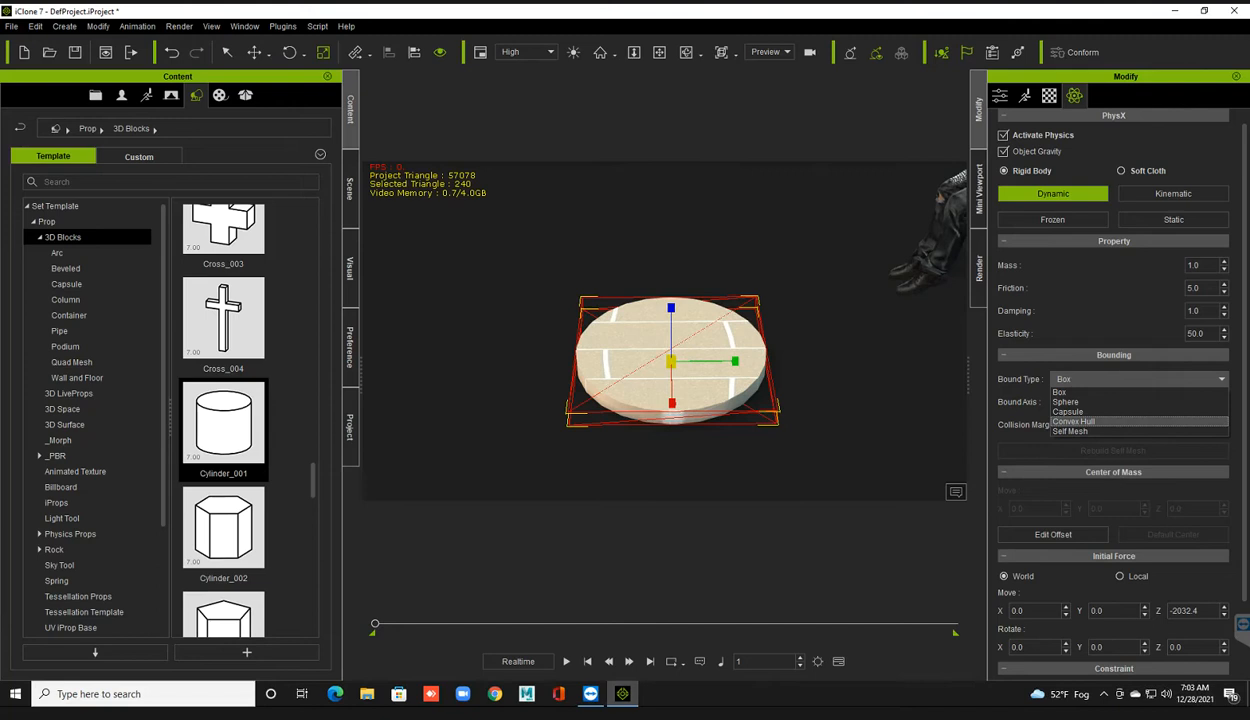
pyautogui.click(1073, 421)
pyautogui.scroll(2, 665, 331)
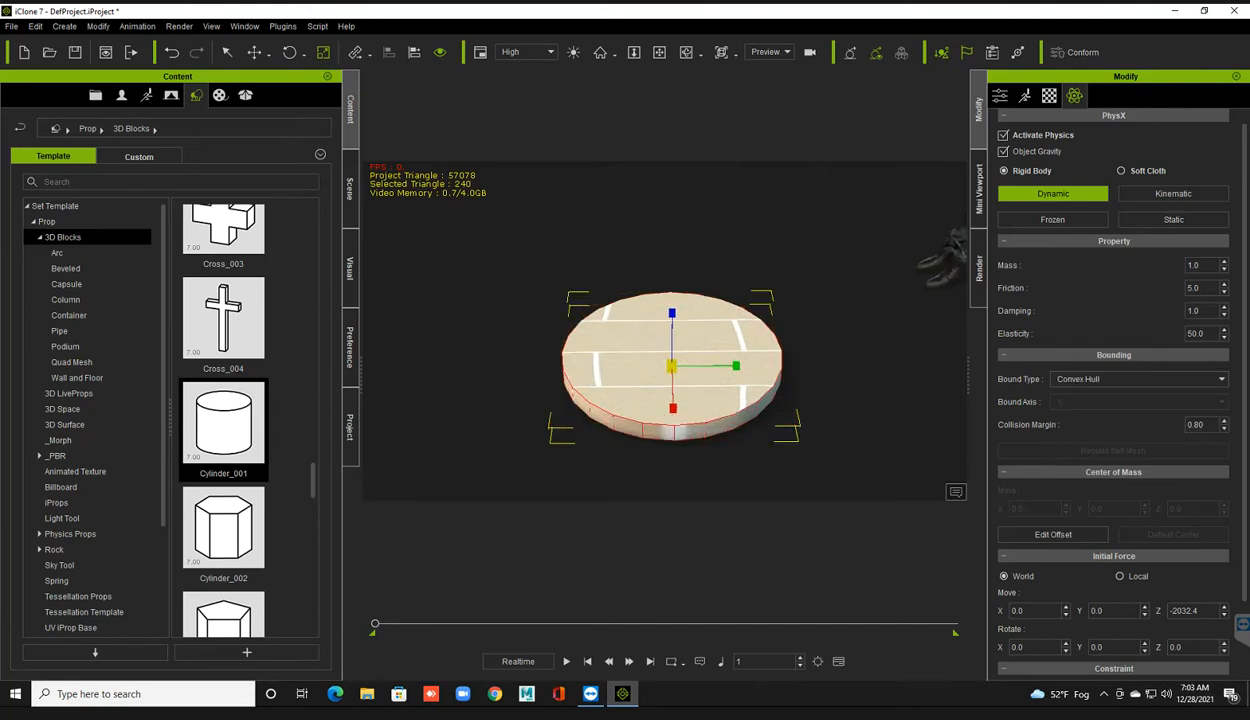
pyautogui.click(1138, 379)
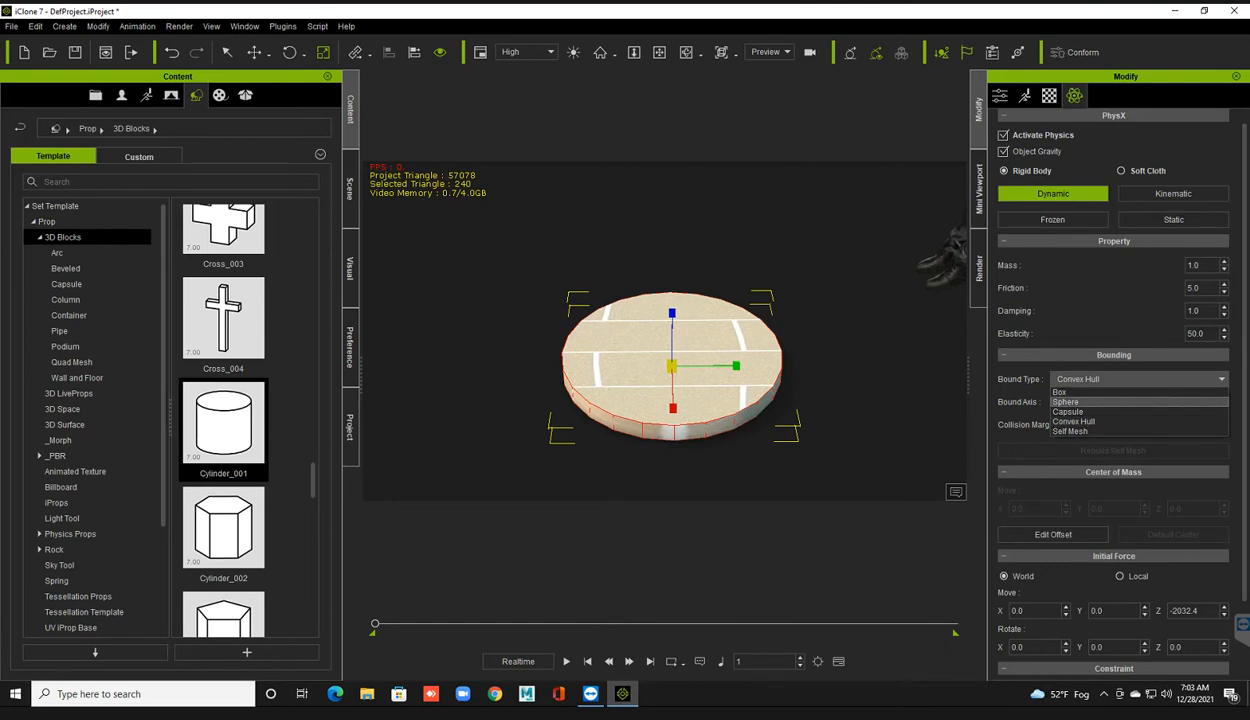
pyautogui.click(1066, 401)
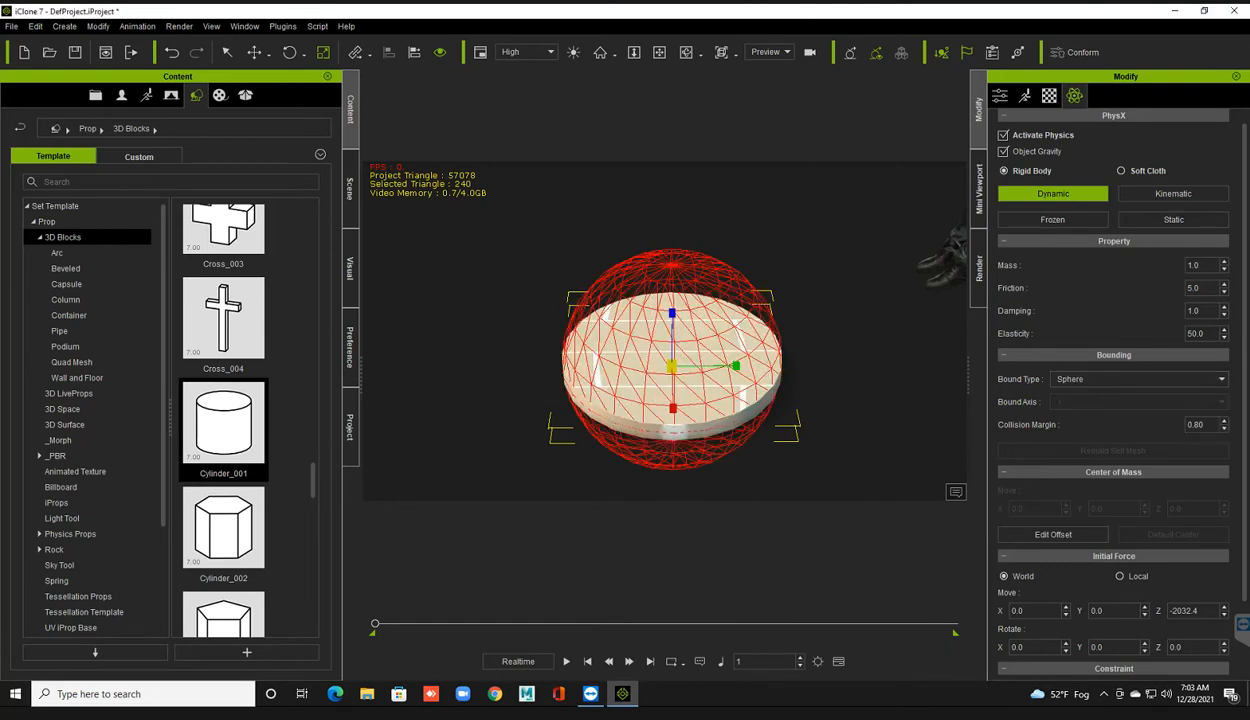
pyautogui.click(1138, 379)
pyautogui.click(1060, 392)
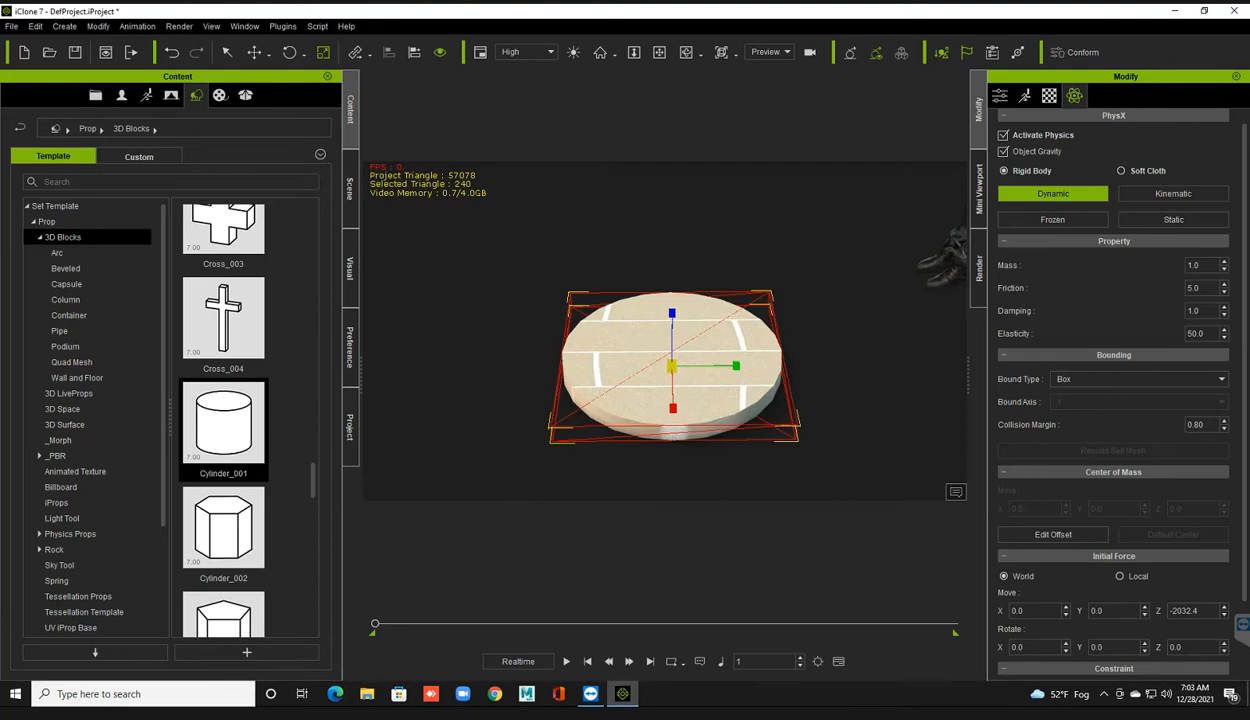
# Step: Add a Hinge constraint near the centre of the disc's top face, with the disc as its parent
pyautogui.scroll(-3, 667, 345)
pyautogui.scroll(1, 670, 360)
pyautogui.scroll(-2, 1113, 400)
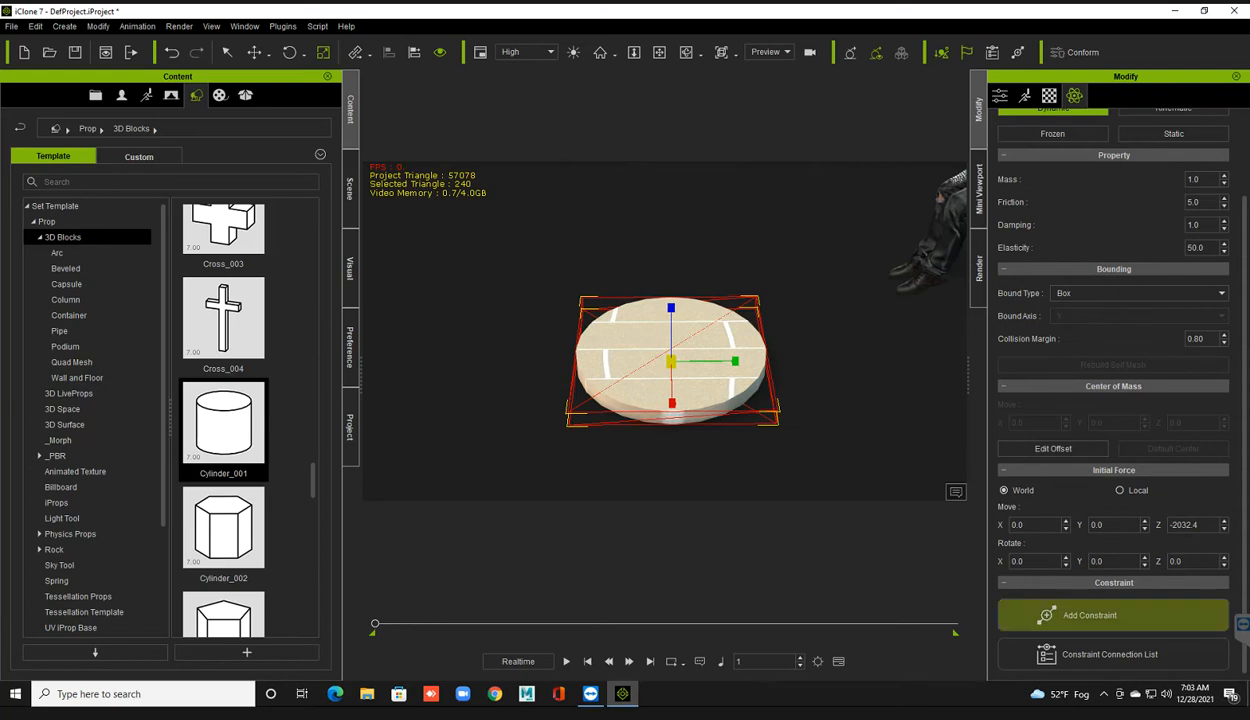
pyautogui.click(1090, 615)
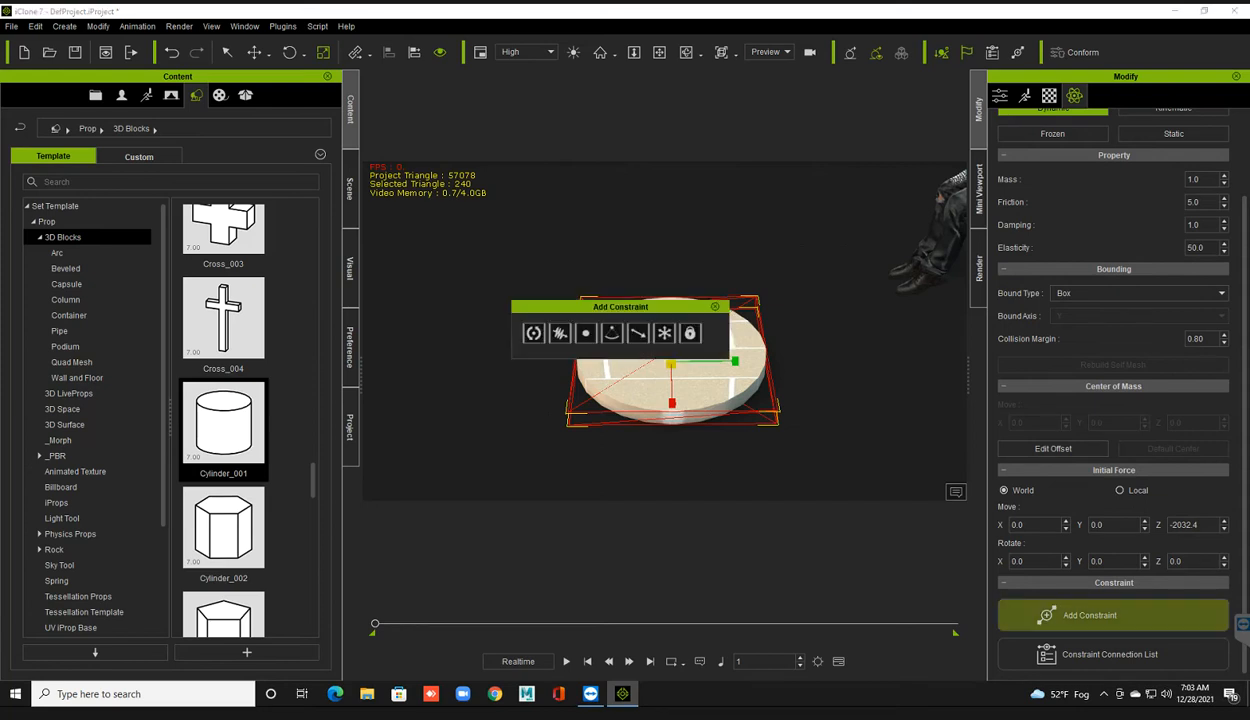
pyautogui.moveTo(633, 213); pyautogui.dragTo(666, 110)
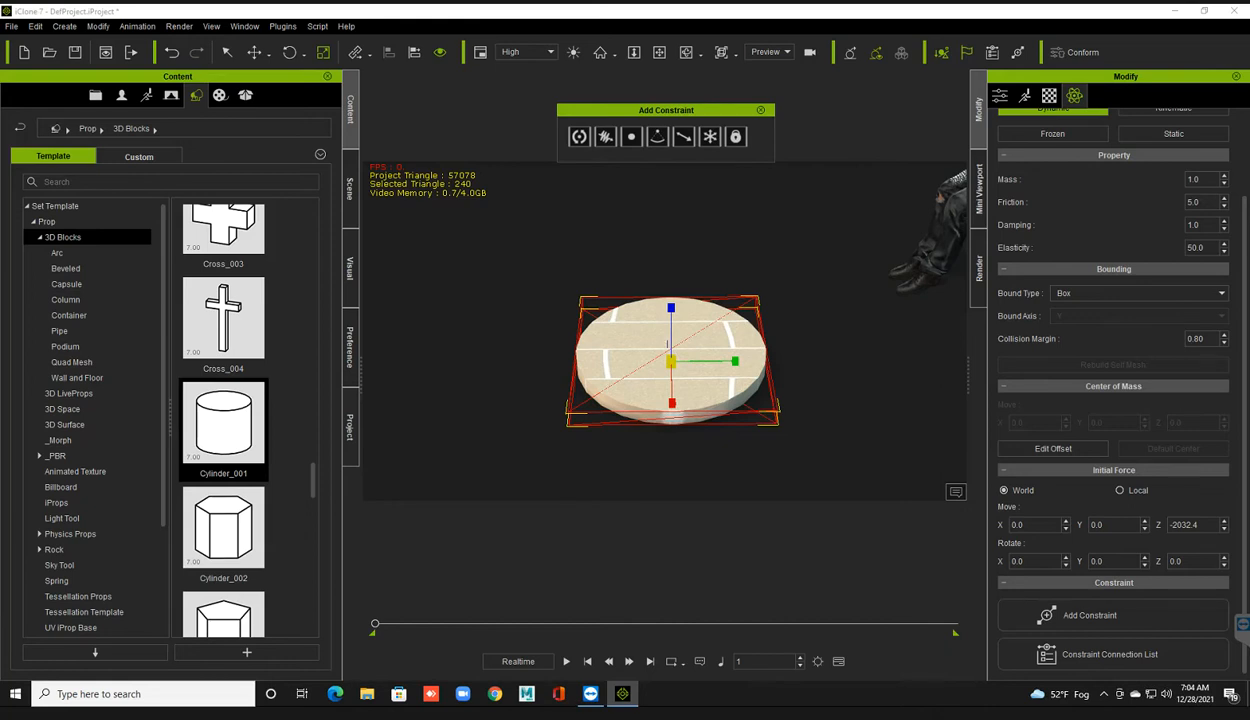
pyautogui.click(668, 348)
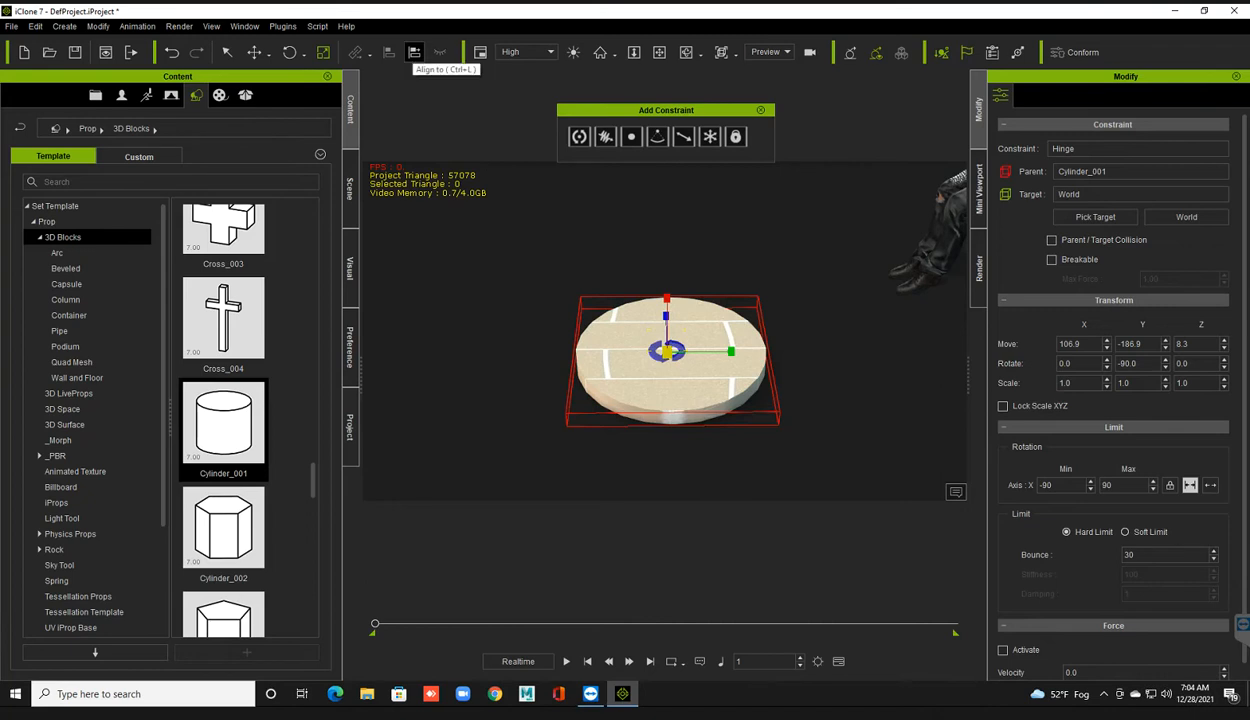
# Step: Align the hinge constraint to the disc's pivot in X and Y
pyautogui.hotkey('ctrl', 'l')
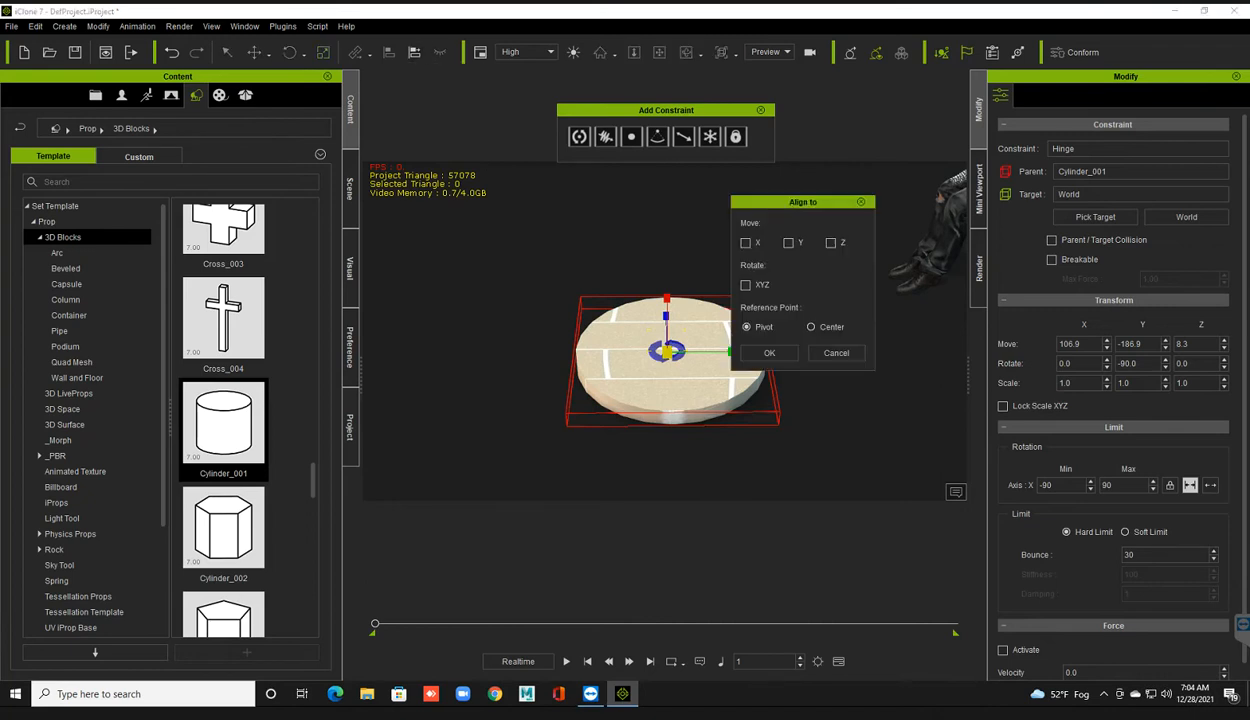
pyautogui.click(745, 242)
pyautogui.click(788, 242)
pyautogui.click(769, 353)
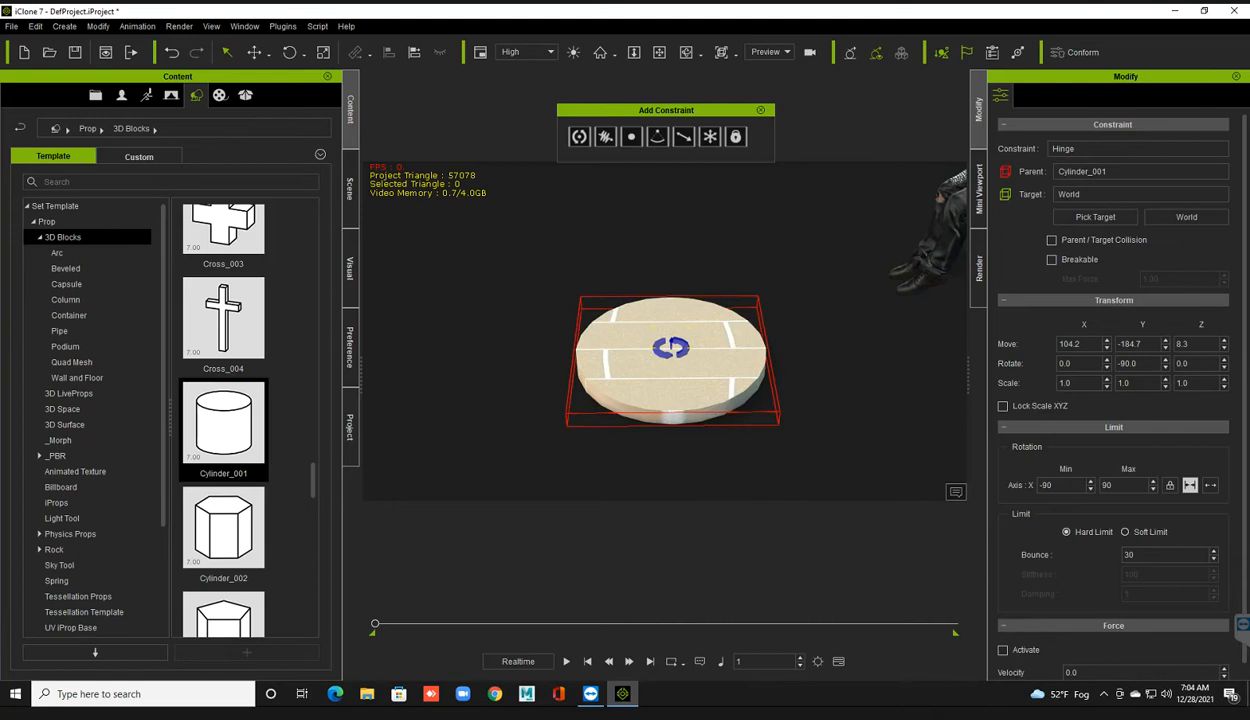
# Step: Run and stop the simulation with the hinge in place, and examine the hinge's rotation arrows on the disc up close
pyautogui.press('space')
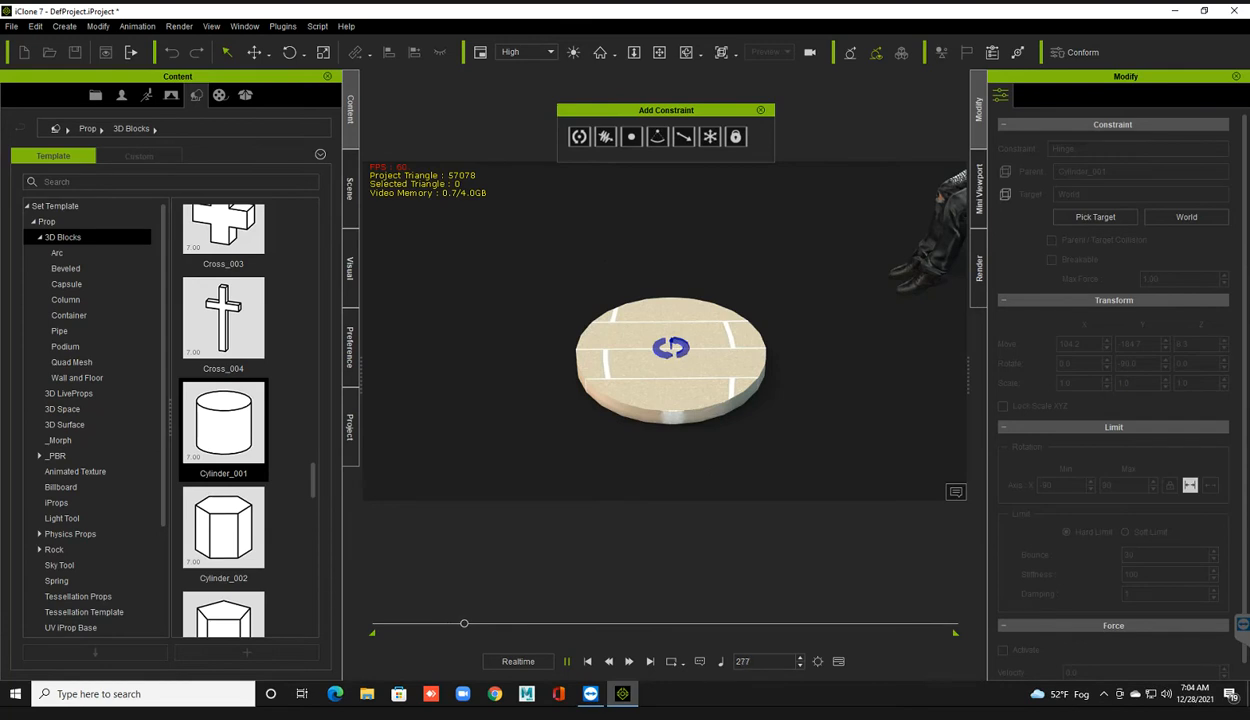
pyautogui.press('space')
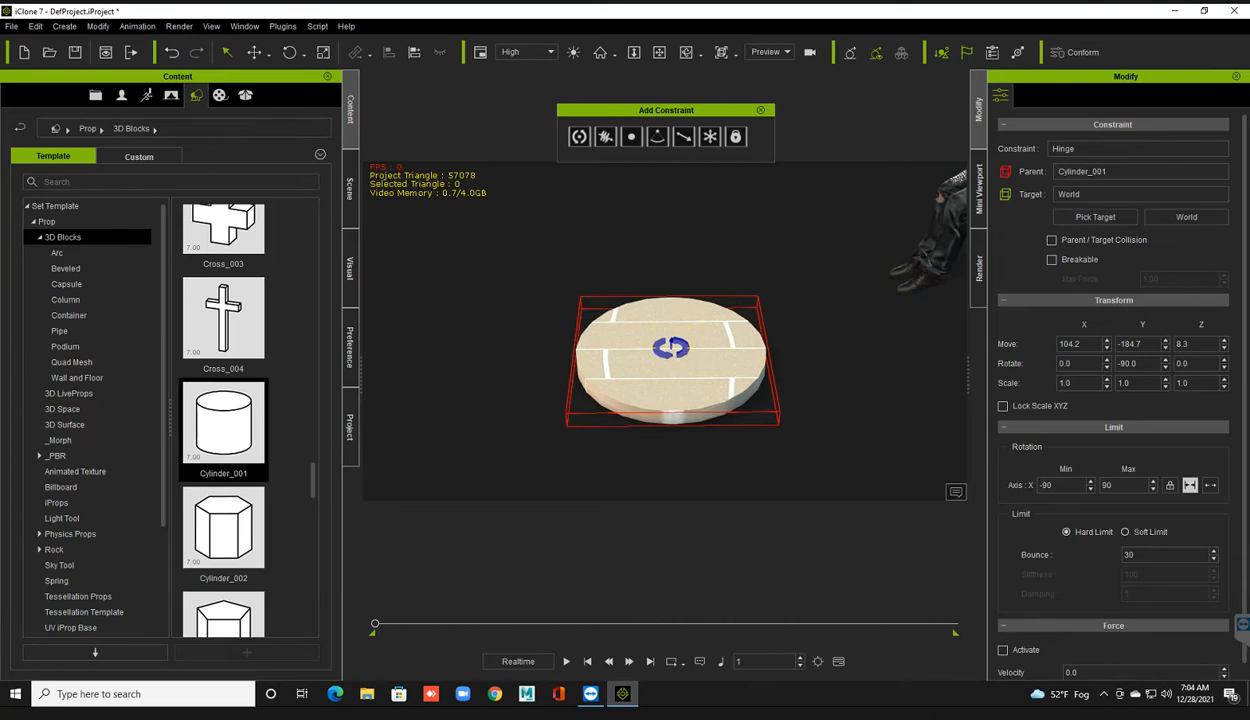
pyautogui.scroll(-1, 1113, 390)
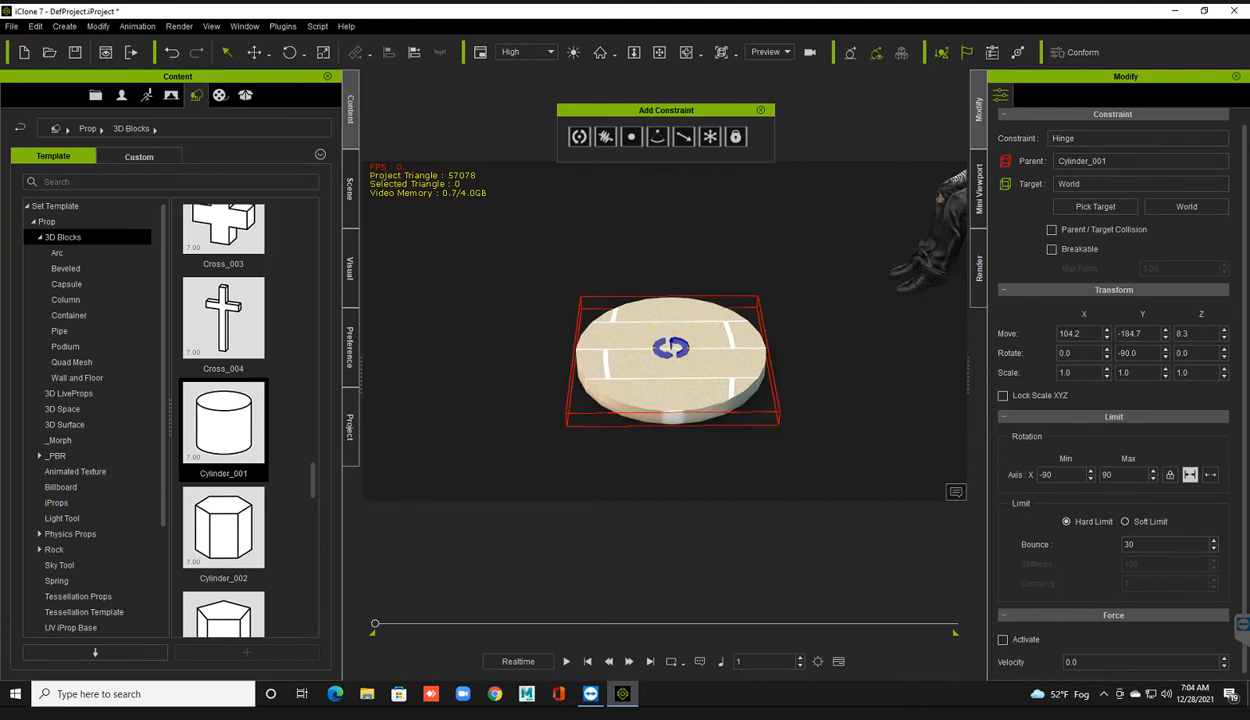
pyautogui.scroll(3, 672, 365)
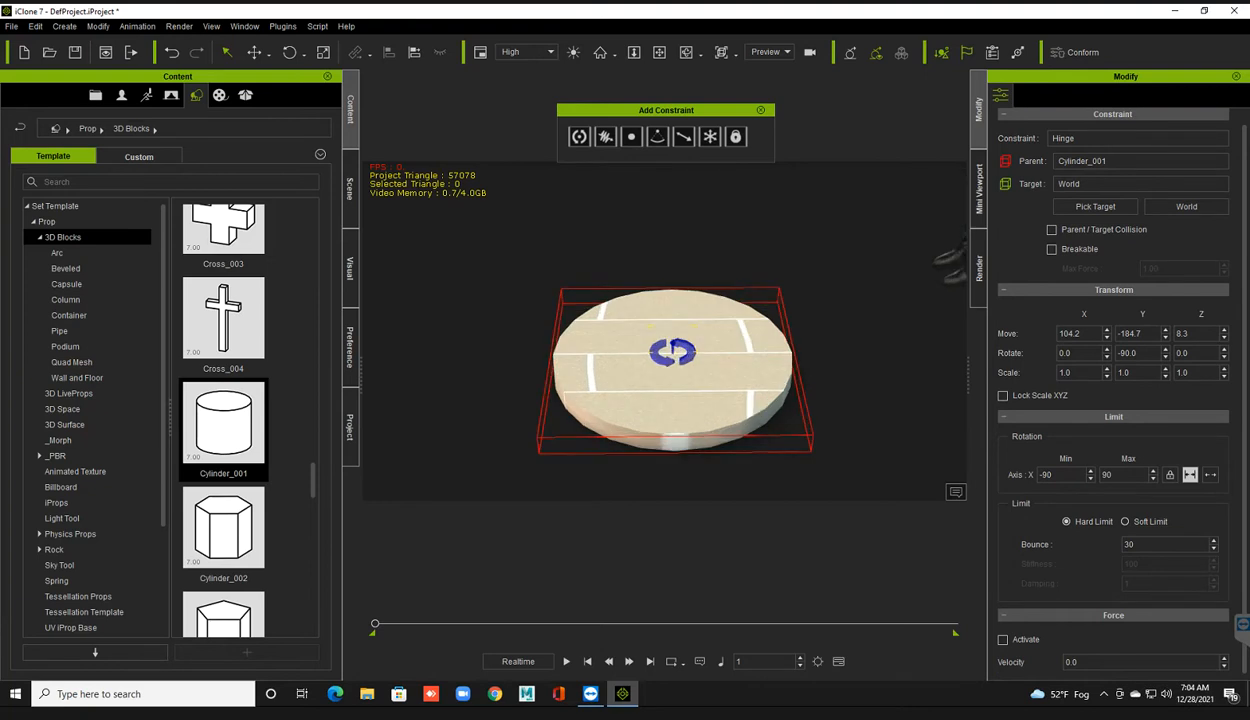
pyautogui.scroll(6, 672, 365)
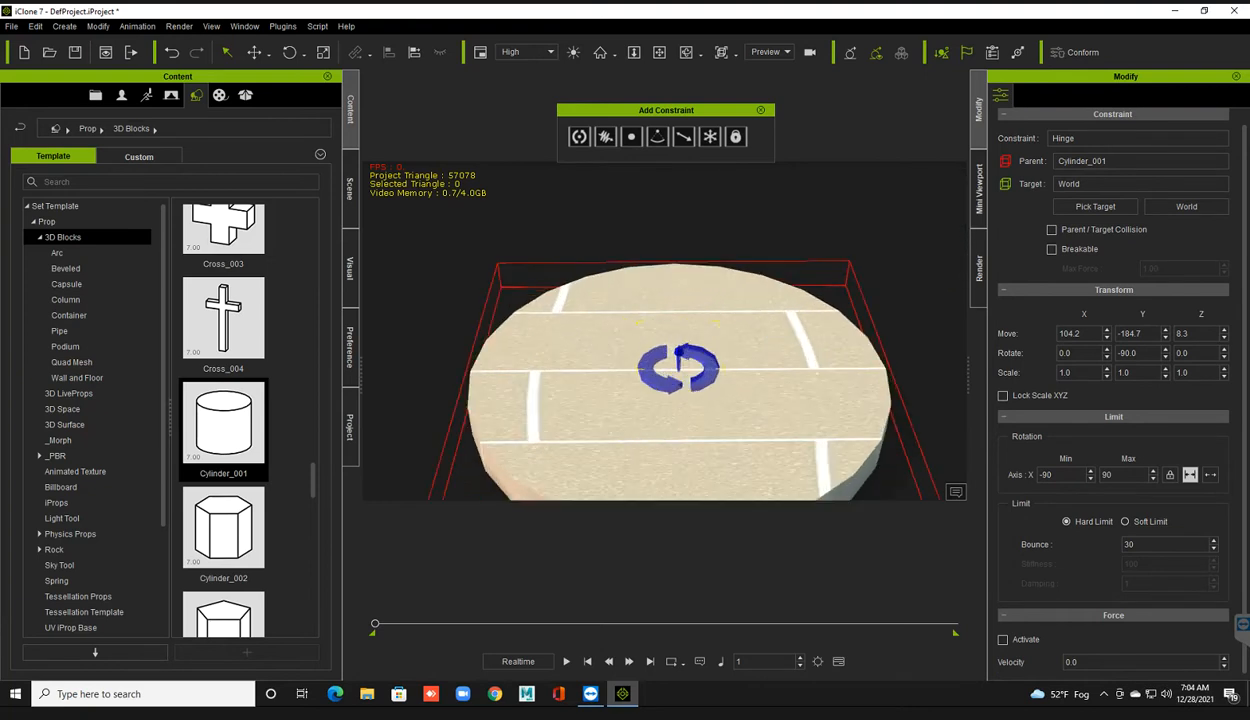
pyautogui.scroll(-2, 664, 348)
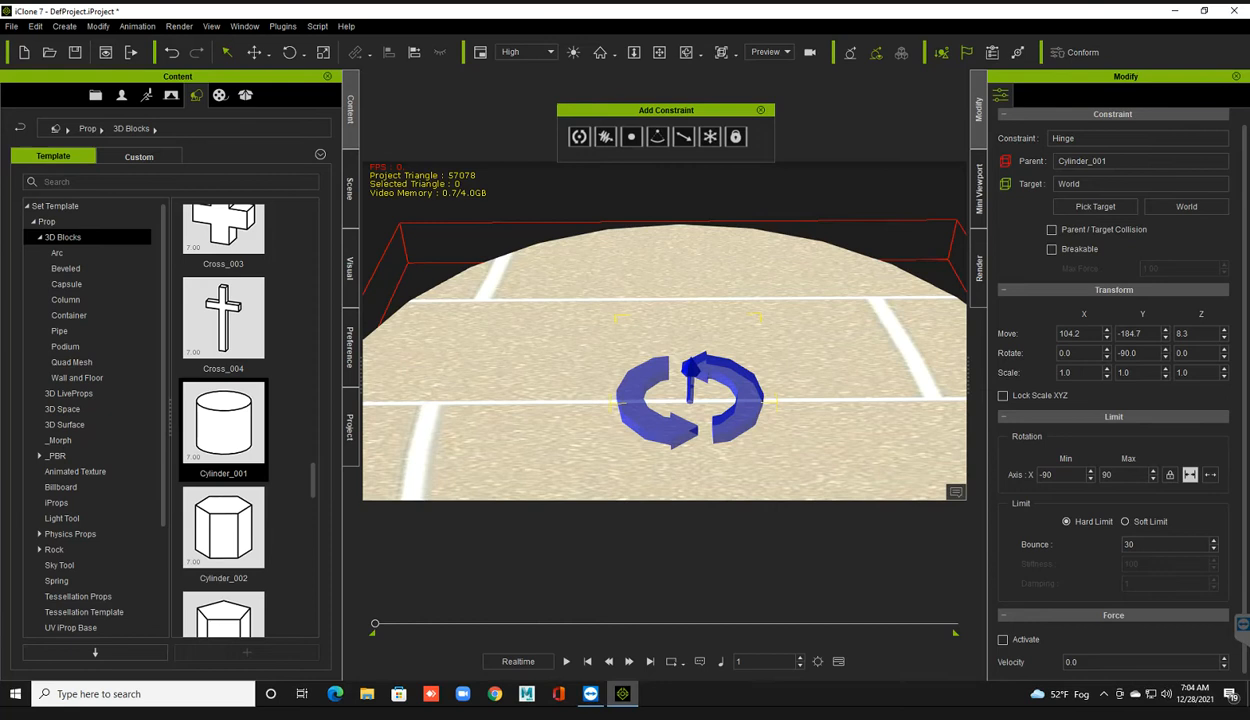
pyautogui.scroll(-6, 664, 360)
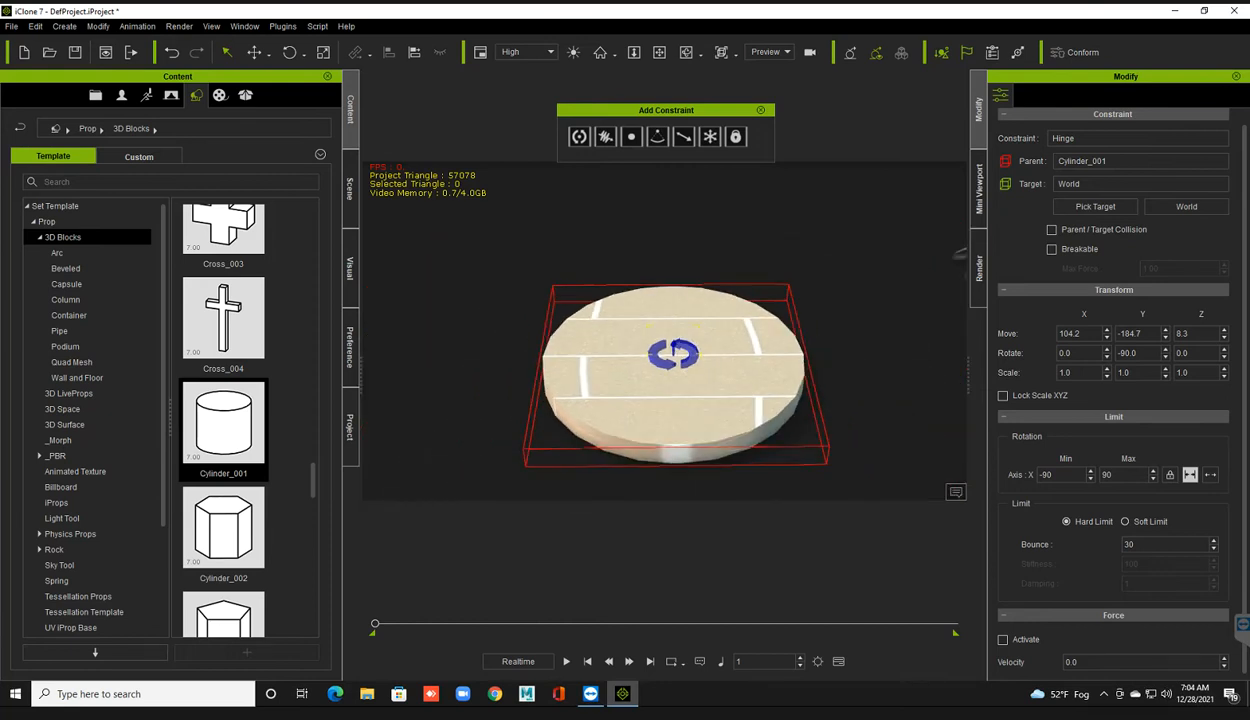
pyautogui.scroll(-2, 672, 360)
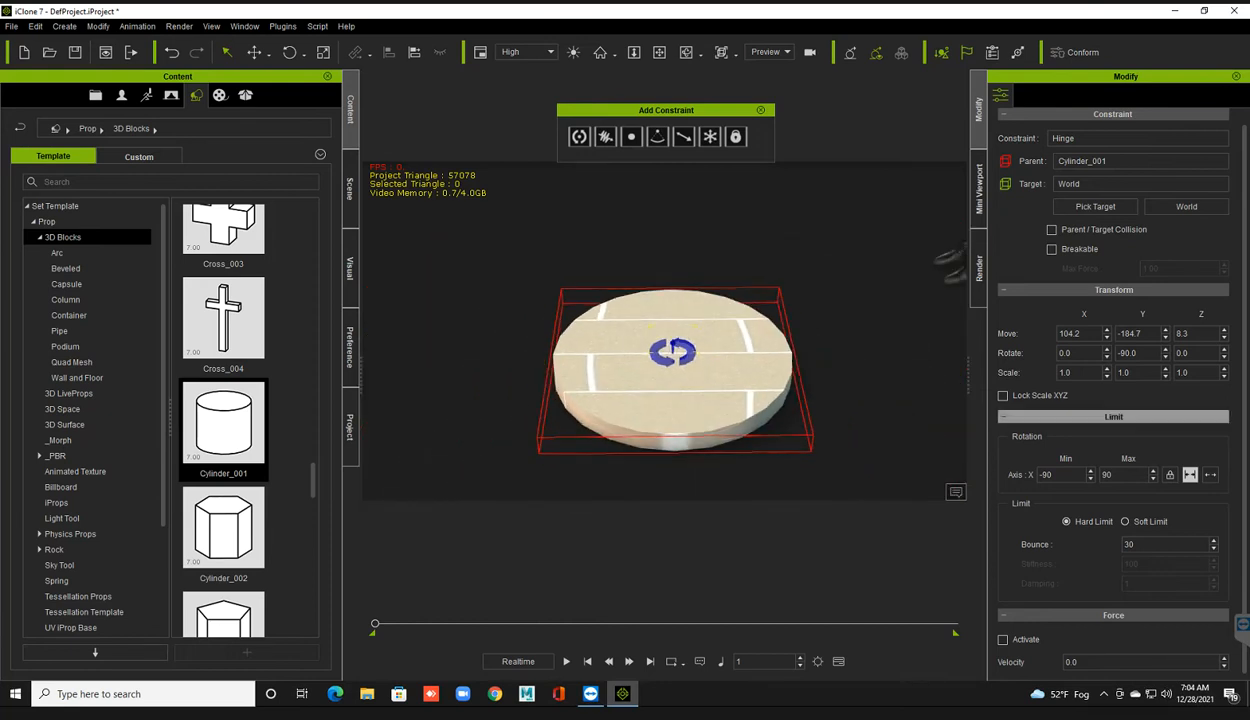
# Step: Set the hinge's X-axis rotation limit to Free, play the simulation, and return to the first frame
pyautogui.doubleClick(1046, 474)
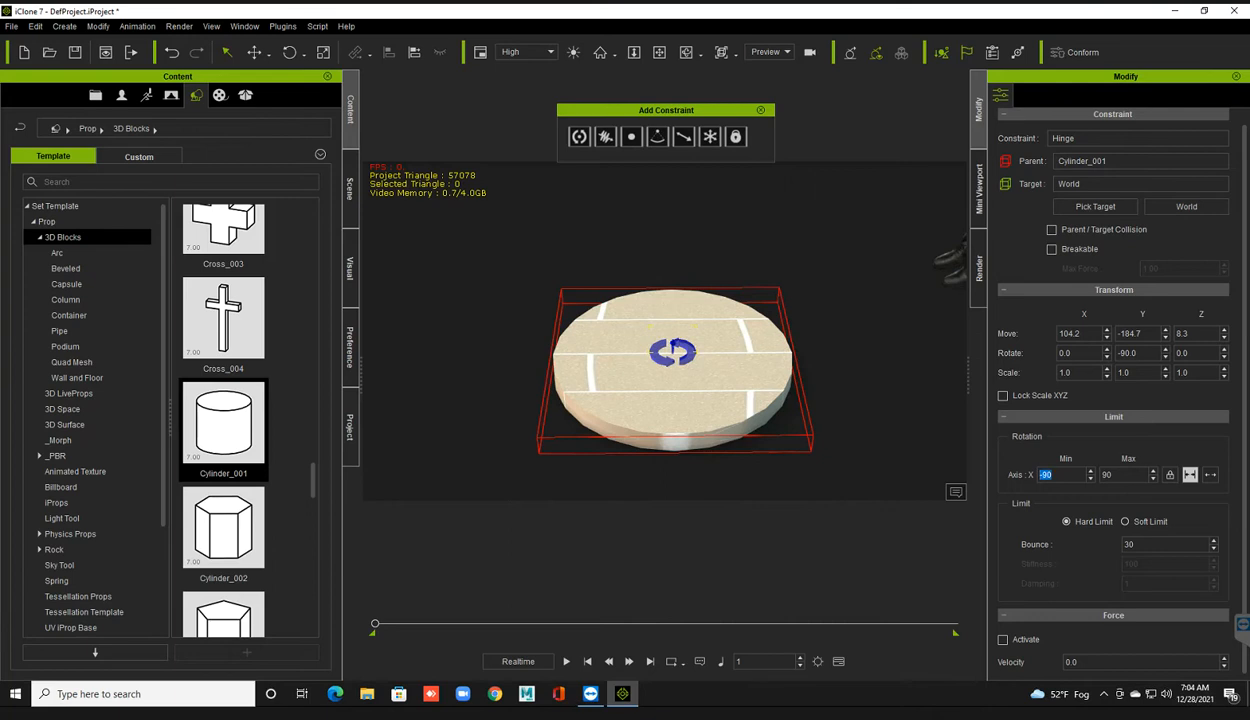
pyautogui.press('Tab')
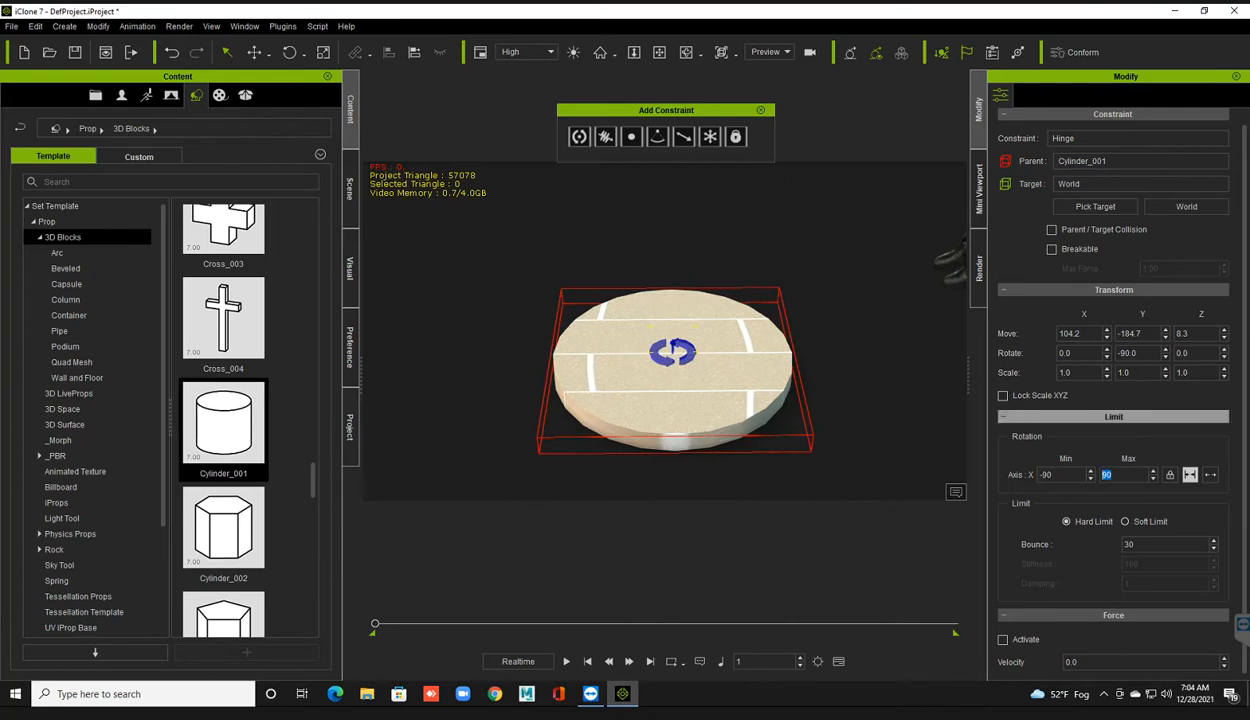
pyautogui.click(1112, 475)
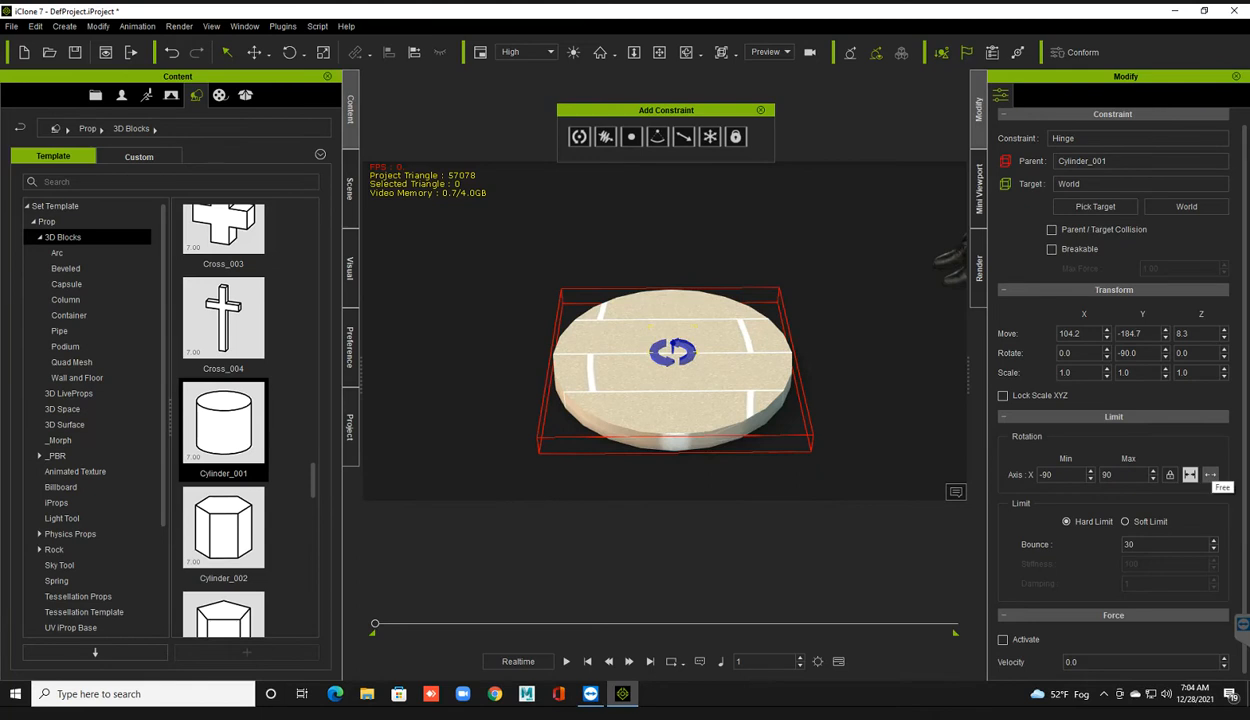
pyautogui.click(1210, 475)
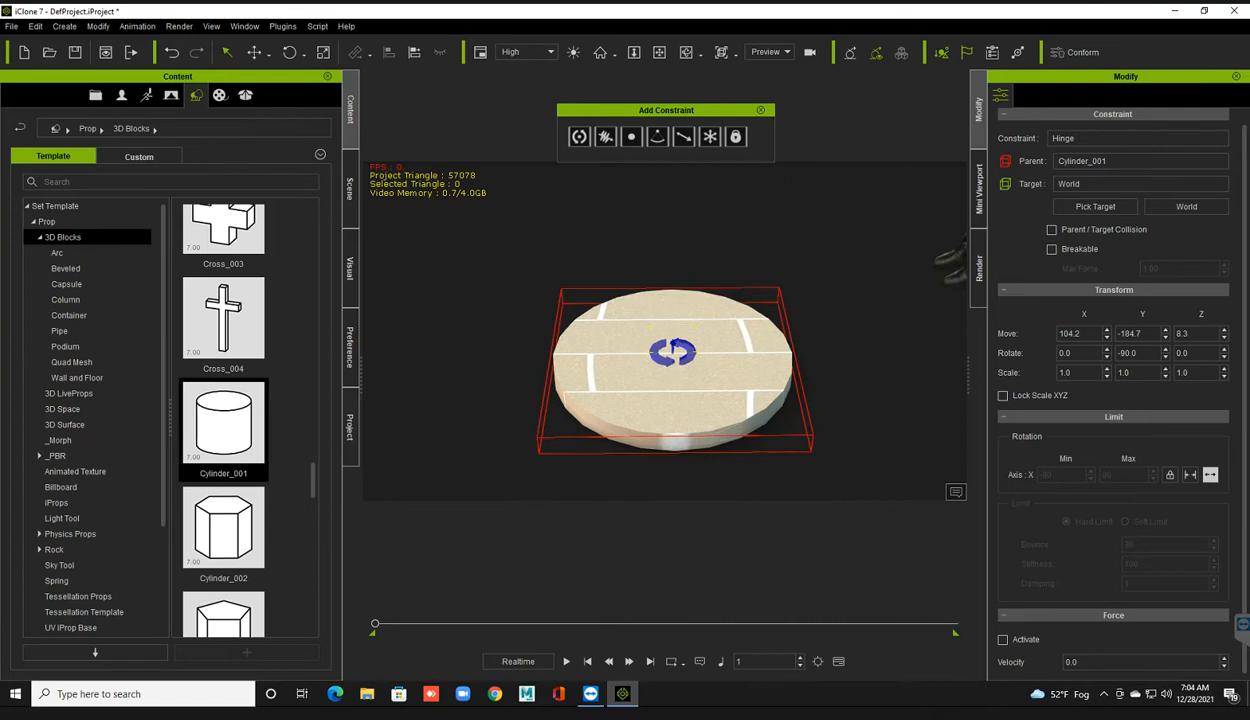
pyautogui.press('space')
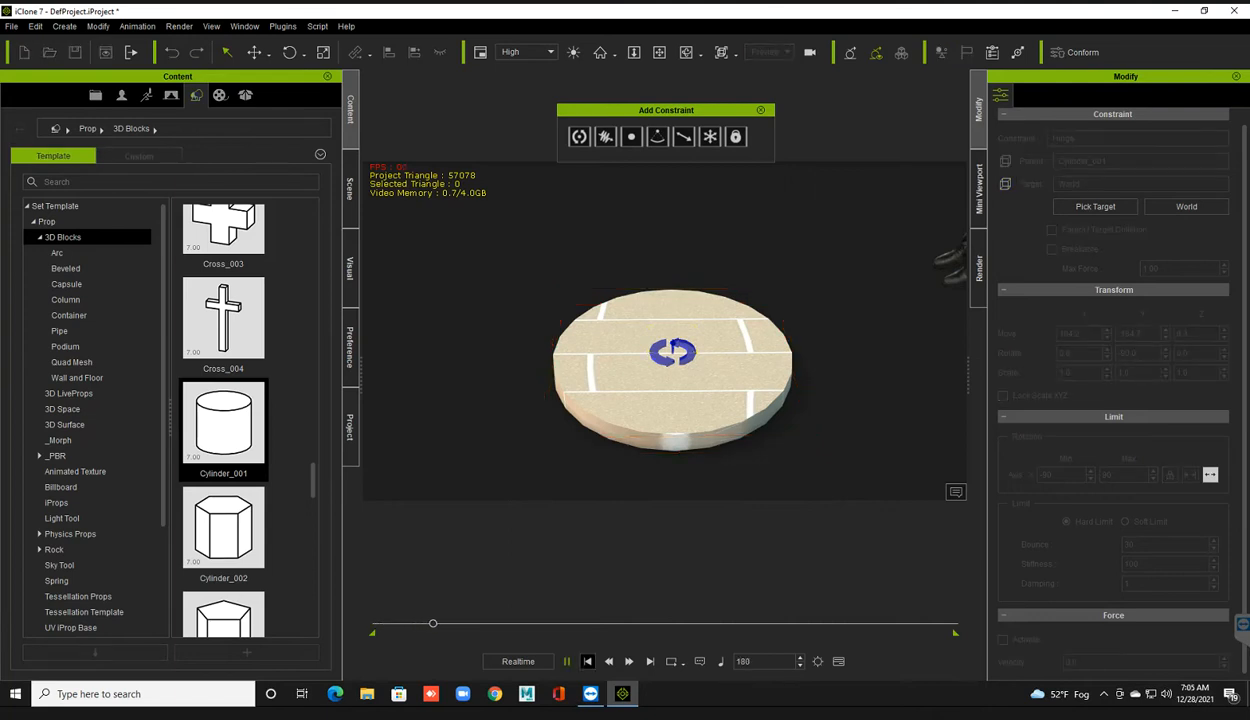
pyautogui.click(587, 661)
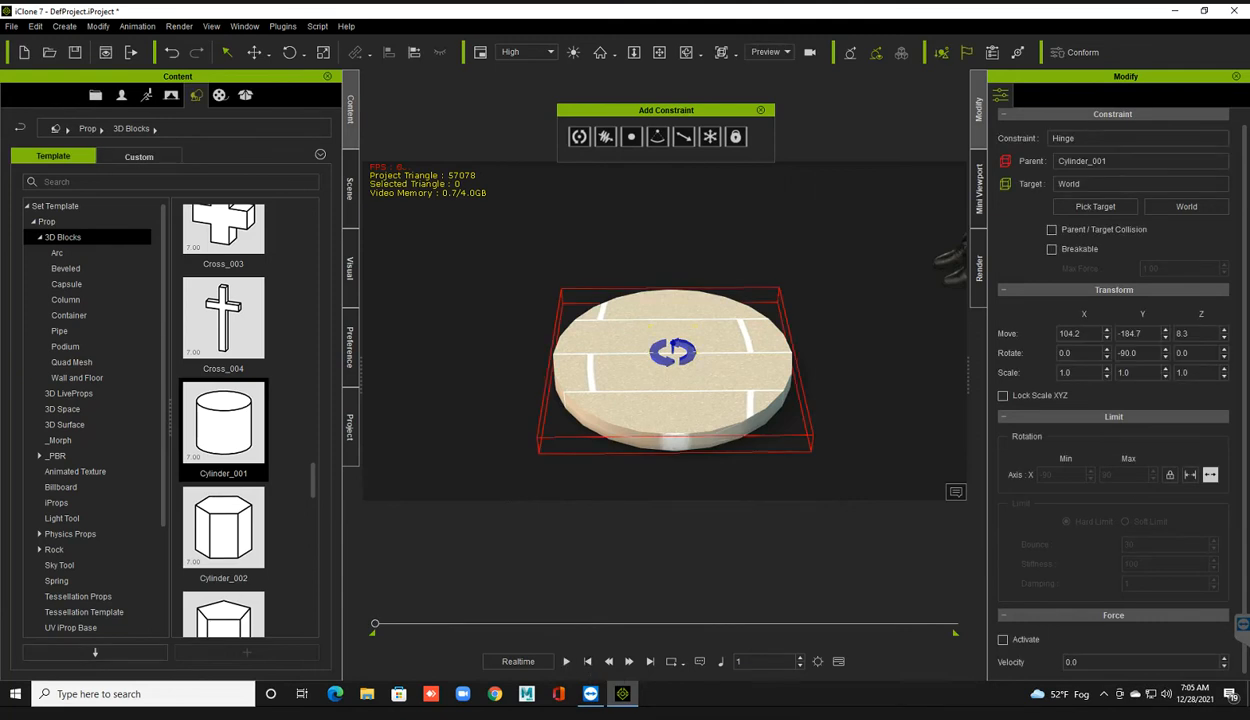
# Step: Activate the hinge's force with a velocity of 5, play the simulation, and return to the first frame
pyautogui.scroll(-1, 670, 352)
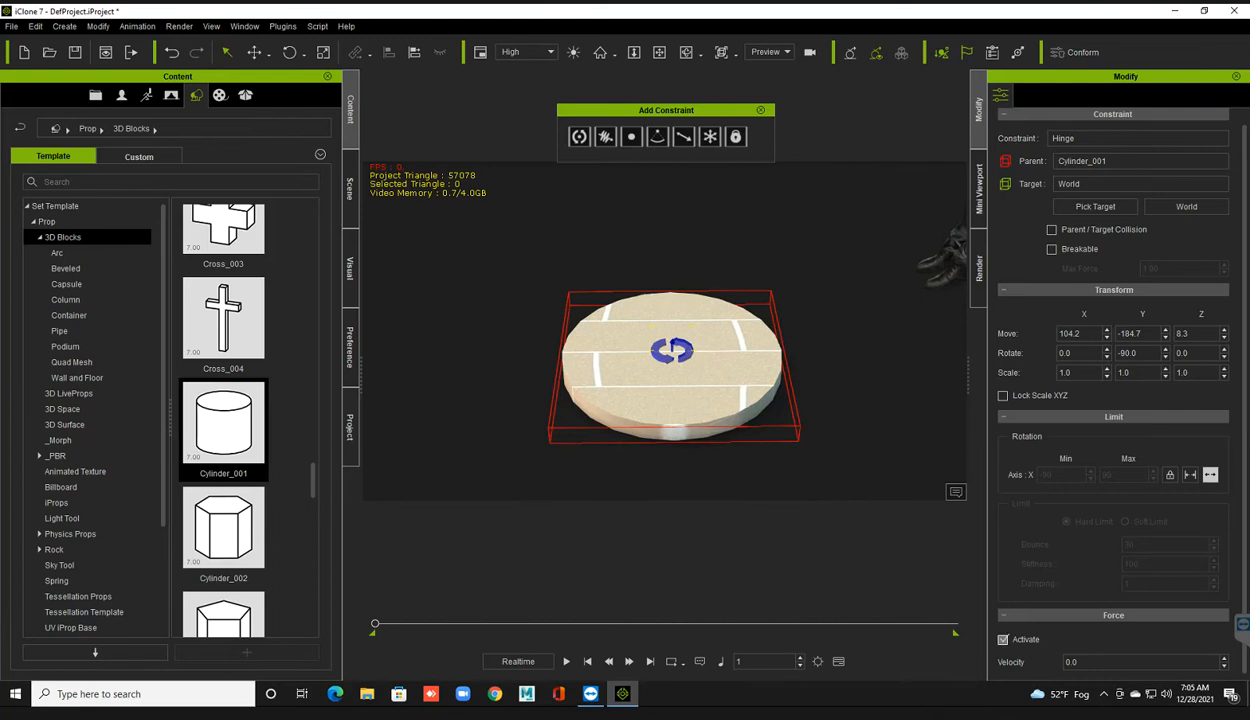
pyautogui.doubleClick(1072, 662)
pyautogui.write('5')
pyautogui.press('Return')
pyautogui.press('space')
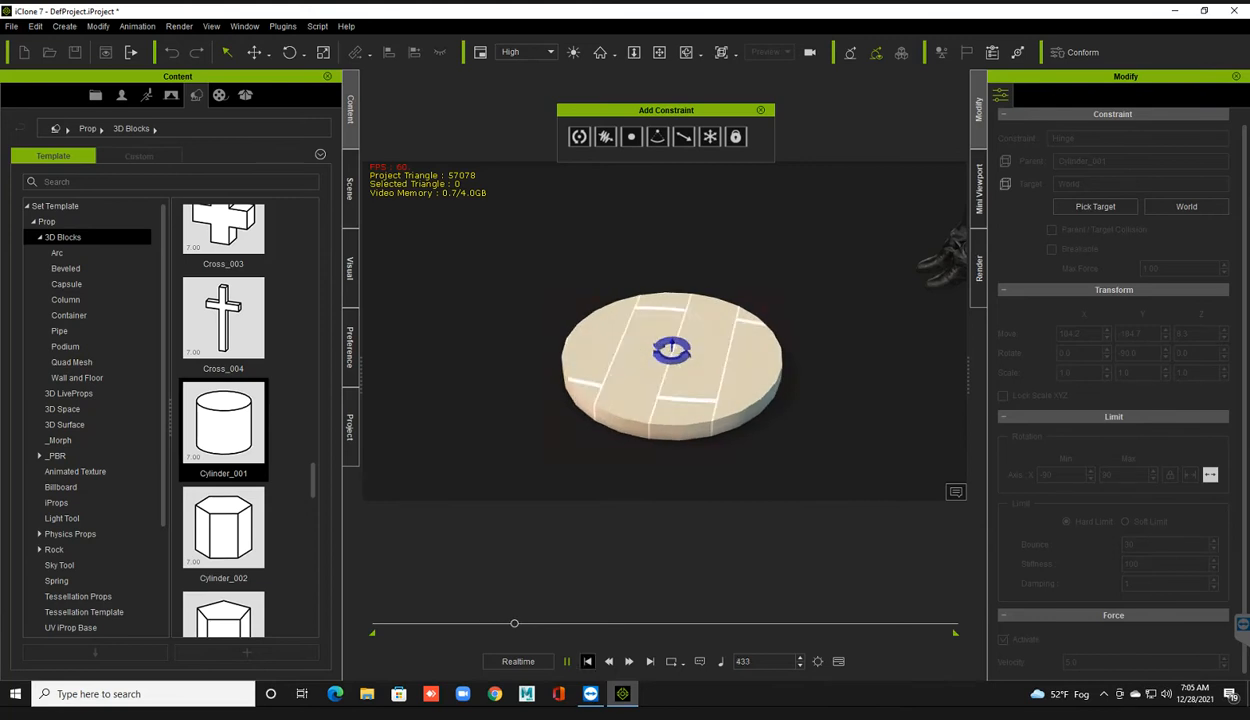
pyautogui.click(588, 661)
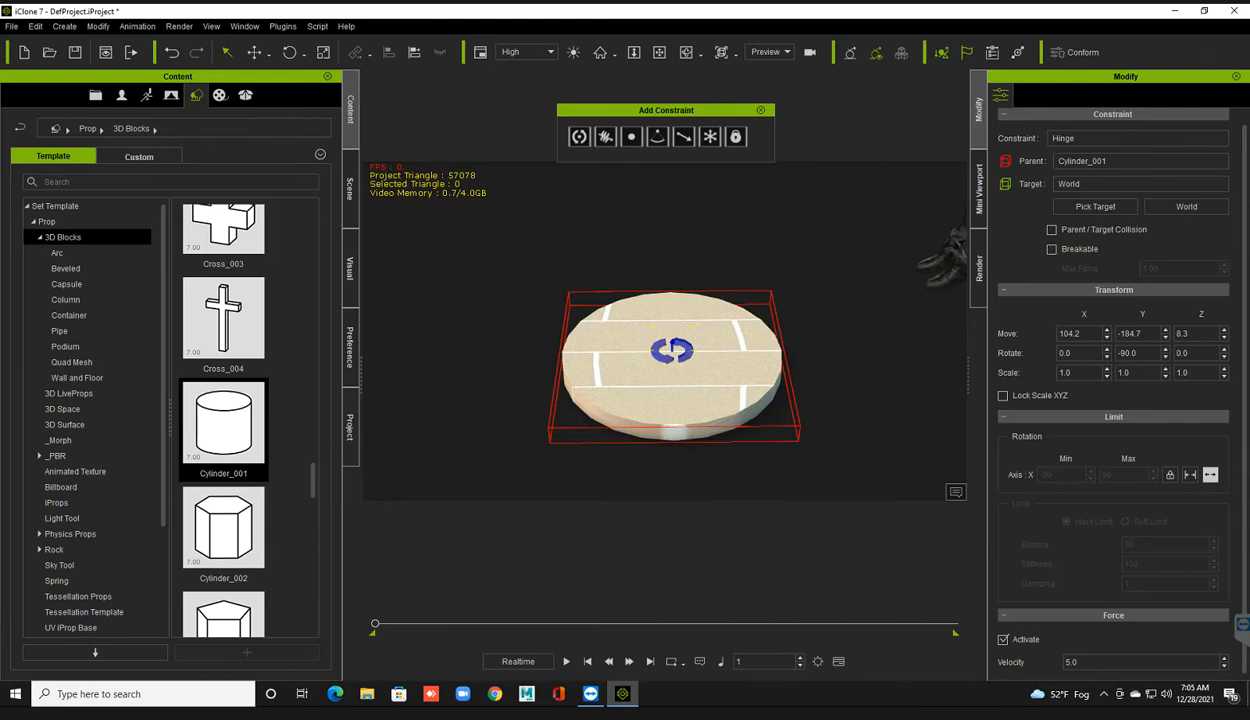
# Step: Set the hinge force's velocity to 10 and play the simulation
pyautogui.moveTo(1081, 662); pyautogui.dragTo(1048, 655)
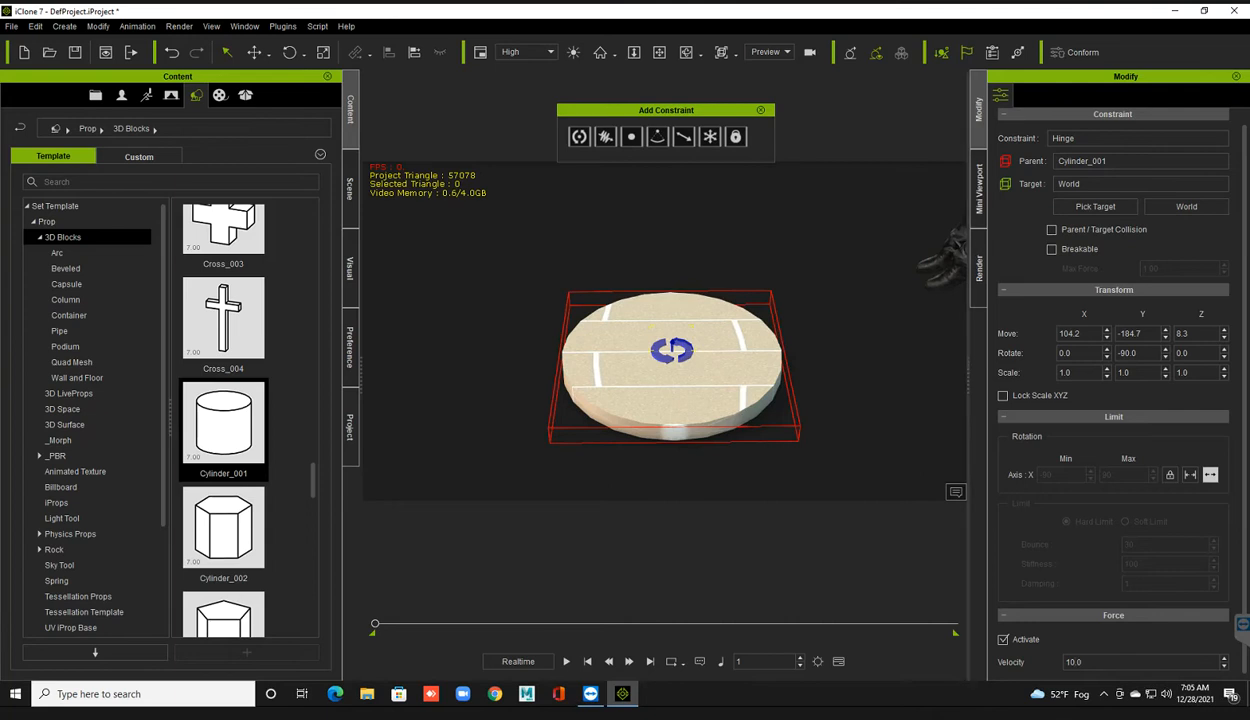
pyautogui.press('space')
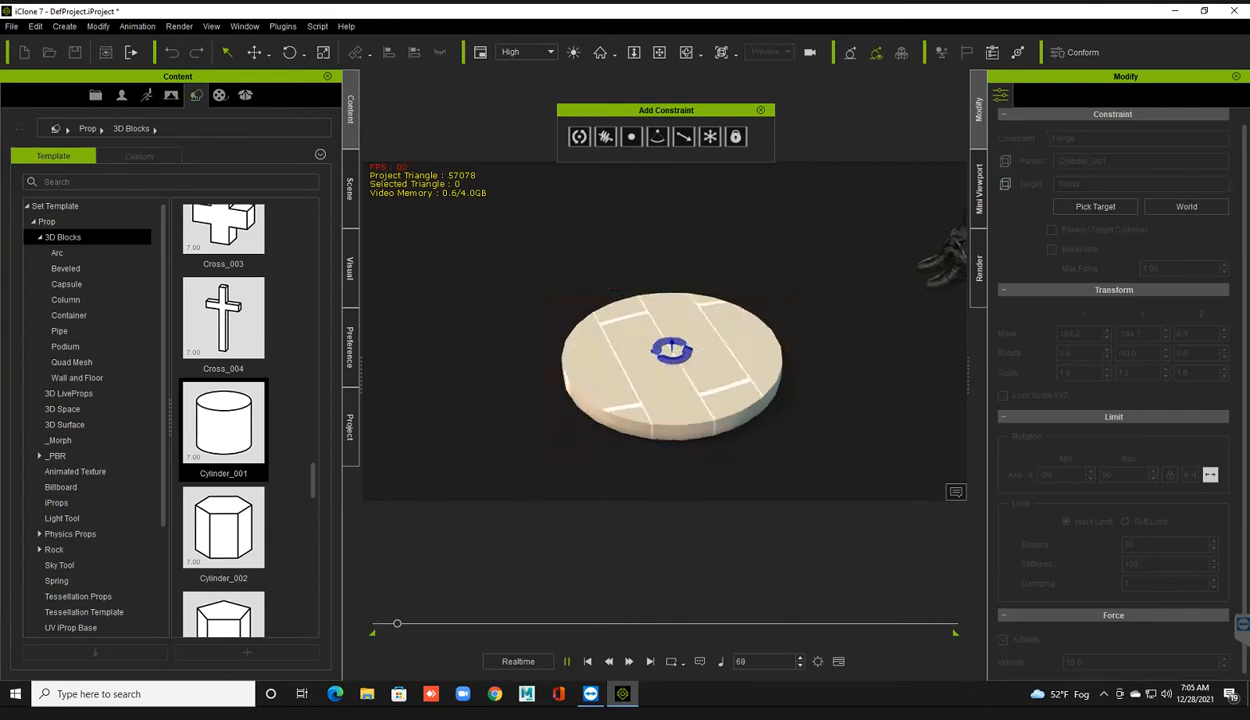
# Step: Set the disc hinge force's velocity back to 5, play the simulation, and return to the first frame
pyautogui.press('space')
pyautogui.doubleClick(1074, 662)
pyautogui.write('5.0')
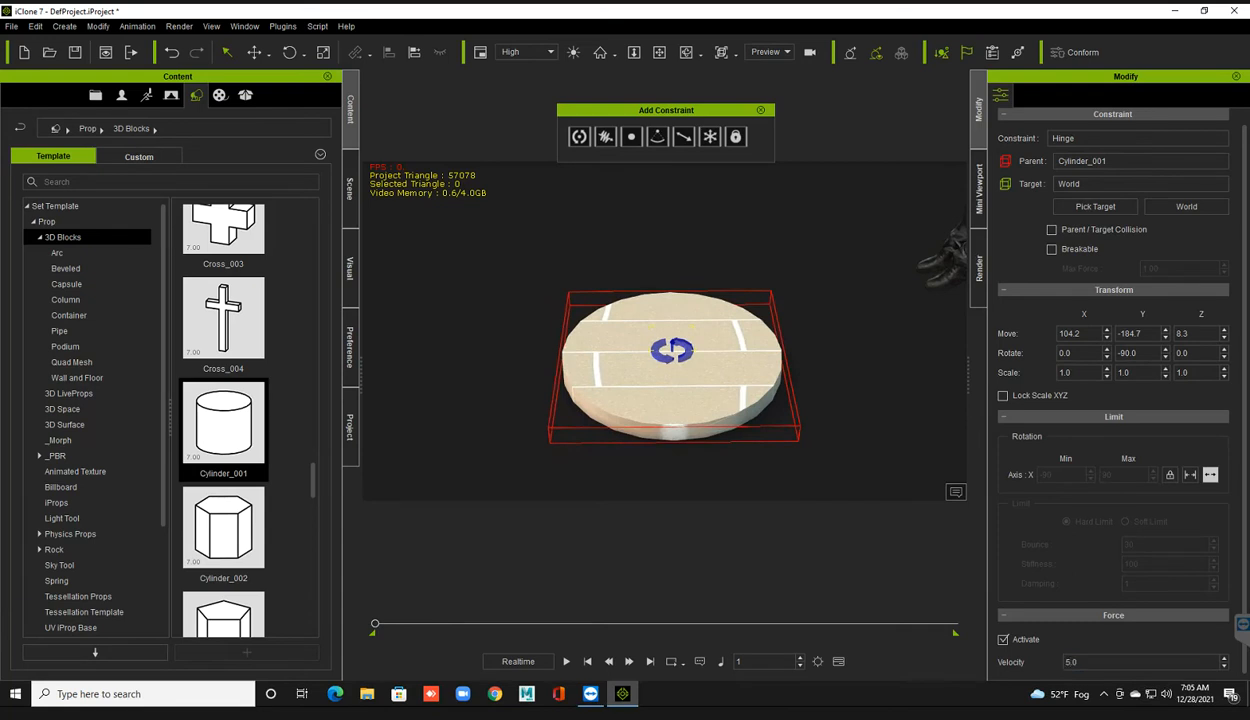
pyautogui.press('space')
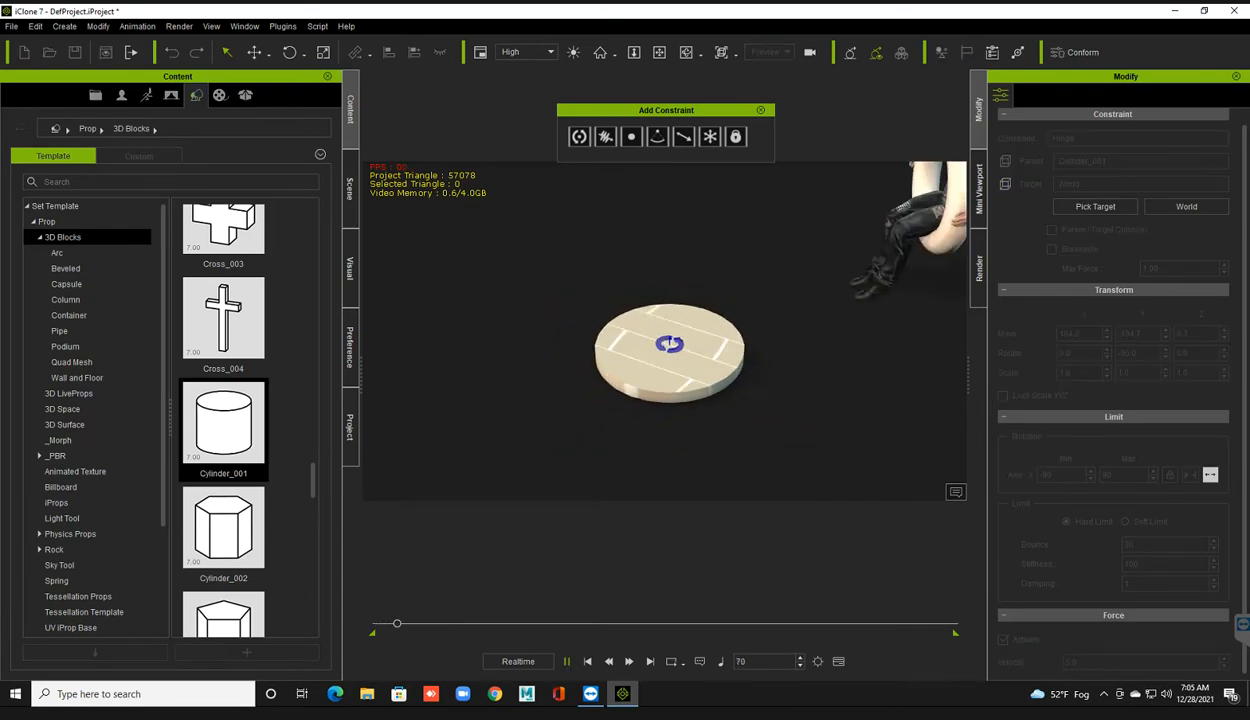
pyautogui.press('space')
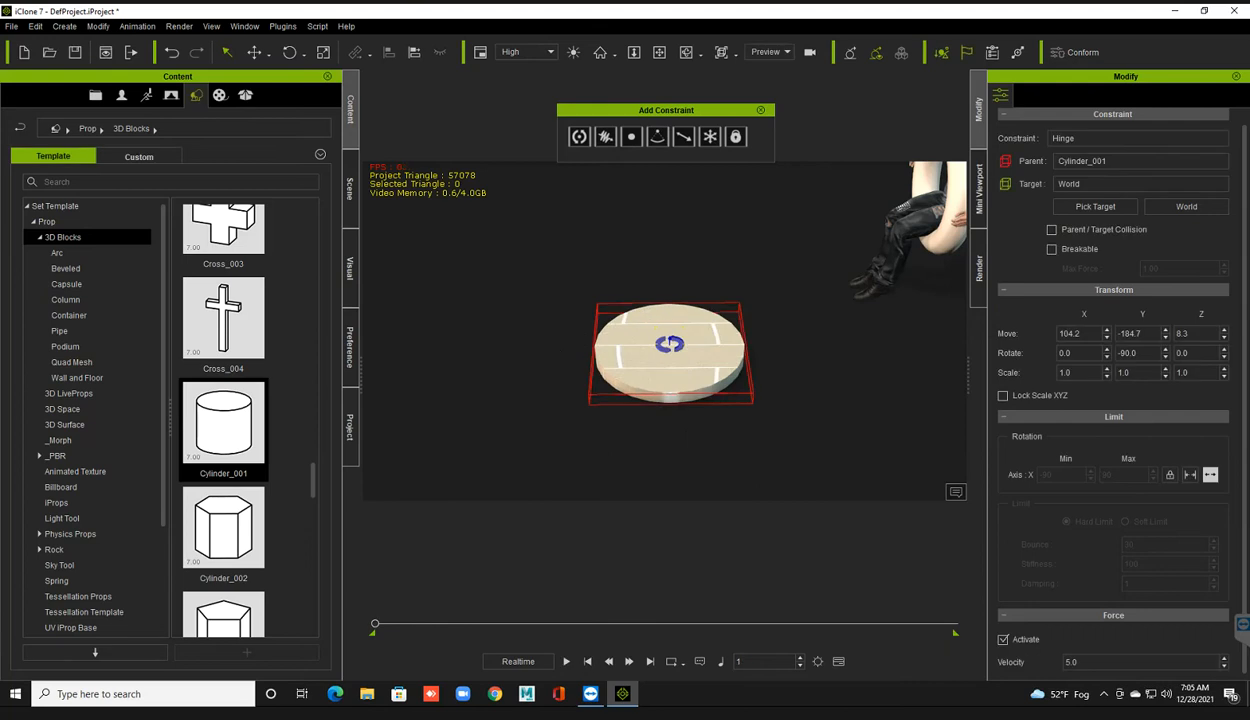
# Step: Add a Box_001 block from the 3D Blocks props next to the disc
pyautogui.moveTo(669, 344); pyautogui.dragTo(708, 340, button='middle')
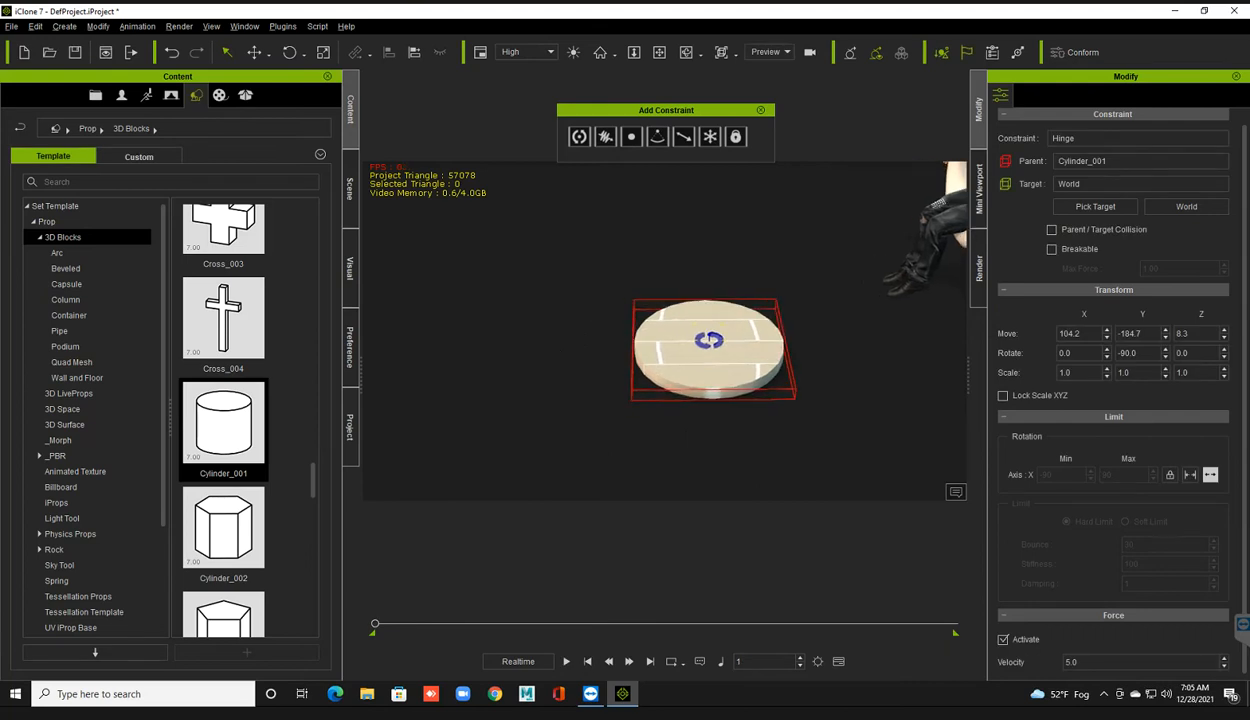
pyautogui.scroll(15, 223, 460)
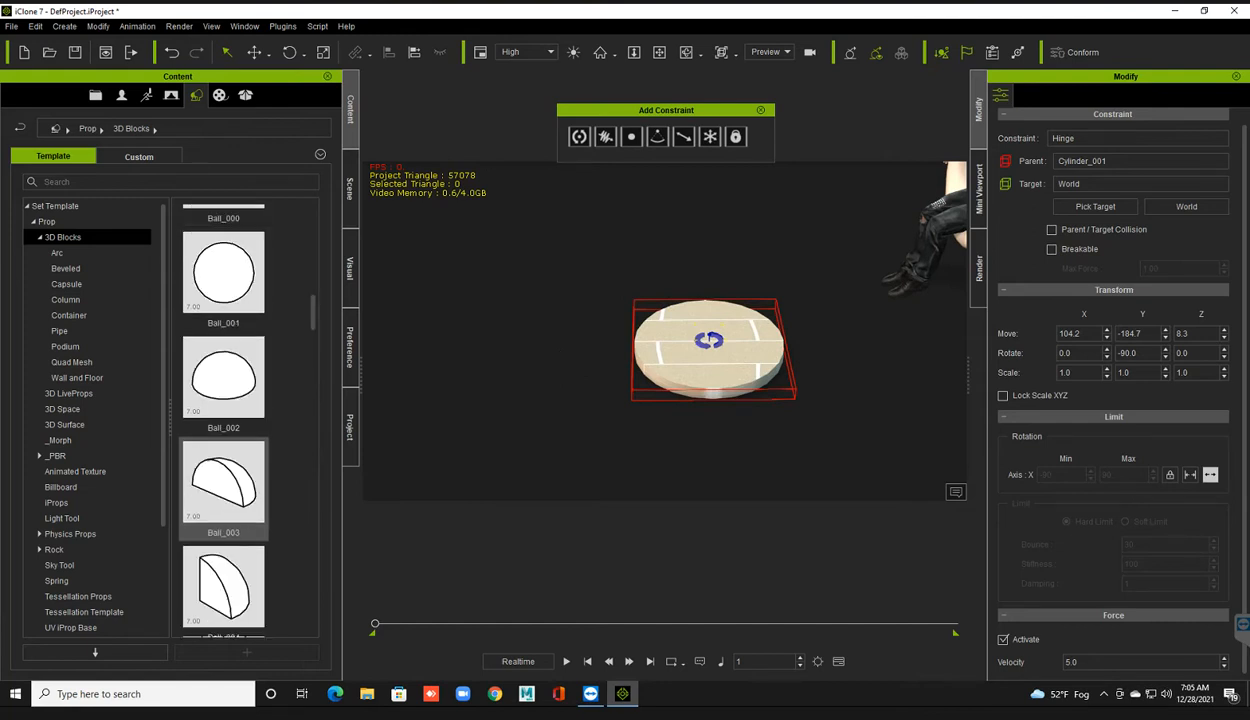
pyautogui.scroll(-3, 223, 460)
pyautogui.moveTo(223, 350); pyautogui.dragTo(636, 391)
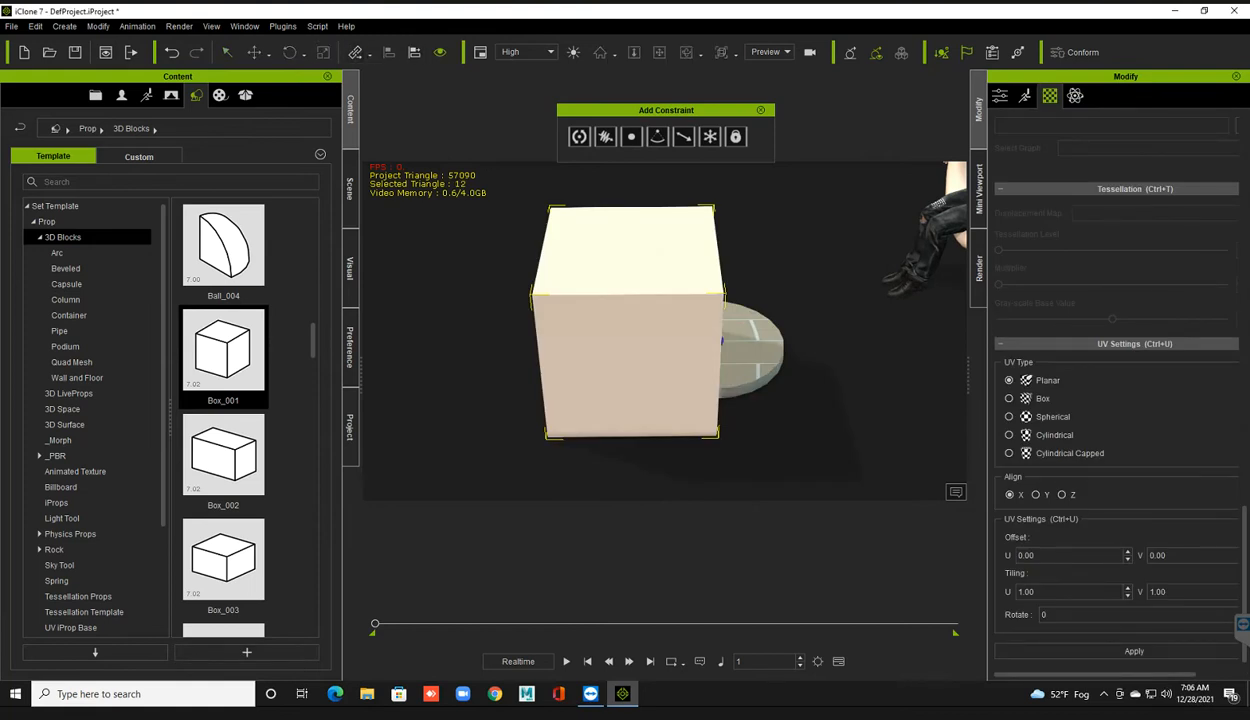
# Step: Align the box to the disc on the X, Y and Z axes, using Pivot as the reference point
pyautogui.click(745, 242)
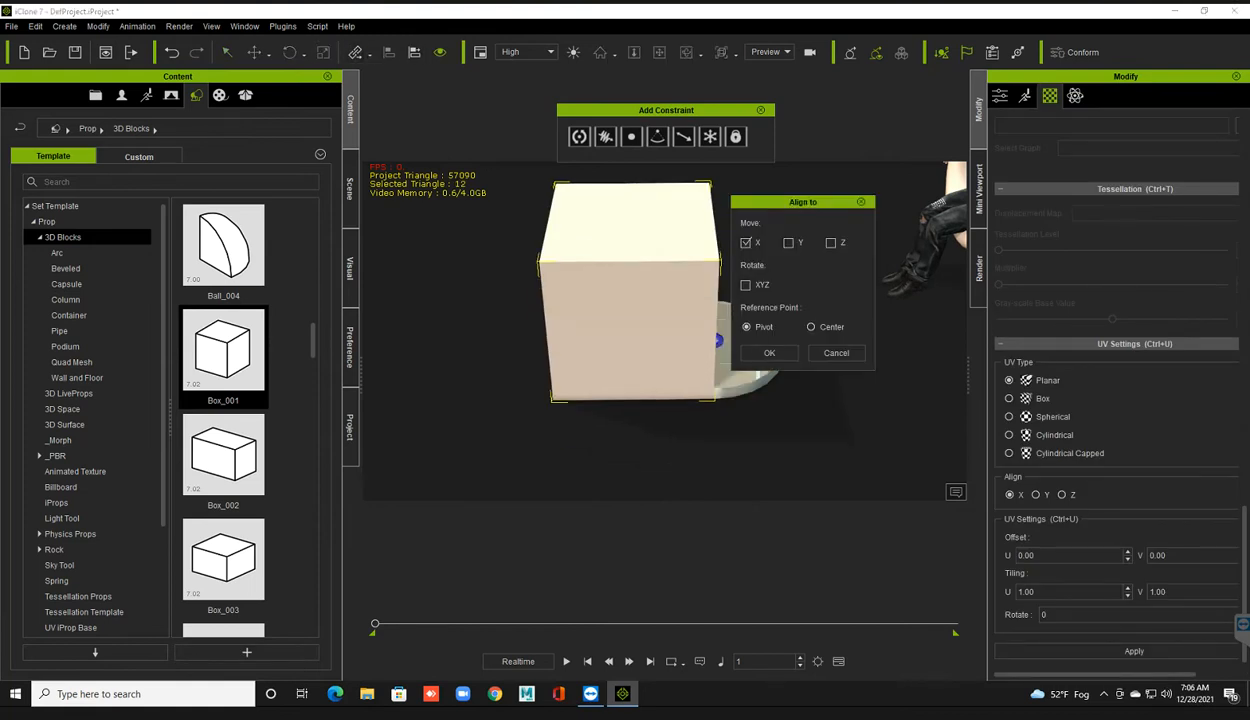
pyautogui.click(788, 242)
pyautogui.click(830, 242)
pyautogui.click(811, 327)
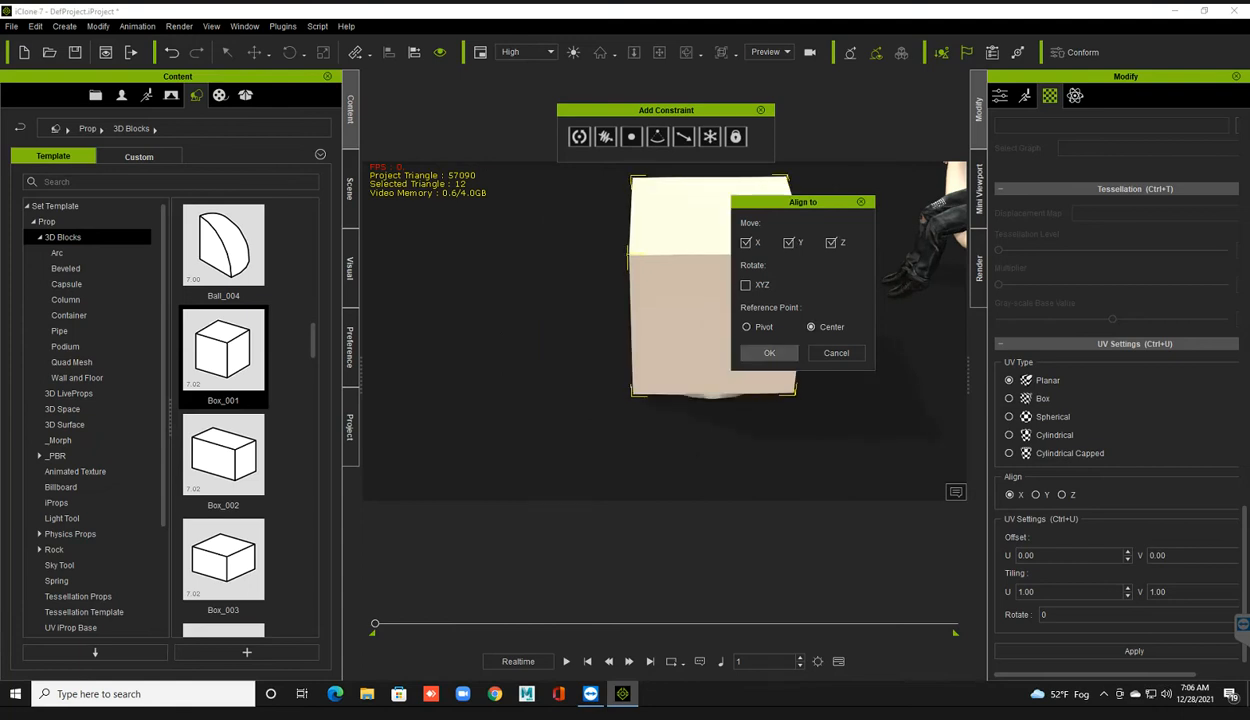
pyautogui.click(747, 327)
pyautogui.click(769, 353)
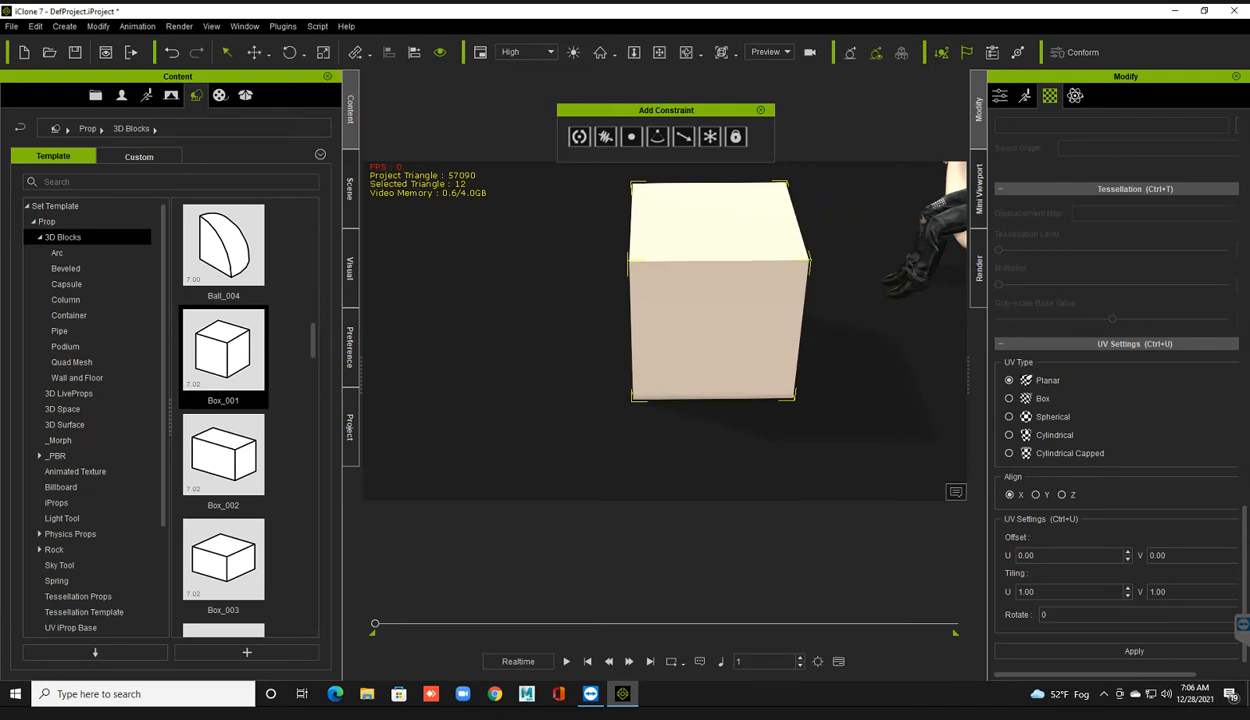
# Step: Move the box along Y to the side of the disc, then flatten and lengthen it into a thin plank
pyautogui.press('w')
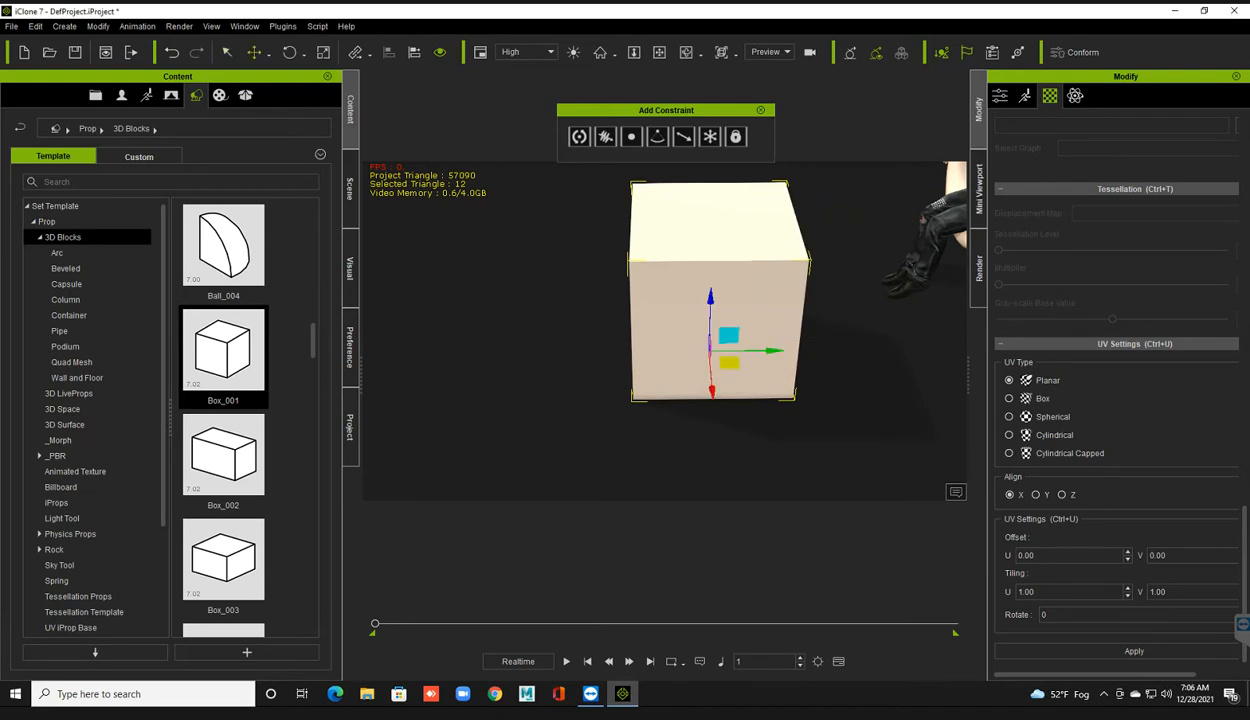
pyautogui.moveTo(770, 351); pyautogui.dragTo(609, 352)
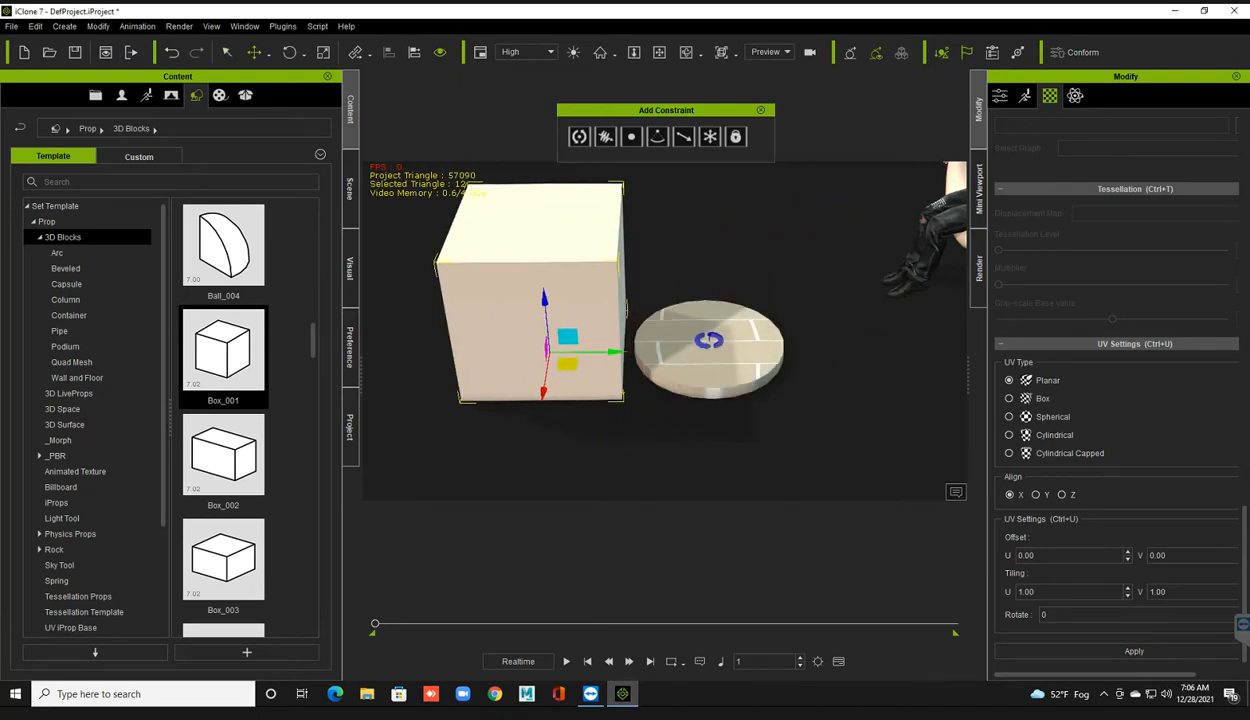
pyautogui.press('r')
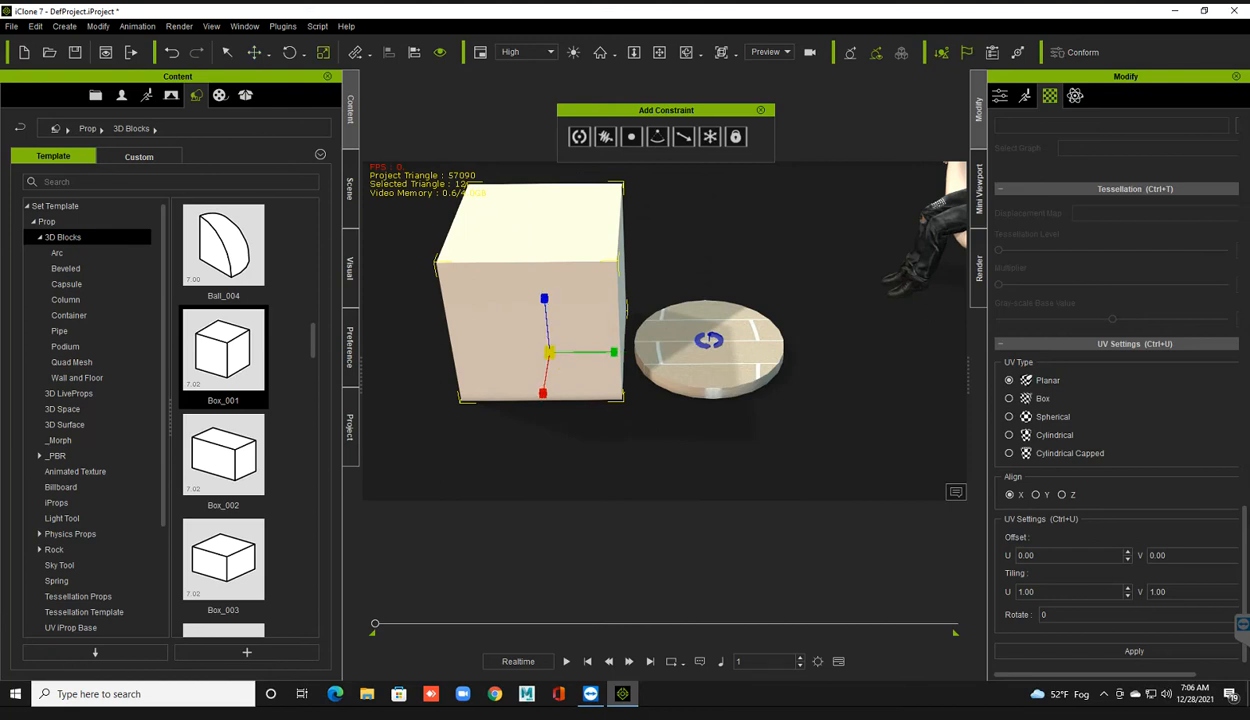
pyautogui.moveTo(544, 298); pyautogui.dragTo(549, 338)
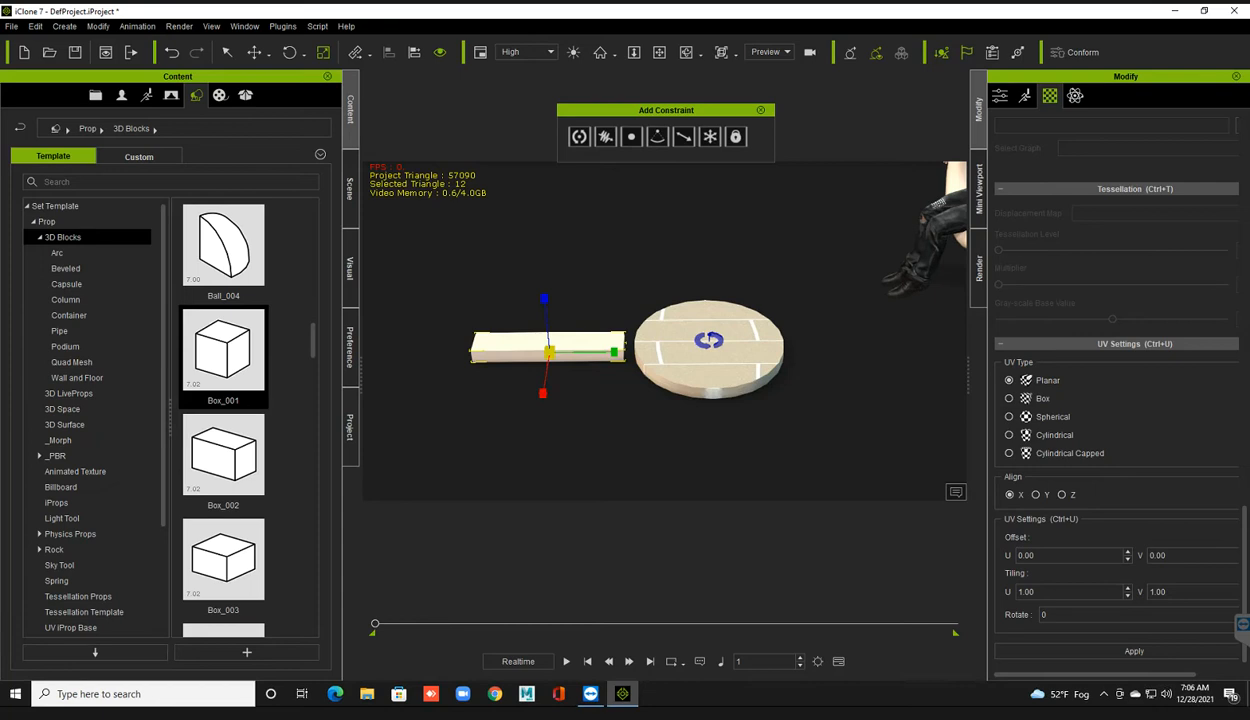
pyautogui.moveTo(544, 299); pyautogui.dragTo(545, 319)
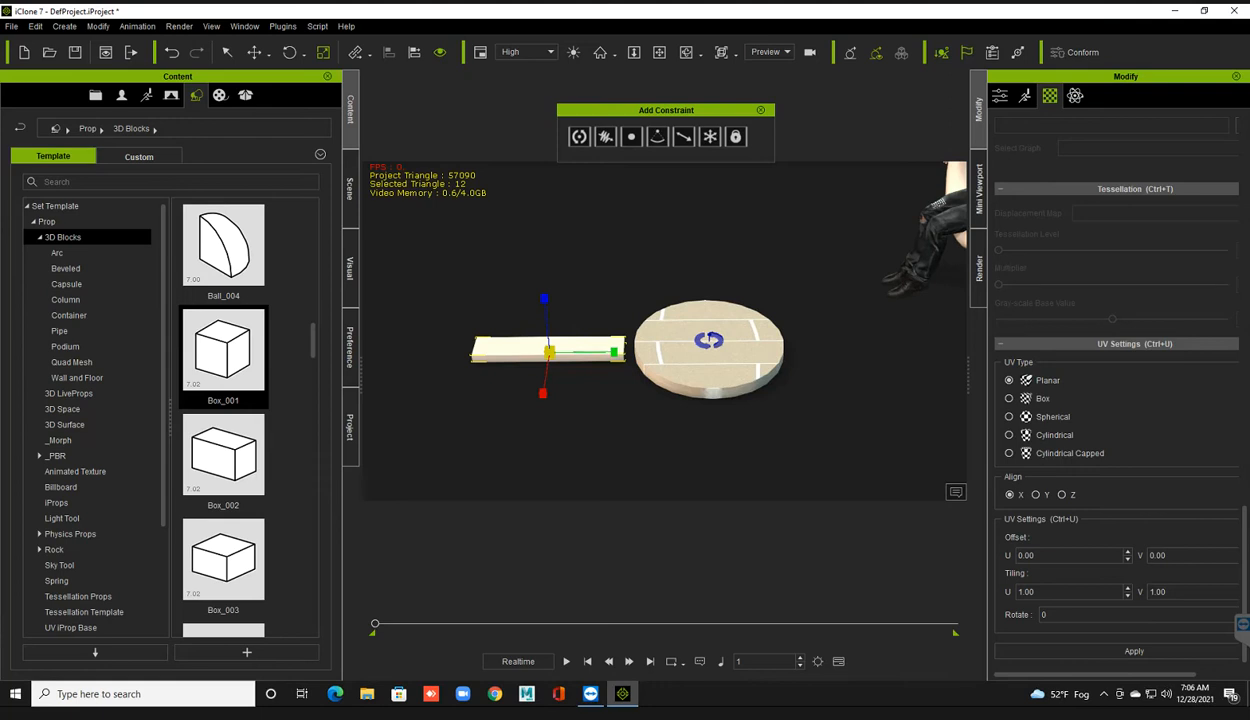
pyautogui.moveTo(614, 352); pyautogui.dragTo(665, 352)
# Step: Raise the plank above the disc and slide it along Y until its end covers the disc's centre
pyautogui.press('w')
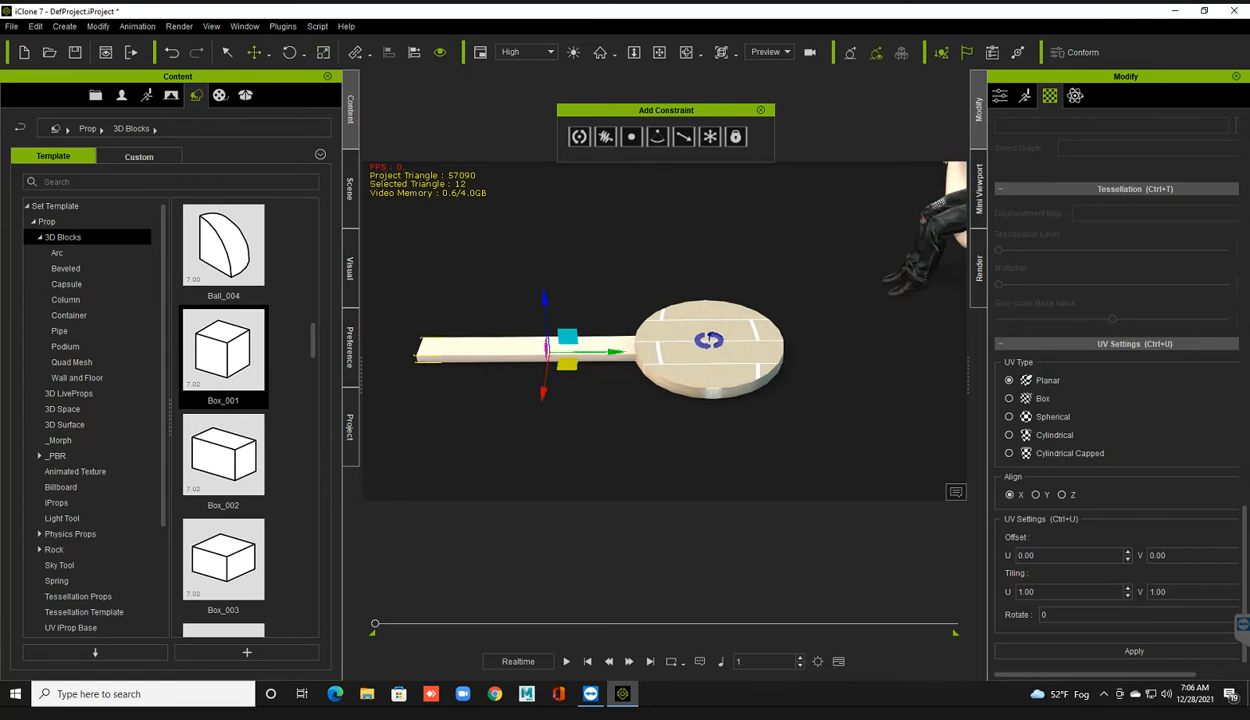
pyautogui.moveTo(544, 300); pyautogui.dragTo(543, 289)
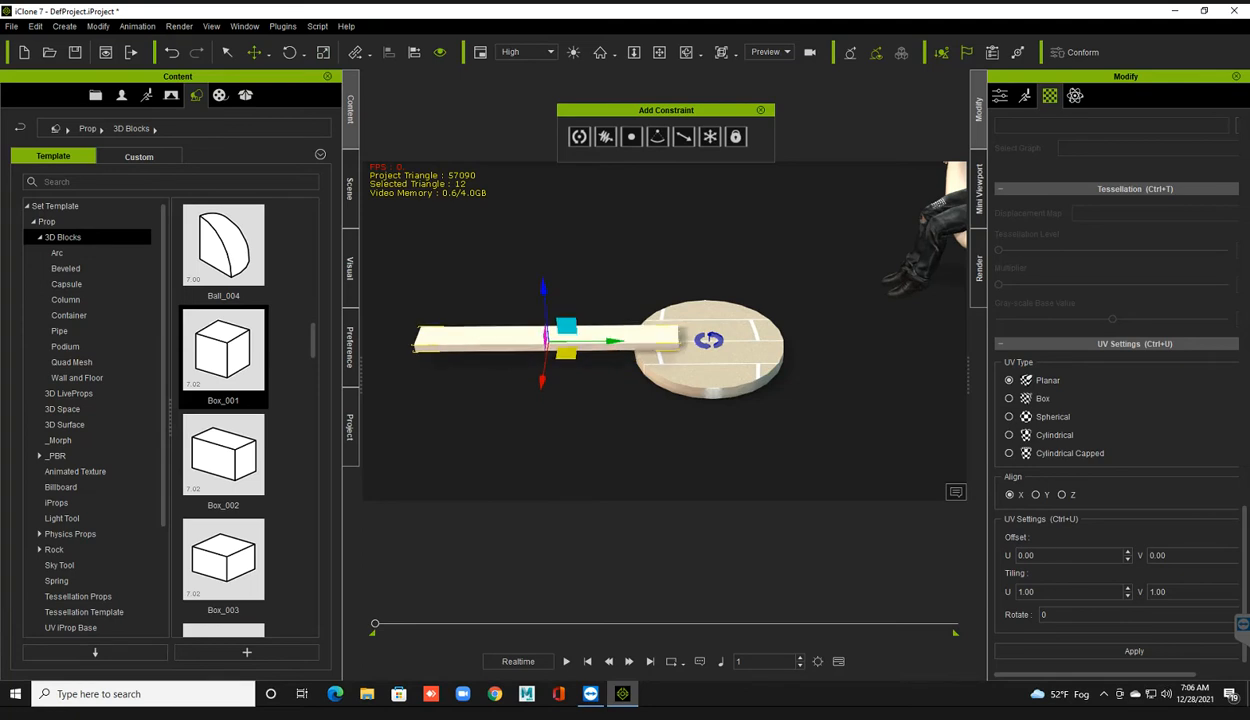
pyautogui.moveTo(709, 340); pyautogui.dragTo(727, 340)
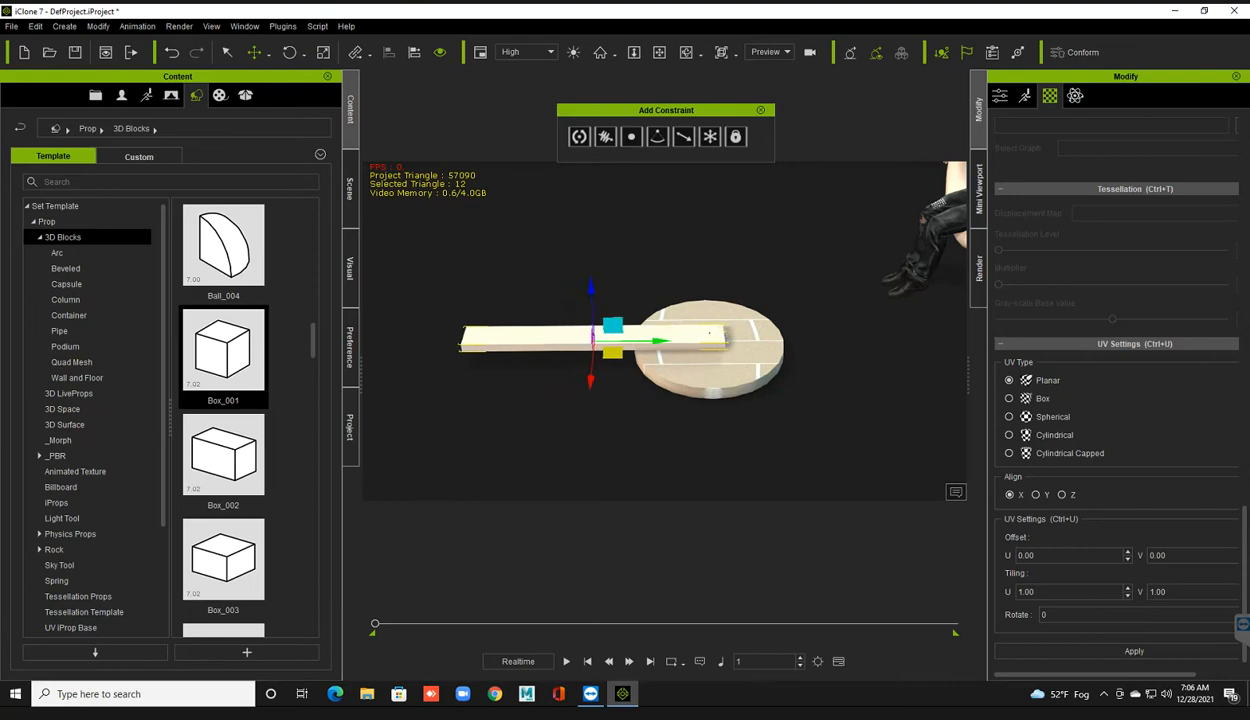
# Step: Scale the plank down further in height so that it becomes a thinner board
pyautogui.scroll(3, 709, 340)
pyautogui.moveTo(709, 340); pyautogui.dragTo(645, 362, button='right')
pyautogui.scroll(3, 712, 371)
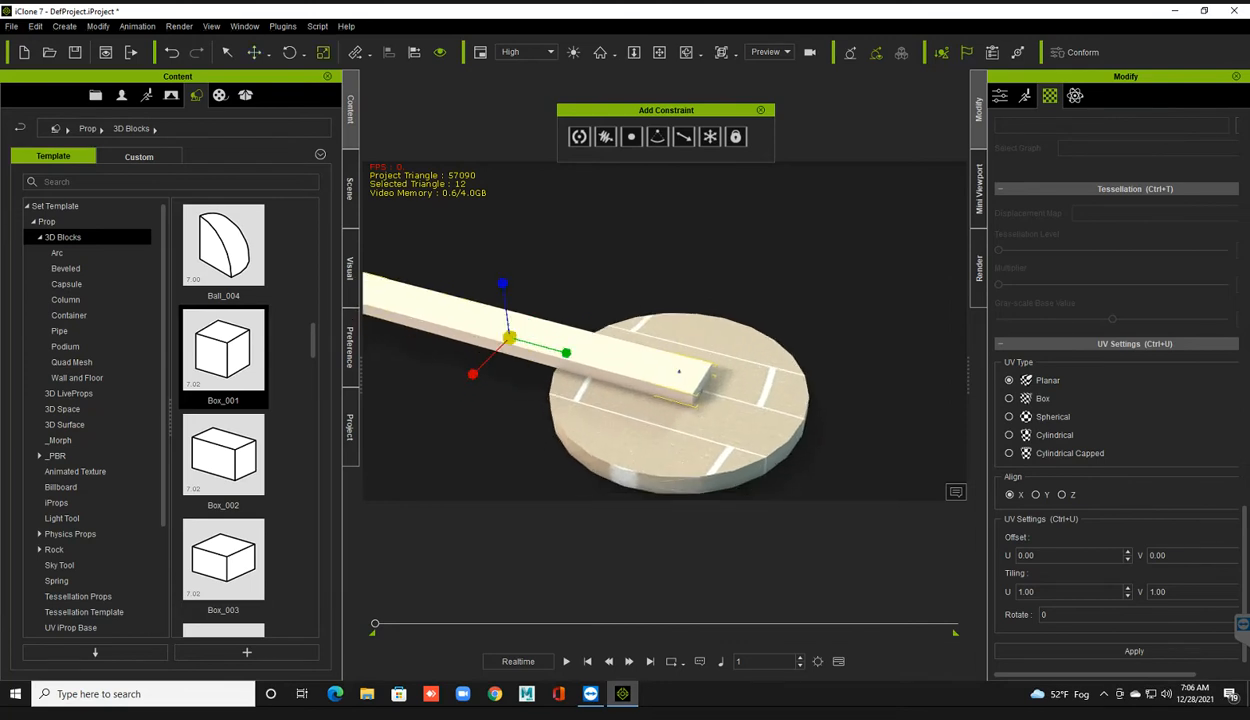
pyautogui.moveTo(502, 284); pyautogui.dragTo(504, 303)
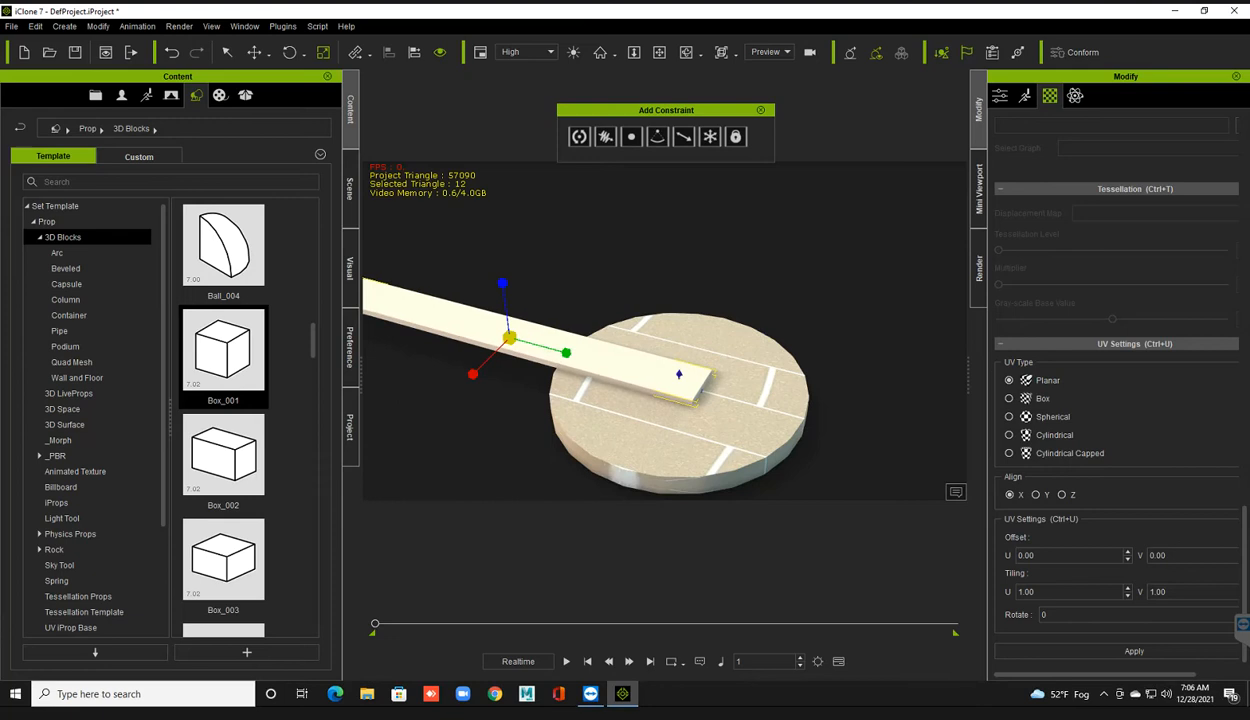
pyautogui.scroll(-3, 600, 350)
pyautogui.moveTo(600, 350); pyautogui.dragTo(647, 308, button='right')
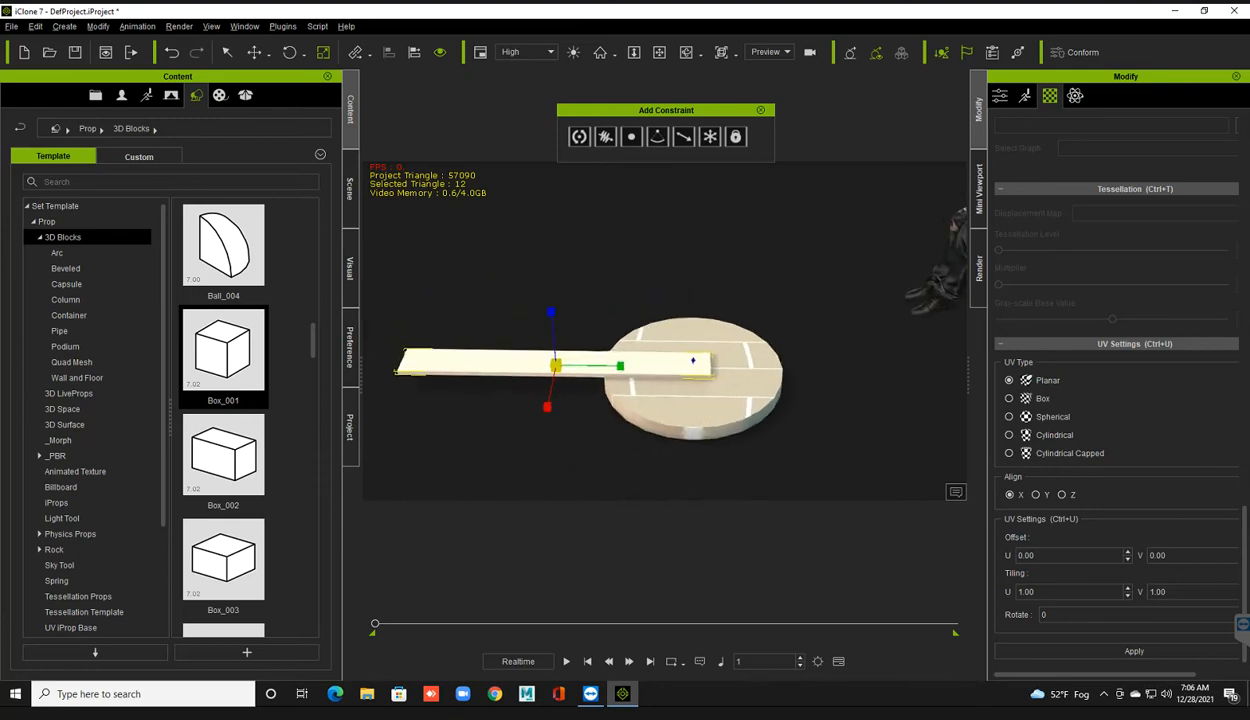
# Step: Duplicate the plank just below the original and slide the copy outward until only the planks' ends overlap
pyautogui.press('w')
pyautogui.keyDown('ctrl'); pyautogui.moveTo(552, 298); pyautogui.dragTo(552, 313); pyautogui.keyUp('ctrl')
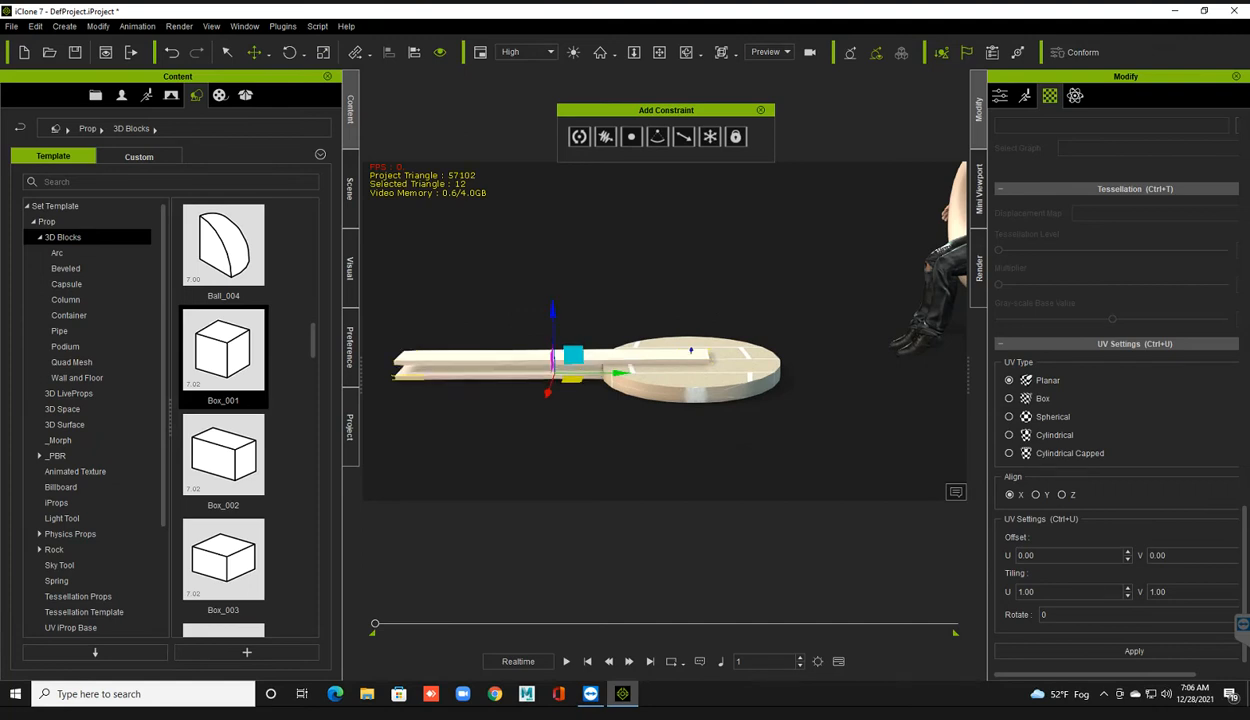
pyautogui.moveTo(620, 372); pyautogui.dragTo(376, 374)
pyautogui.moveTo(540, 390); pyautogui.dragTo(648, 372, button='middle')
pyautogui.scroll(1, 648, 372)
pyautogui.moveTo(648, 372); pyautogui.dragTo(648, 344, button='right')
# Step: Play the simulation, return to the first frame, and inspect the upper plank's end over the disc's centre
pyautogui.press('space')
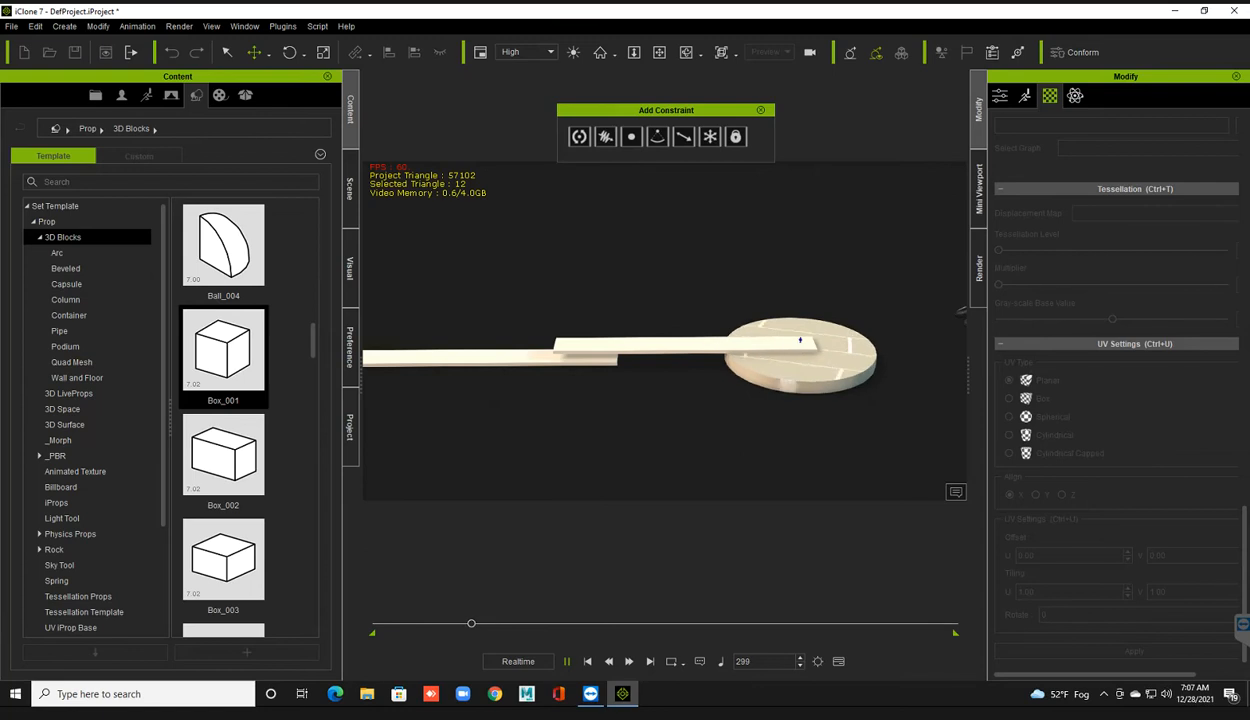
pyautogui.click(587, 661)
pyautogui.scroll(4, 665, 340)
pyautogui.scroll(1, 665, 340)
pyautogui.moveTo(665, 340); pyautogui.dragTo(460, 335, button='middle')
pyautogui.scroll(3, 665, 340)
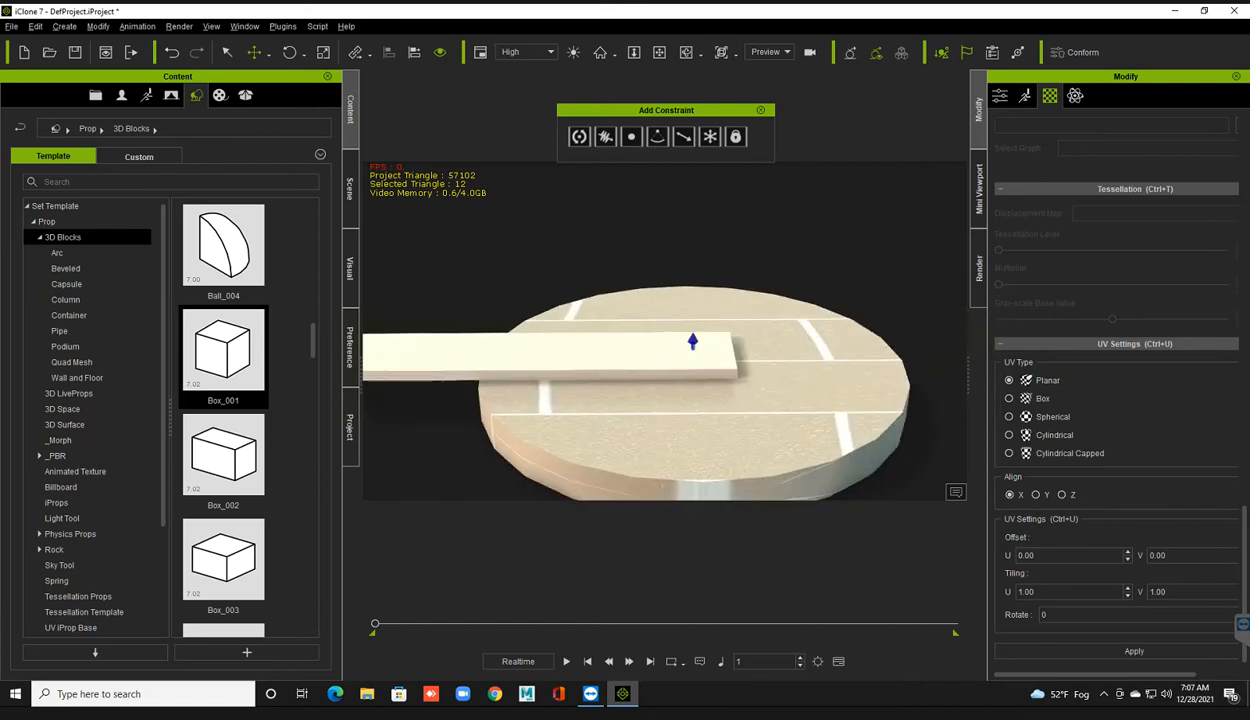
pyautogui.moveTo(665, 340); pyautogui.dragTo(668, 372, button='right')
pyautogui.scroll(-3, 665, 340)
pyautogui.moveTo(665, 340); pyautogui.dragTo(827, 299, button='middle')
# Step: Add a hinge constraint to the upper plank at the disc's centre and set its X-axis rotation limit to Free
pyautogui.click(640, 340)
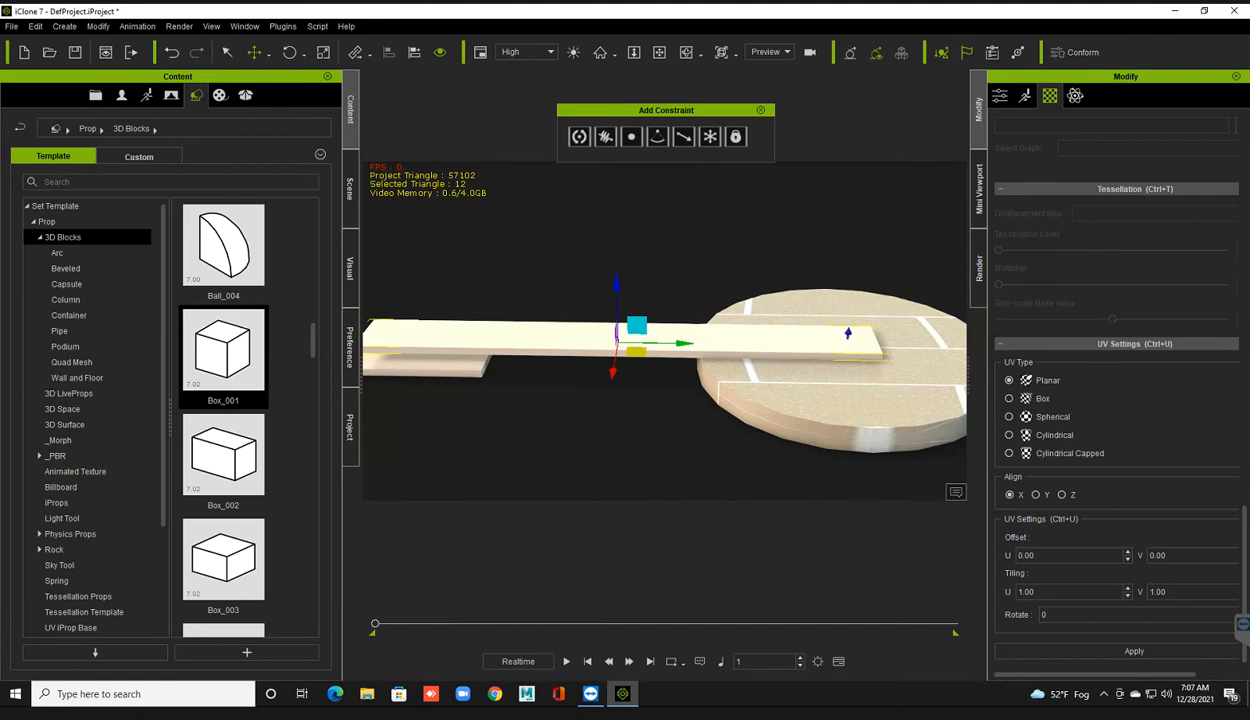
pyautogui.click(579, 137)
pyautogui.click(847, 333)
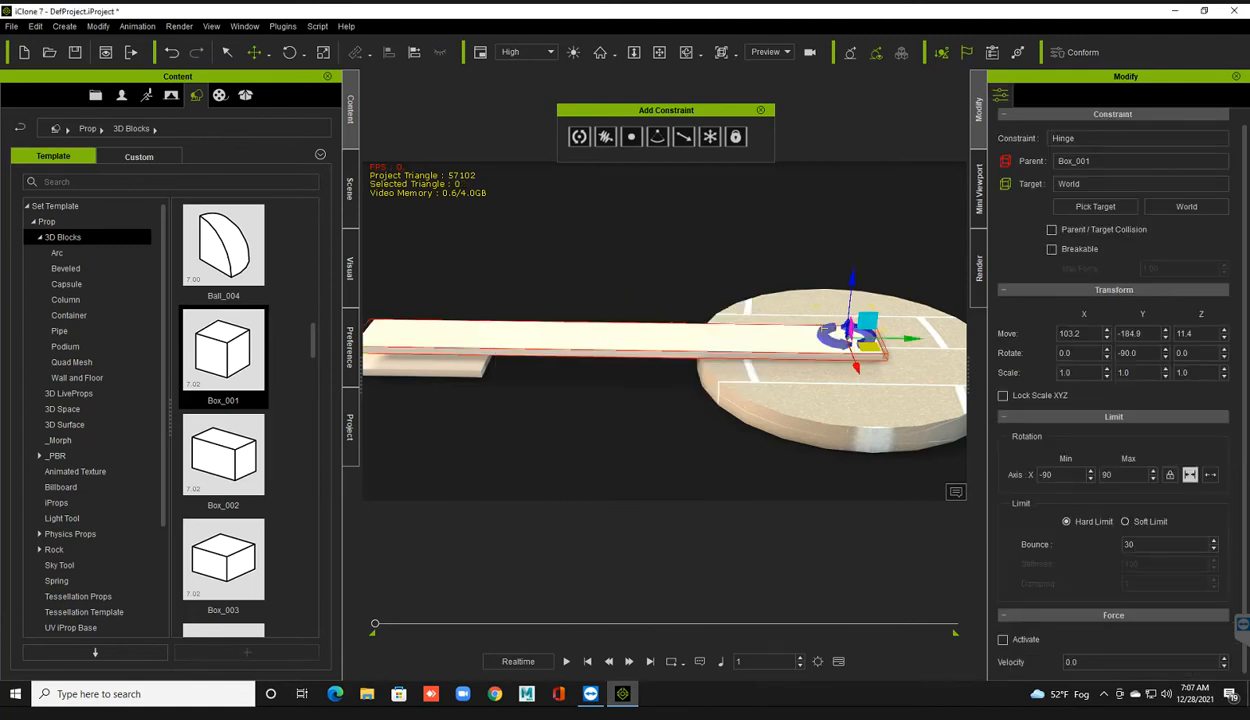
pyautogui.click(1210, 474)
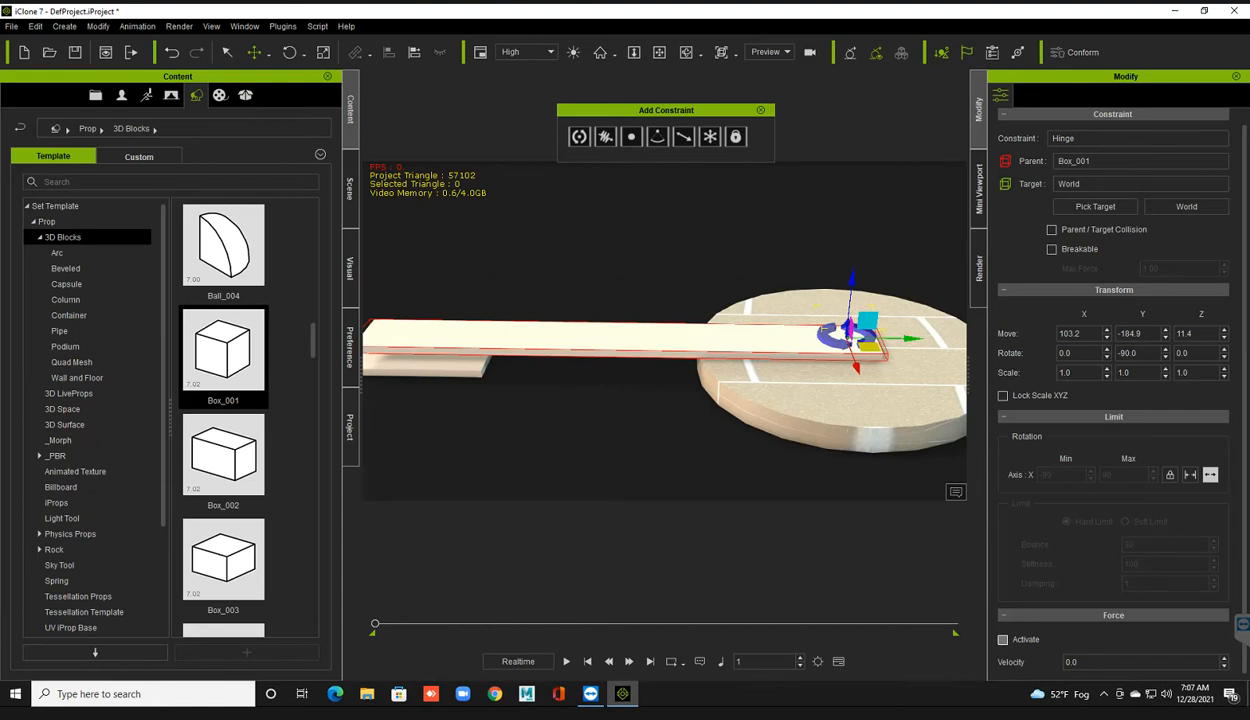
# Step: Raise the upper plank slightly to leave more clearance above the disc and the lower plank
pyautogui.scroll(-3, 665, 331)
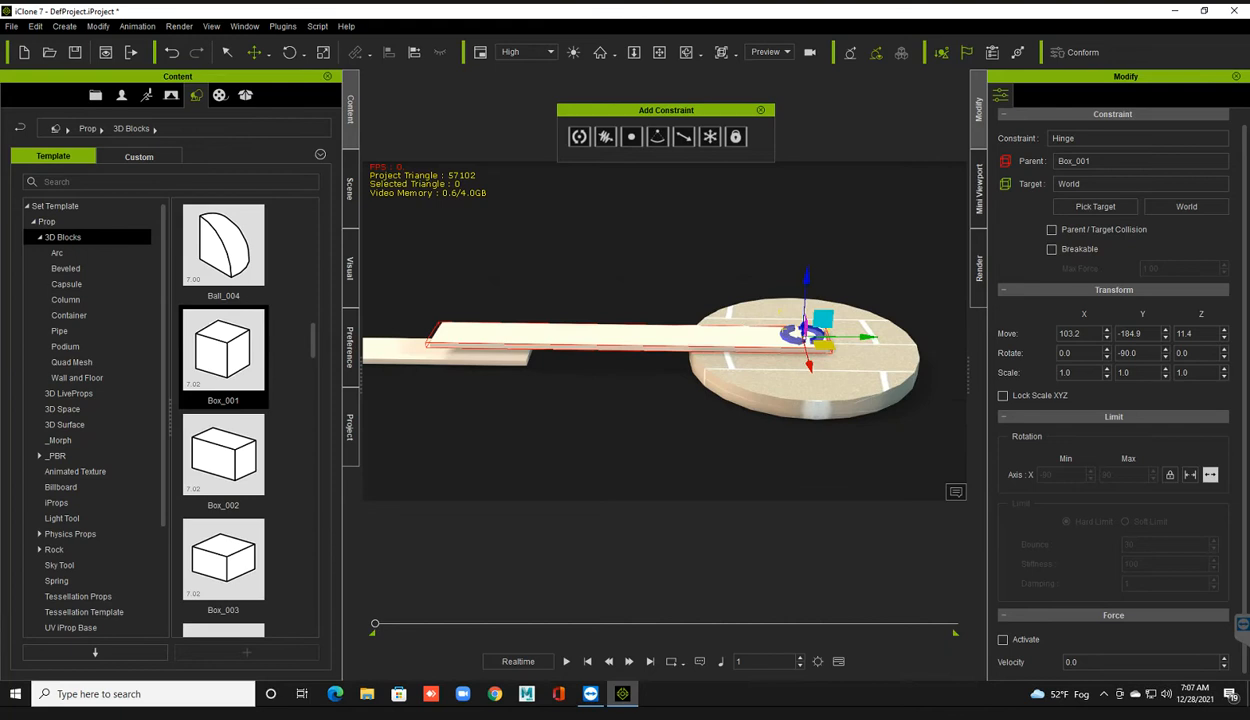
pyautogui.click(620, 338)
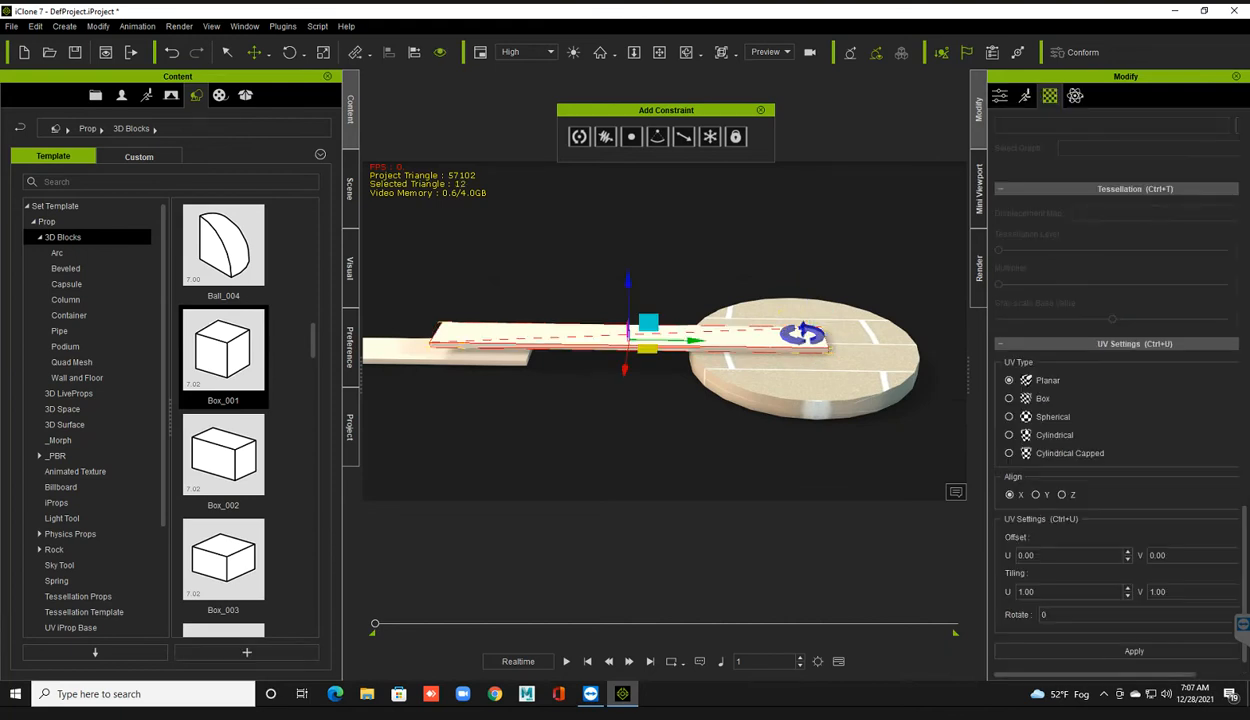
pyautogui.moveTo(628, 282); pyautogui.dragTo(628, 279)
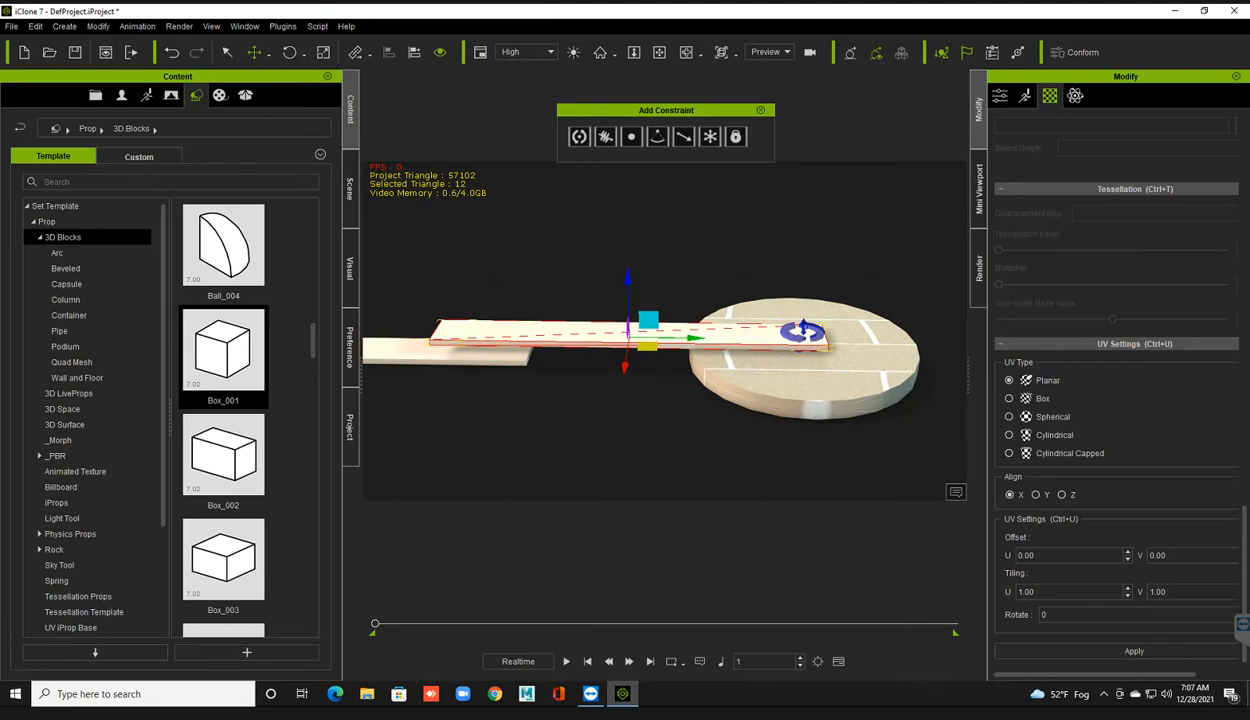
pyautogui.click(350, 187)
pyautogui.click(76, 261)
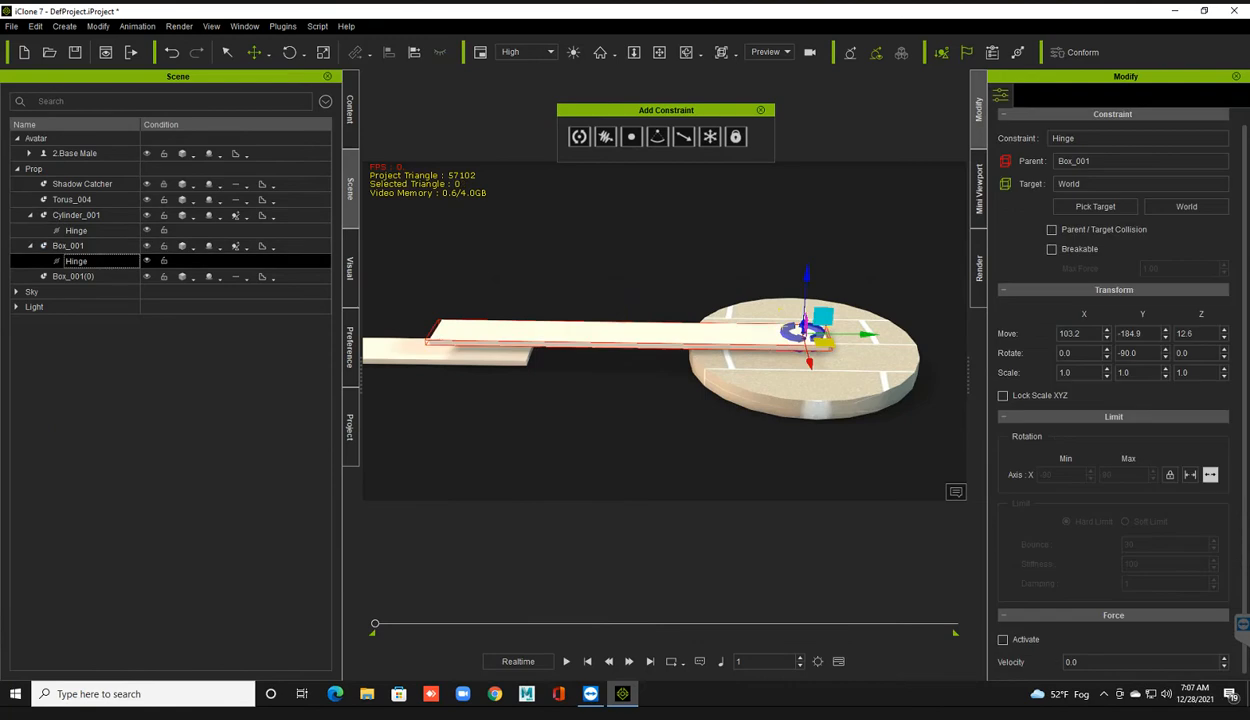
pyautogui.scroll(2, 664, 331)
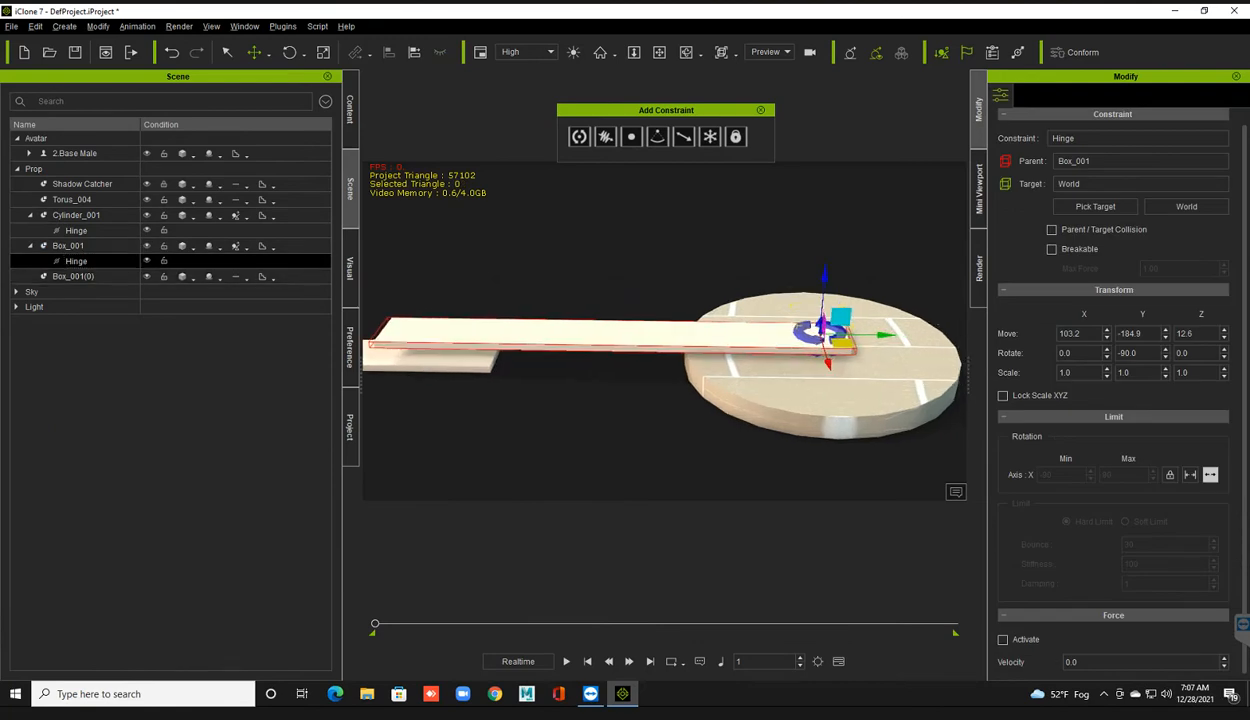
pyautogui.moveTo(664, 331); pyautogui.dragTo(619, 325, button='middle')
pyautogui.click(1095, 207)
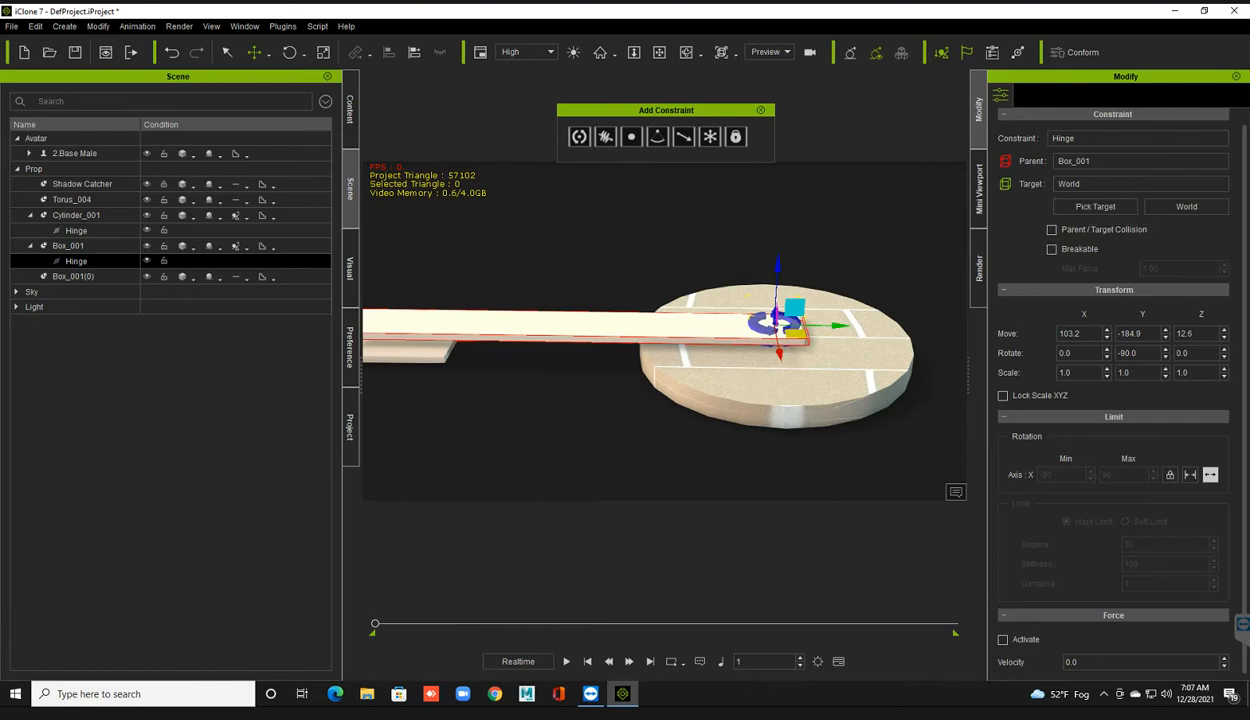
pyautogui.scroll(-3, 948, 290)
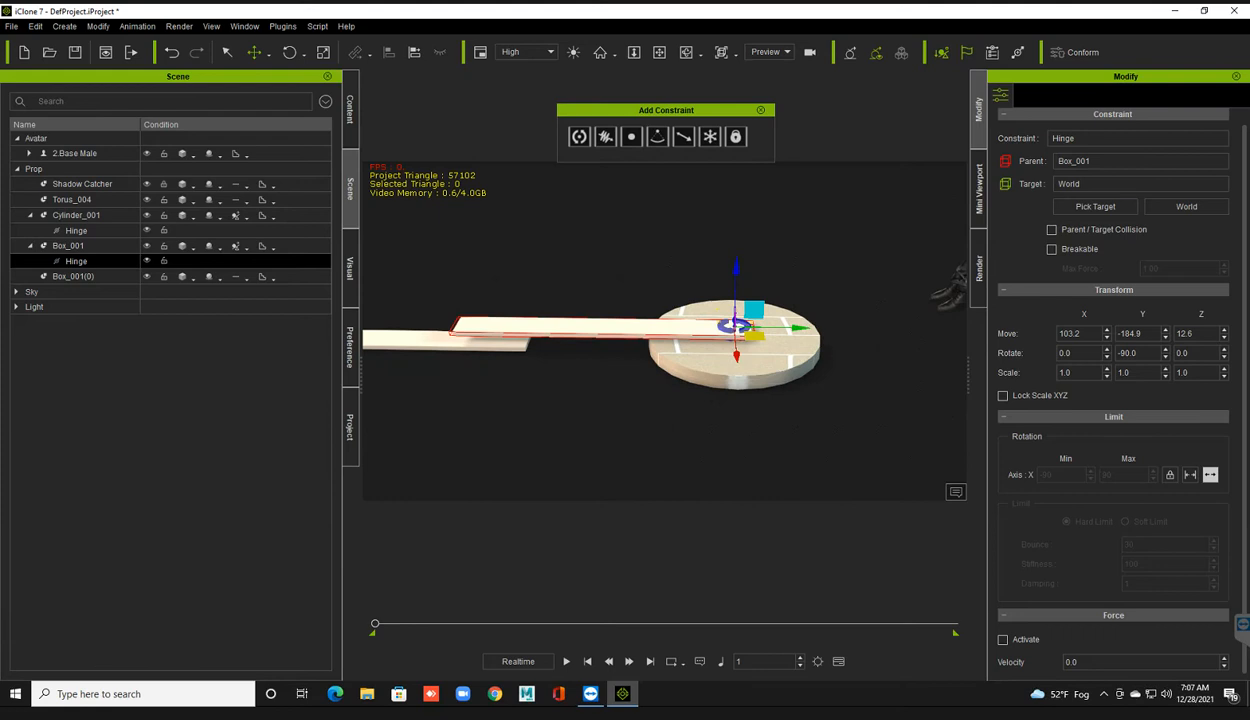
pyautogui.scroll(-3, 665, 330)
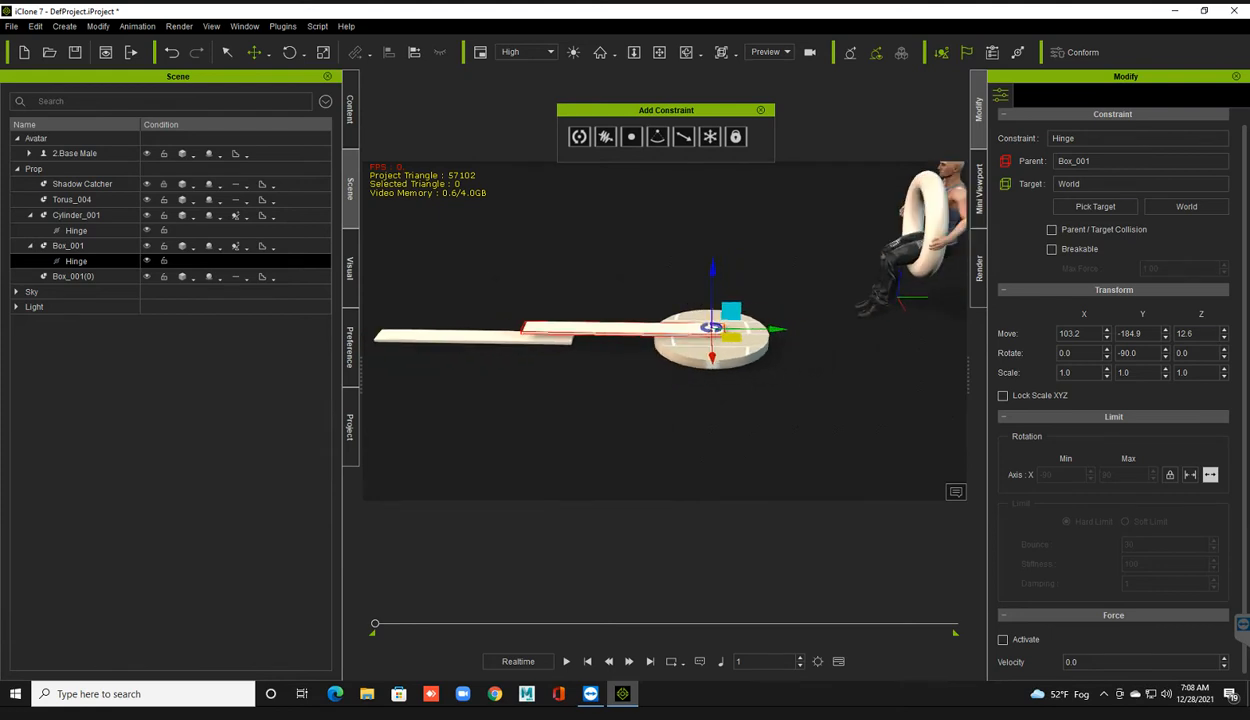
pyautogui.press('q')
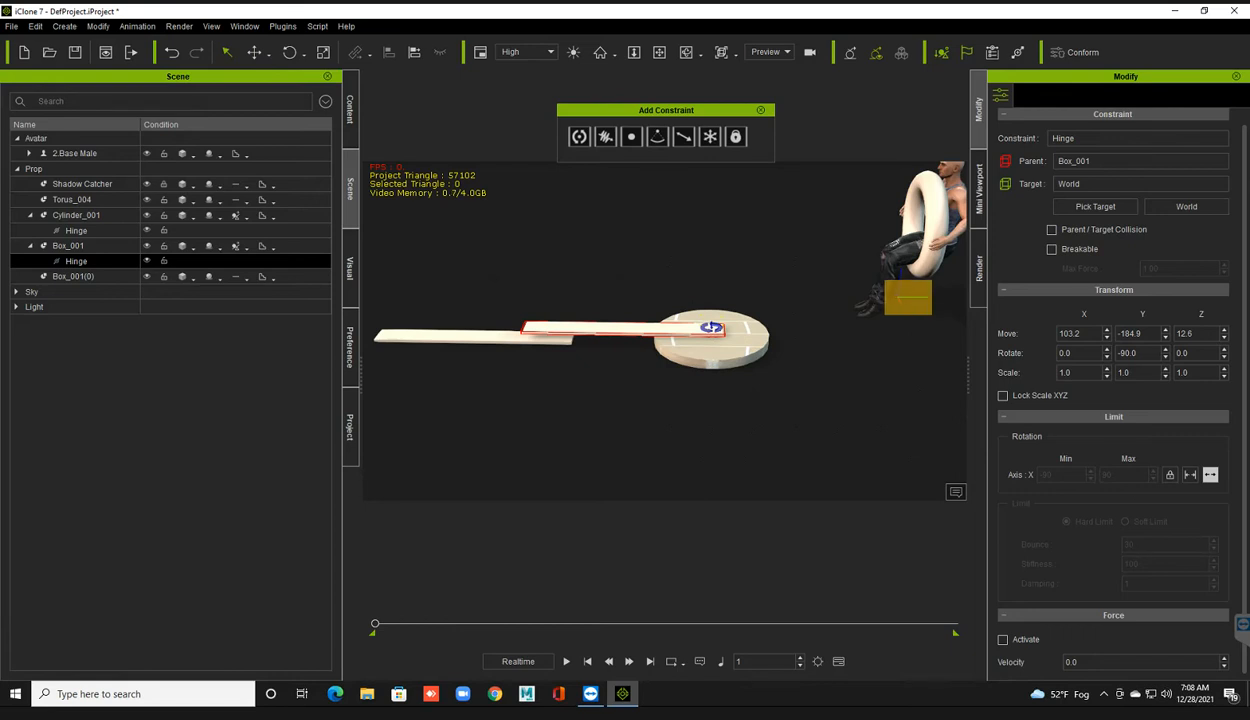
pyautogui.press('Escape')
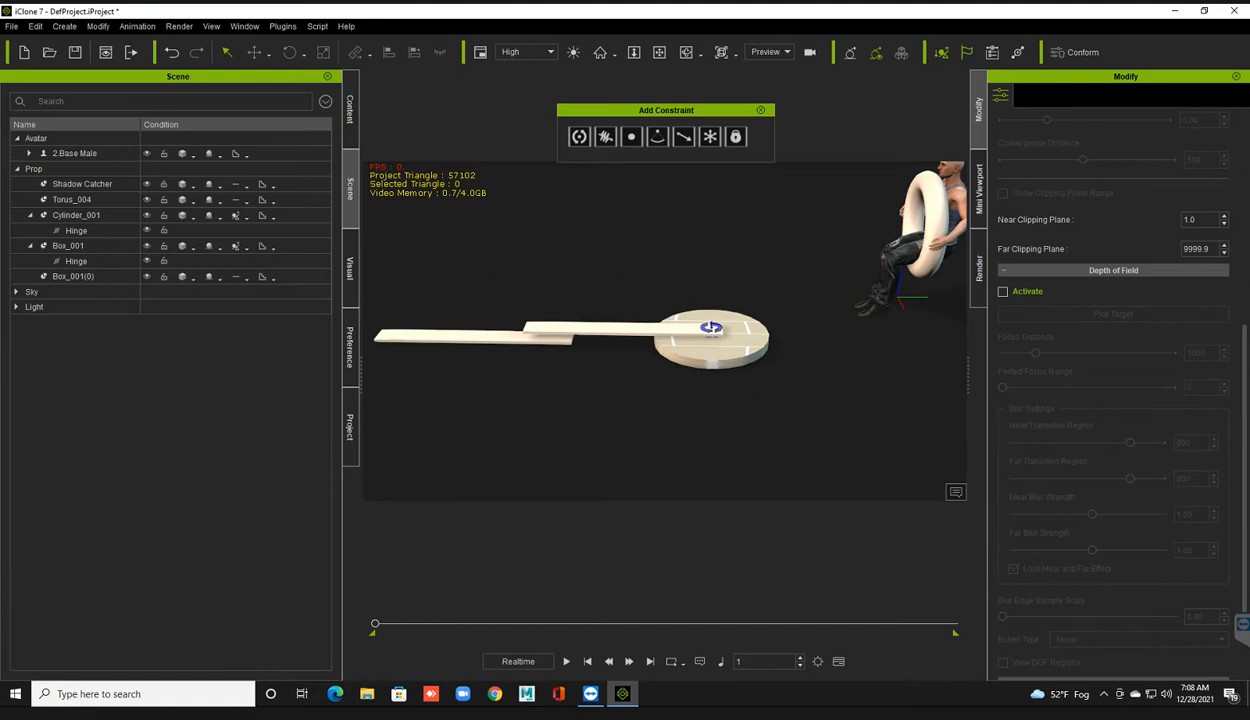
# Step: Set the disc, Cylinder_001, as the target of the upper plank's hinge constraint
pyautogui.click(77, 261)
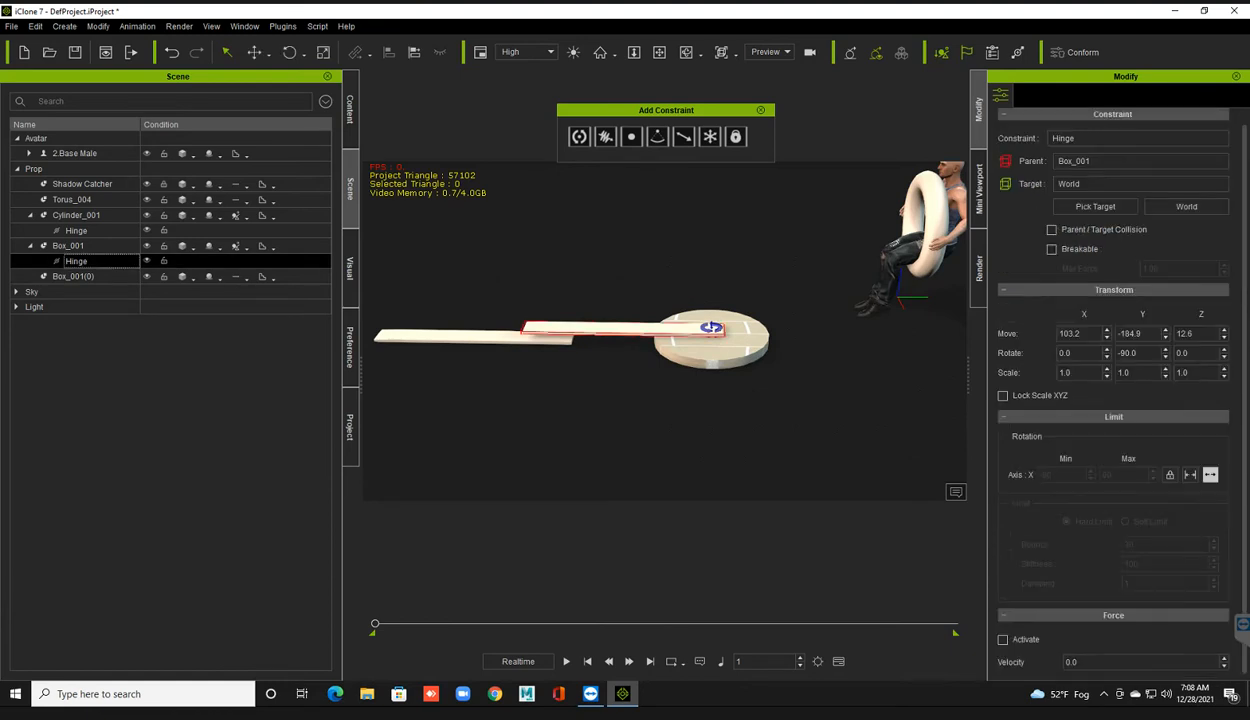
pyautogui.scroll(2, 665, 331)
pyautogui.scroll(2, 637, 356)
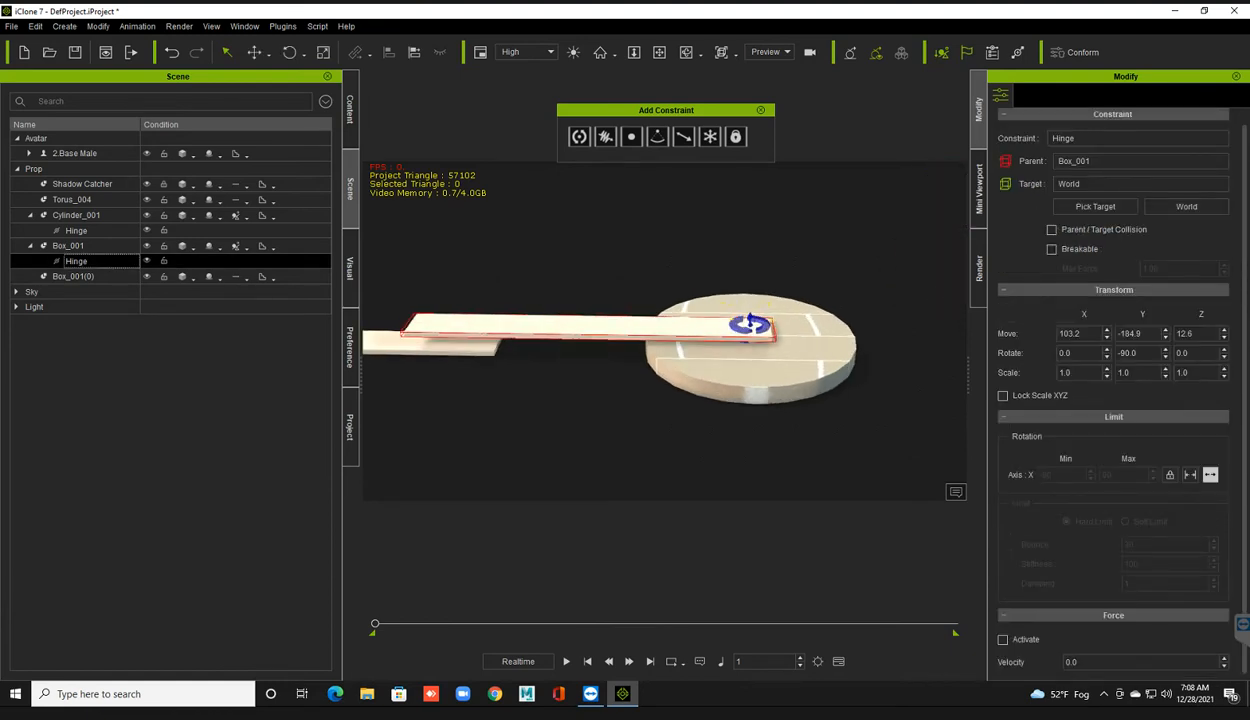
pyautogui.scroll(2, 665, 331)
pyautogui.moveTo(700, 335); pyautogui.dragTo(624, 341, button='middle')
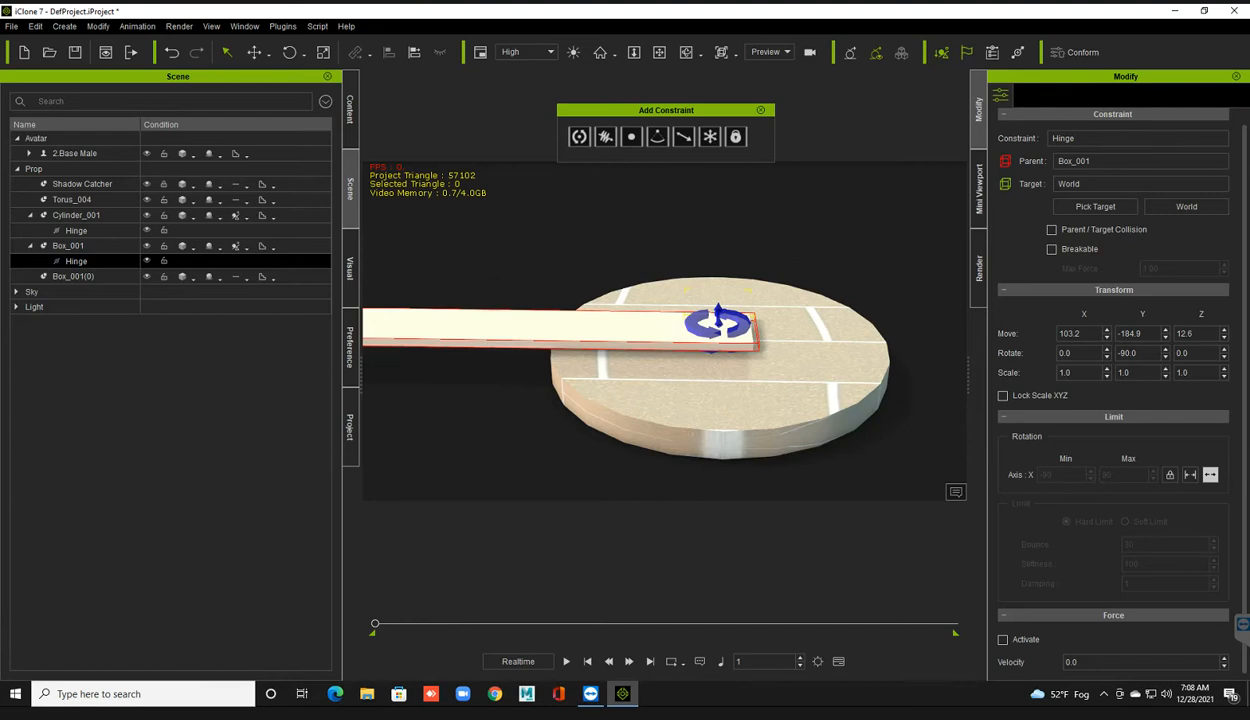
pyautogui.click(1095, 207)
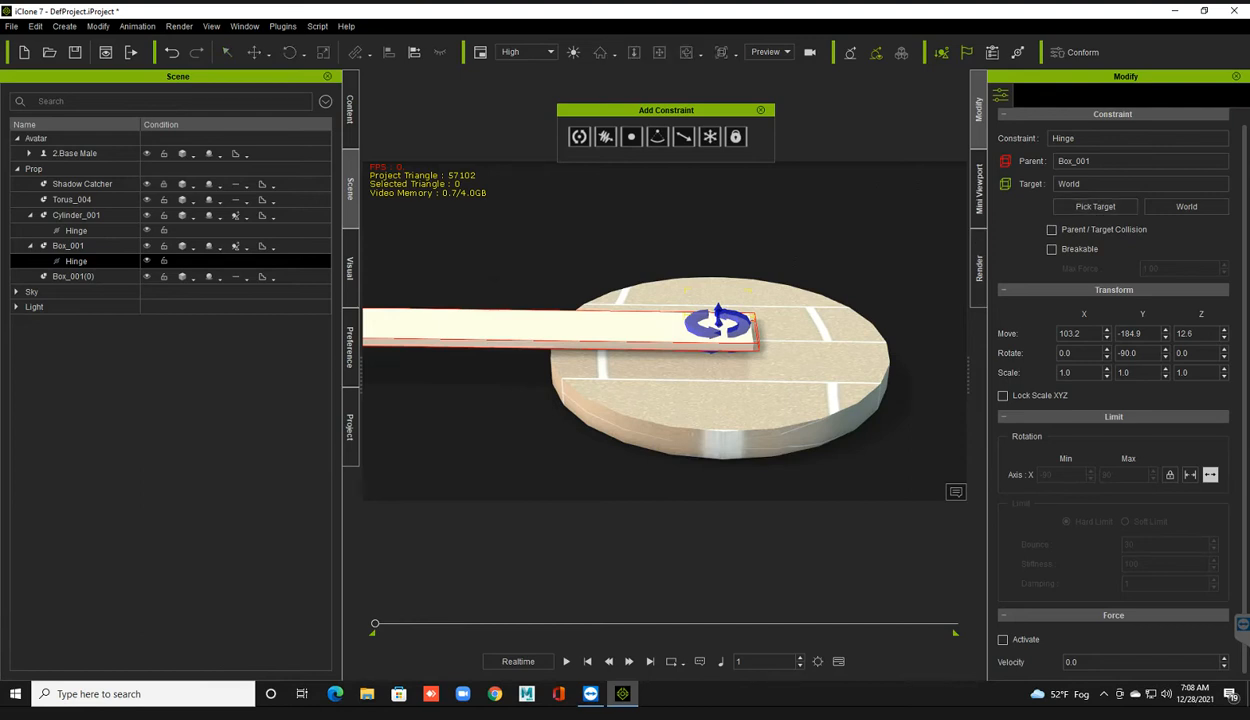
pyautogui.scroll(1, 665, 331)
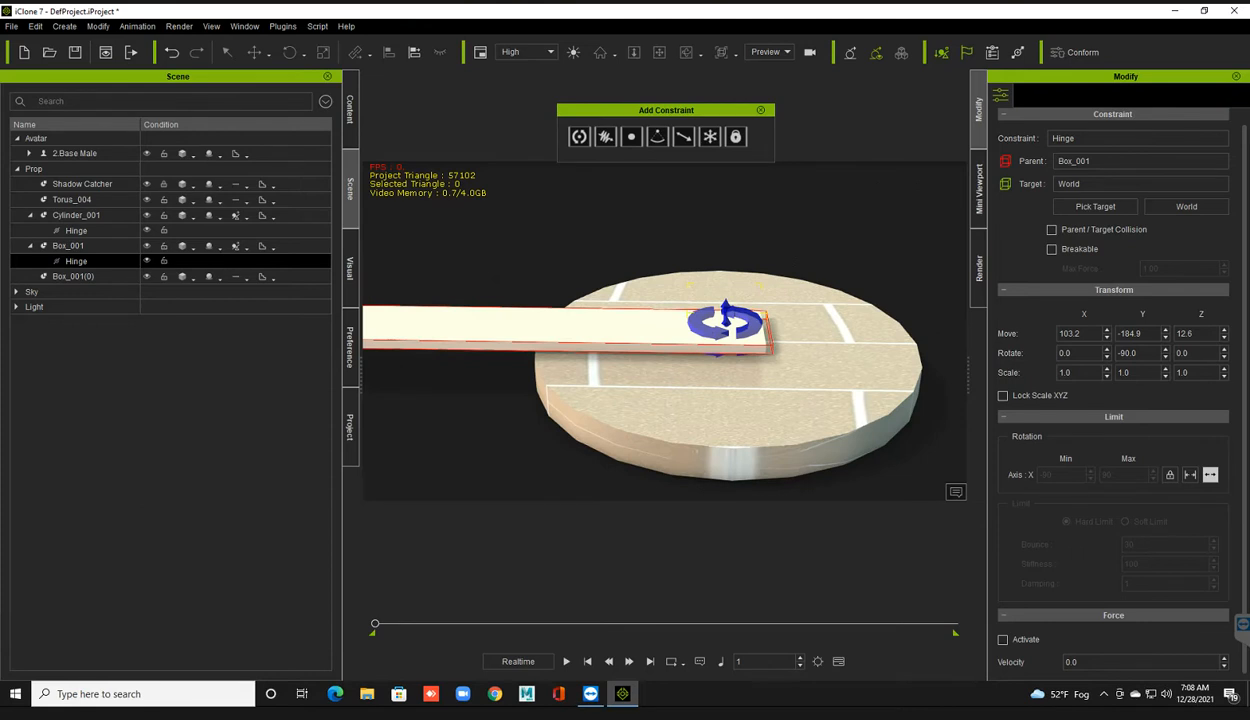
pyautogui.click(728, 405)
# Step: Play the simulation to check how the upper plank behaves on the spinning disc and return to the first frame
pyautogui.scroll(-6, 728, 405)
pyautogui.moveTo(728, 405); pyautogui.dragTo(741, 411, button='middle')
pyautogui.press('space')
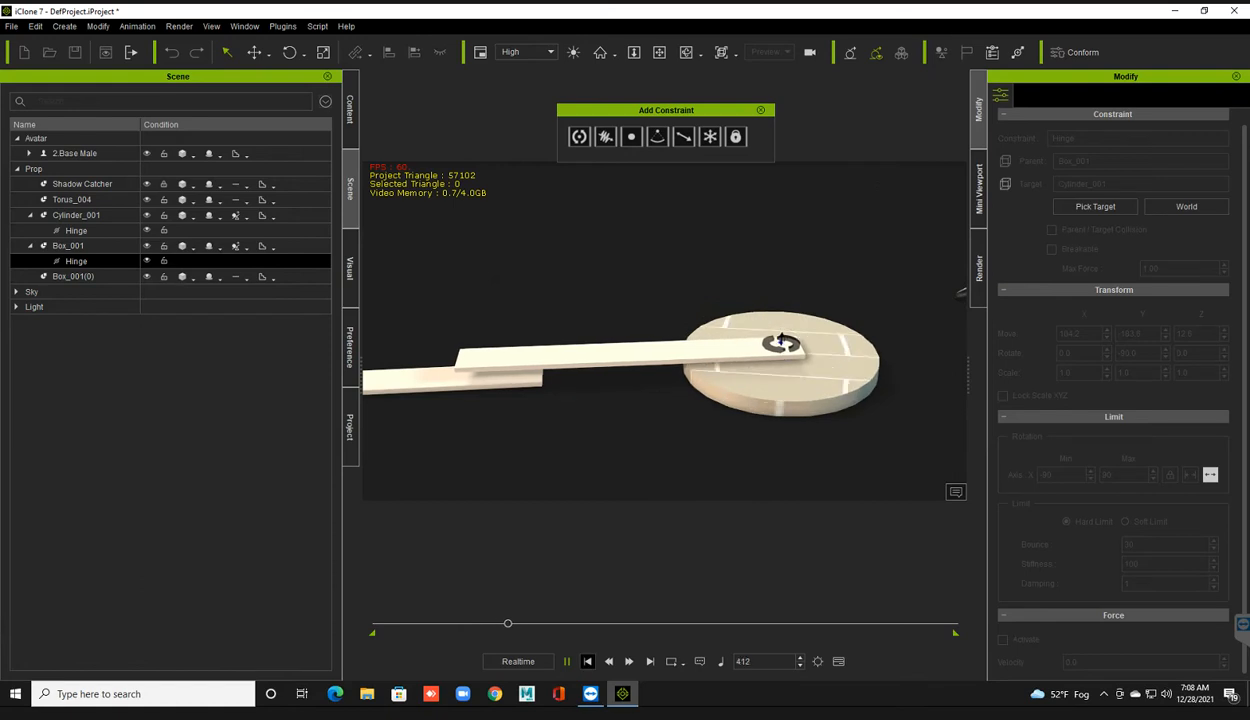
pyautogui.press('space')
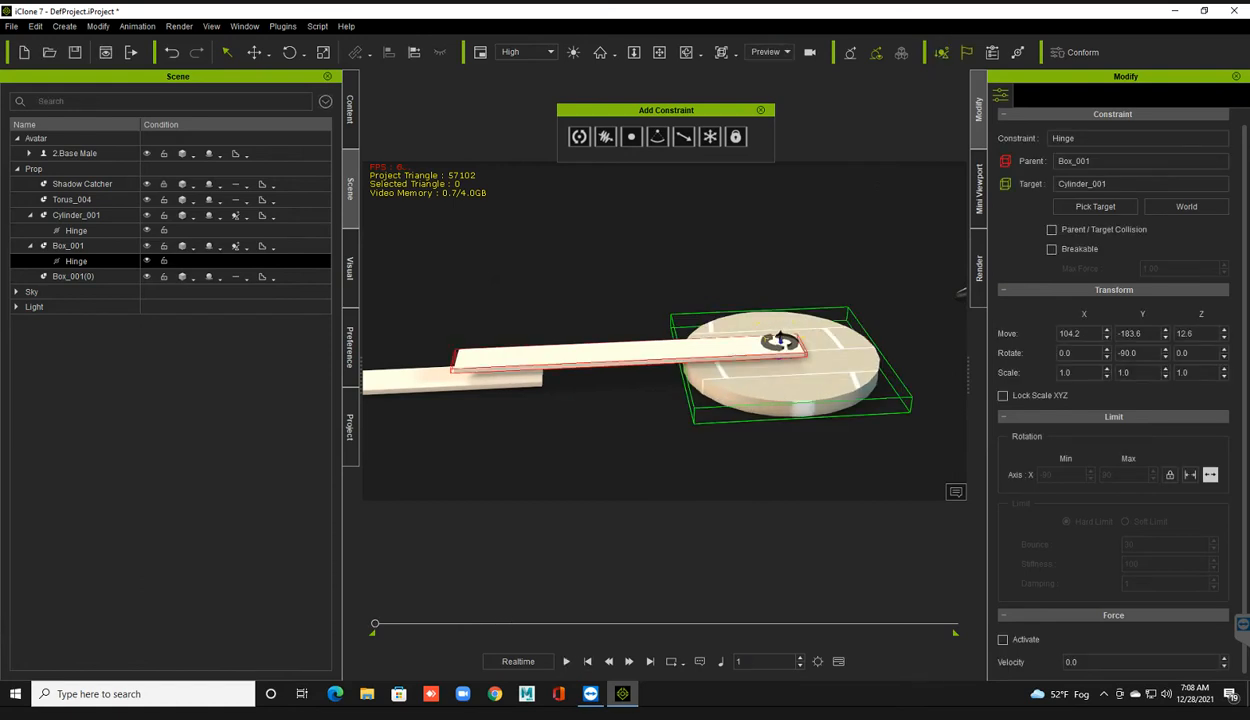
# Step: Try driving the upper plank's hinge with an activated force at velocity 5 and play the simulation
pyautogui.click(1003, 640)
pyautogui.doubleClick(1072, 662)
pyautogui.press('space')
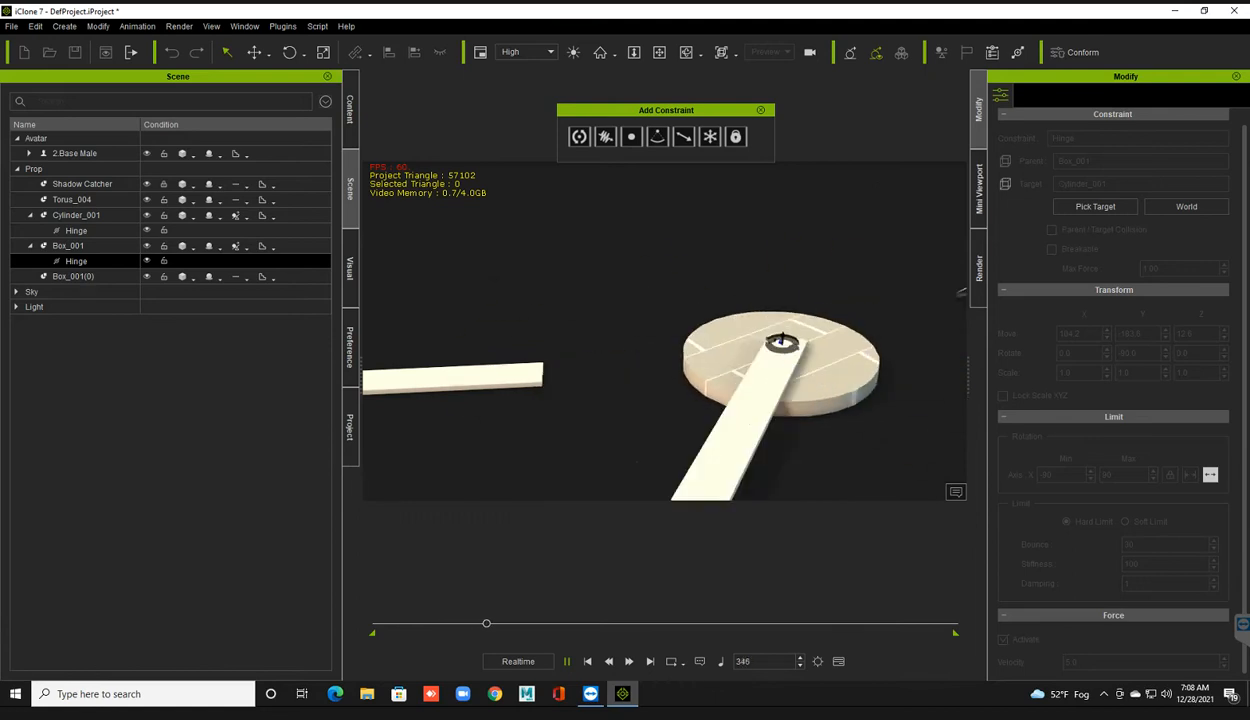
pyautogui.press('Home')
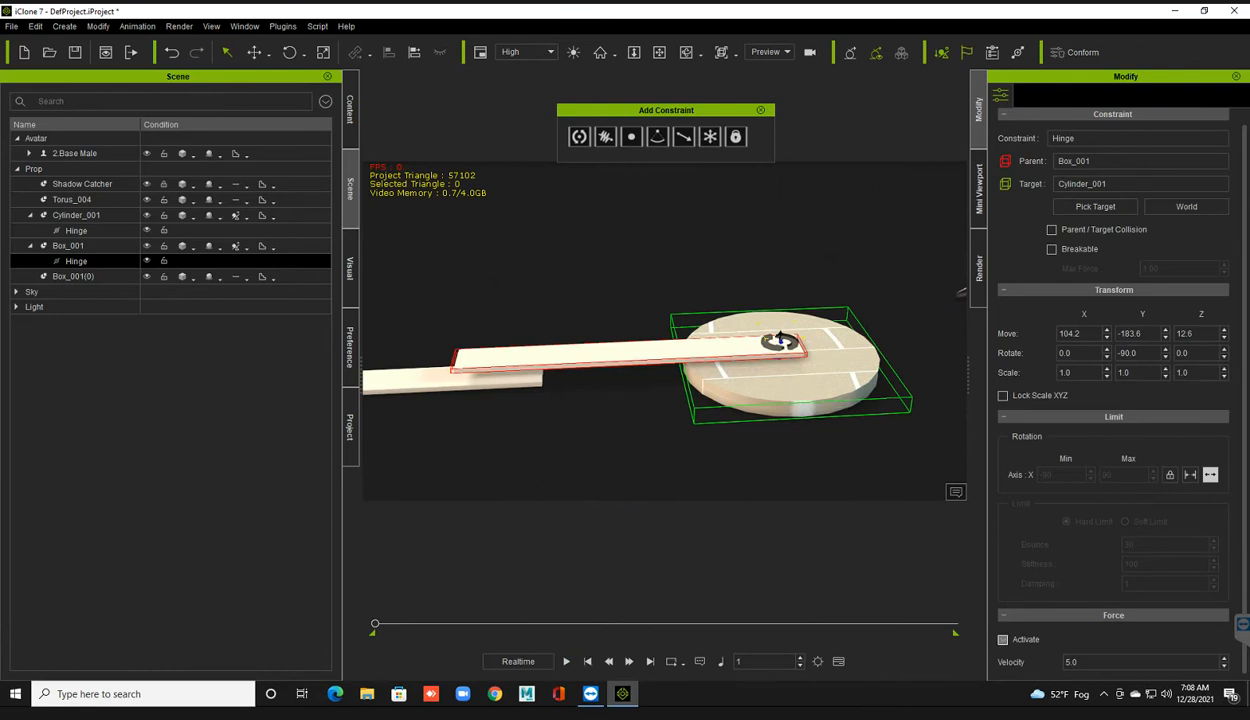
# Step: Replay the simulation with the upper plank hinge's force deactivated, viewing the disc more closely, and return to the first frame
pyautogui.press('space')
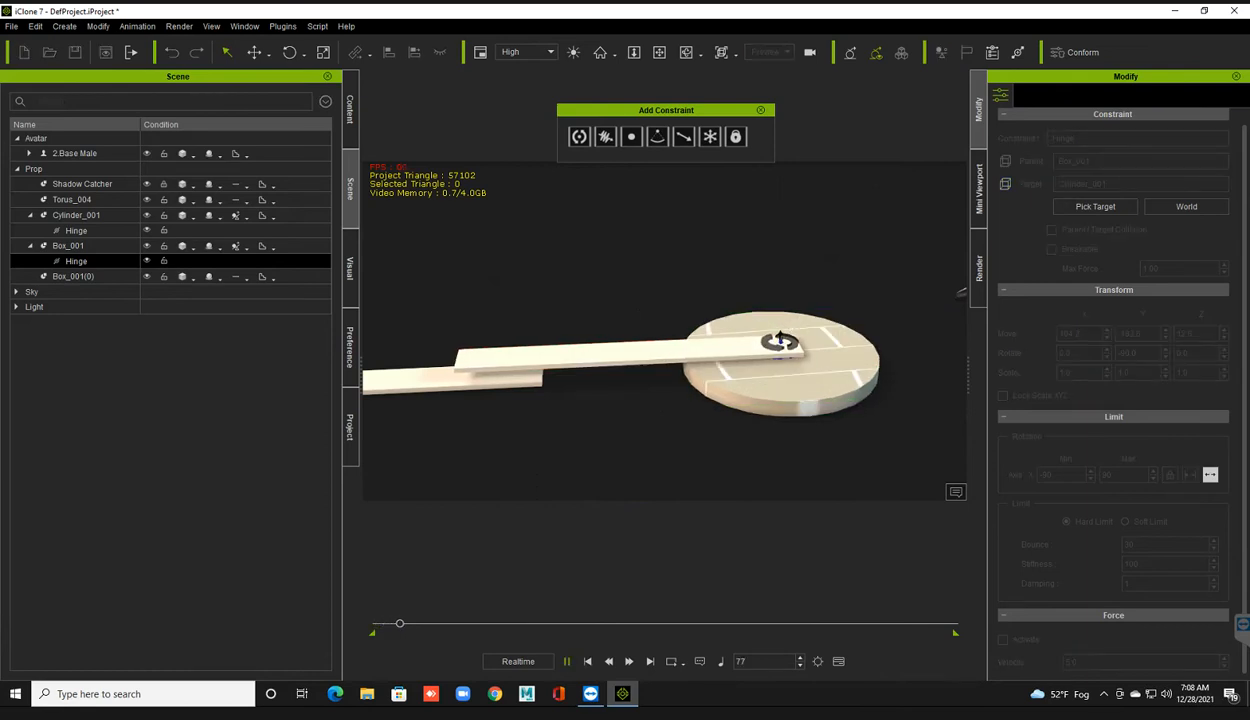
pyautogui.scroll(3, 665, 335)
pyautogui.moveTo(665, 335)
pyautogui.mouseDown(button='right')
pyautogui.moveTo(715, 345)
pyautogui.moveTo(650, 315)
pyautogui.mouseUp(button='right')
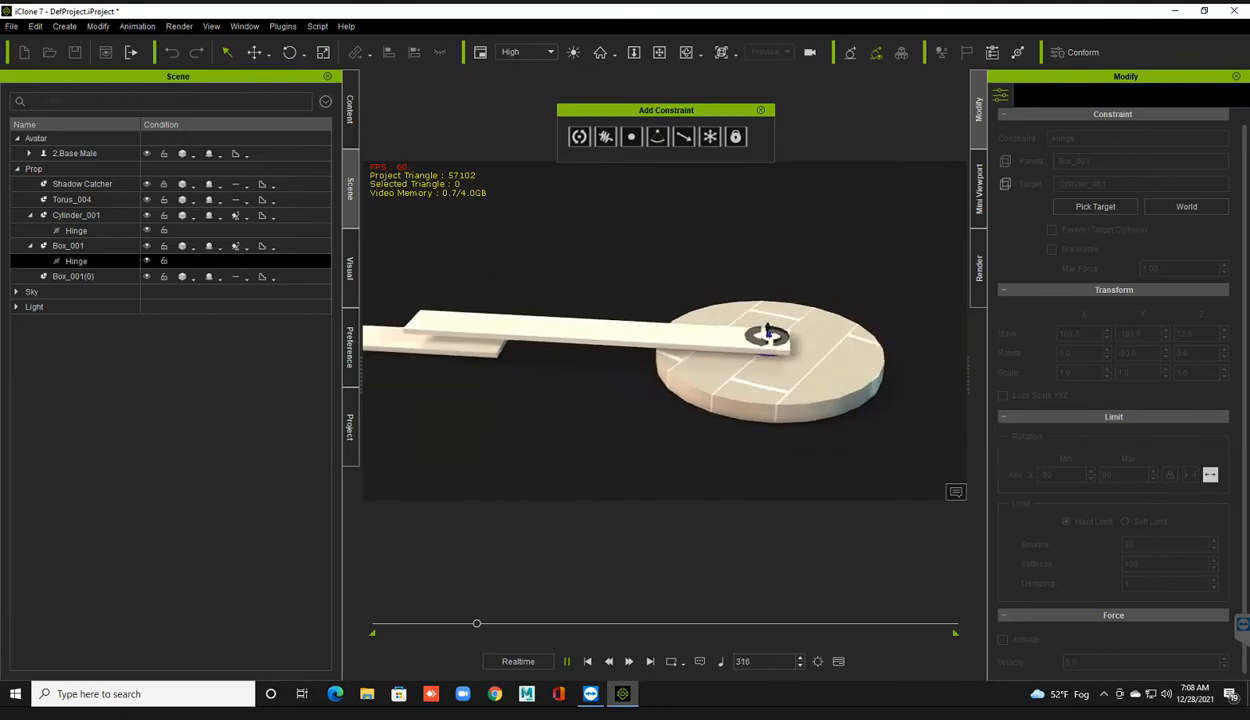
pyautogui.click(588, 661)
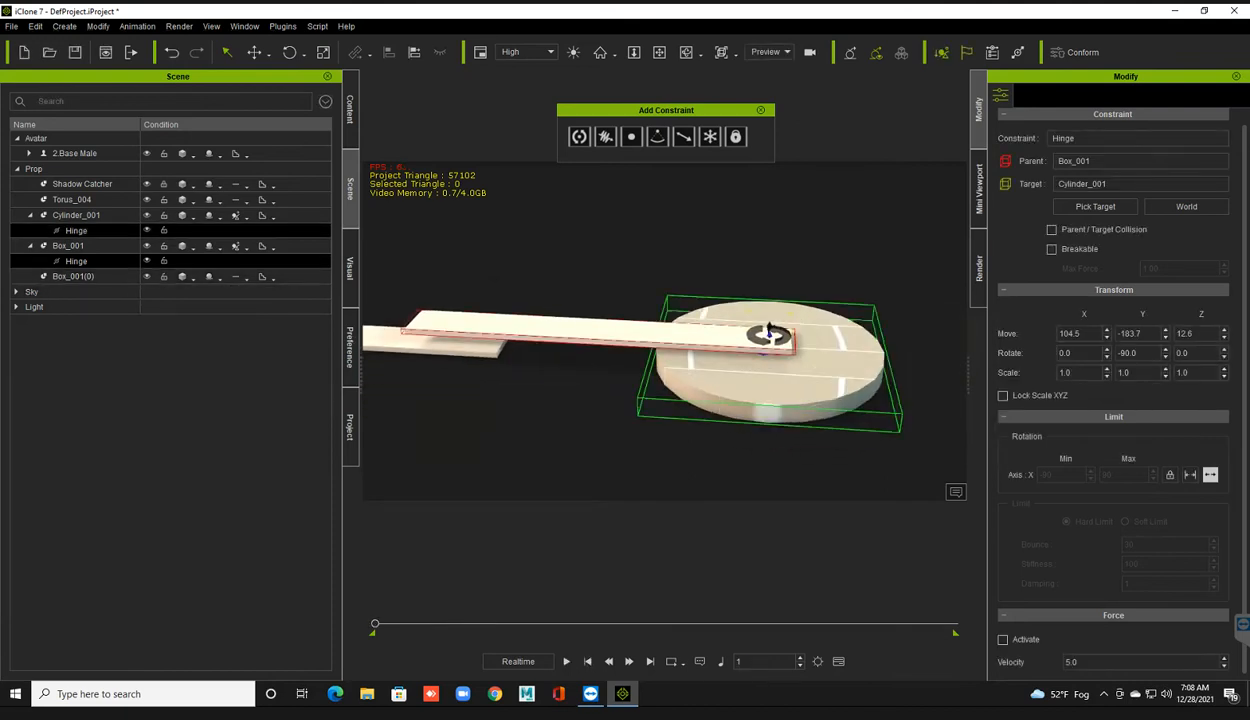
# Step: Play the simulation with the disc hinge's force velocity at 10, restore the velocity to 5 and replay
pyautogui.click(77, 231)
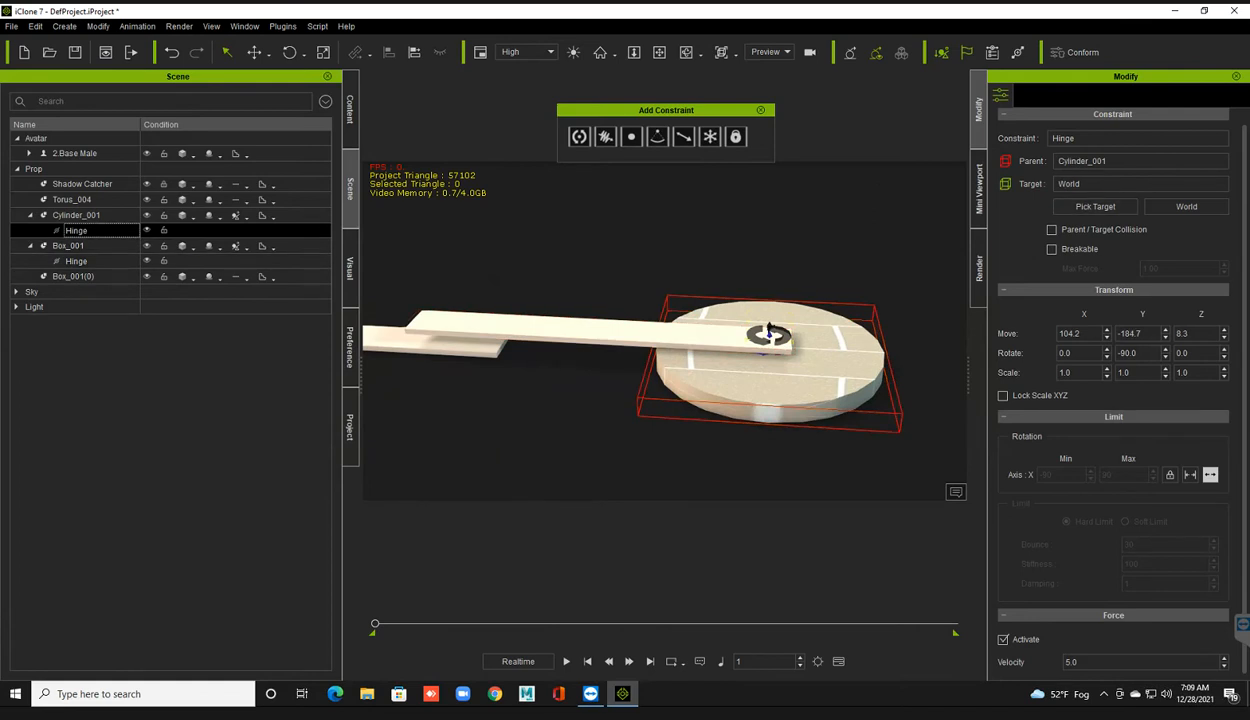
pyautogui.doubleClick(1072, 662)
pyautogui.write('10')
pyautogui.press('Return')
pyautogui.press('space')
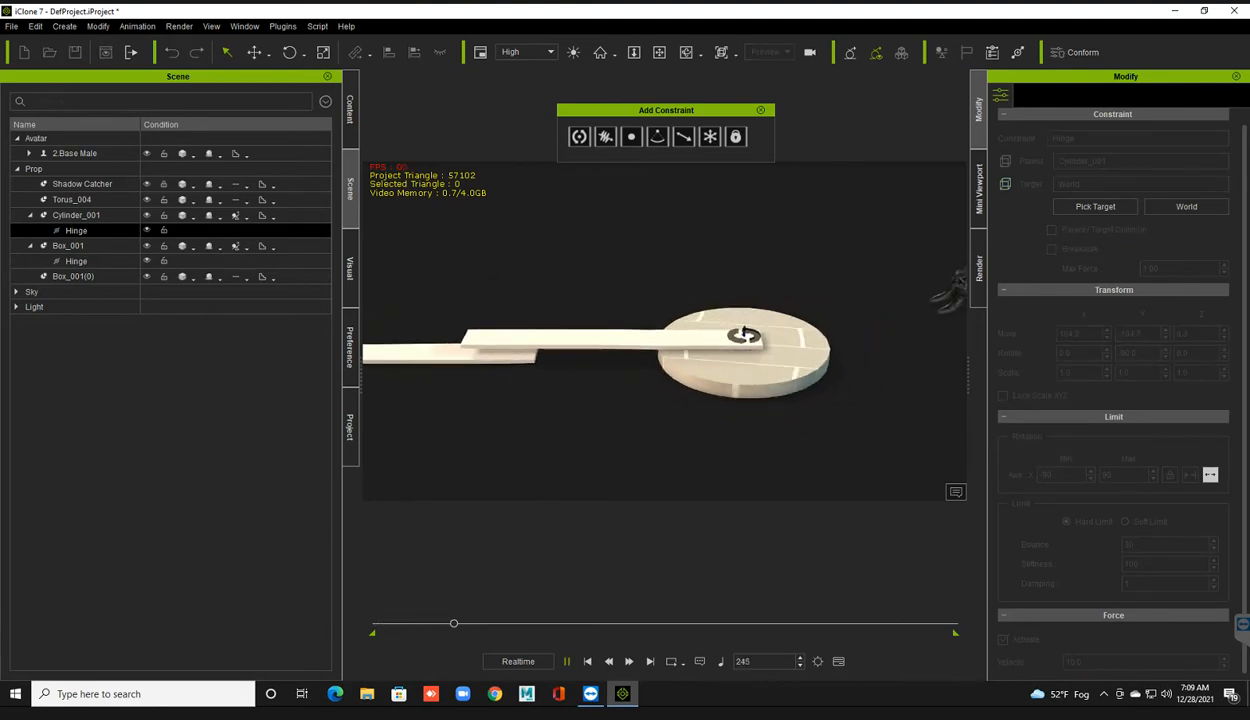
pyautogui.press('space')
pyautogui.write('5')
pyautogui.press('space')
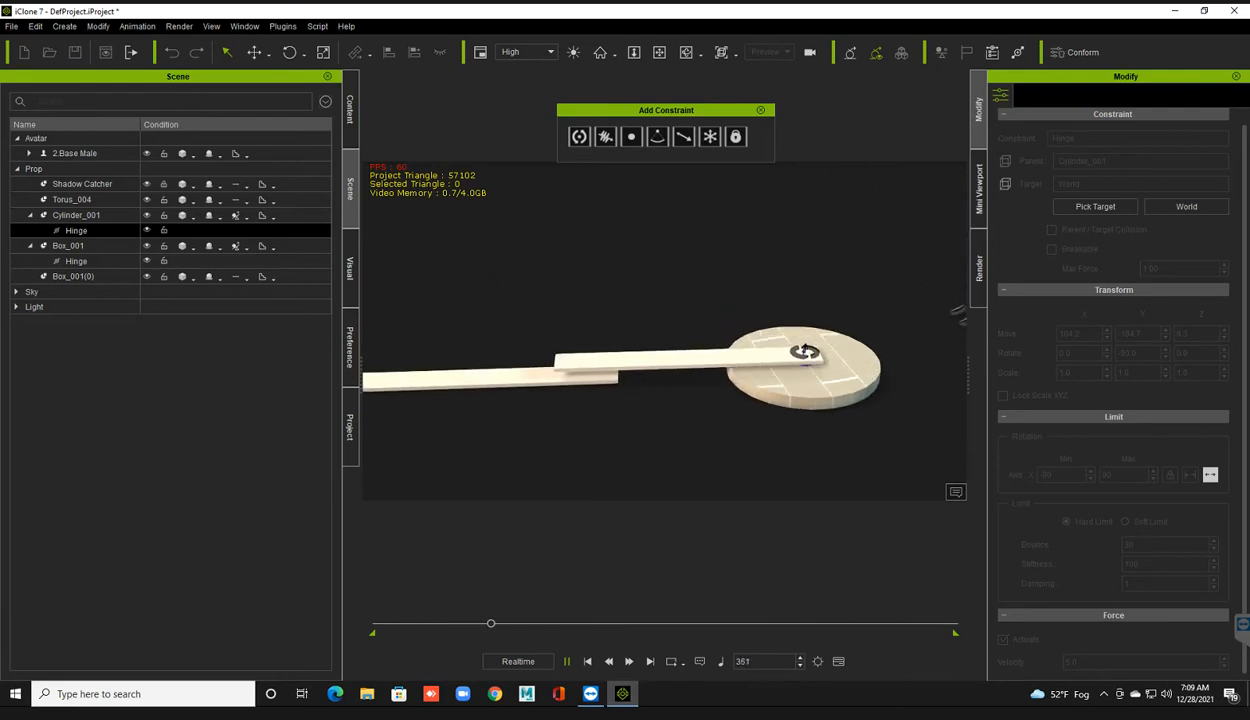
pyautogui.press('space')
# Step: Add a hinge to the lower plank at the planks' overlap, targeting the upper plank with a Free X-axis rotation limit, and test-play it
pyautogui.scroll(4, 665, 331)
pyautogui.moveTo(665, 340); pyautogui.dragTo(743, 319, button='middle')
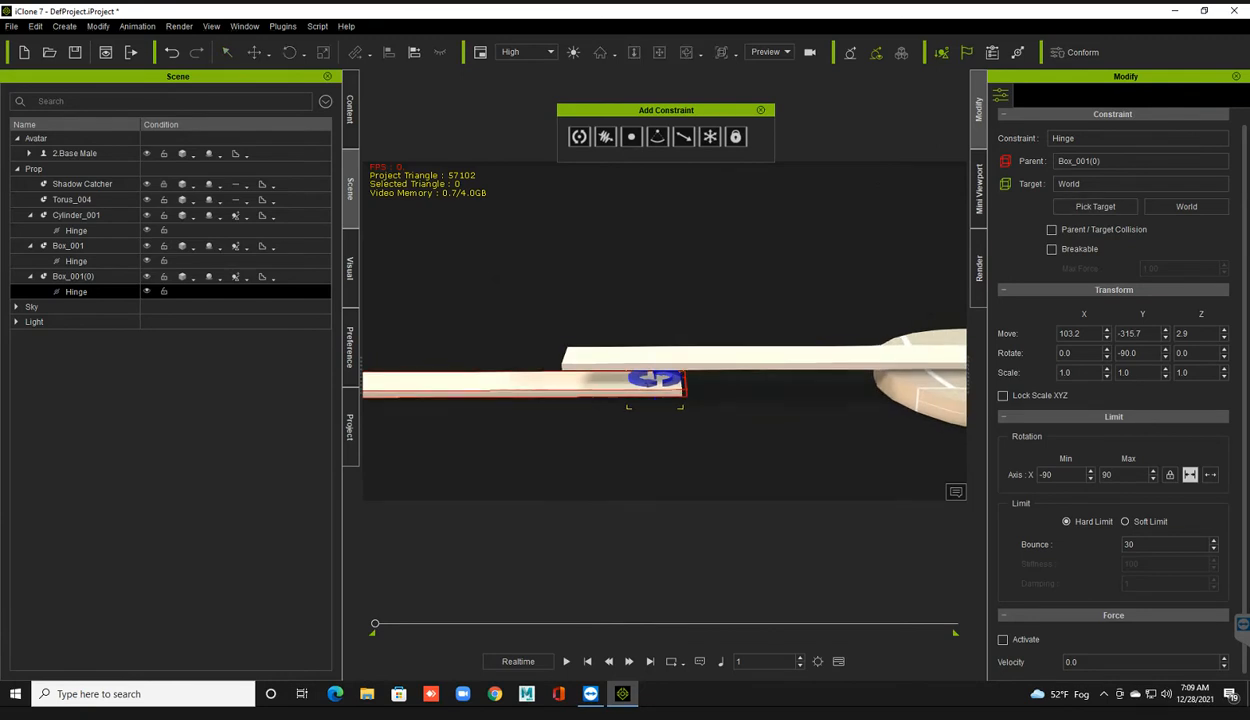
pyautogui.click(712, 358)
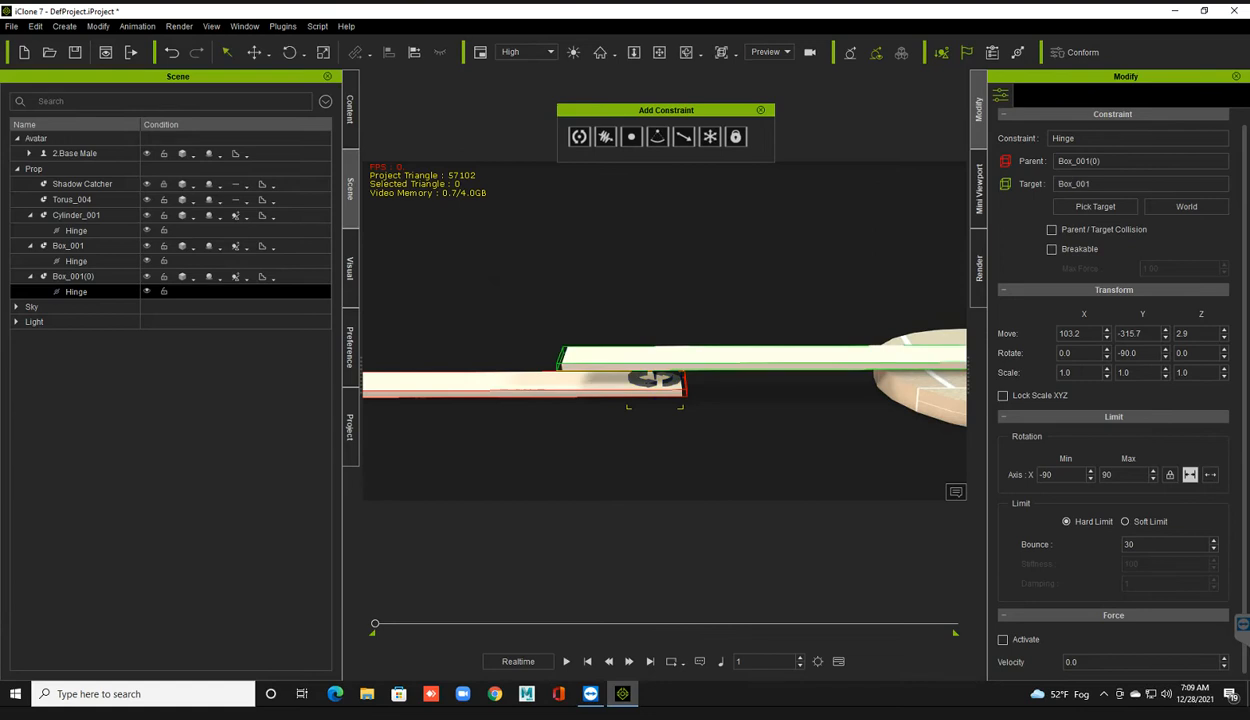
pyautogui.click(1210, 474)
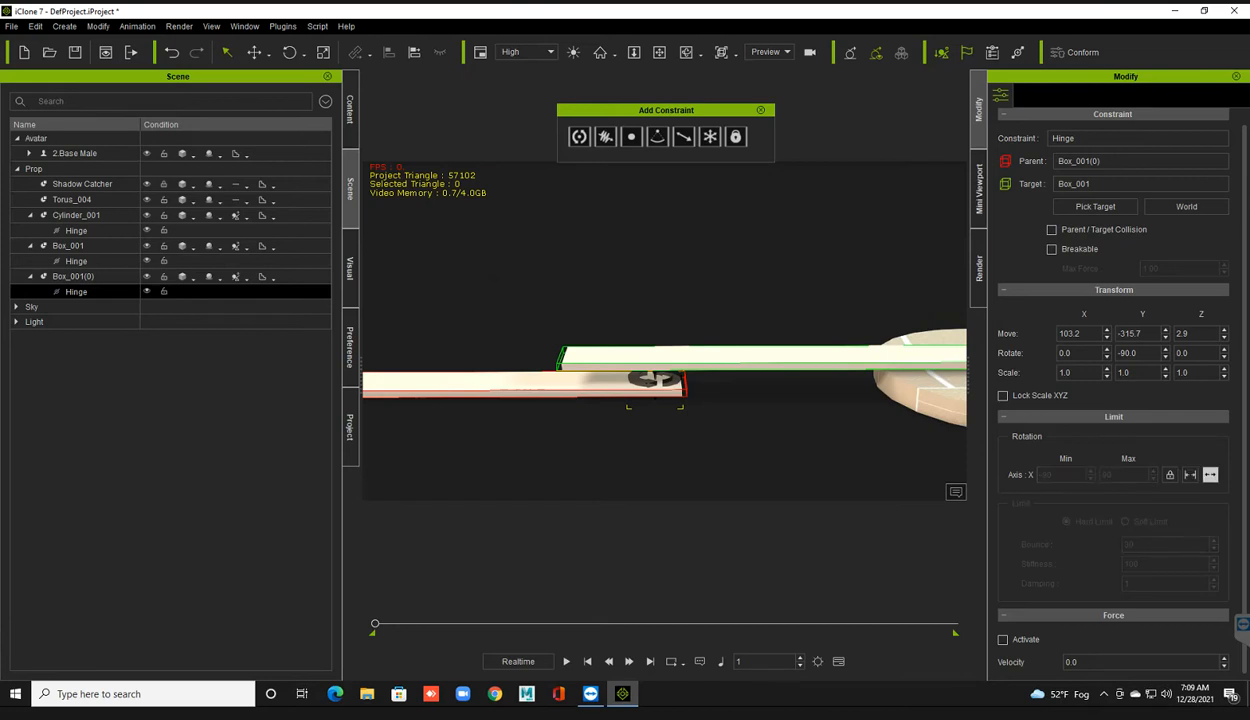
pyautogui.press('space')
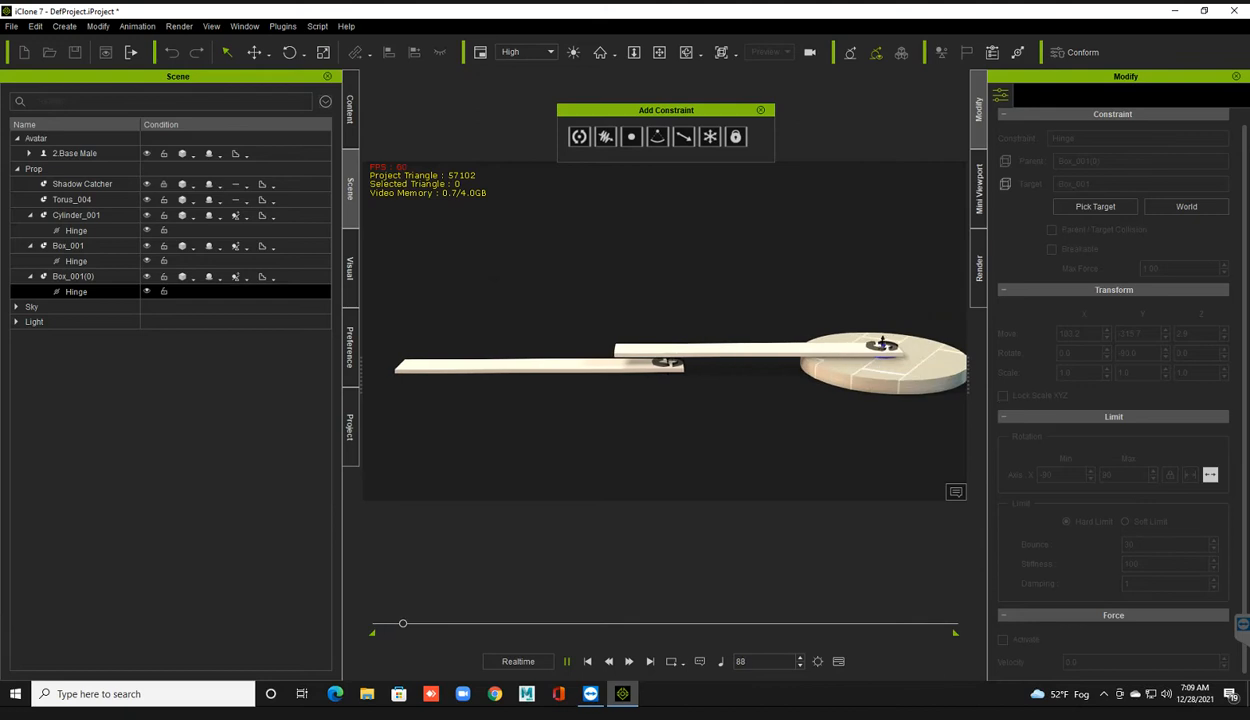
pyautogui.press('space')
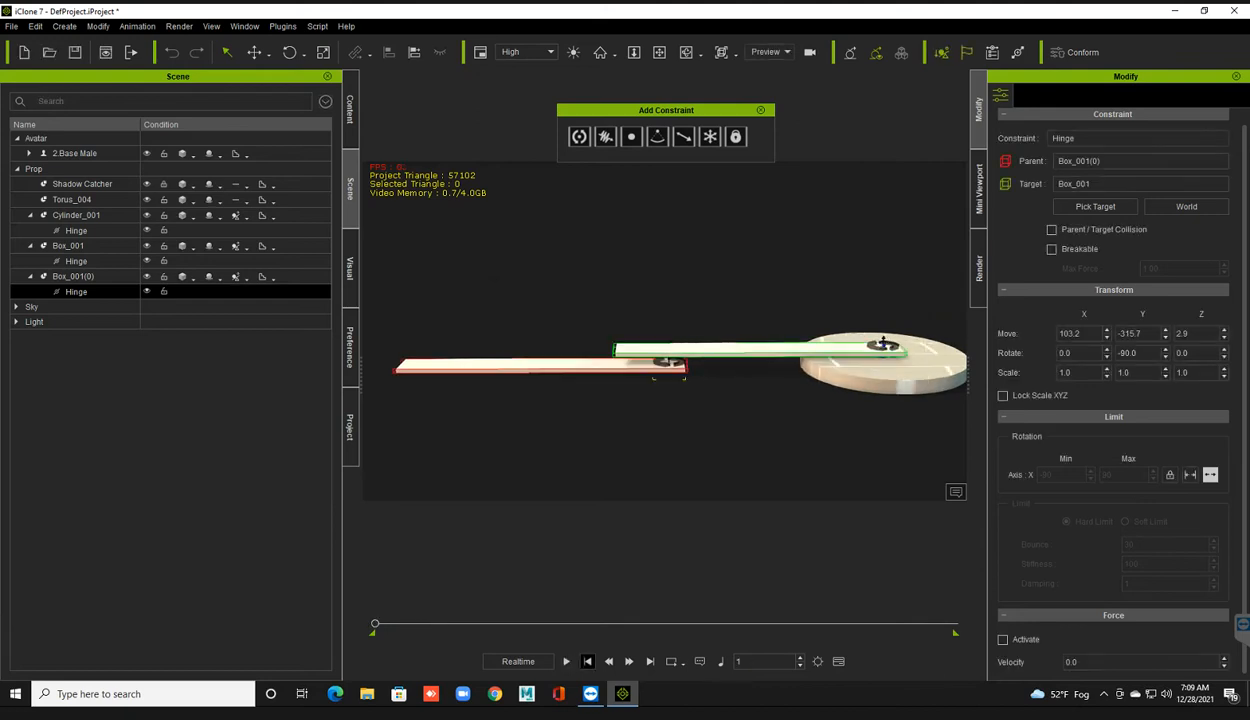
# Step: Raise the lower plank, Box_001(0), slightly
pyautogui.click(73, 276)
pyautogui.press('w')
pyautogui.moveTo(540, 306); pyautogui.dragTo(540, 297)
# Step: Add a slider constraint to the lower plank at its outer end, aligned along the plank's length
pyautogui.moveTo(600, 400); pyautogui.dragTo(680, 424, button='right')
pyautogui.scroll(2, 665, 400)
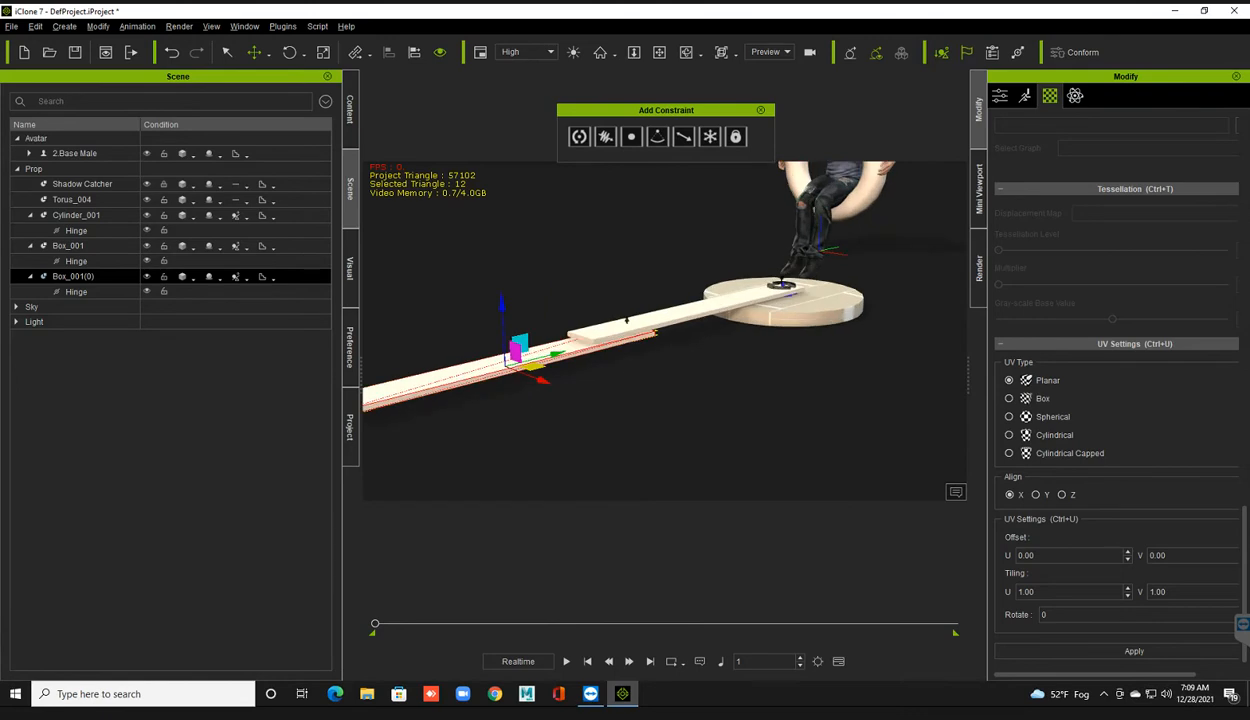
pyautogui.moveTo(600, 400); pyautogui.dragTo(745, 420, button='middle')
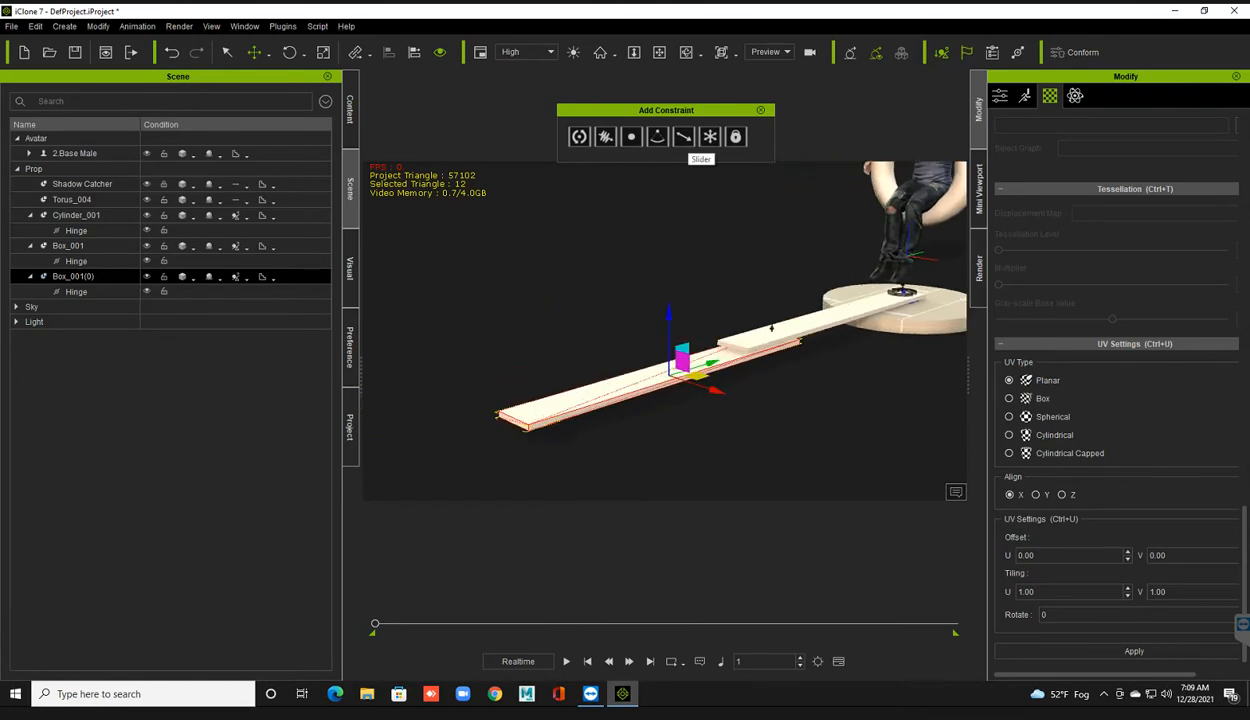
pyautogui.click(685, 138)
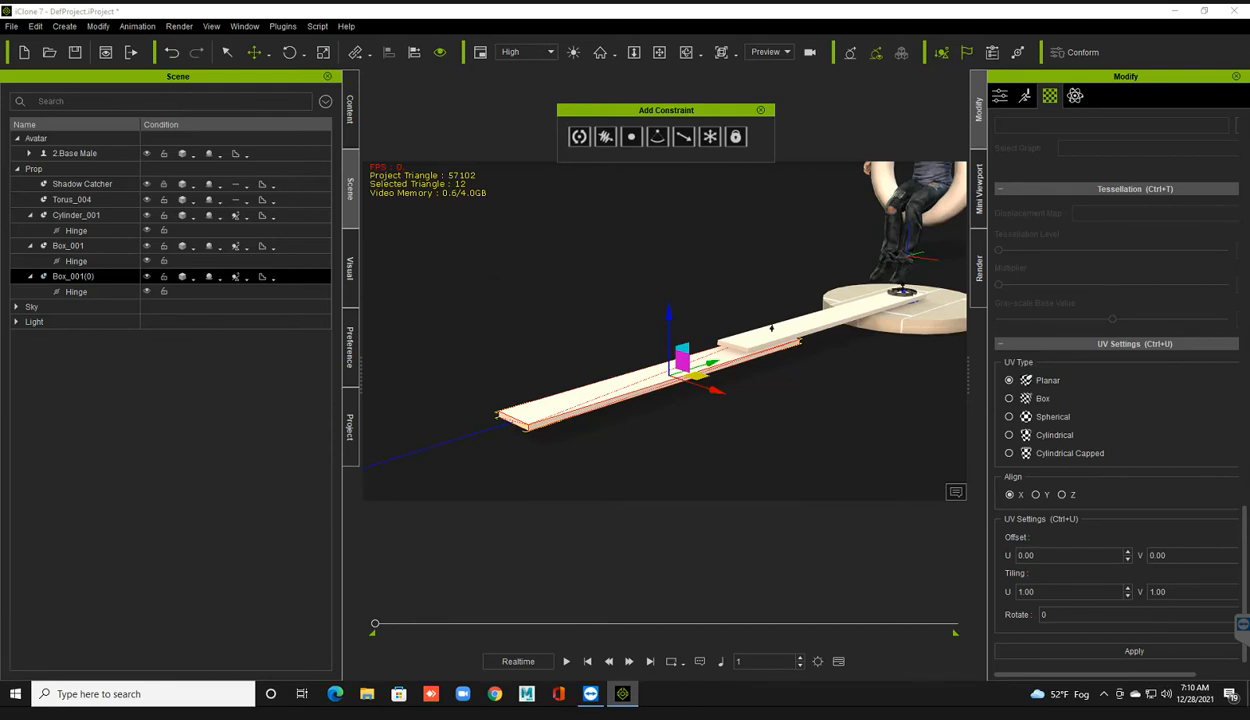
pyautogui.click(771, 327)
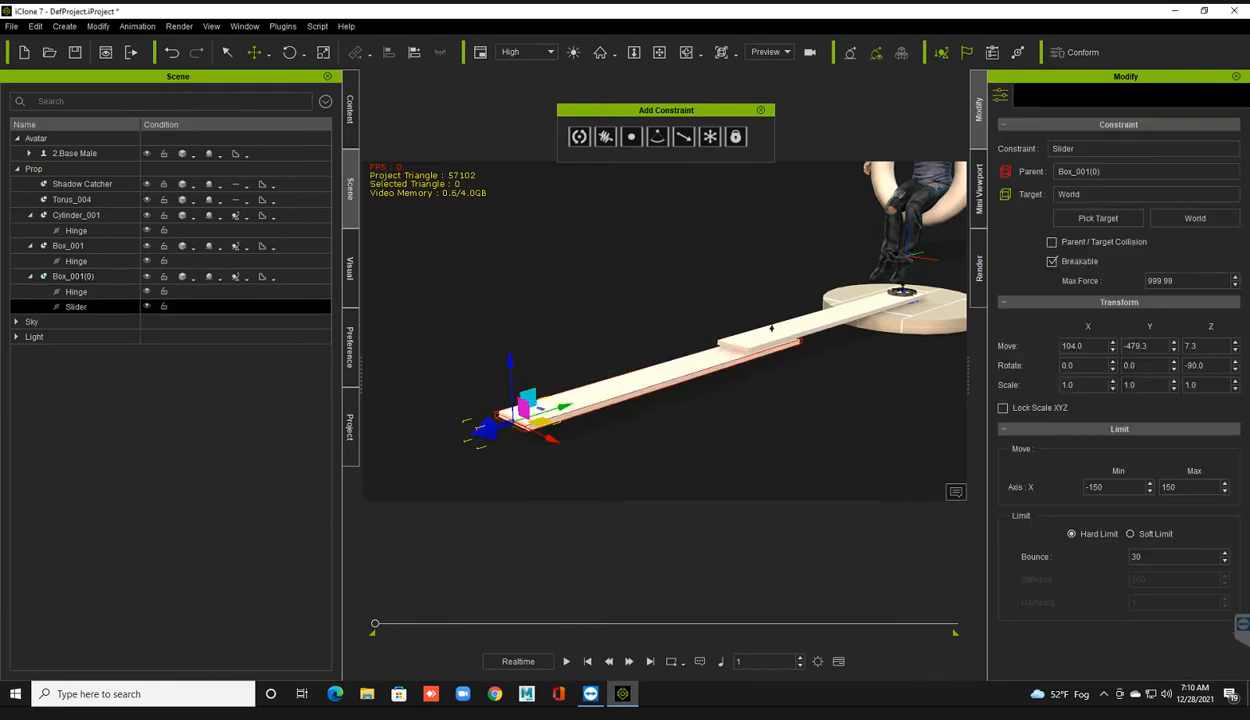
pyautogui.scroll(1, 664, 331)
pyautogui.moveTo(664, 331); pyautogui.dragTo(691, 317, button='middle')
pyautogui.moveTo(813, 312); pyautogui.dragTo(873, 326, button='right')
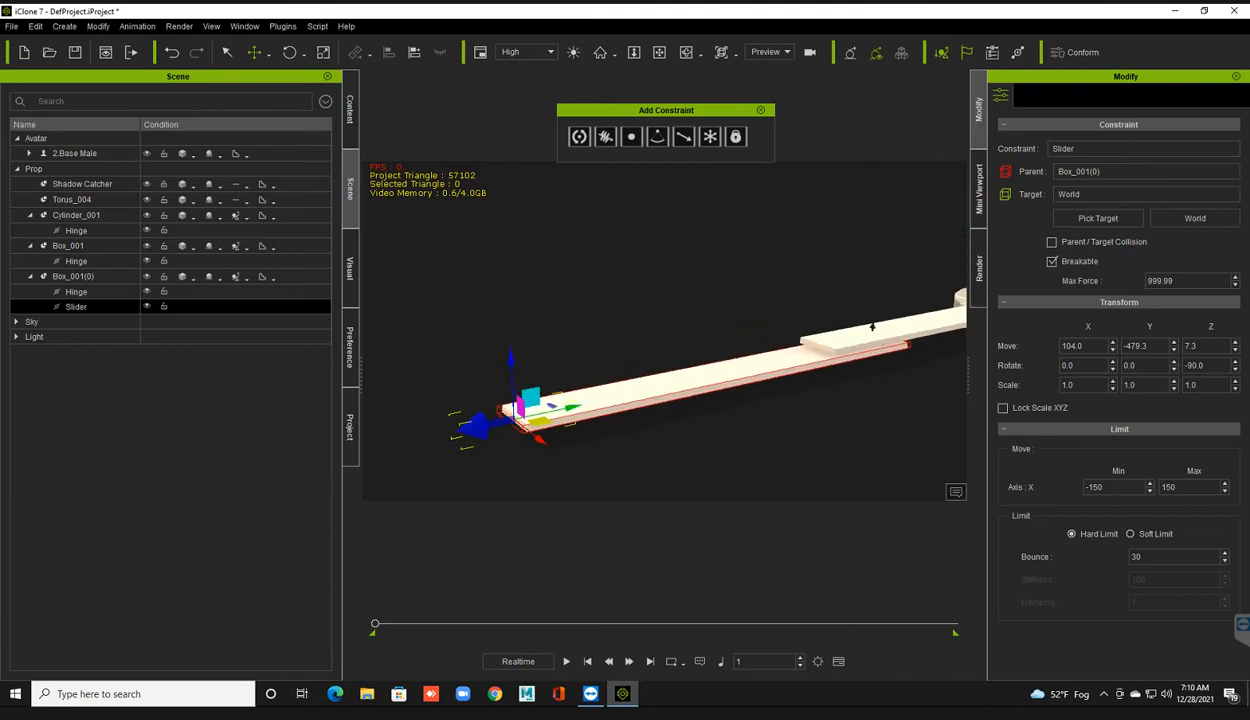
# Step: Set the slider's X-axis movement limits to -500 minimum and 500 maximum, and play the simulation to test the linkage
pyautogui.press('Return')
pyautogui.write('-500')
pyautogui.press('Tab')
pyautogui.write('500')
pyautogui.press('space')
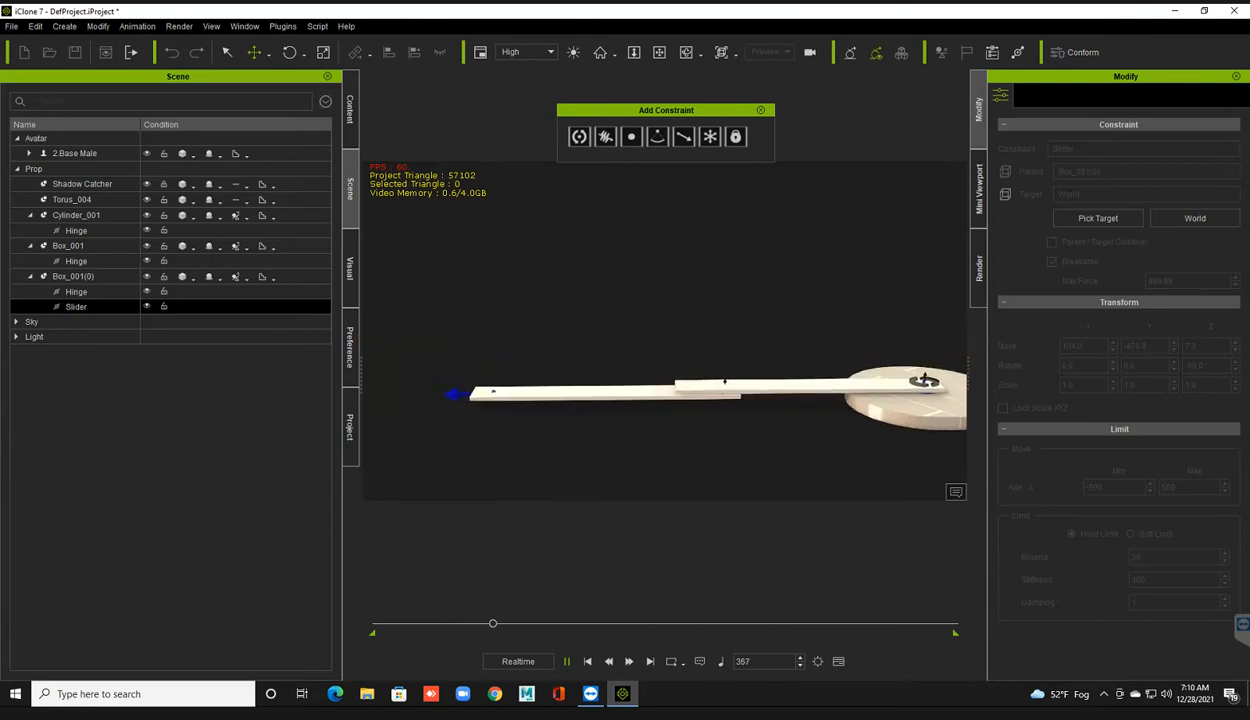
pyautogui.press('space')
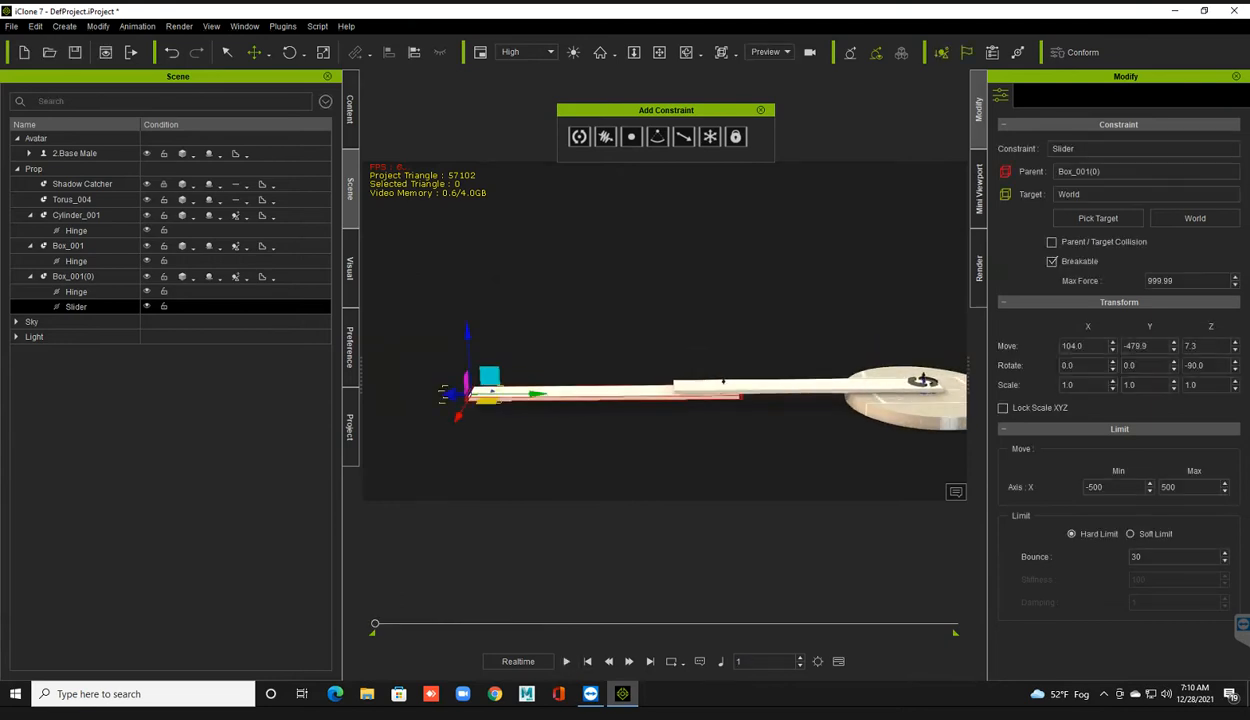
pyautogui.scroll(-2, 665, 345)
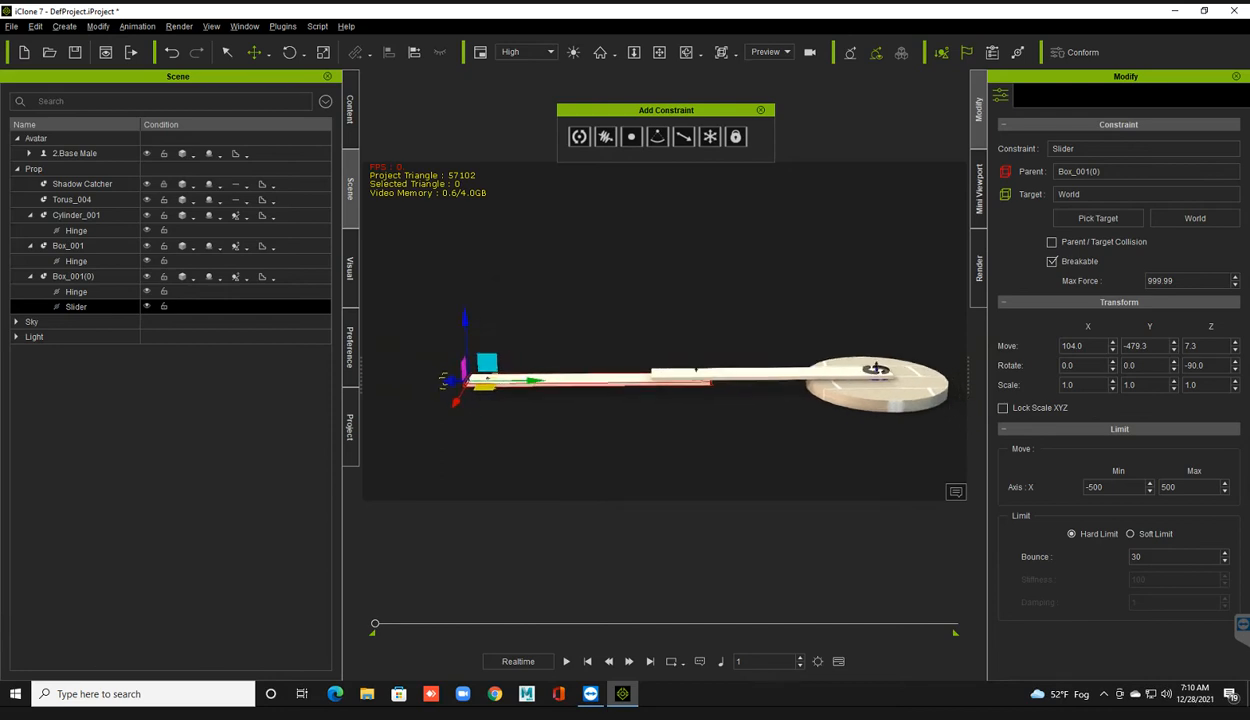
# Step: Play the disc-and-plank linkage simulation to examine the slider's motion, and return to frame 1
pyautogui.moveTo(876, 369); pyautogui.dragTo(845, 374, button='middle')
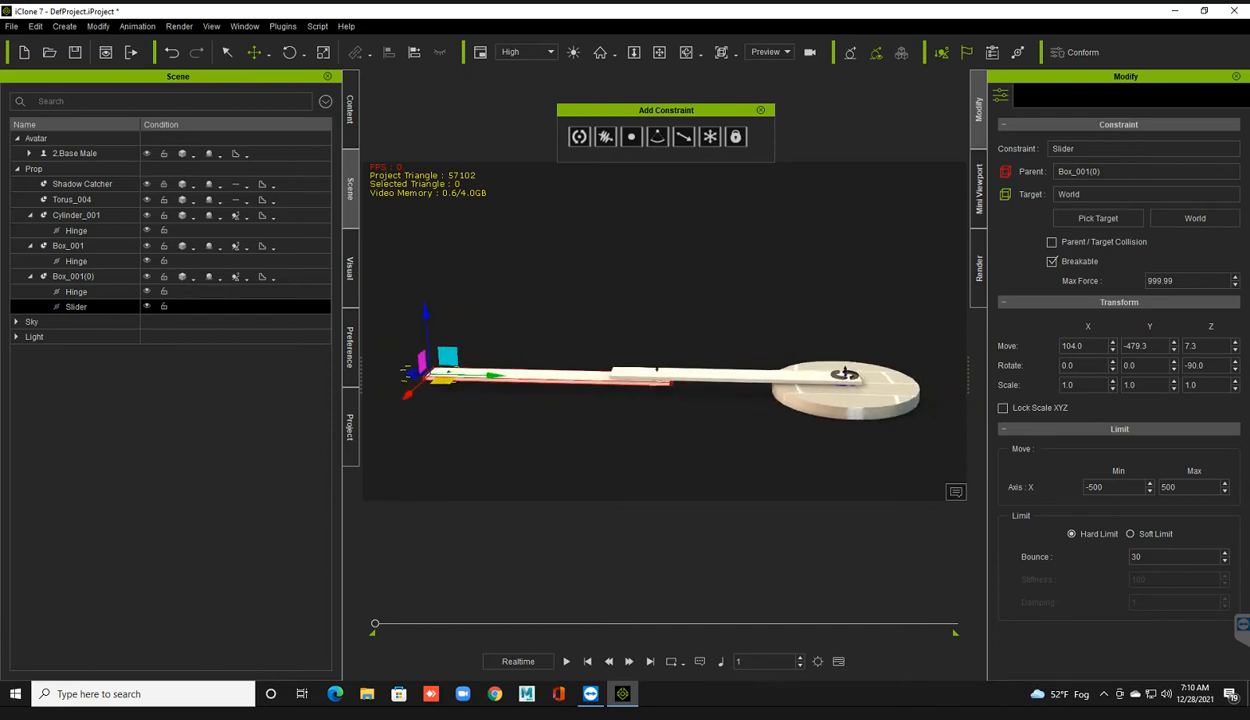
pyautogui.press('space')
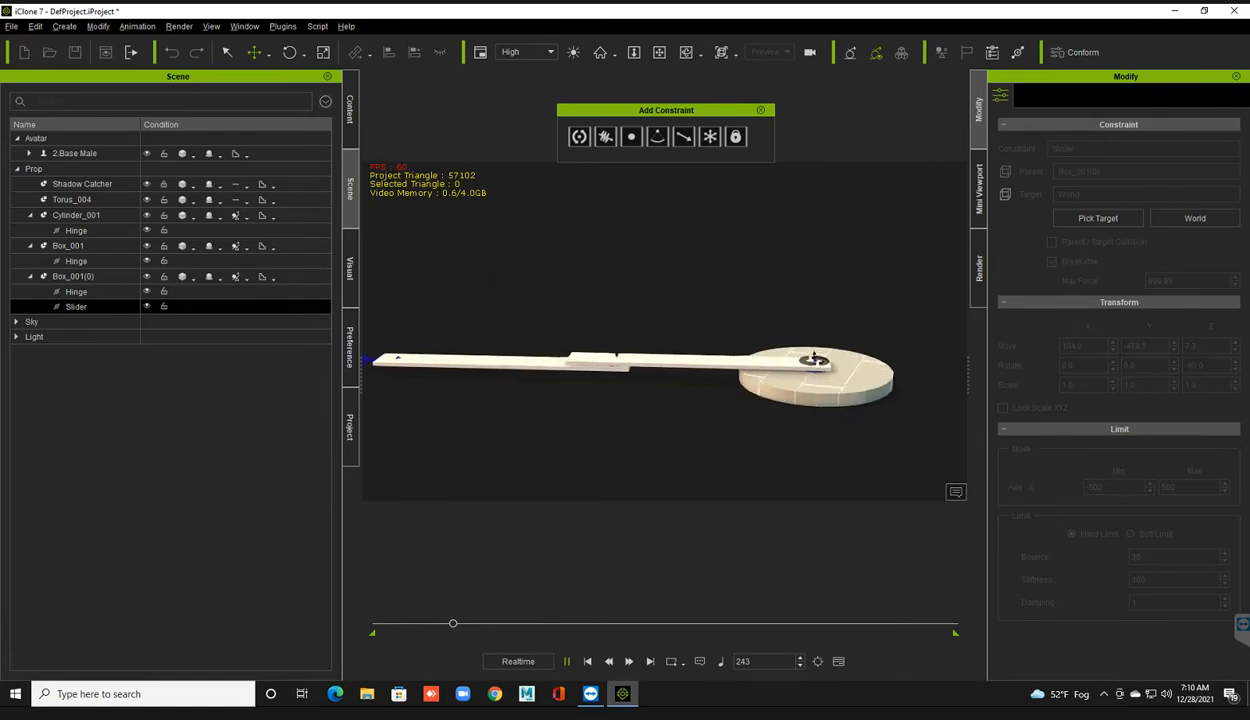
pyautogui.press('space')
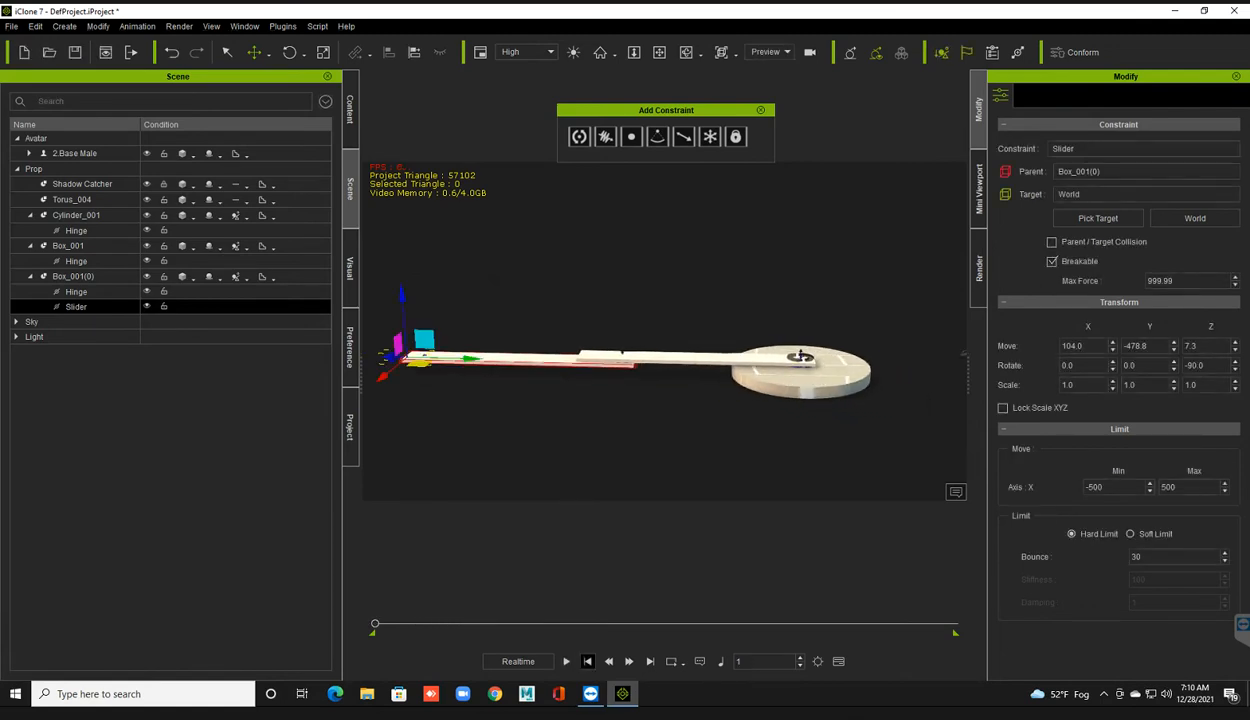
# Step: Hide the hinges on the disc and the upper plank, and delete the disc and both planks with their constraints
pyautogui.scroll(-2, 935, 345)
pyautogui.moveTo(929, 331); pyautogui.dragTo(944, 336, button='middle')
pyautogui.click(944, 336)
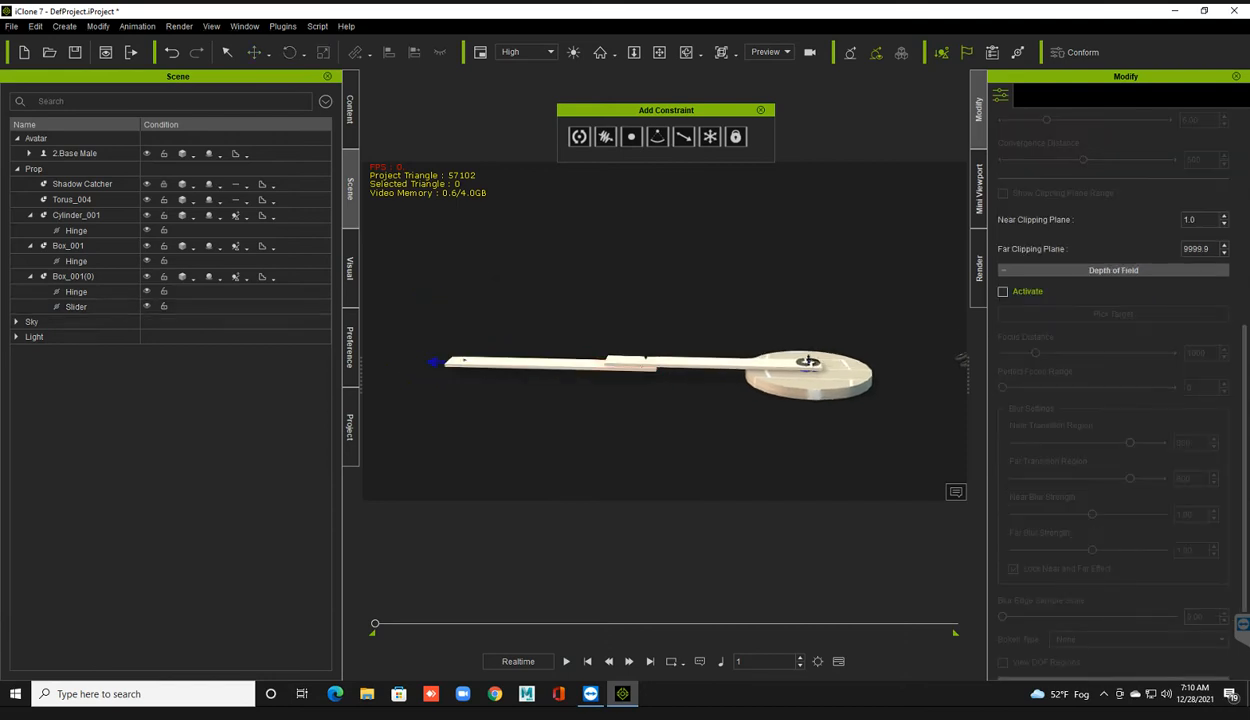
pyautogui.click(224, 52)
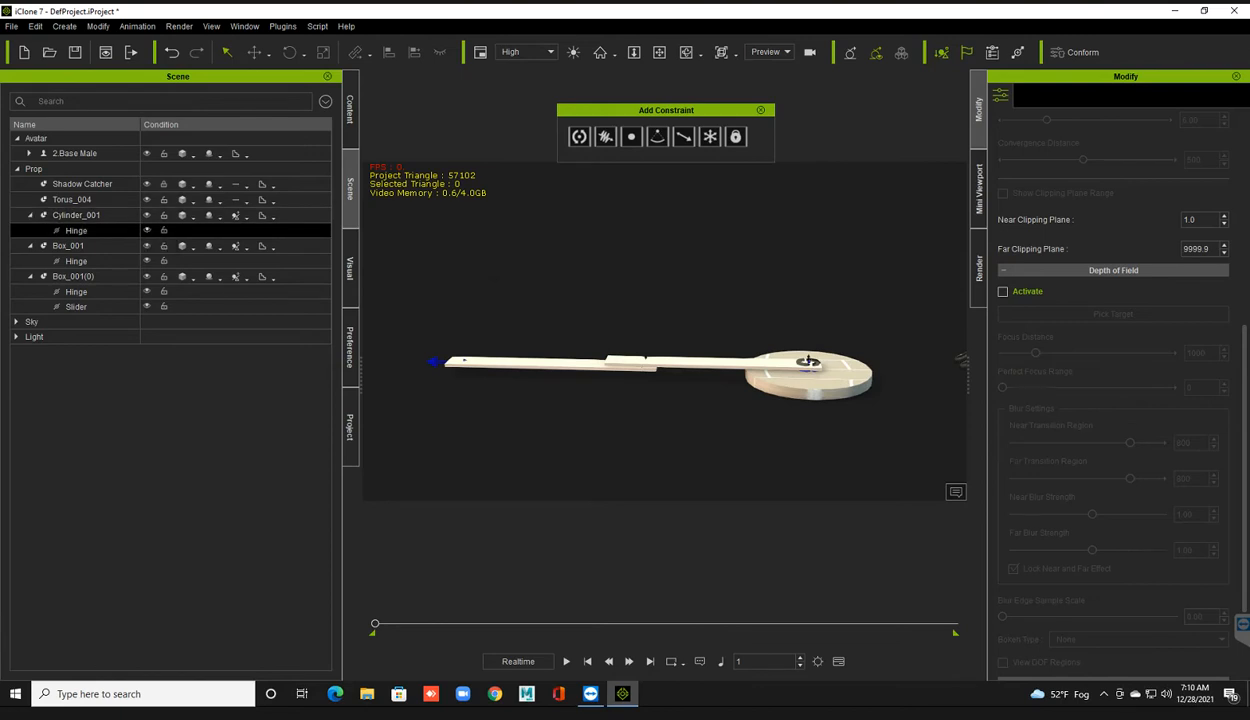
pyautogui.click(147, 230)
pyautogui.click(147, 261)
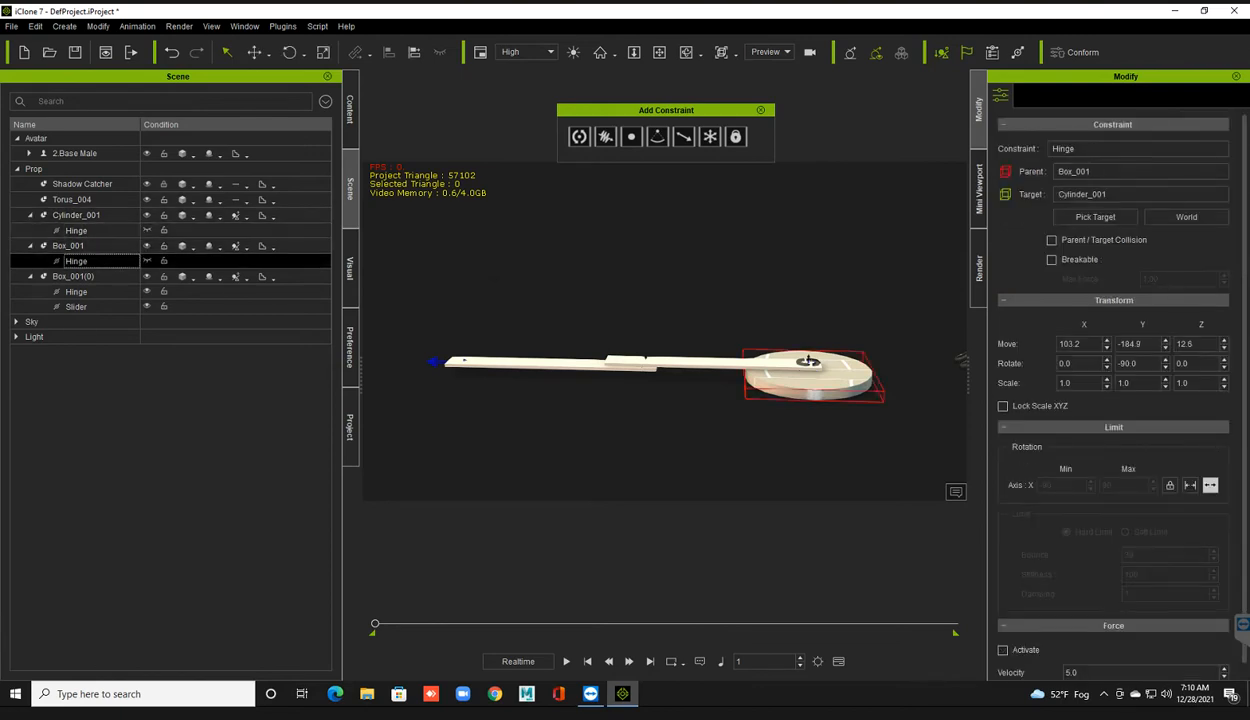
pyautogui.moveTo(393, 238); pyautogui.dragTo(875, 438)
pyautogui.press('Delete')
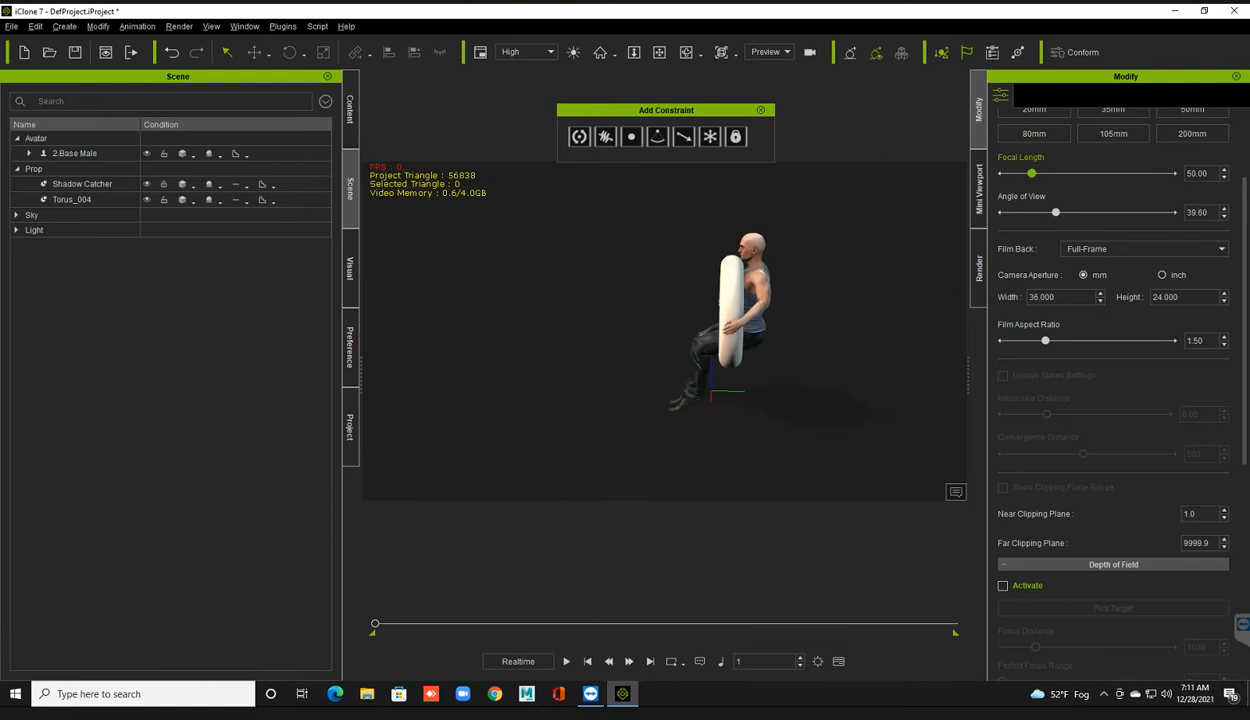
# Step: Examine the avatar seated in the torus tire swing from several angles and distances
pyautogui.scroll(2, 665, 331)
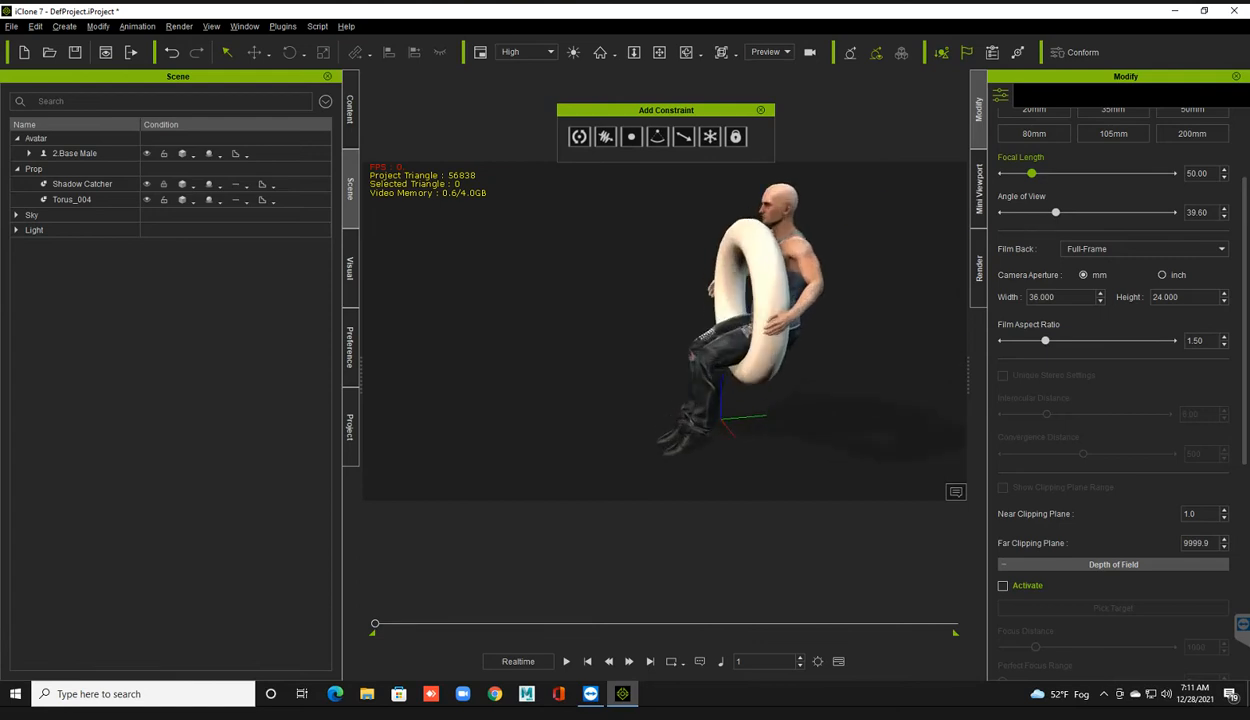
pyautogui.moveTo(720, 320); pyautogui.dragTo(678, 334, button='middle')
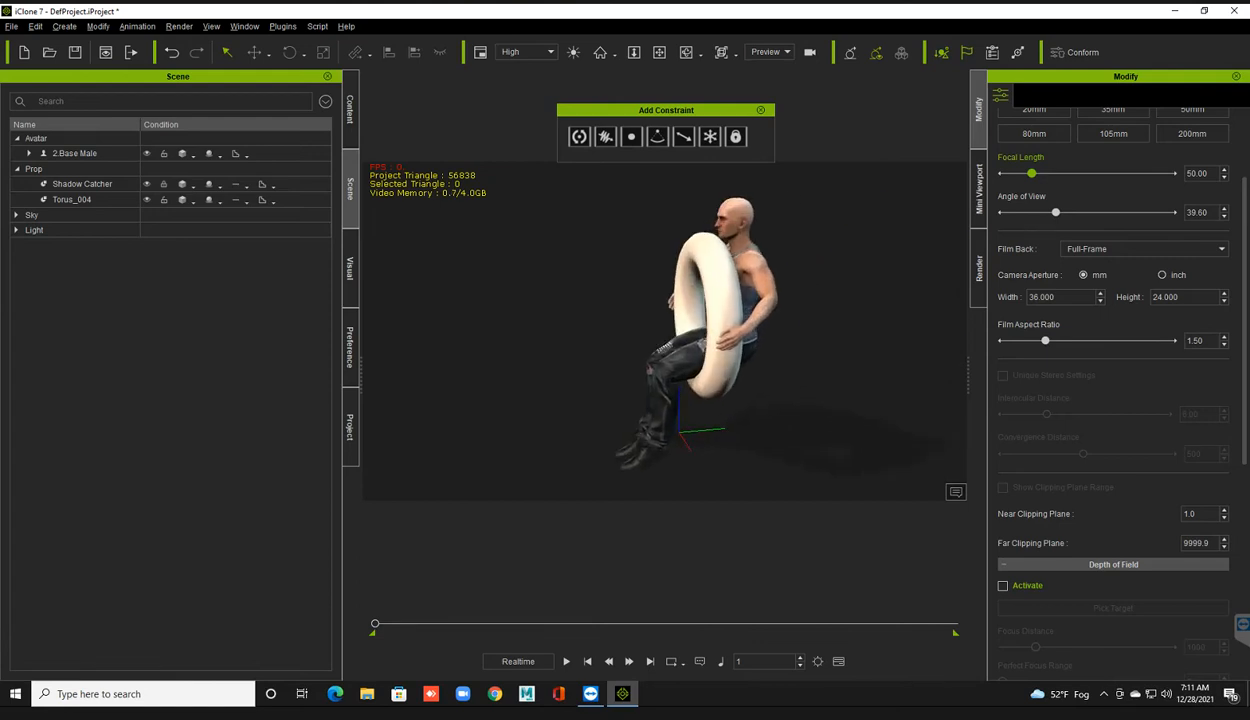
pyautogui.moveTo(690, 325)
pyautogui.mouseDown(button='right')
pyautogui.moveTo(735, 325)
pyautogui.moveTo(708, 336)
pyautogui.mouseUp(button='right')
pyautogui.scroll(1, 720, 320)
pyautogui.moveTo(708, 336); pyautogui.dragTo(699, 331, button='middle')
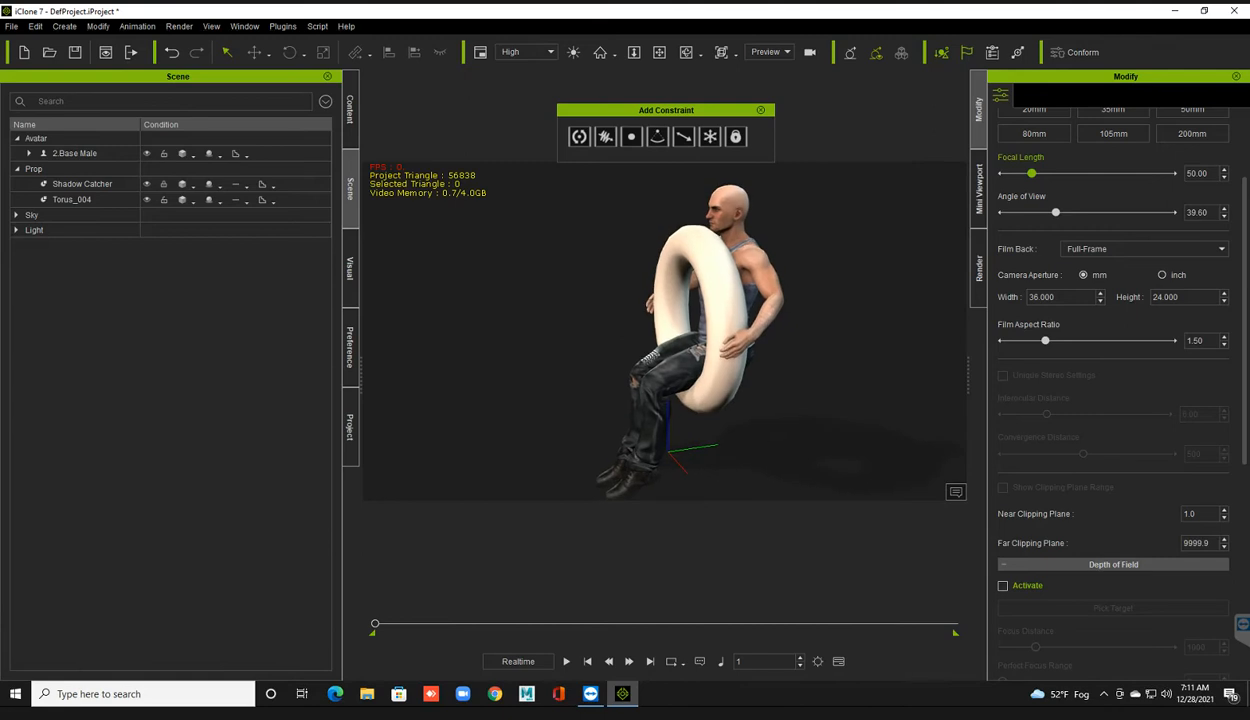
pyautogui.scroll(-1, 699, 331)
pyautogui.moveTo(699, 331); pyautogui.dragTo(709, 333, button='right')
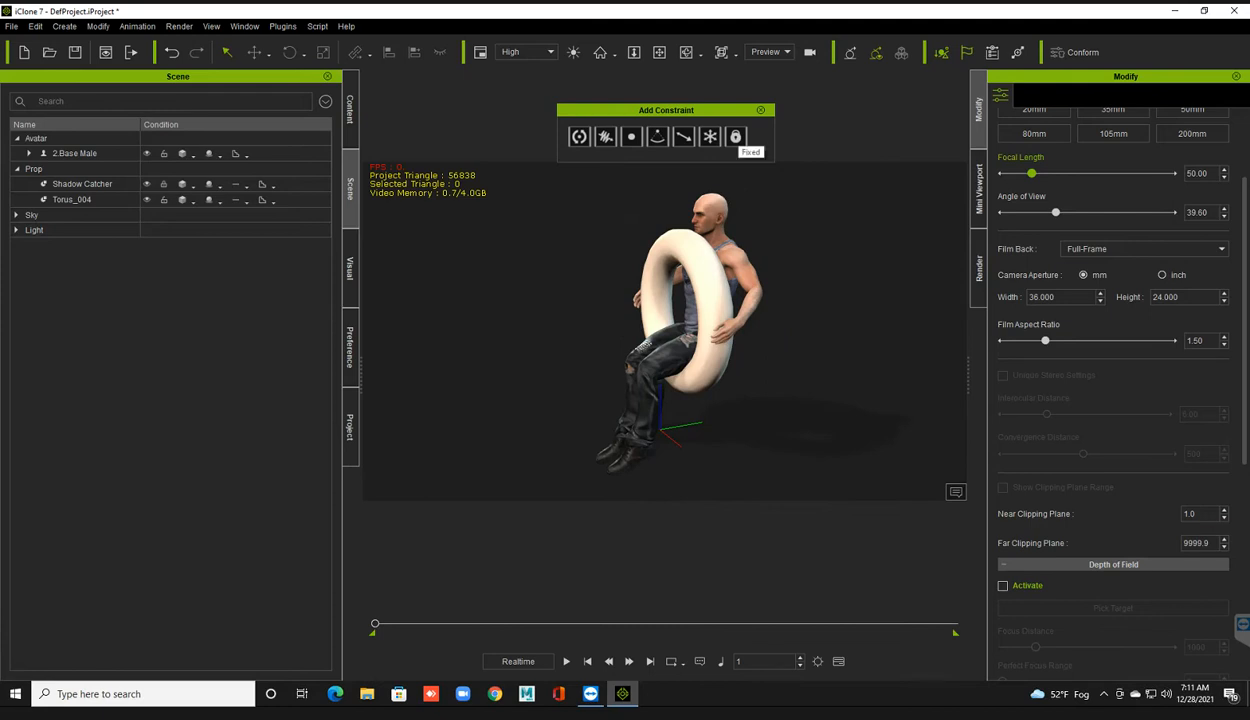
pyautogui.scroll(-2, 666, 331)
pyautogui.moveTo(666, 331)
pyautogui.mouseDown(button='right')
pyautogui.moveTo(702, 329)
pyautogui.moveTo(655, 329)
pyautogui.mouseUp(button='right')
pyautogui.scroll(-2, 702, 329)
pyautogui.scroll(-3, 666, 329)
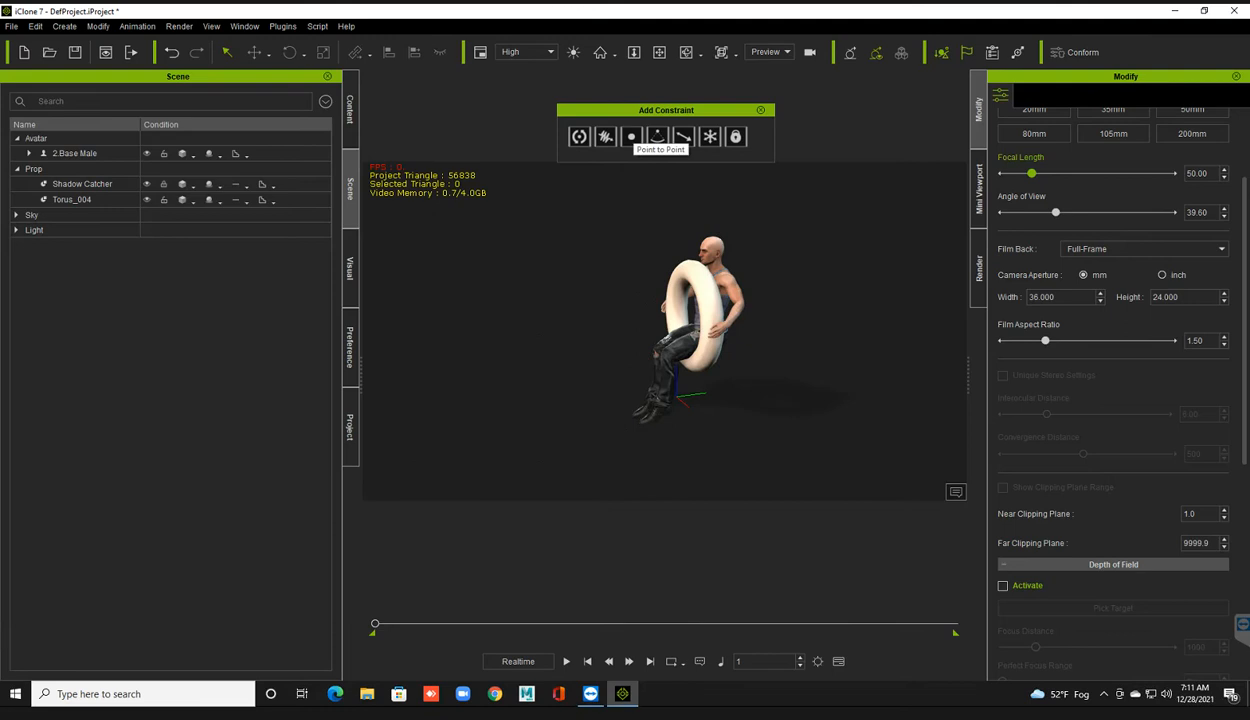
# Step: Add a Point to Point constraint at the top of Torus_004, play the simulation and return to the first frame
pyautogui.click(631, 135)
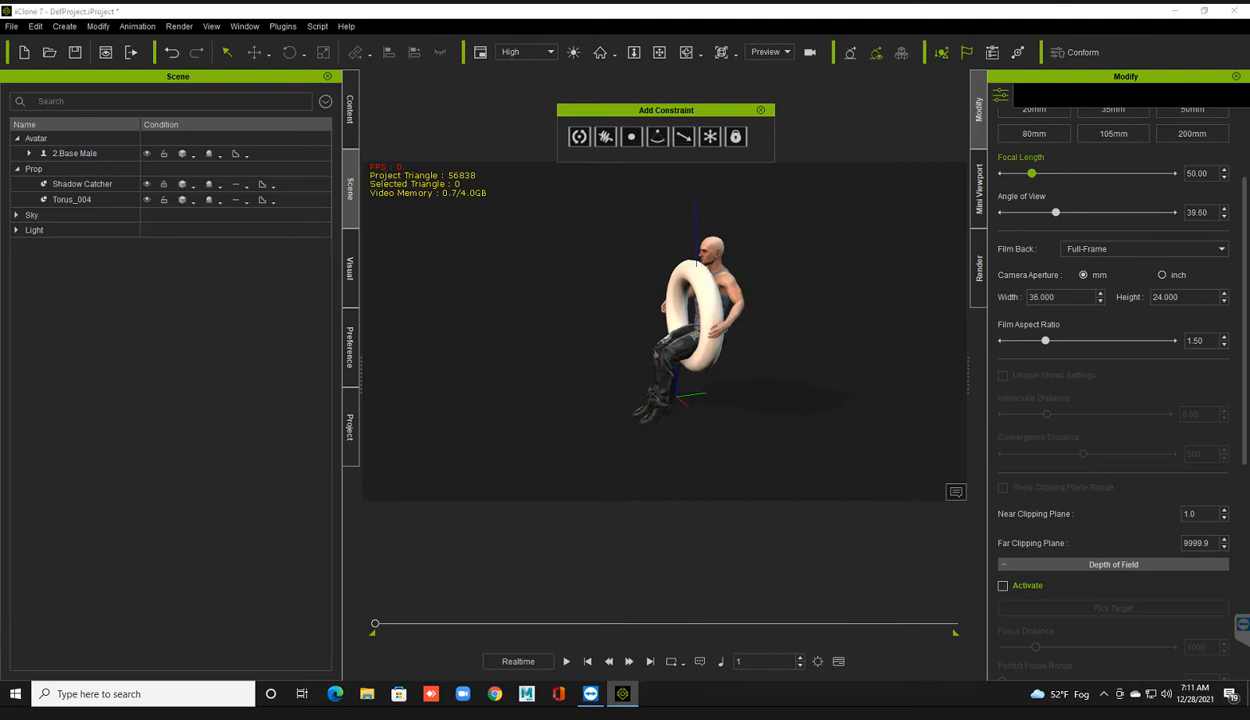
pyautogui.click(695, 262)
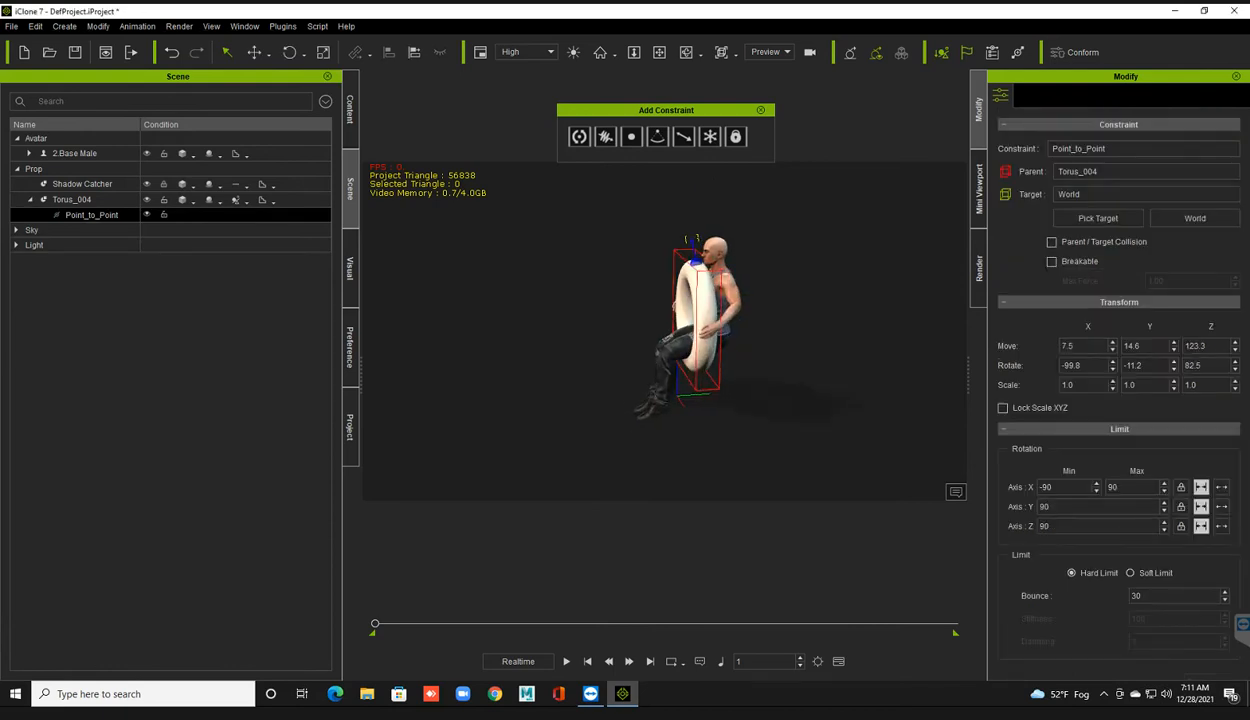
pyautogui.press('space')
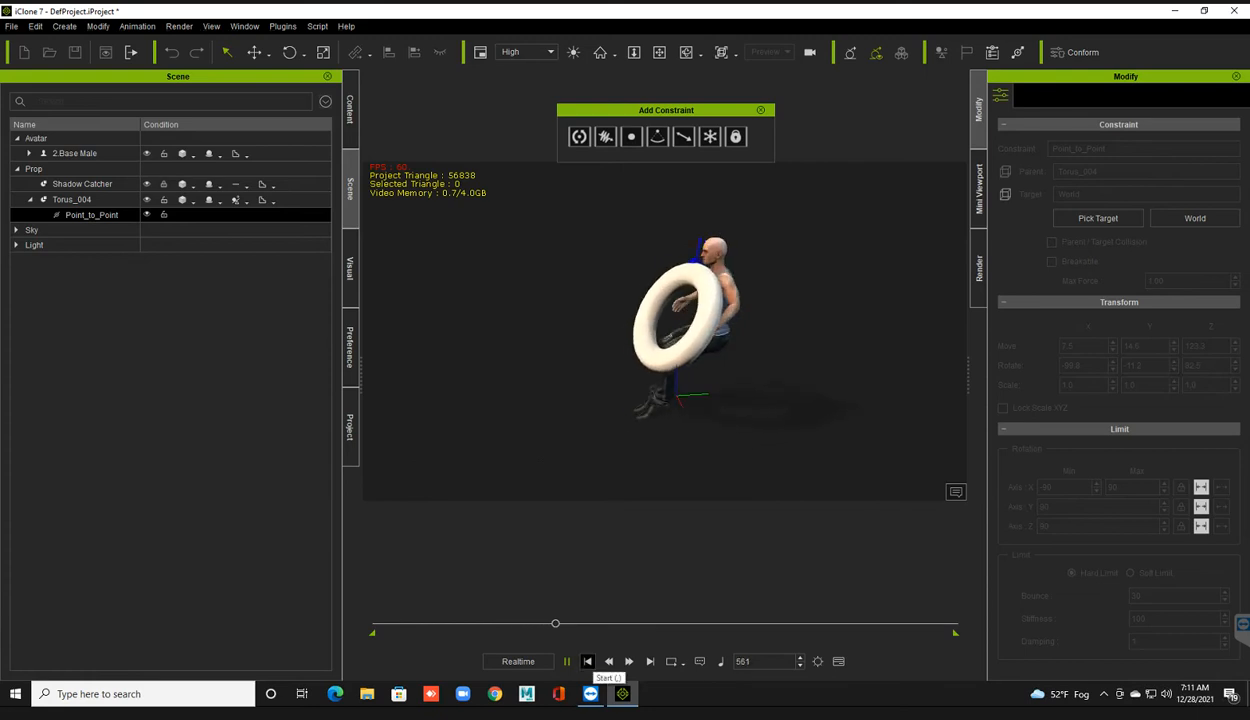
pyautogui.click(588, 661)
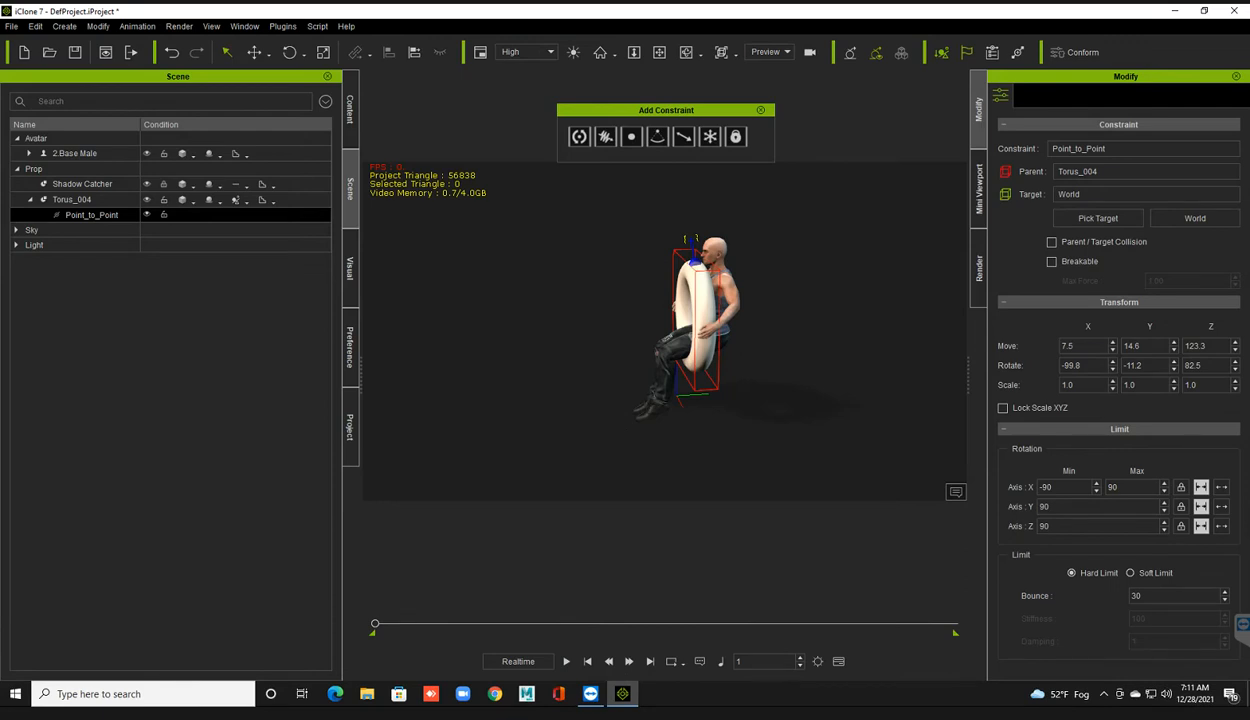
# Step: Turn off collision for the 2.Base Male avatar's collision shape and replay the simulation from the first frame
pyautogui.click(75, 154)
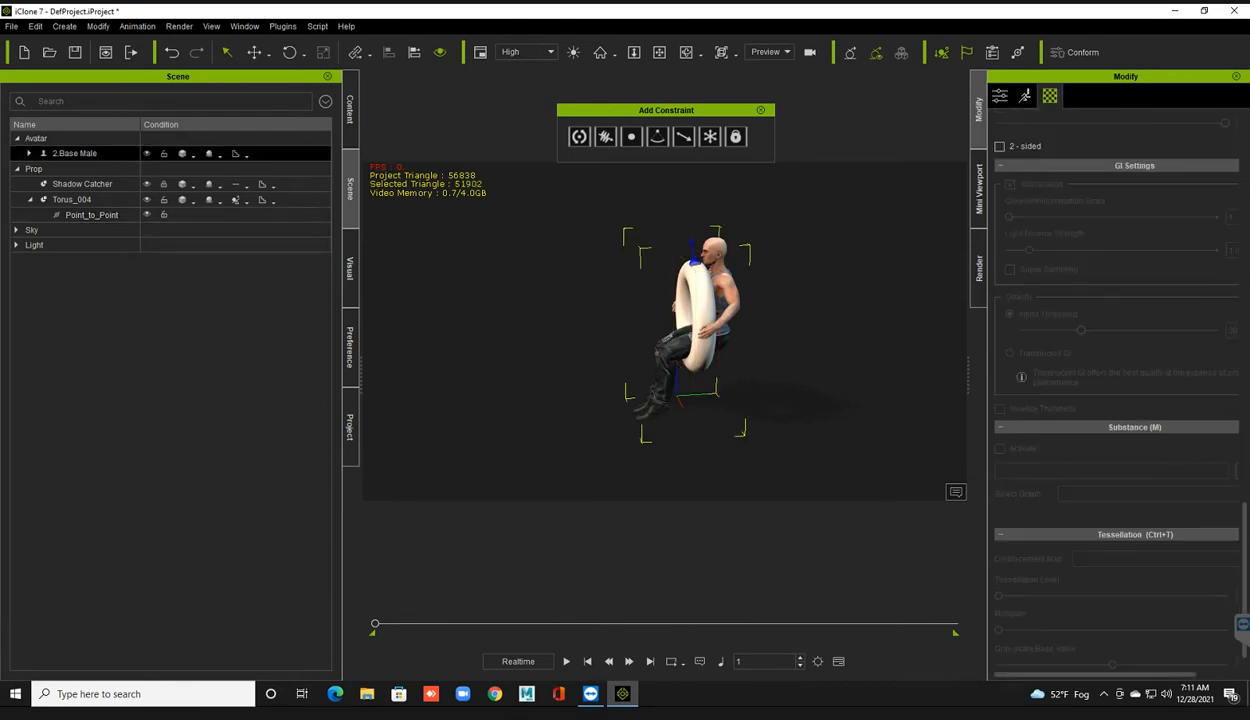
pyautogui.scroll(3, 1113, 380)
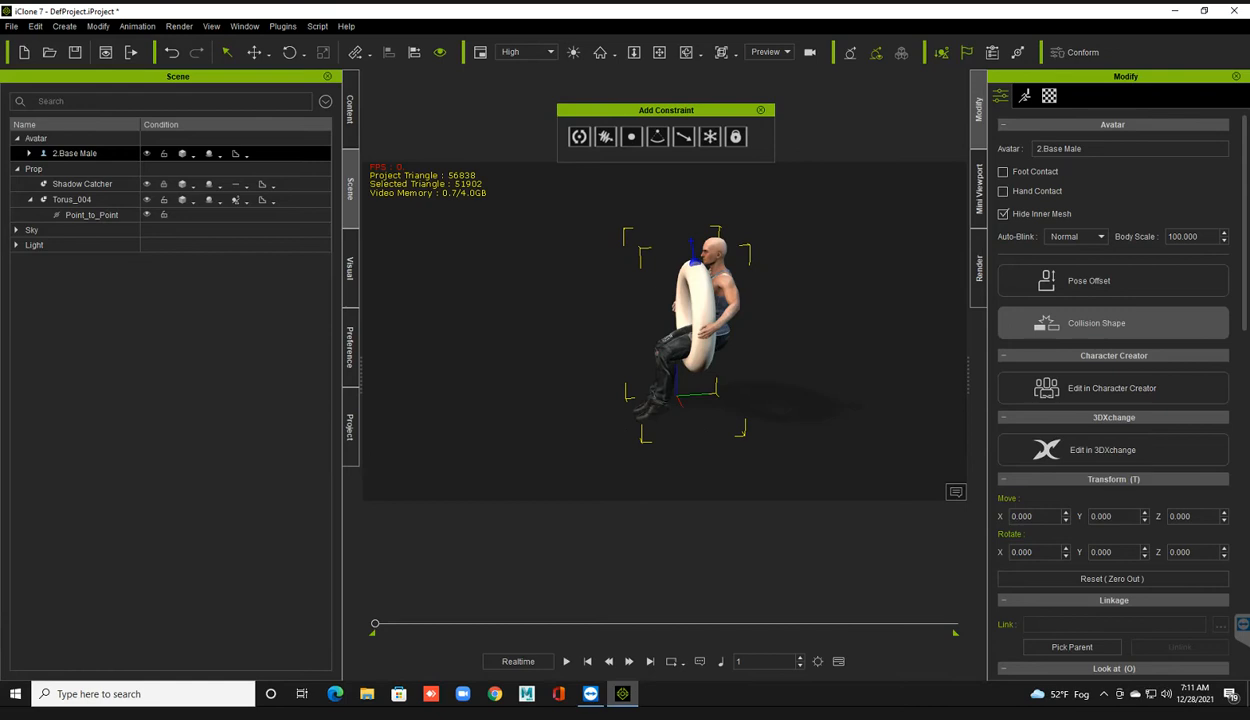
pyautogui.click(1097, 323)
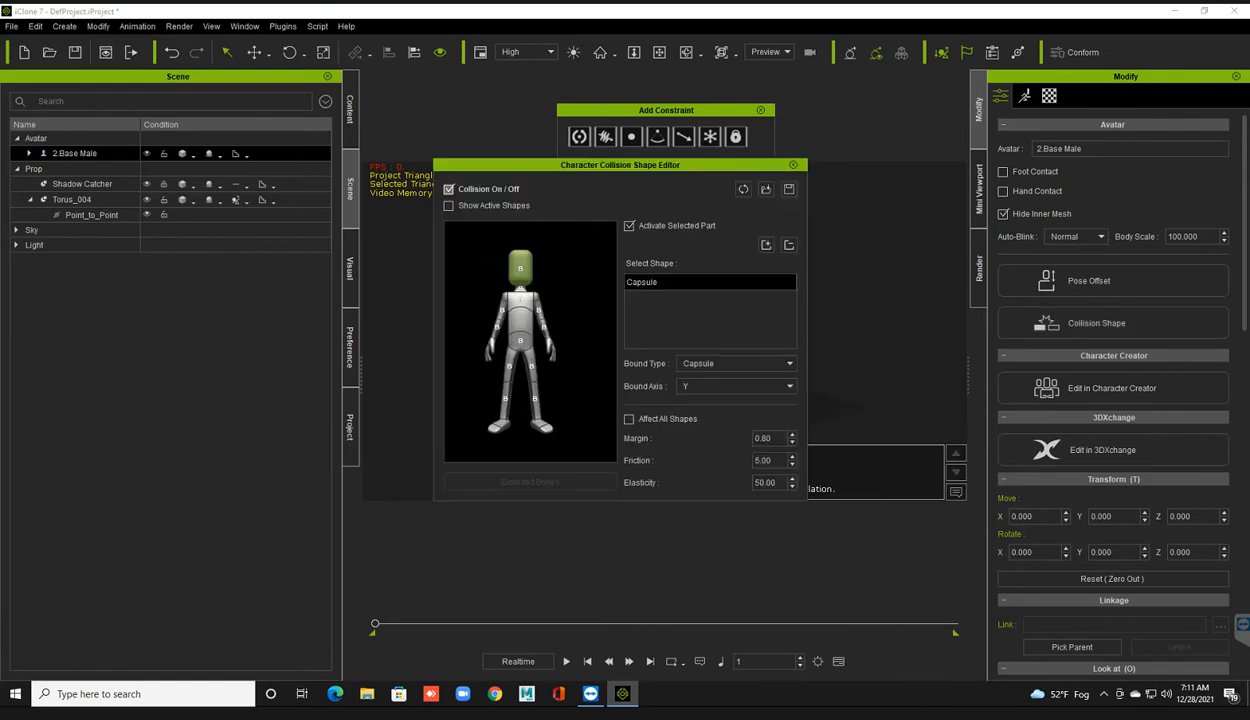
pyautogui.click(449, 189)
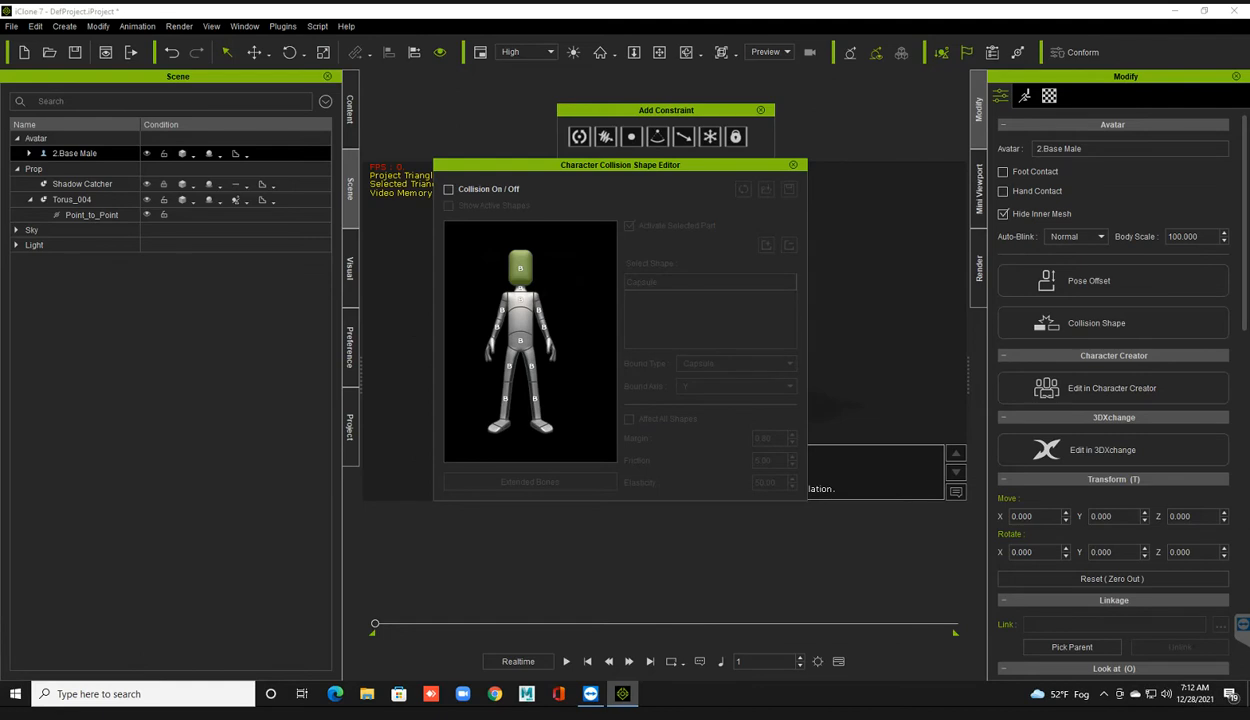
pyautogui.click(793, 165)
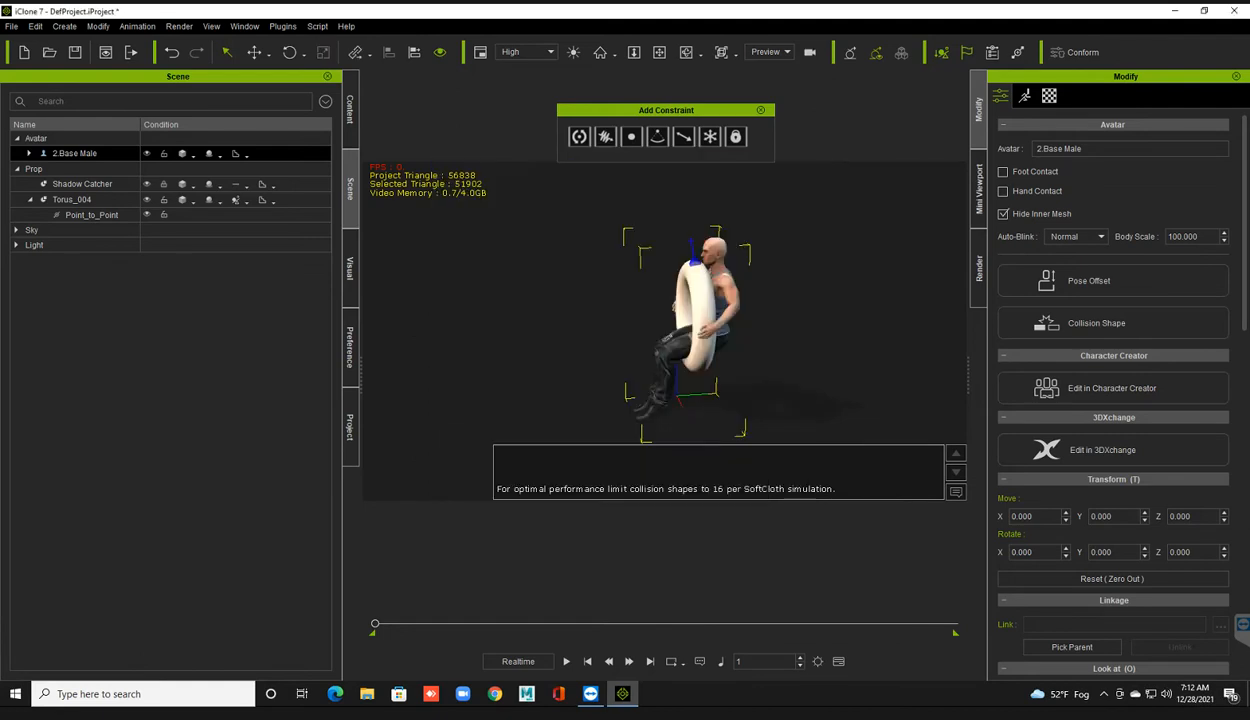
pyautogui.press('space')
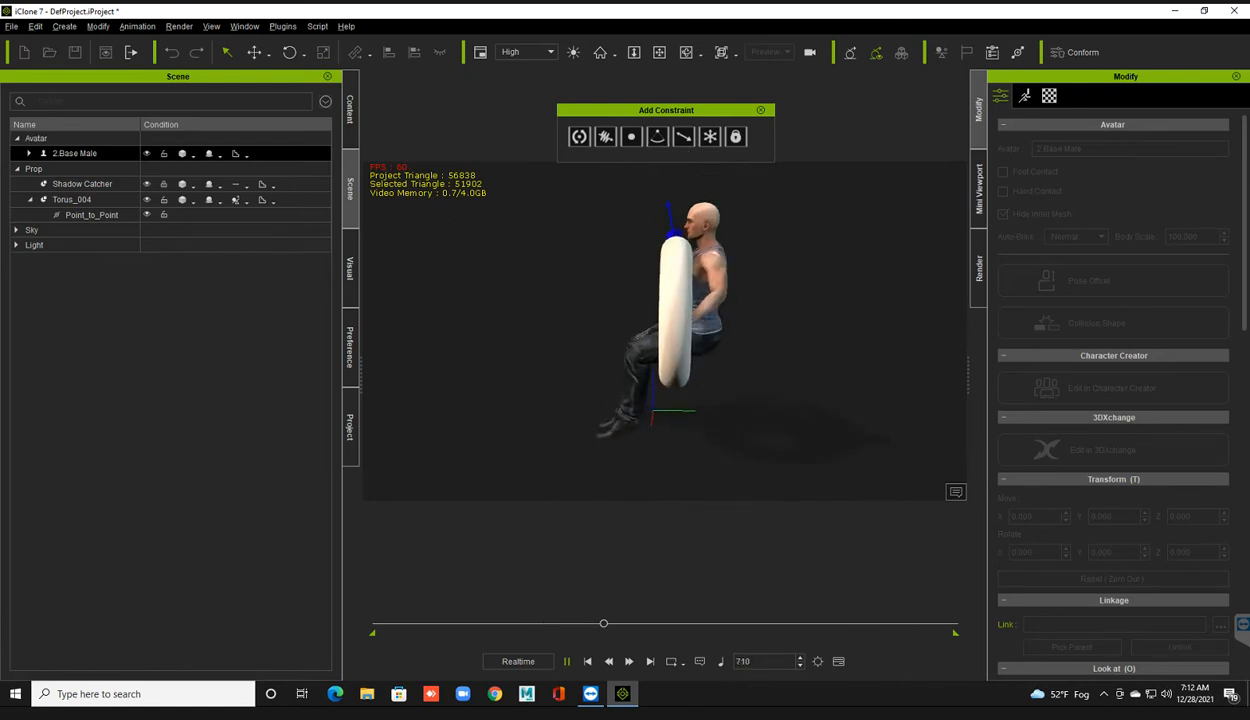
pyautogui.click(588, 661)
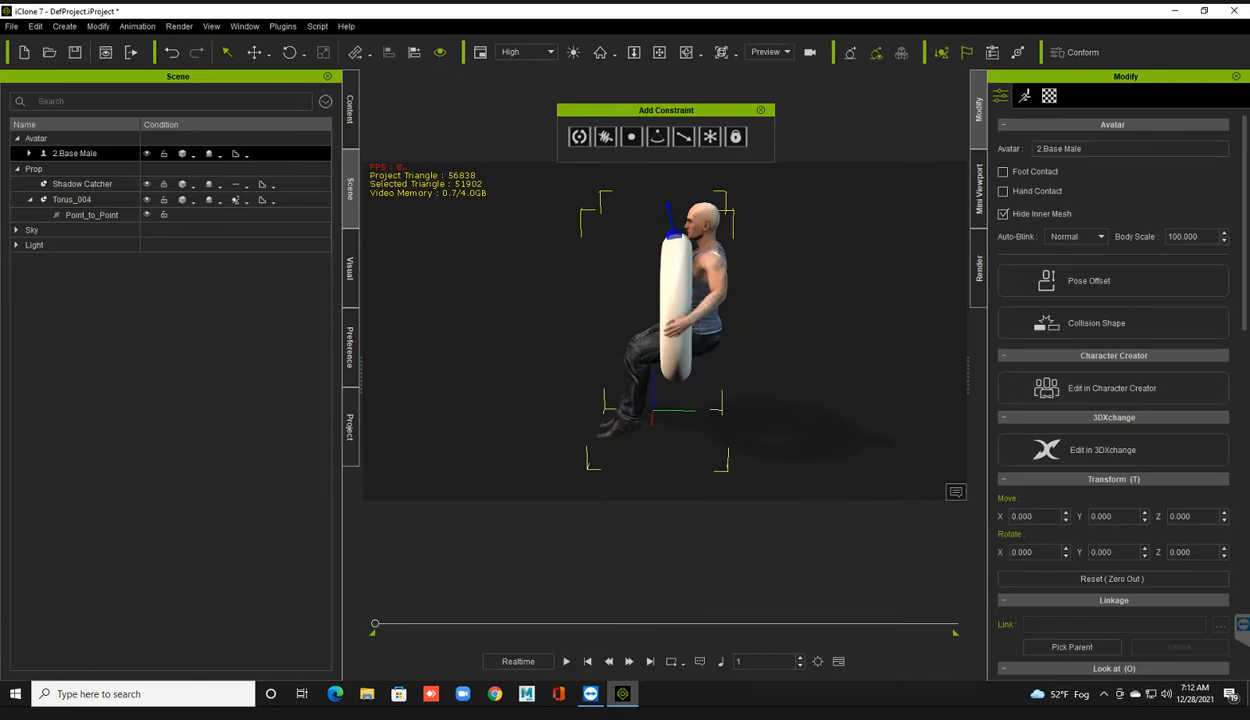
# Step: Move the Point_to_Point constraint up and away in front of the avatar and play the simulation
pyautogui.click(92, 229)
pyautogui.click(92, 216)
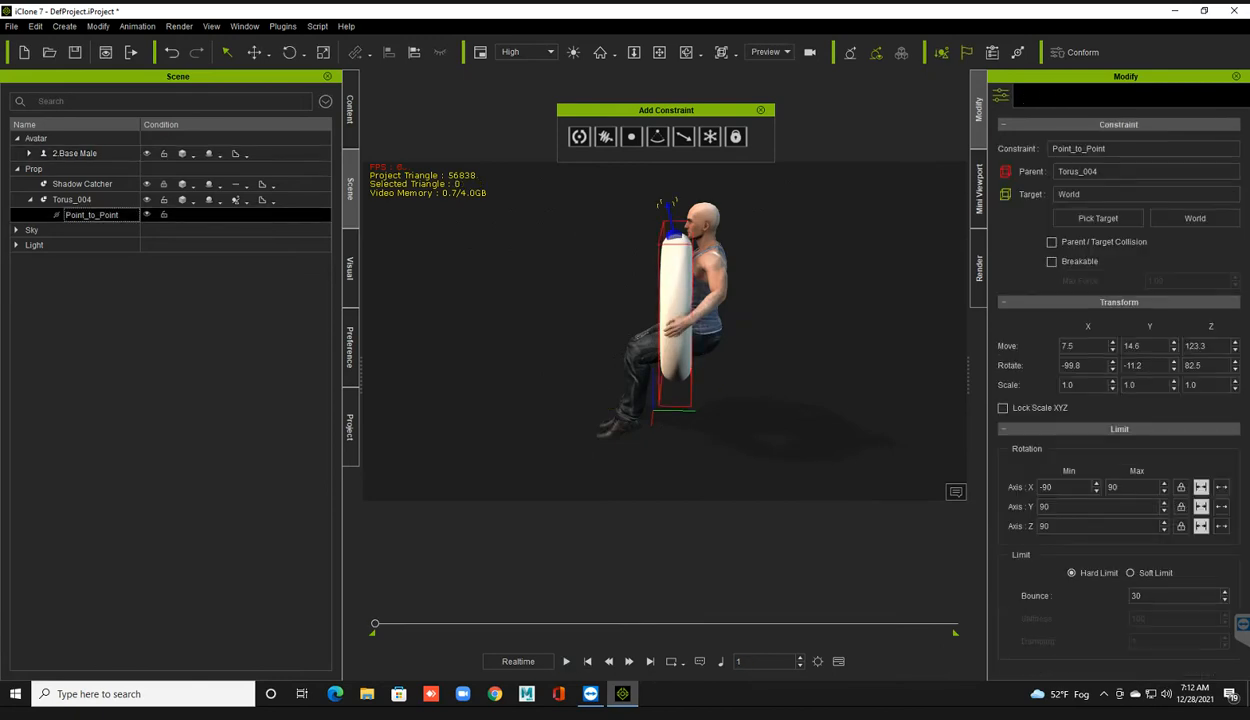
pyautogui.press('w')
pyautogui.scroll(-1, 665, 331)
pyautogui.moveTo(661, 221); pyautogui.dragTo(508, 186)
pyautogui.press('space')
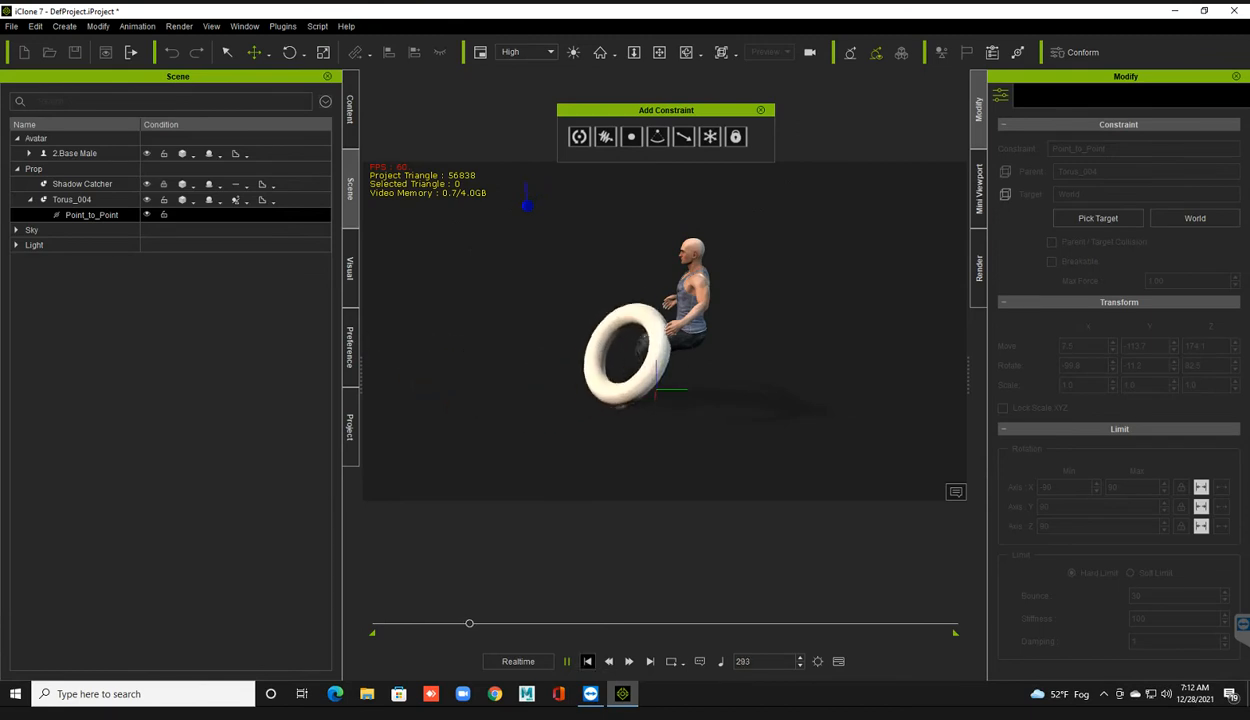
# Step: Stop the simulation and delete the Point_to_Point constraint from Torus_004
pyautogui.press('space')
pyautogui.scroll(-3, 665, 331)
pyautogui.moveTo(665, 330); pyautogui.dragTo(736, 335, button='right')
pyautogui.press('Delete')
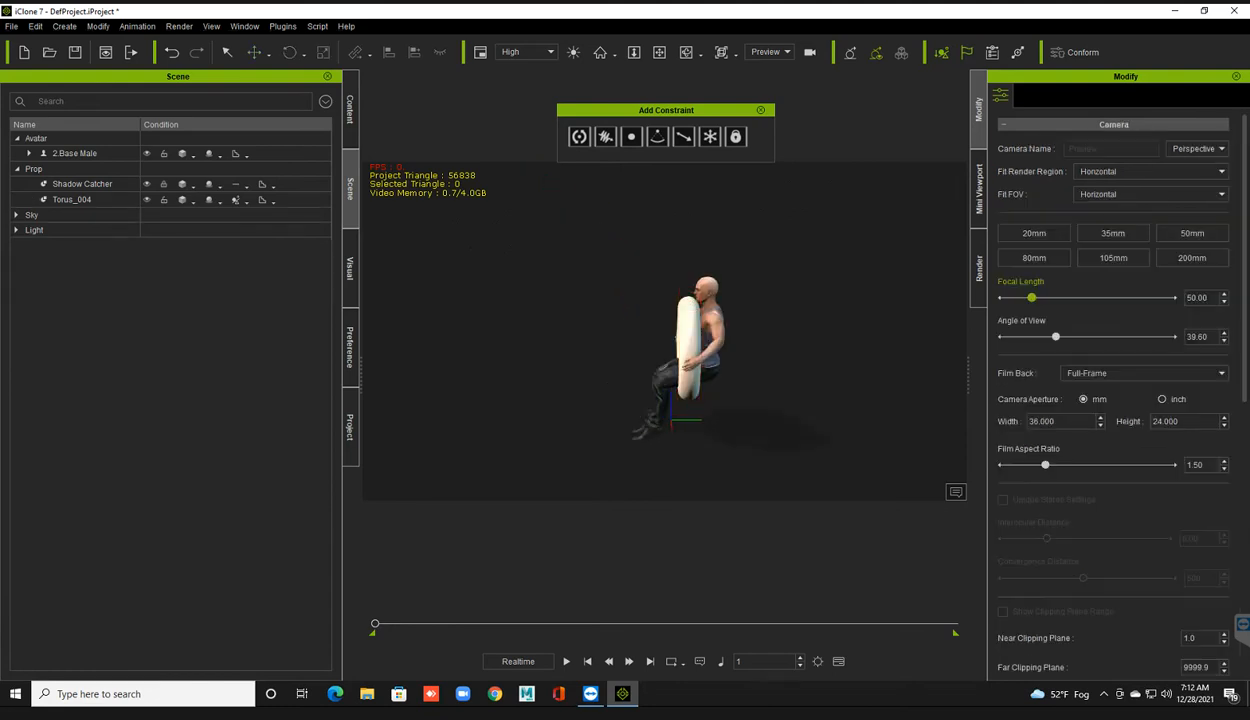
# Step: Add a Generic constraint at the top of Torus_004 and briefly play the simulation with its default locked axes
pyautogui.moveTo(700, 330); pyautogui.dragTo(670, 331, button='right')
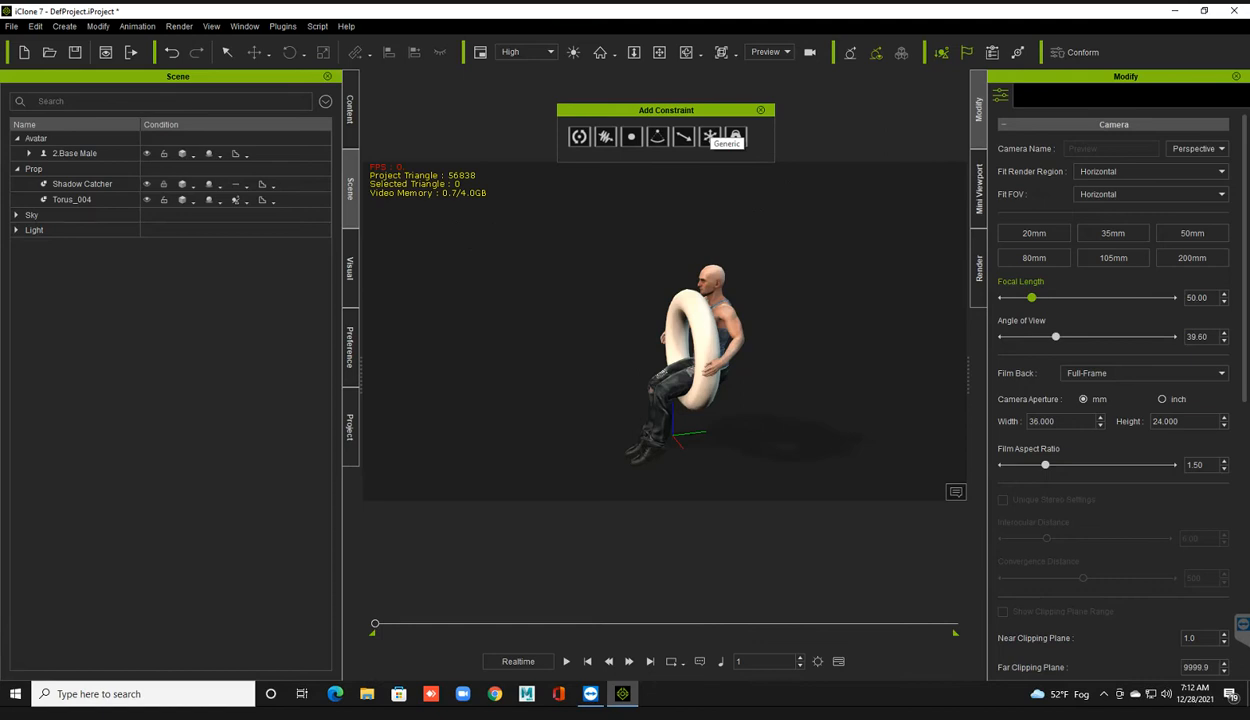
pyautogui.click(710, 137)
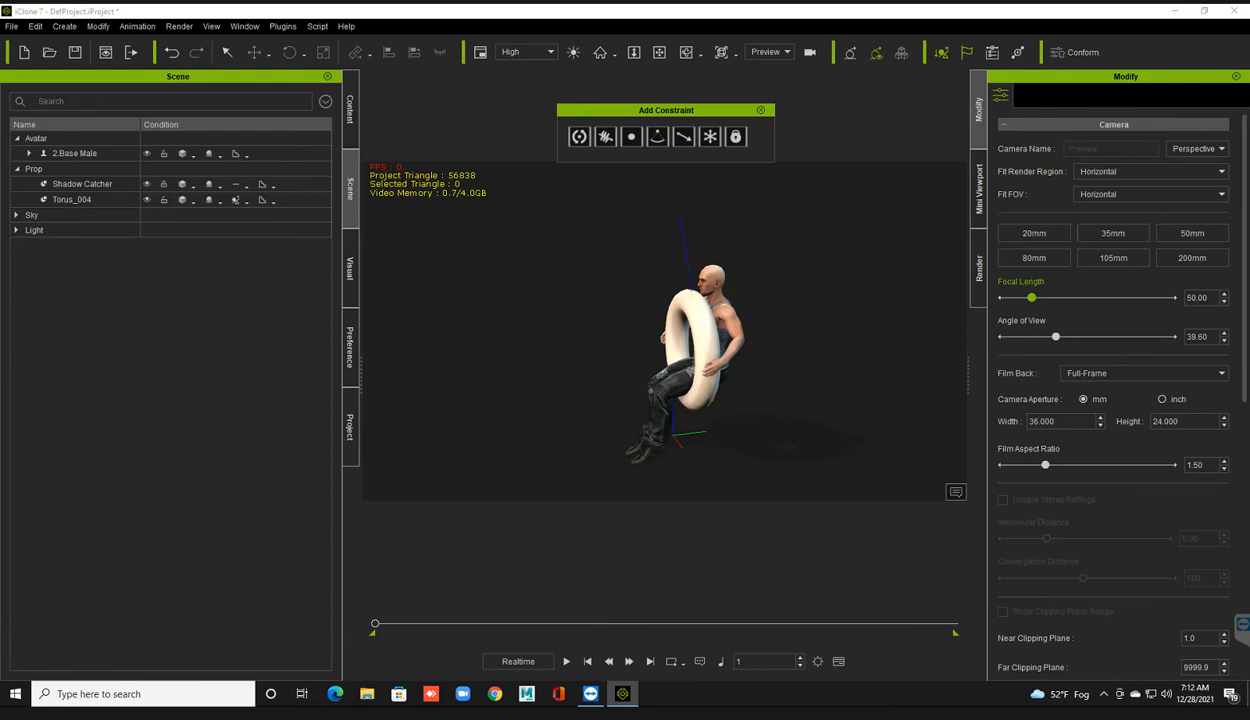
pyautogui.click(691, 292)
pyautogui.moveTo(700, 320); pyautogui.dragTo(630, 312, button='right')
pyautogui.scroll(-1, 660, 320)
pyautogui.moveTo(660, 320); pyautogui.dragTo(660, 338, button='middle')
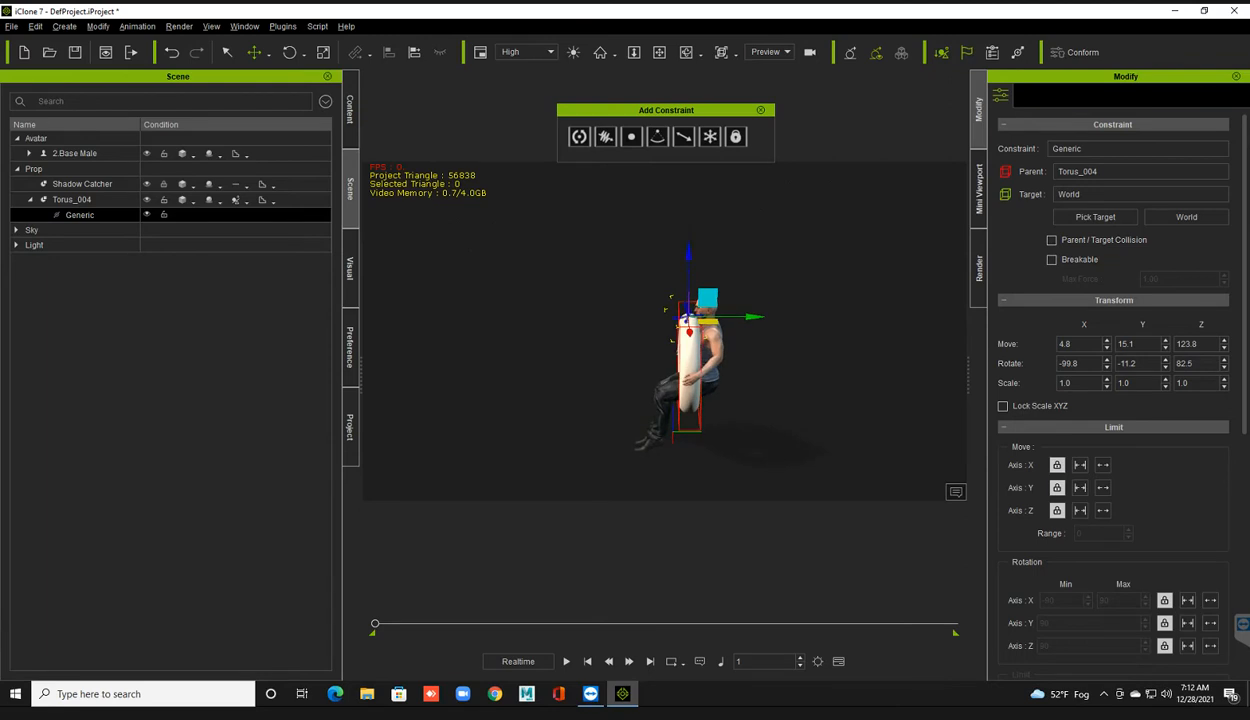
pyautogui.scroll(-3, 1113, 420)
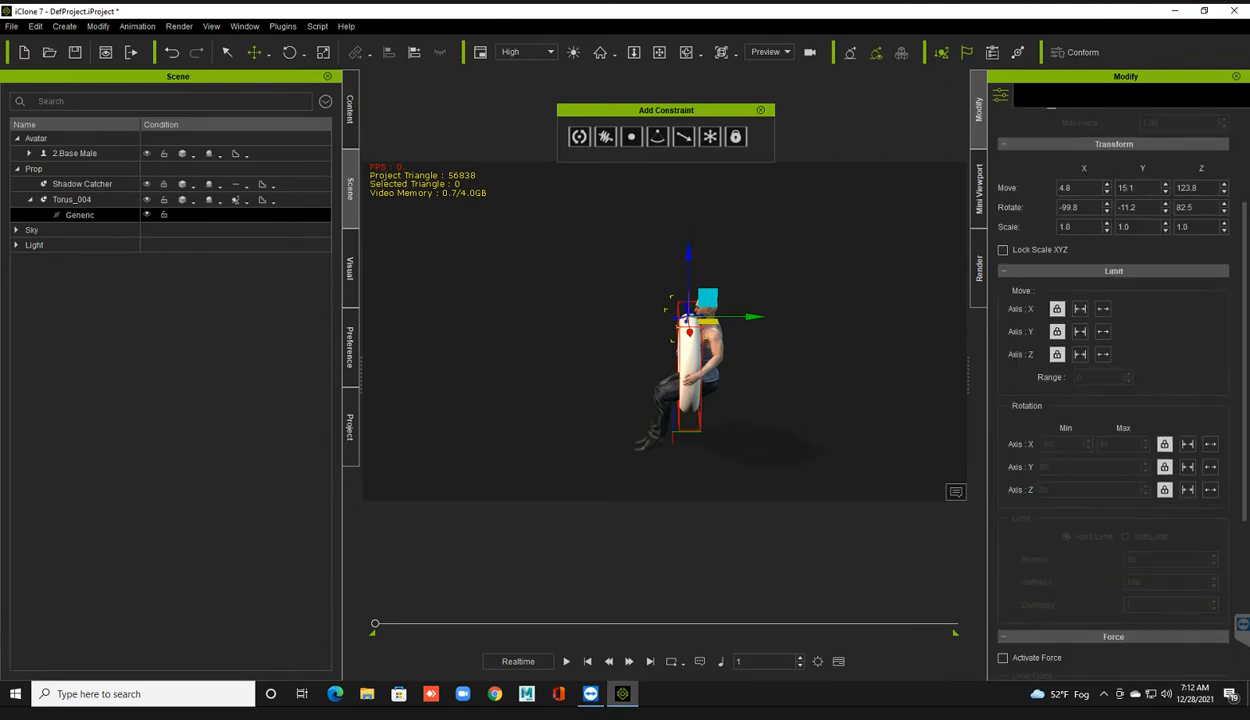
pyautogui.press('space')
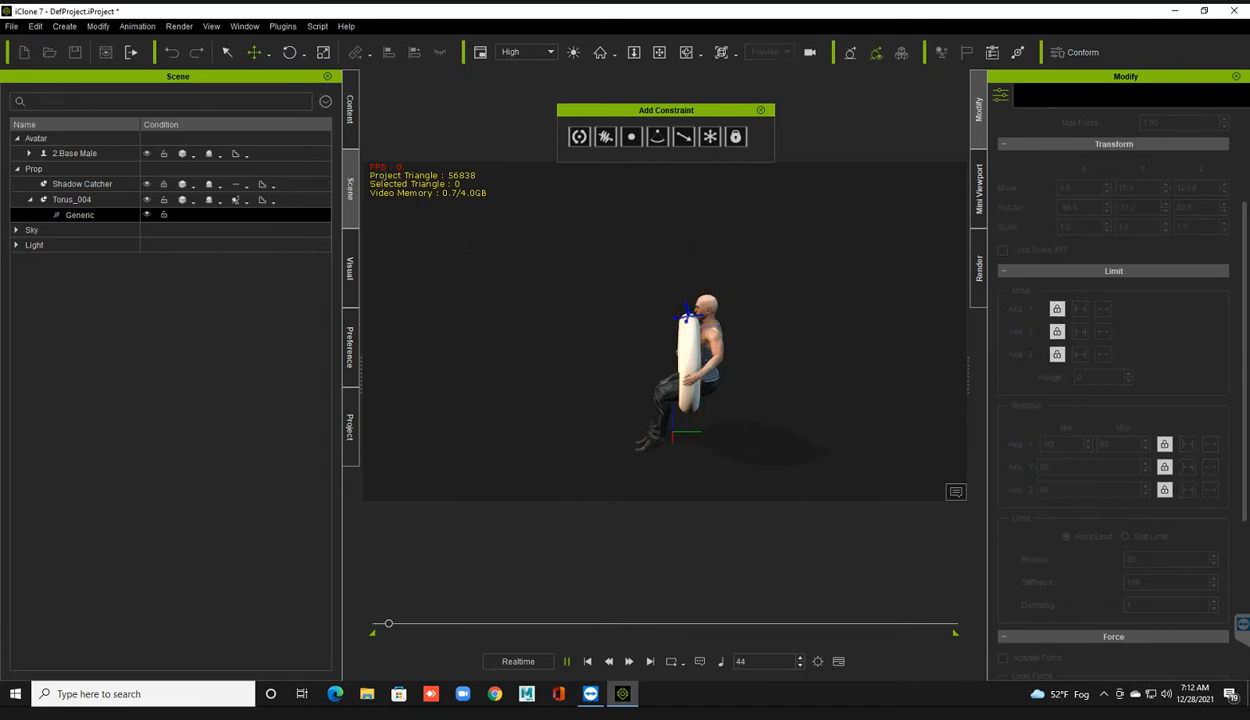
pyautogui.press('space')
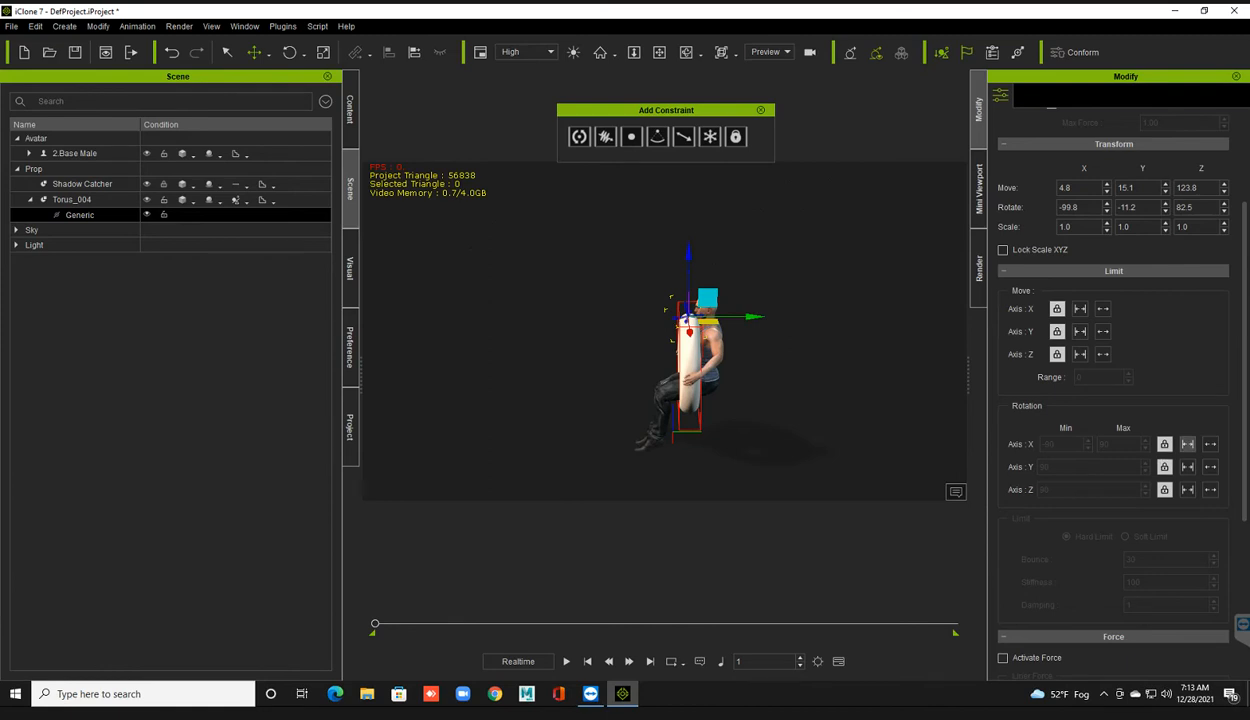
# Step: Set the Generic constraint's rotation to free on the X, Y and Z axes and play the simulation
pyautogui.click(1210, 444)
pyautogui.click(1210, 467)
pyautogui.click(1210, 489)
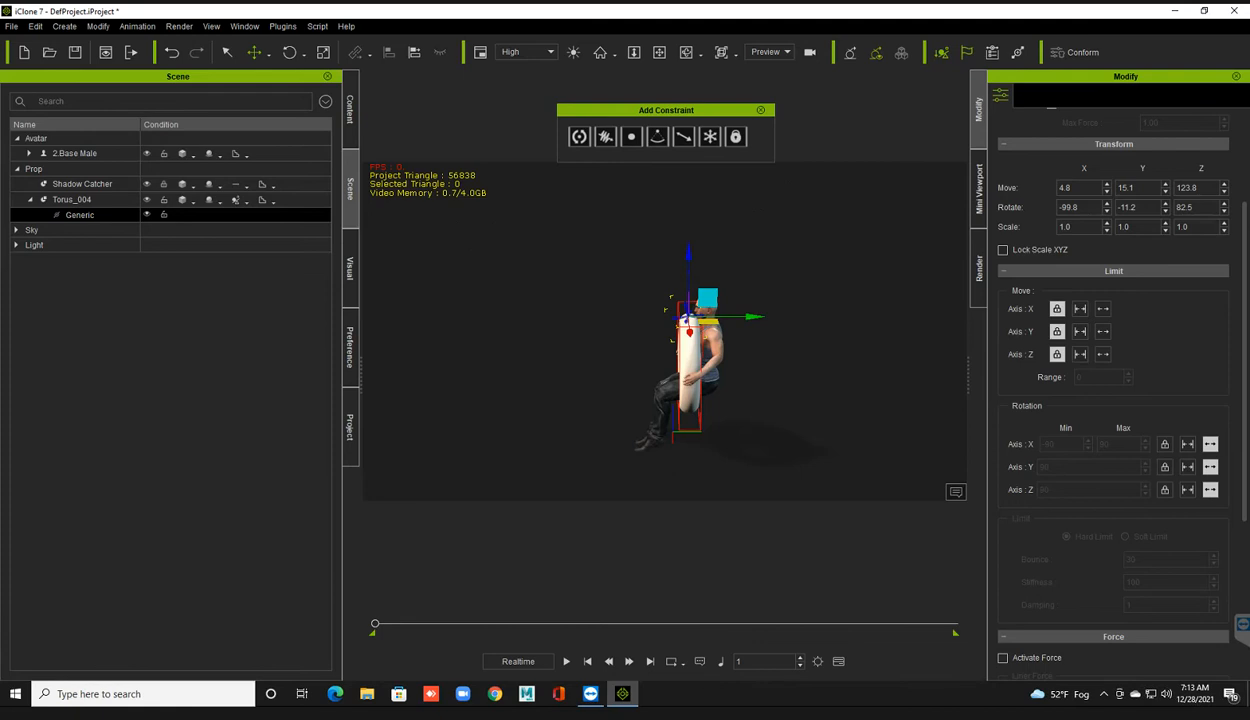
pyautogui.press('space')
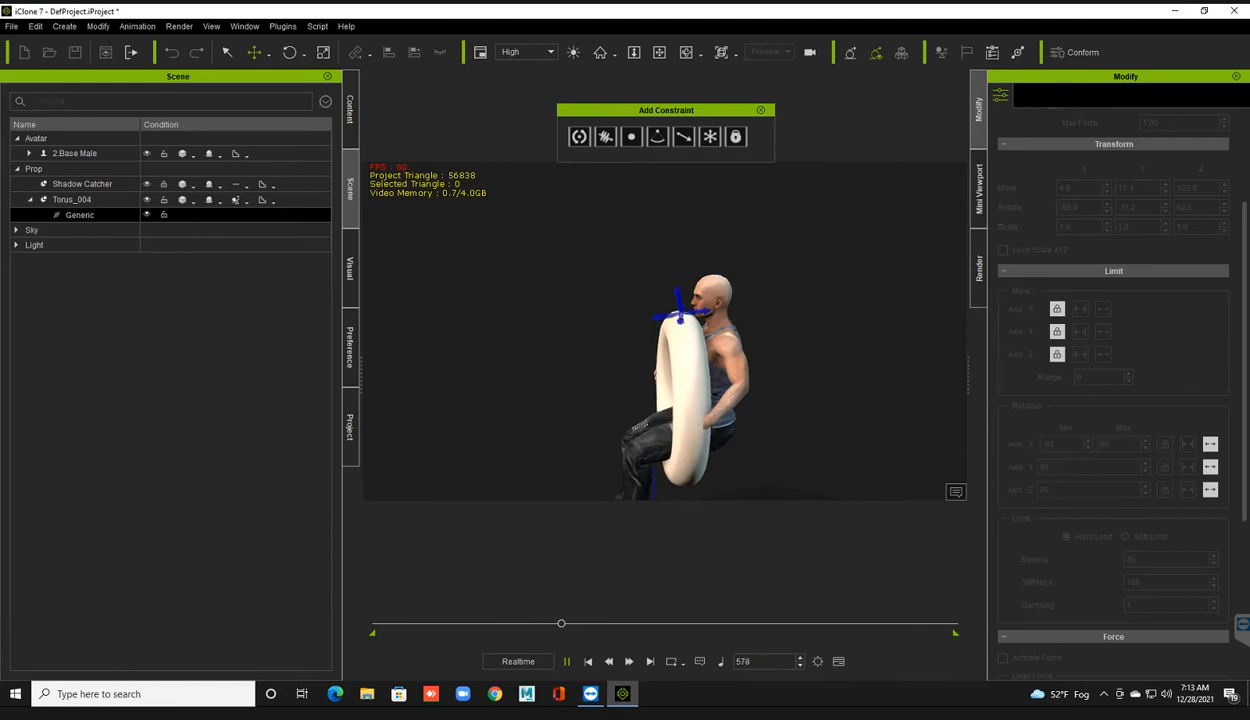
pyautogui.click(588, 661)
# Step: Move the Generic constraint high in front of the avatar, to about Y -230.6 and Z 323.5, and play the simulation
pyautogui.scroll(-2, 665, 331)
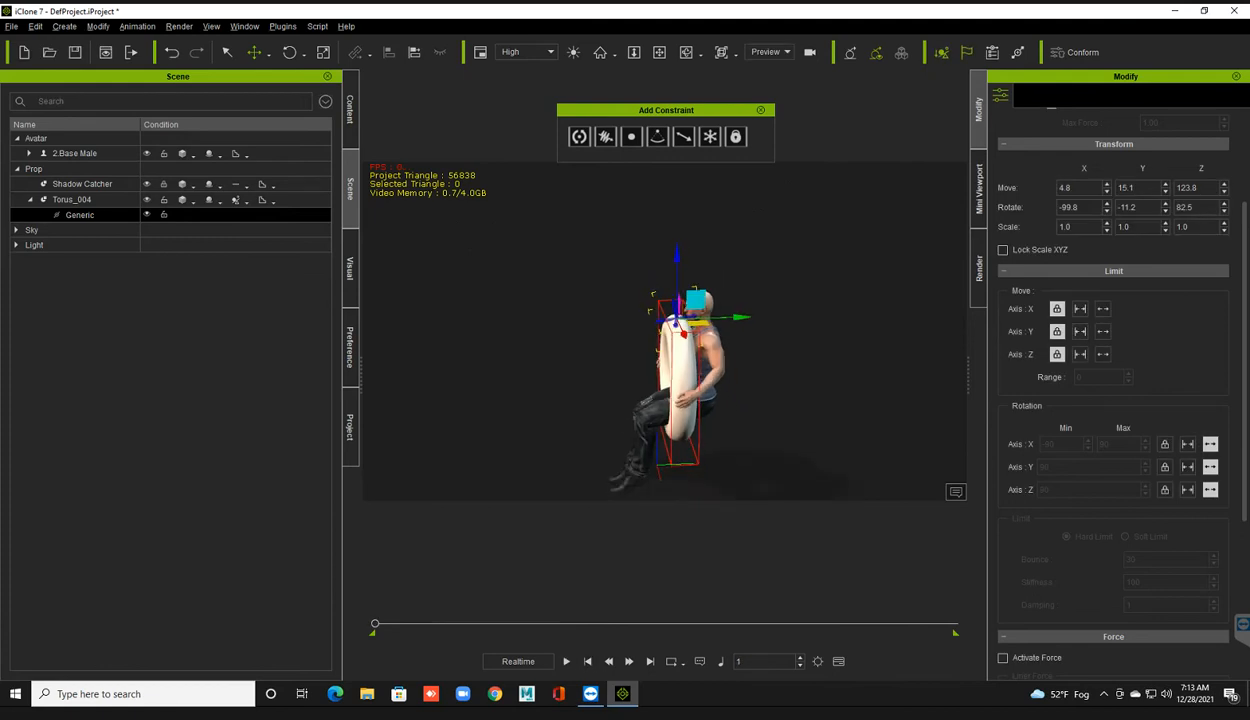
pyautogui.scroll(-2, 665, 331)
pyautogui.moveTo(665, 331); pyautogui.dragTo(688, 350, button='middle')
pyautogui.scroll(-1, 688, 350)
pyautogui.scroll(-3, 688, 350)
pyautogui.moveTo(688, 350); pyautogui.dragTo(702, 381, button='middle')
pyautogui.moveTo(703, 369); pyautogui.dragTo(705, 369, button='right')
pyautogui.moveTo(720, 348); pyautogui.dragTo(531, 200)
pyautogui.press('space')
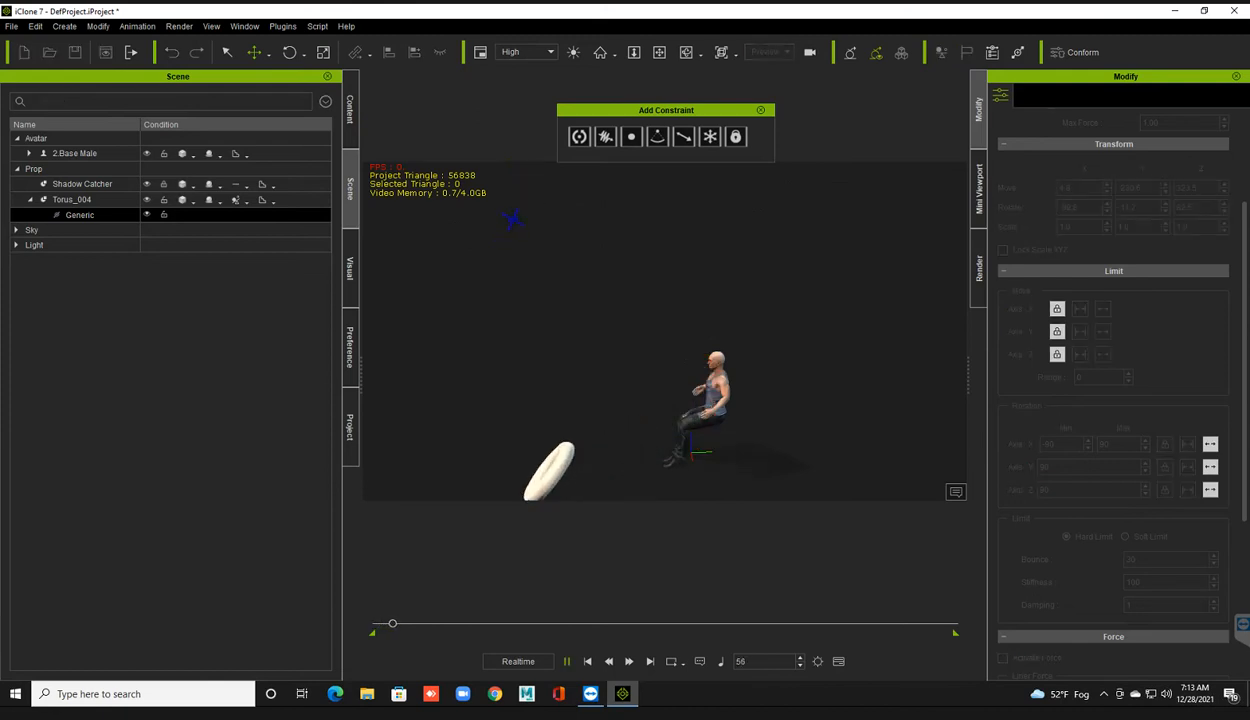
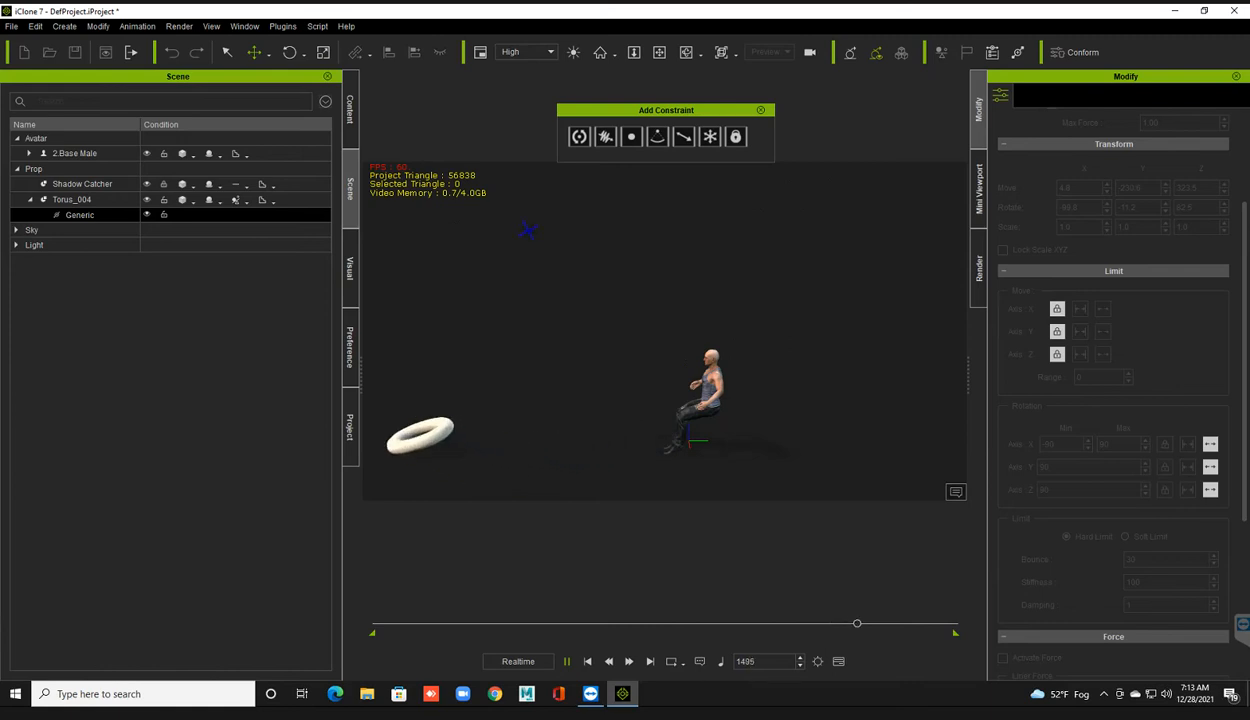
pyautogui.press('Home')
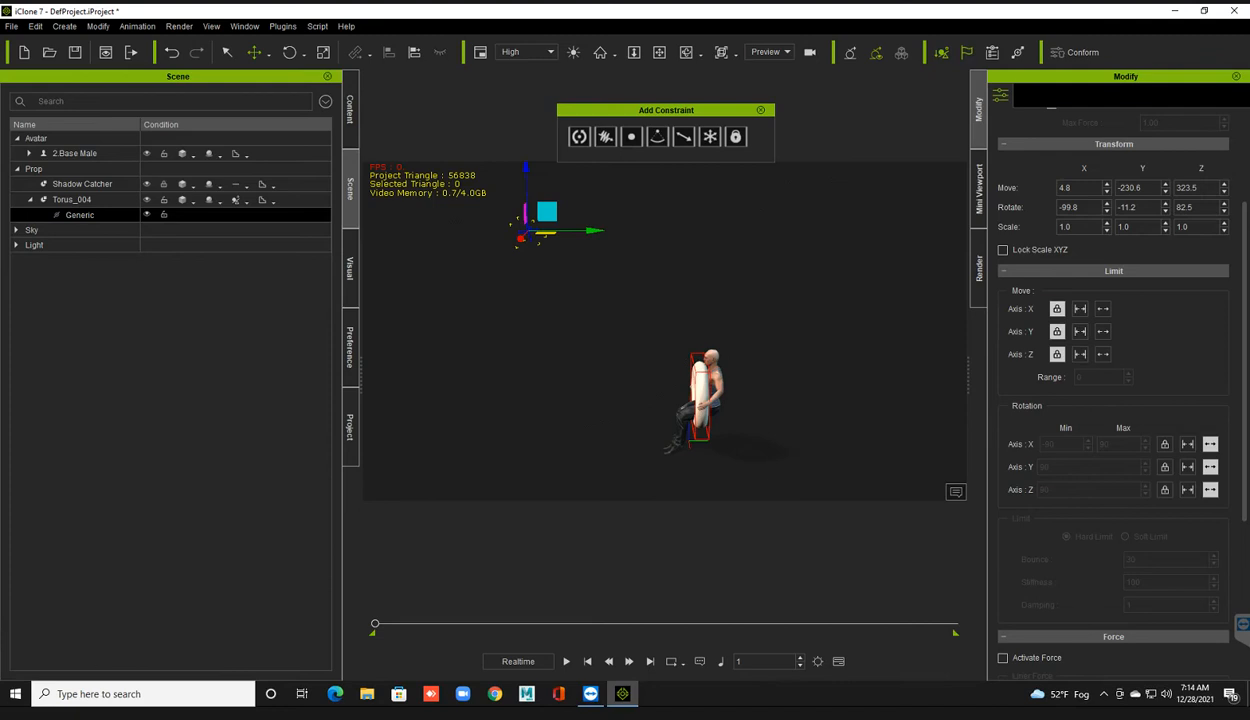
# Step: Shift the Generic constraint along Y to about -221.3 and replay the simulation from a different viewing angle
pyautogui.moveTo(590, 230); pyautogui.dragTo(596, 230)
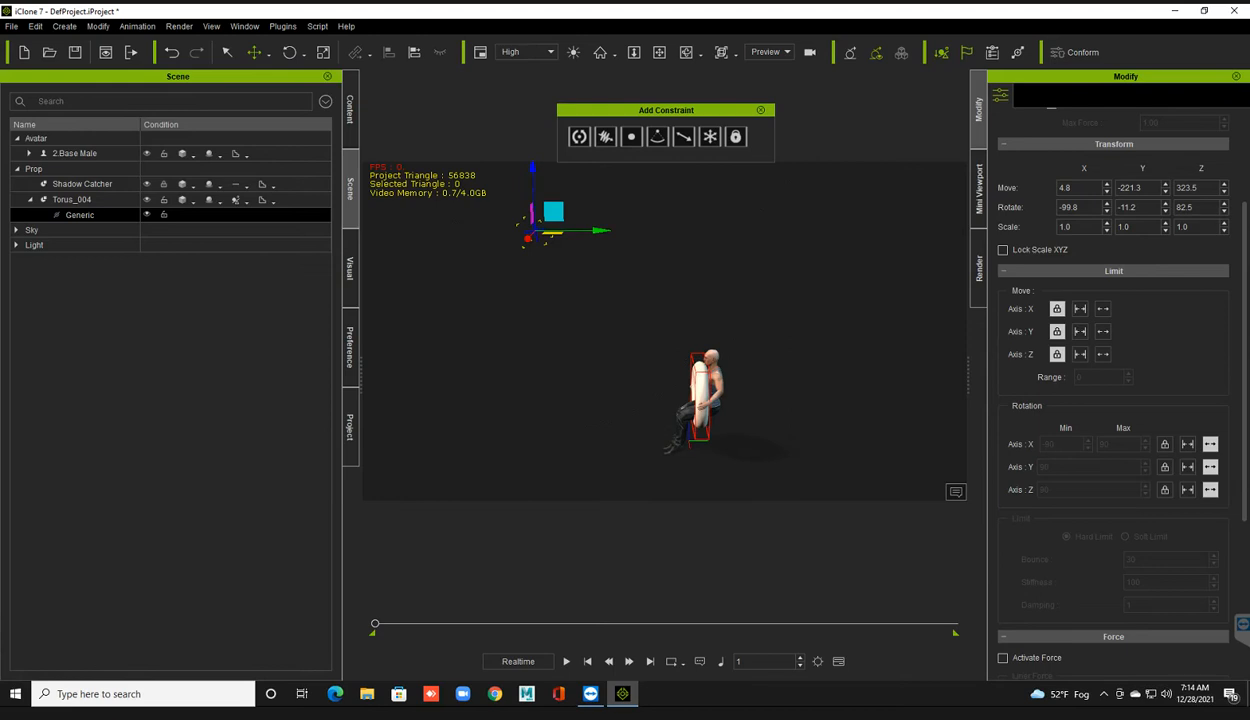
pyautogui.scroll(2, 665, 330)
pyautogui.moveTo(665, 330); pyautogui.dragTo(663, 334, button='middle')
pyautogui.moveTo(663, 334); pyautogui.dragTo(694, 358, button='right')
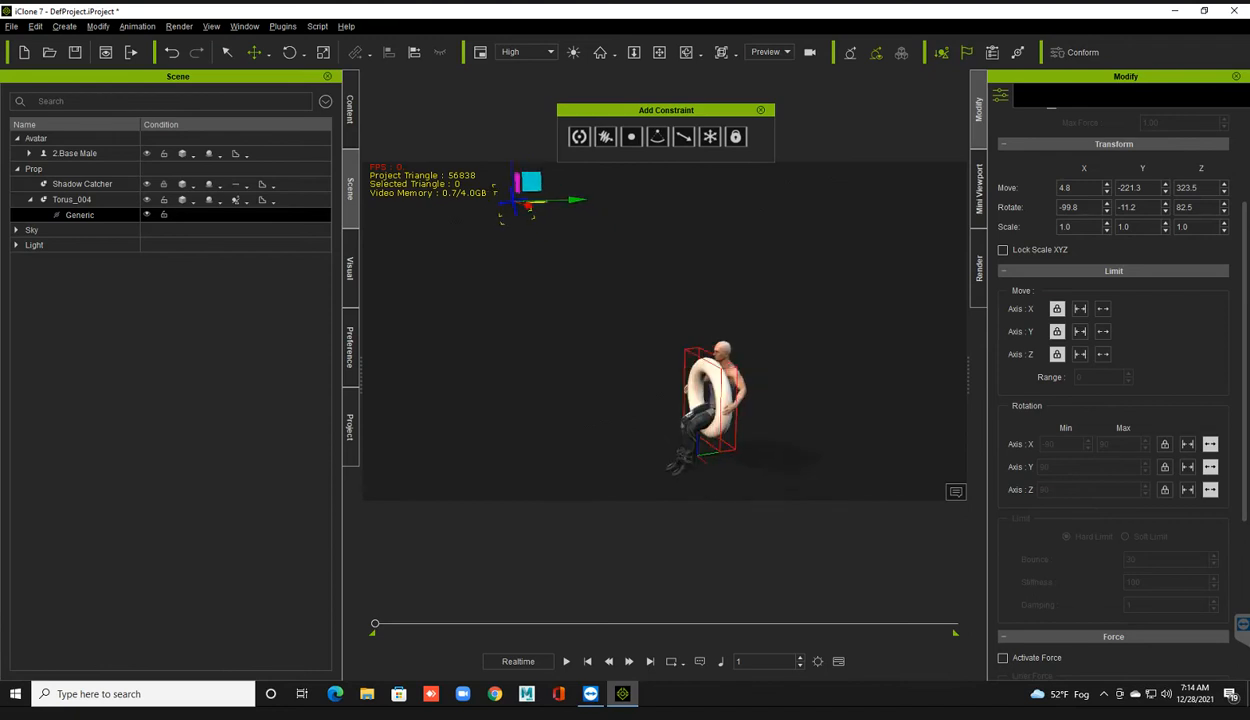
pyautogui.press('space')
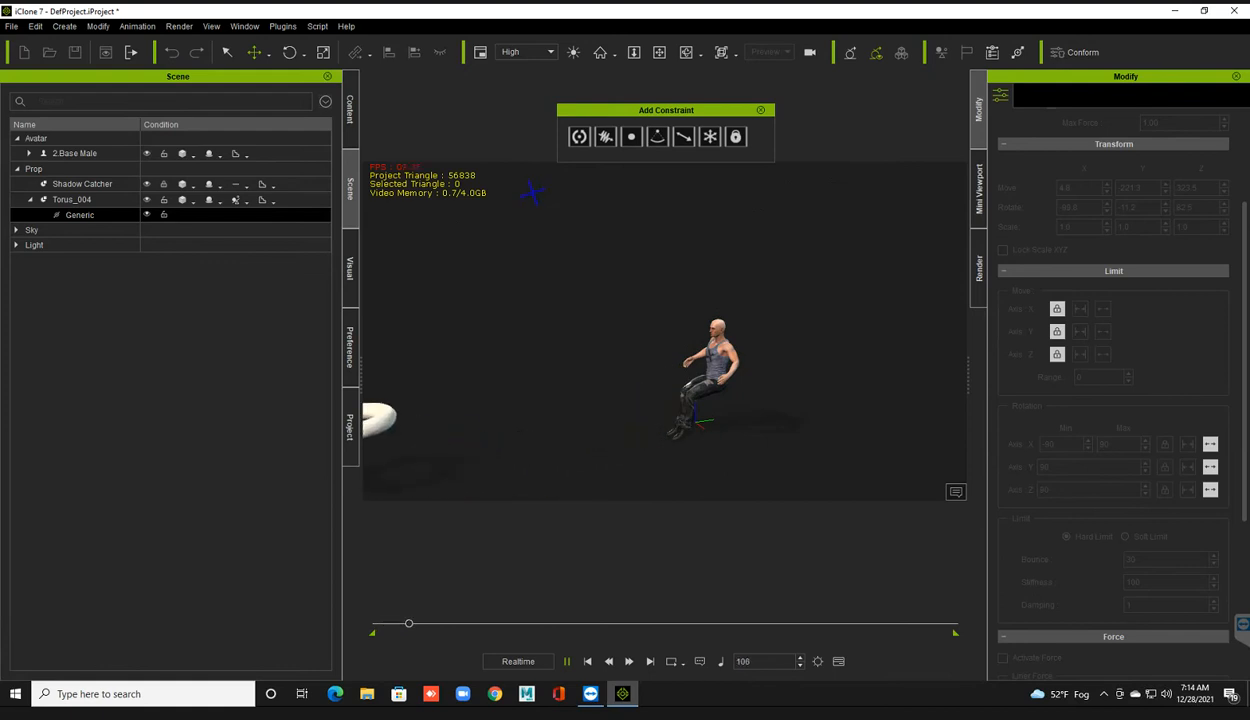
pyautogui.press('space')
# Step: Link the 2.Base Male avatar to Torus_004 as its parent
pyautogui.click(75, 154)
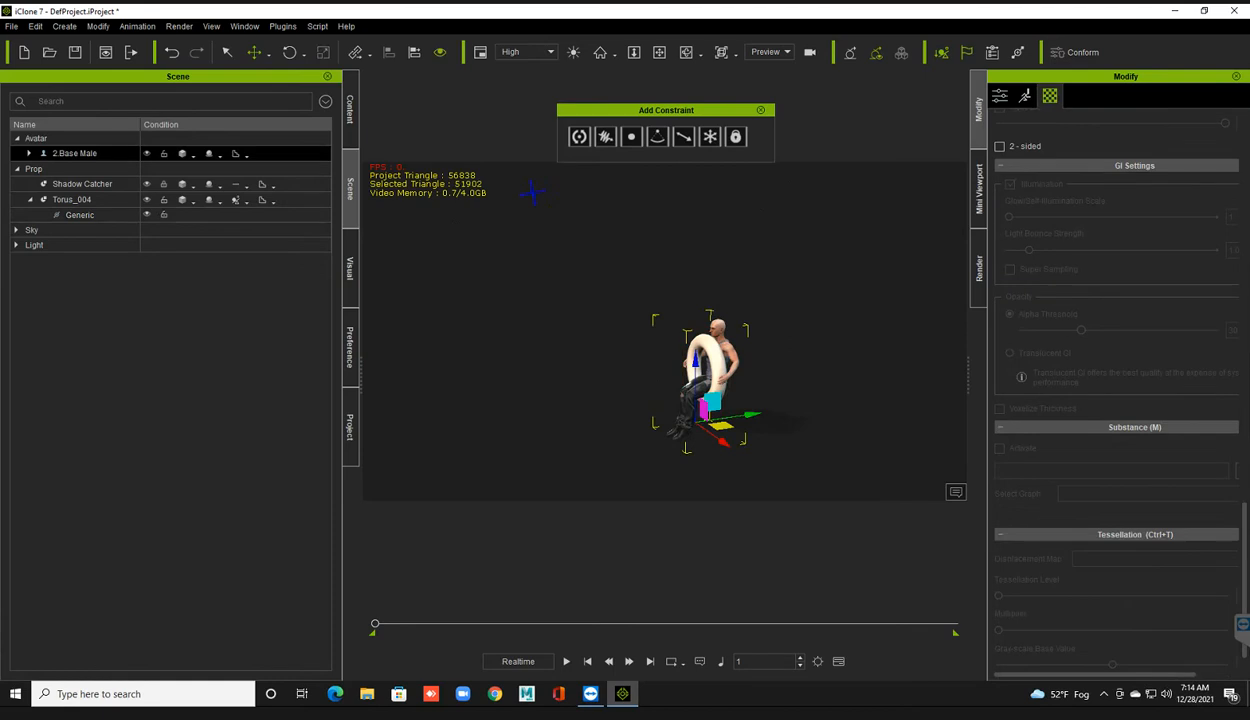
pyautogui.scroll(1, 665, 331)
pyautogui.moveTo(665, 331); pyautogui.dragTo(662, 329, button='middle')
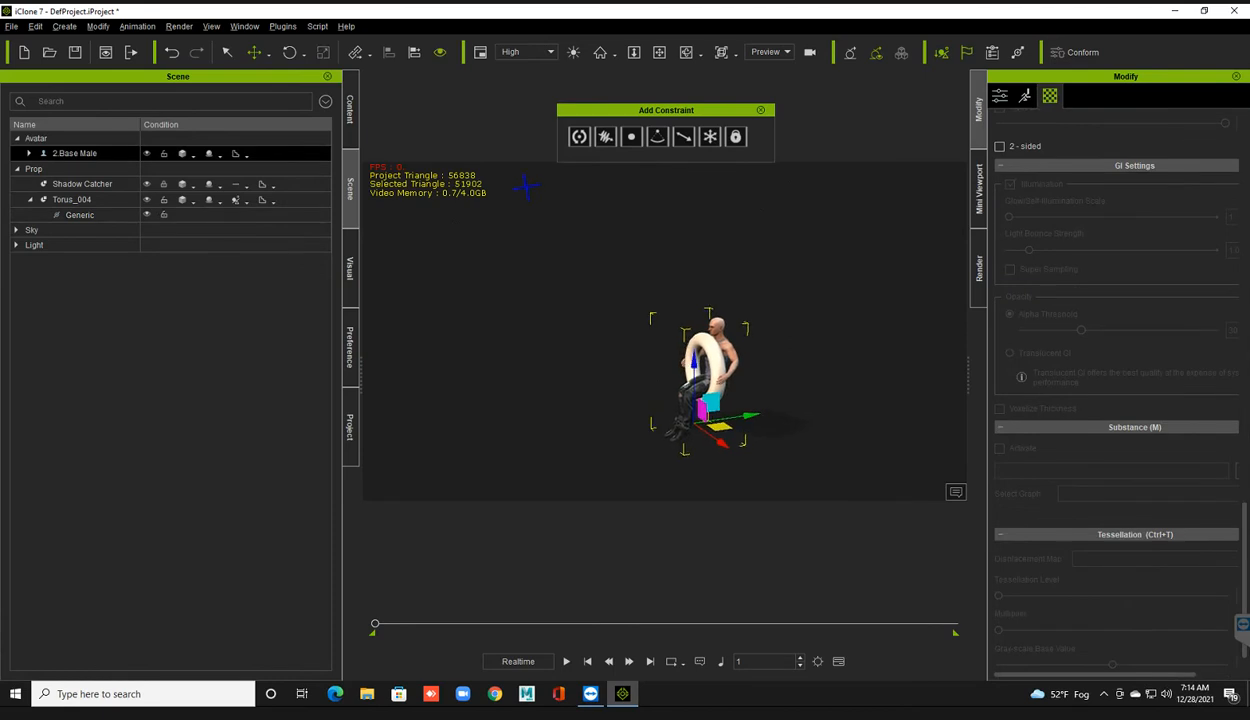
pyautogui.click(1000, 96)
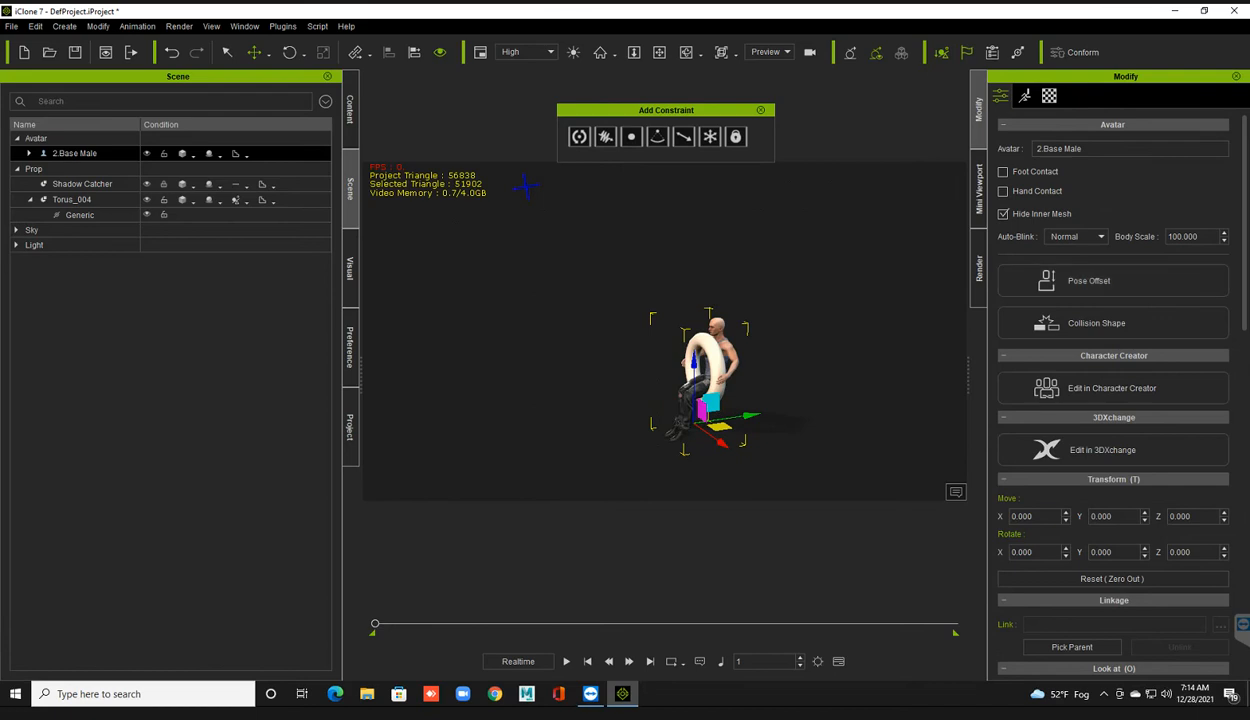
pyautogui.moveTo(665, 331); pyautogui.dragTo(678, 345, button='middle')
pyautogui.moveTo(518, 181); pyautogui.dragTo(526, 196, button='middle')
pyautogui.scroll(-3, 1113, 400)
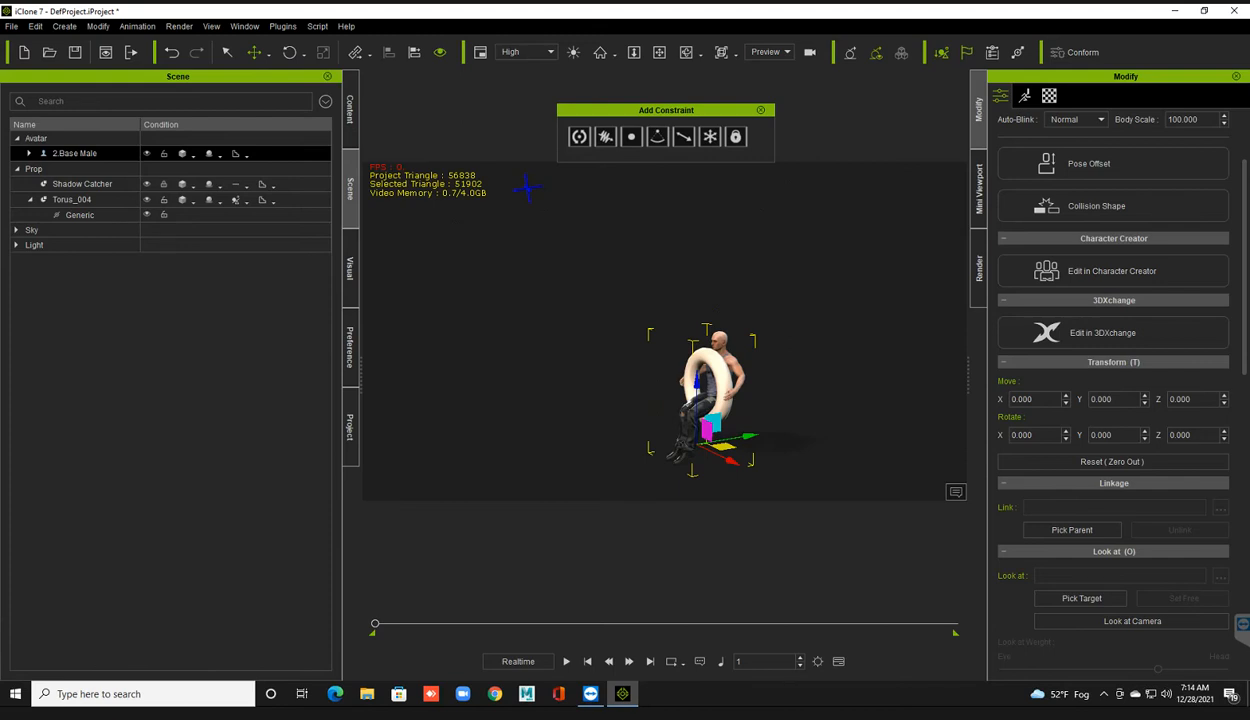
pyautogui.click(1072, 530)
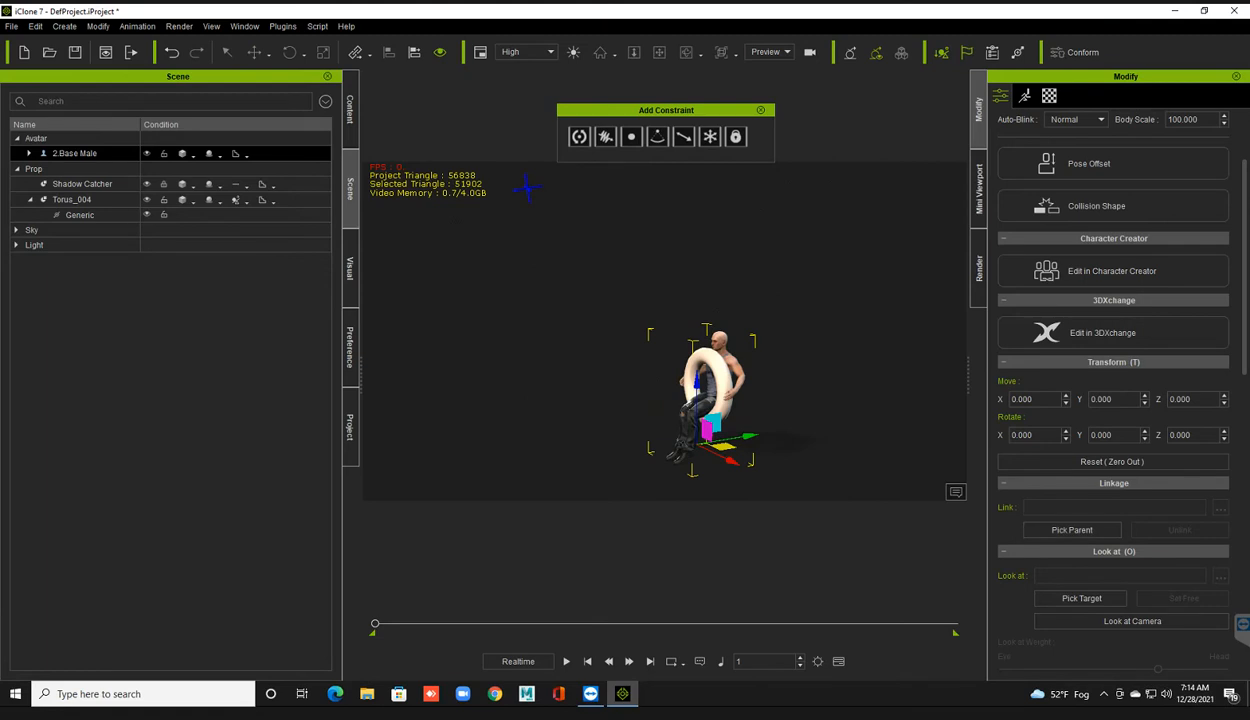
pyautogui.click(722, 378)
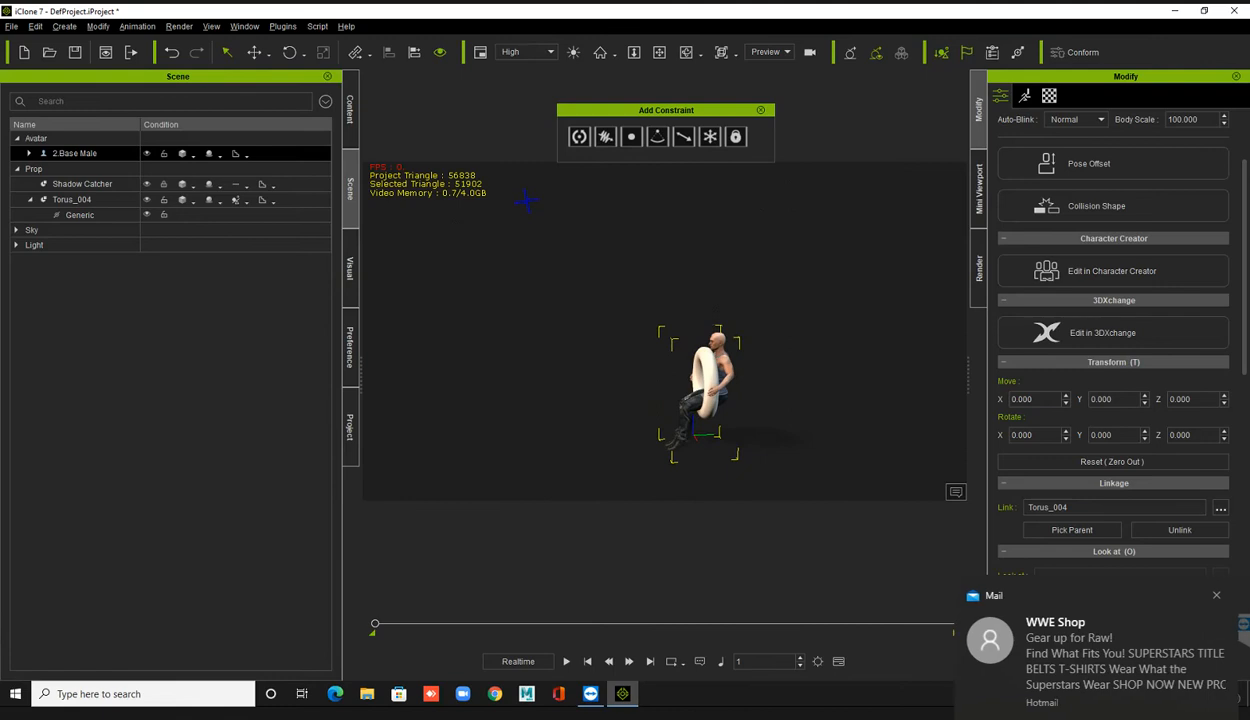
# Step: Play the simulation to check how the linked avatar moves with the torus, and briefly show the ground grid
pyautogui.press('space')
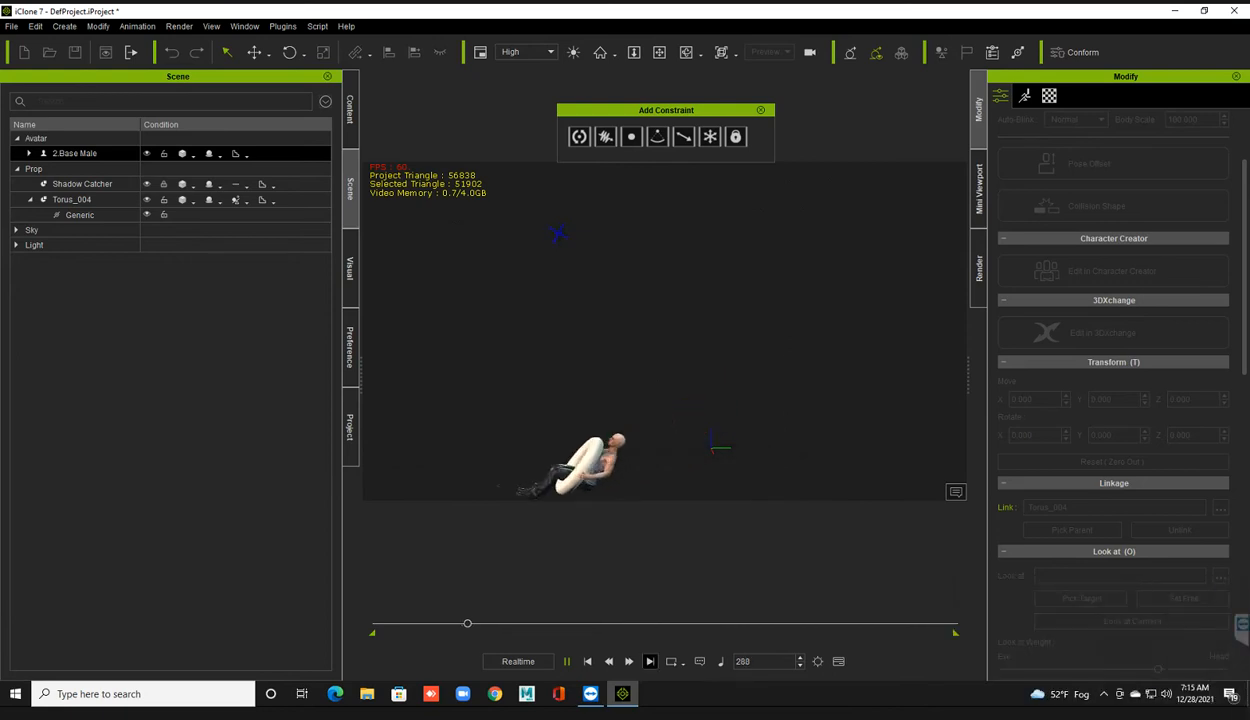
pyautogui.press('space')
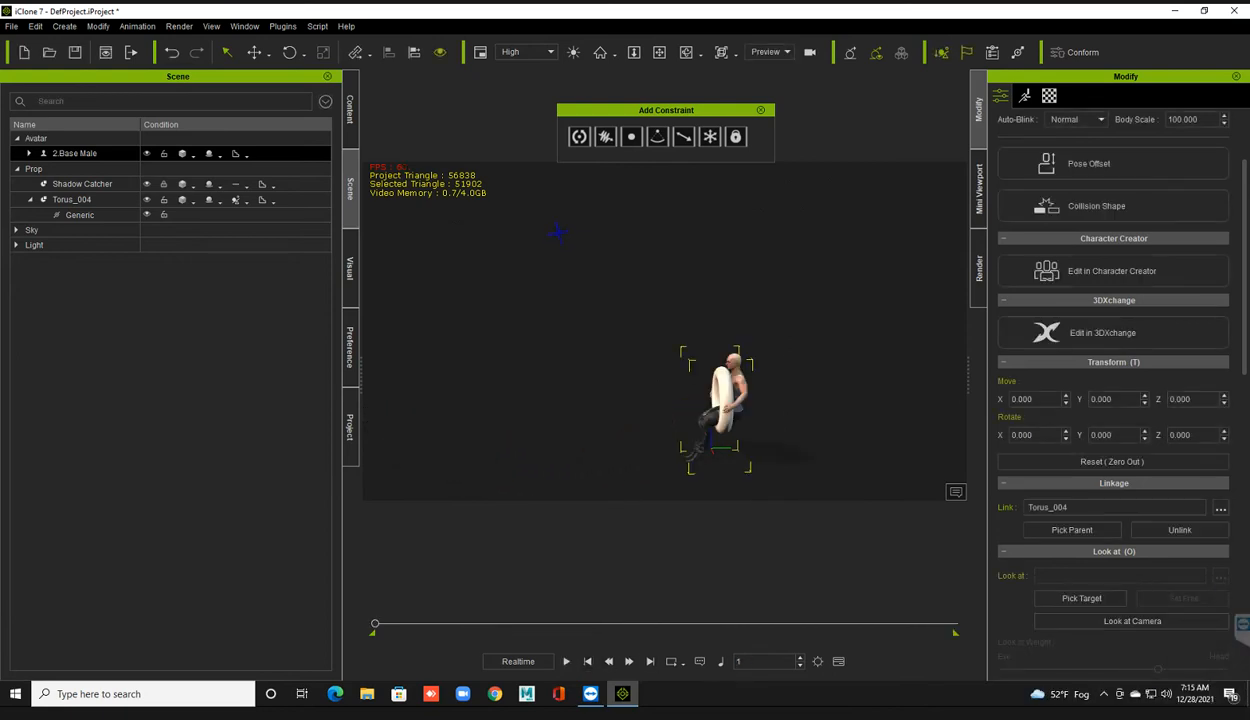
pyautogui.moveTo(640, 330); pyautogui.dragTo(675, 332, button='right')
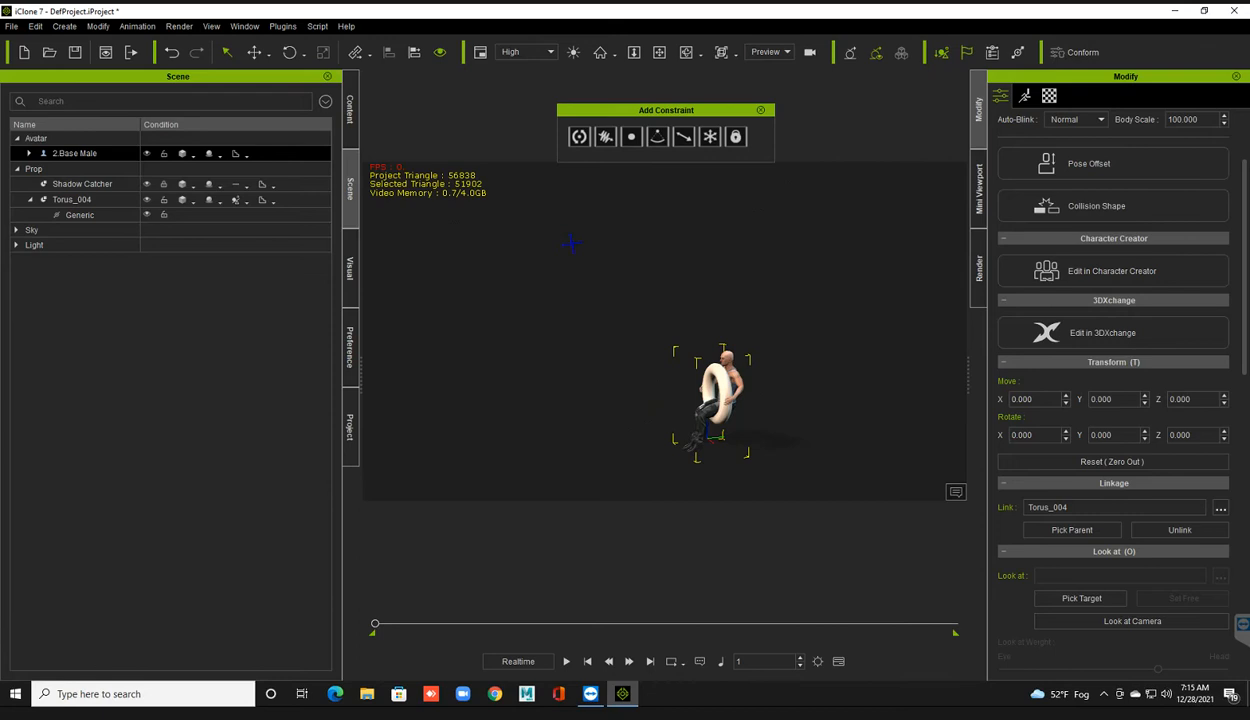
pyautogui.hotkey('ctrl', 'g')
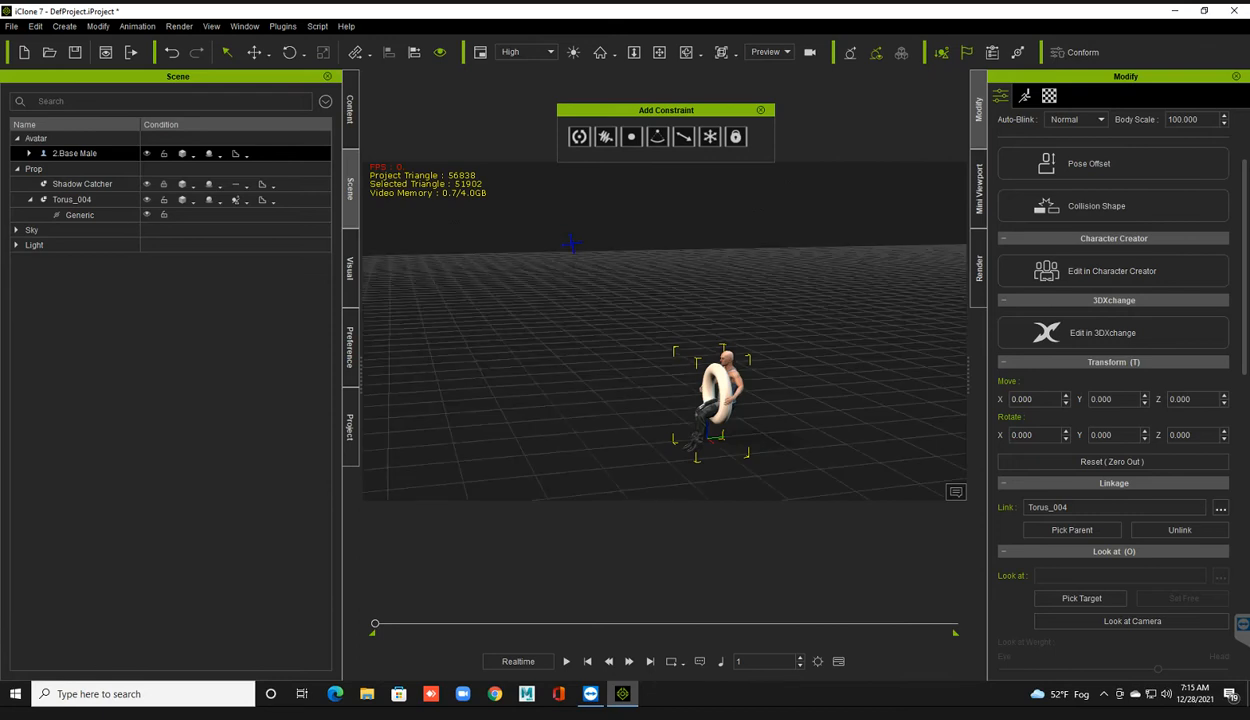
pyautogui.hotkey('ctrl', 'g')
# Step: Add the Butte terrain from the Height Map_Large terrain templates to the scene
pyautogui.click(350, 109)
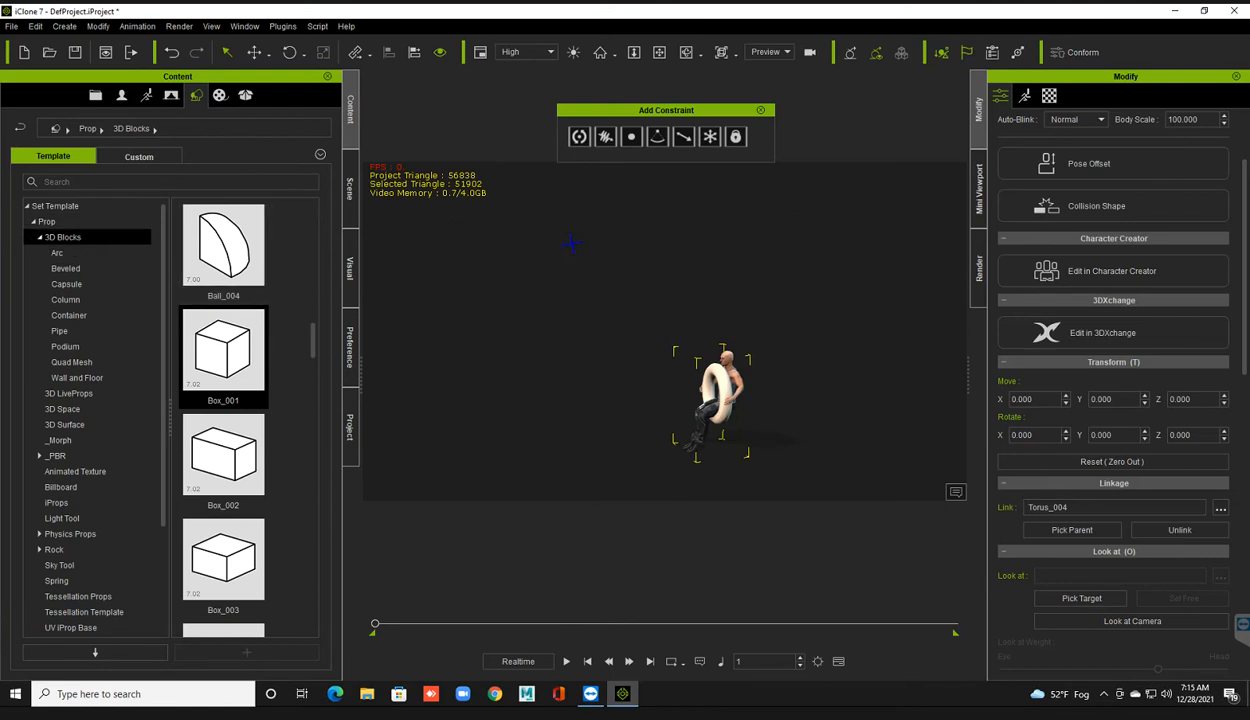
pyautogui.click(40, 238)
pyautogui.click(33, 222)
pyautogui.press('Down')
pyautogui.press('Down')
pyautogui.press('Down')
pyautogui.press('Down')
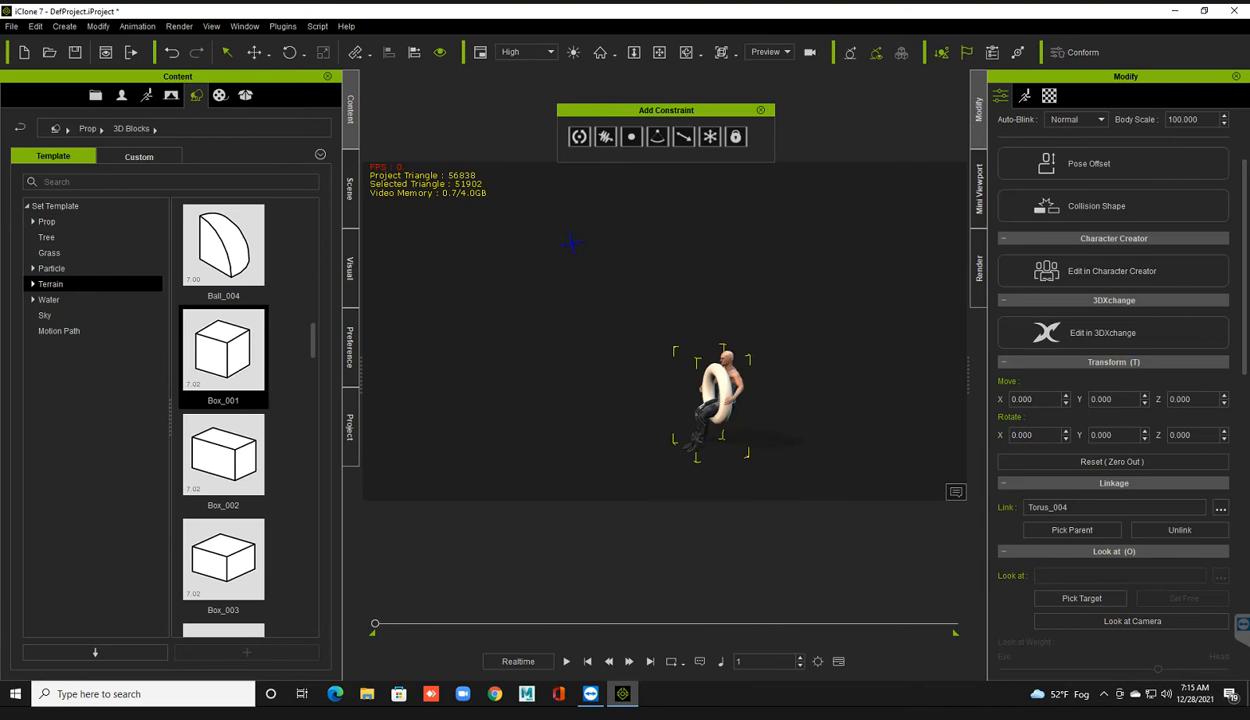
pyautogui.press('Right')
pyautogui.press('Down')
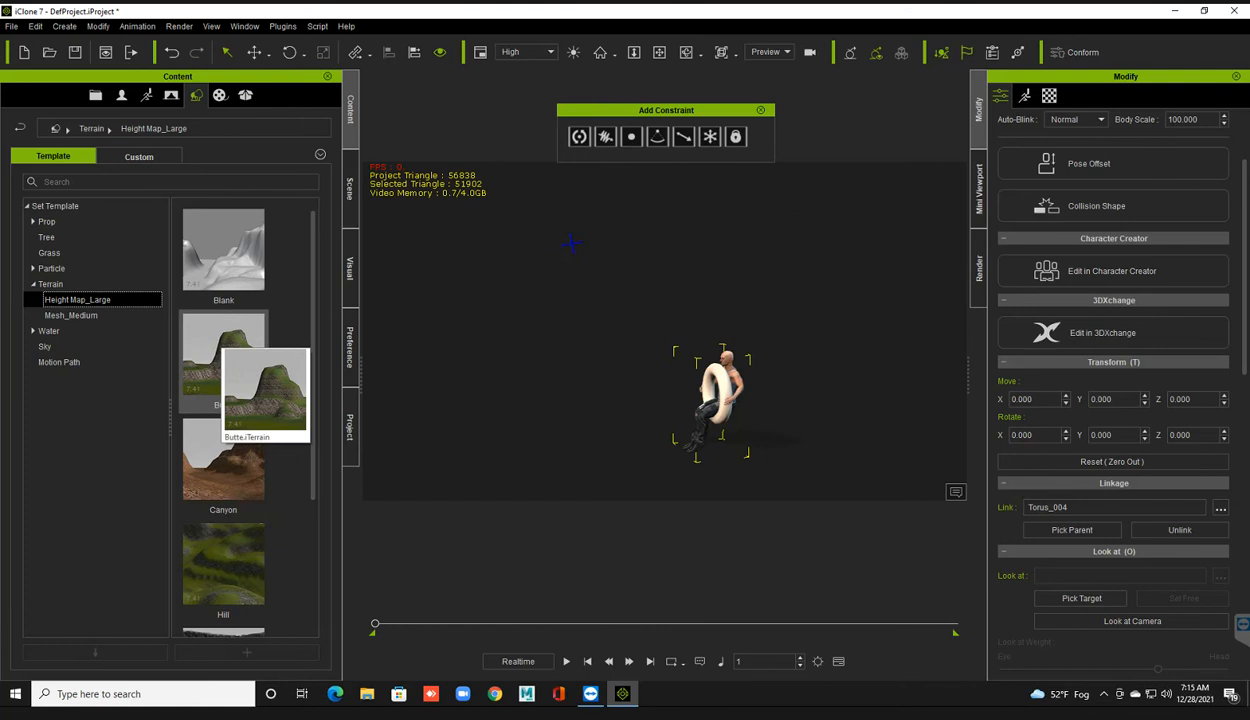
pyautogui.doubleClick(223, 355)
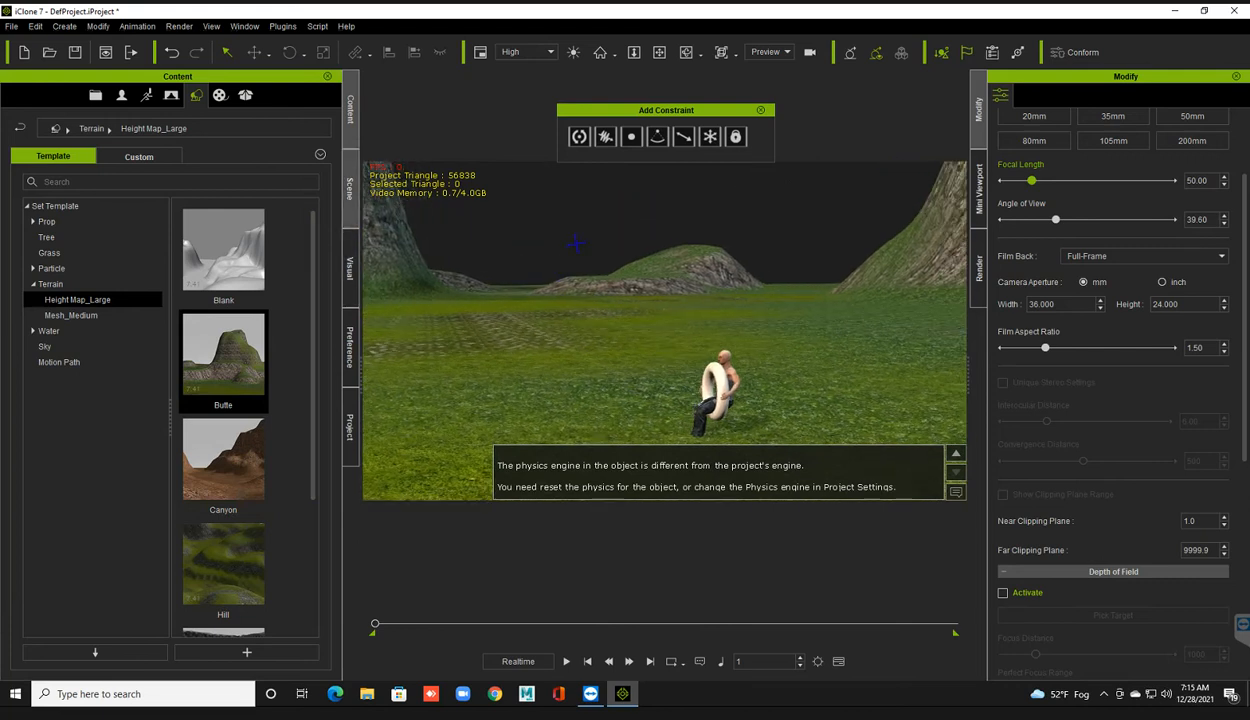
pyautogui.click(350, 187)
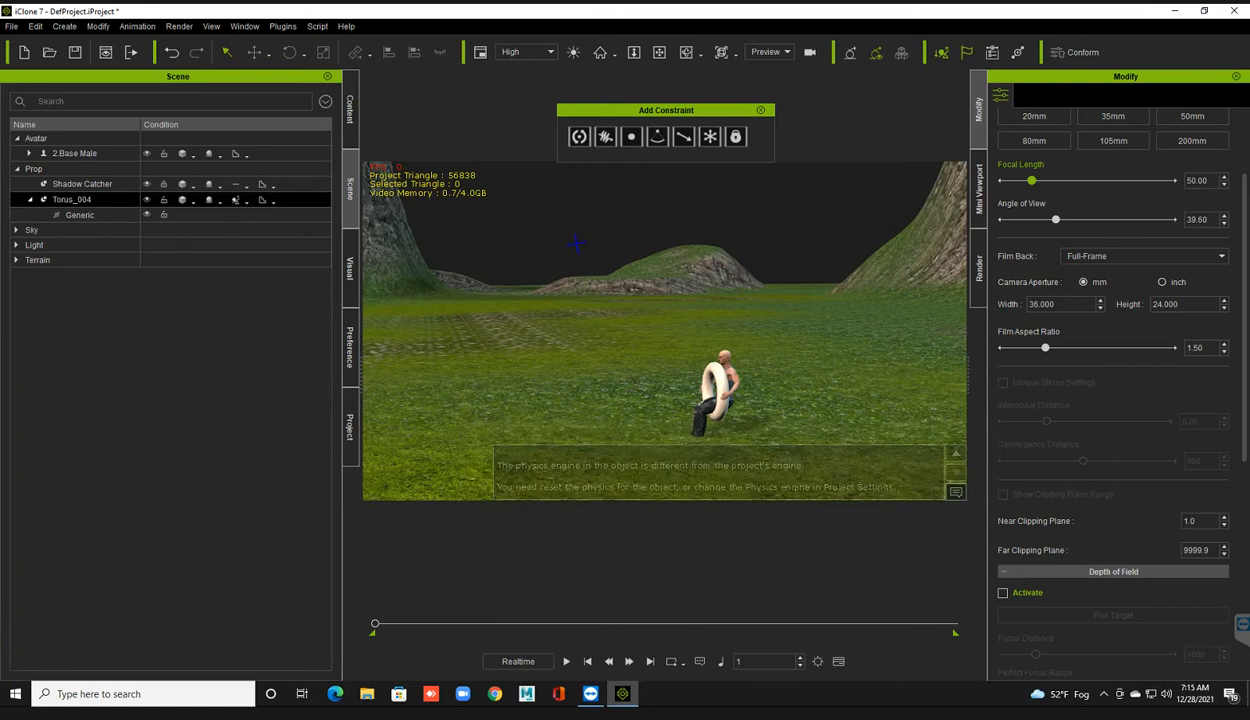
pyautogui.click(74, 199)
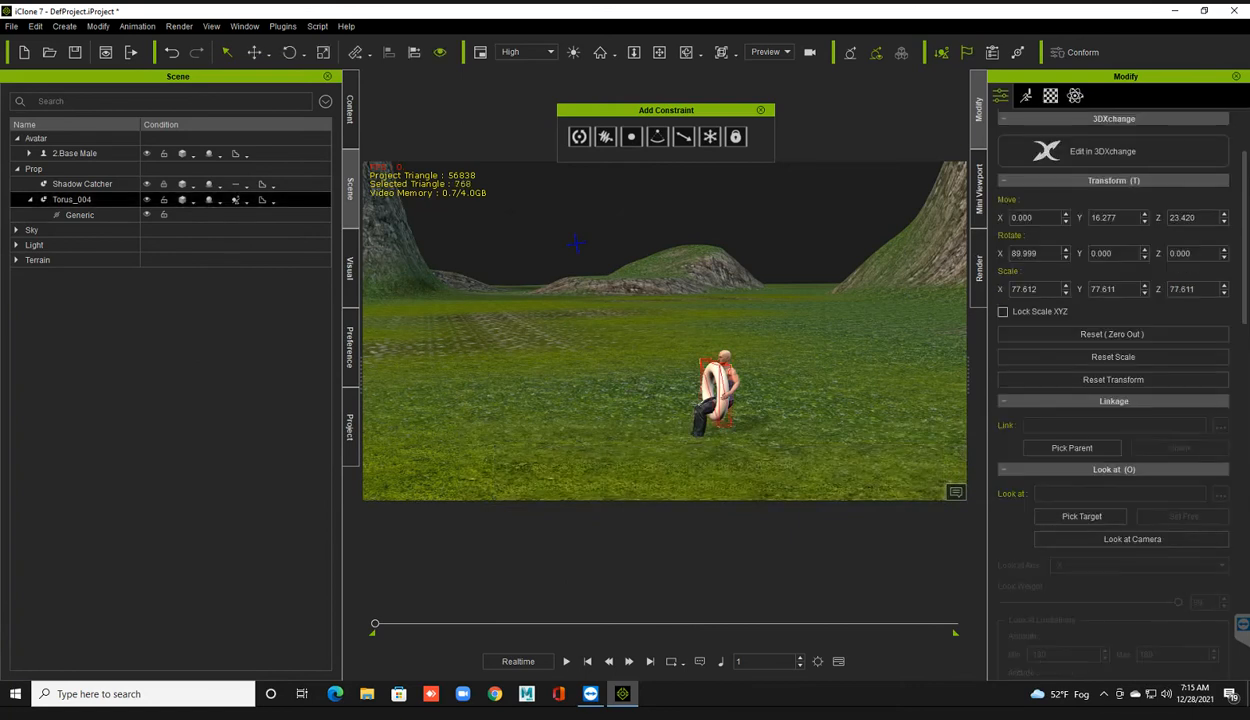
pyautogui.keyDown('ctrl'); pyautogui.click(75, 153); pyautogui.keyUp('ctrl')
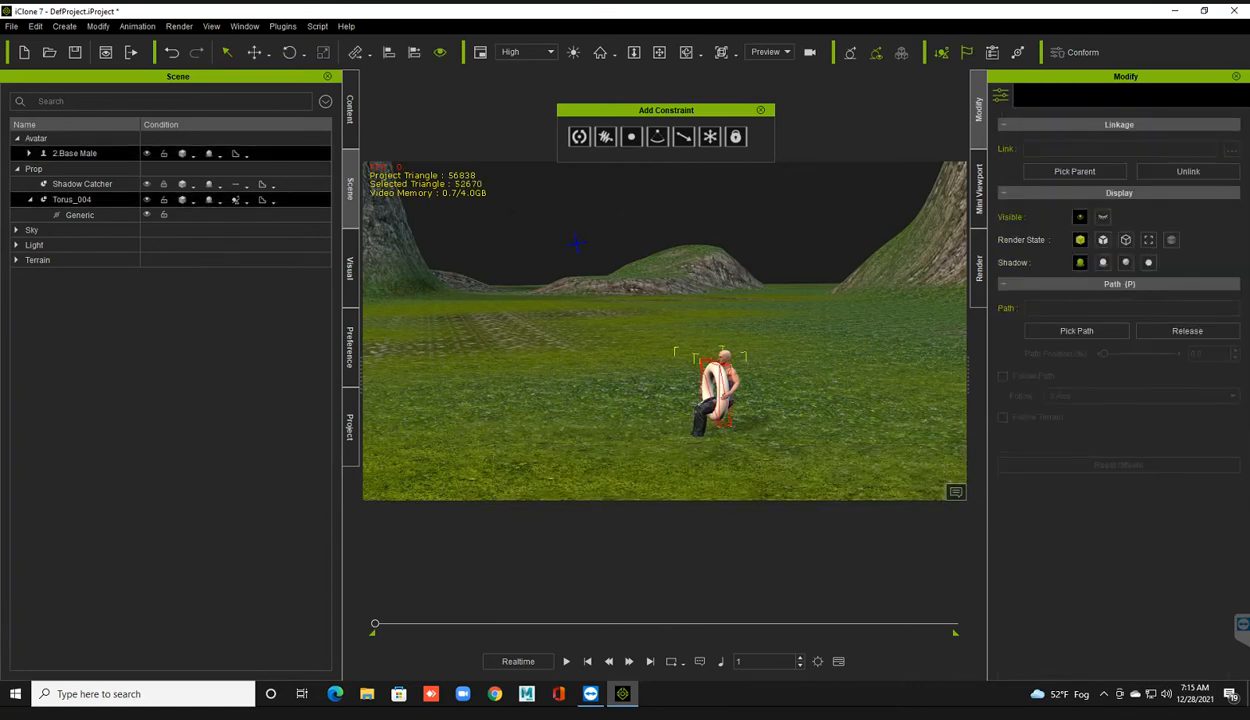
pyautogui.keyDown('ctrl'); pyautogui.click(80, 215); pyautogui.keyUp('ctrl')
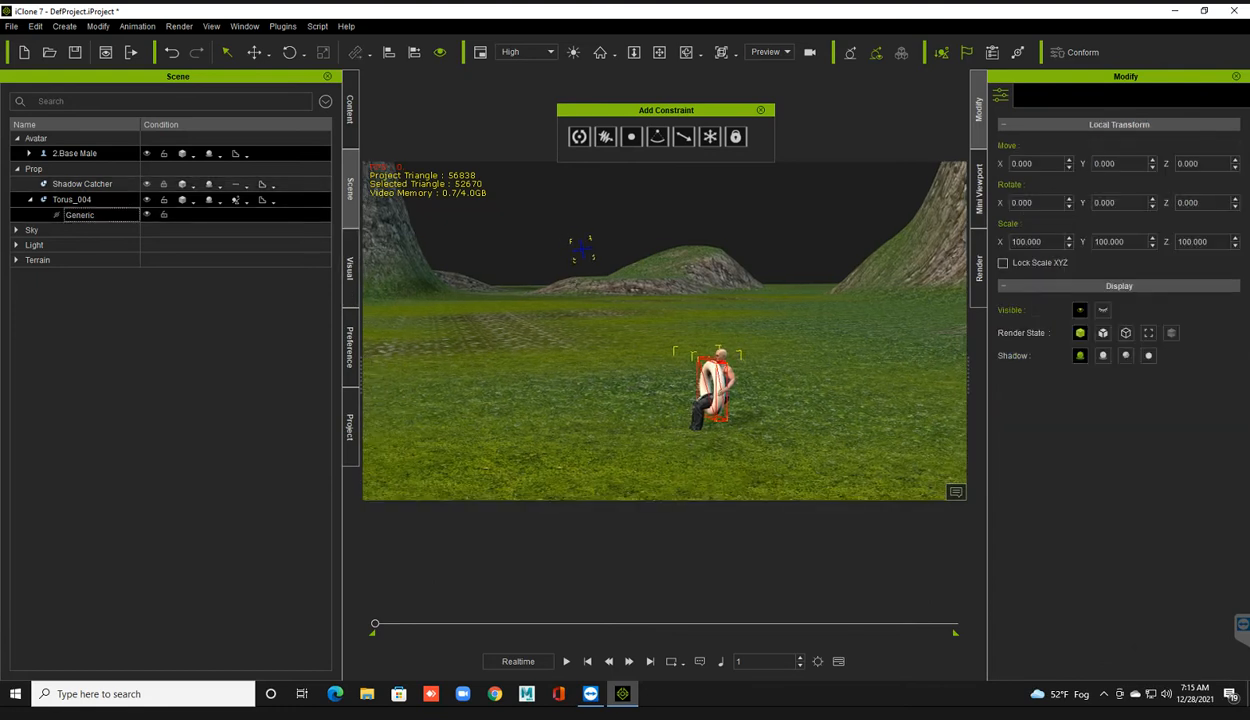
pyautogui.moveTo(680, 335); pyautogui.dragTo(664, 333, button='right')
pyautogui.press('w')
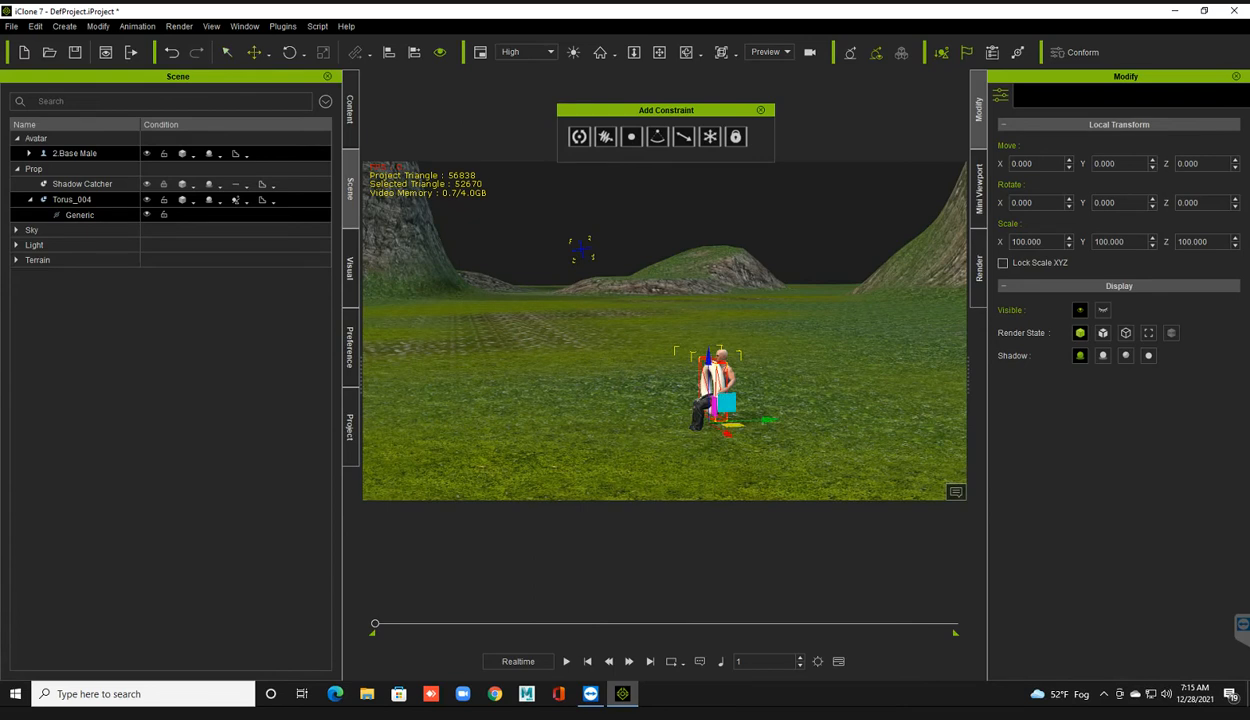
pyautogui.press('Escape')
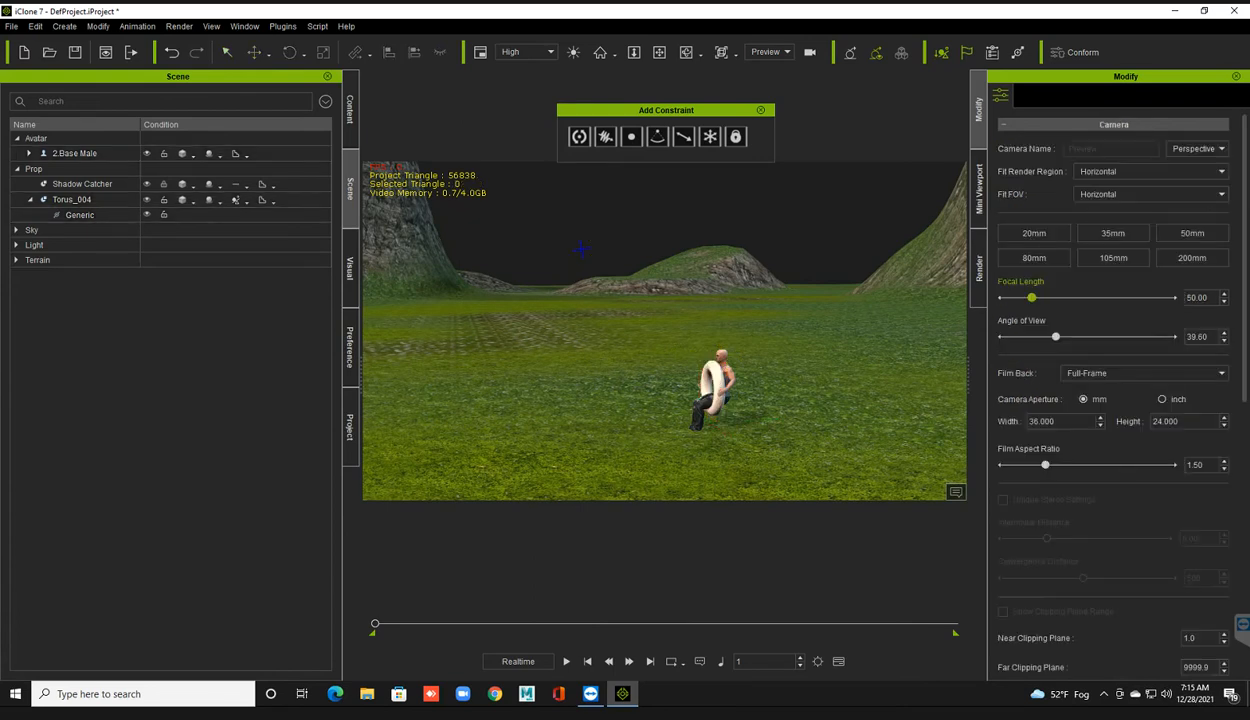
# Step: Raise Torus_004 with its linked avatar above the terrain, to about Y -76.7 and Z 116.1
pyautogui.click(712, 382)
pyautogui.moveTo(581, 247); pyautogui.dragTo(549, 219)
pyautogui.moveTo(550, 220); pyautogui.dragTo(550, 227, button='right')
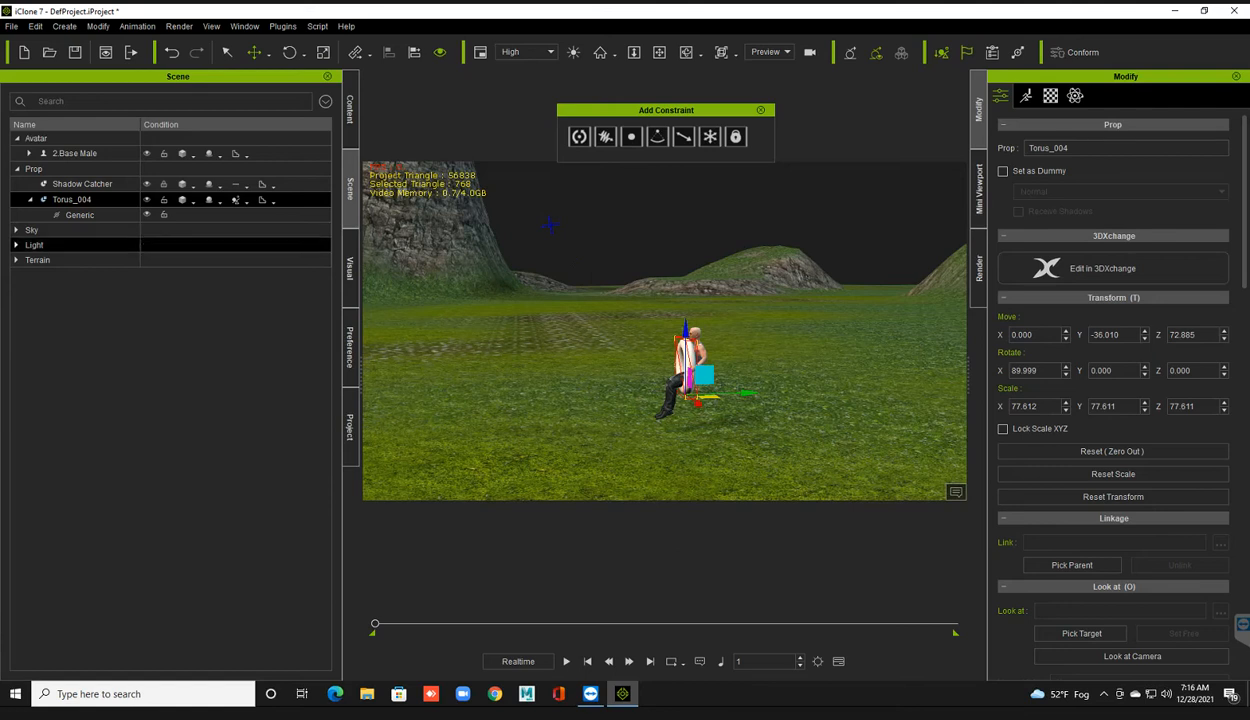
pyautogui.click(80, 215)
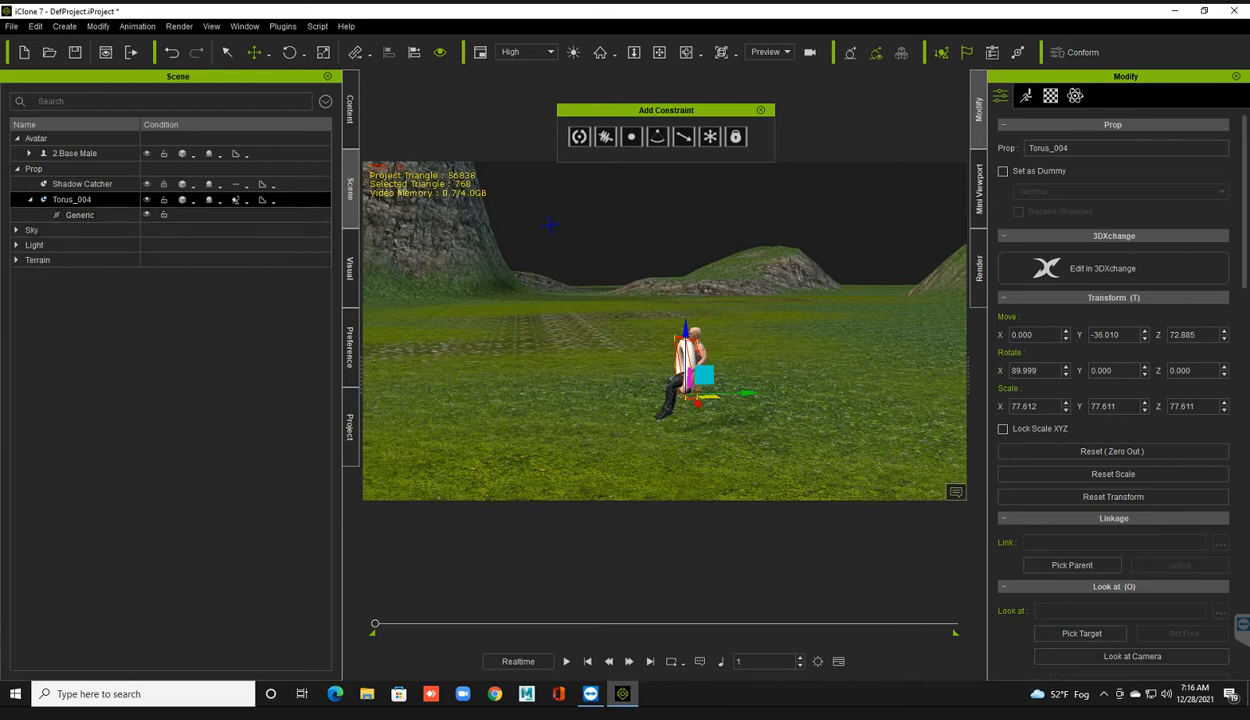
pyautogui.moveTo(551, 225); pyautogui.dragTo(527, 200)
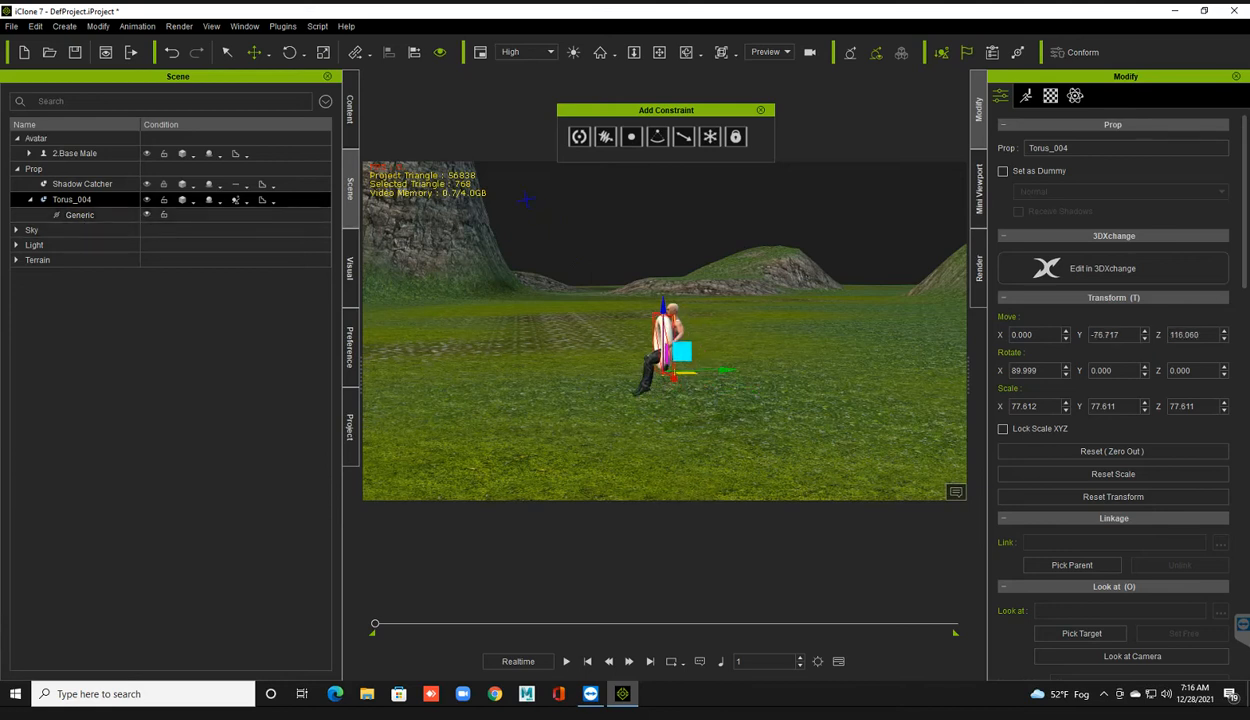
pyautogui.moveTo(525, 200); pyautogui.dragTo(548, 220, button='right')
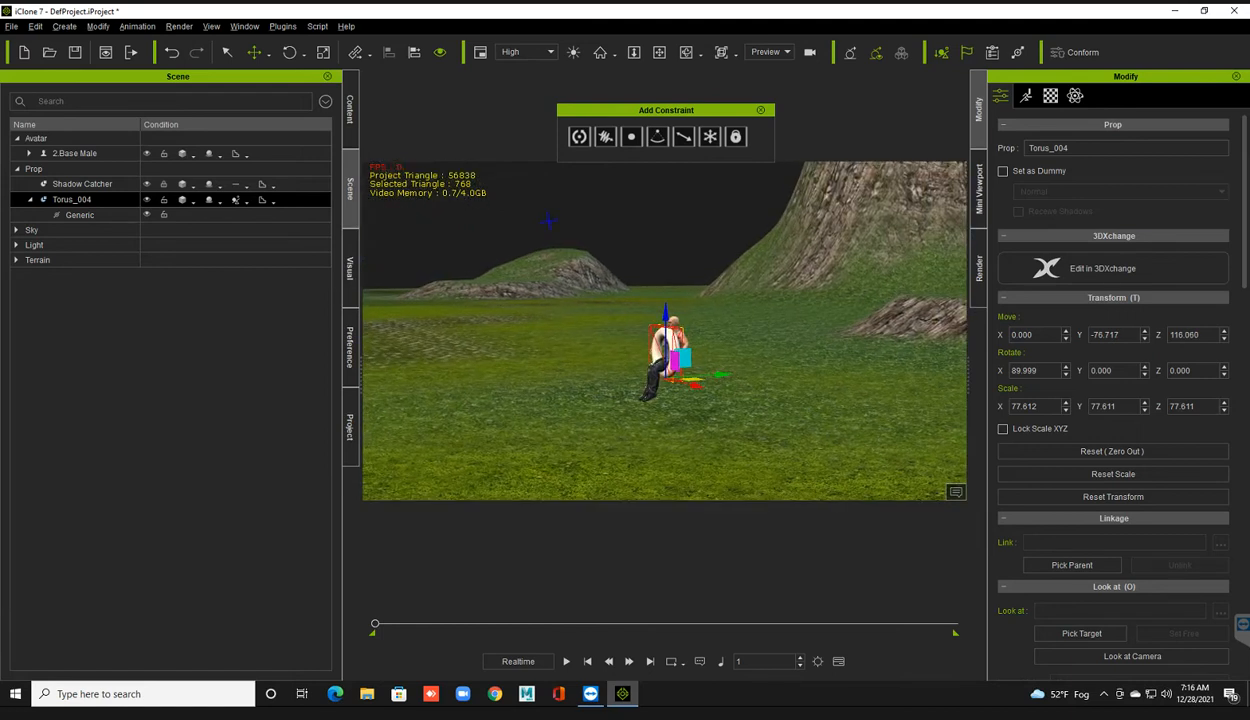
# Step: Apply the Universal sky template to the scene
pyautogui.press('F4')
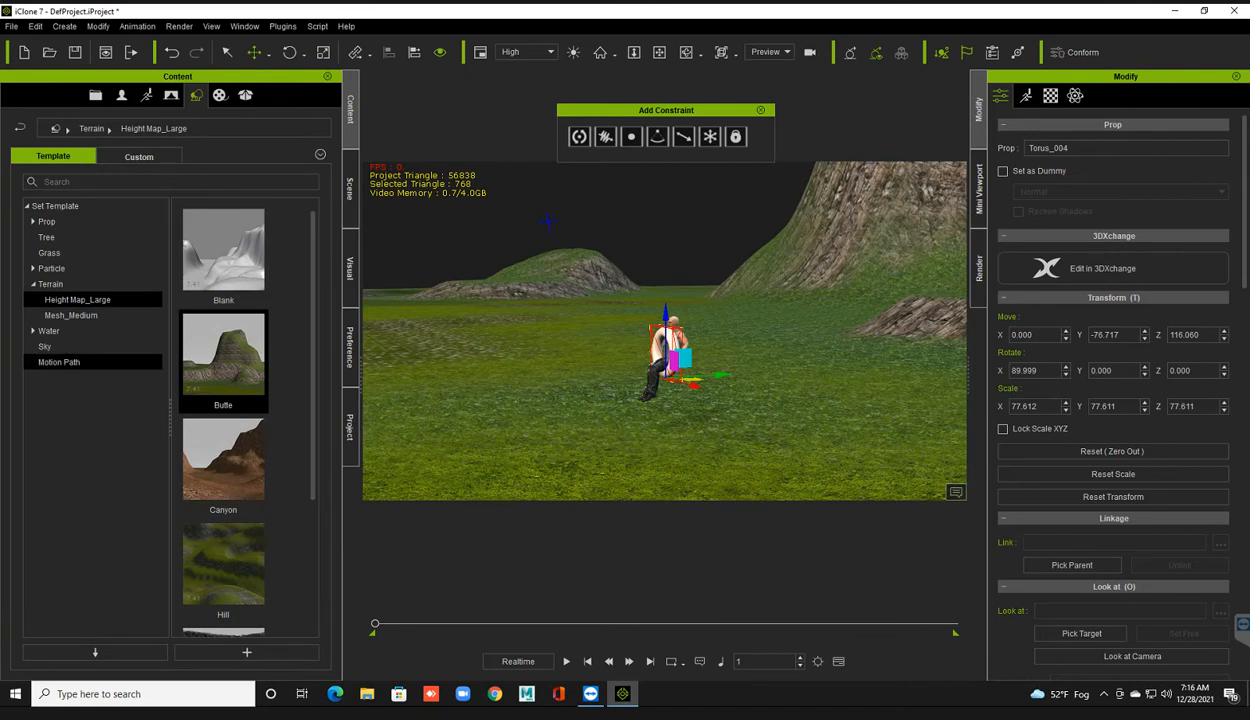
pyautogui.press('Up')
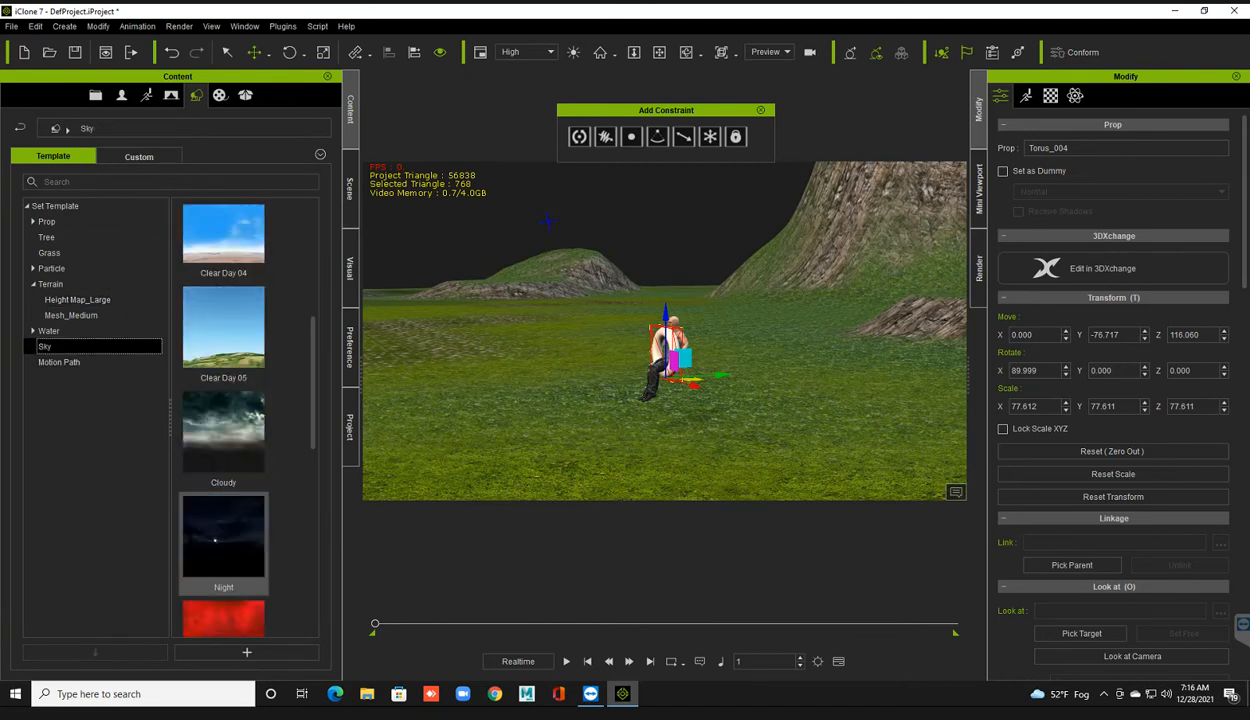
pyautogui.scroll(-5, 215, 542)
pyautogui.doubleClick(217, 560)
pyautogui.moveTo(548, 221); pyautogui.dragTo(553, 226, button='right')
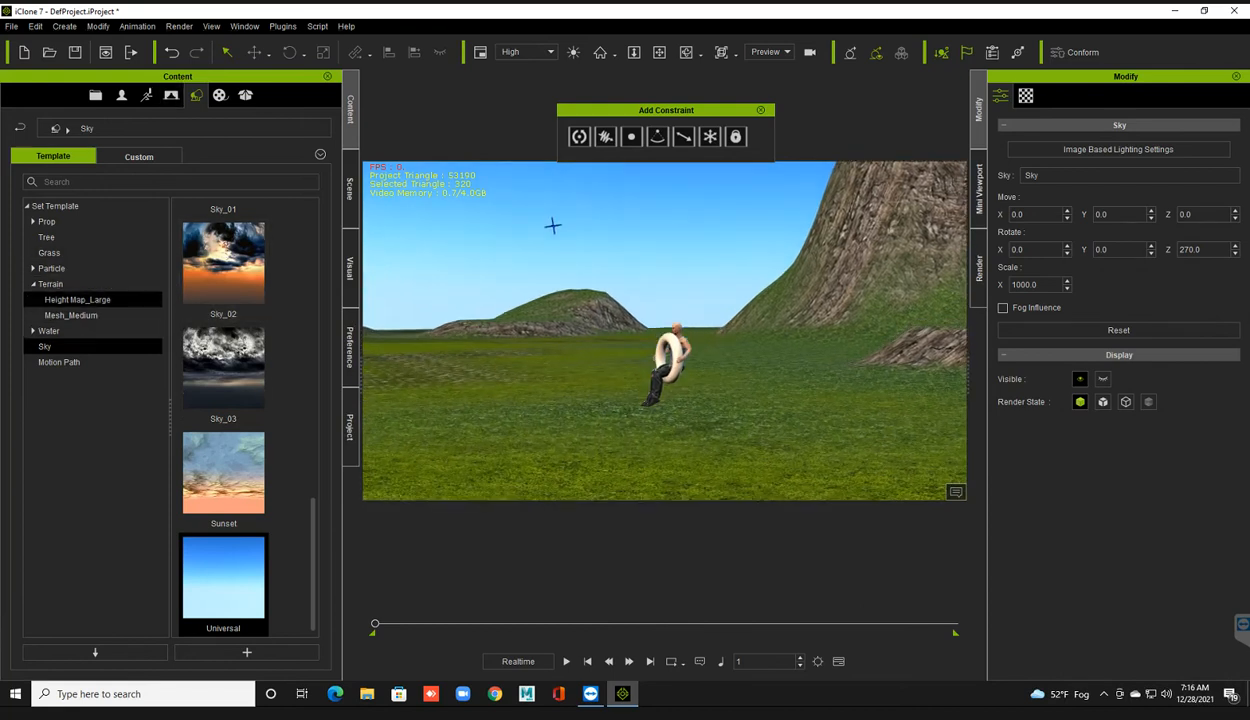
# Step: Place a SampleBroadleaf tree on the grass beside the avatar, at about X -533.7 and Y -222.4
pyautogui.click(50, 284)
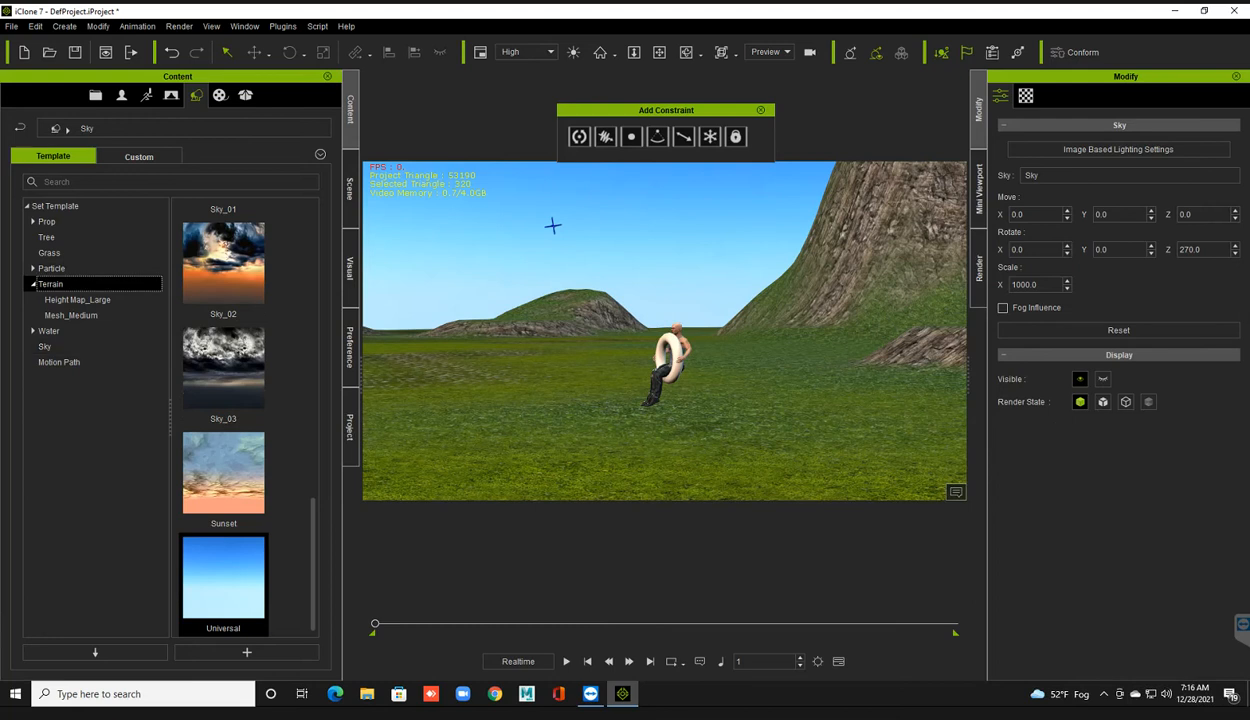
pyautogui.click(46, 237)
pyautogui.scroll(-10, 223, 455)
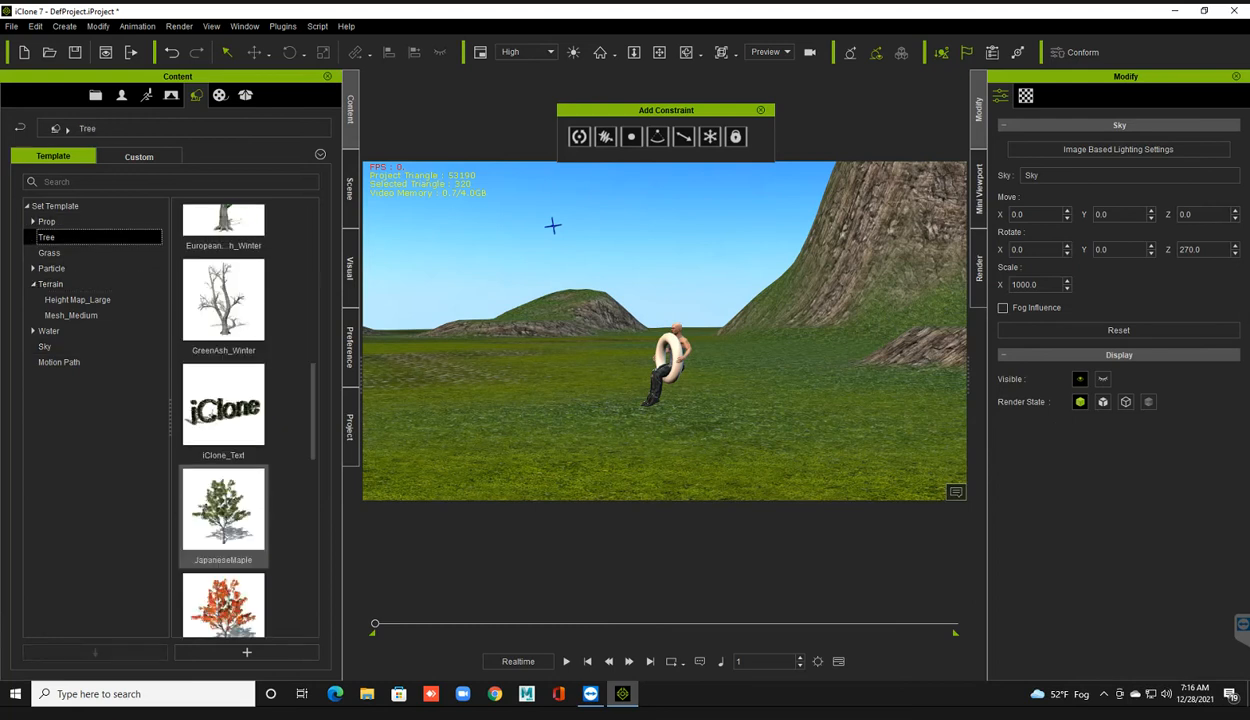
pyautogui.scroll(-1, 223, 460)
pyautogui.moveTo(223, 368); pyautogui.dragTo(520, 423)
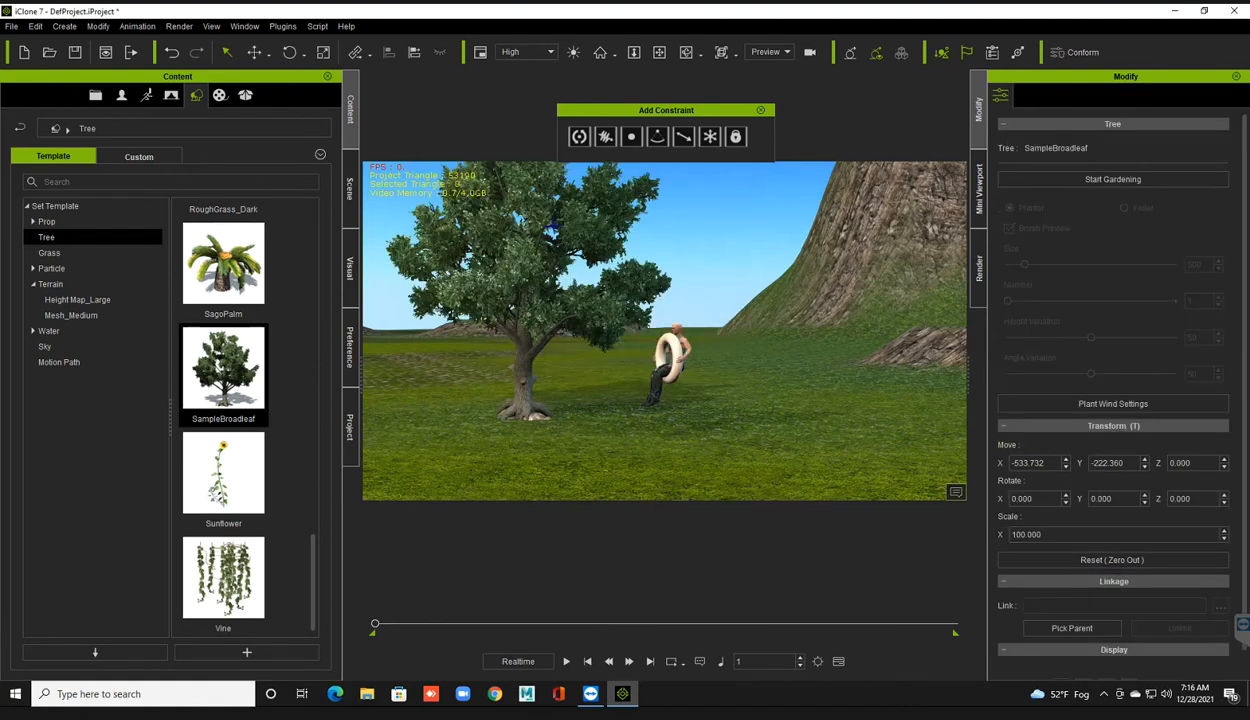
# Step: Scale the SampleBroadleaf tree up uniformly to about 228
pyautogui.press('r')
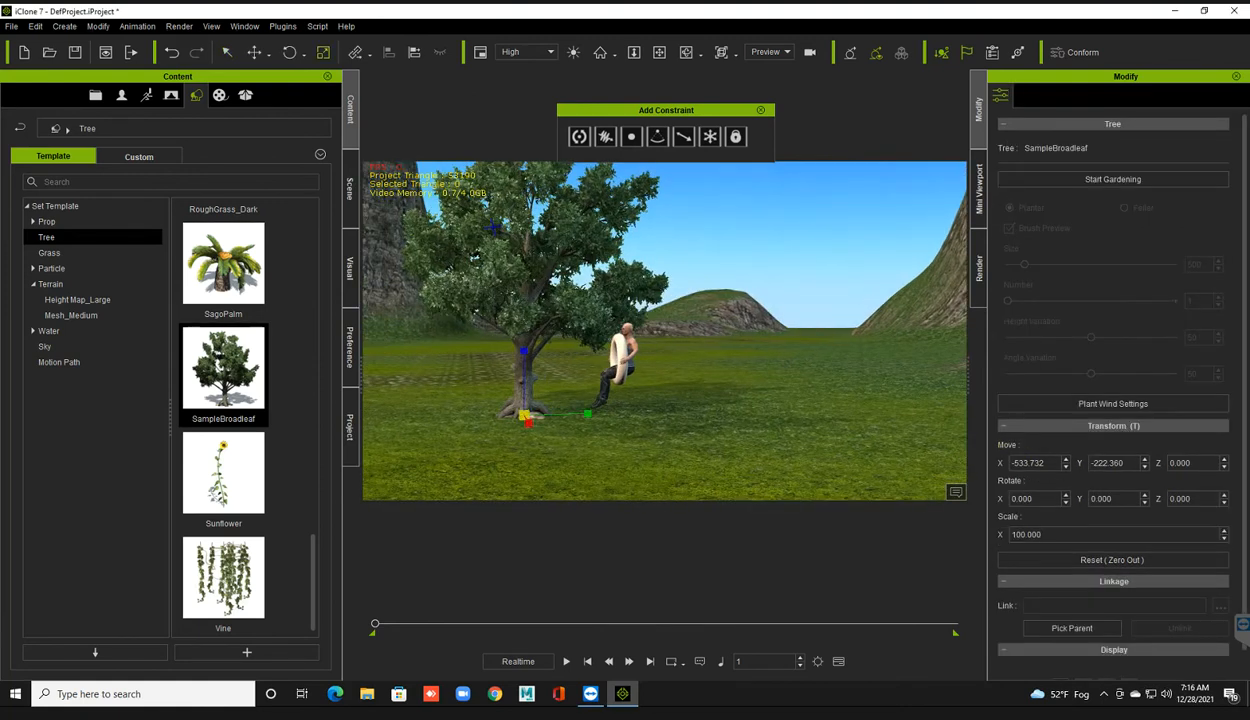
pyautogui.moveTo(526, 417); pyautogui.dragTo(512, 406)
pyautogui.moveTo(493, 227); pyautogui.dragTo(683, 287, button='right')
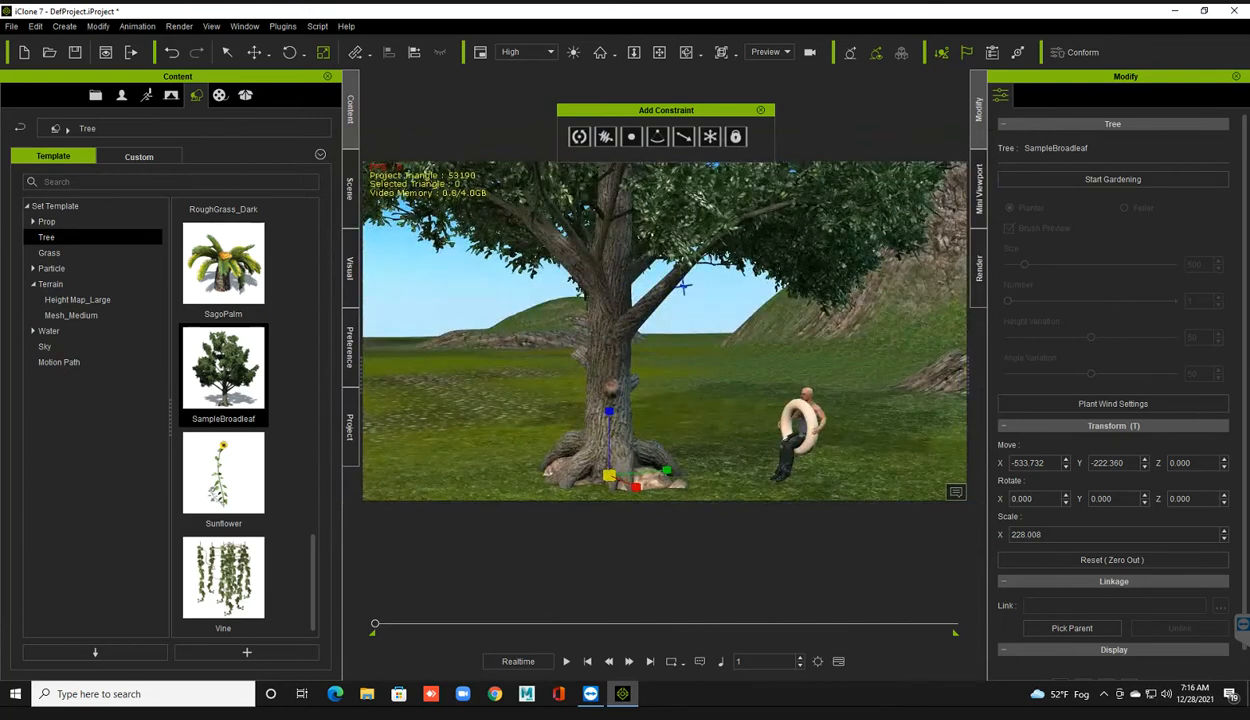
# Step: Move Torus_004 with the avatar away from the tree trunk, to about Y 47.8 and Z 136.8
pyautogui.click(797, 408)
pyautogui.moveTo(797, 408); pyautogui.dragTo(625, 410, button='right')
pyautogui.press('w')
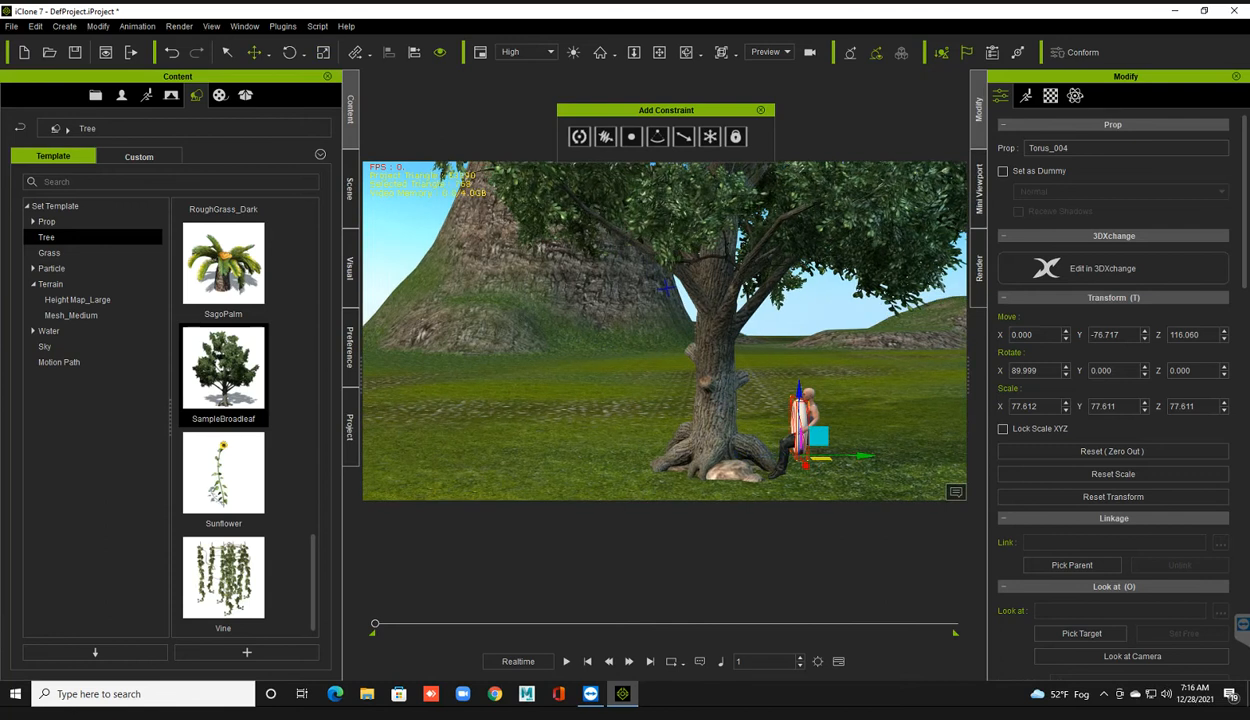
pyautogui.moveTo(666, 287); pyautogui.dragTo(735, 276)
pyautogui.moveTo(736, 276); pyautogui.dragTo(824, 263, button='middle')
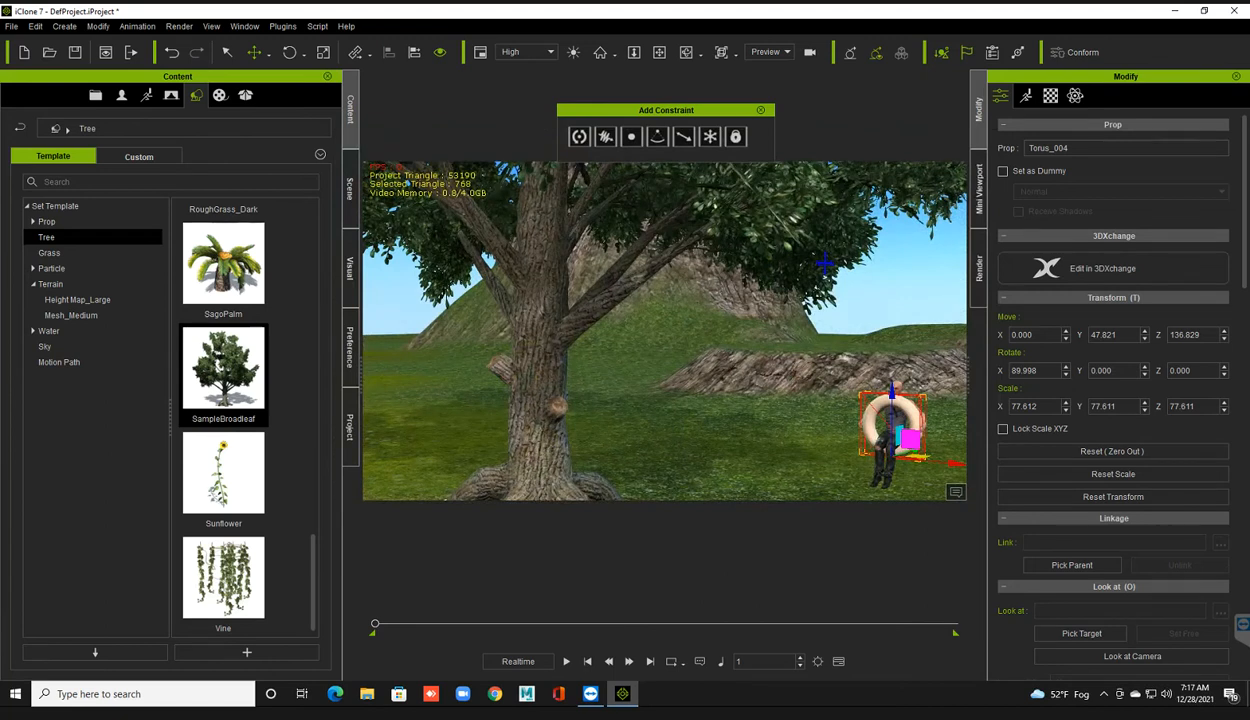
# Step: Position Torus_004 with the avatar beneath the tree's branches, at about X -312.3, Y 64.5 and Z 154.2
pyautogui.moveTo(824, 263); pyautogui.dragTo(650, 240)
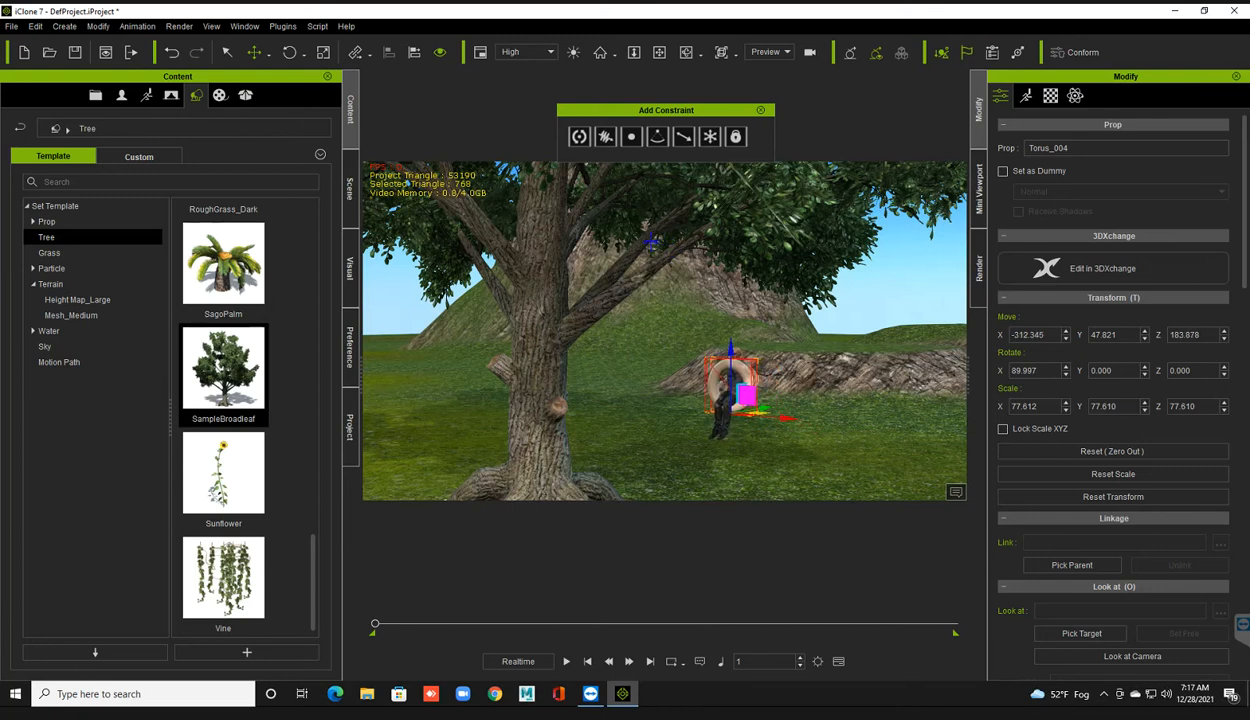
pyautogui.moveTo(650, 240); pyautogui.dragTo(705, 238, button='right')
pyautogui.moveTo(705, 238); pyautogui.dragTo(703, 258)
pyautogui.moveTo(703, 258); pyautogui.dragTo(601, 266, button='right')
pyautogui.moveTo(750, 412); pyautogui.dragTo(759, 411)
pyautogui.moveTo(759, 411); pyautogui.dragTo(720, 411, button='right')
pyautogui.scroll(-5, 760, 411)
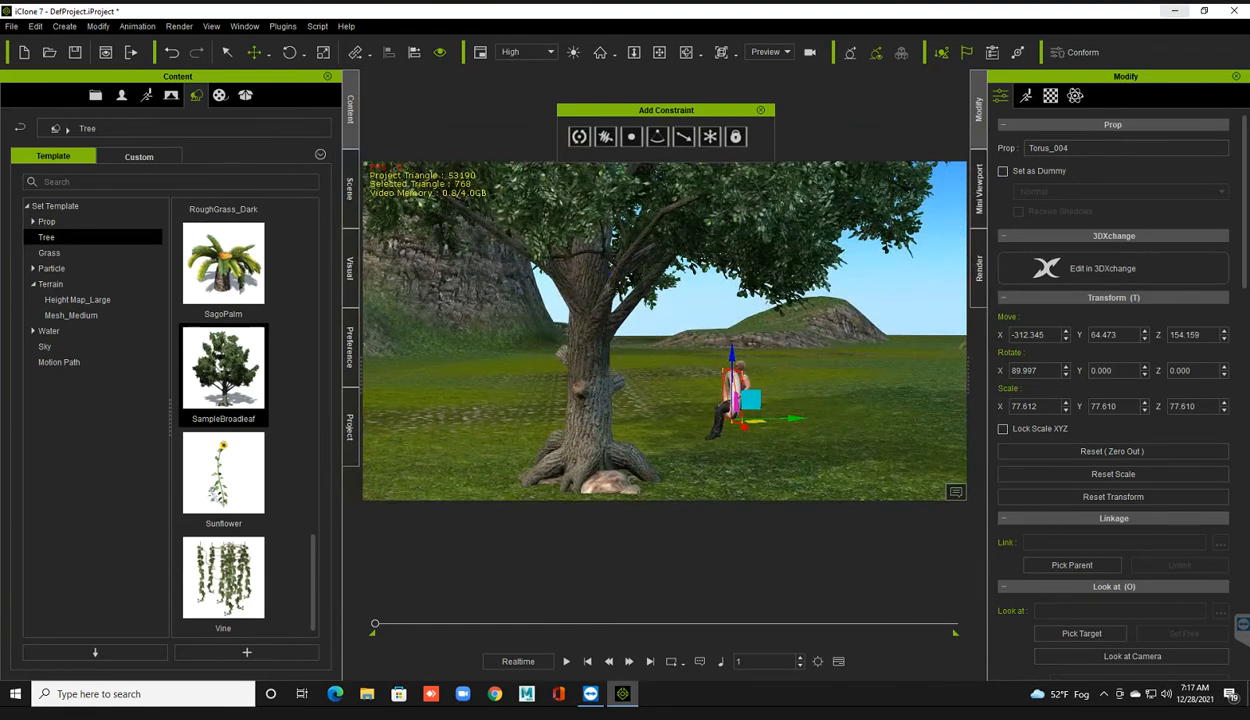
# Step: Switch to the desktop, watch the constrant video as a swing reference, and return to iClone
pyautogui.click(1175, 10)
pyautogui.doubleClick(123, 95)
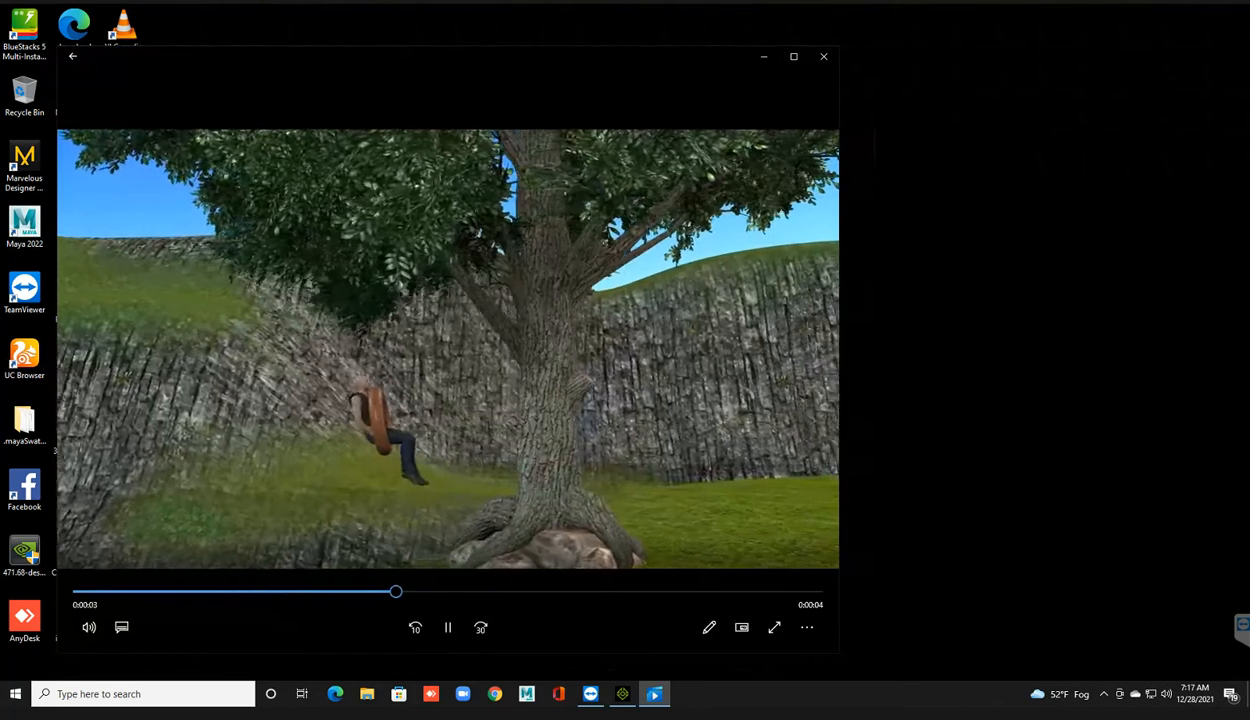
pyautogui.click(823, 57)
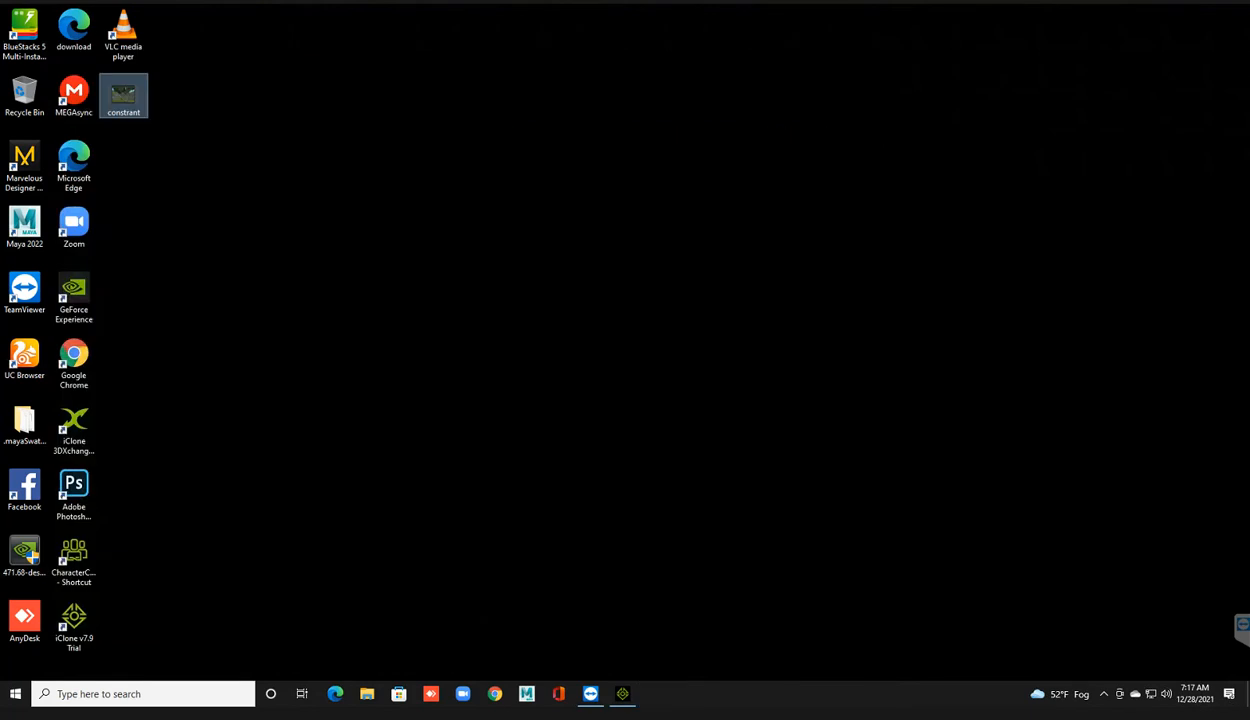
pyautogui.click(622, 693)
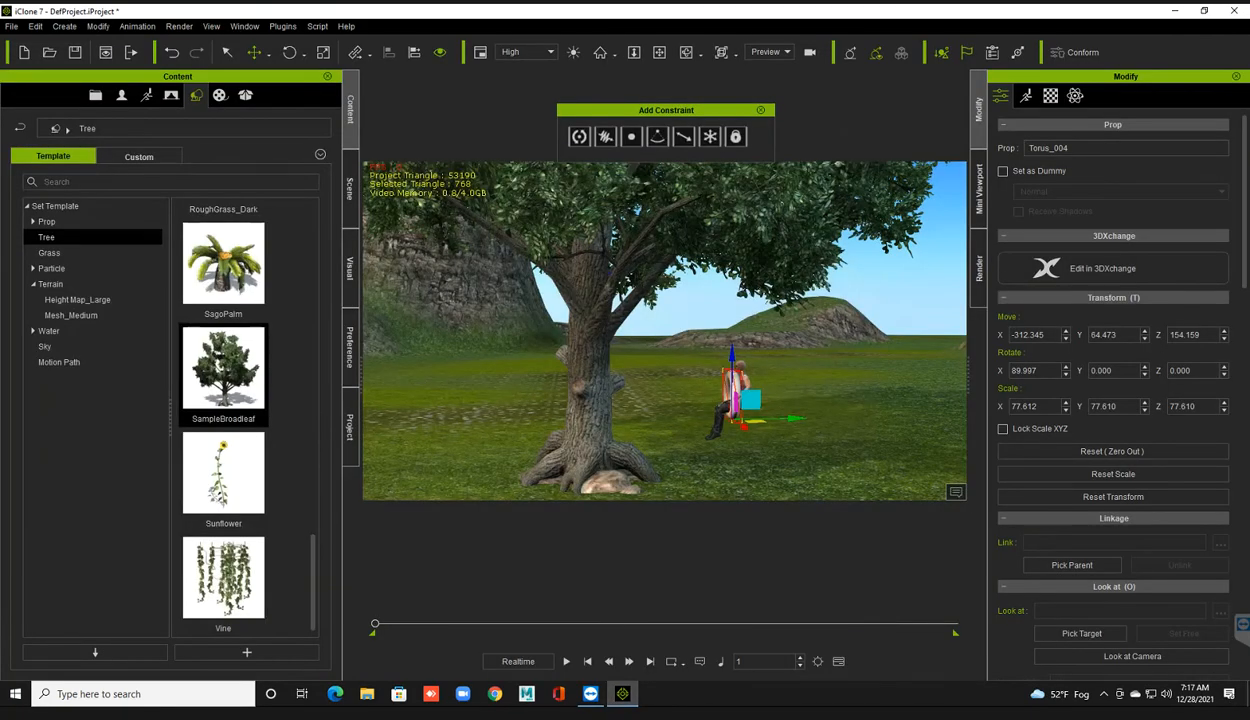
# Step: Close the Add Constraint palette and bring up the material and texture settings of Torus_004
pyautogui.click(761, 110)
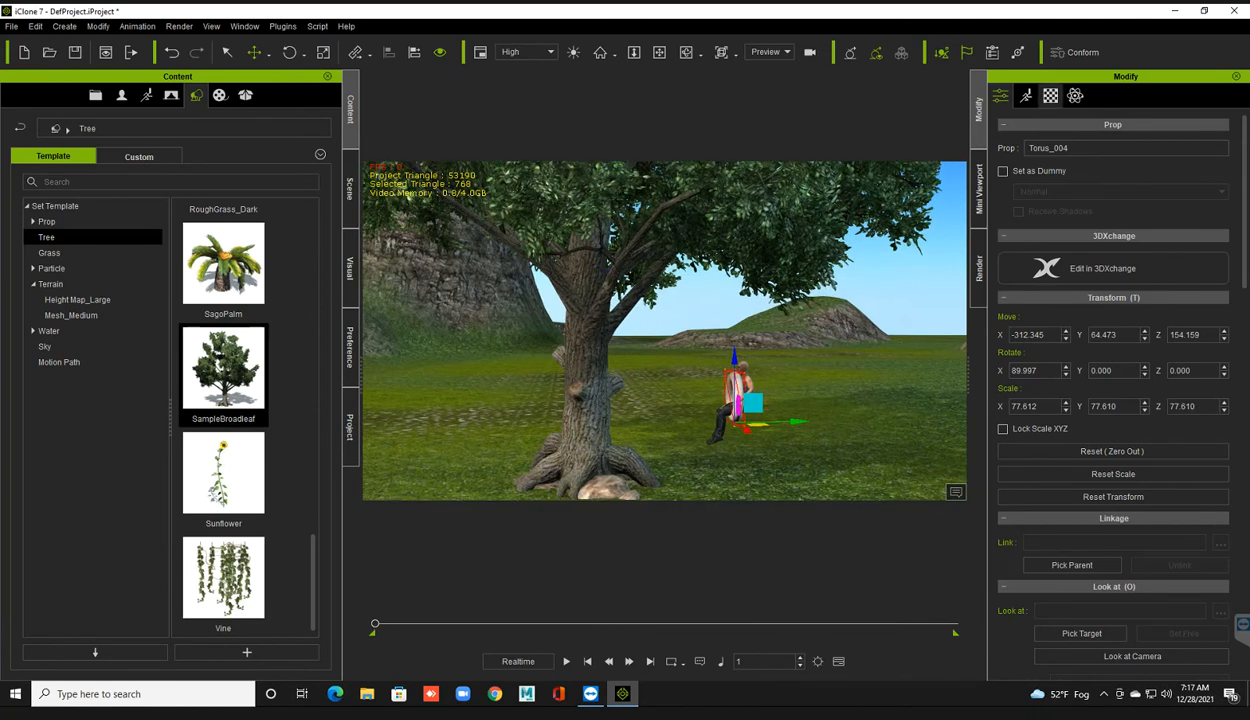
pyautogui.click(1050, 95)
pyautogui.scroll(10, 1115, 380)
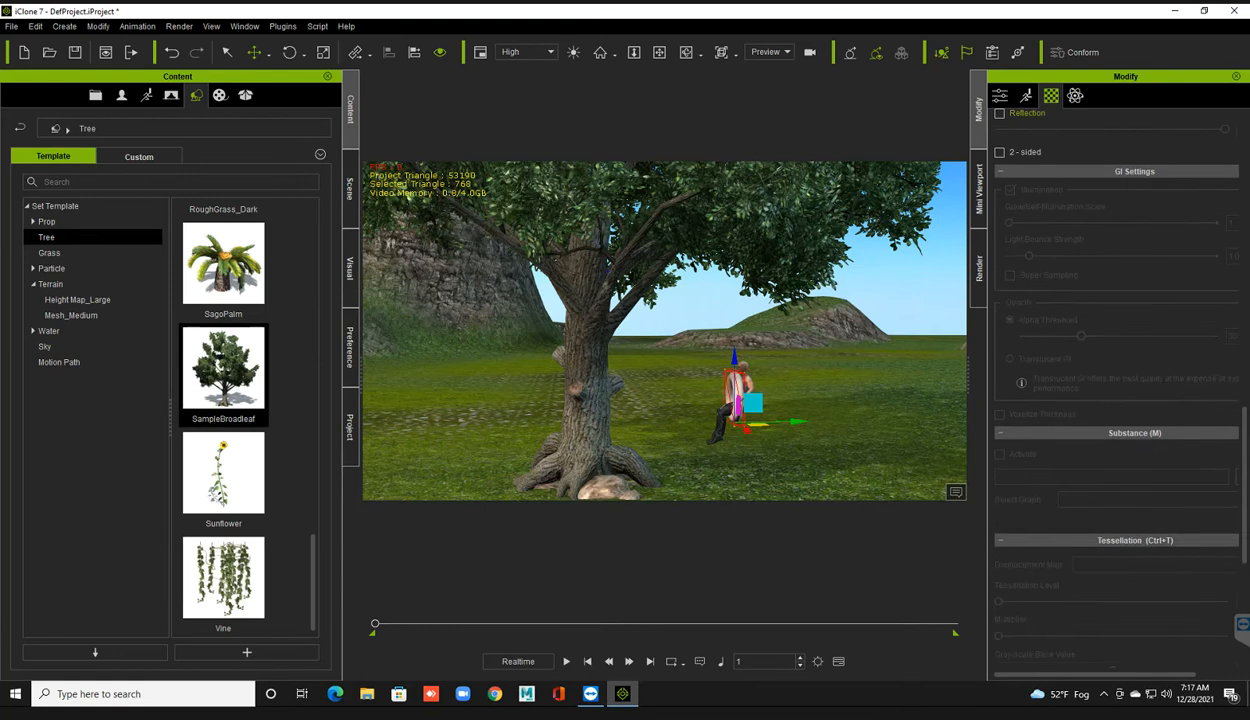
pyautogui.scroll(10, 1115, 380)
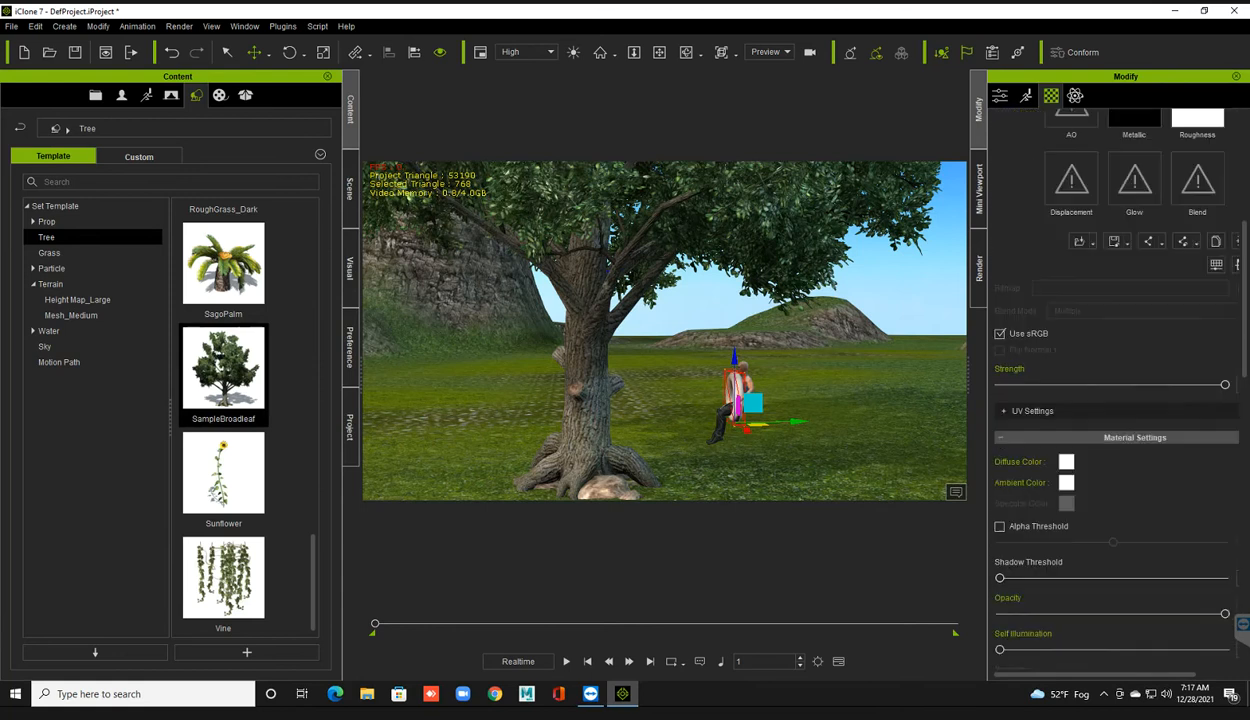
pyautogui.scroll(3, 1115, 380)
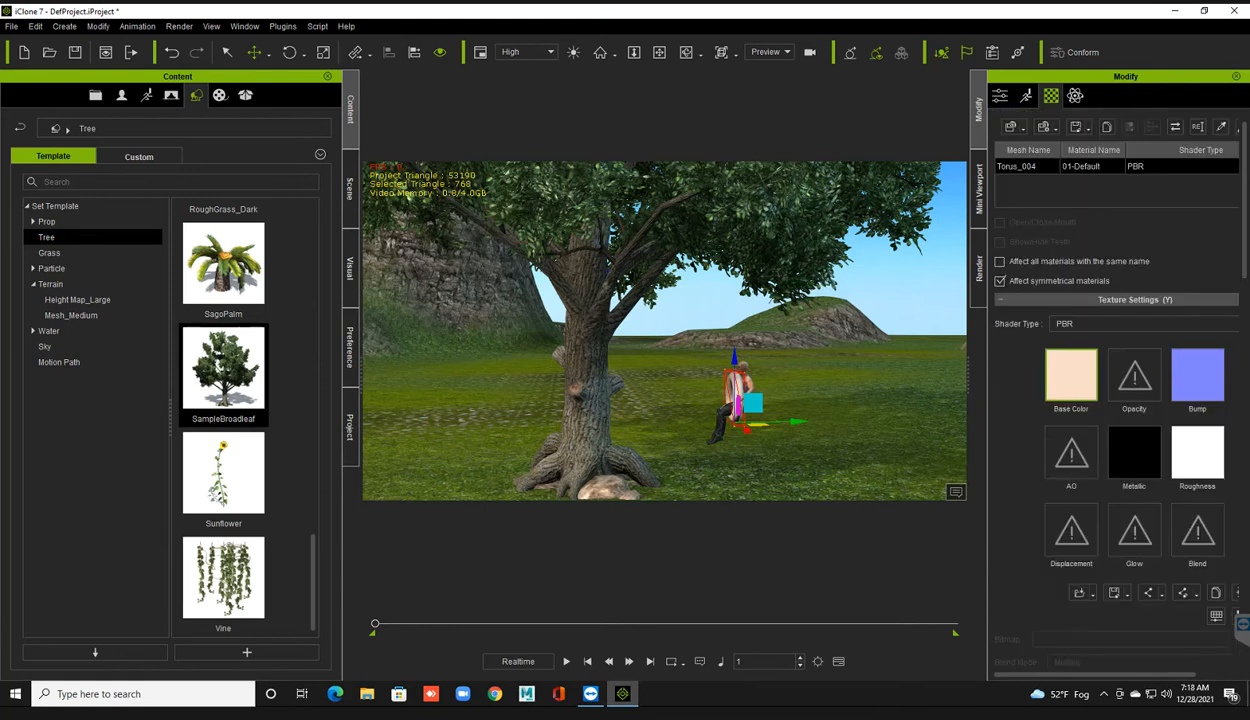
# Step: Apply the Substance material wood_american_cherry from the Material library to Torus_004
pyautogui.click(219, 95)
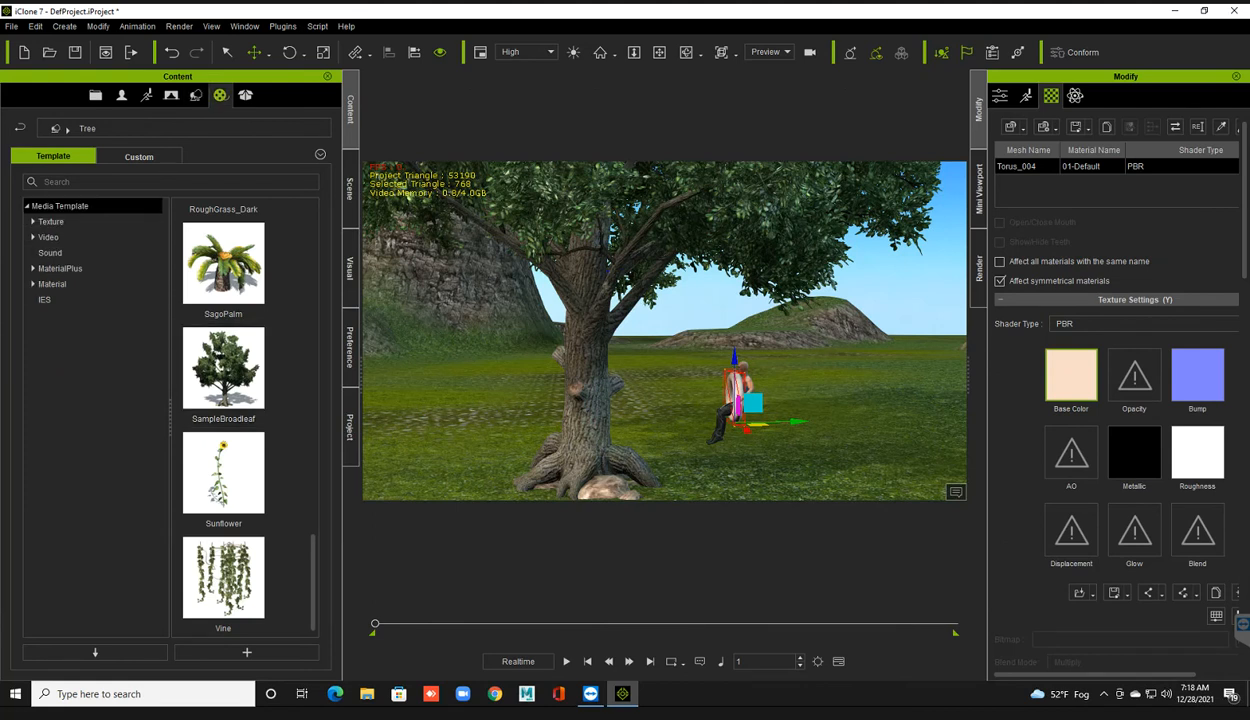
pyautogui.click(53, 284)
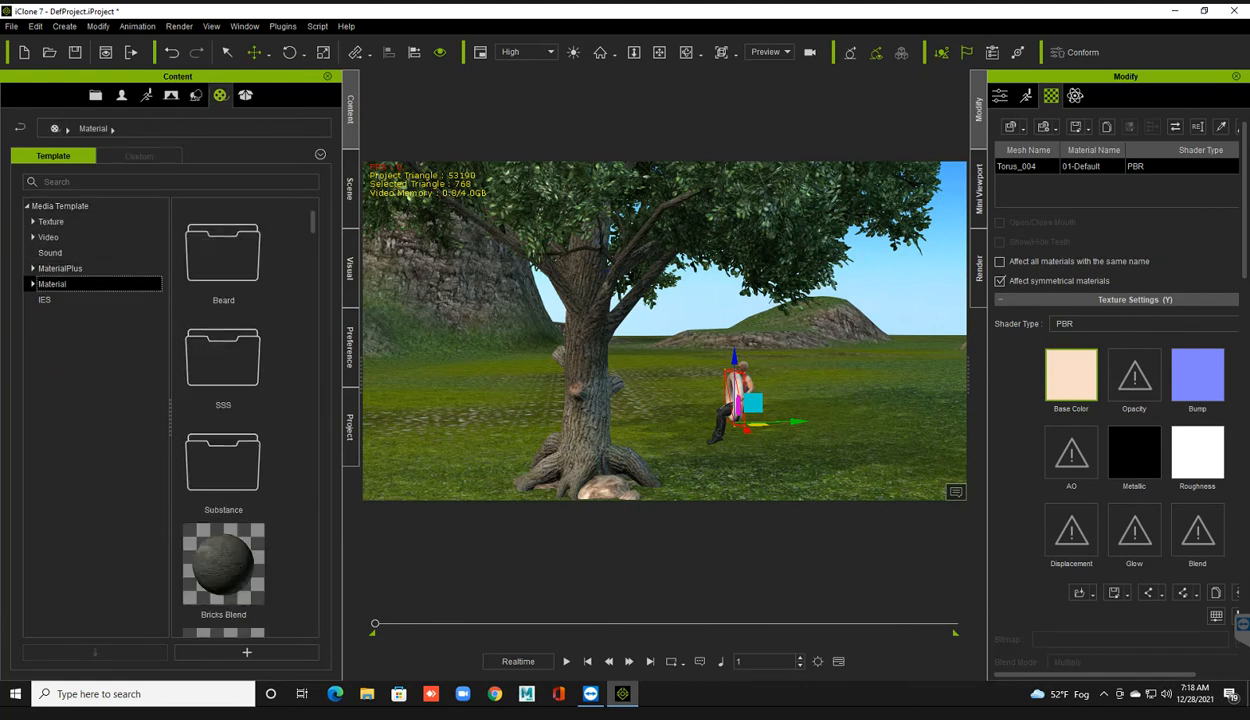
pyautogui.press('Right')
pyautogui.press('Down')
pyautogui.press('Down')
pyautogui.press('Down')
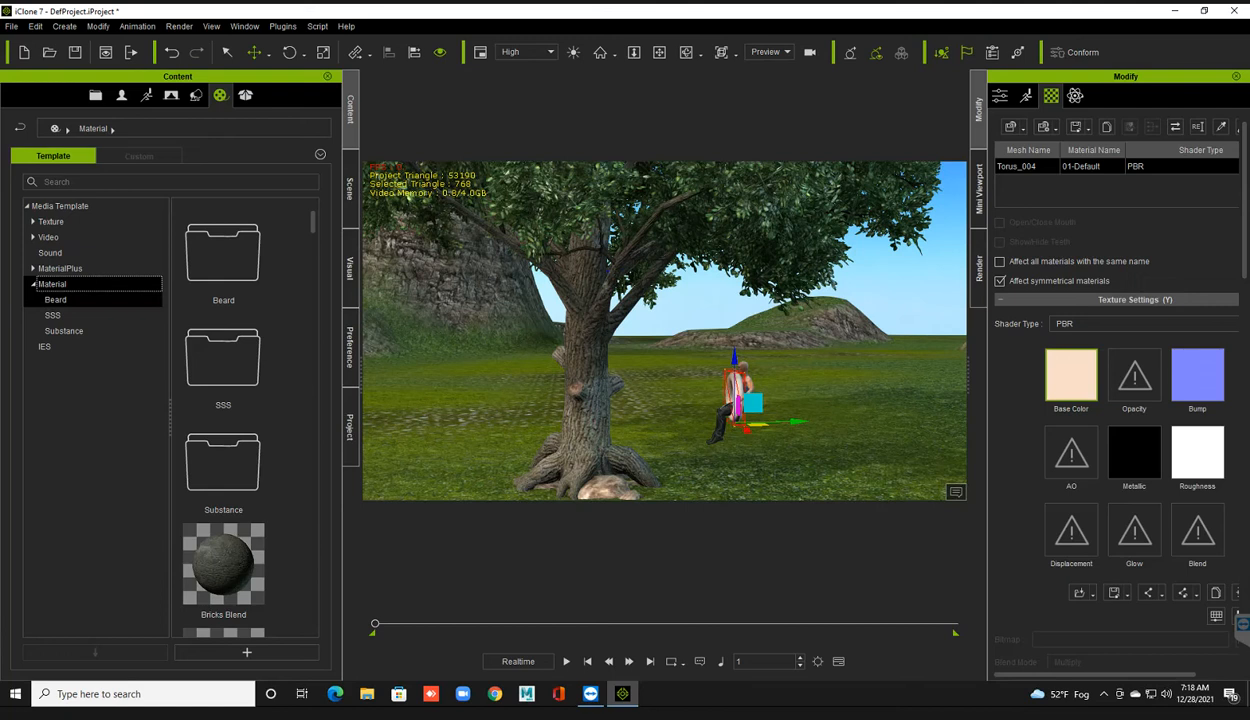
pyautogui.scroll(-9, 224, 470)
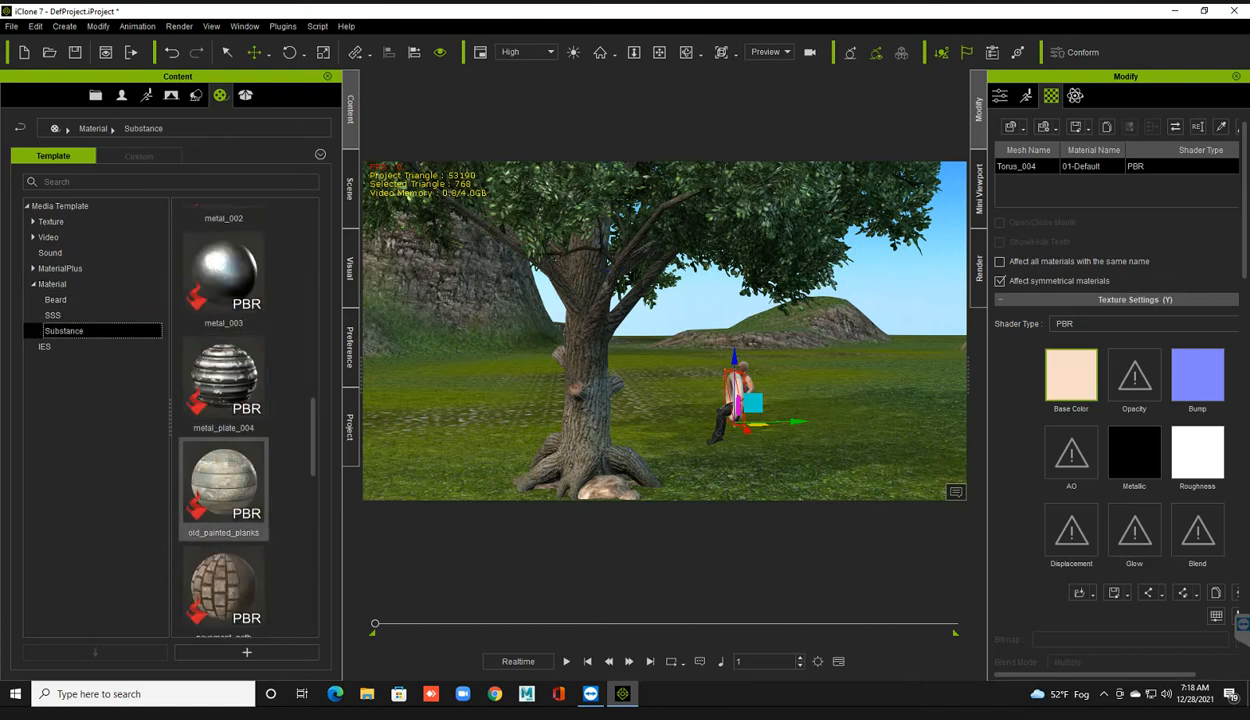
pyautogui.scroll(-10, 224, 470)
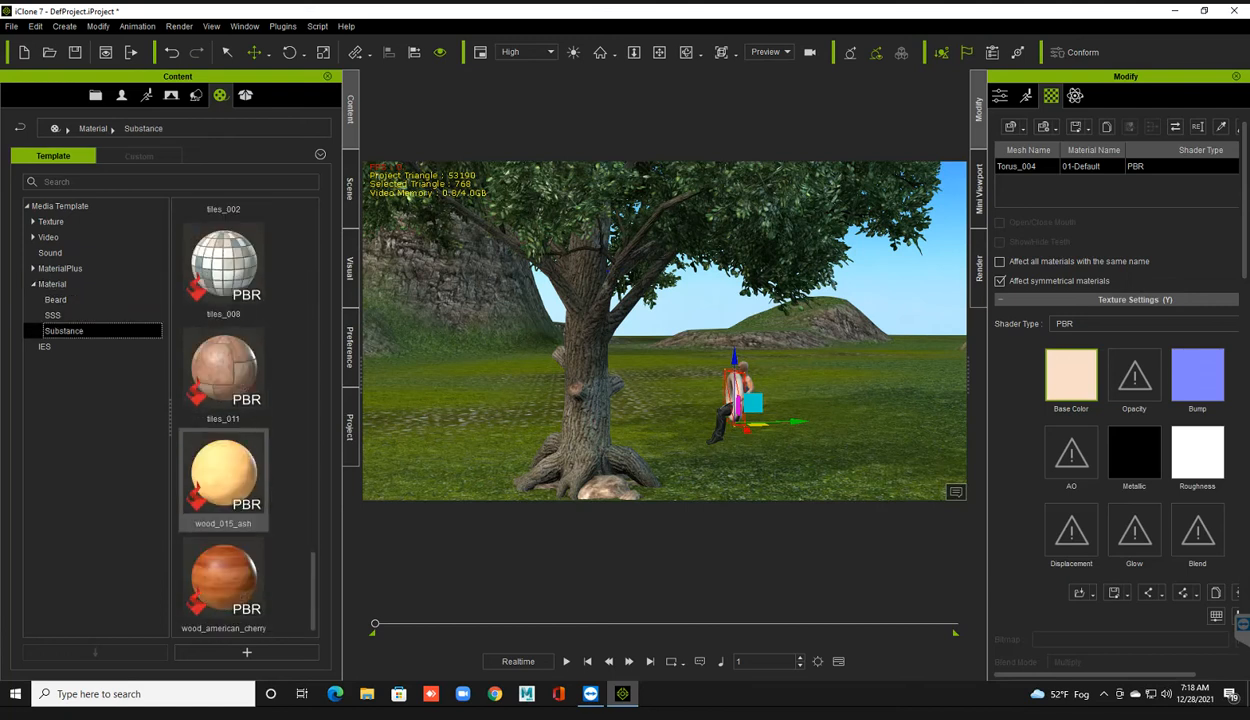
pyautogui.click(224, 580)
pyautogui.moveTo(224, 580); pyautogui.dragTo(735, 383)
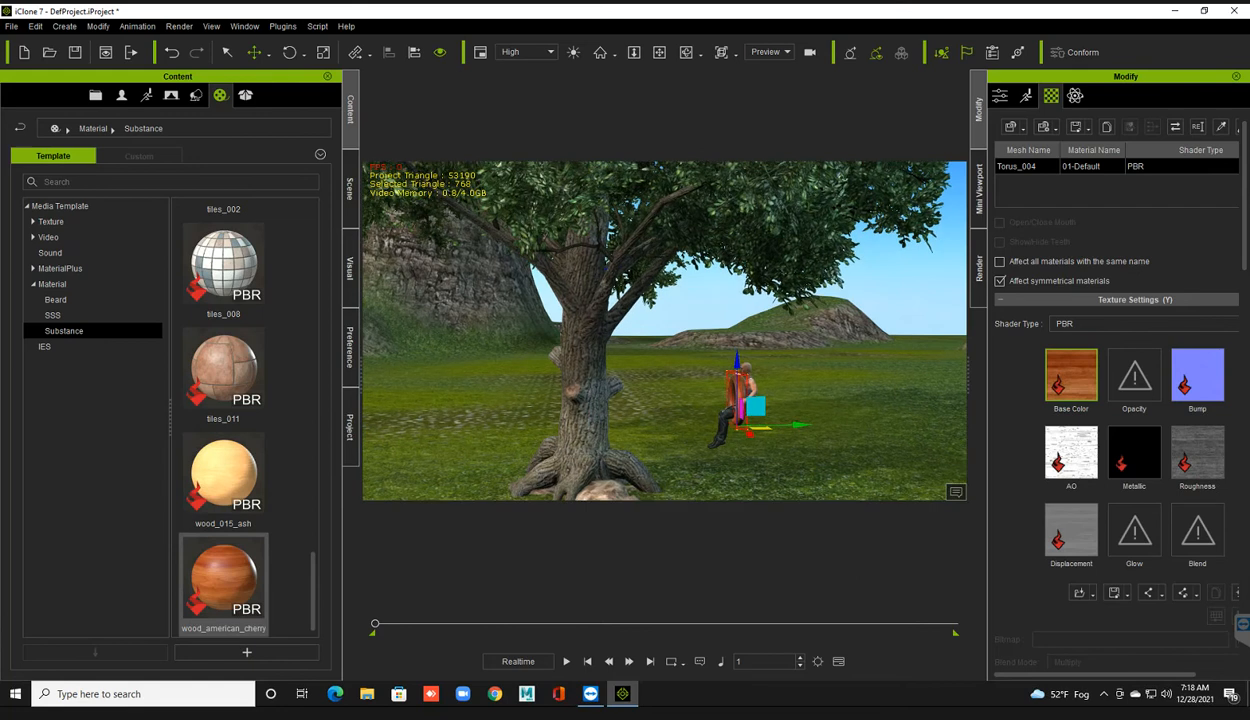
pyautogui.moveTo(724, 247); pyautogui.dragTo(533, 278, button='right')
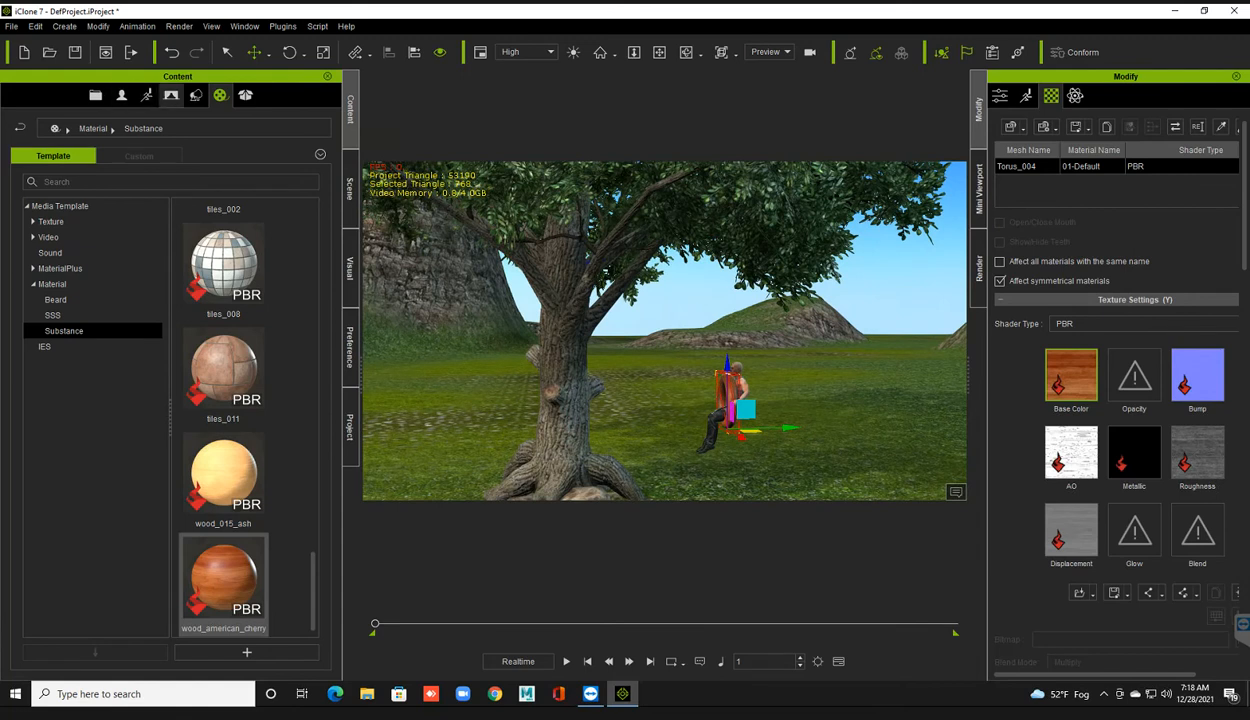
# Step: Add the Soft_b cloth strip from the Physics Props Cloth Template_Gray set to the ground beneath the seated avatar
pyautogui.click(196, 95)
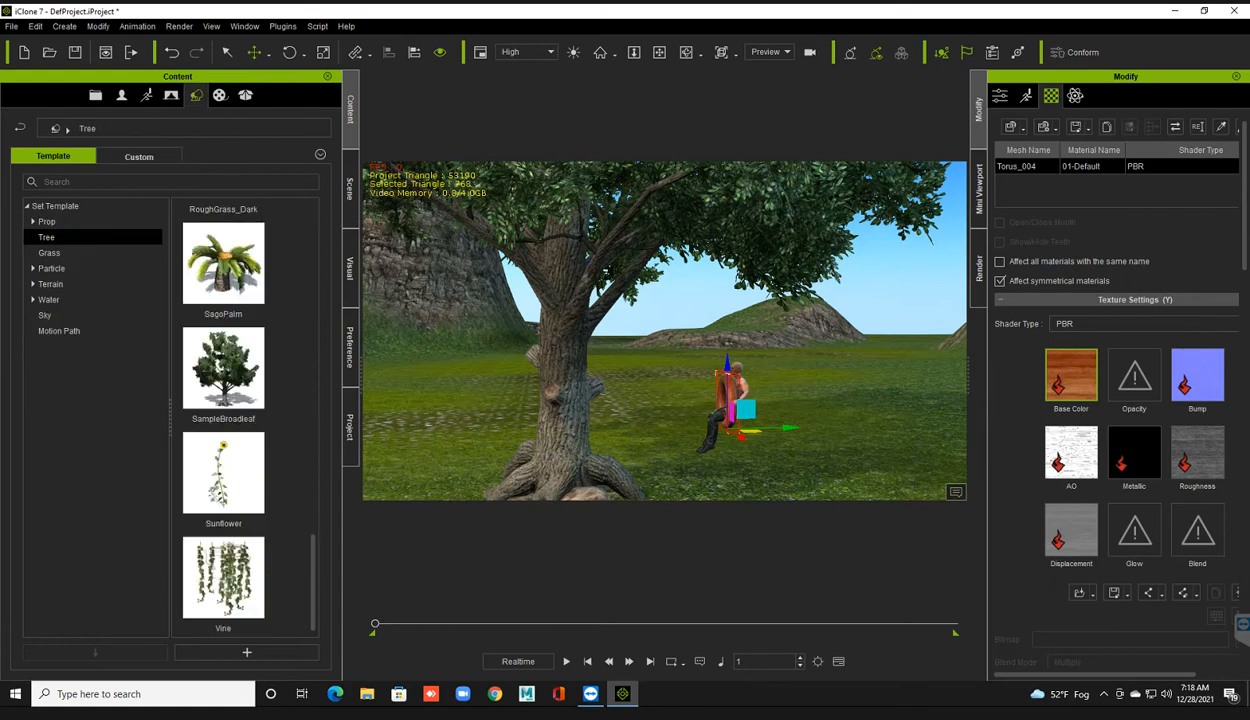
pyautogui.doubleClick(47, 222)
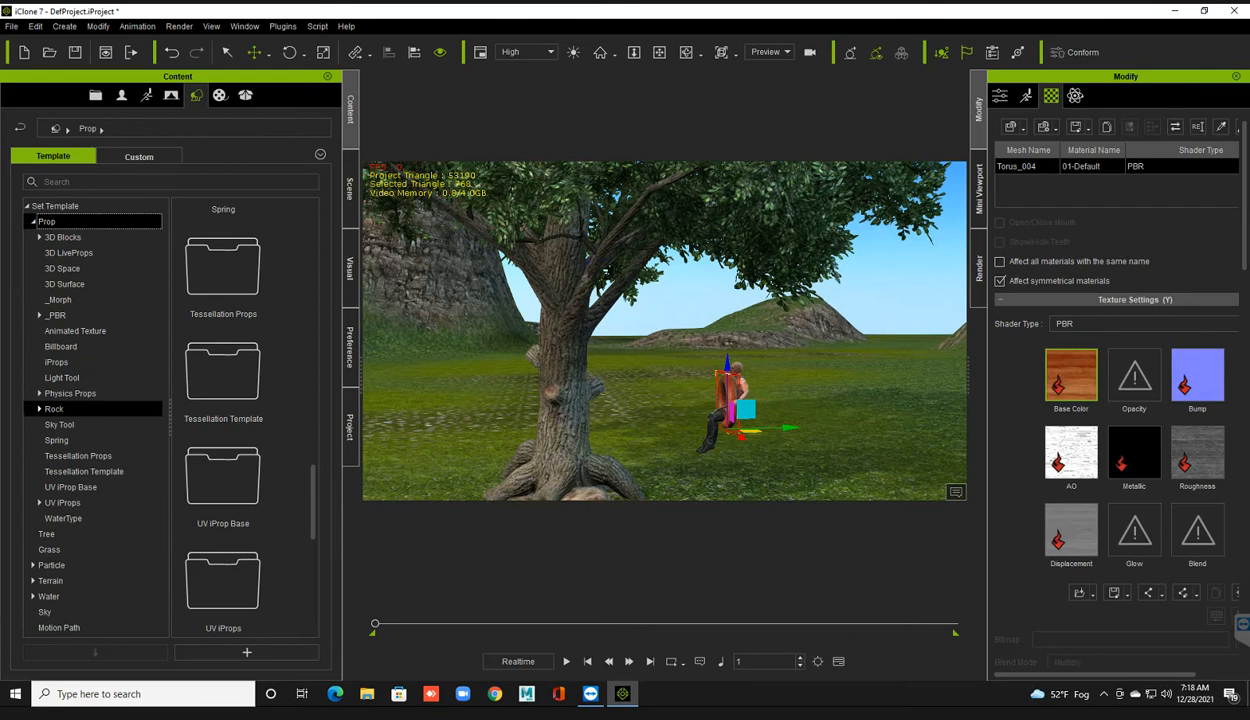
pyautogui.click(70, 394)
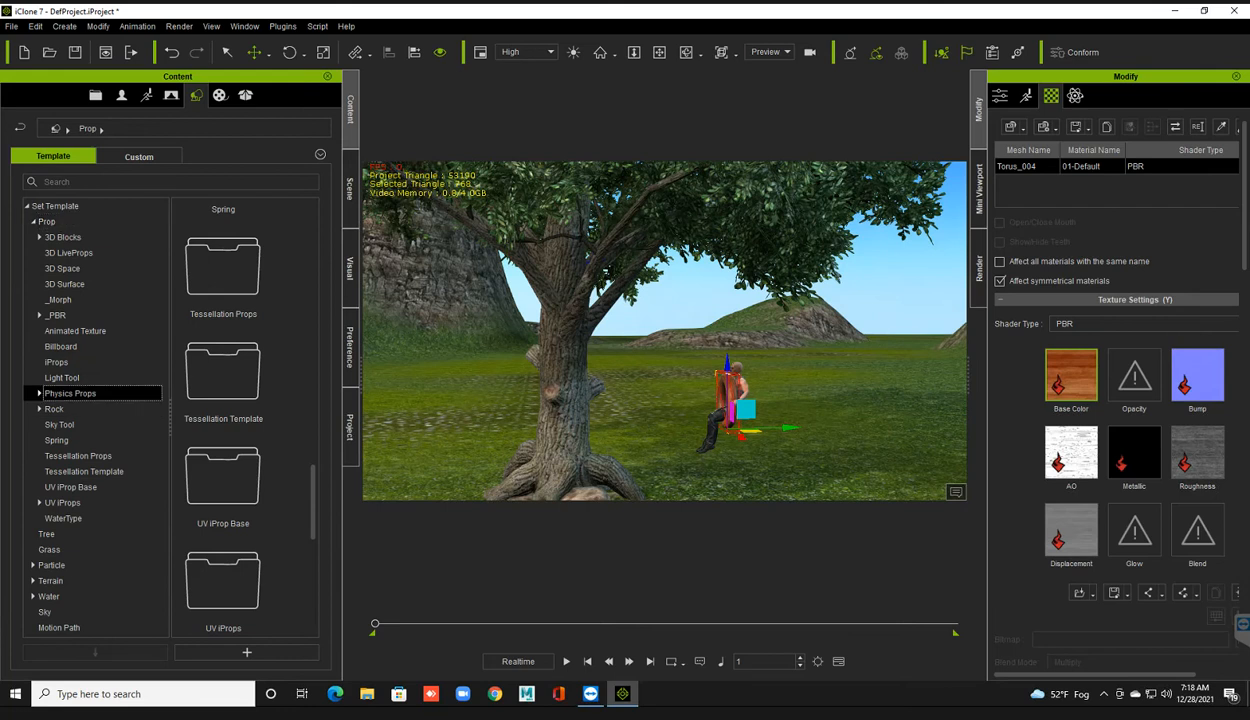
pyautogui.doubleClick(70, 394)
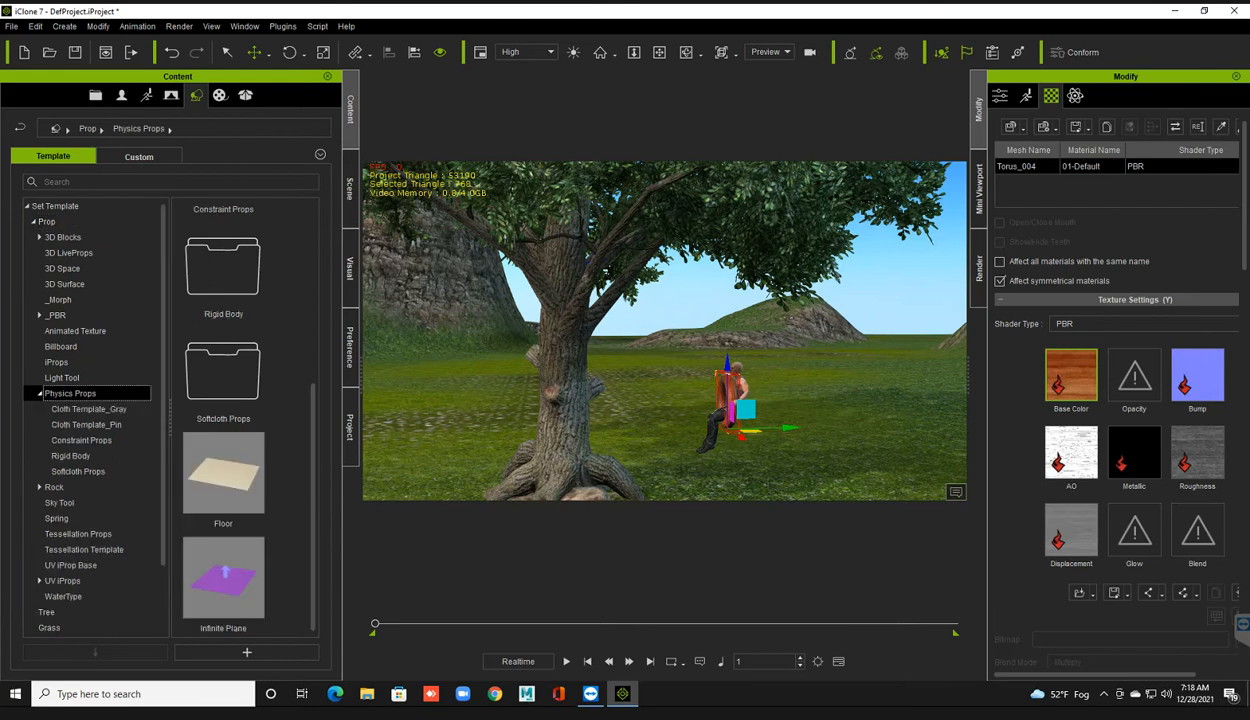
pyautogui.click(88, 409)
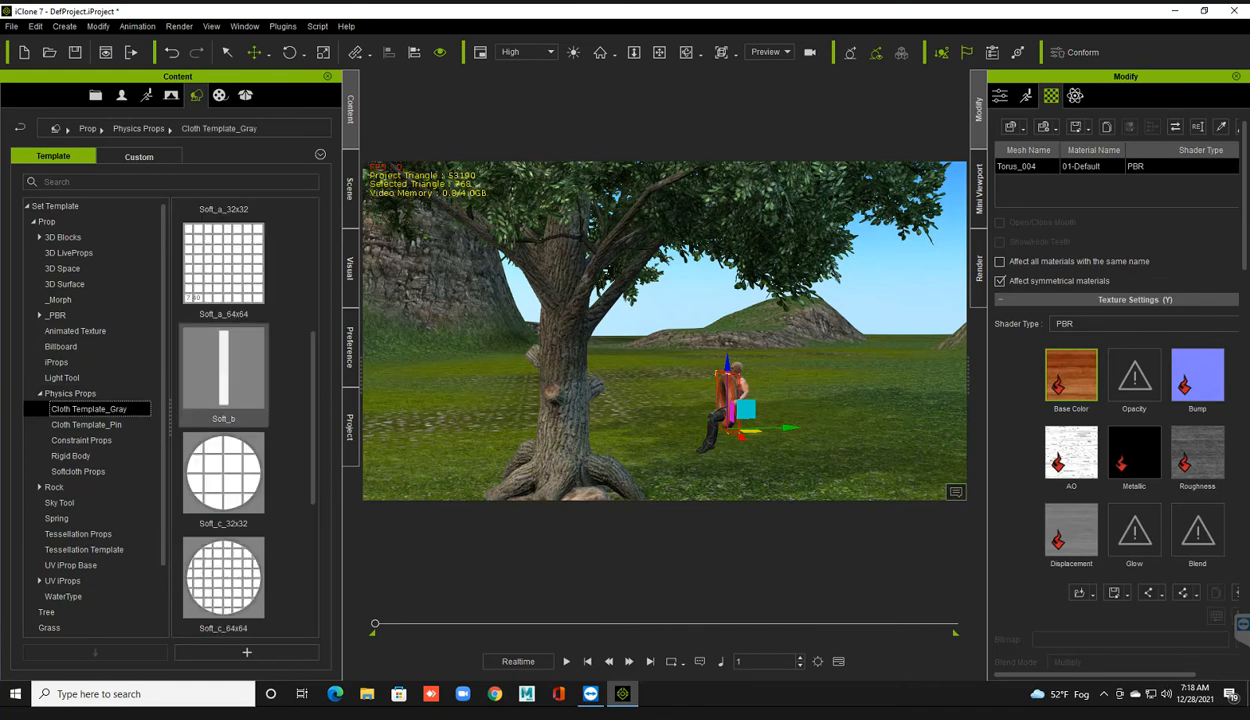
pyautogui.moveTo(223, 370); pyautogui.dragTo(261, 441)
pyautogui.moveTo(213, 393); pyautogui.dragTo(694, 500)
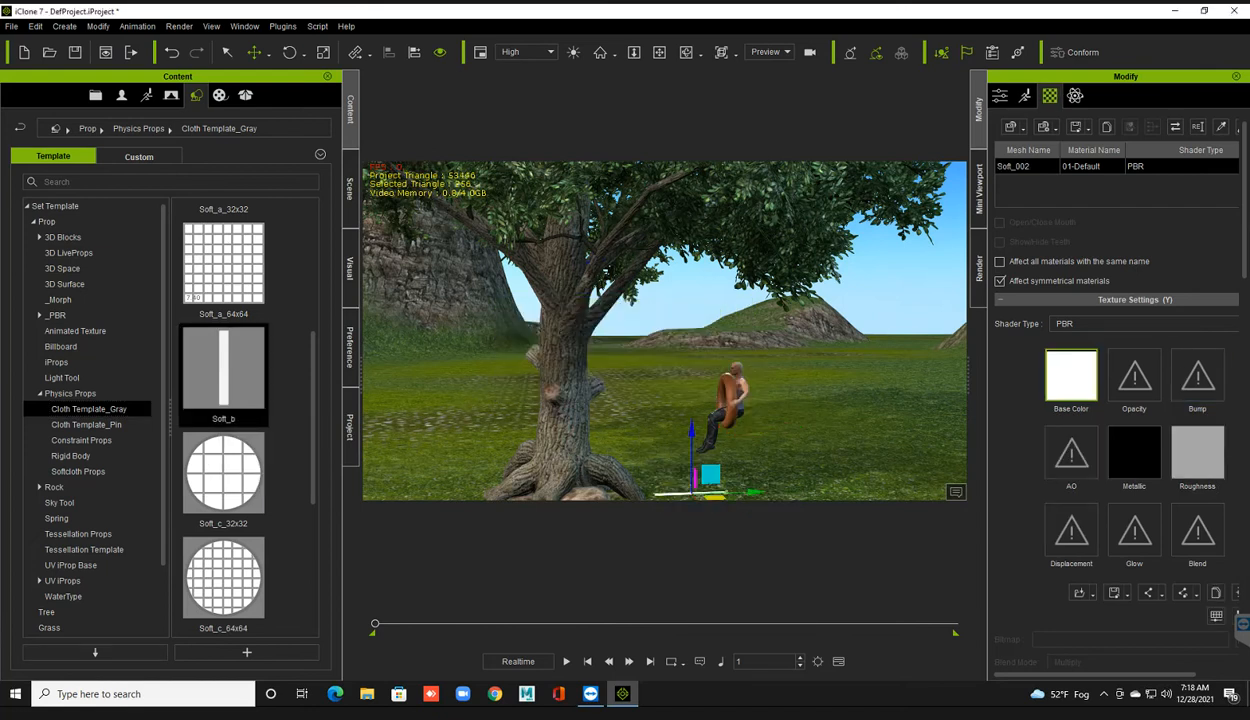
# Step: Stand the Soft_b strip upright by setting its X rotation to 90
pyautogui.scroll(2, 665, 332)
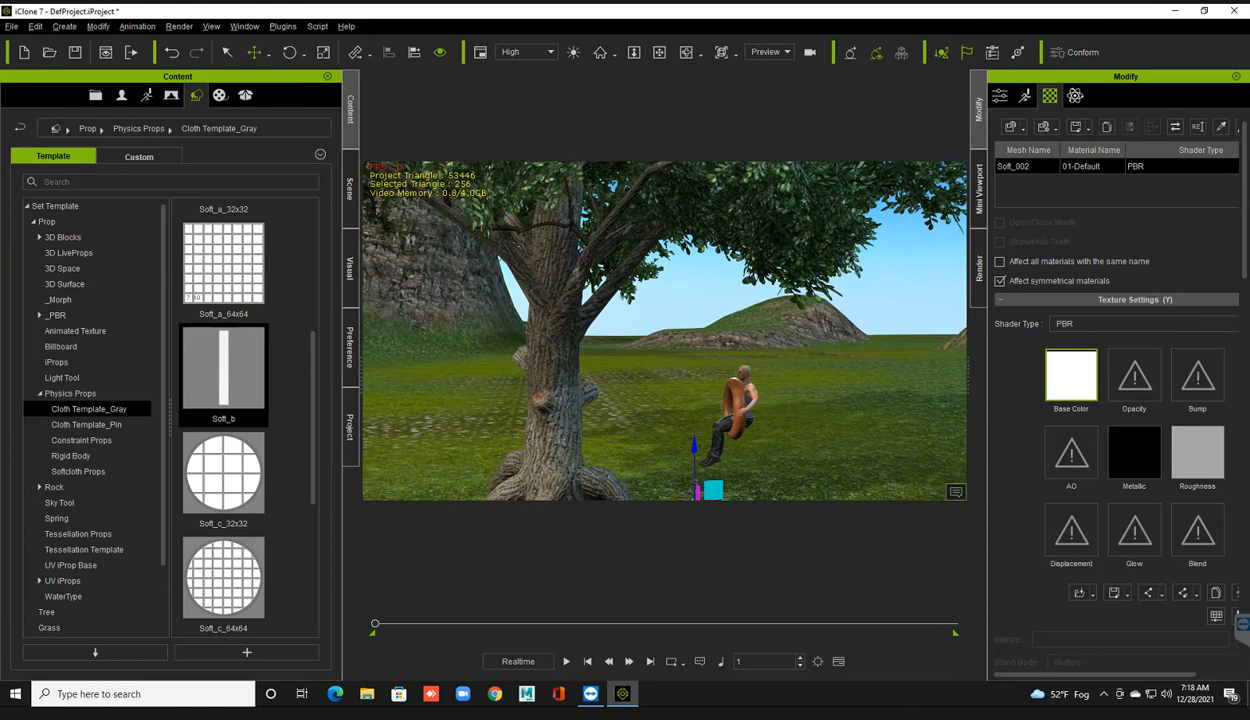
pyautogui.moveTo(694, 498); pyautogui.dragTo(656, 366, button='middle')
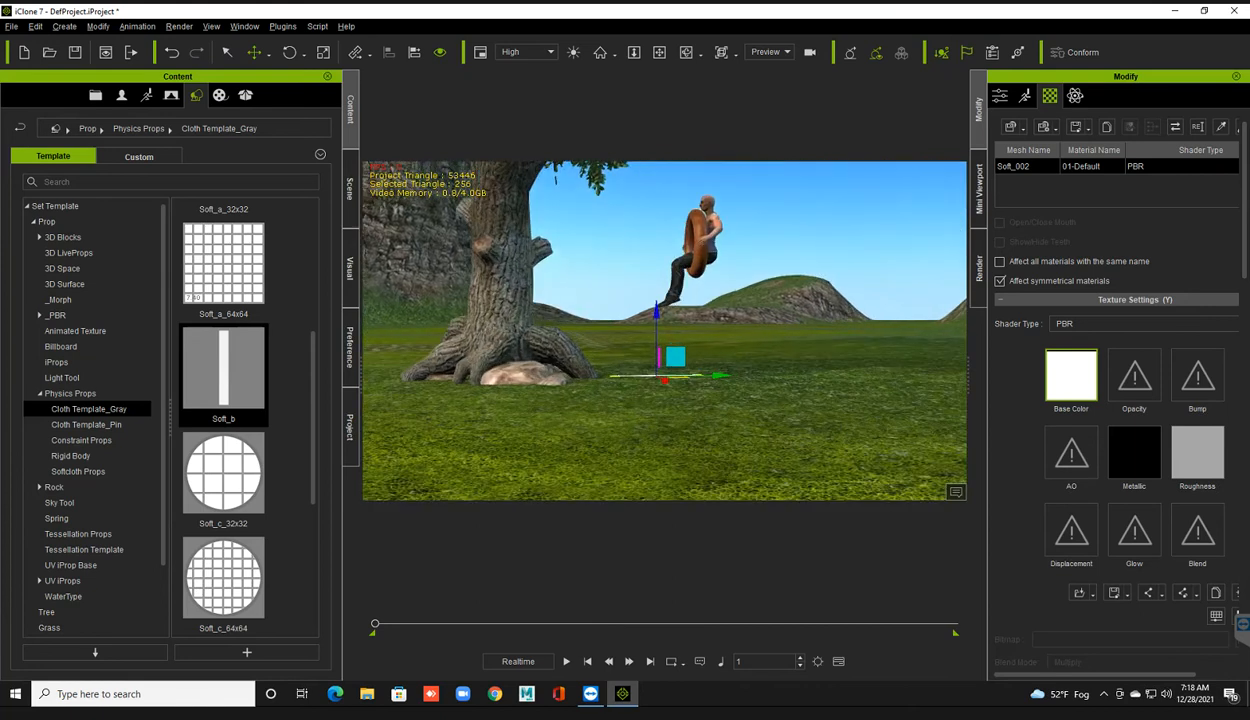
pyautogui.moveTo(656, 366); pyautogui.dragTo(656, 430, button='right')
pyautogui.scroll(5, 665, 332)
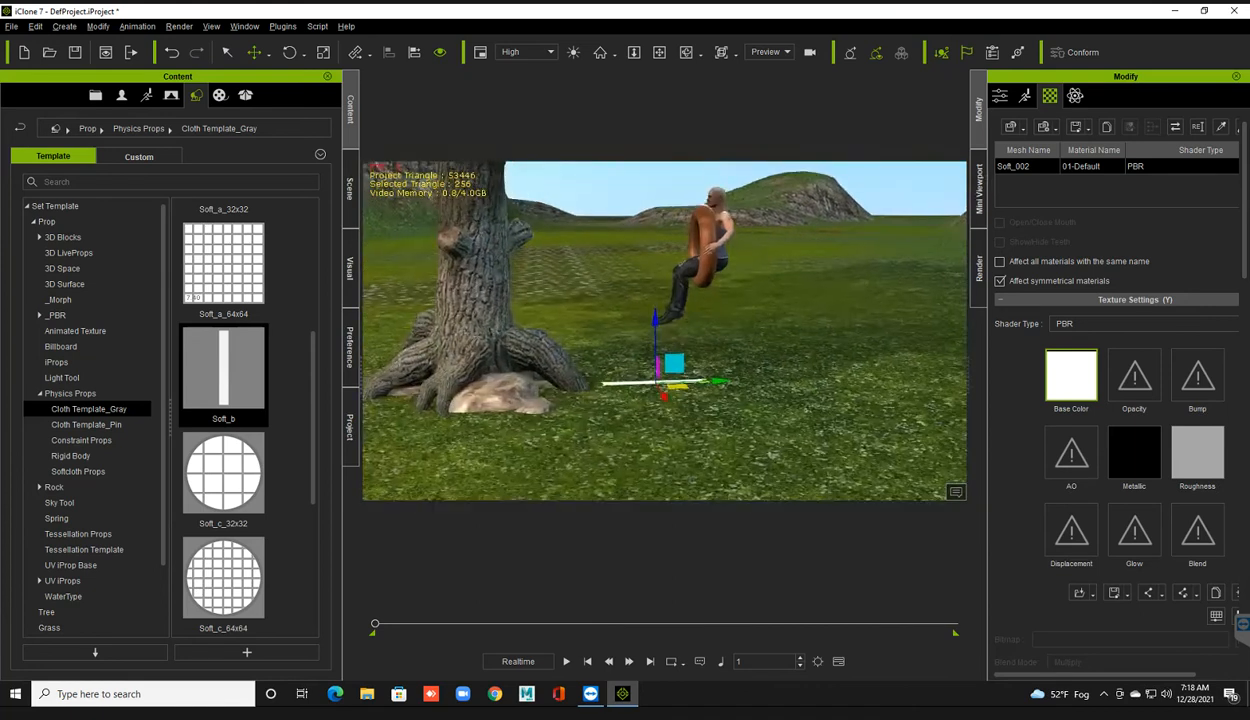
pyautogui.scroll(2, 665, 332)
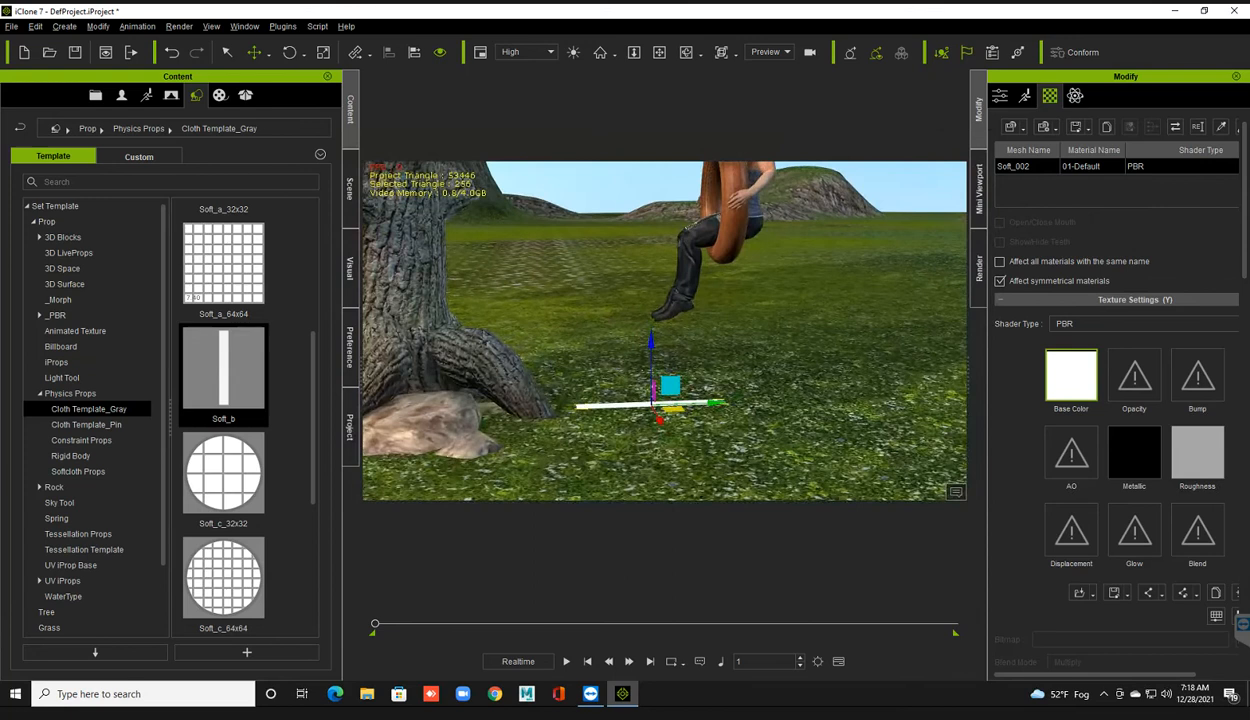
pyautogui.scroll(3, 665, 332)
pyautogui.press('e')
pyautogui.moveTo(704, 394); pyautogui.dragTo(684, 368)
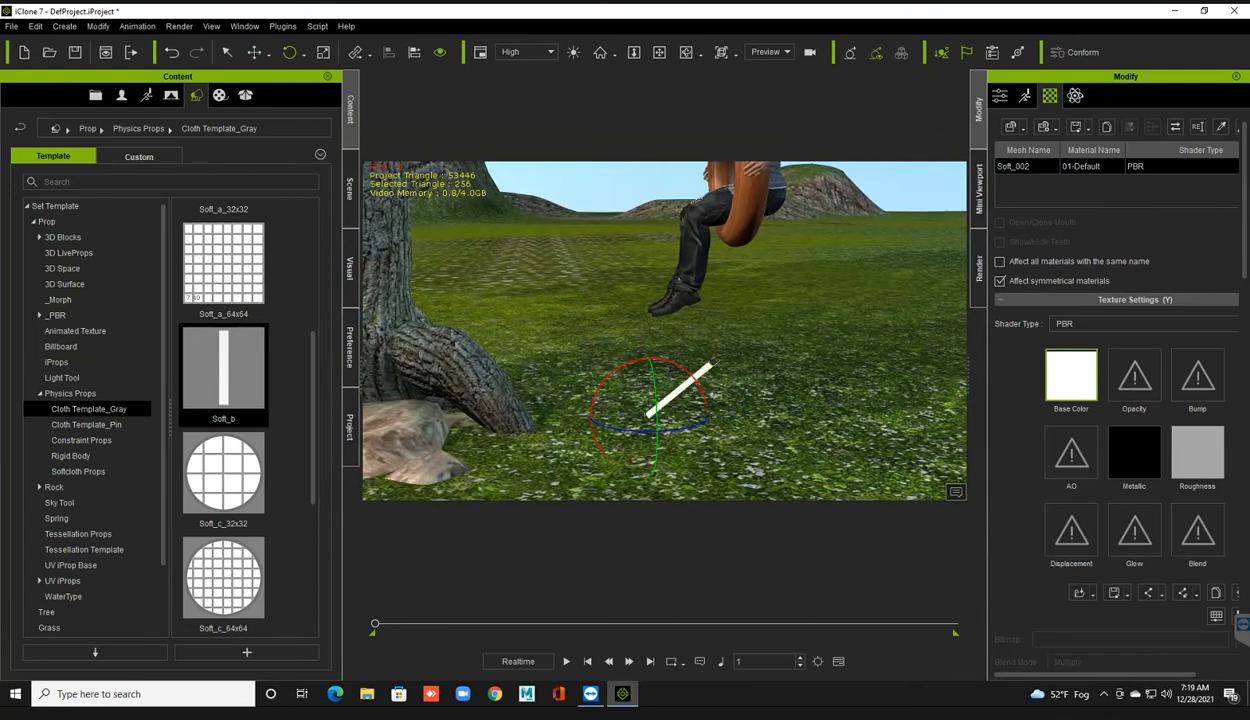
pyautogui.scroll(-6, 1118, 450)
pyautogui.scroll(-5, 1118, 450)
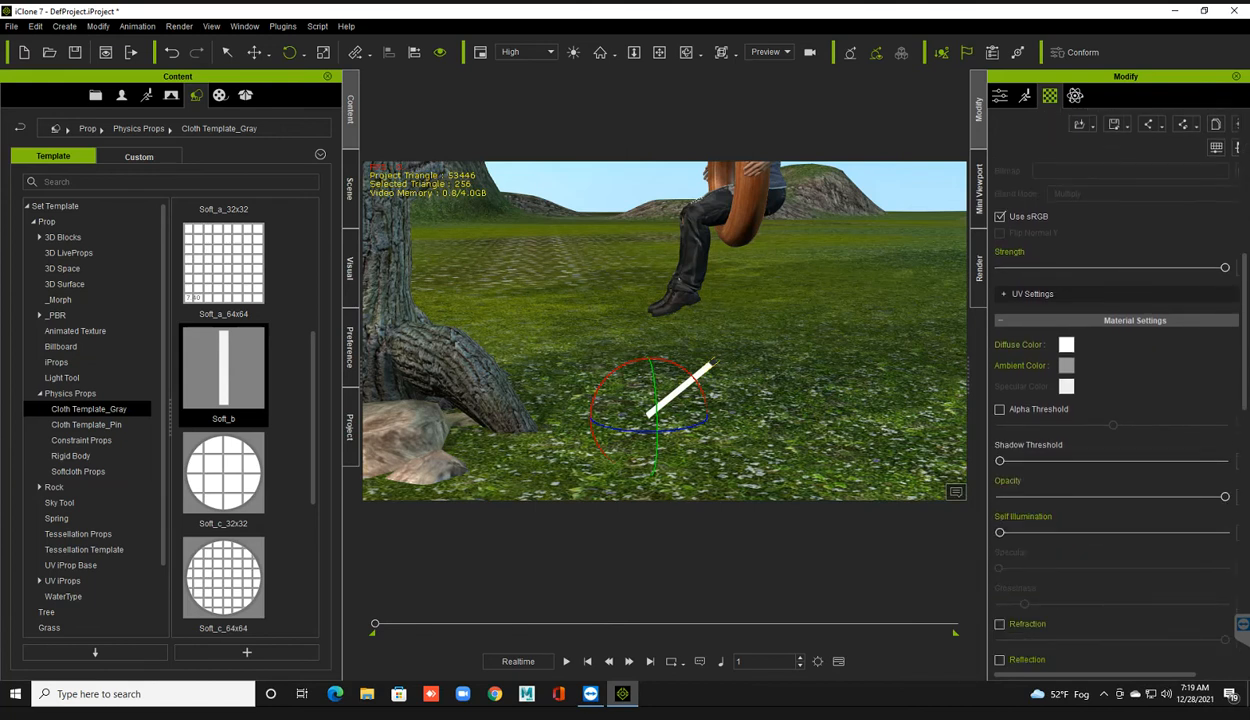
pyautogui.scroll(10, 1118, 400)
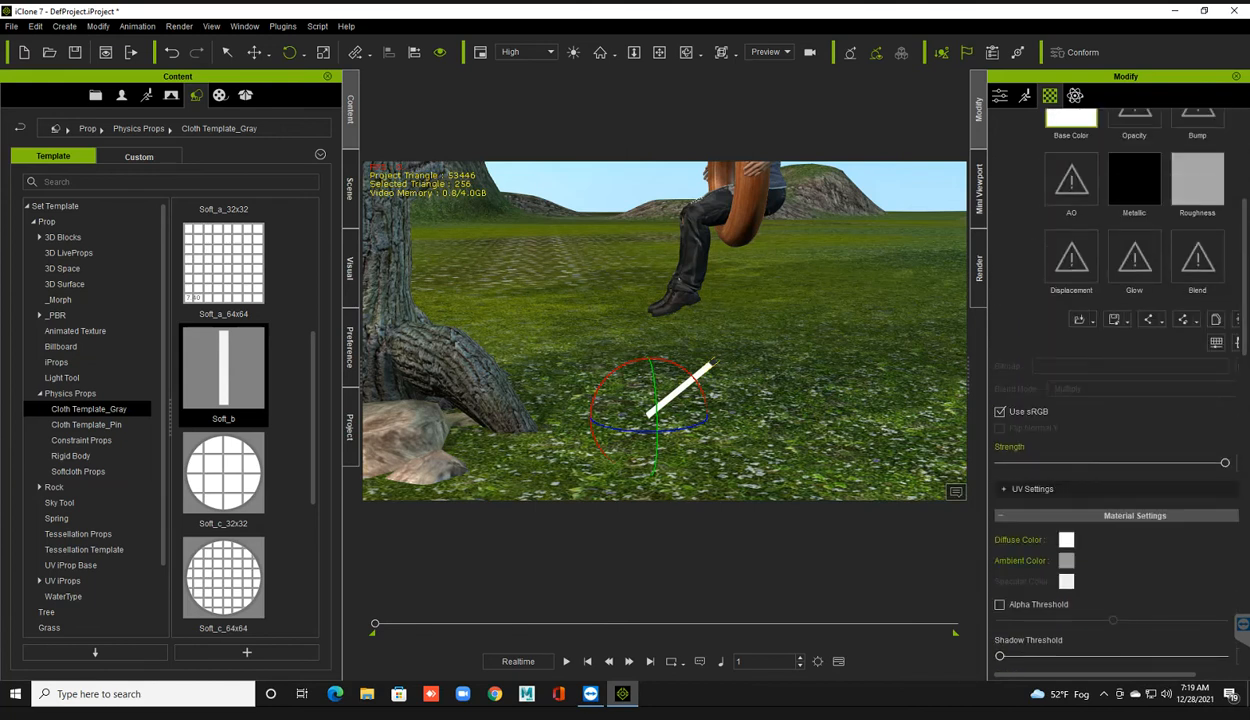
pyautogui.click(1000, 95)
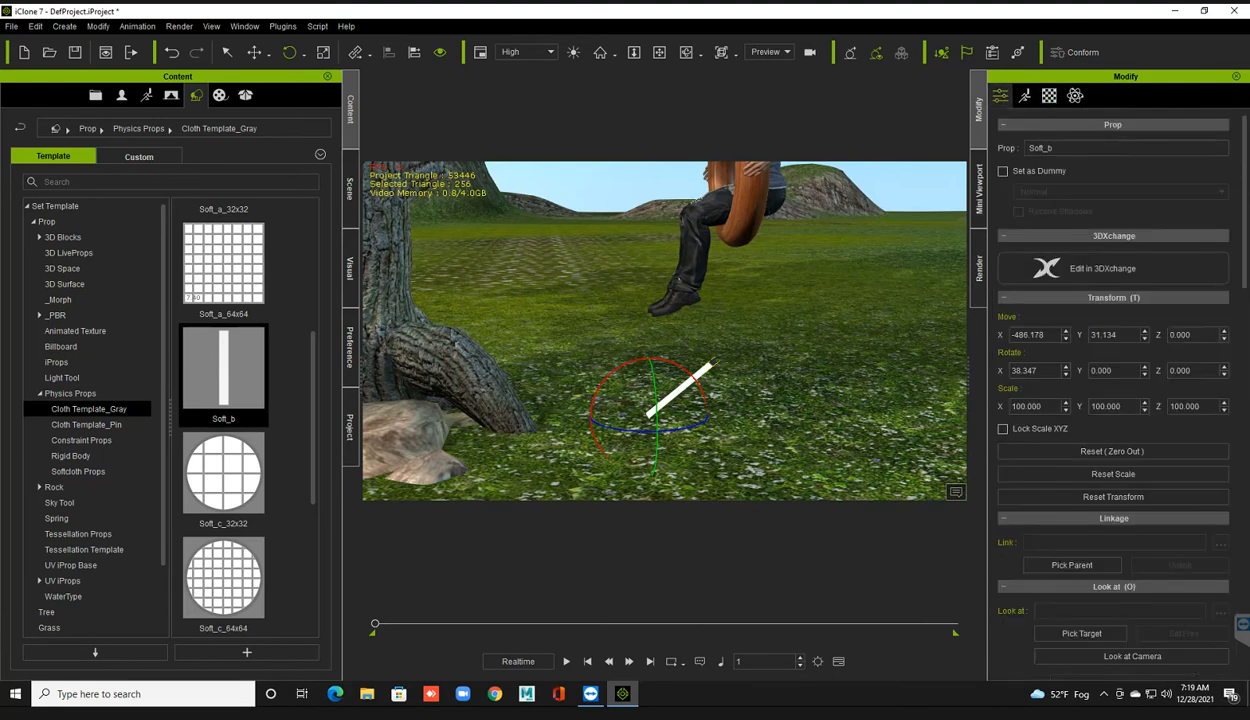
pyautogui.write('90')
pyautogui.press('Return')
# Step: Raise the Soft_b strip above the ground to about Z 128.6 and play the simulation to check its cloth behaviour
pyautogui.moveTo(665, 330); pyautogui.dragTo(595, 330, button='right')
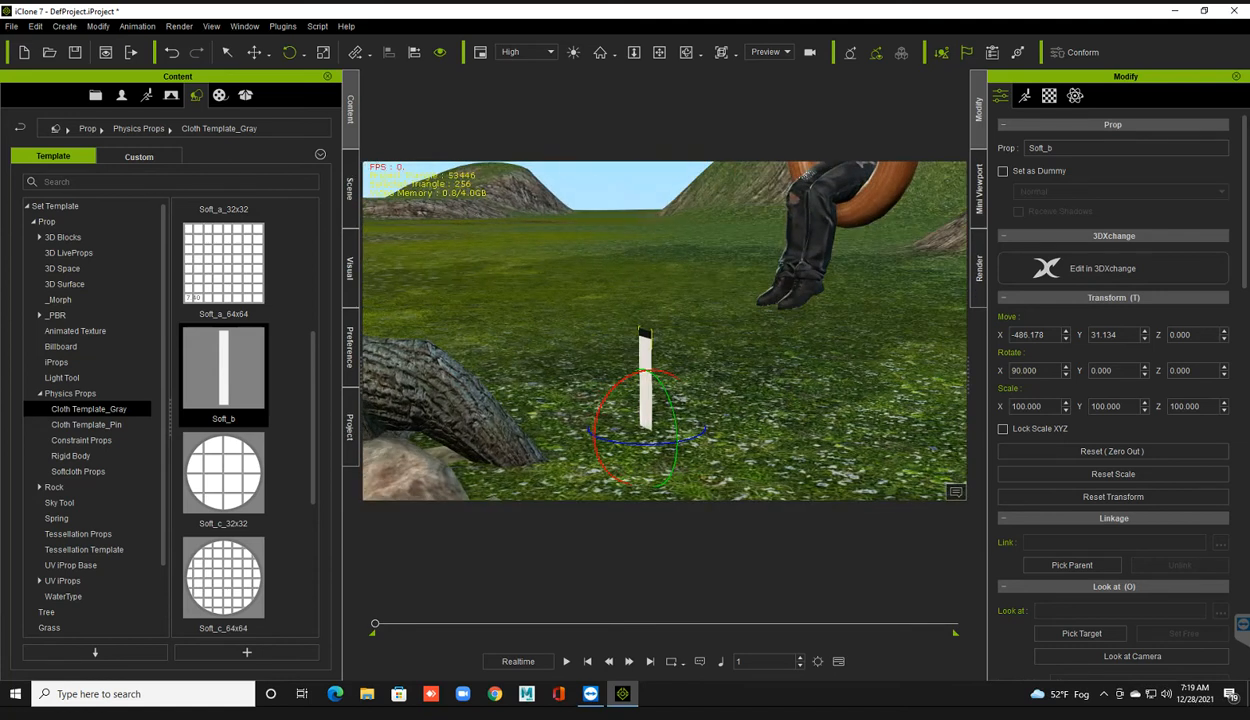
pyautogui.press('w')
pyautogui.moveTo(645, 375); pyautogui.dragTo(645, 213)
pyautogui.moveTo(645, 290); pyautogui.dragTo(645, 347, button='middle')
pyautogui.moveTo(645, 347); pyautogui.dragTo(715, 350, button='right')
pyautogui.scroll(3, 665, 330)
pyautogui.moveTo(665, 330); pyautogui.dragTo(665, 347, button='middle')
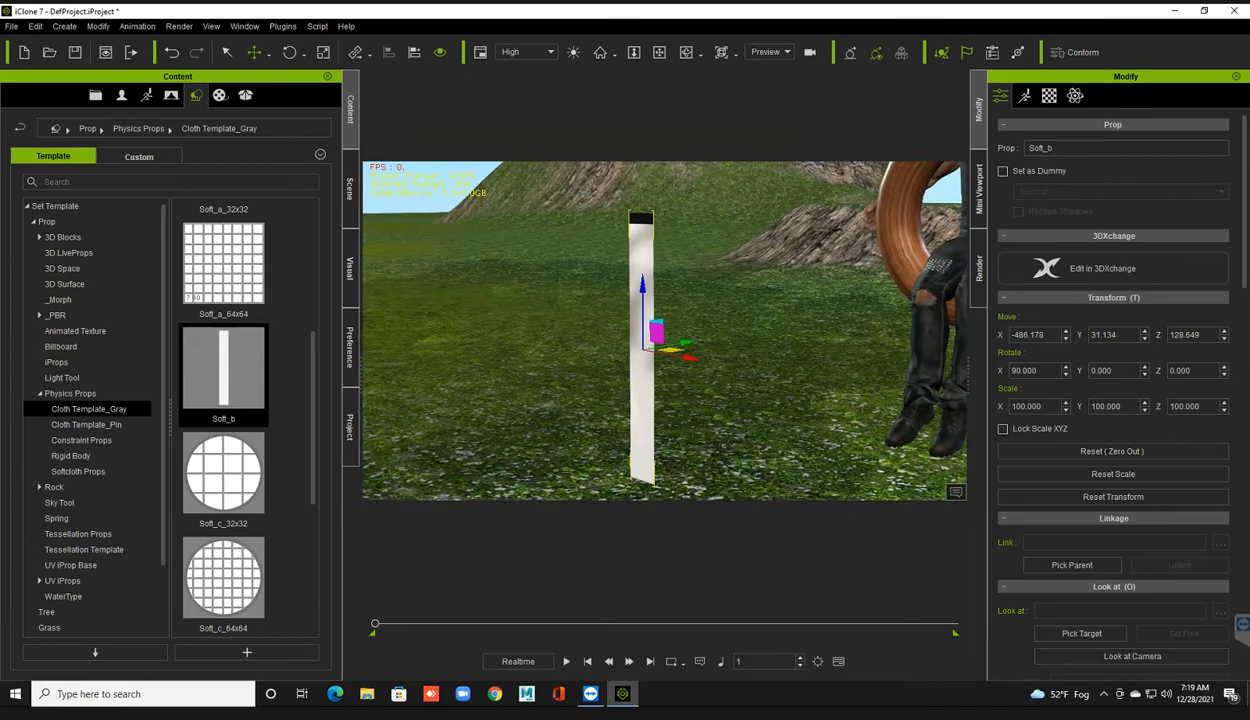
pyautogui.press('space')
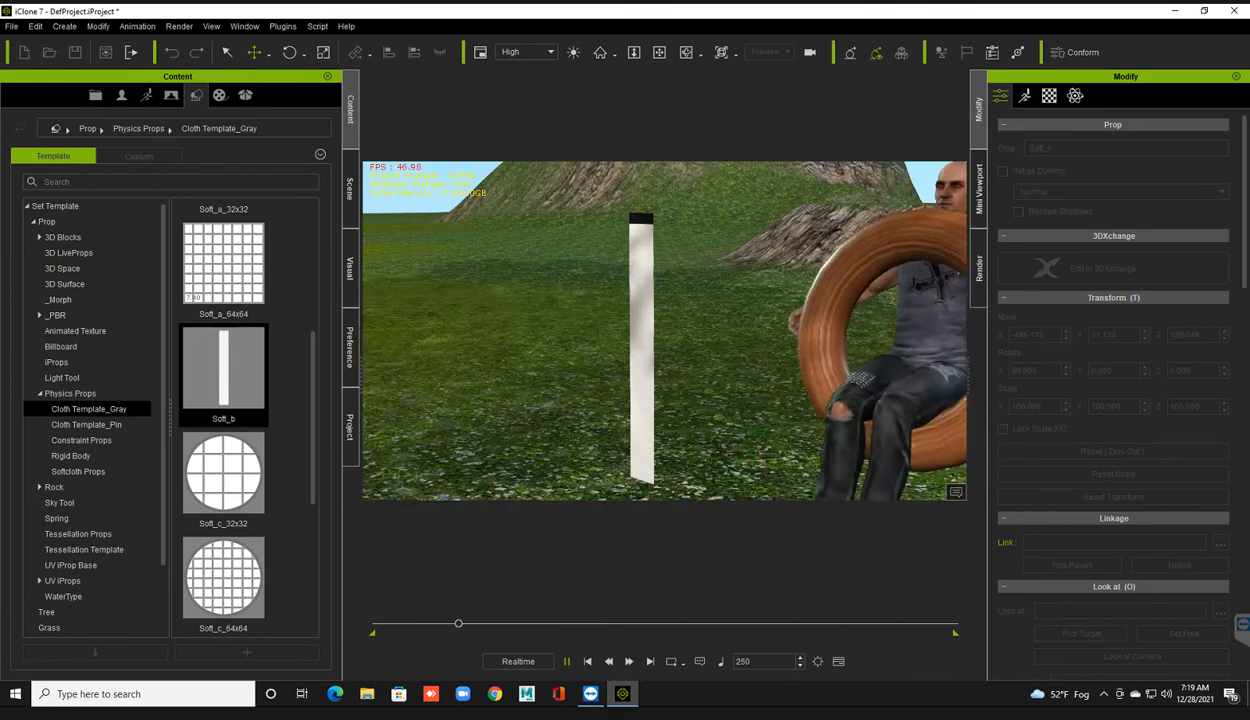
pyautogui.press('space')
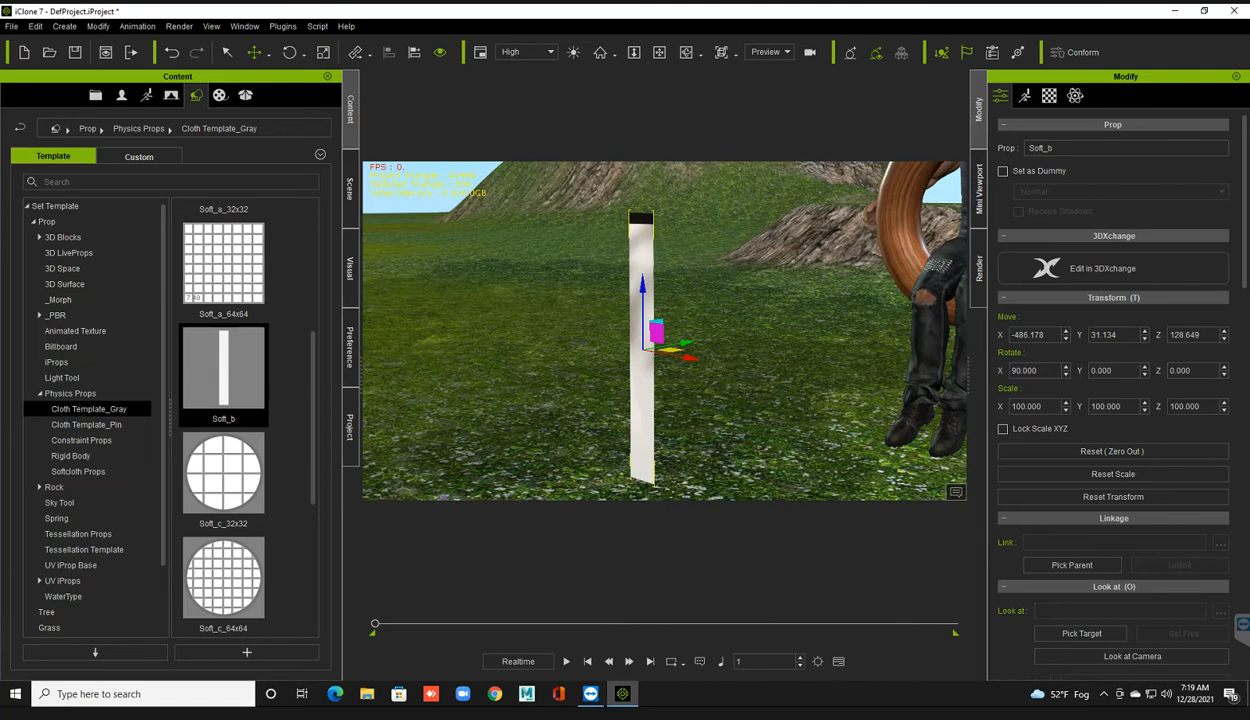
# Step: Try tilting the Soft_b strip to about 128.7 on X, play the cloth simulation, and undo the tilt
pyautogui.press('e')
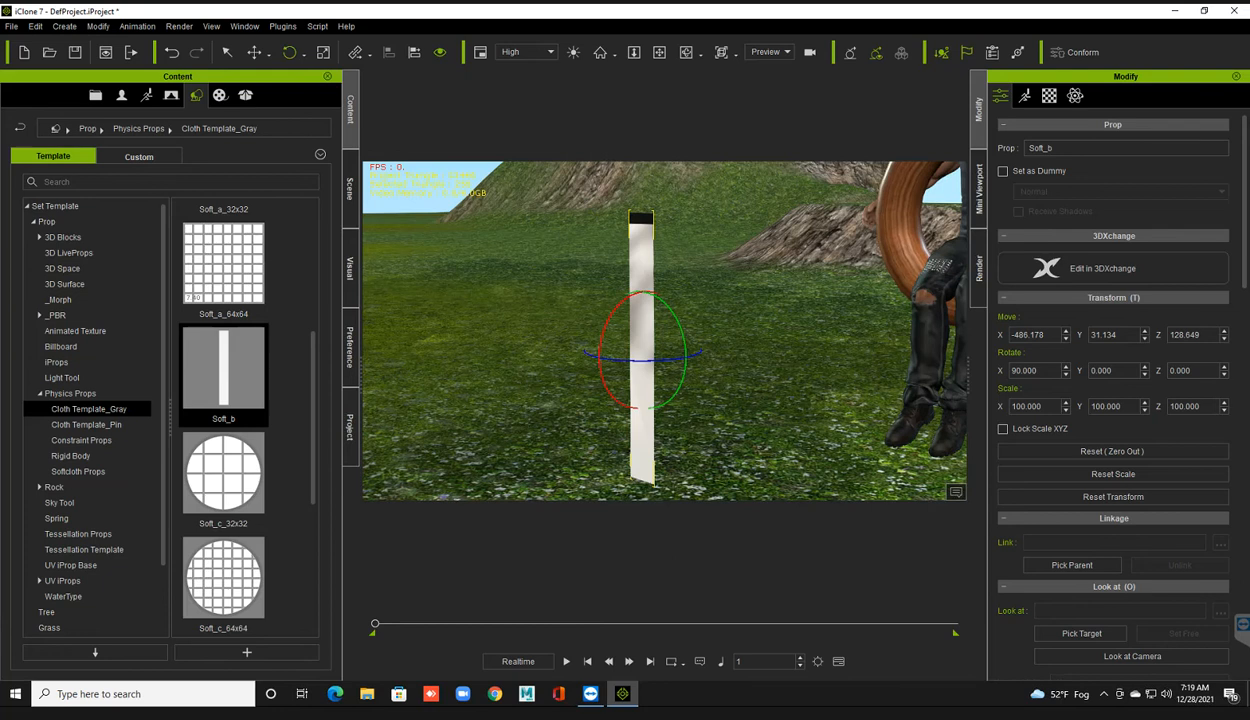
pyautogui.moveTo(601, 337); pyautogui.dragTo(609, 385)
pyautogui.press('space')
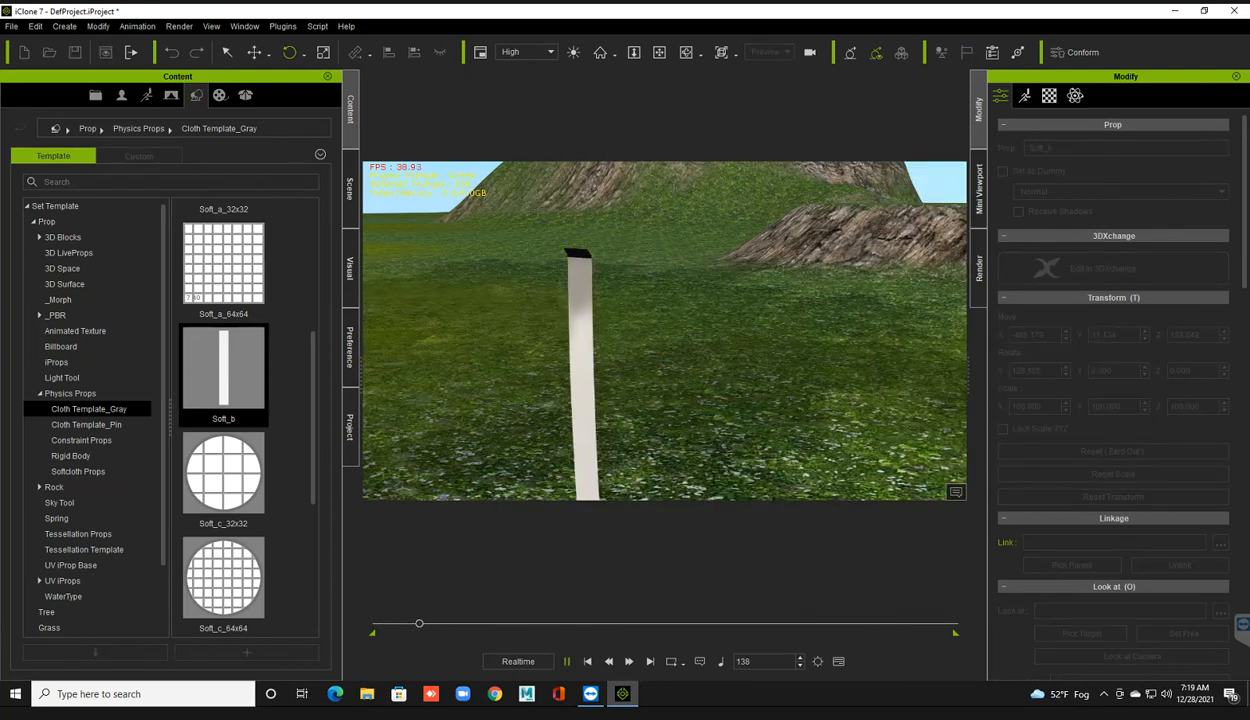
pyautogui.press('space')
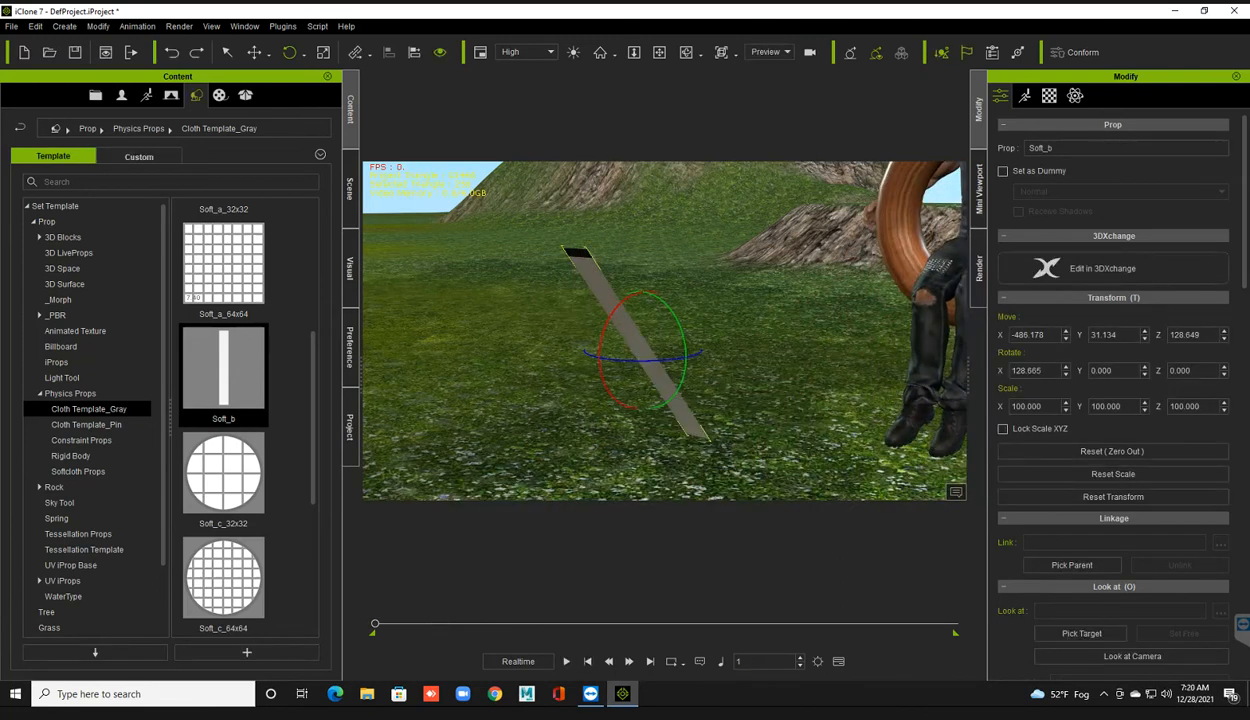
pyautogui.hotkey('ctrl', 'z')
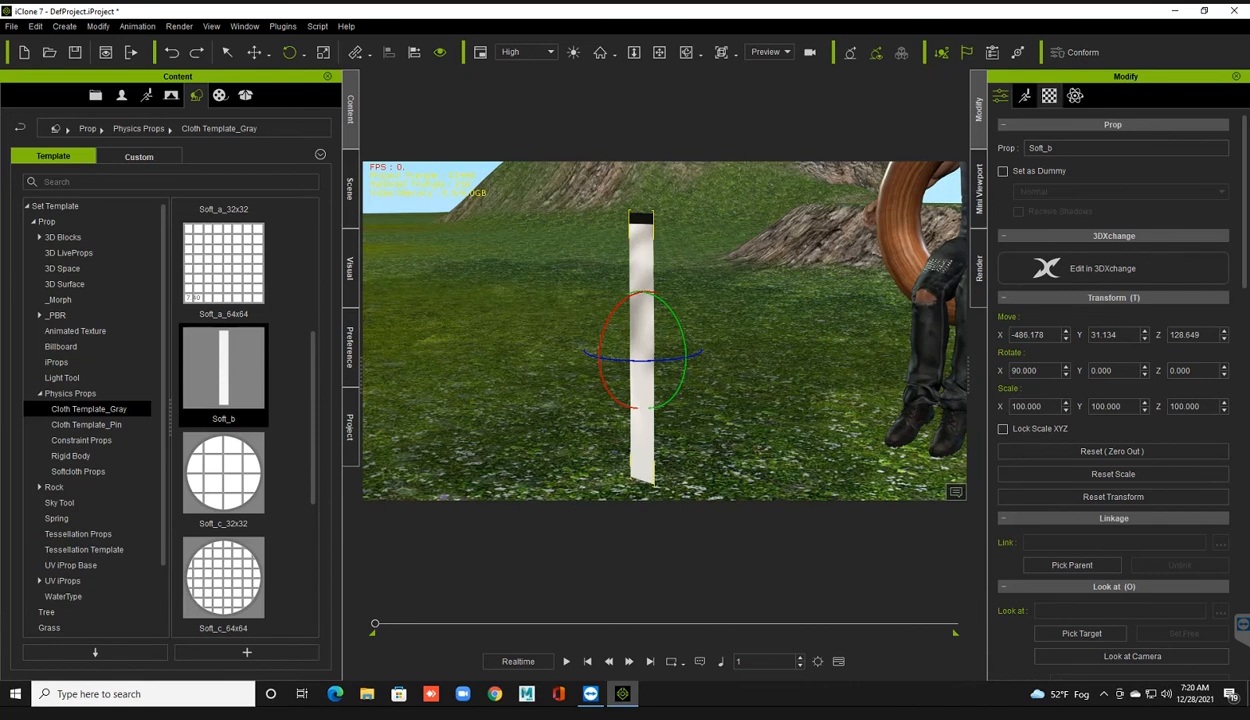
# Step: Open the Soft_b strip's material settings and look for a Base Color image in the tyle folder and on the C: drive
pyautogui.click(1049, 95)
pyautogui.scroll(5, 1115, 380)
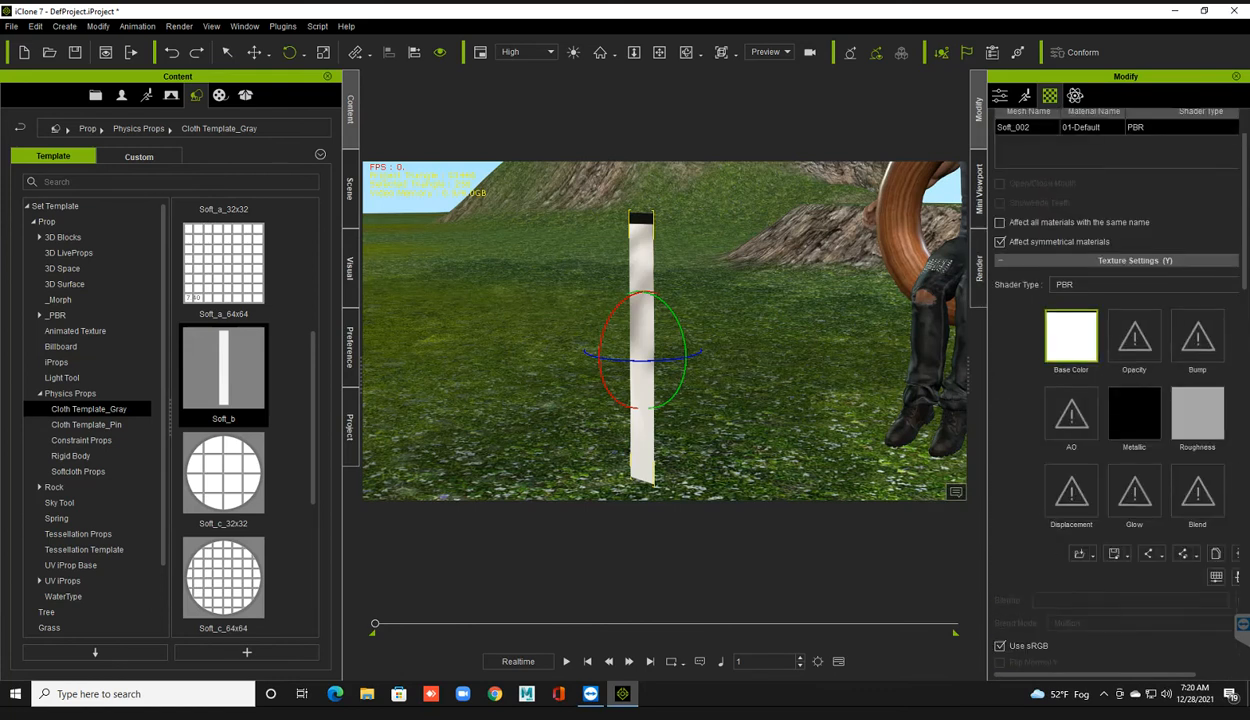
pyautogui.moveTo(1071, 336)
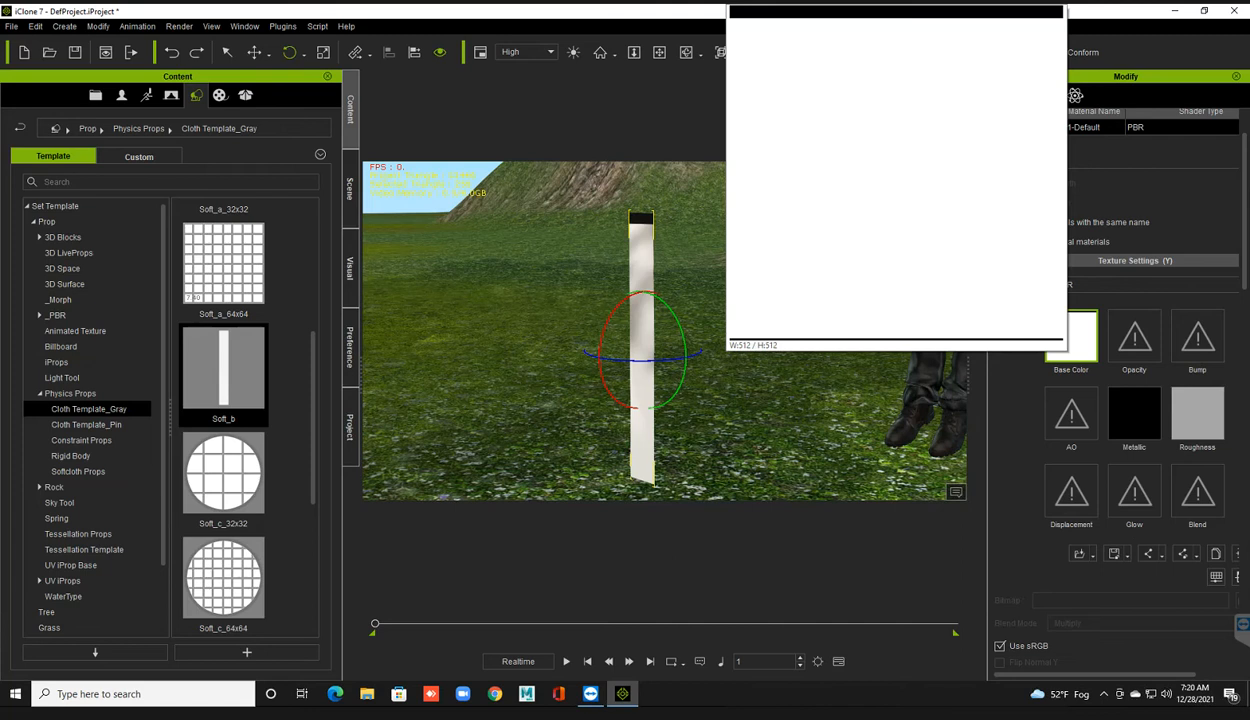
pyautogui.doubleClick(1071, 336)
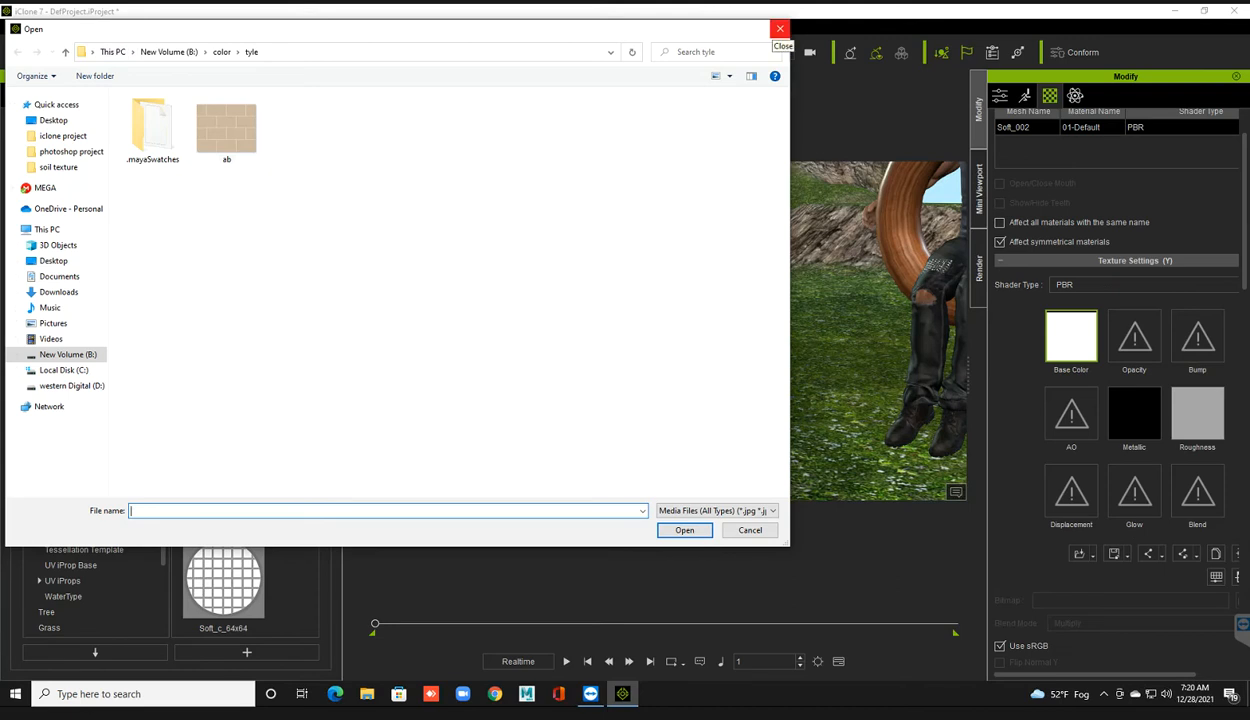
pyautogui.click(779, 29)
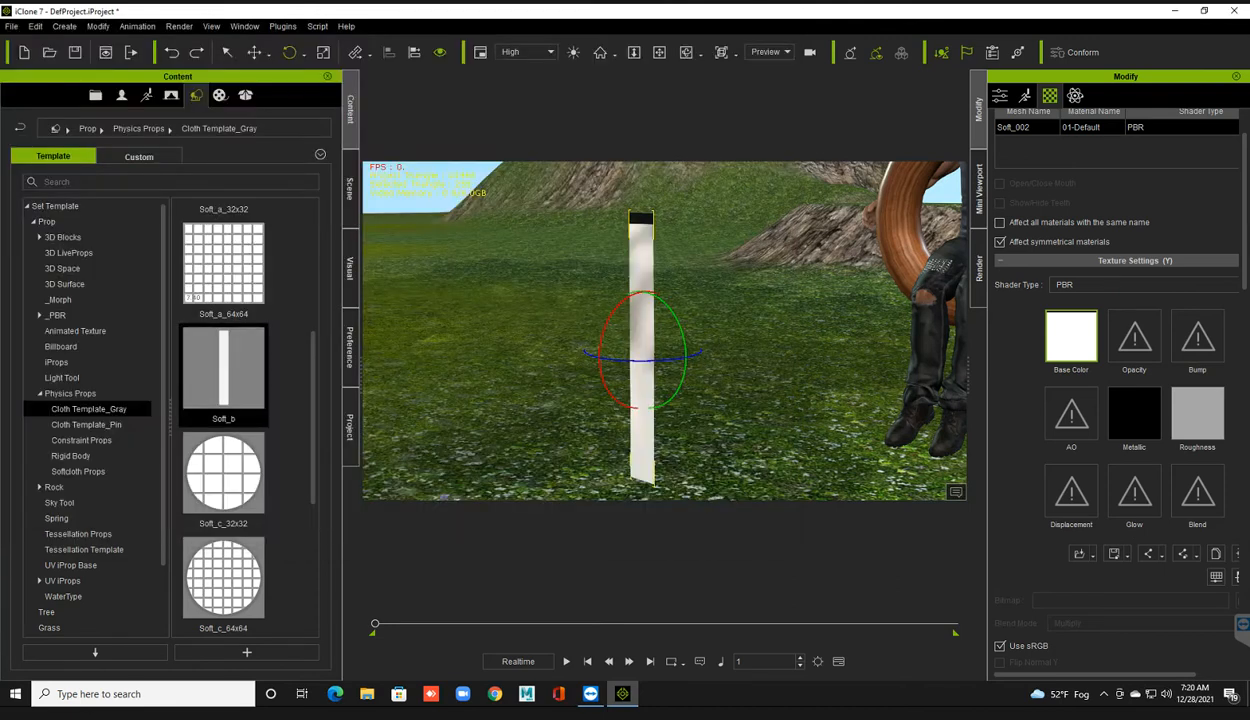
pyautogui.doubleClick(1071, 337)
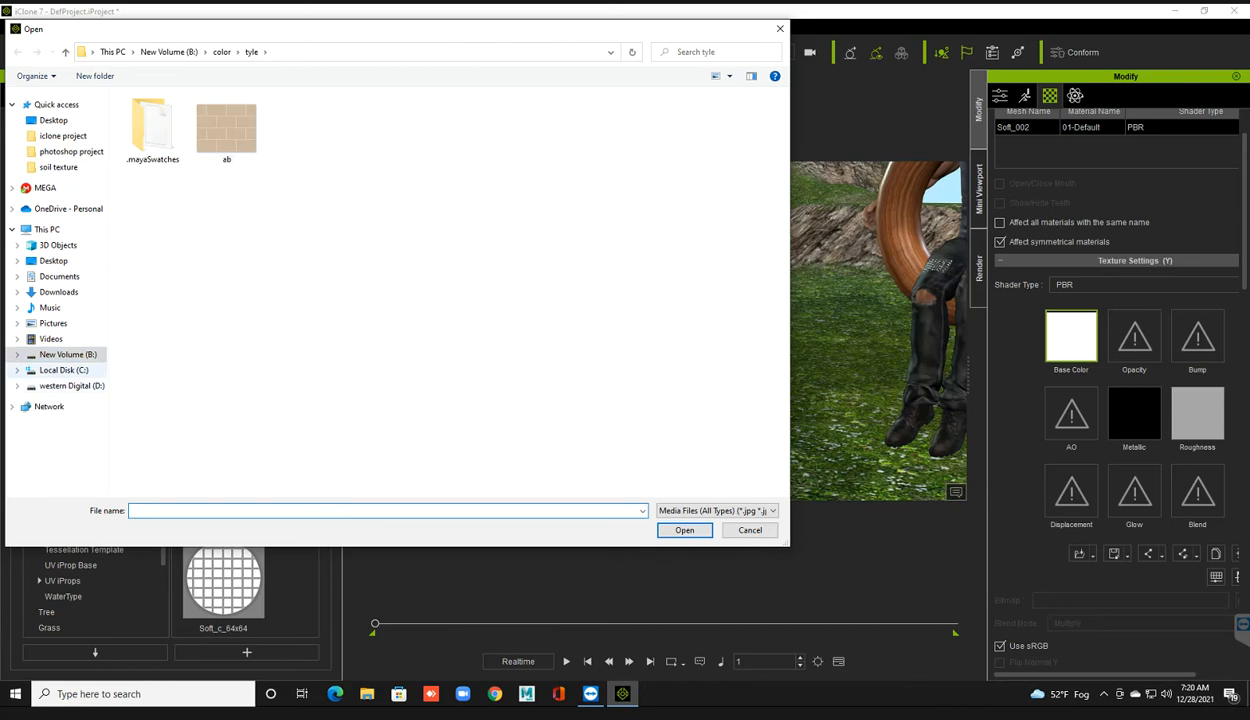
pyautogui.click(64, 370)
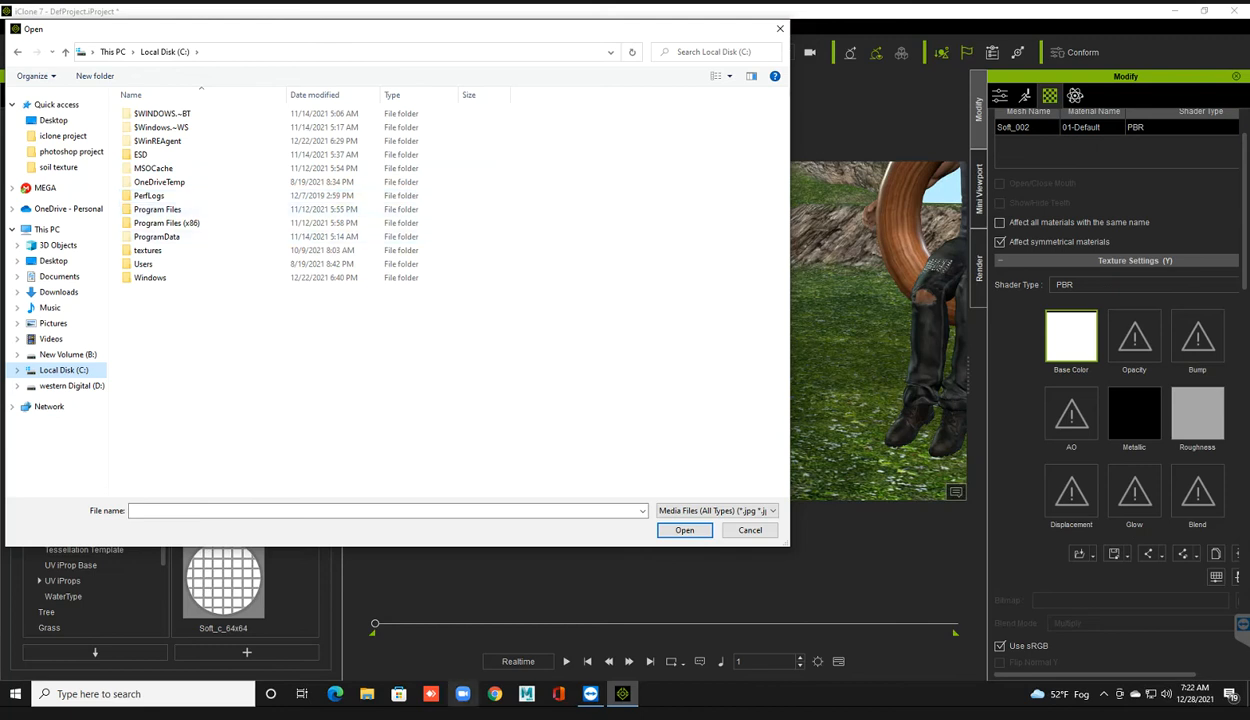
pyautogui.click(780, 29)
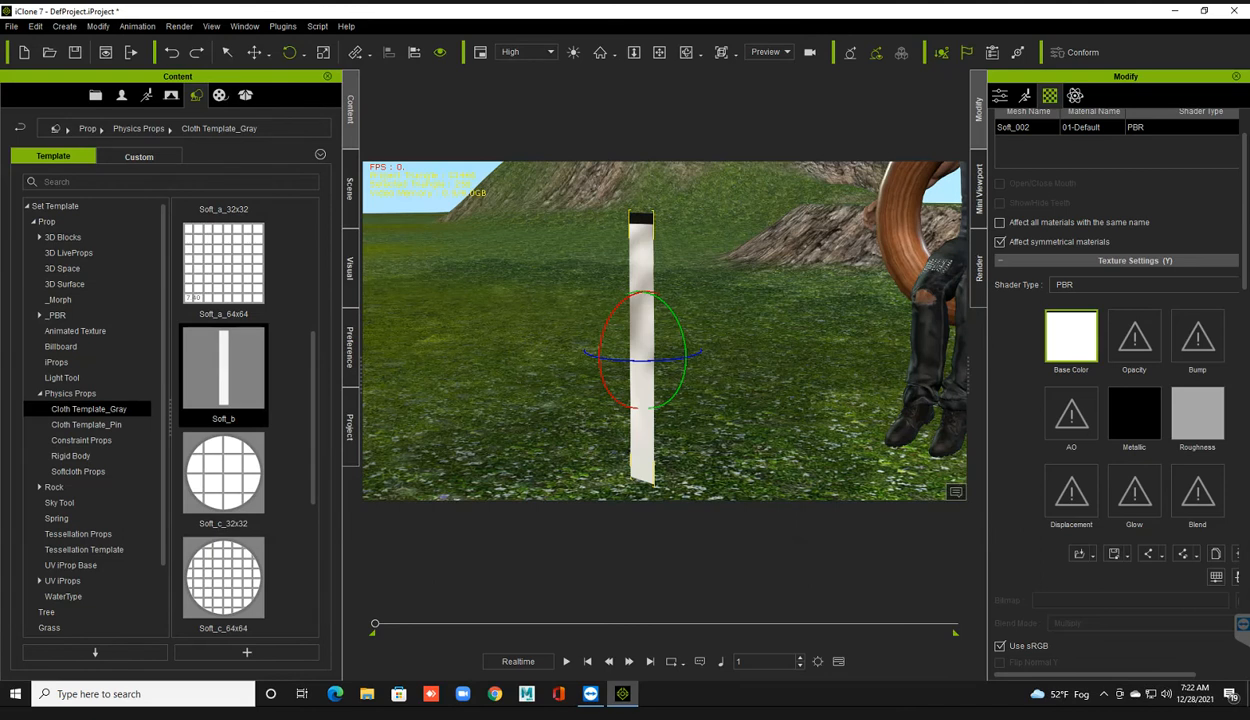
# Step: Look for a Base Color image for the strip in the Image folder of the iClone 7 installation under Program Files\Reallusion
pyautogui.moveTo(1056, 343)
pyautogui.moveTo(1115, 674); pyautogui.dragTo(1155, 674)
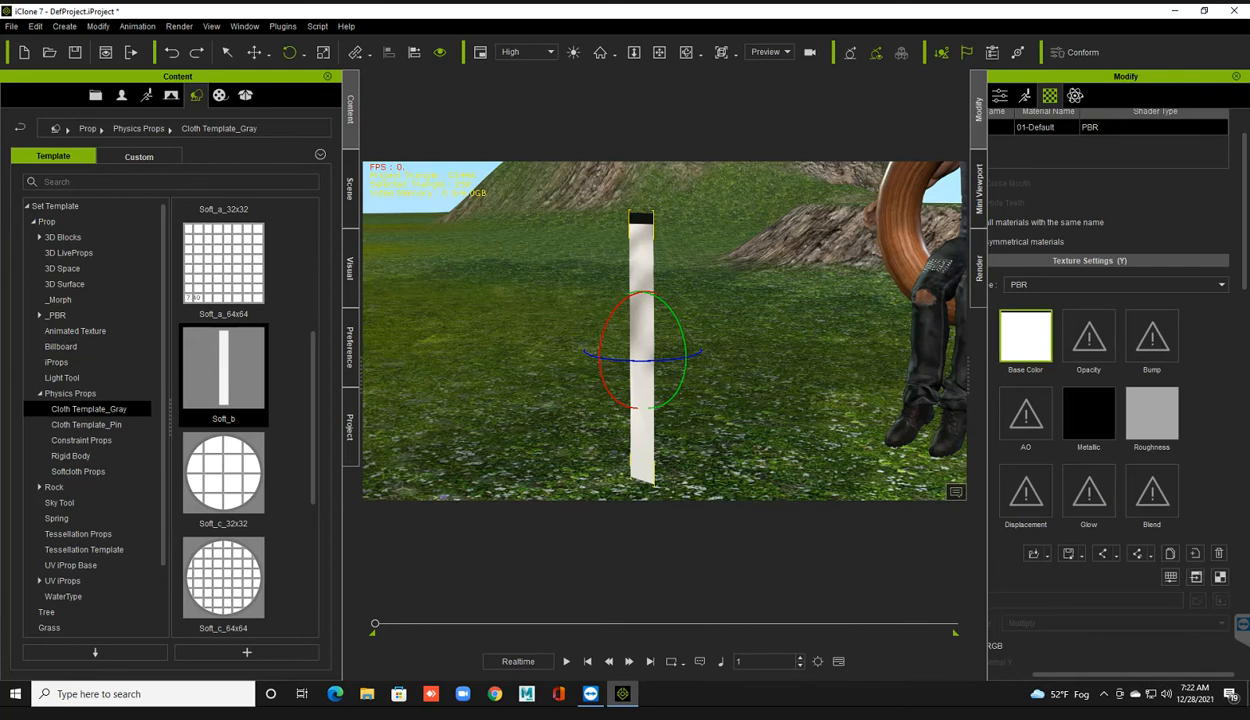
pyautogui.doubleClick(1025, 335)
pyautogui.click(63, 370)
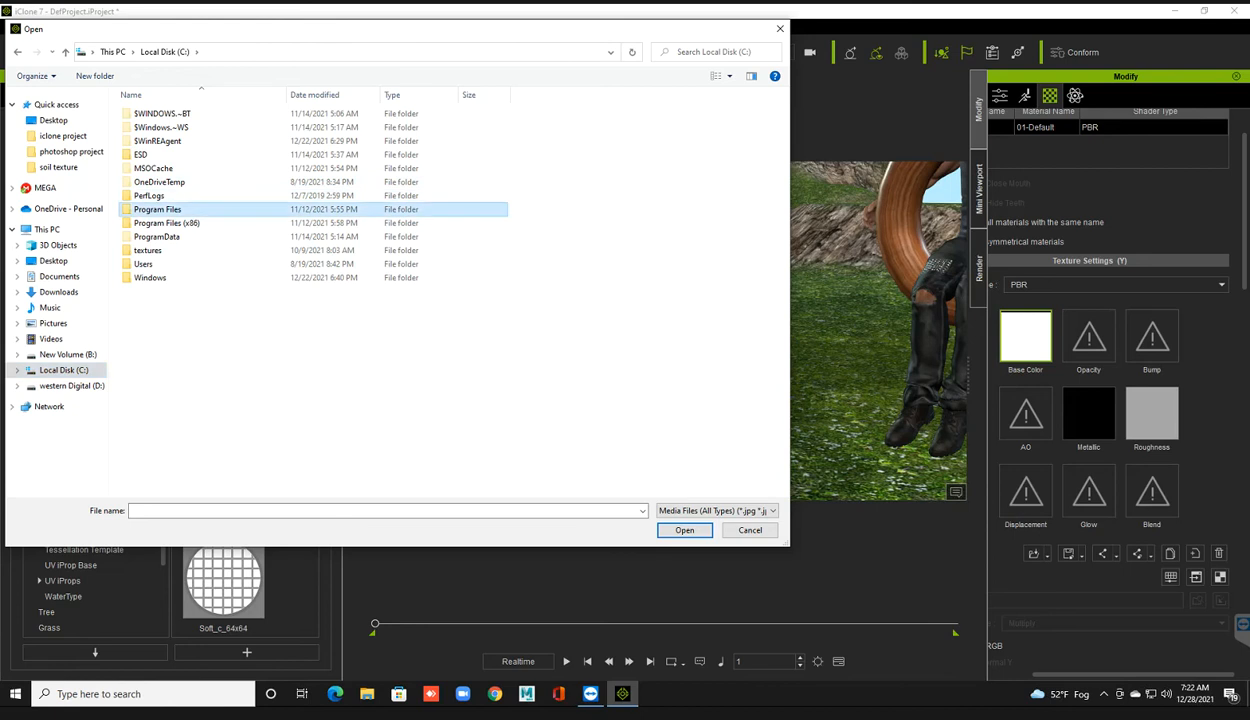
pyautogui.doubleClick(150, 209)
pyautogui.doubleClick(151, 346)
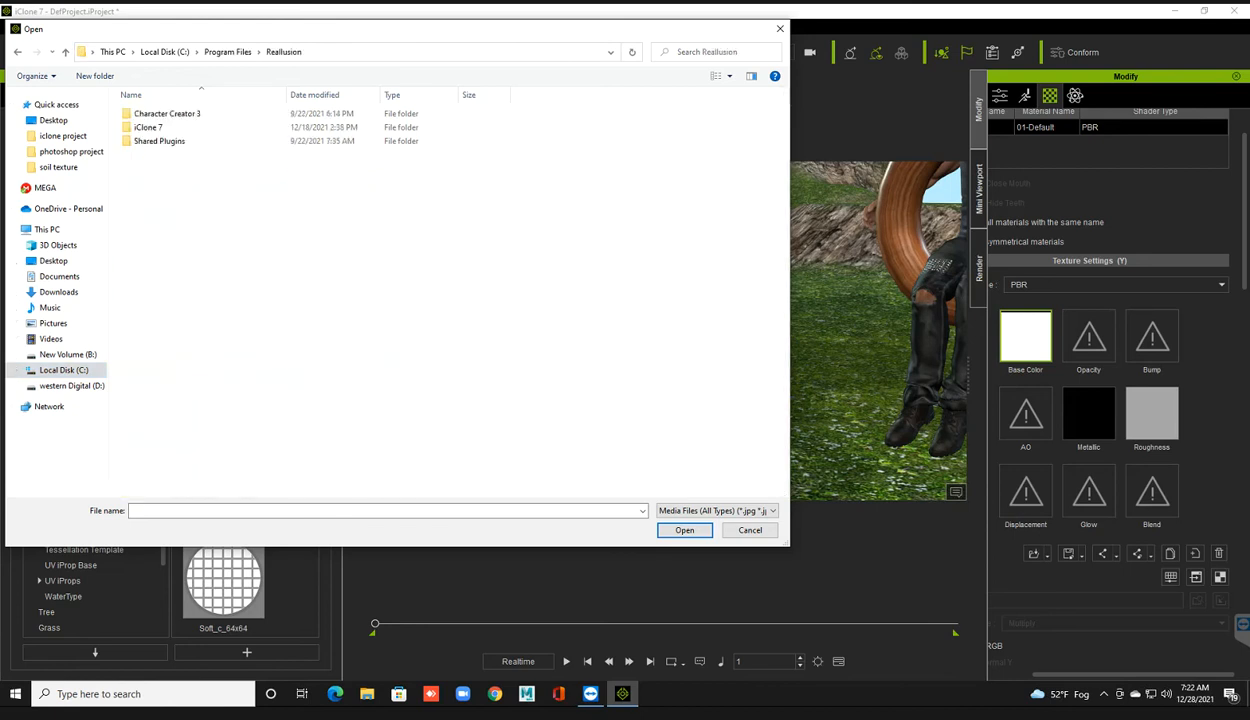
pyautogui.click(149, 128)
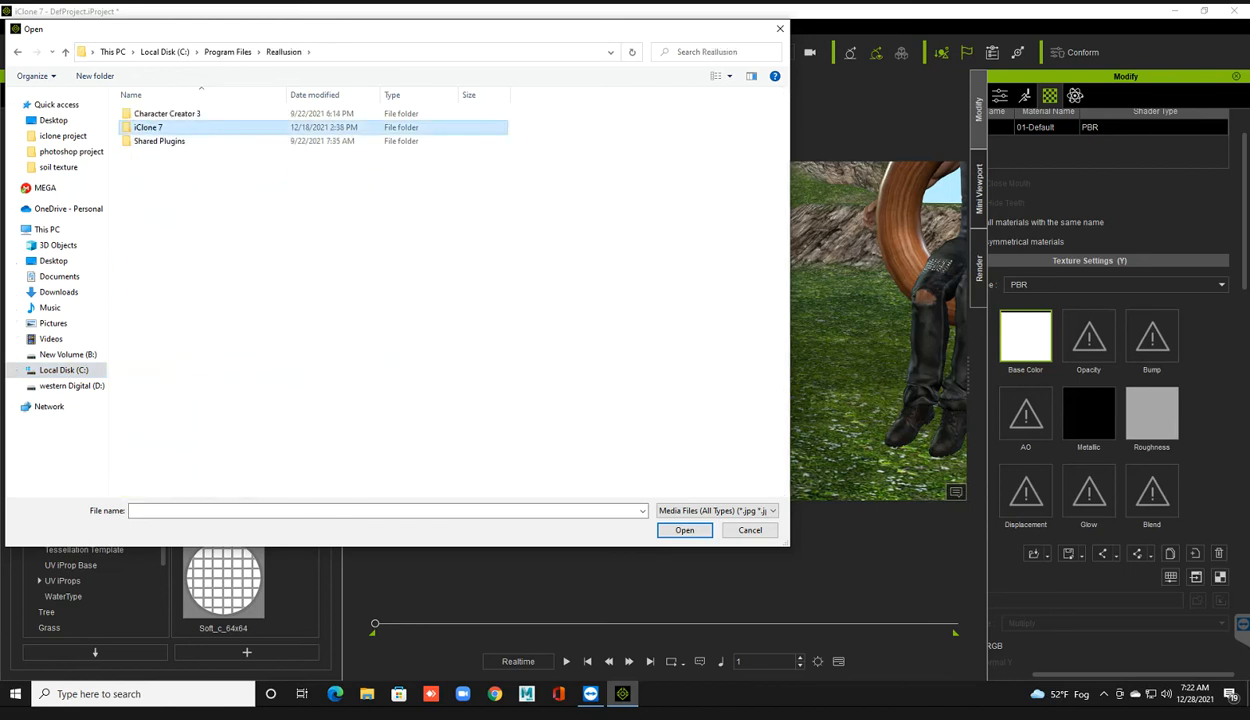
pyautogui.click(150, 128)
pyautogui.doubleClick(194, 128)
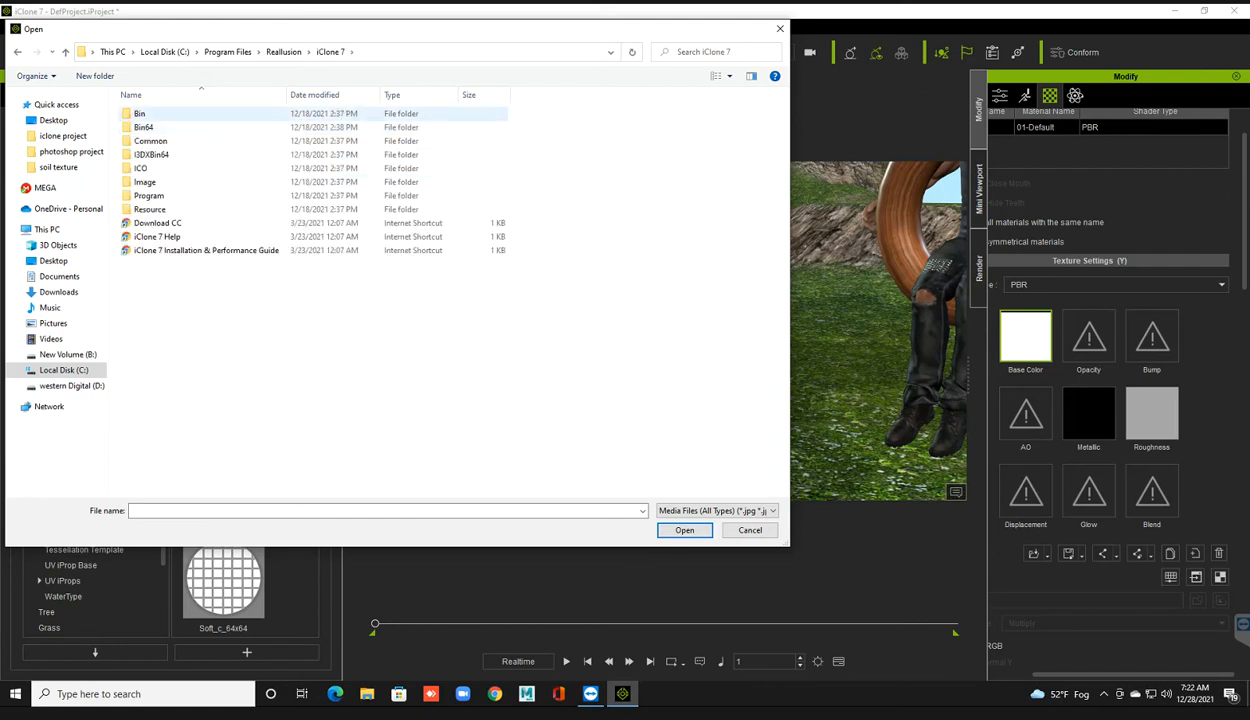
pyautogui.doubleClick(145, 182)
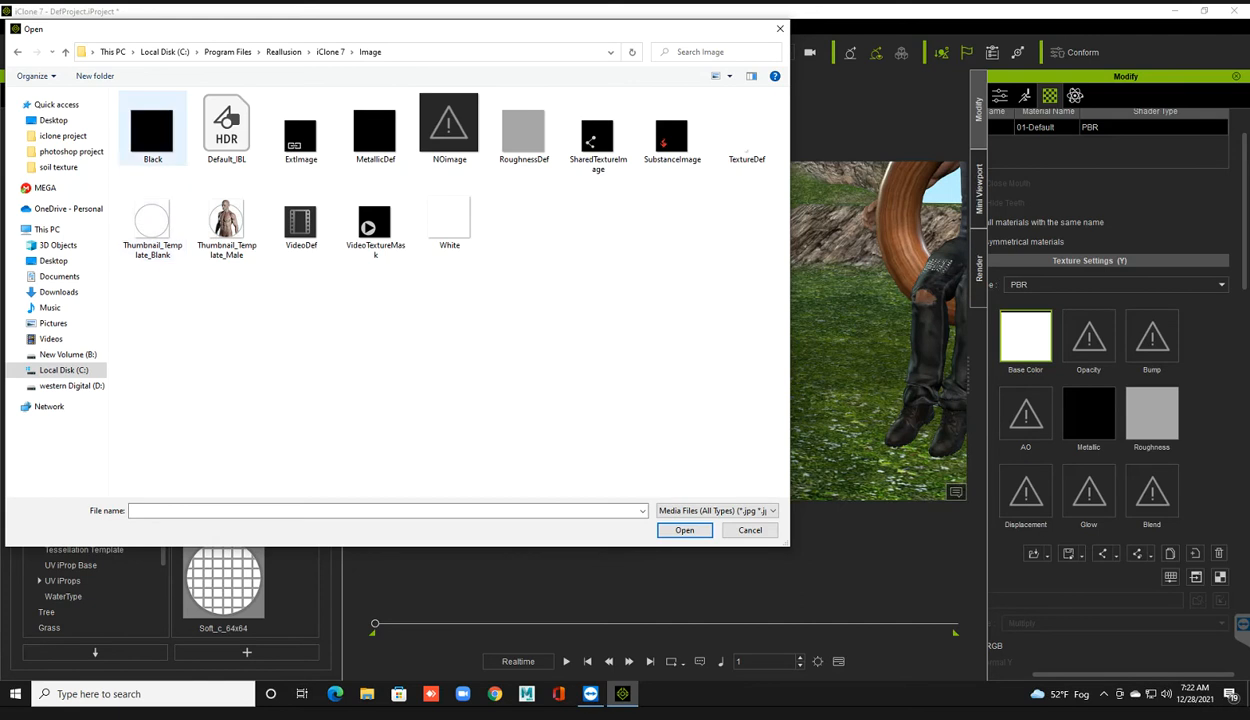
# Step: Search the iClone 7 Bin and Bin64 folders and Documents for an image, closing the file browser without loading one
pyautogui.click(330, 51)
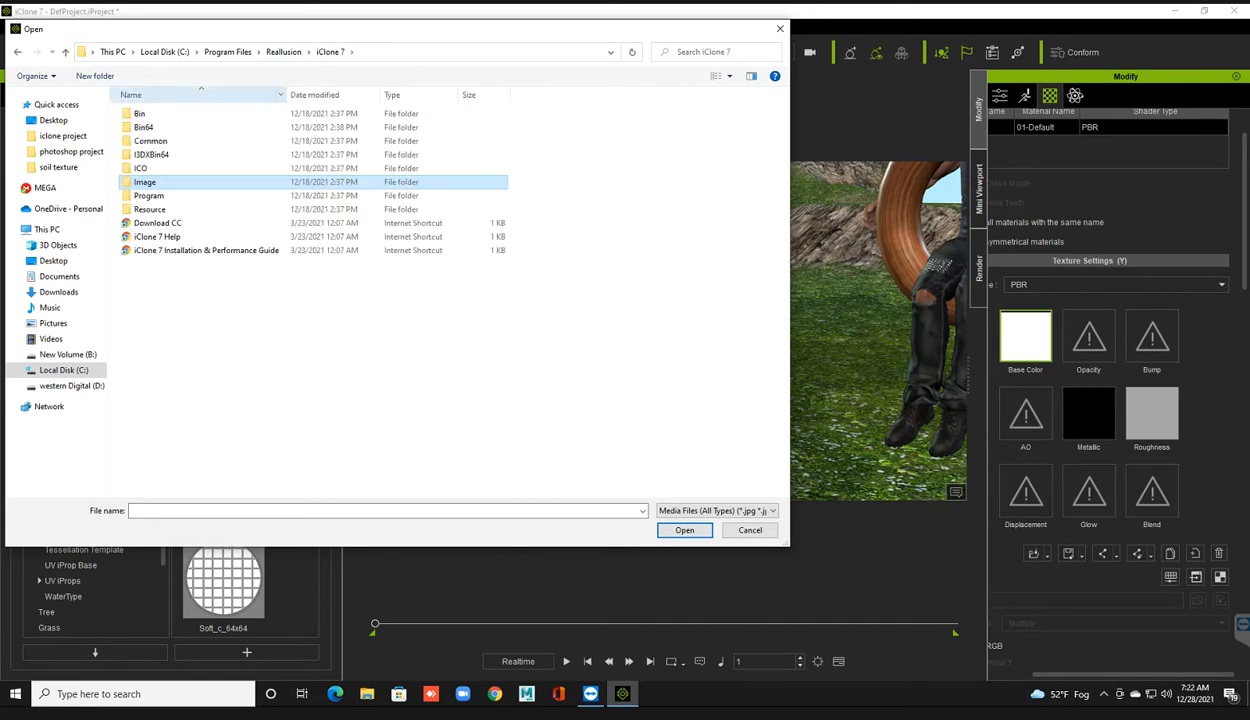
pyautogui.doubleClick(140, 111)
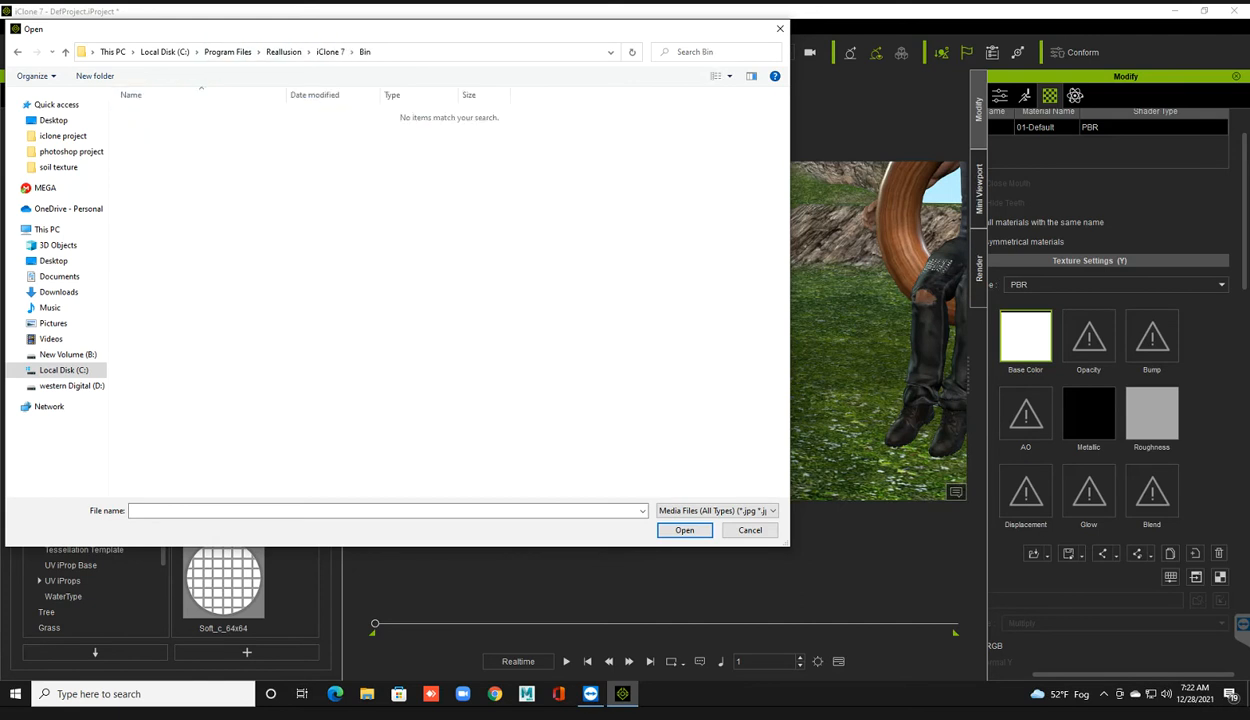
pyautogui.click(330, 51)
pyautogui.doubleClick(140, 127)
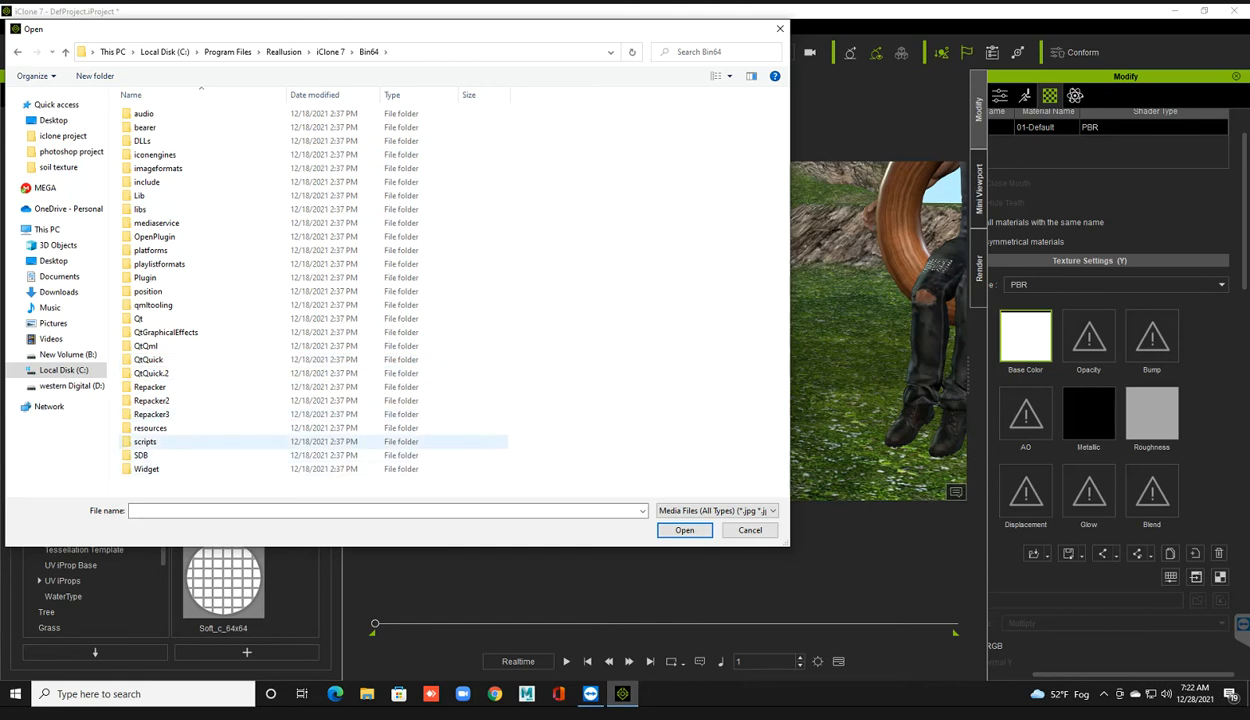
pyautogui.doubleClick(145, 441)
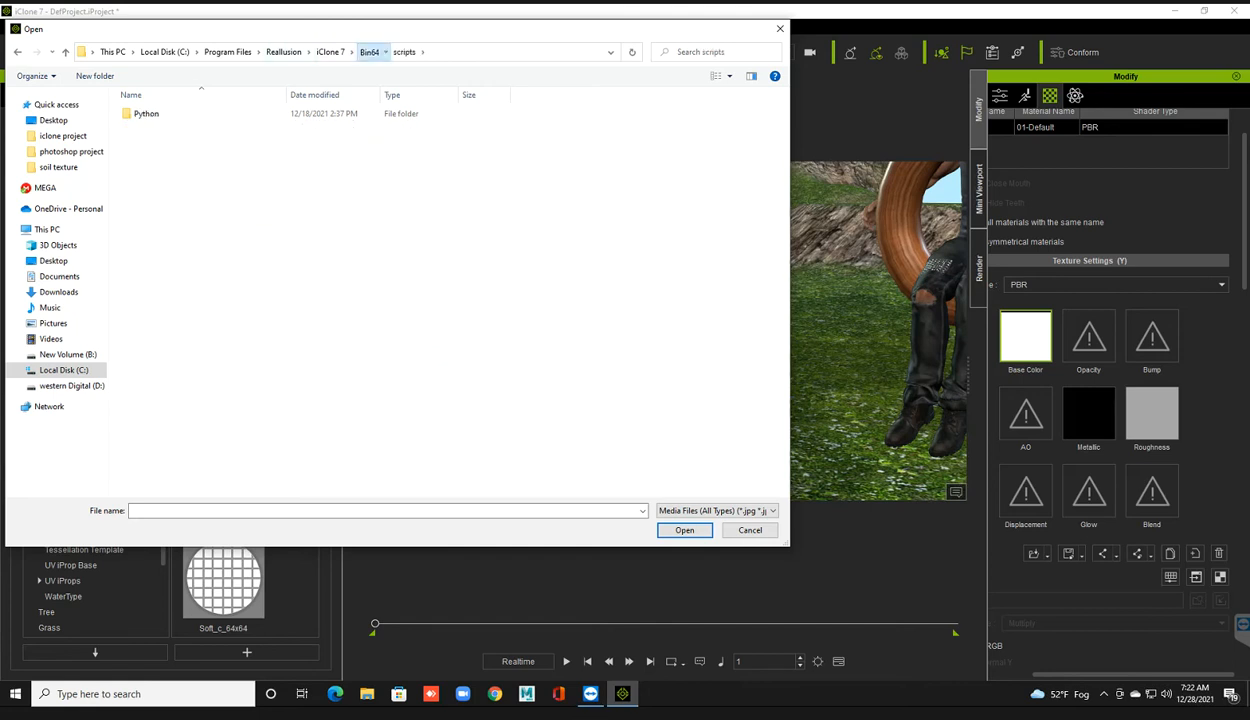
pyautogui.click(369, 51)
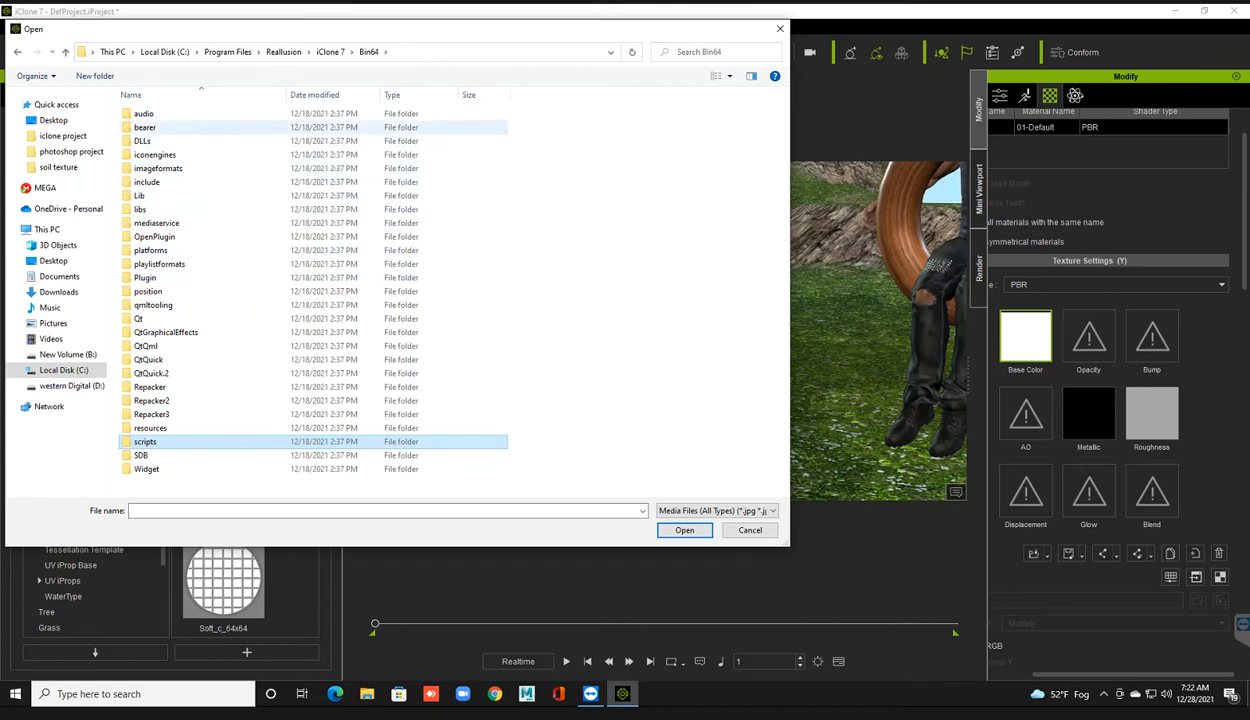
pyautogui.doubleClick(158, 168)
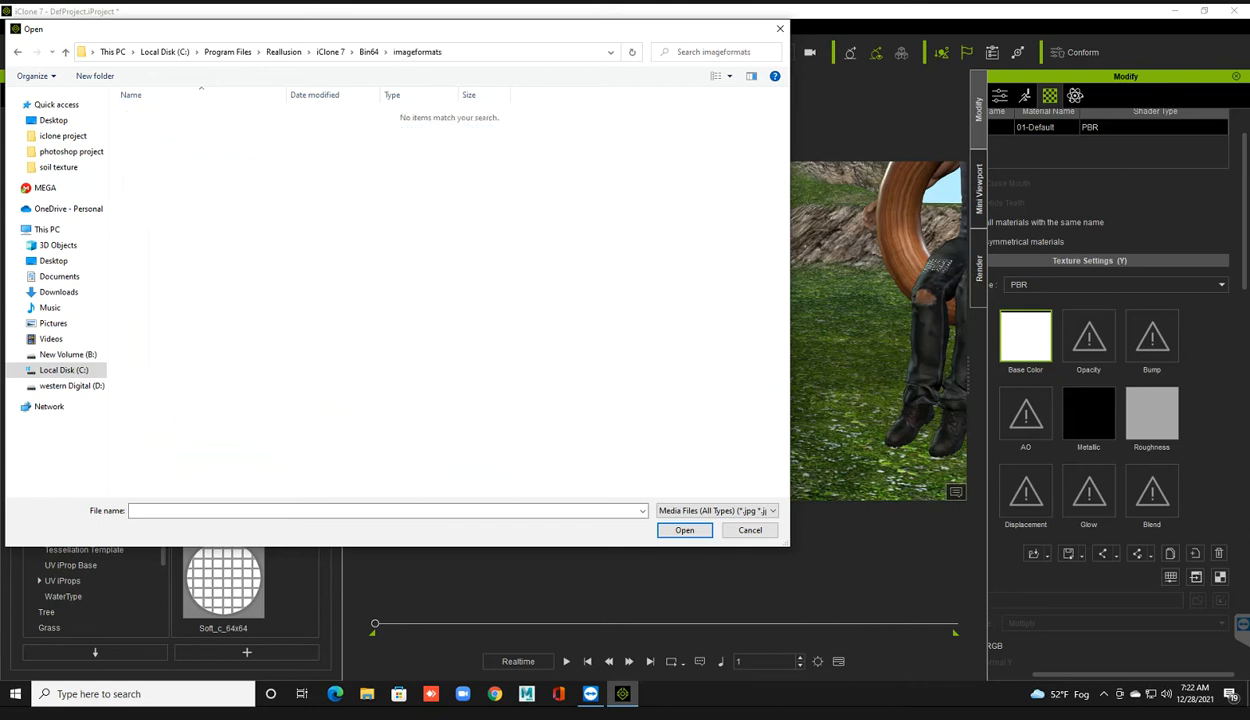
pyautogui.click(369, 51)
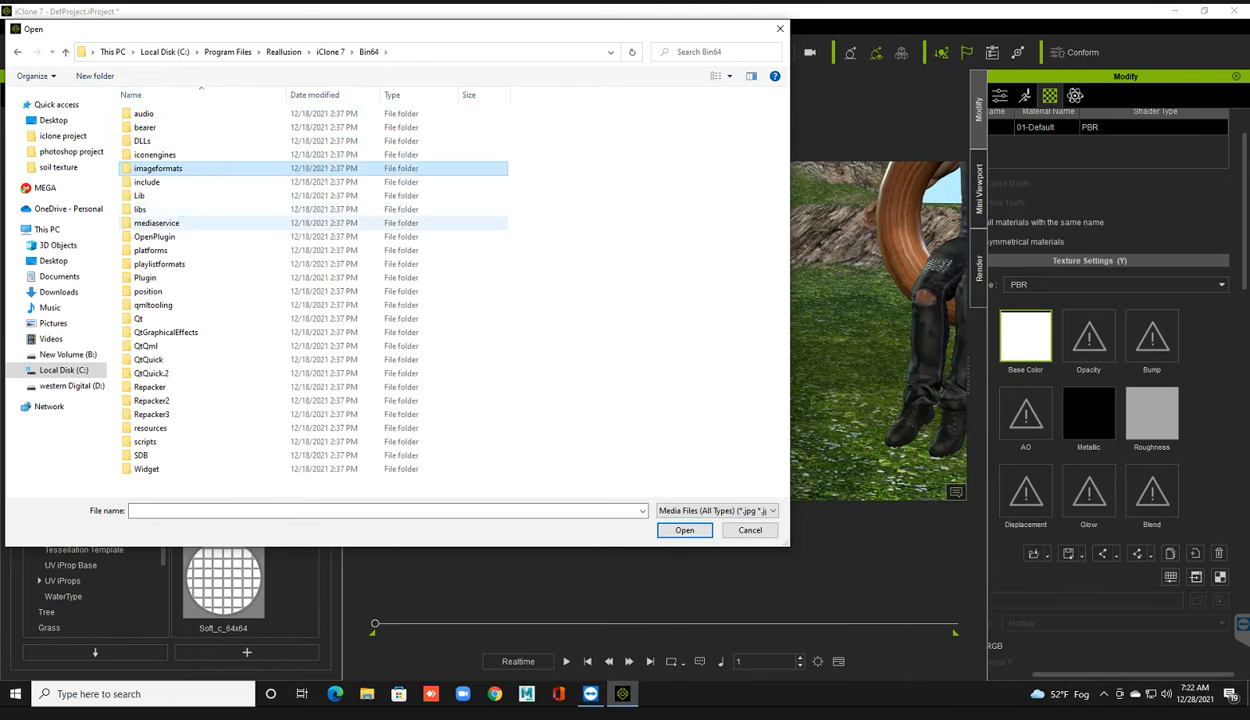
pyautogui.click(59, 276)
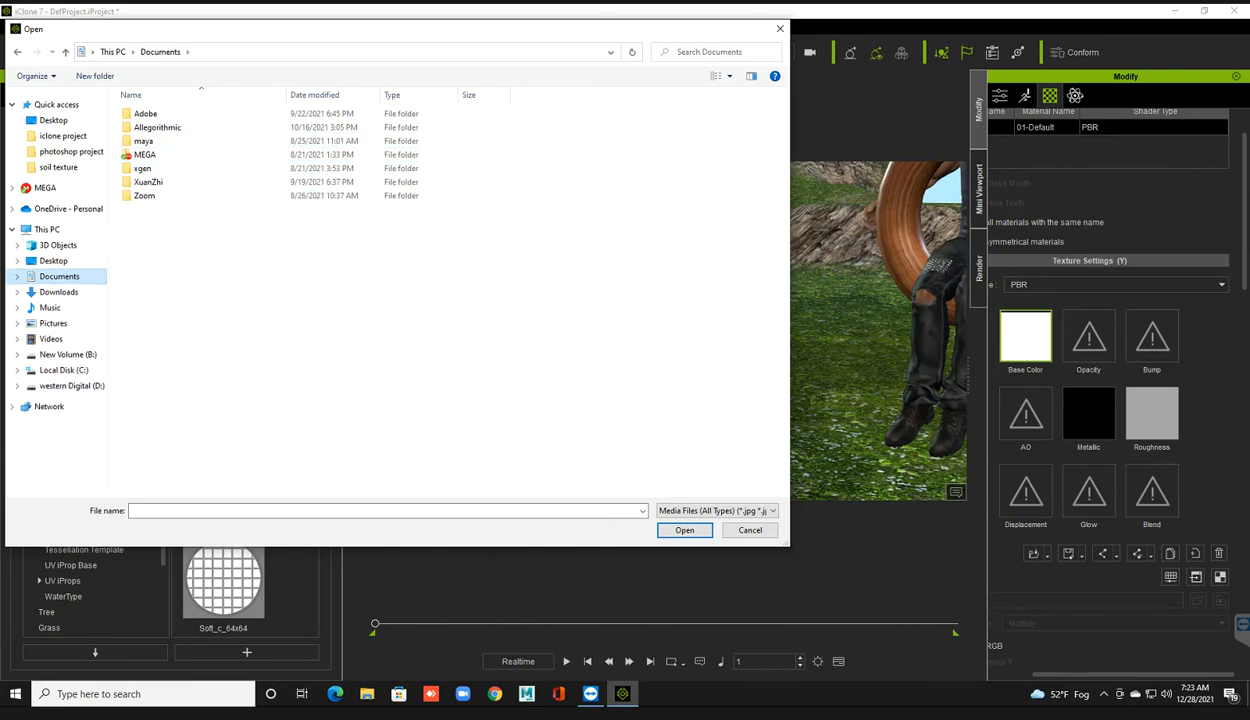
pyautogui.click(65, 51)
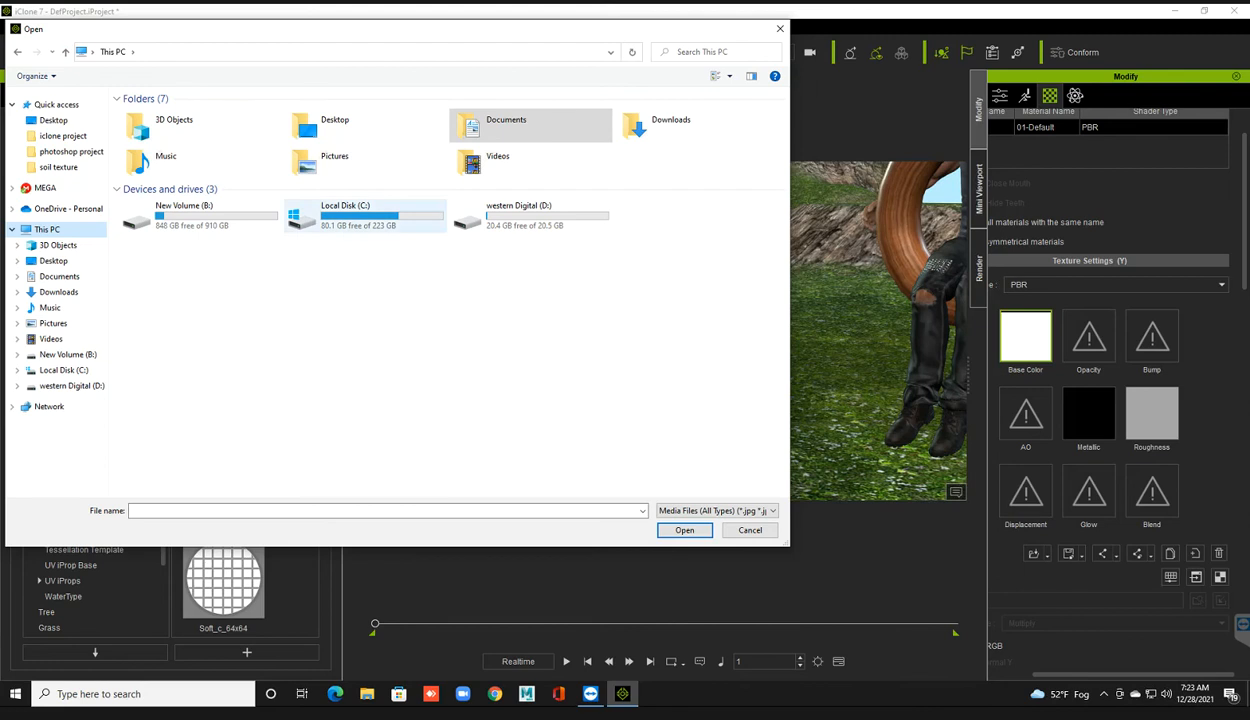
pyautogui.click(780, 29)
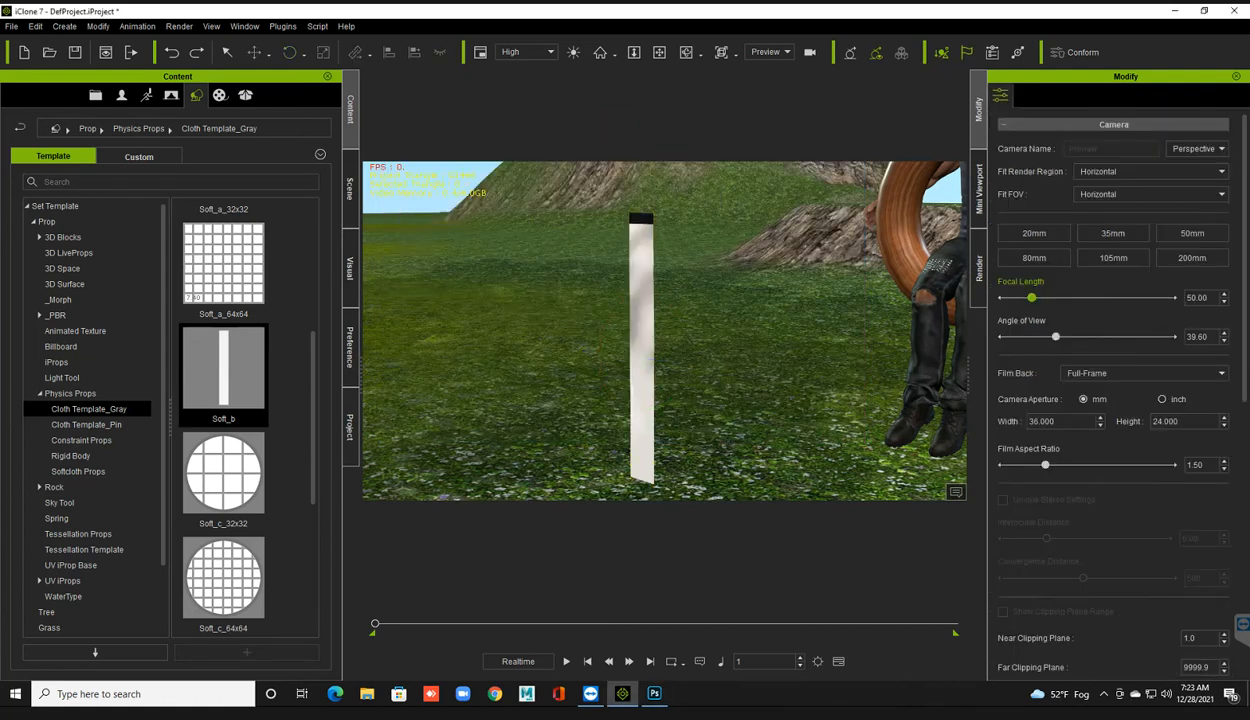
# Step: Narrow the Soft_b strip by scaling it to about 30.6 on the X axis
pyautogui.click(643, 354)
pyautogui.press('w')
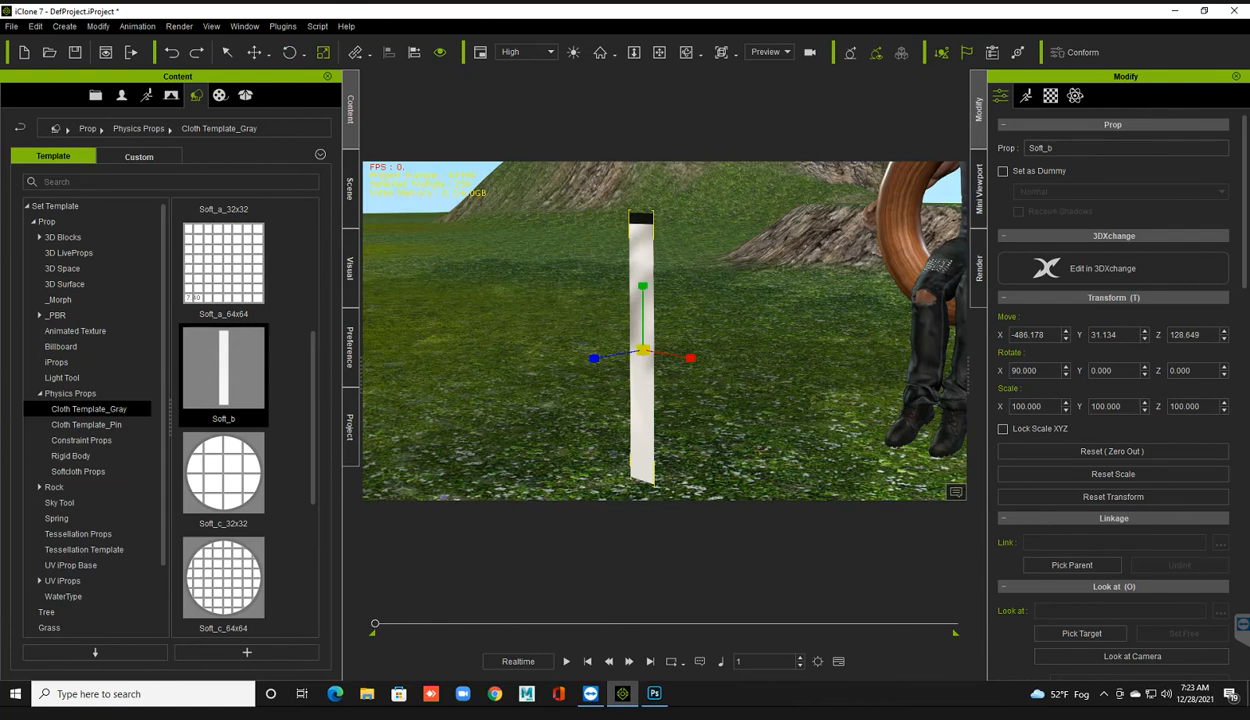
pyautogui.moveTo(690, 358); pyautogui.dragTo(630, 352)
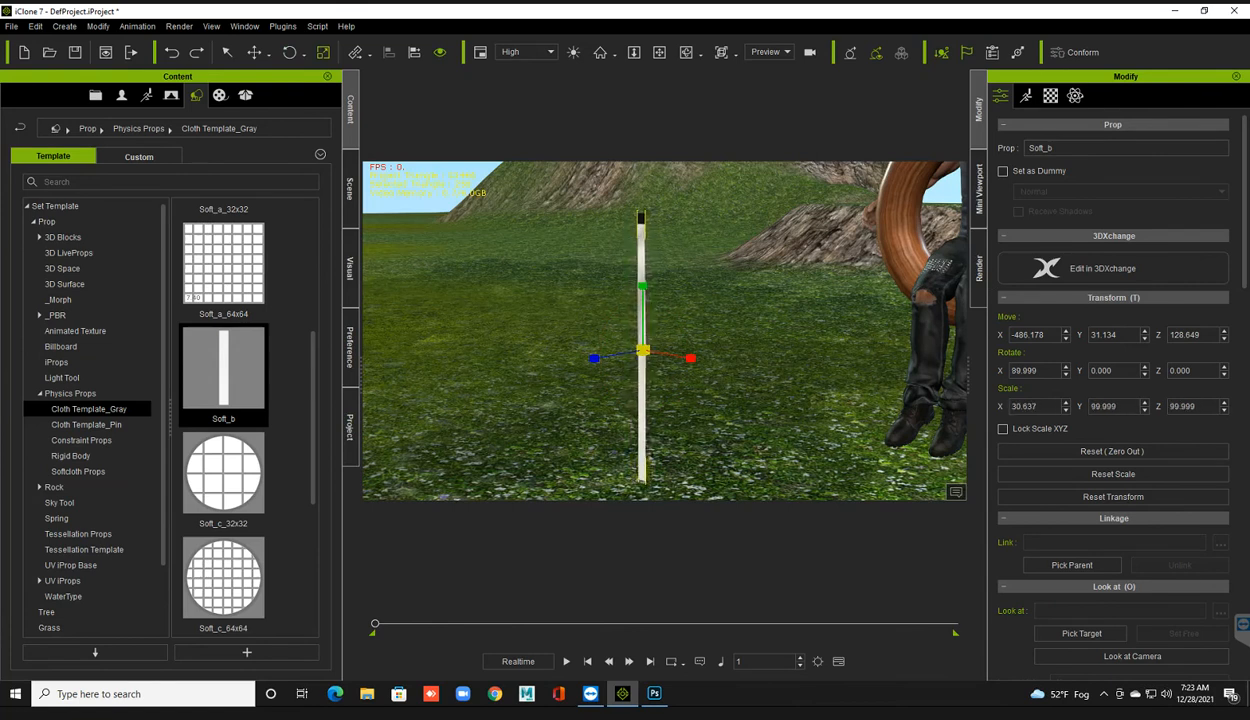
# Step: Move the narrowed Soft_b strip up beside the tree branches, to about Y -126.5 and Z 370.6
pyautogui.scroll(-5, 664, 331)
pyautogui.moveTo(664, 331); pyautogui.dragTo(625, 331, button='right')
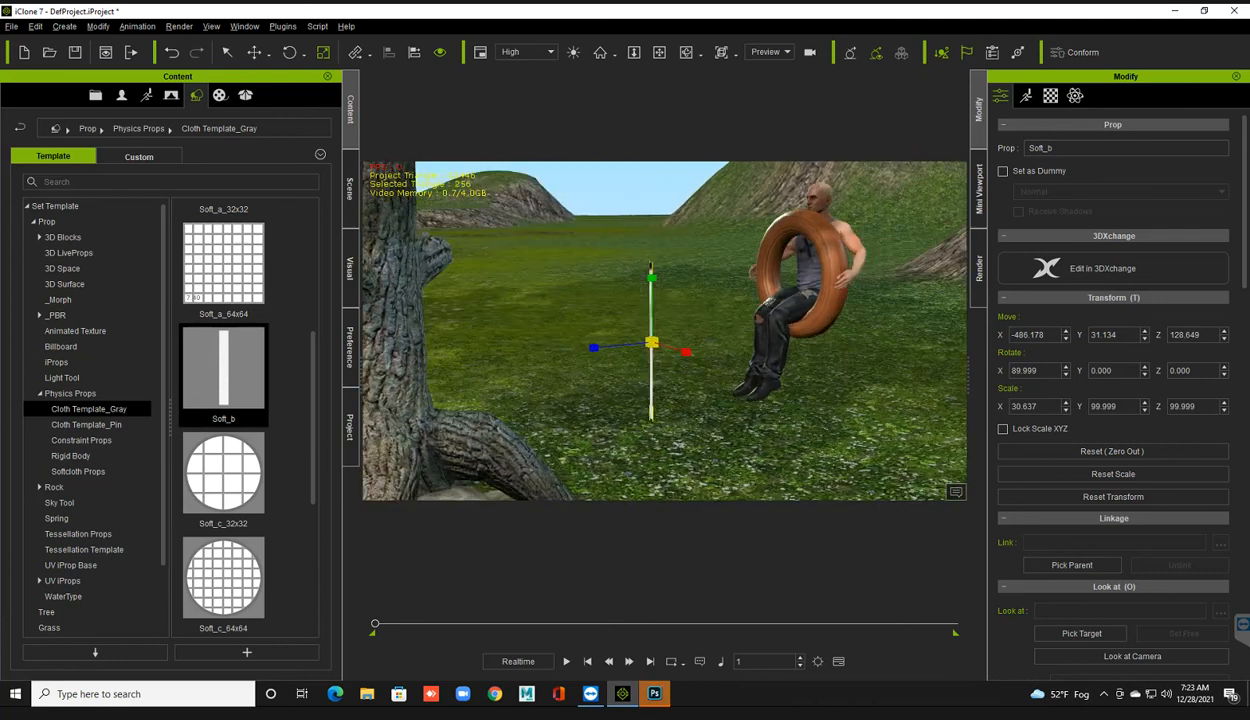
pyautogui.moveTo(645, 330); pyautogui.dragTo(665, 450, button='middle')
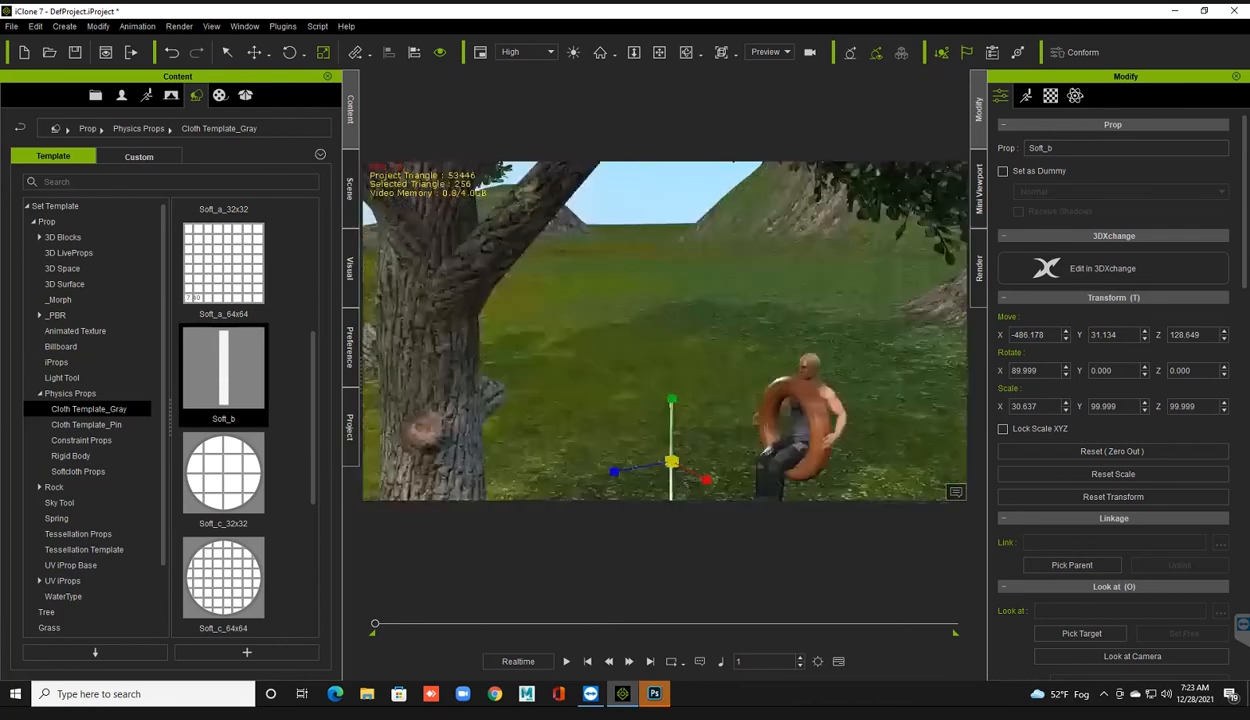
pyautogui.scroll(-2, 664, 400)
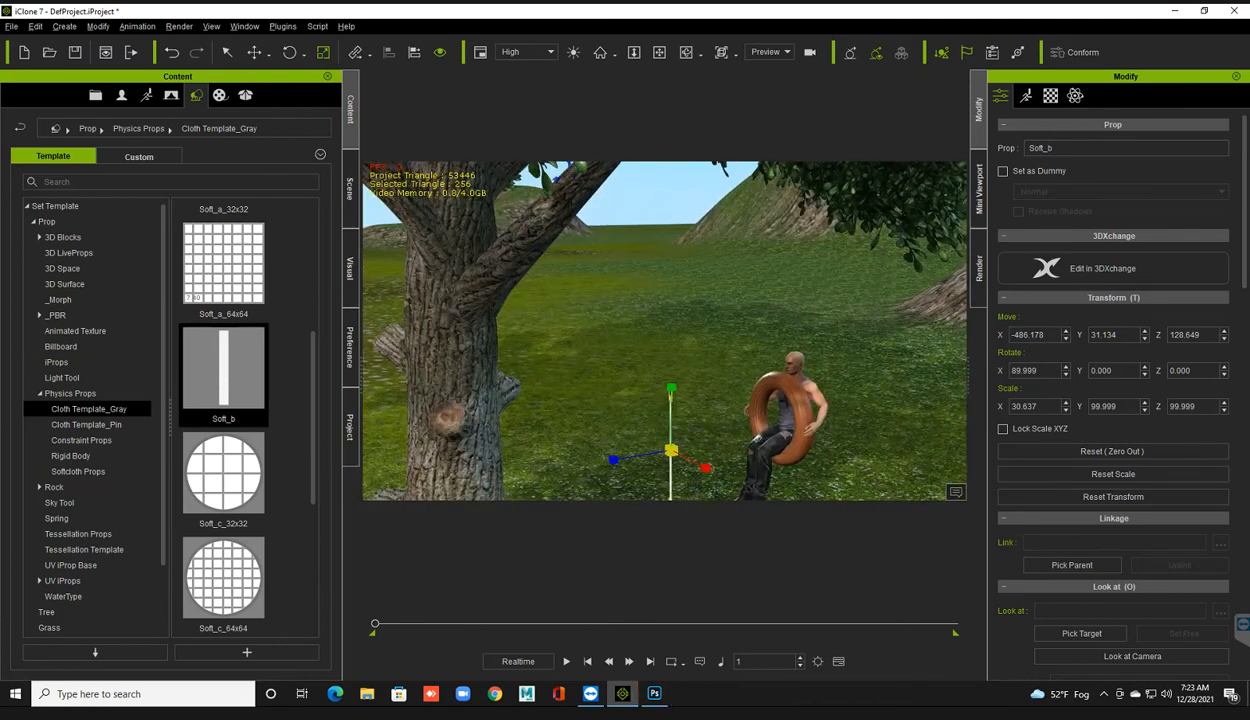
pyautogui.moveTo(664, 331); pyautogui.dragTo(625, 331, button='right')
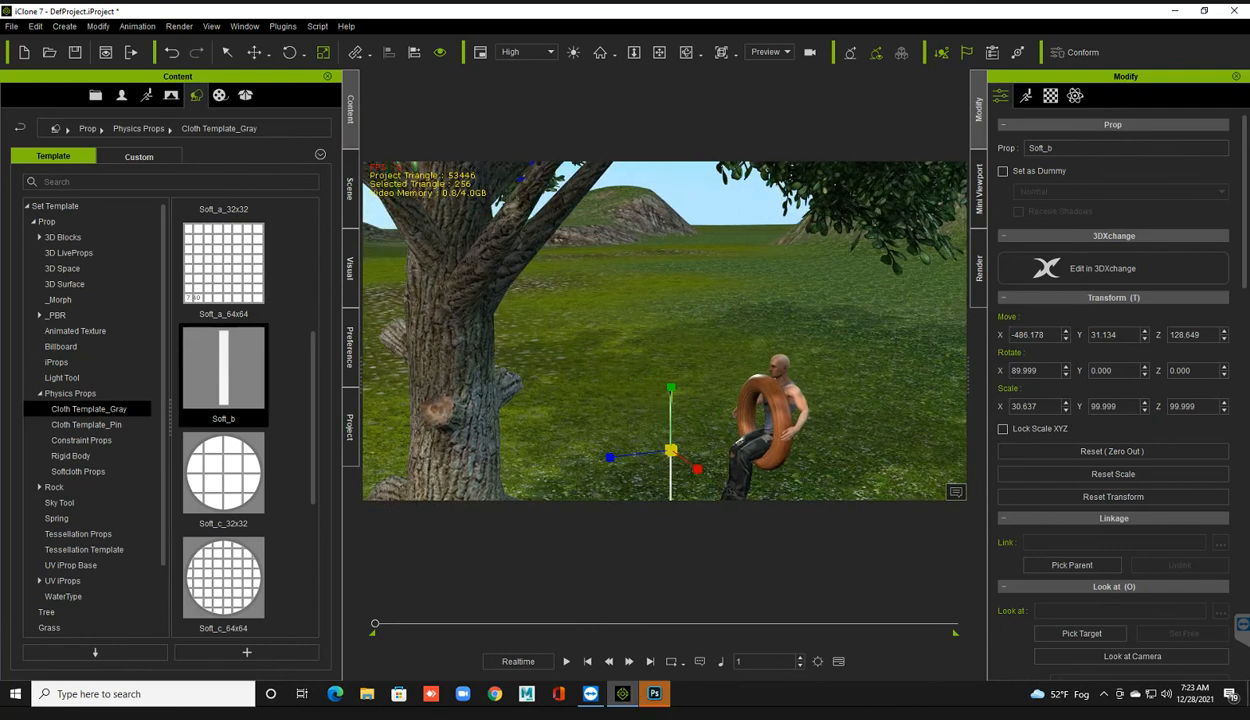
pyautogui.press('r')
pyautogui.moveTo(689, 430); pyautogui.dragTo(557, 237)
# Step: Align the Soft_b strip to the torus's Generic constraint on the X and Y axes, using the pivot as reference point
pyautogui.moveTo(690, 330); pyautogui.dragTo(500, 330, button='right')
pyautogui.moveTo(640, 330); pyautogui.dragTo(590, 330, button='right')
pyautogui.scroll(-1, 600, 330)
pyautogui.moveTo(600, 330); pyautogui.dragTo(662, 344, button='middle')
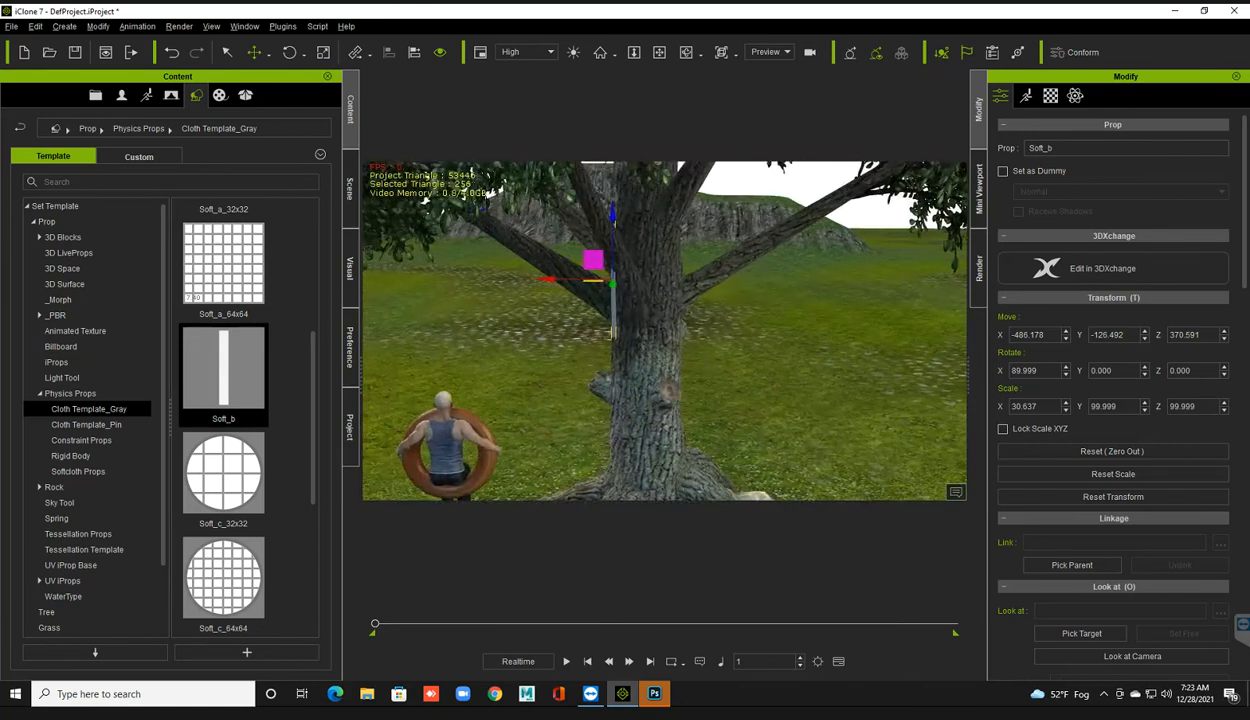
pyautogui.moveTo(640, 330); pyautogui.dragTo(590, 340, button='right')
pyautogui.scroll(2, 600, 330)
pyautogui.moveTo(600, 330); pyautogui.dragTo(608, 394, button='middle')
pyautogui.moveTo(608, 394); pyautogui.dragTo(582, 384, button='right')
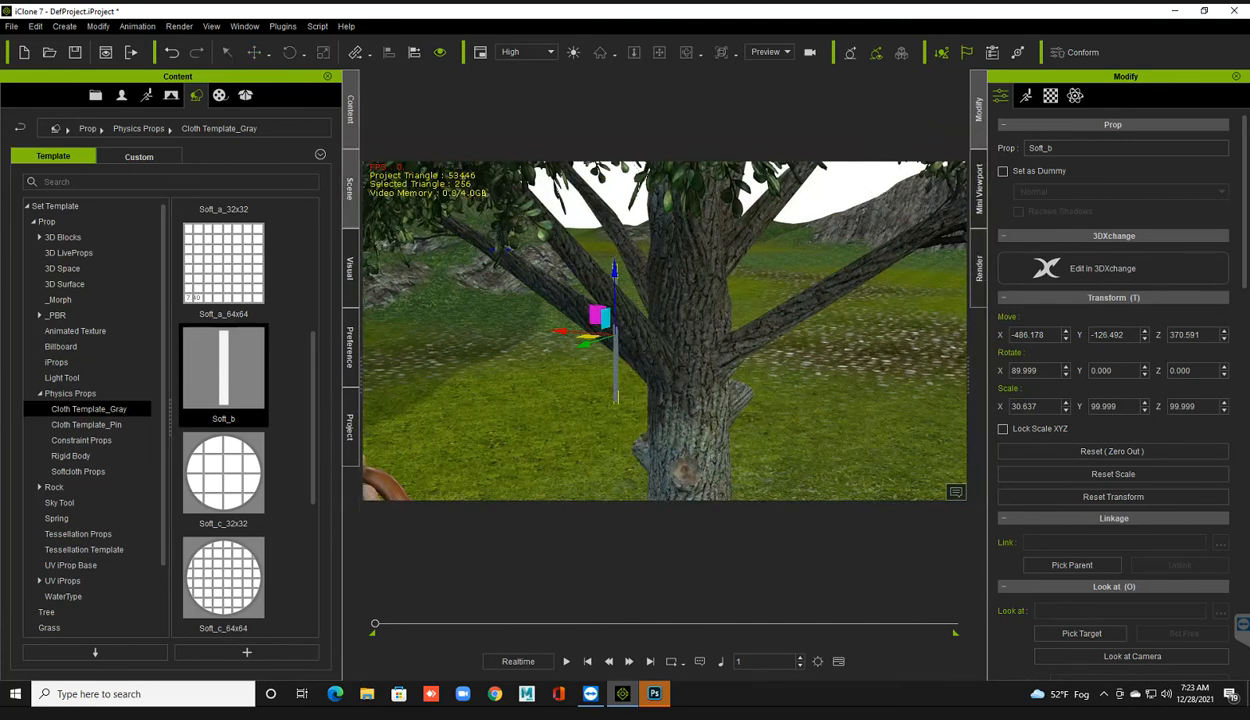
pyautogui.click(350, 187)
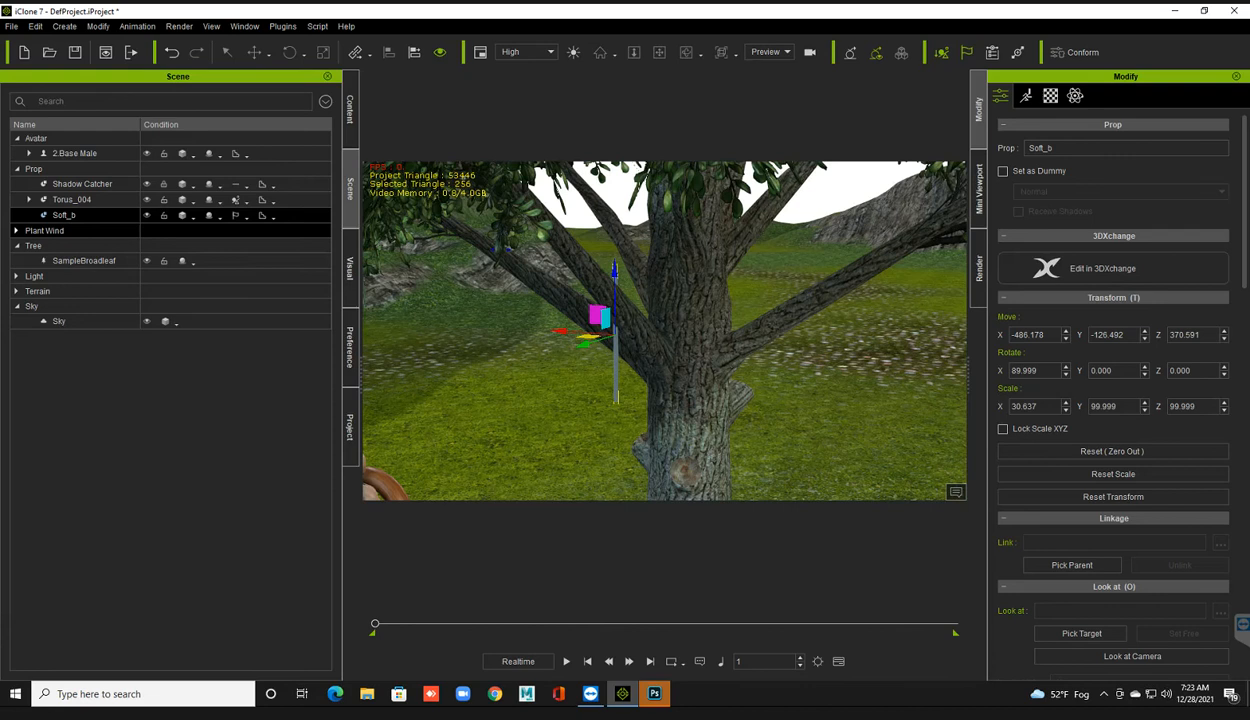
pyautogui.click(29, 199)
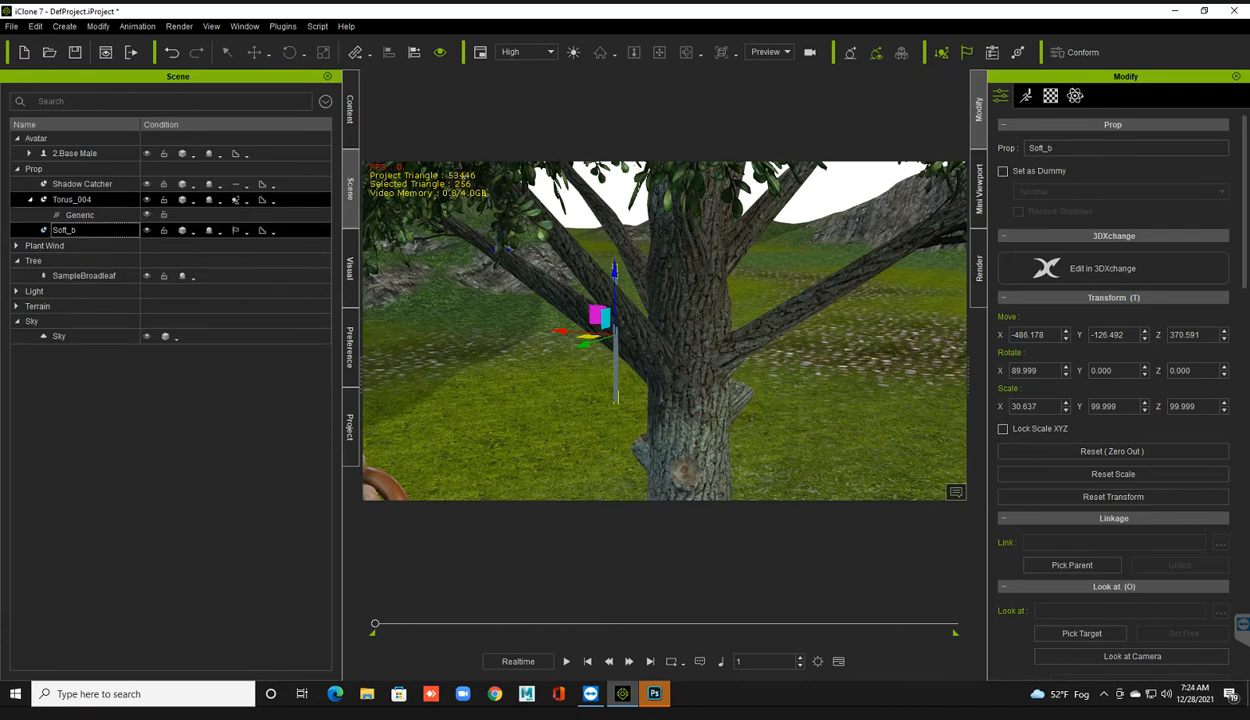
pyautogui.click(79, 215)
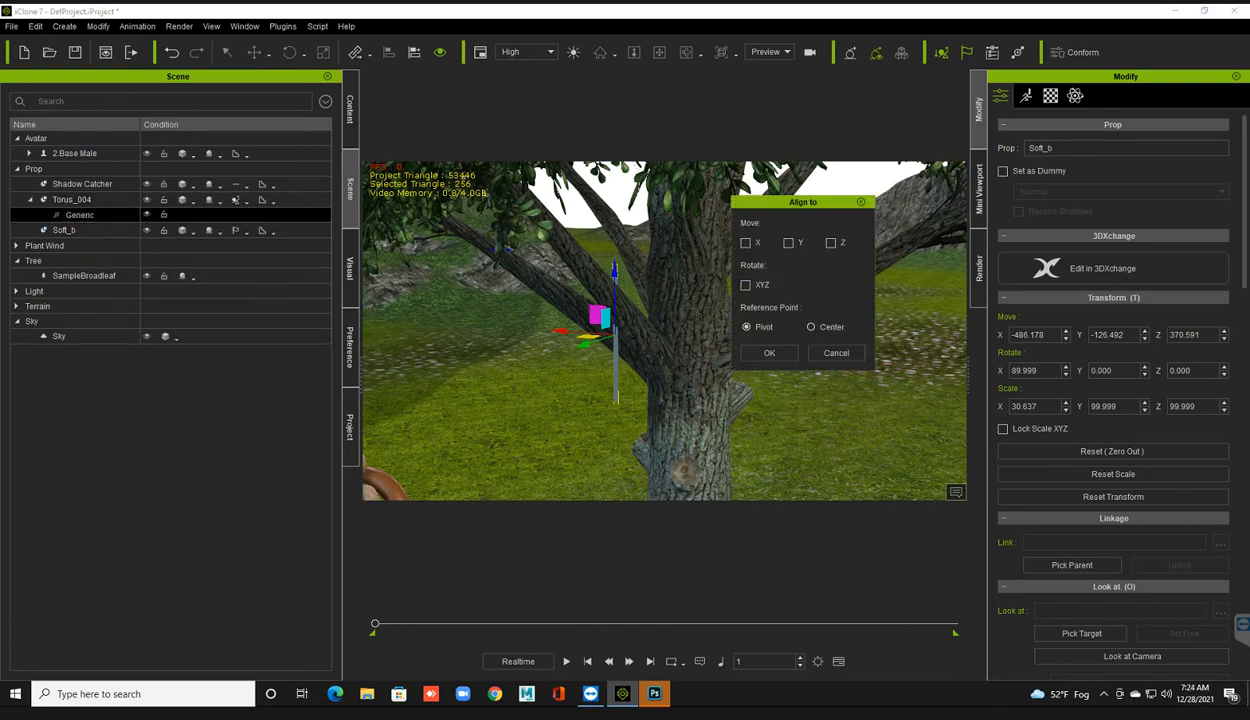
pyautogui.click(745, 242)
pyautogui.click(788, 242)
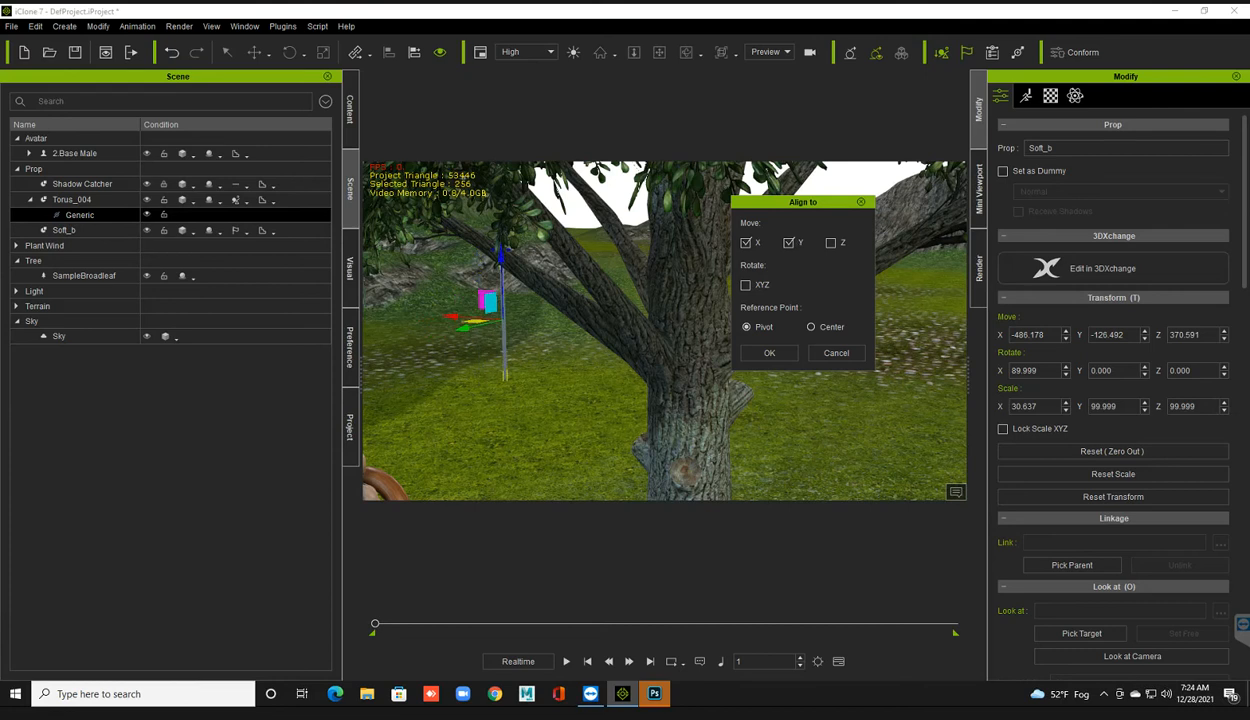
pyautogui.click(769, 352)
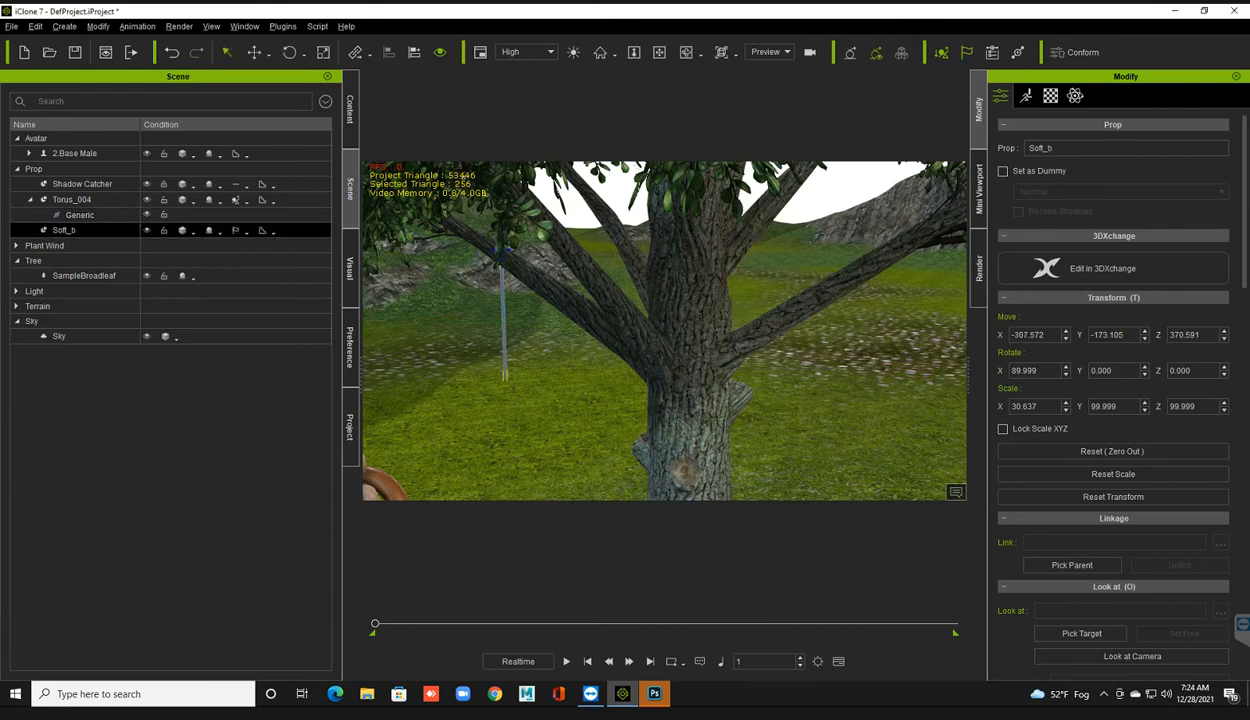
# Step: Raise the Soft_b strip slightly toward the tree branch, to about Z 381.6
pyautogui.moveTo(665, 335); pyautogui.dragTo(686, 328, button='middle')
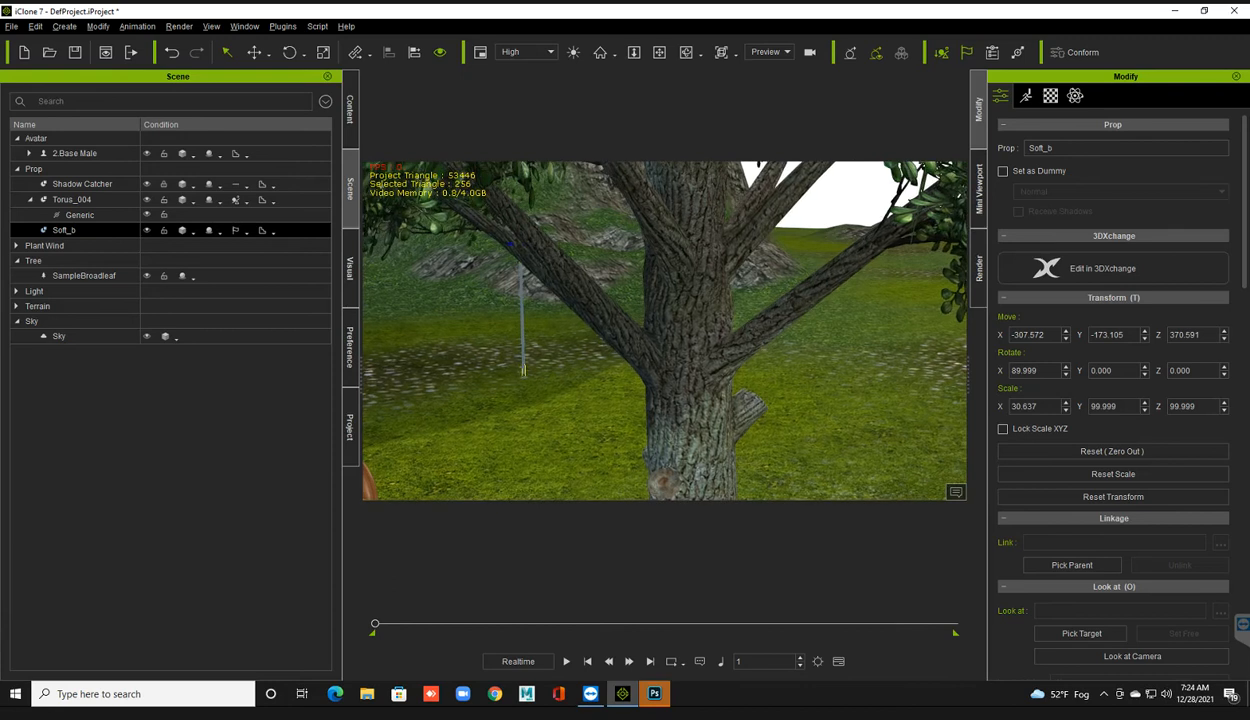
pyautogui.moveTo(686, 328); pyautogui.dragTo(728, 320, button='right')
pyautogui.press('w')
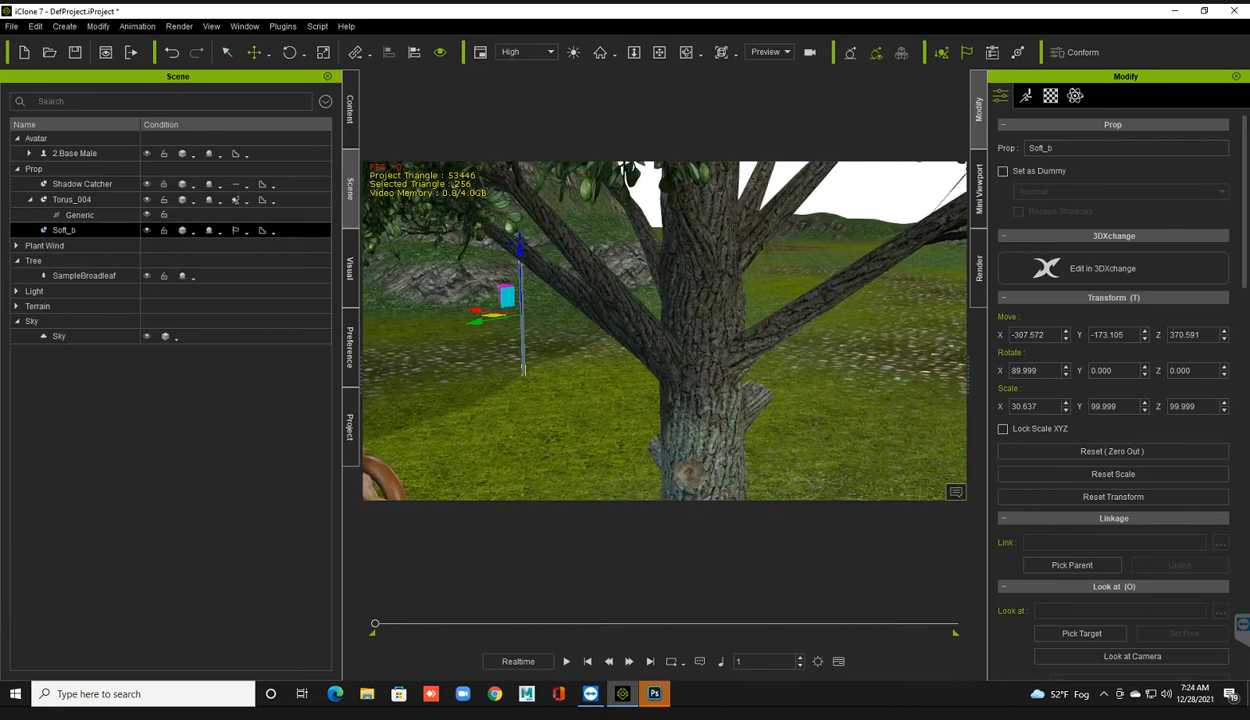
pyautogui.moveTo(519, 245); pyautogui.dragTo(519, 238)
# Step: Set the Soft_b strip's pivot to its top middle point
pyautogui.moveTo(665, 335); pyautogui.dragTo(708, 340, button='right')
pyautogui.scroll(-7, 1113, 400)
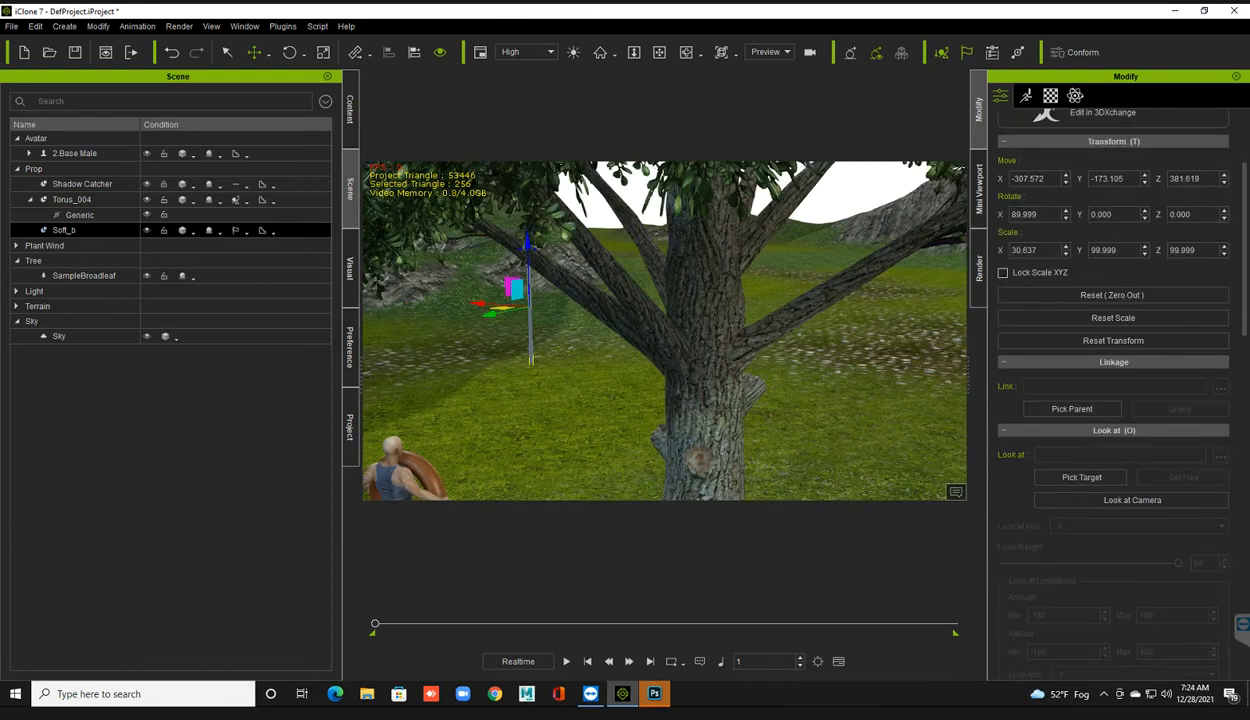
pyautogui.scroll(-8, 1113, 400)
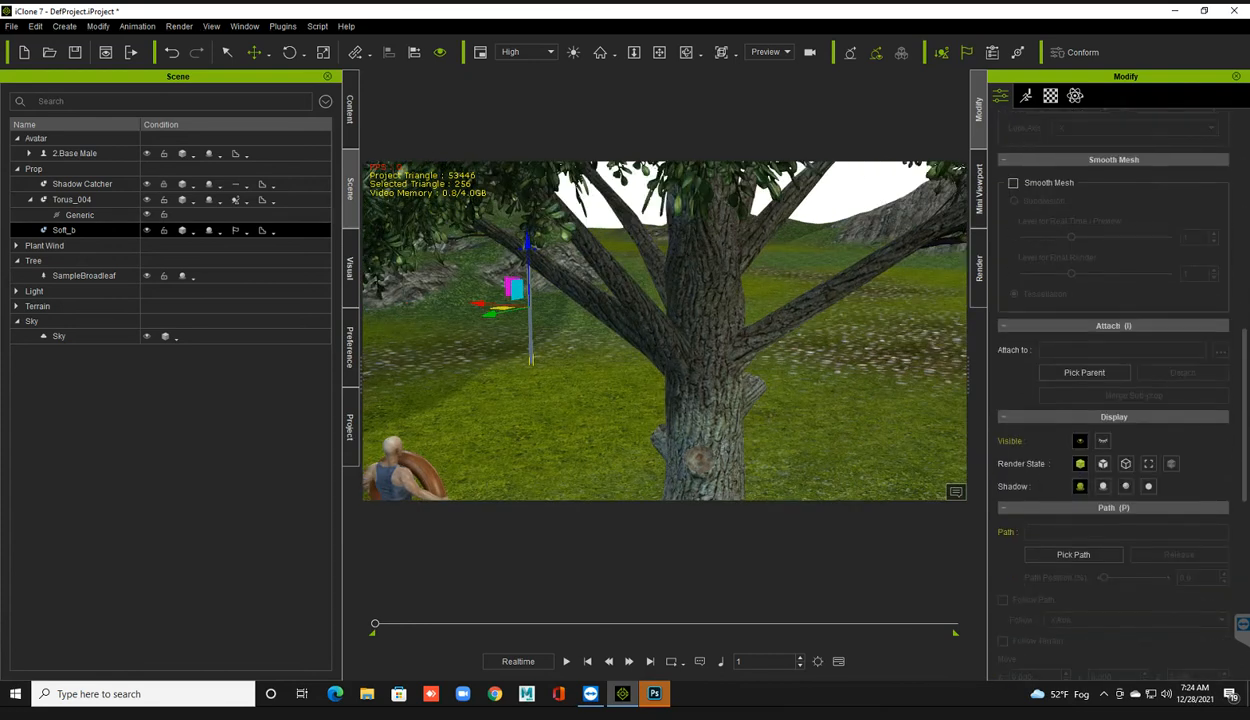
pyautogui.scroll(-5, 1113, 400)
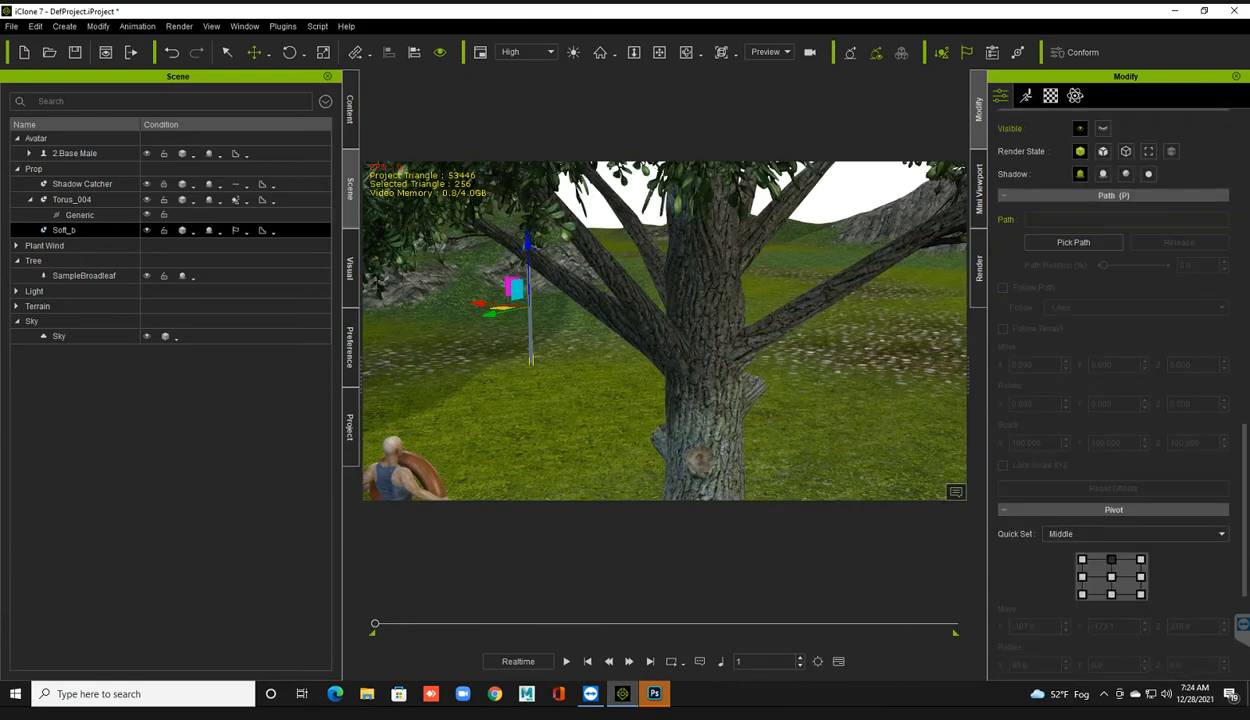
# Step: Tilt the strip about its top pivot toward the avatar and lengthen it along its Y axis to reach the torus
pyautogui.press('e')
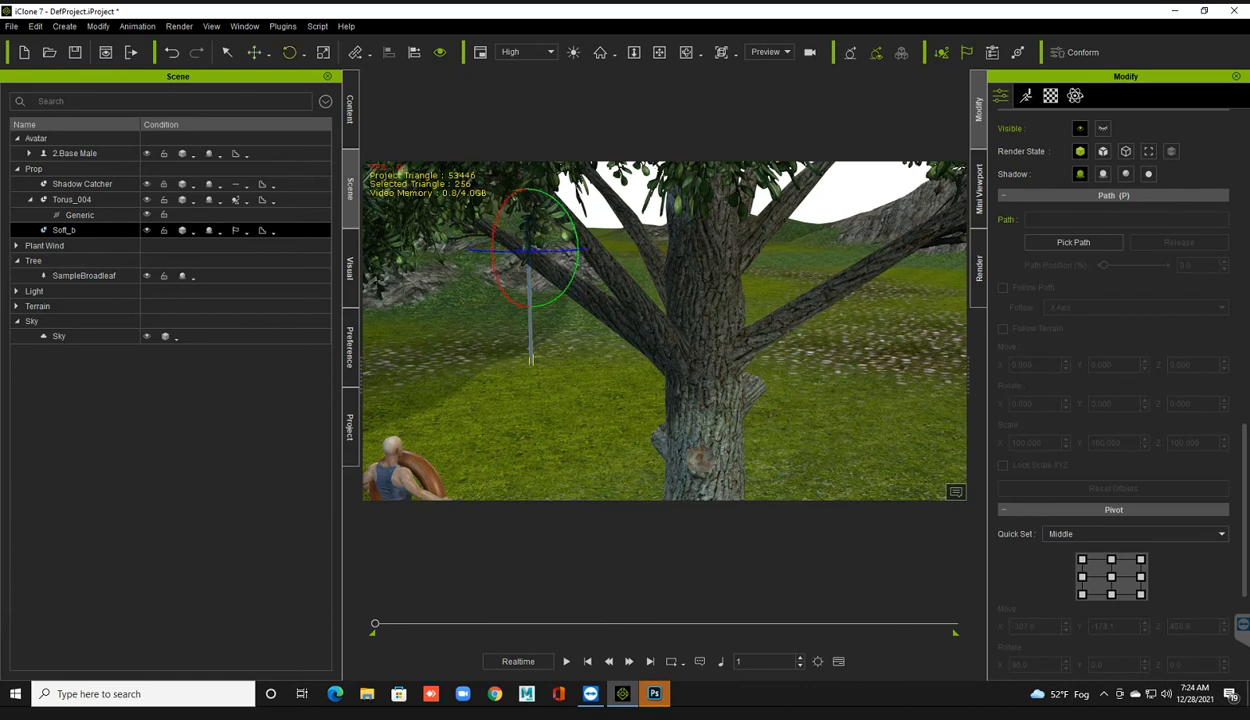
pyautogui.moveTo(620, 340); pyautogui.dragTo(870, 310, button='right')
pyautogui.moveTo(602, 264); pyautogui.dragTo(622, 228)
pyautogui.press('w')
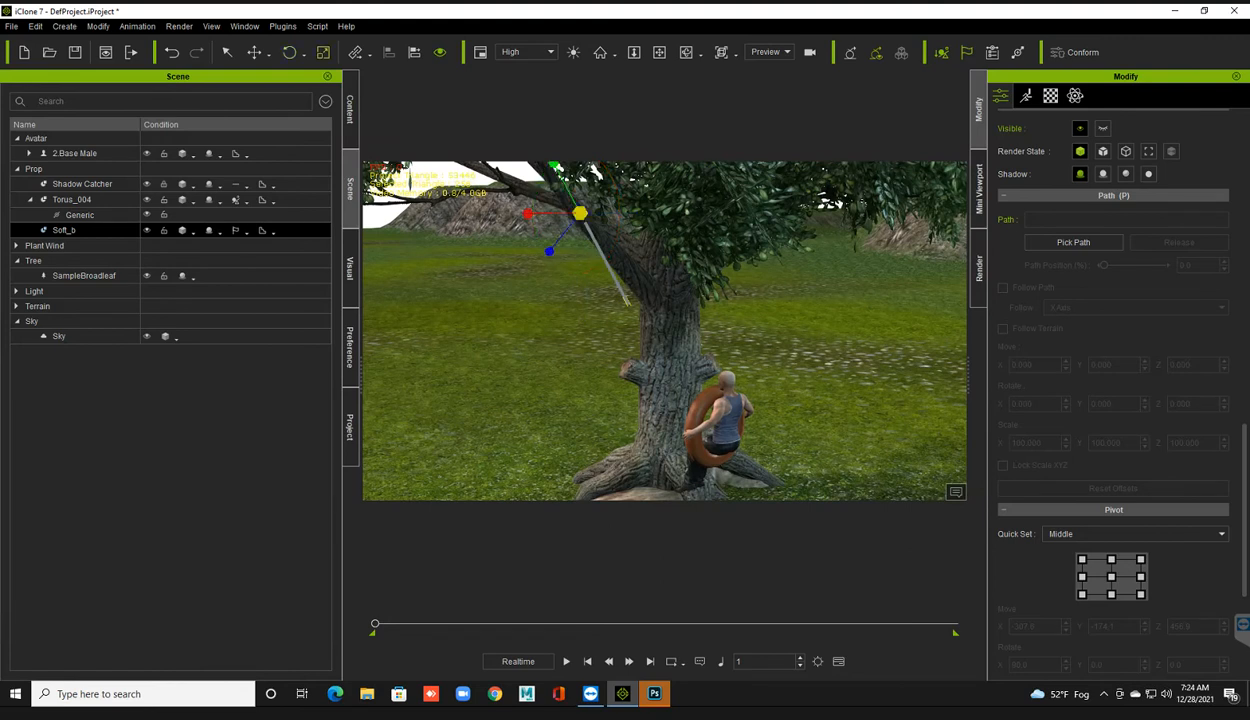
pyautogui.moveTo(554, 165); pyautogui.dragTo(531, 121)
# Step: Rotate the lengthened strip further so its lower end meets the top of the torus
pyautogui.press('e')
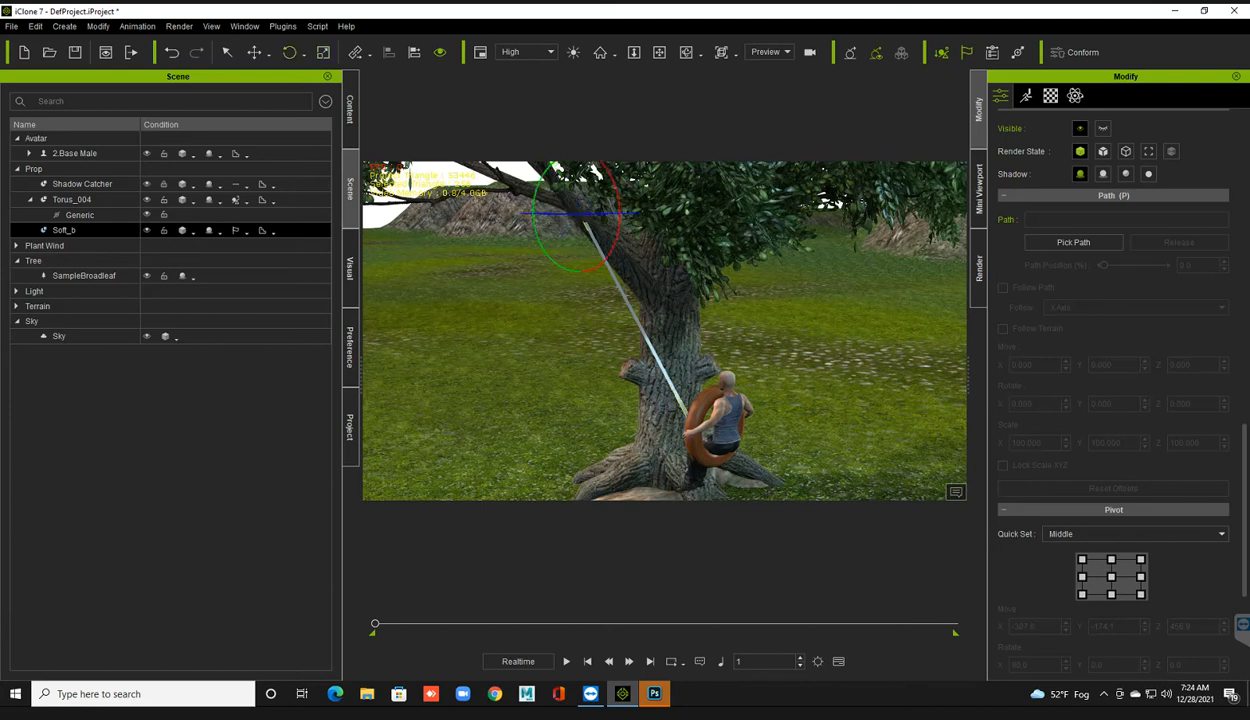
pyautogui.moveTo(603, 264); pyautogui.dragTo(621, 248)
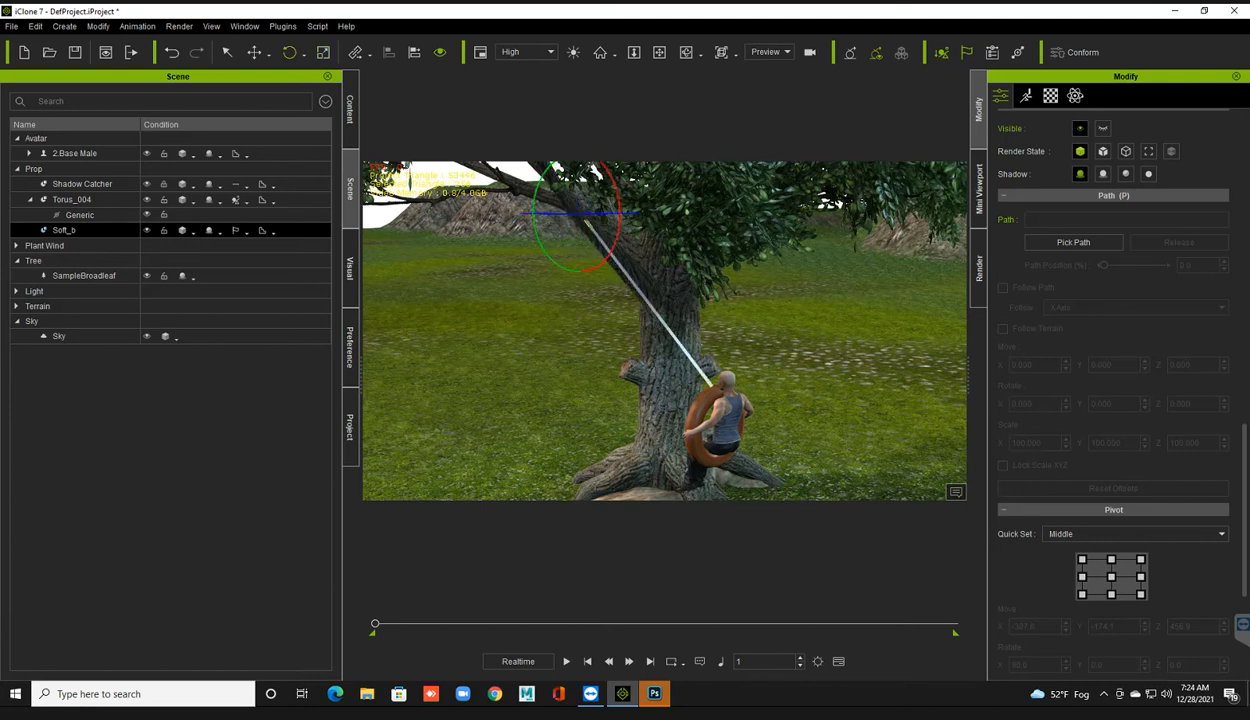
pyautogui.moveTo(643, 186); pyautogui.dragTo(704, 184, button='right')
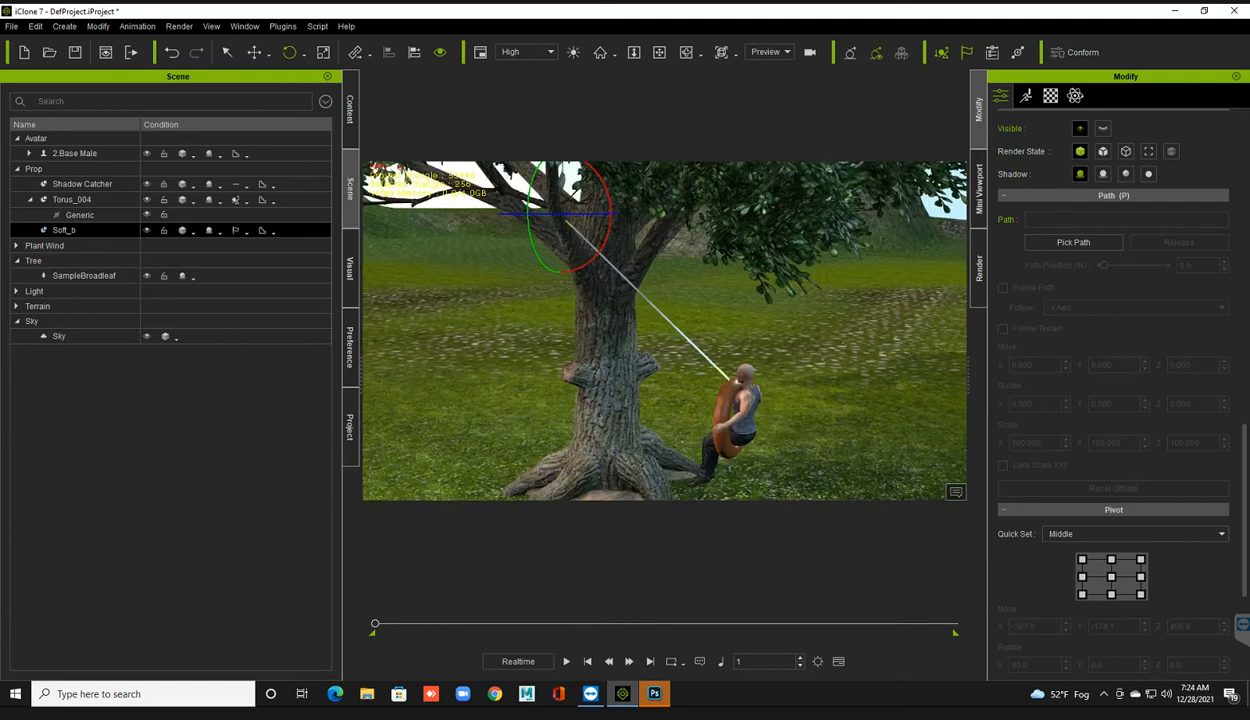
# Step: Play the physics simulation to check the strip against the swinging torus, and return to the first frame
pyautogui.press('r')
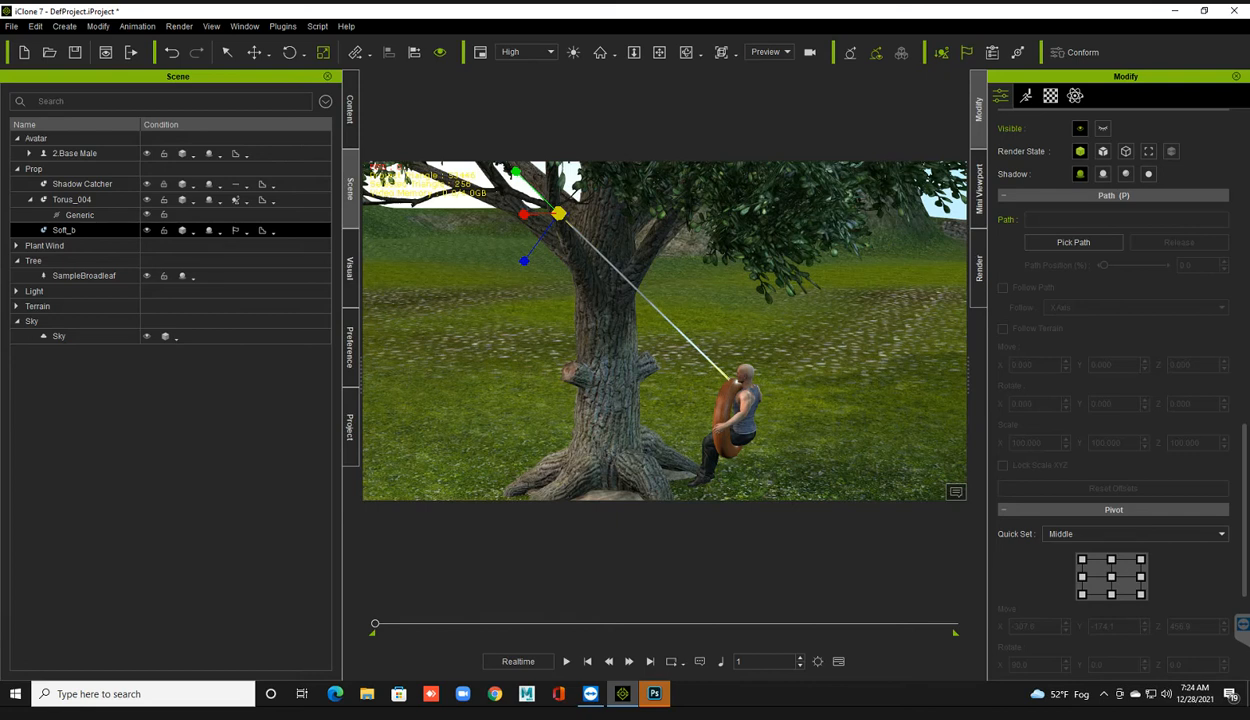
pyautogui.press('space')
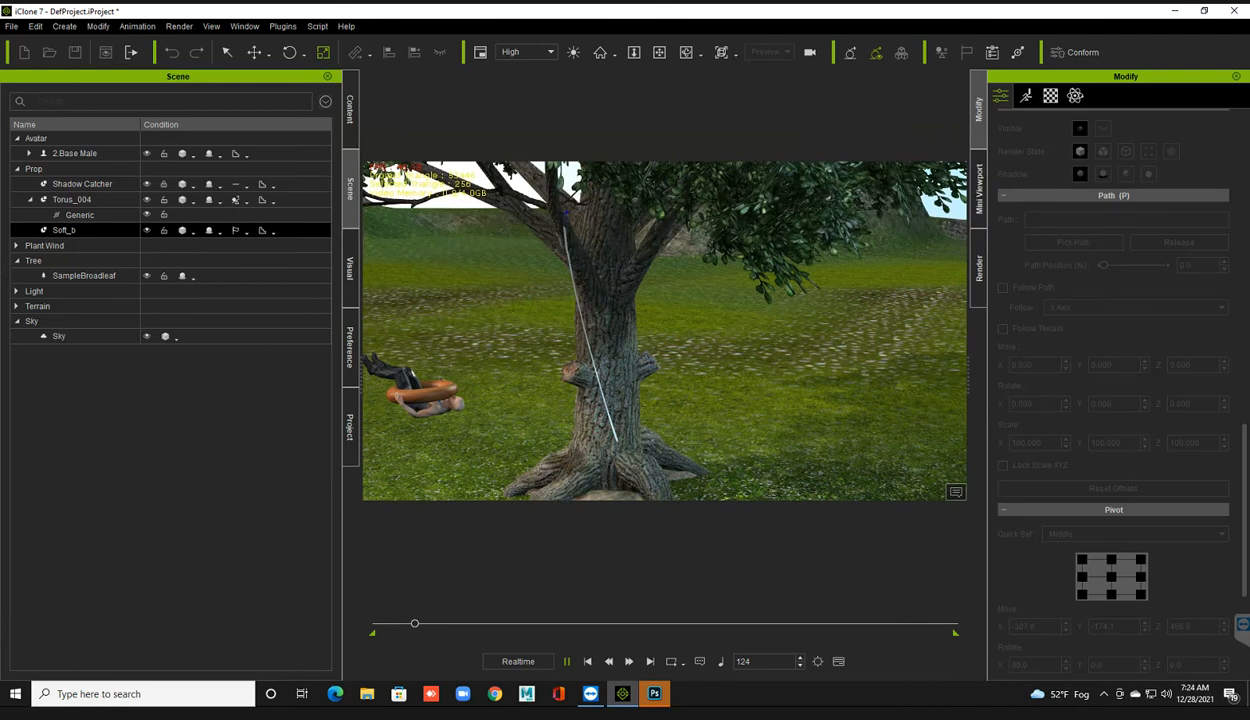
pyautogui.click(588, 661)
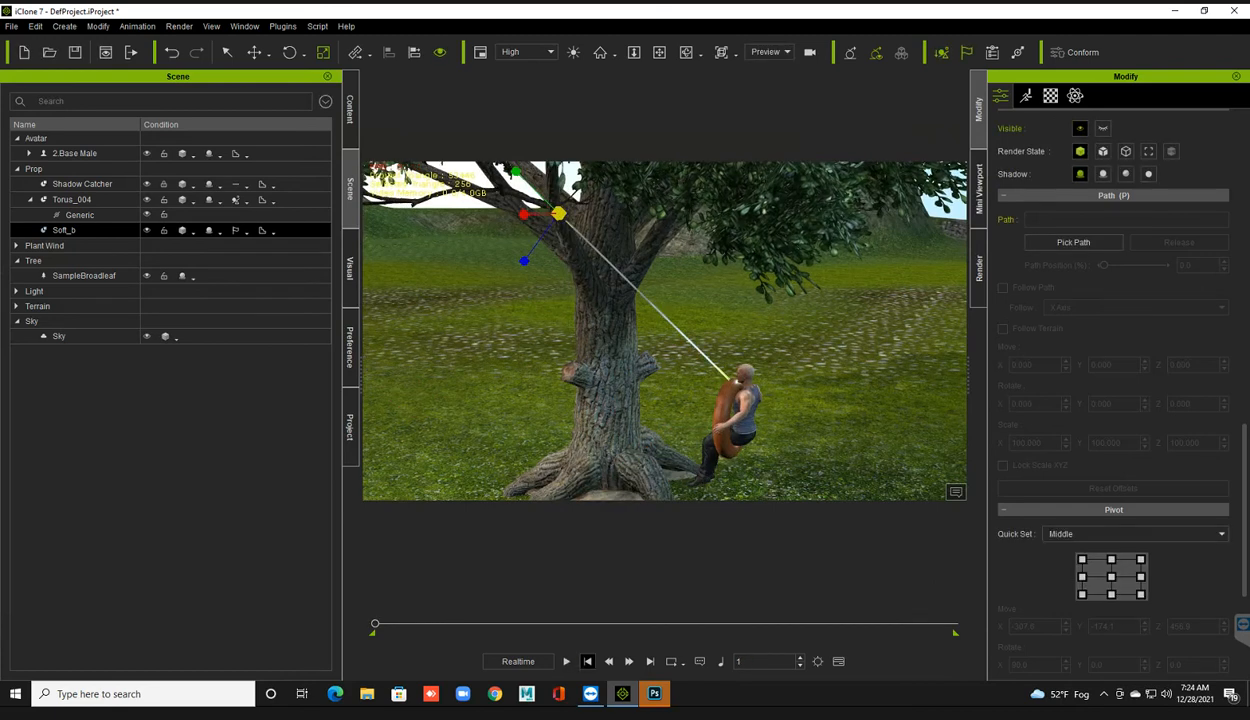
# Step: Switch to Photoshop and choose the Hard Round Pressure Opacity brush for the open diffuse image
pyautogui.moveTo(654, 694)
pyautogui.click(654, 694)
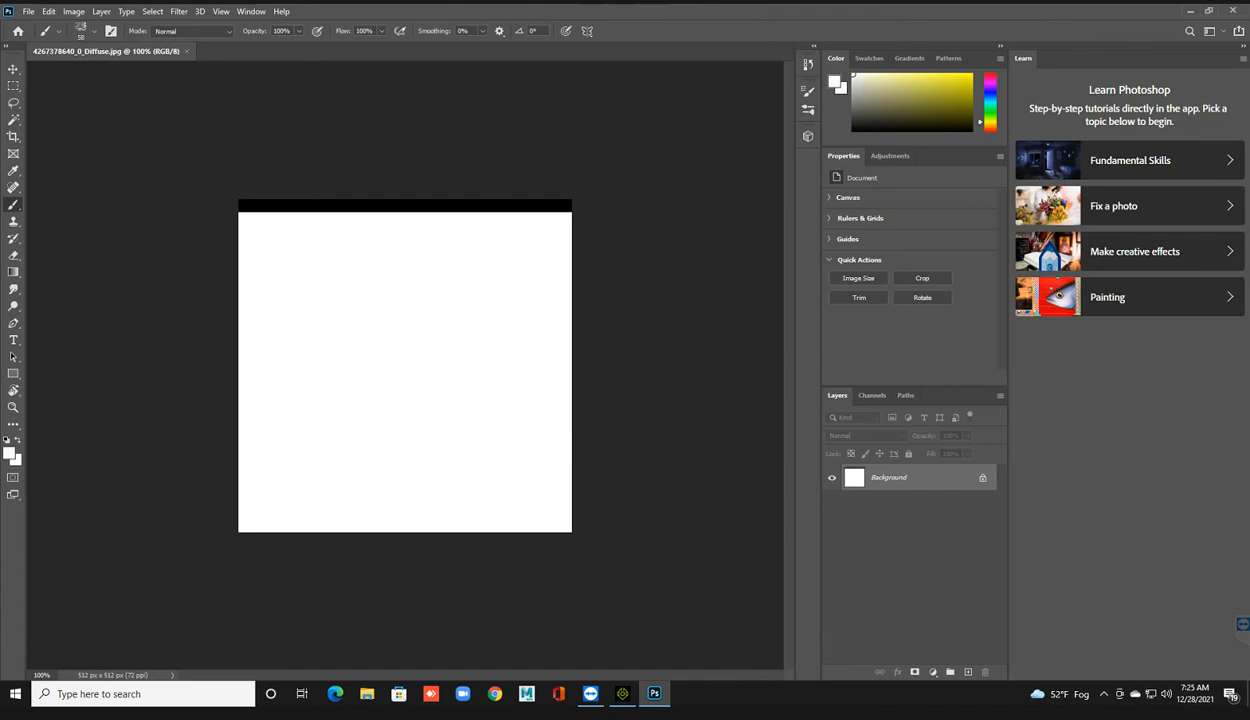
pyautogui.click(55, 31)
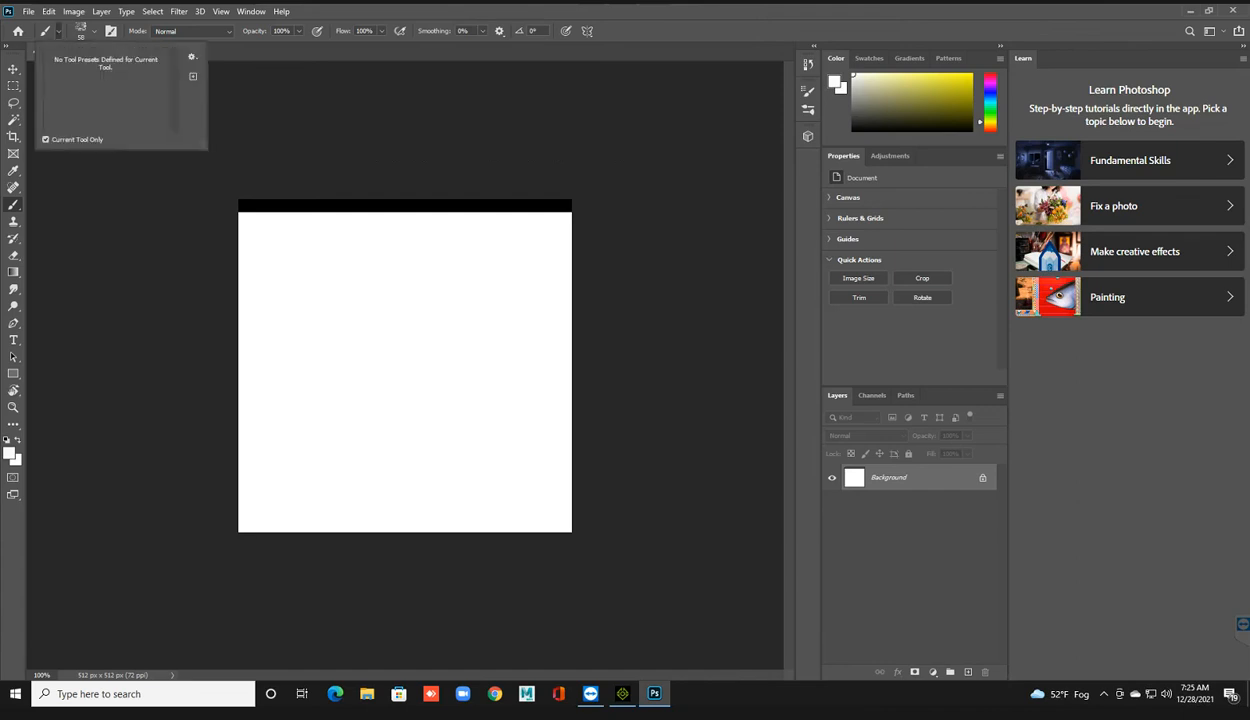
pyautogui.click(86, 31)
pyautogui.scroll(6, 90, 190)
pyautogui.scroll(4, 90, 190)
pyautogui.click(91, 178)
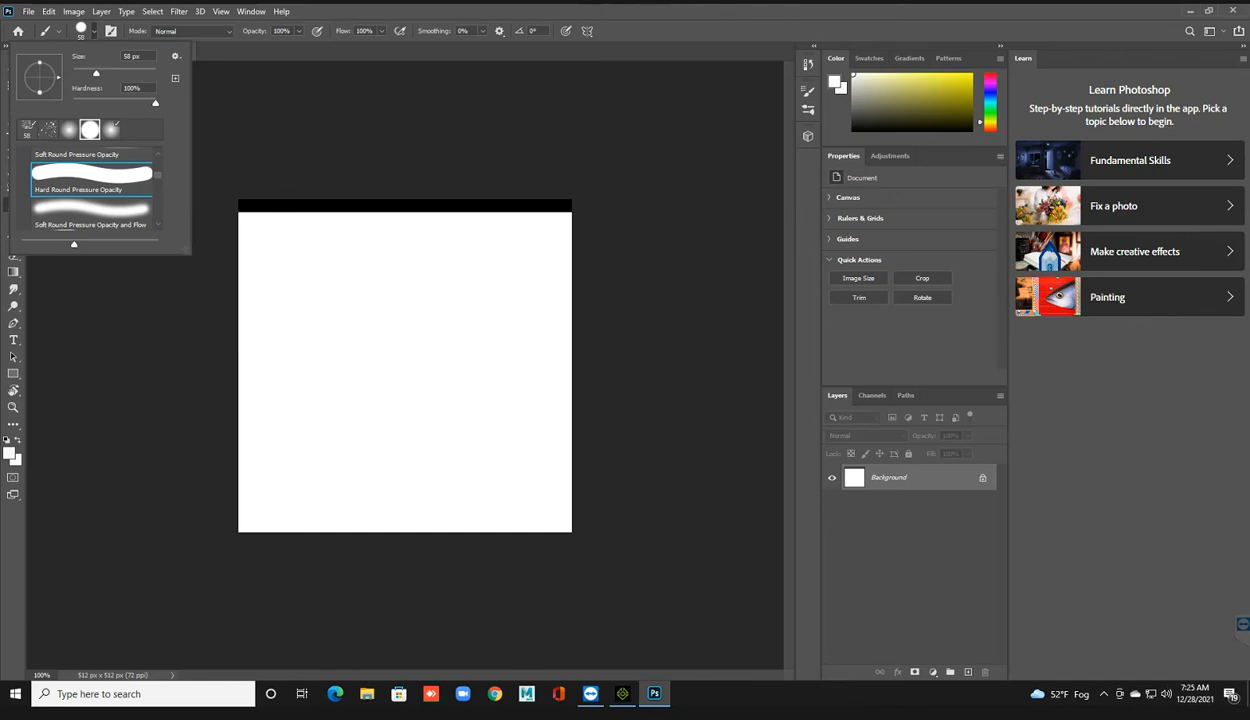
pyautogui.click(6, 440)
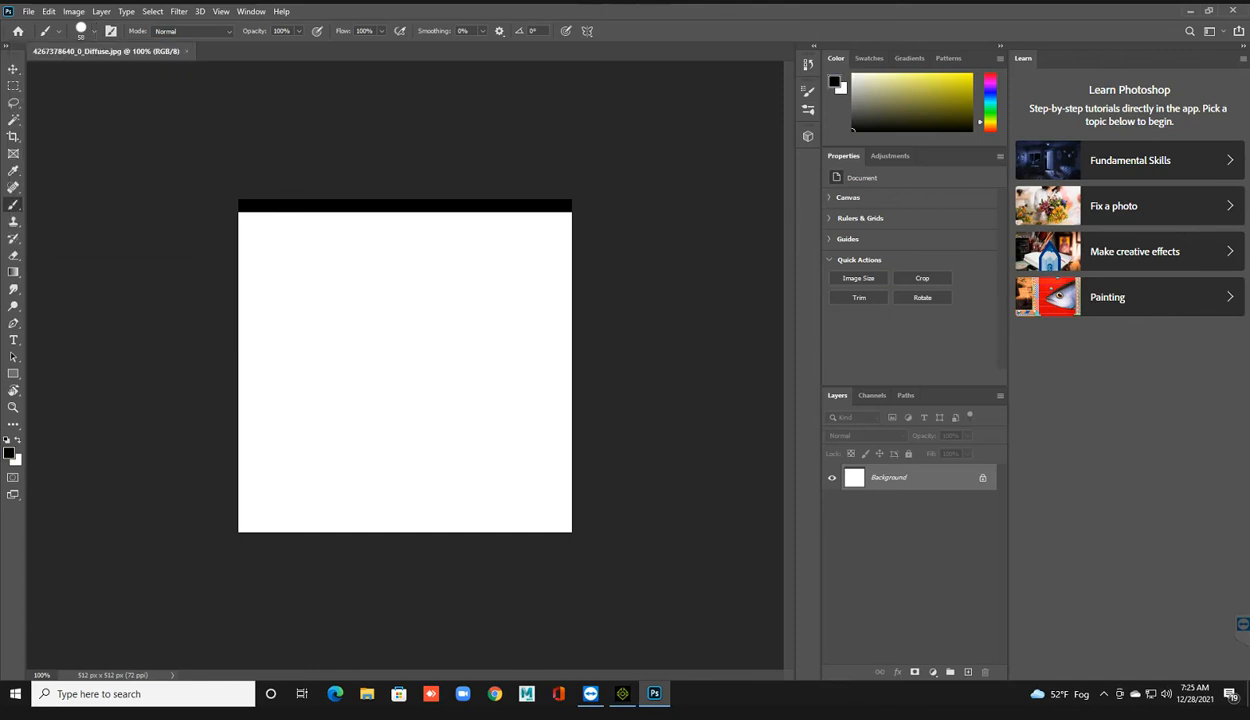
pyautogui.rightClick(426, 205)
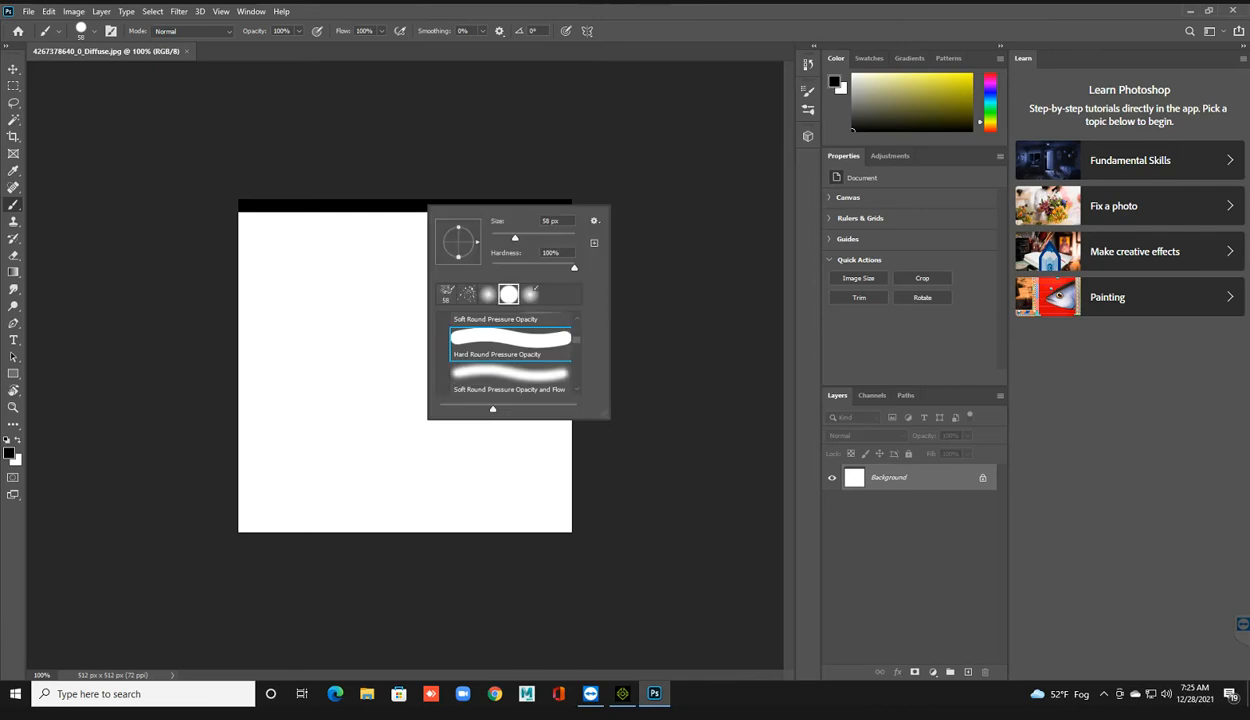
pyautogui.moveTo(515, 237); pyautogui.dragTo(502, 237)
pyautogui.moveTo(502, 237); pyautogui.dragTo(502, 237)
pyautogui.click(620, 192)
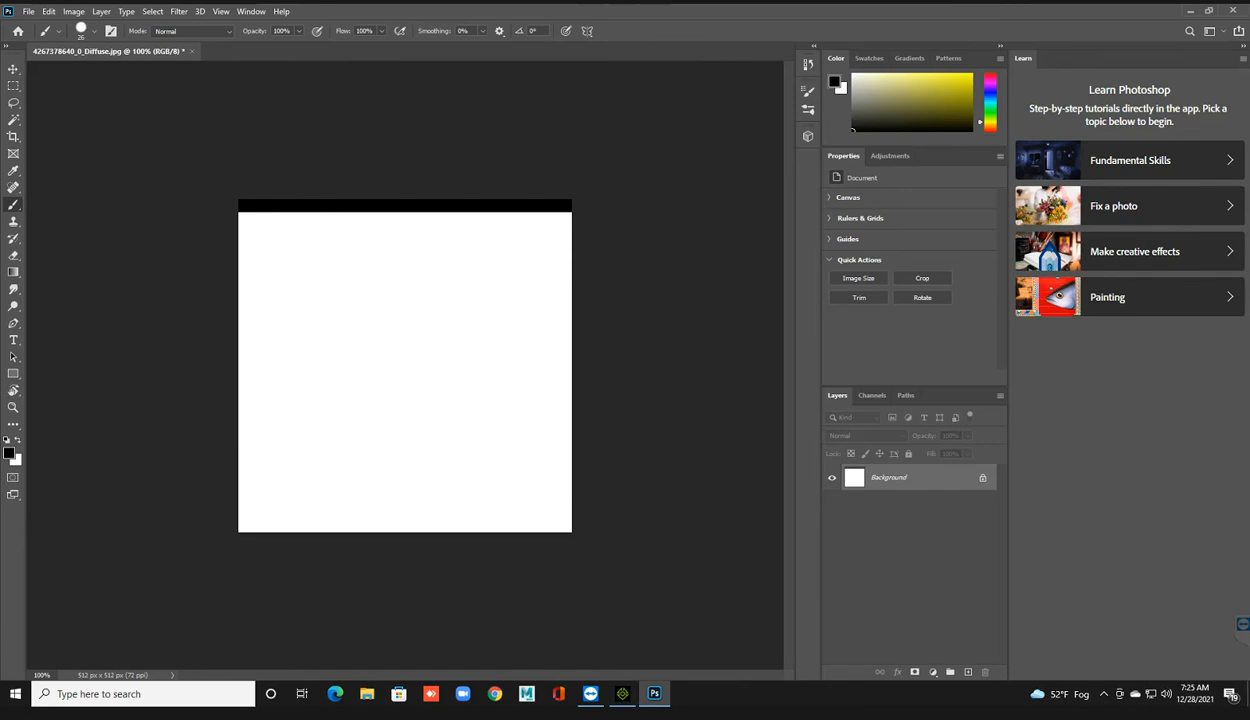
pyautogui.moveTo(240, 525); pyautogui.dragTo(565, 525)
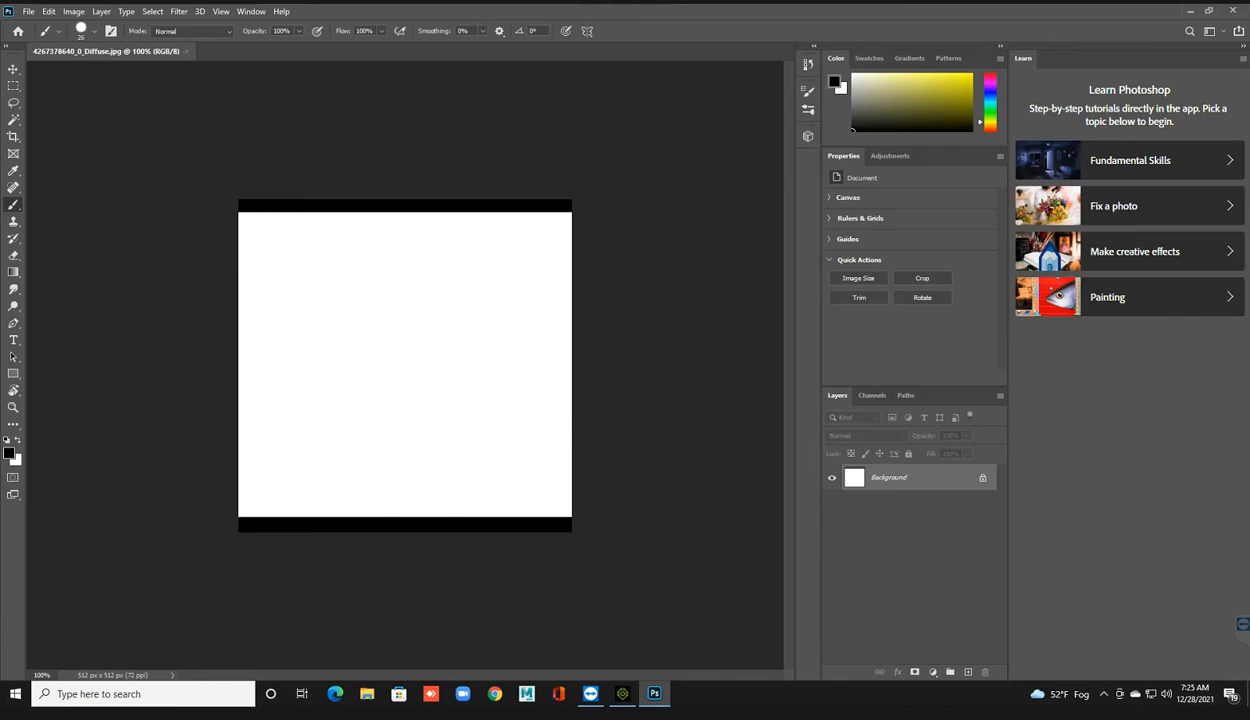
# Step: Switch back to iClone, play the simulation to check the strip's cloth behaviour, and return to the first frame
pyautogui.click(622, 693)
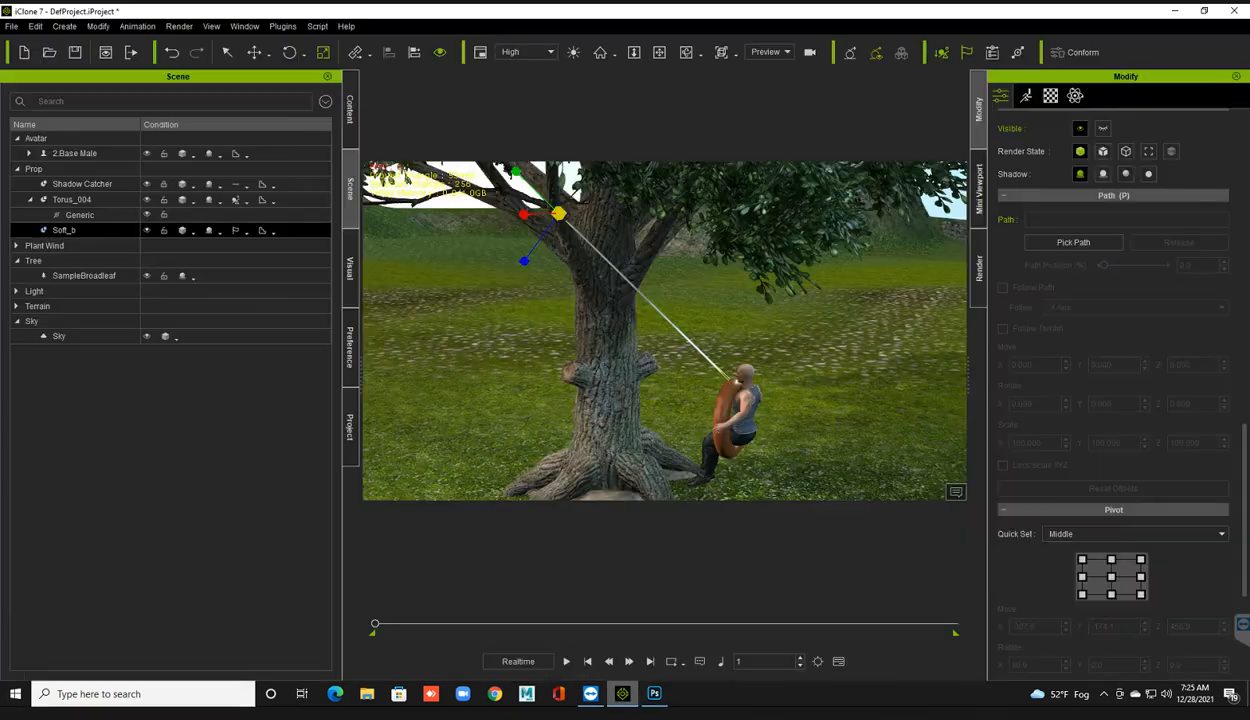
pyautogui.press('space')
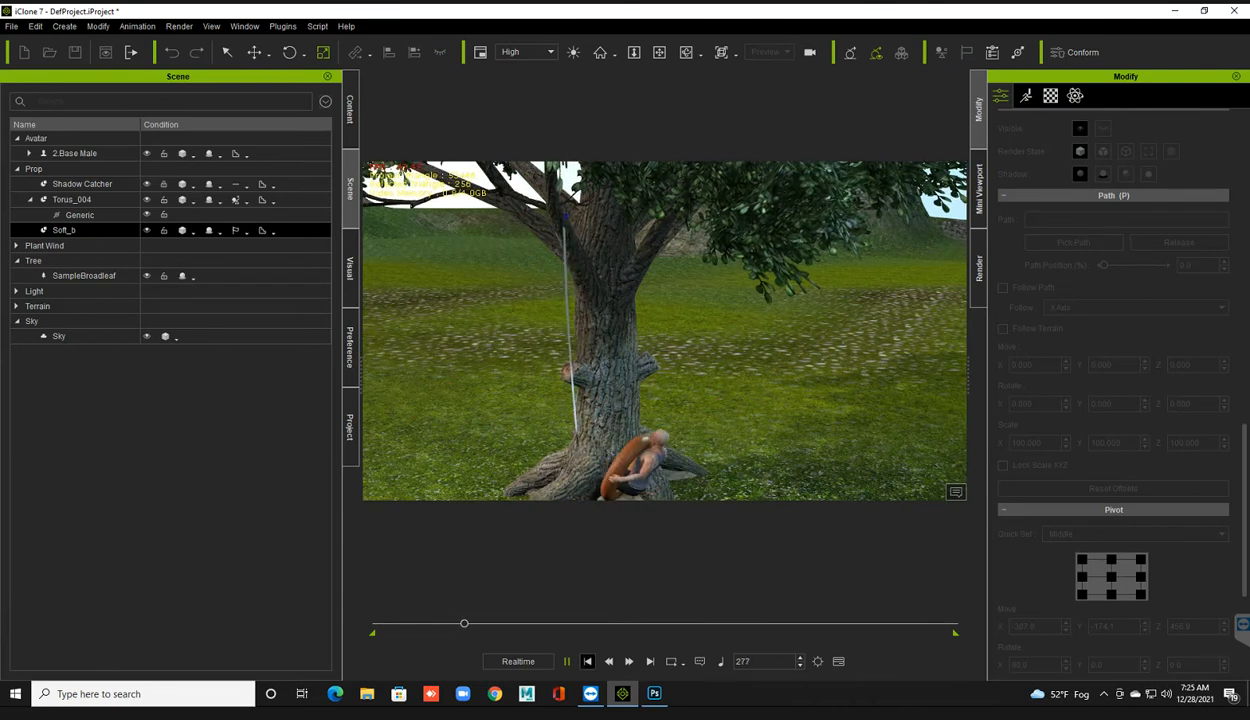
pyautogui.press('space')
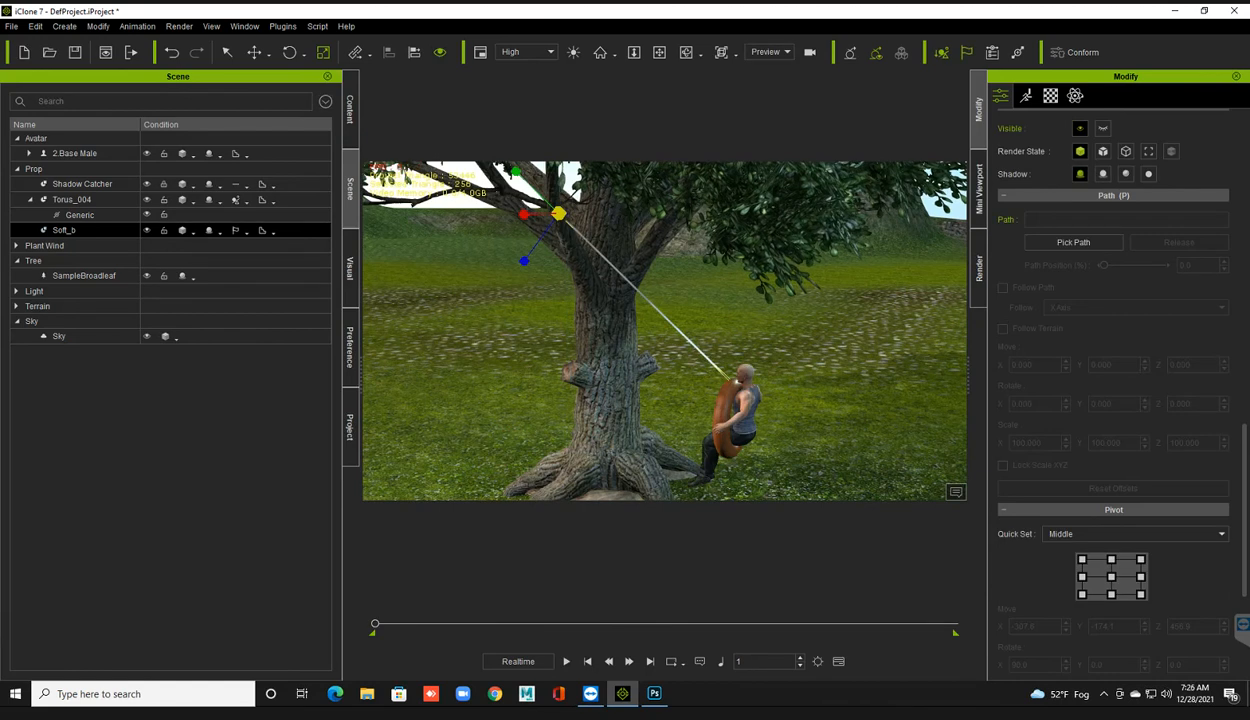
# Step: Link the Soft_b strip to Torus_004 as its parent and play the simulation
pyautogui.scroll(10, 1113, 400)
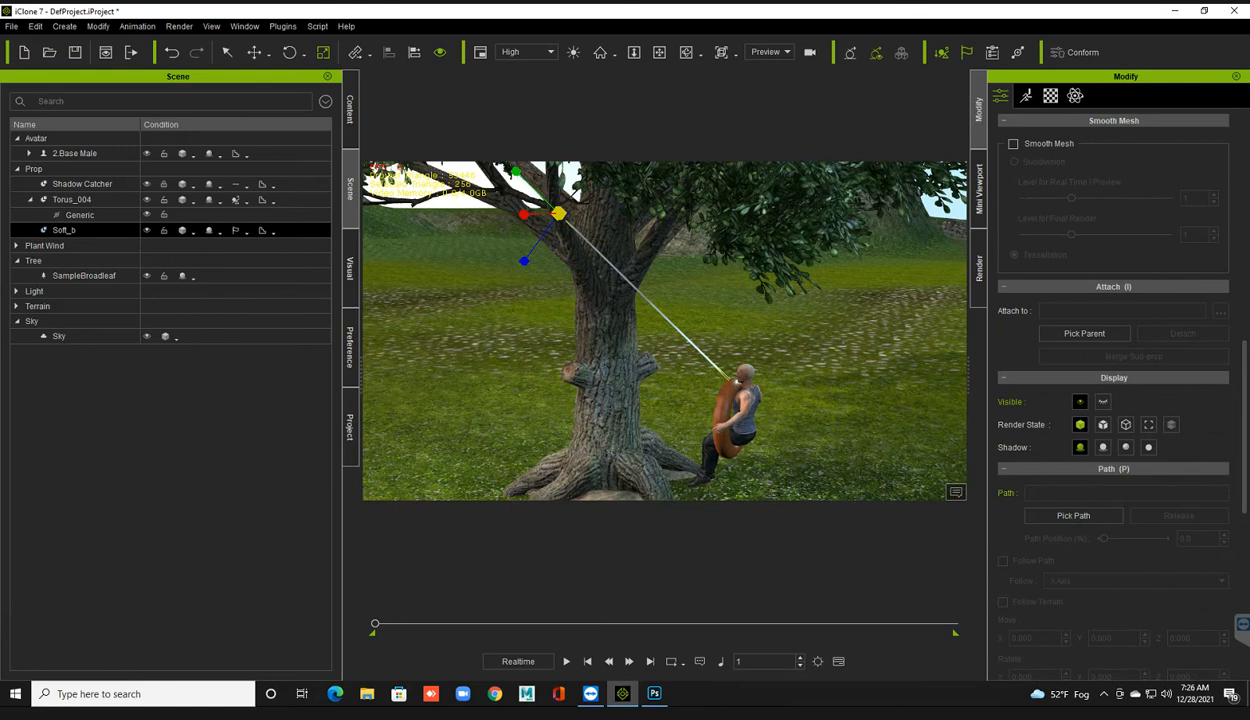
pyautogui.scroll(5, 1113, 390)
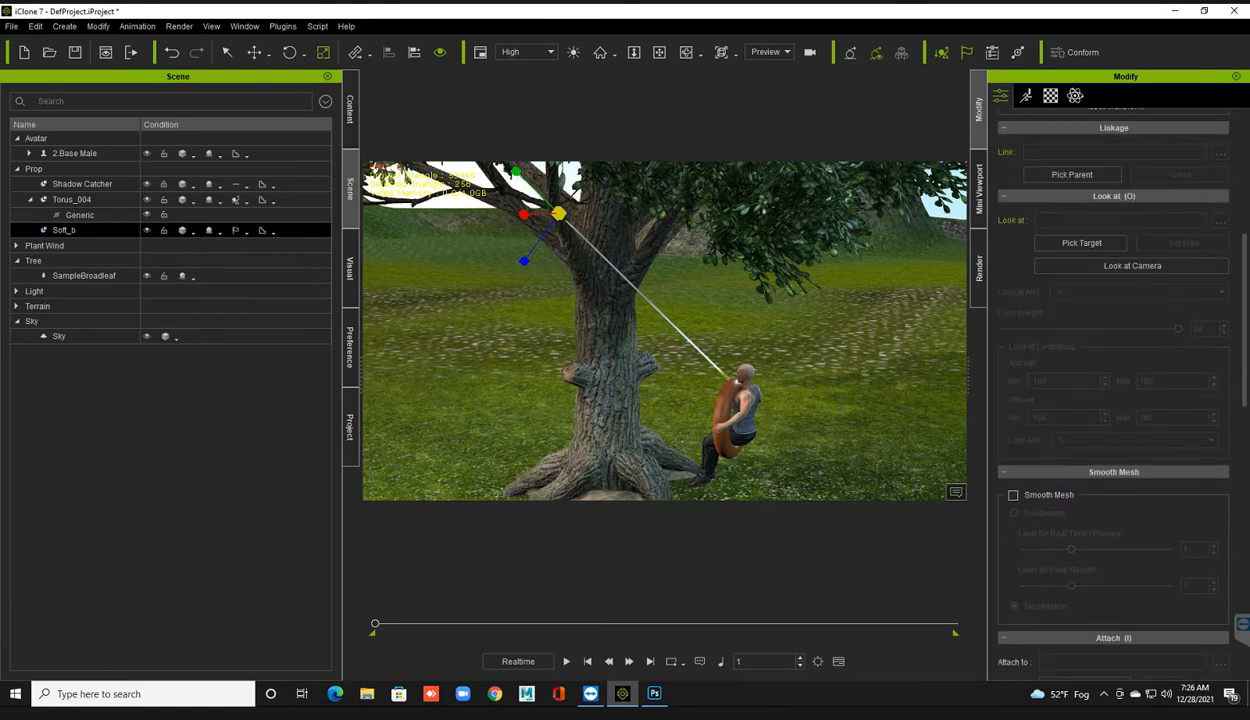
pyautogui.click(1072, 253)
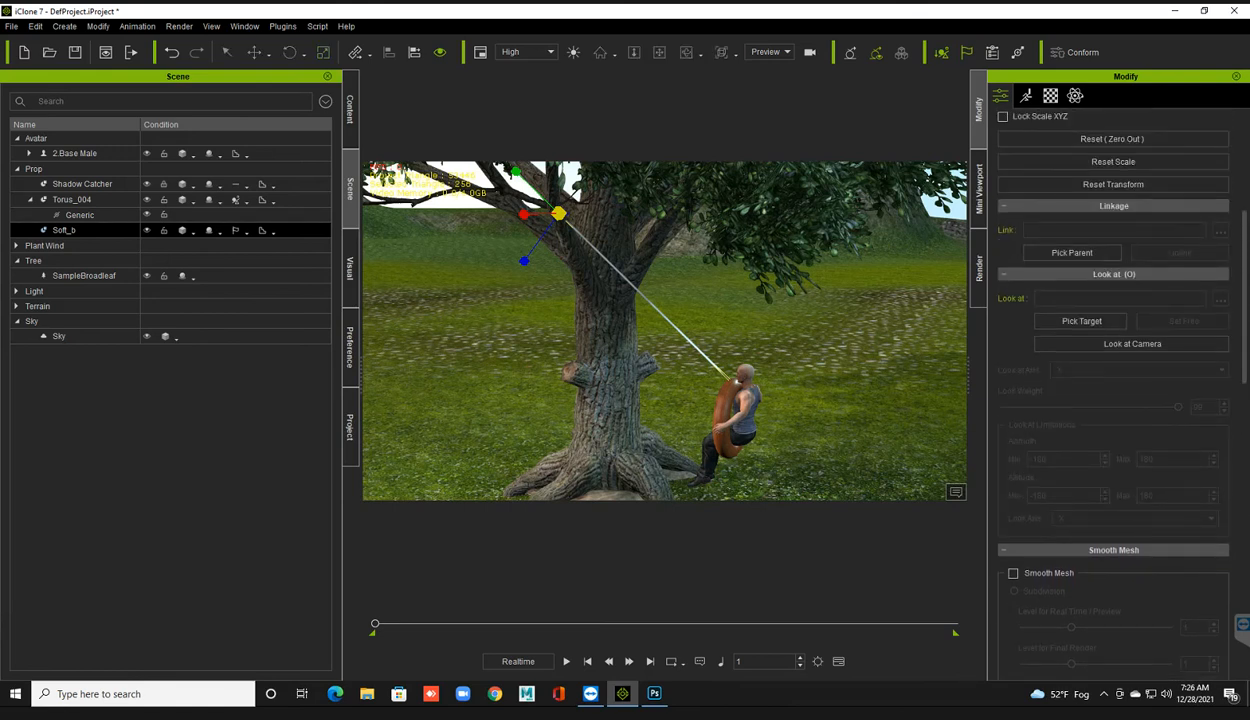
pyautogui.click(729, 389)
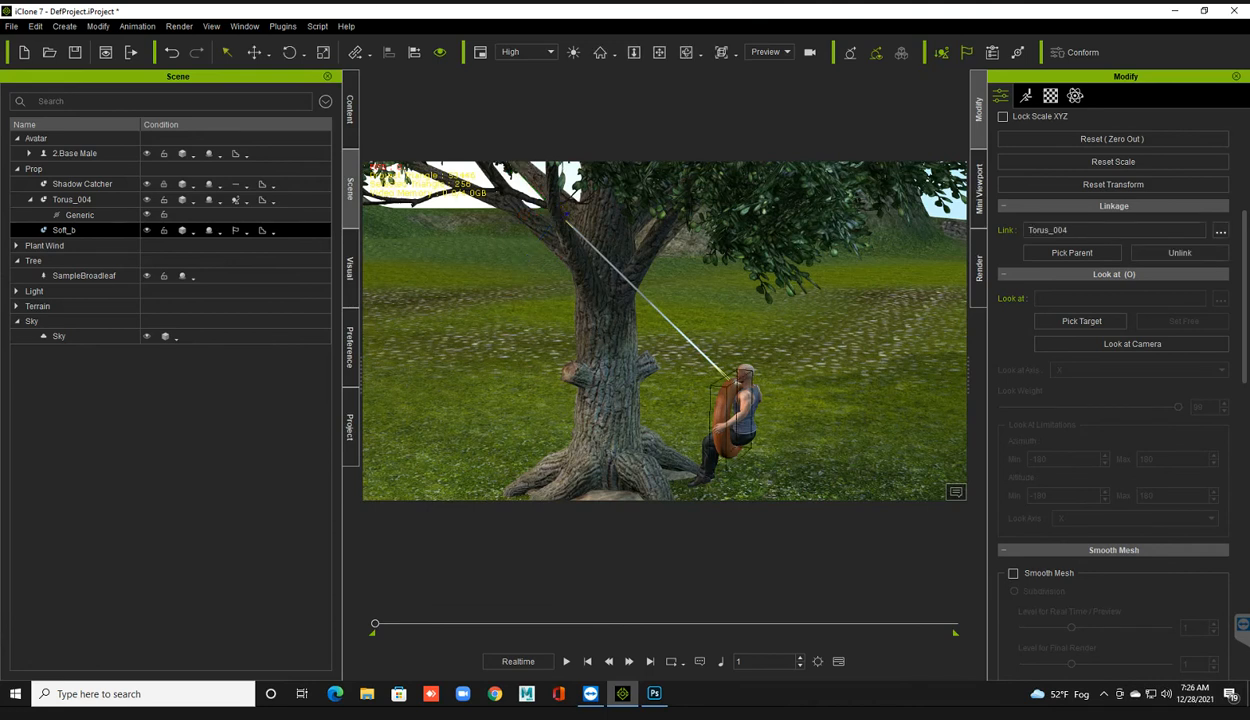
pyautogui.press('space')
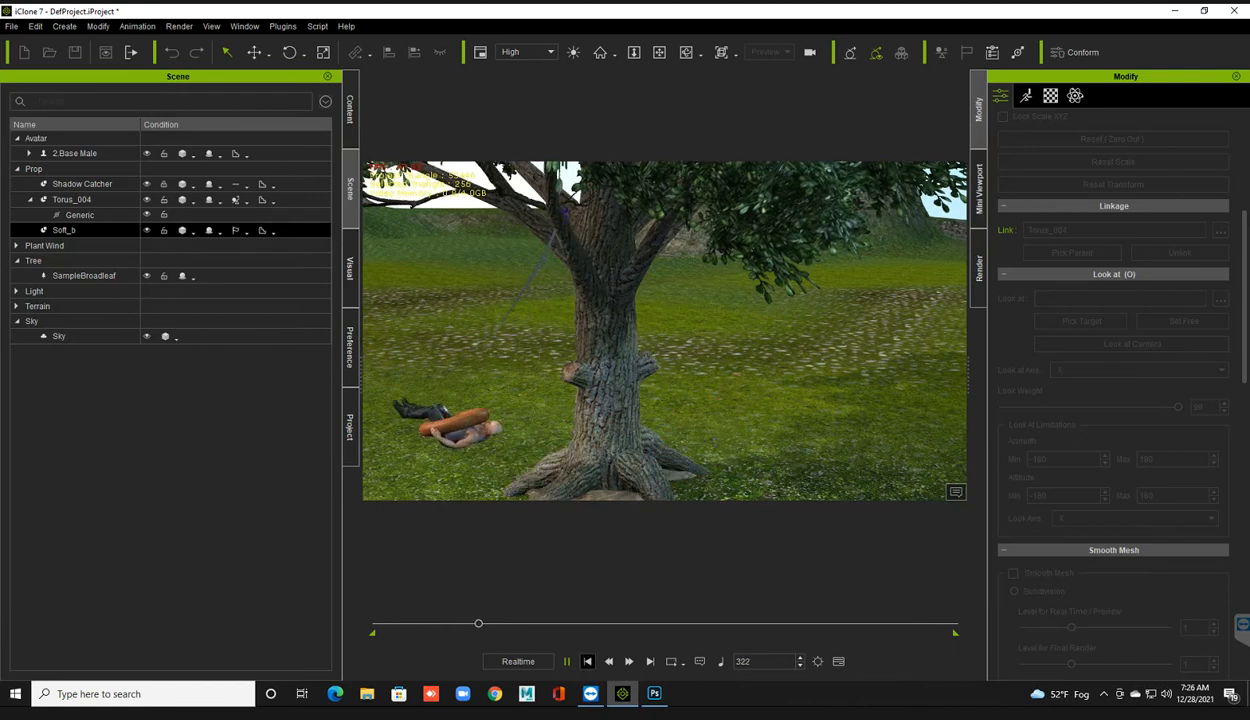
# Step: Inspect the Soft_b strip between the branch and the torus at the first frame, and play the simulation to the end
pyautogui.click(587, 661)
pyautogui.scroll(6, 665, 331)
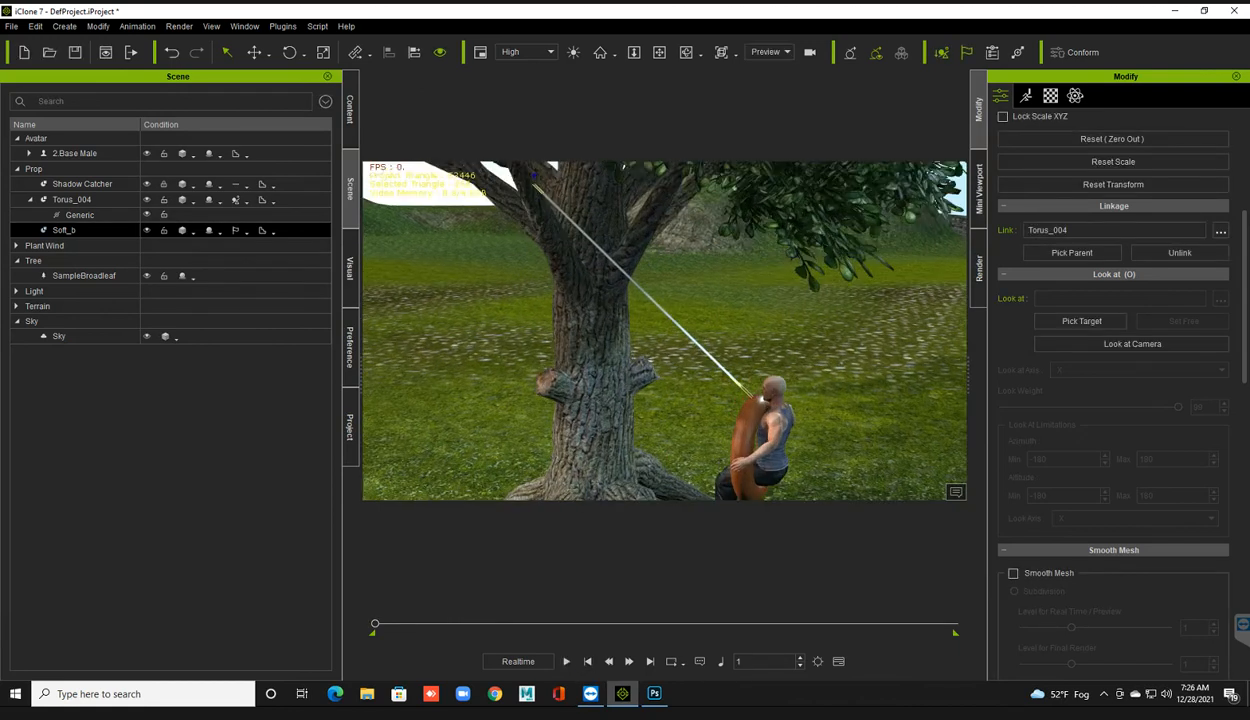
pyautogui.scroll(1, 665, 331)
pyautogui.moveTo(665, 331); pyautogui.dragTo(625, 298, button='middle')
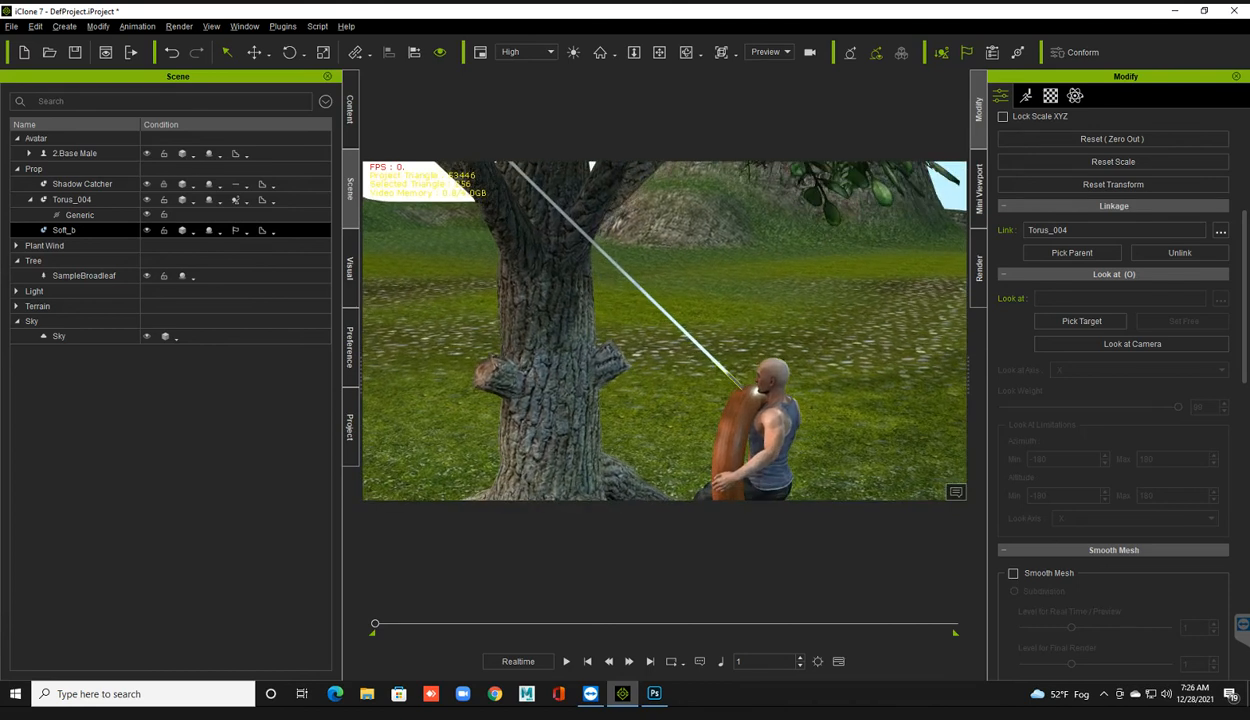
pyautogui.scroll(2, 665, 331)
pyautogui.moveTo(665, 331); pyautogui.dragTo(697, 334, button='right')
pyautogui.moveTo(665, 331); pyautogui.dragTo(678, 377, button='middle')
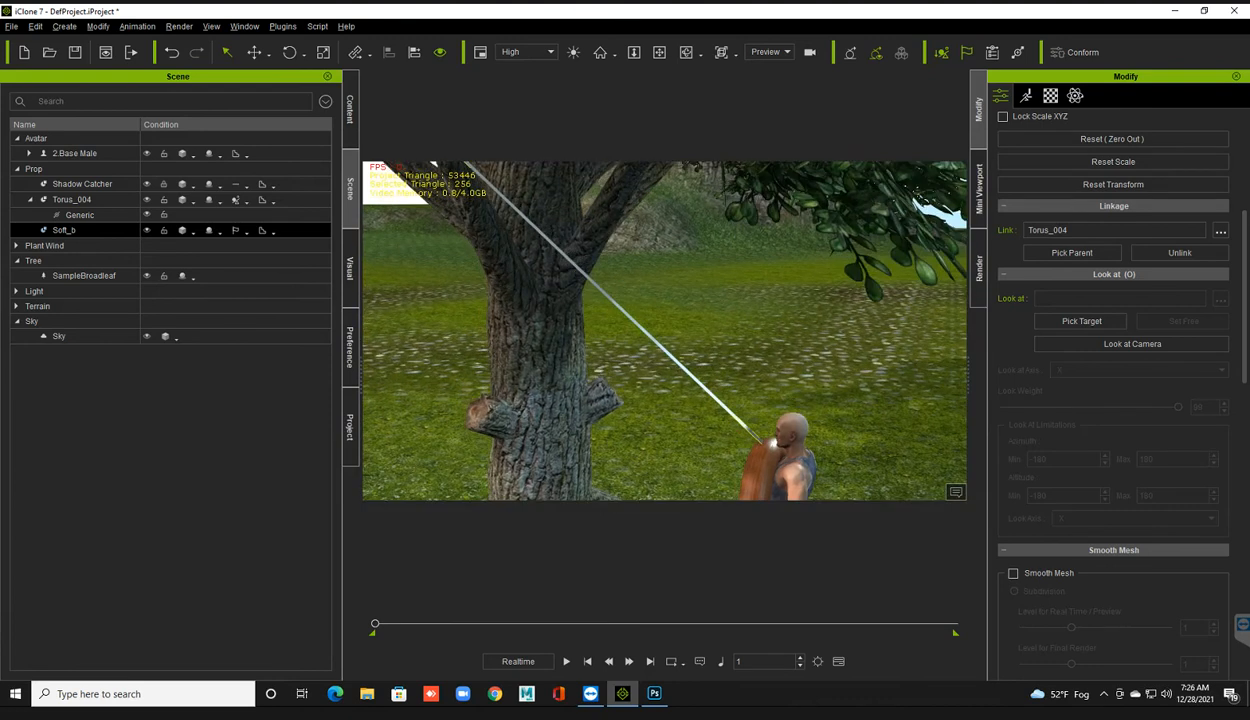
pyautogui.scroll(-1, 665, 331)
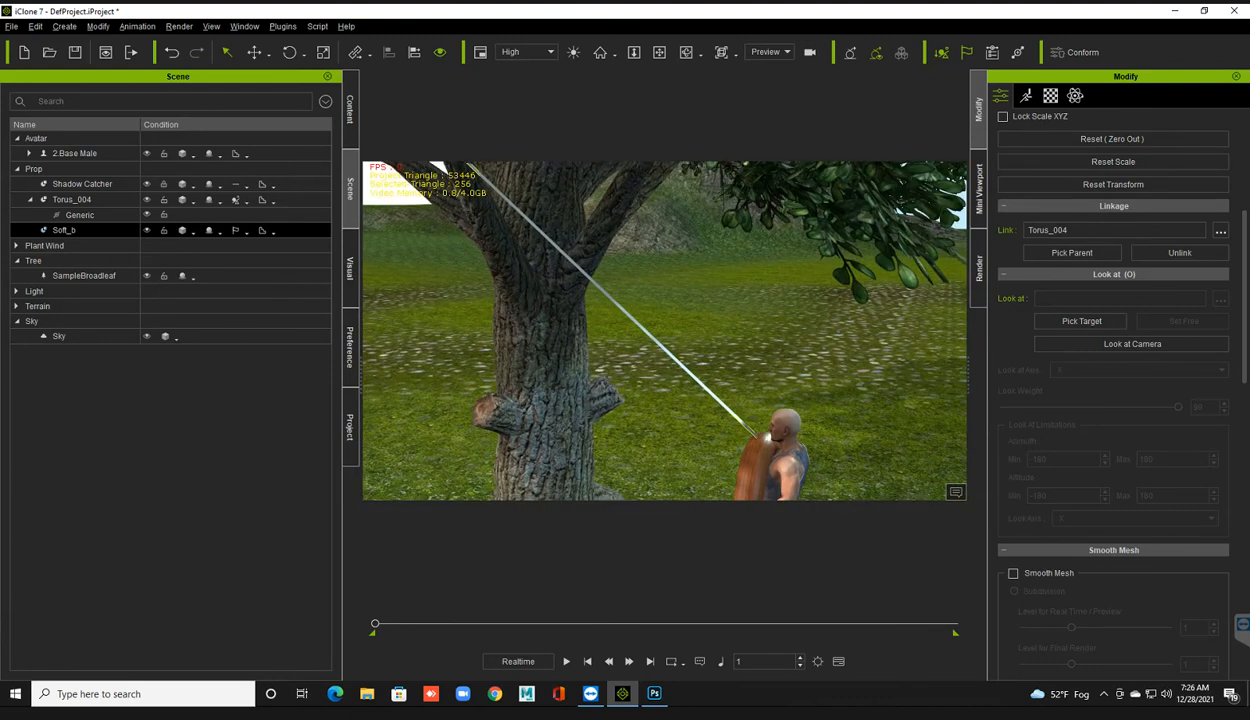
pyautogui.scroll(-2, 665, 331)
pyautogui.moveTo(665, 331); pyautogui.dragTo(664, 350, button='middle')
pyautogui.scroll(-2, 665, 331)
pyautogui.press('r')
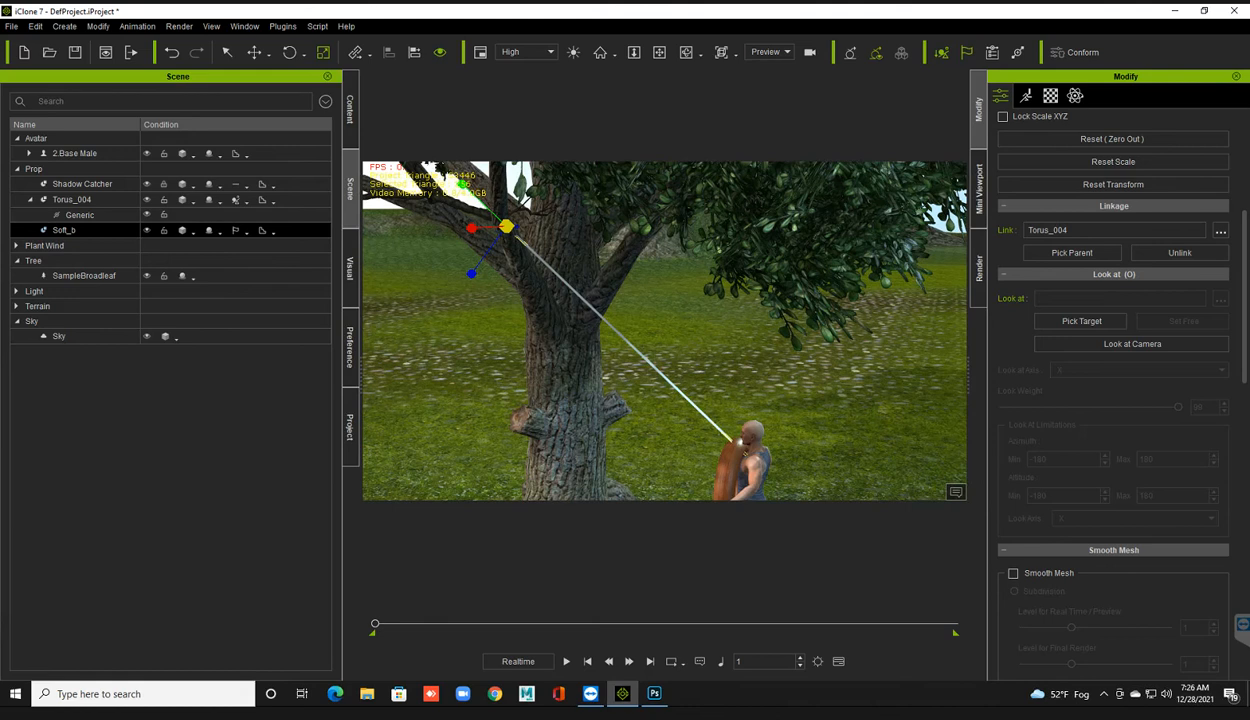
pyautogui.press('space')
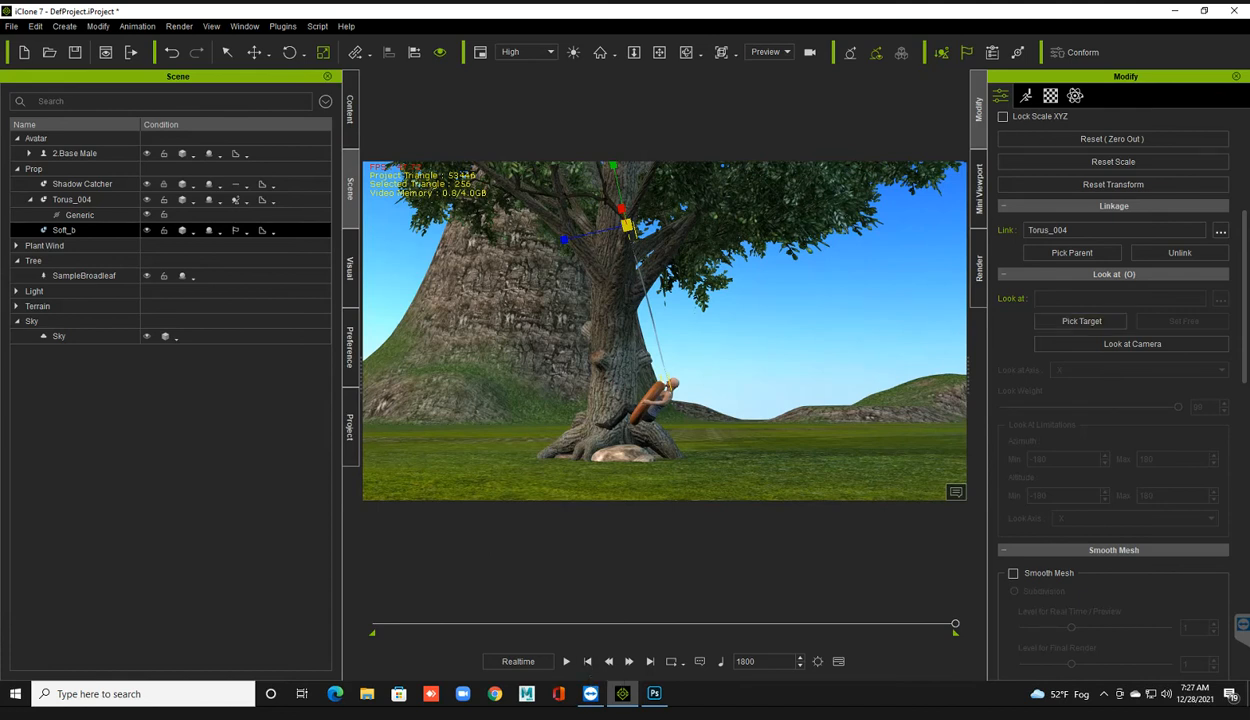
# Step: Open the Edit Motion Layer tool for the Base Male avatar and move the timeline to frame 747
pyautogui.click(659, 400)
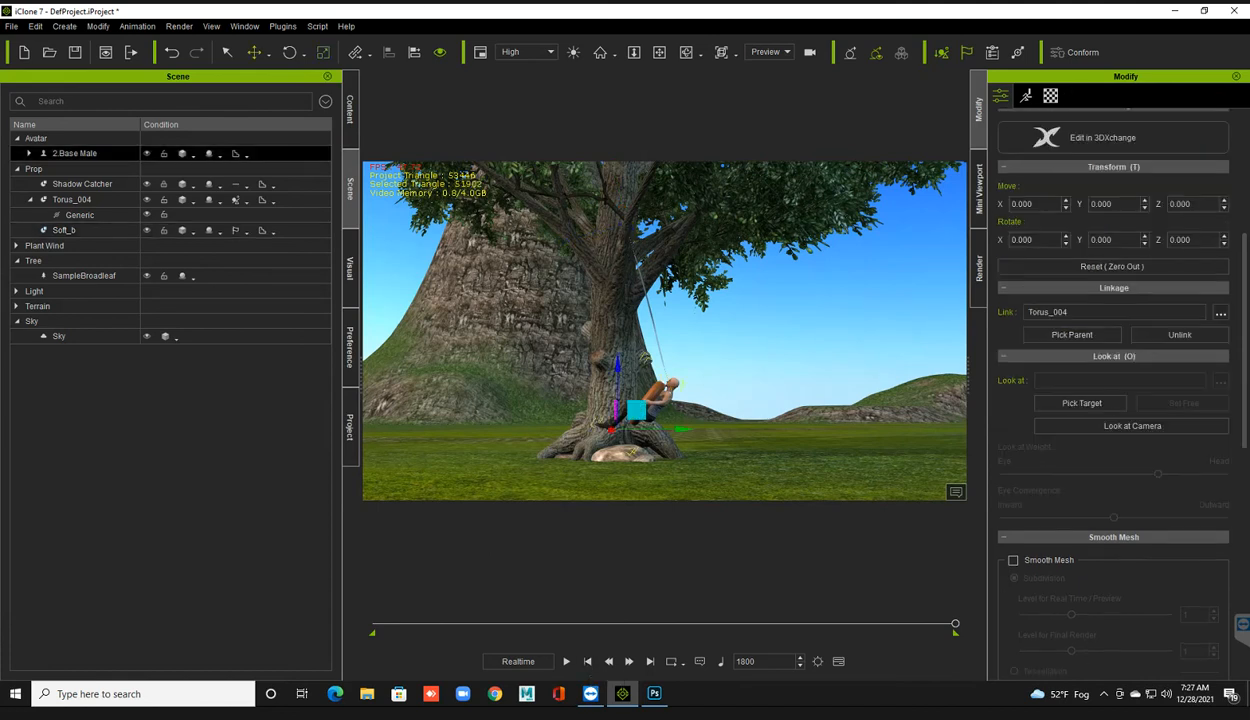
pyautogui.click(1025, 95)
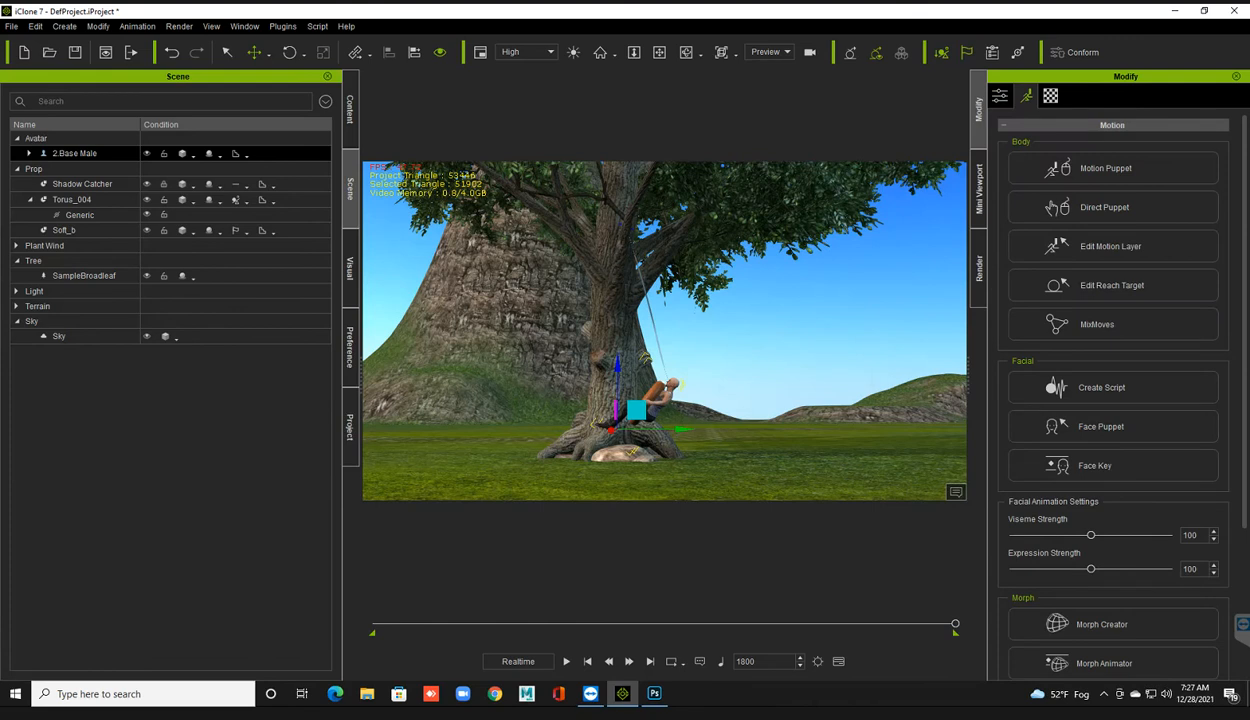
pyautogui.click(1111, 247)
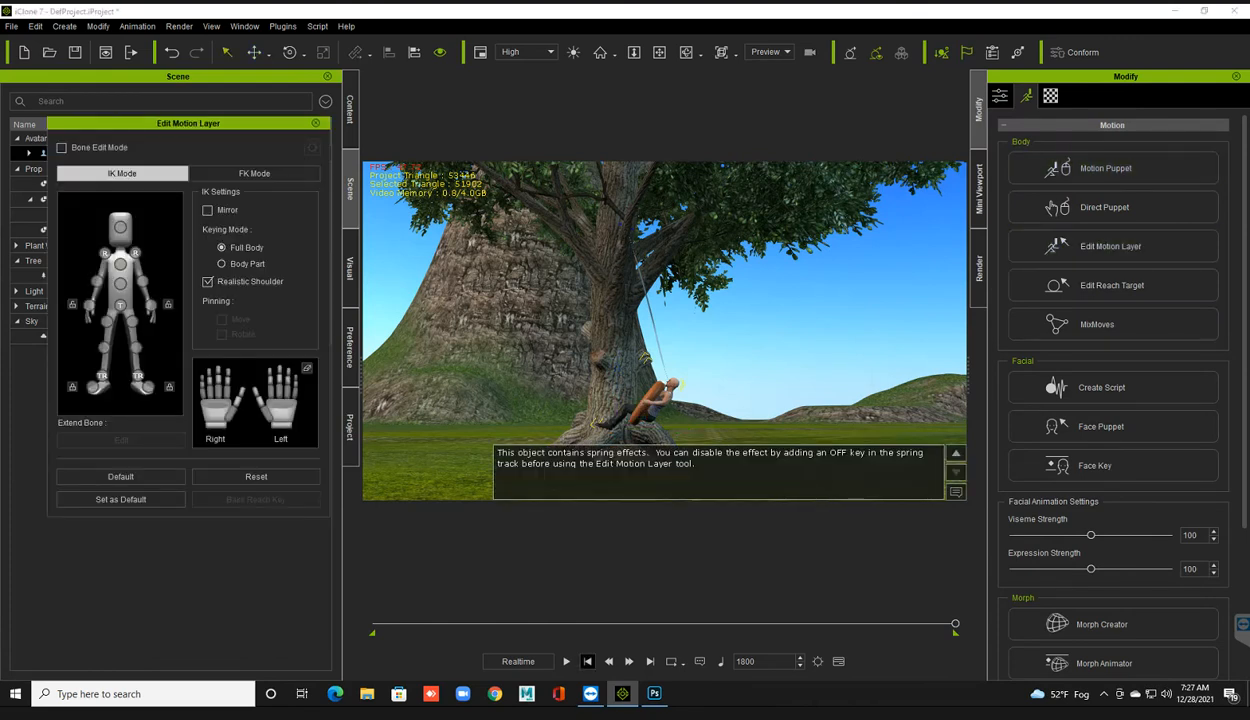
pyautogui.click(583, 624)
pyautogui.moveTo(583, 624); pyautogui.dragTo(615, 624)
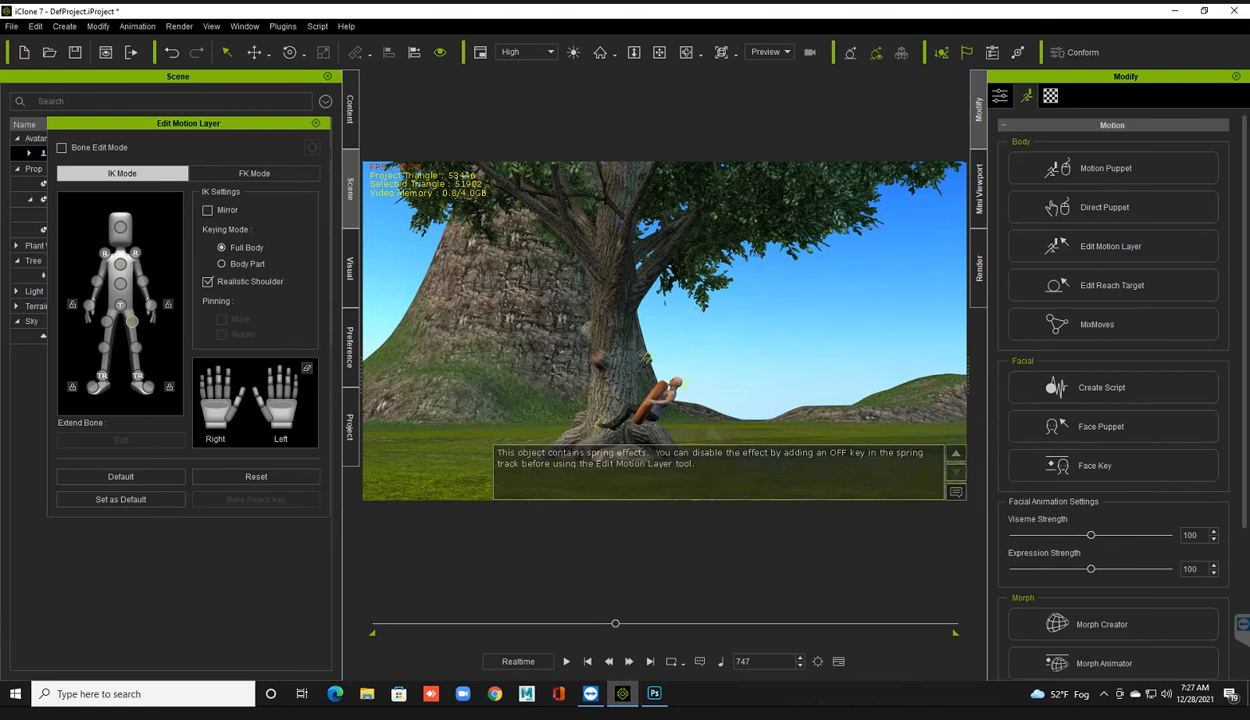
# Step: Enable Mirror for the IK edits and rotate both of the avatar's thighs at frame 747
pyautogui.click(107, 321)
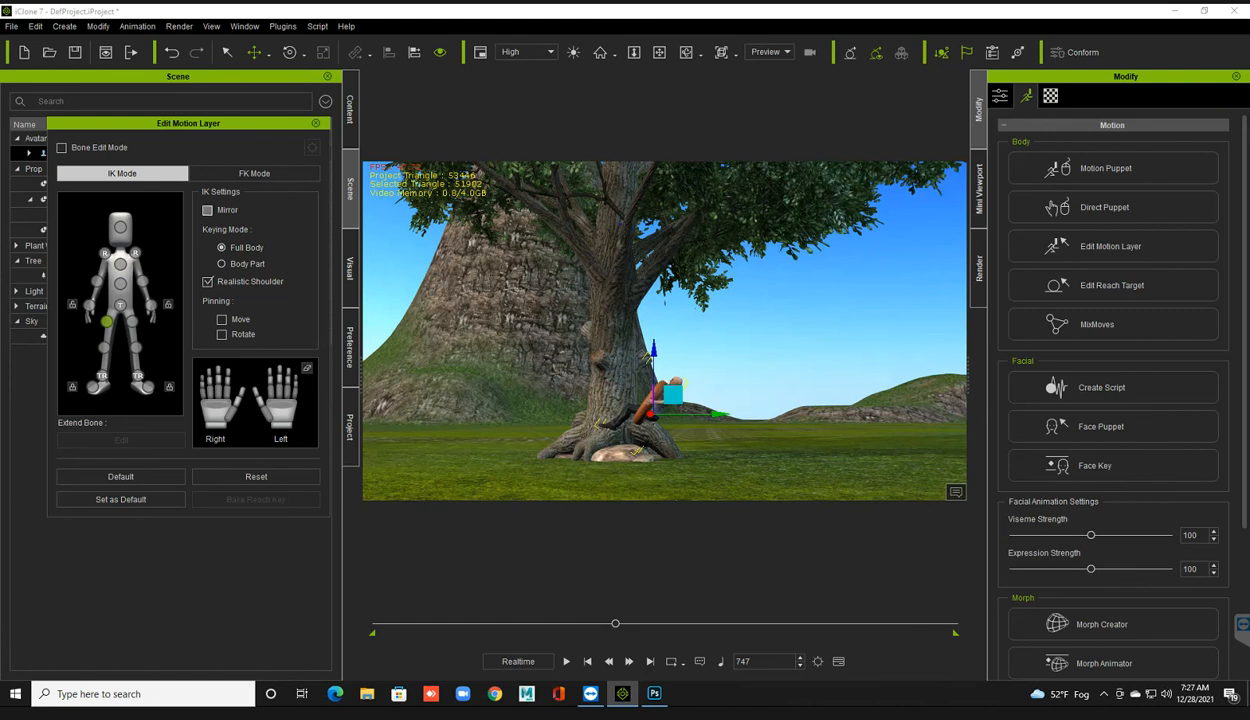
pyautogui.click(207, 210)
pyautogui.press('e')
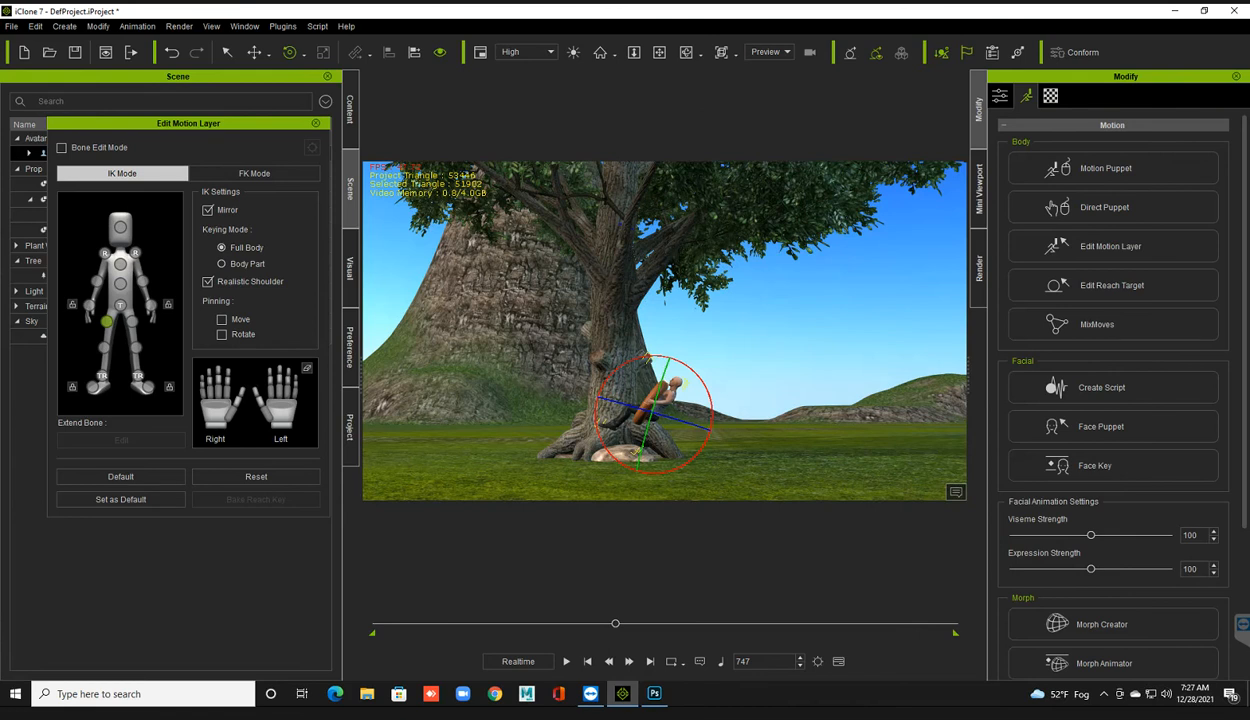
pyautogui.click(132, 321)
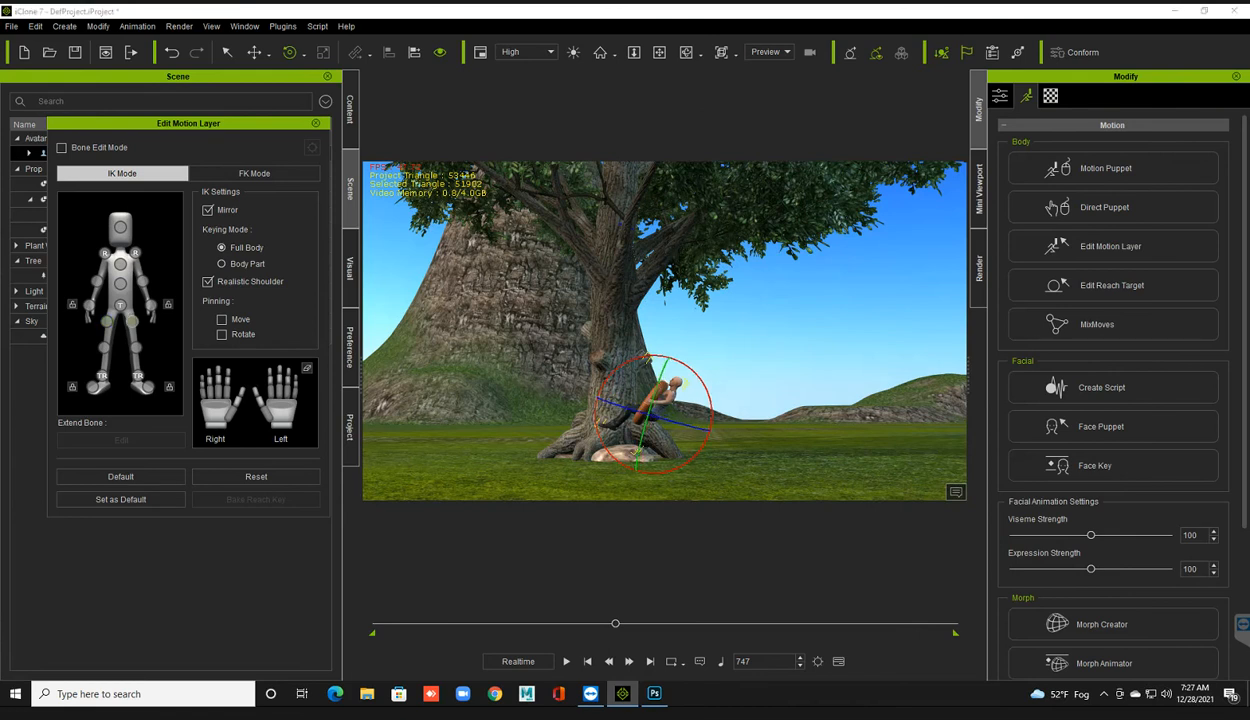
pyautogui.moveTo(637, 453); pyautogui.dragTo(637, 452)
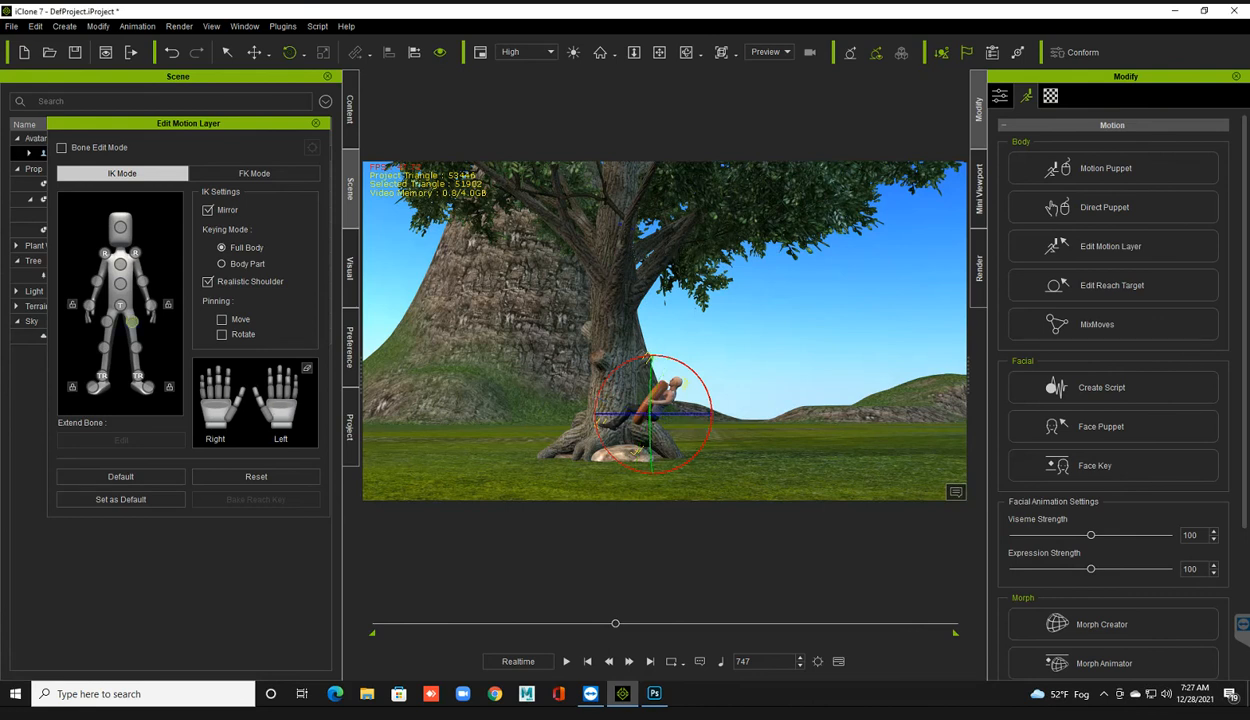
# Step: Release the pinning on both feet and rotate the avatar's lower legs at the knees at frame 747
pyautogui.click(103, 347)
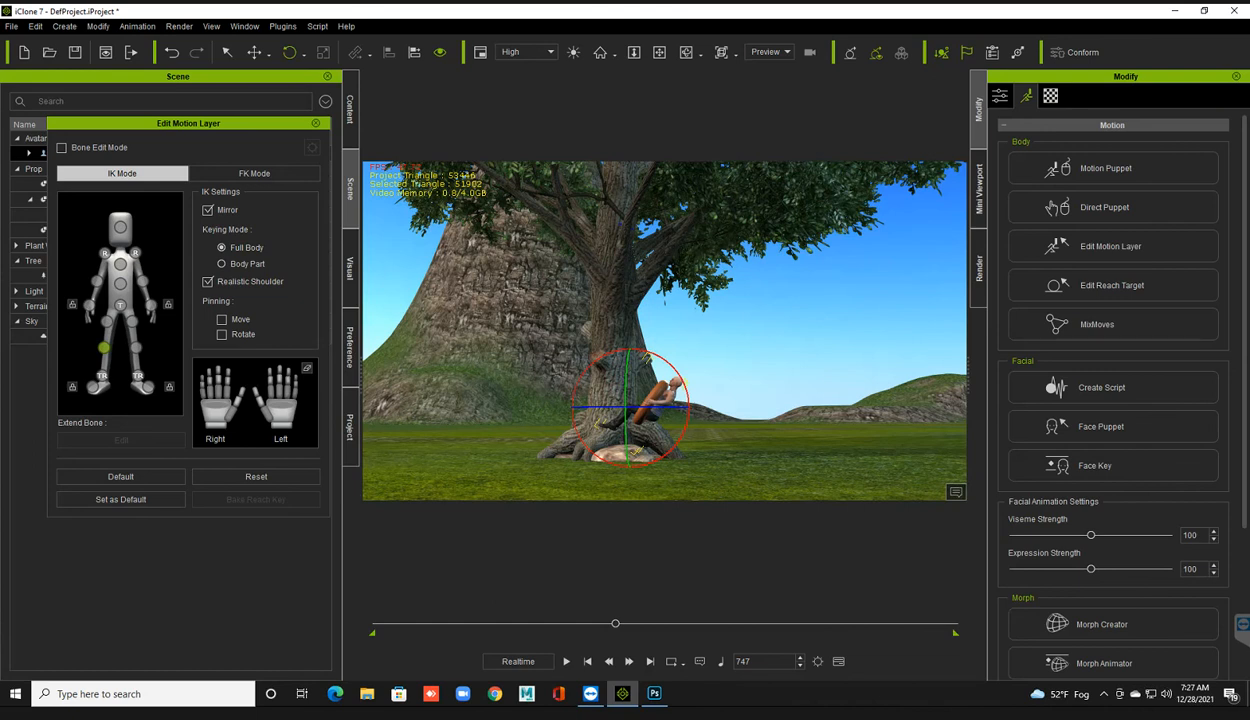
pyautogui.moveTo(664, 330); pyautogui.dragTo(707, 373, button='right')
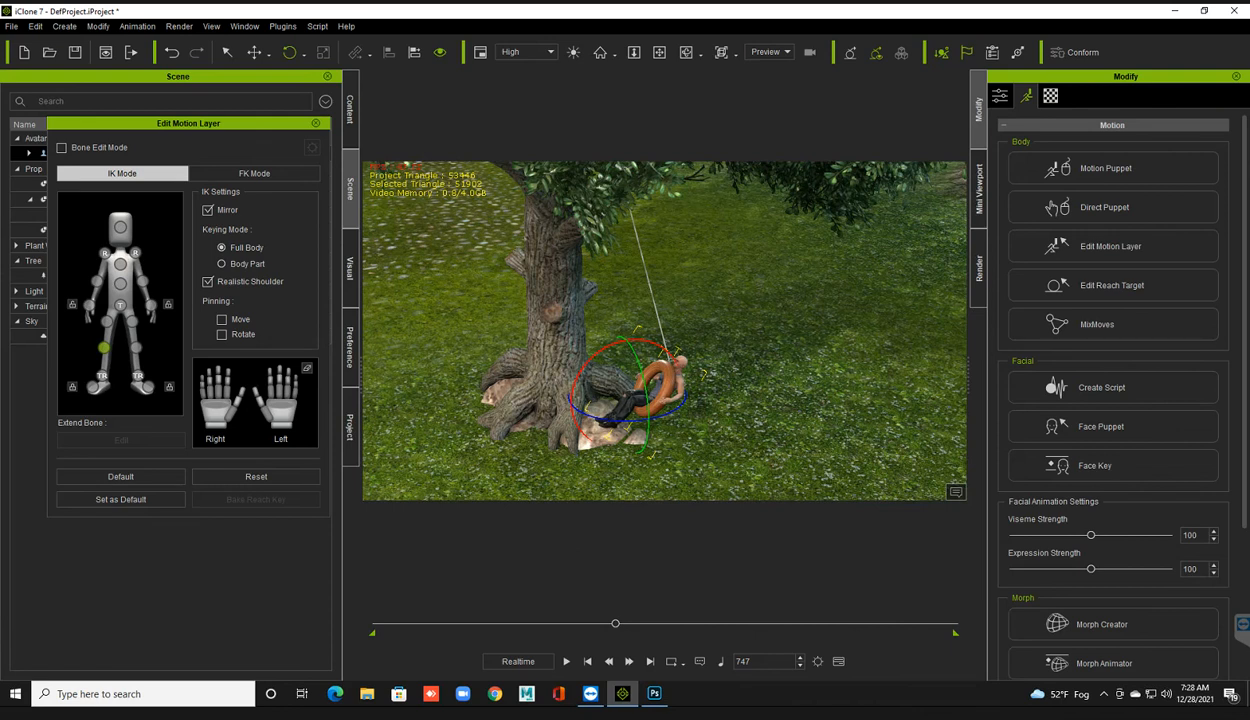
pyautogui.click(169, 386)
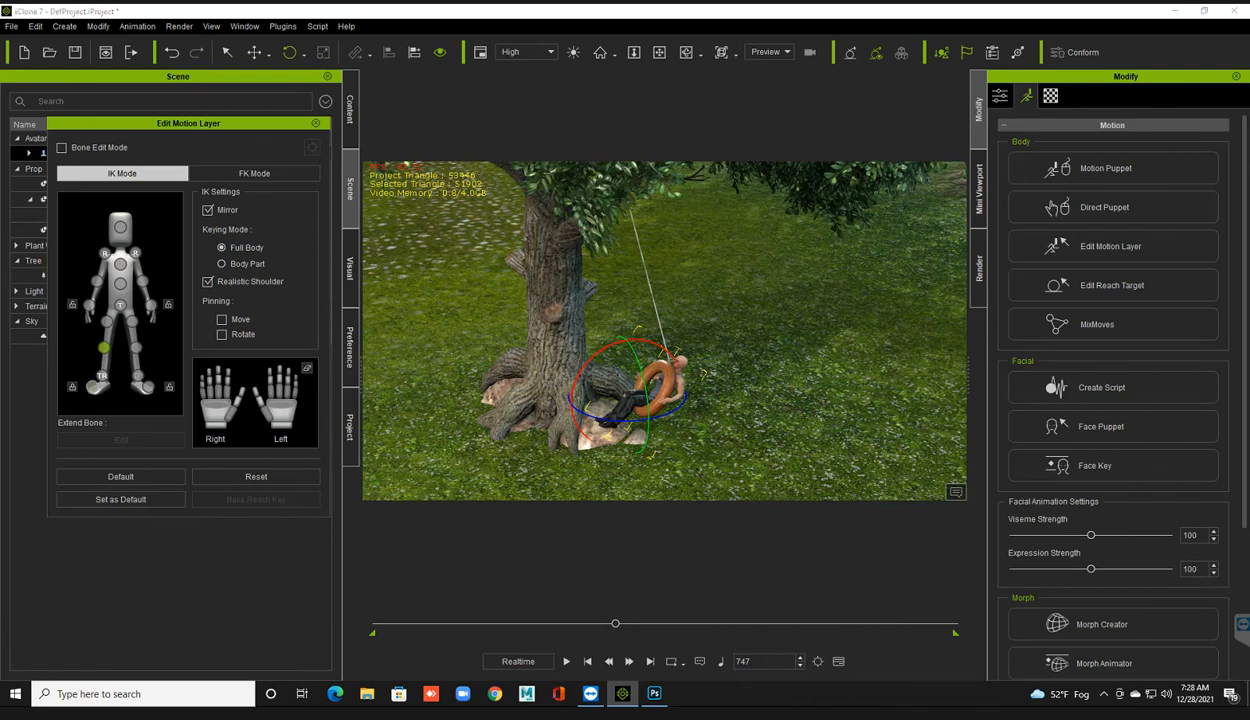
pyautogui.click(72, 386)
pyautogui.moveTo(573, 386); pyautogui.dragTo(577, 418)
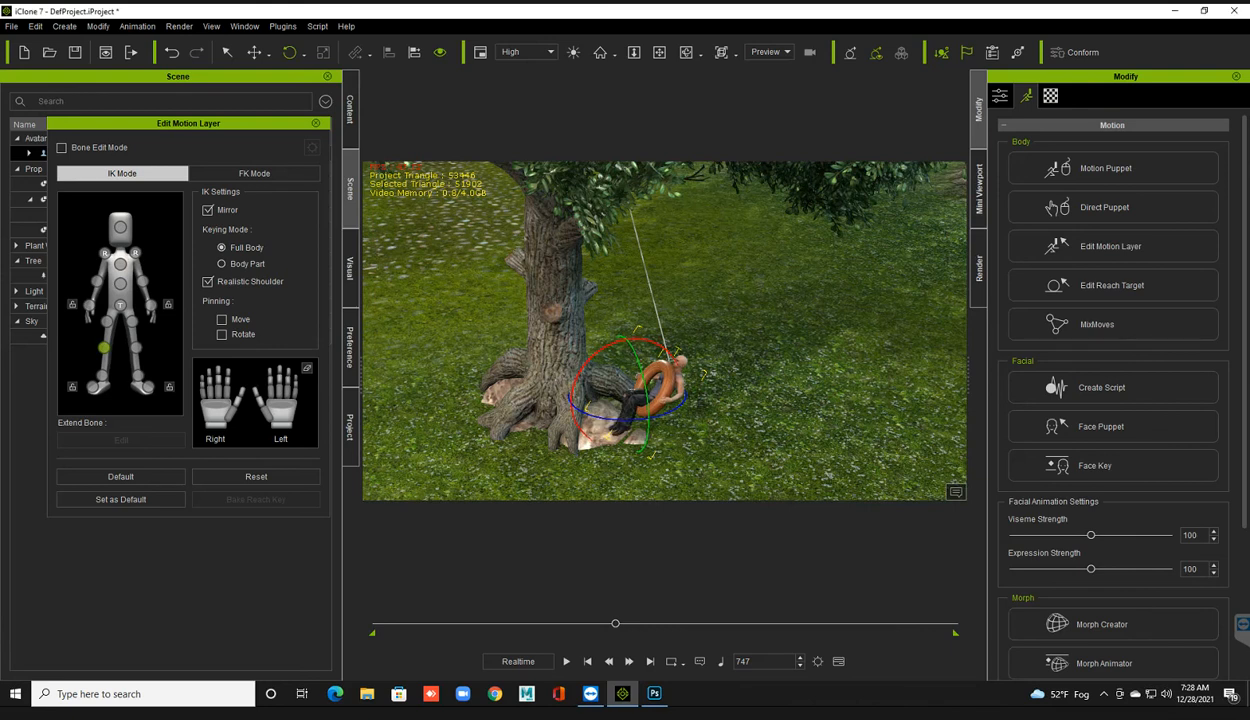
# Step: Rotate the avatar's lower legs outward at frame 1800 and close the motion layer editor
pyautogui.moveTo(640, 400); pyautogui.dragTo(630, 304, button='right')
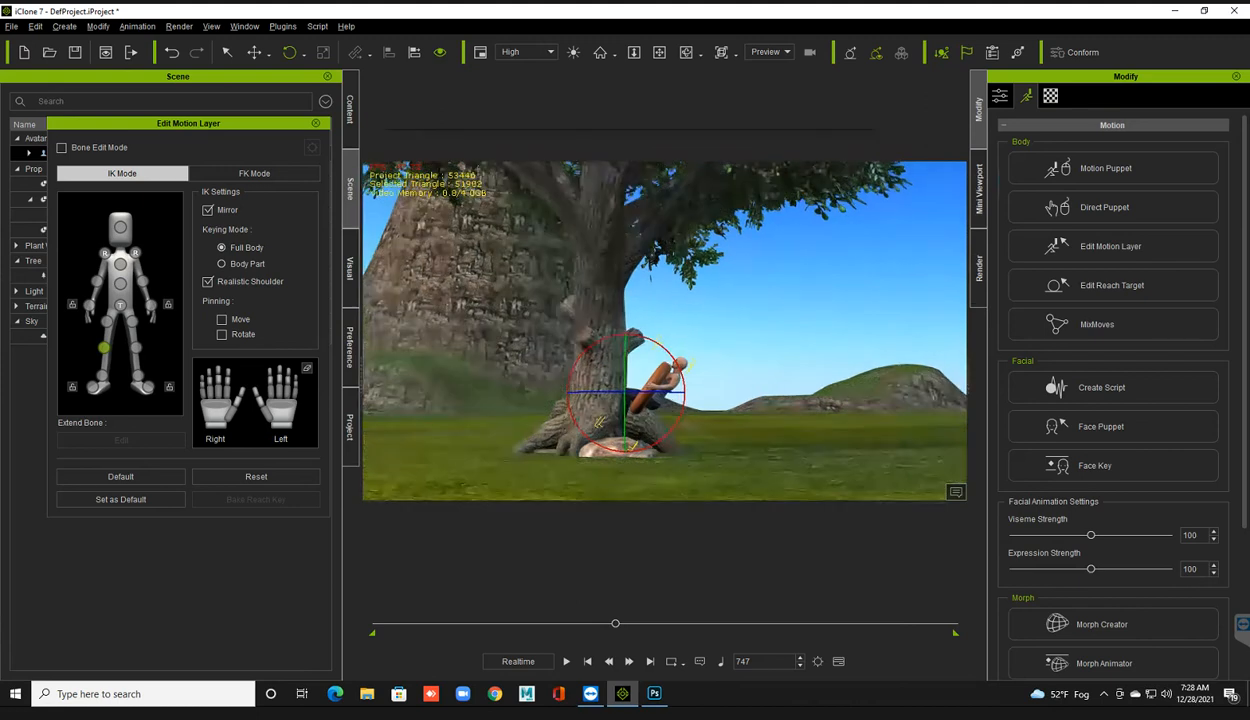
pyautogui.click(650, 661)
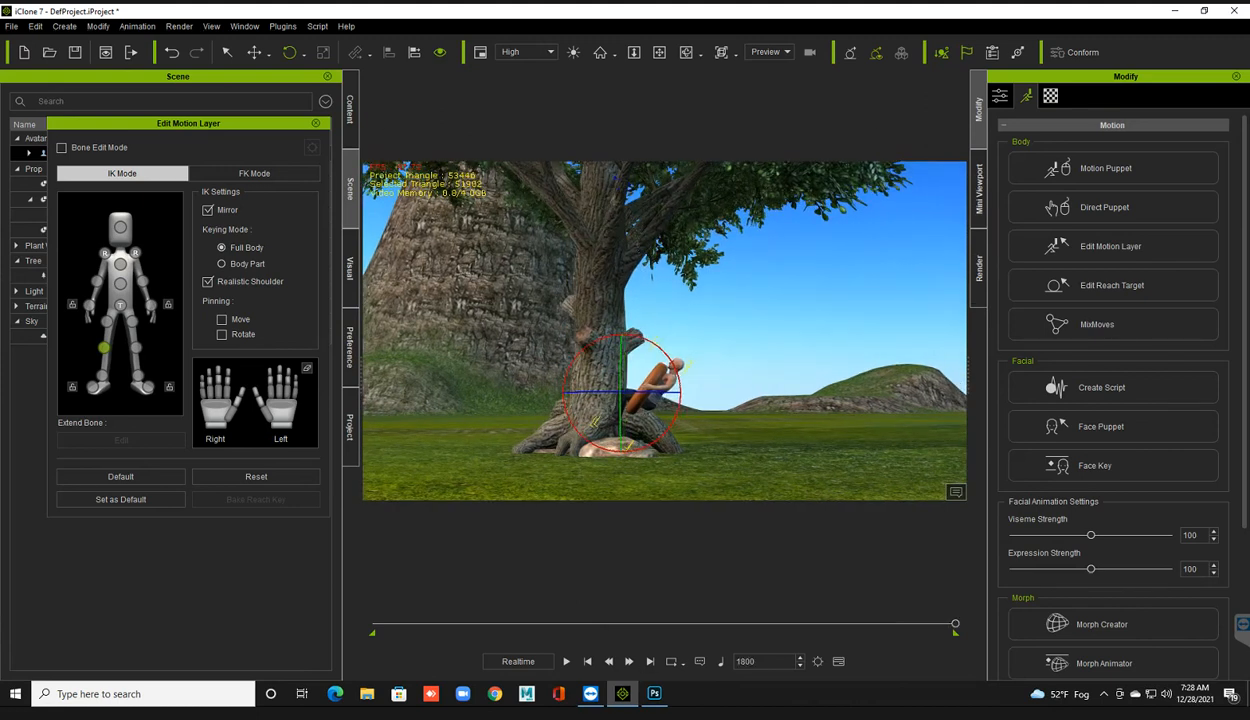
pyautogui.moveTo(608, 392); pyautogui.dragTo(577, 393)
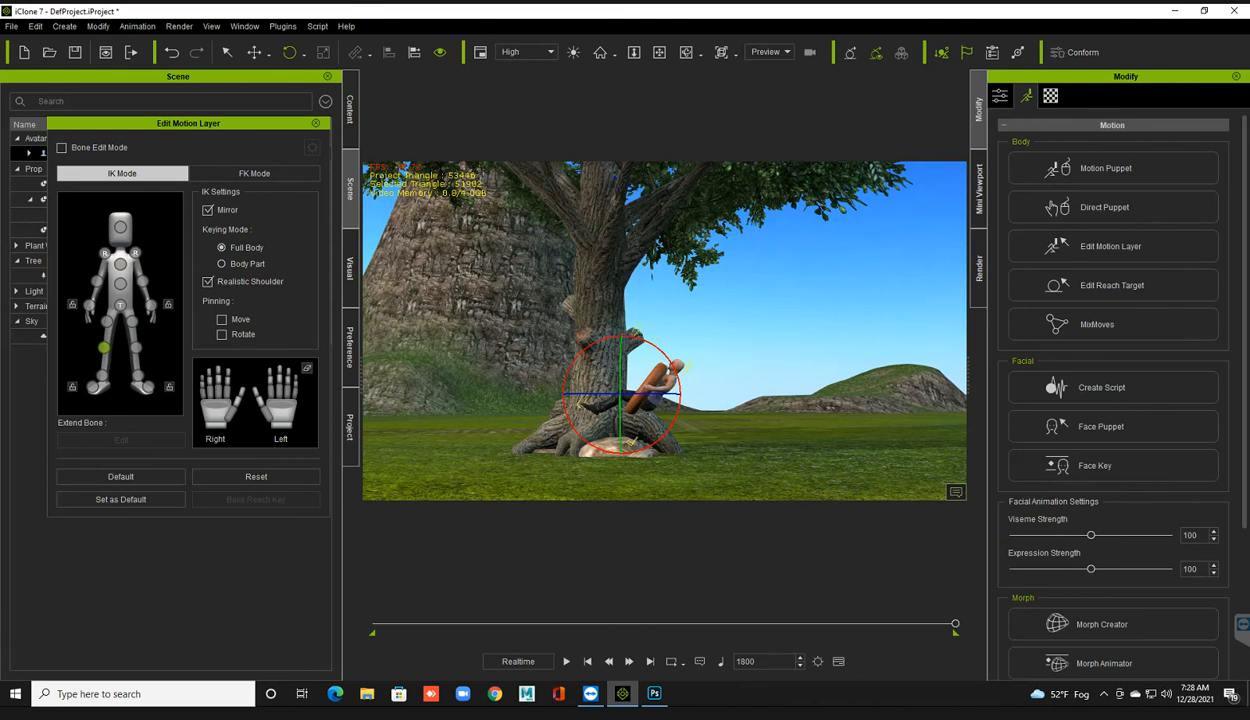
pyautogui.click(316, 123)
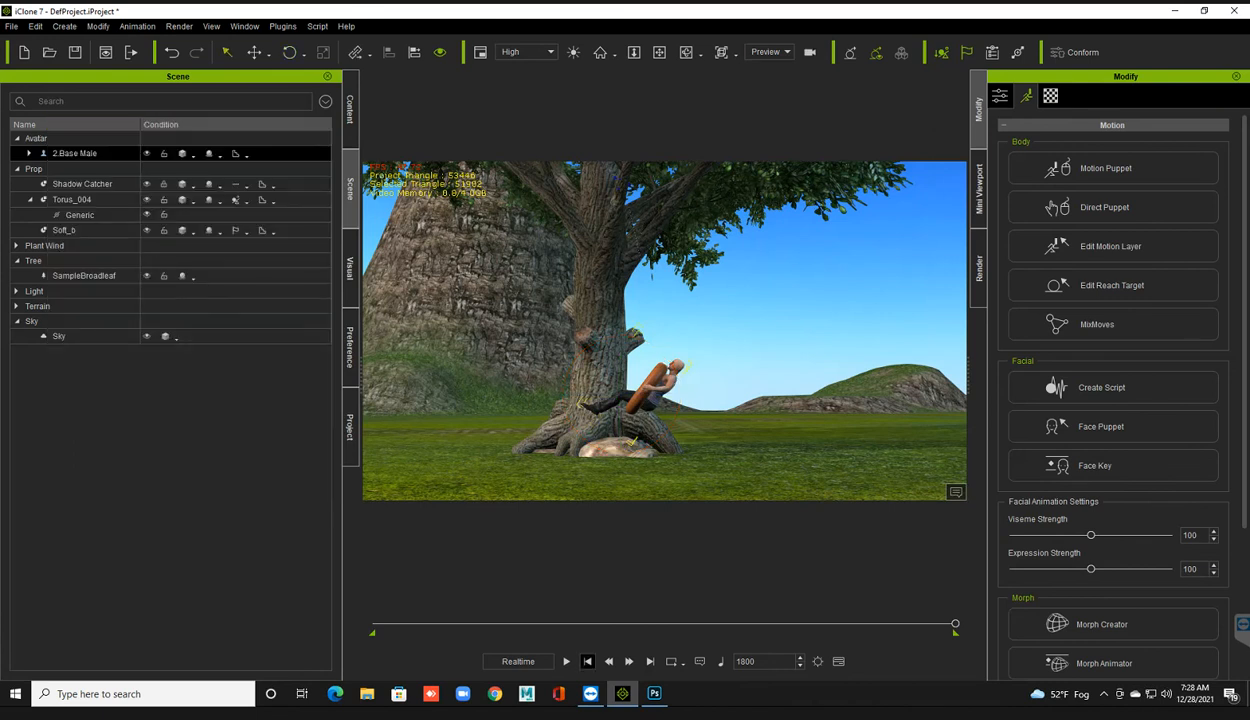
# Step: Play the swing animation from the start to check the leg motion, and return to the first frame
pyautogui.click(587, 661)
pyautogui.click(566, 661)
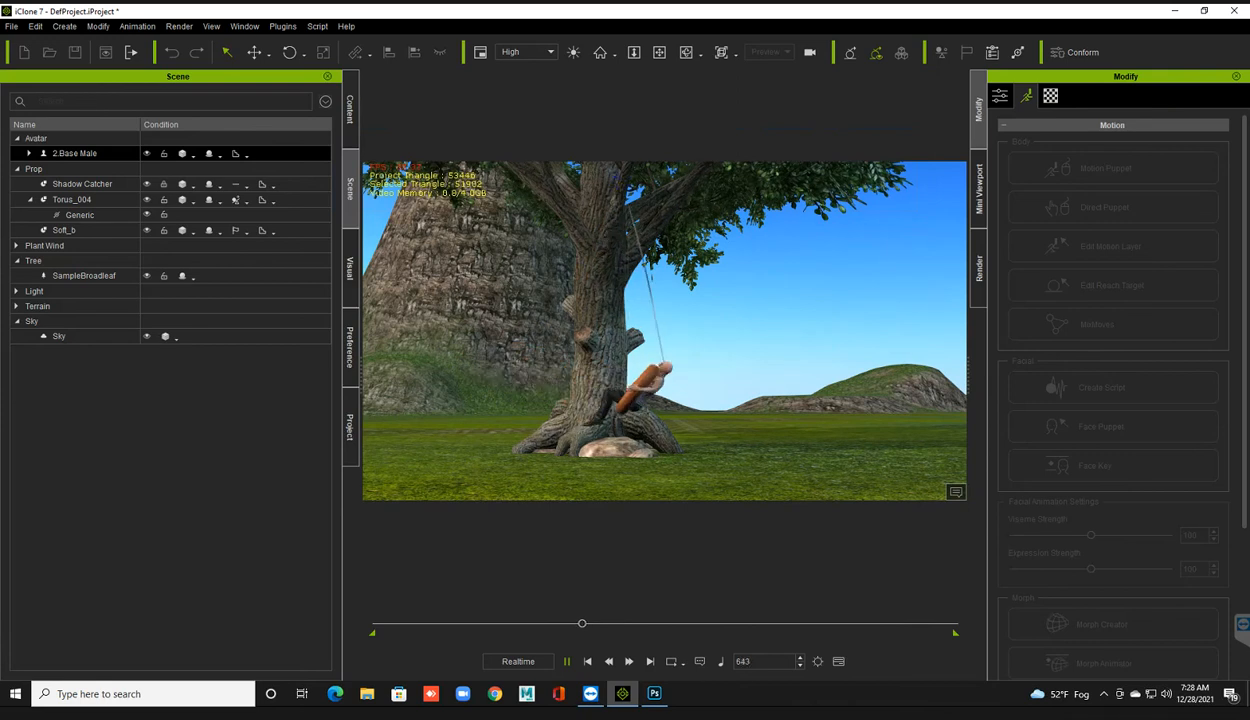
pyautogui.click(588, 661)
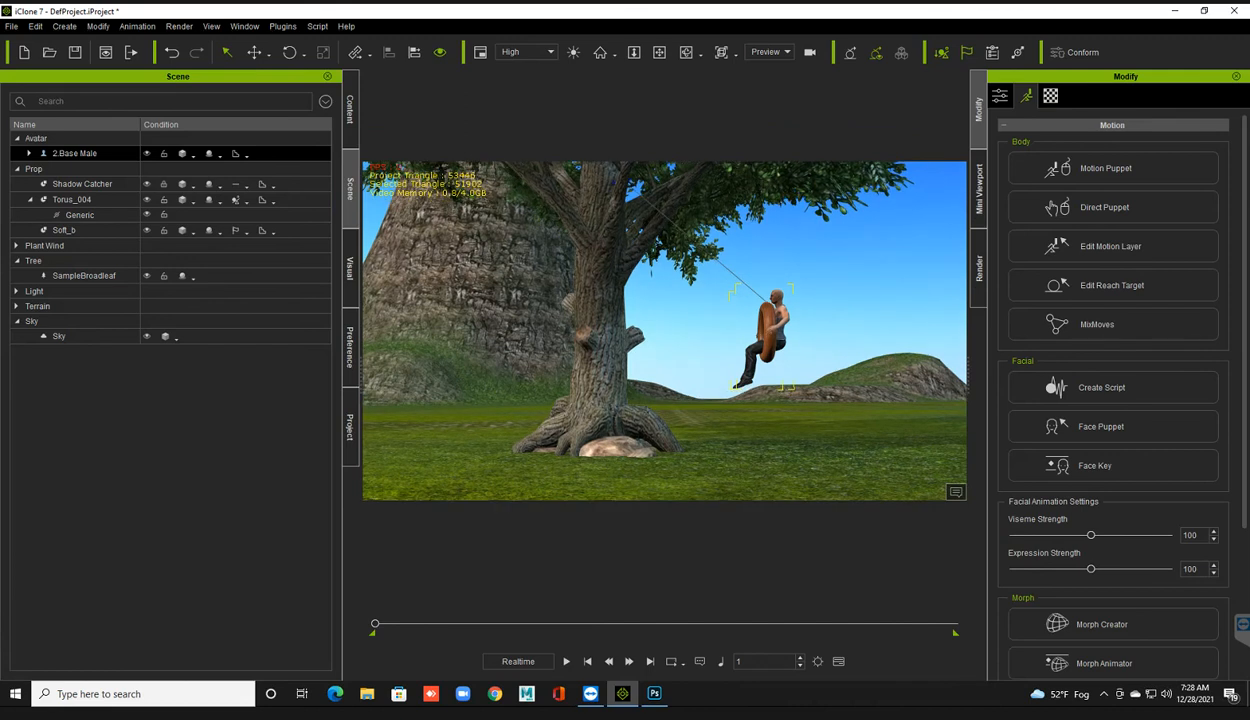
# Step: Examine Torus_004's physics settings and the constraint types available for it
pyautogui.click(72, 200)
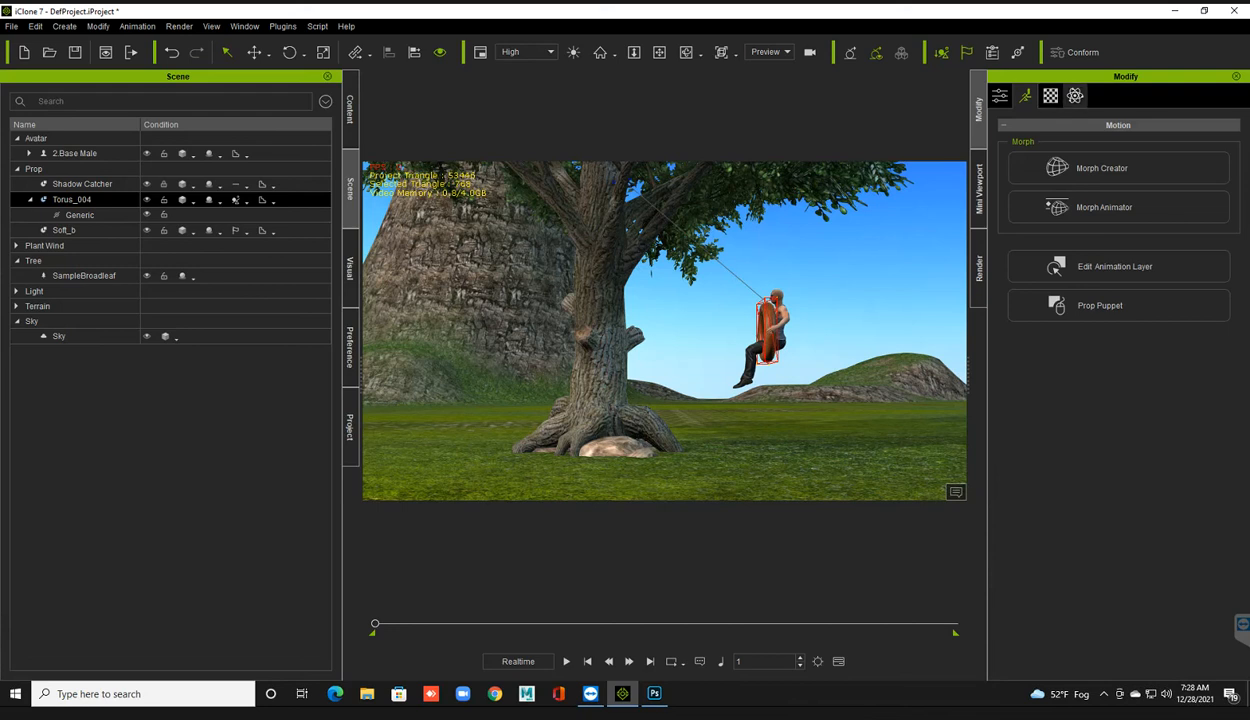
pyautogui.click(1075, 95)
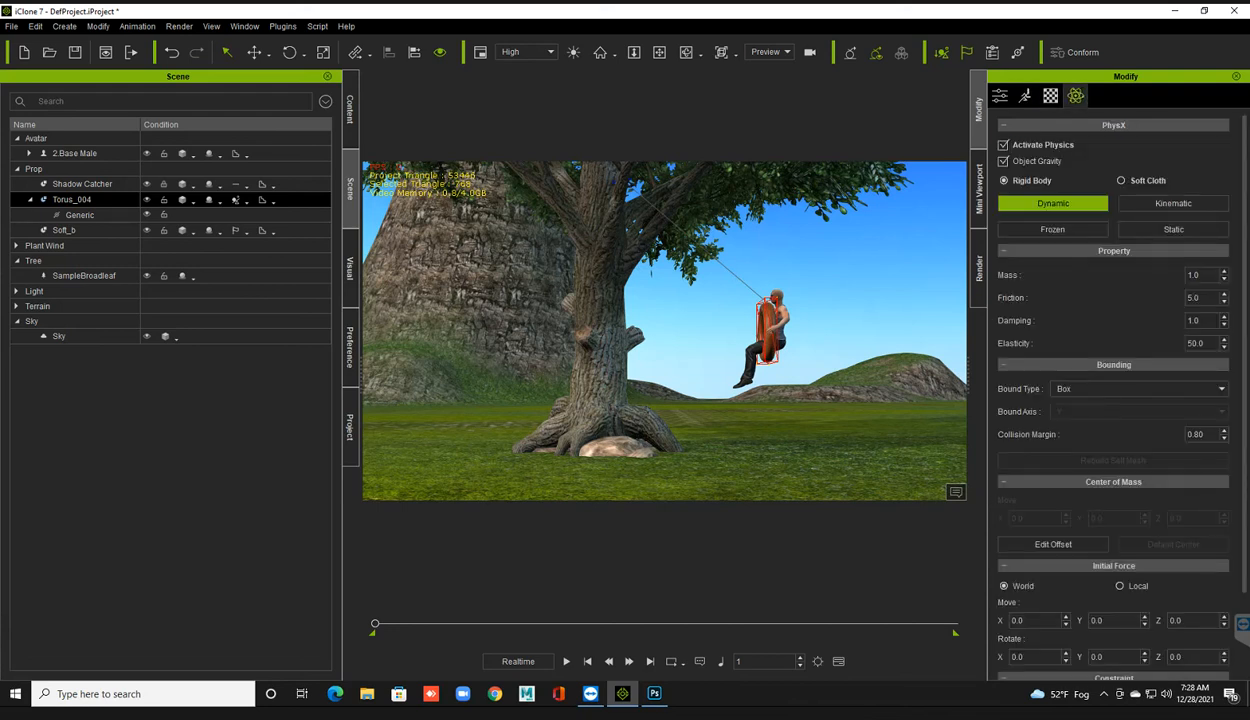
pyautogui.scroll(-2, 1113, 450)
pyautogui.click(1090, 615)
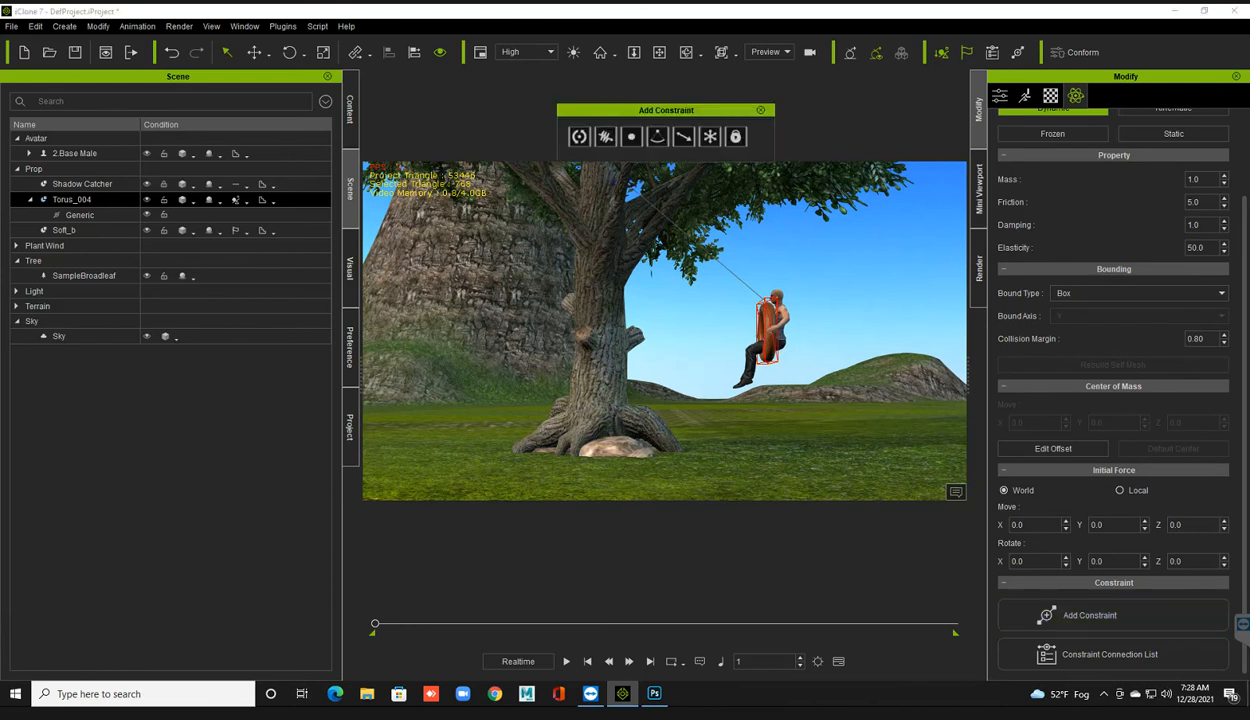
pyautogui.moveTo(666, 110); pyautogui.dragTo(623, 68)
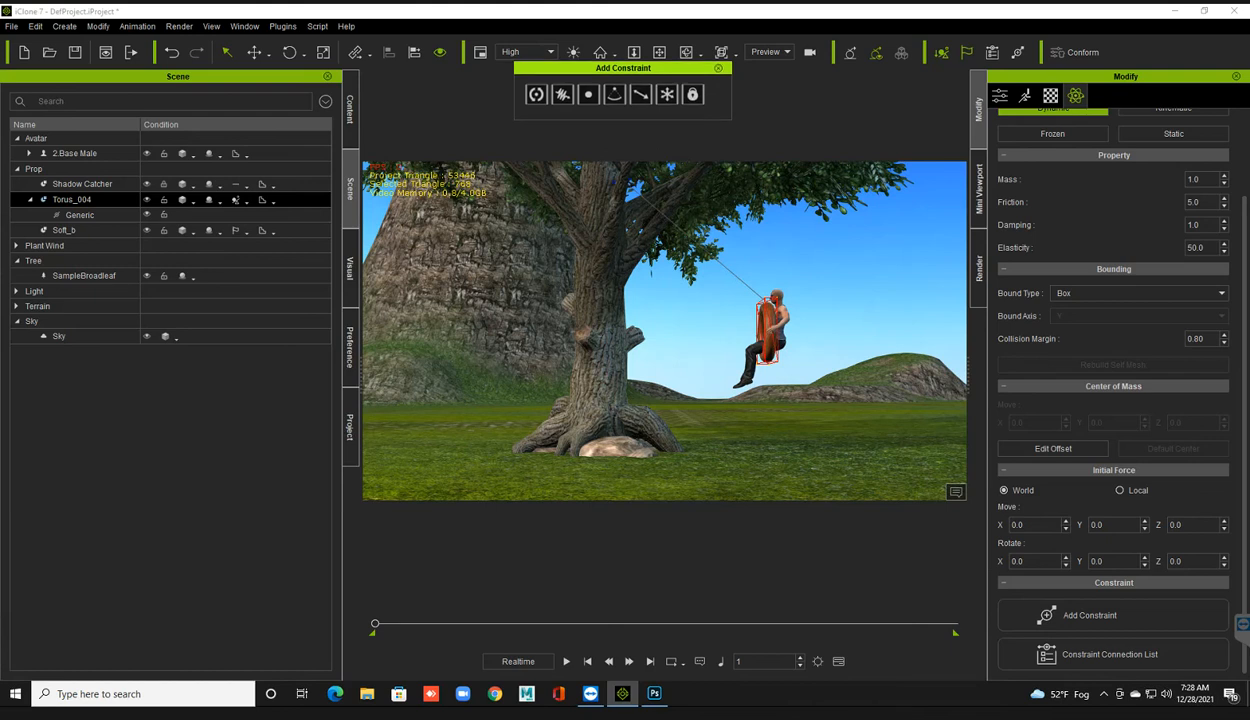
pyautogui.click(718, 68)
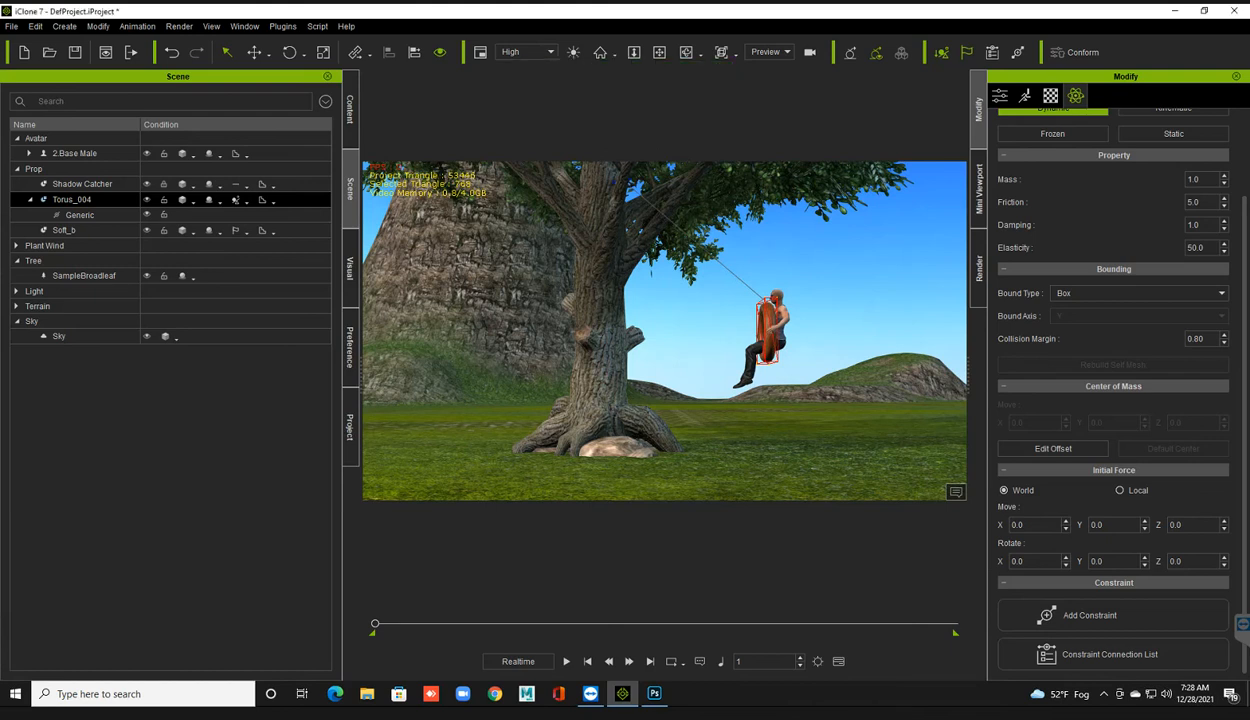
# Step: Save the project in the iclone project folder as "chulwa project" and clear the torus selection
pyautogui.hotkey('ctrl', 's')
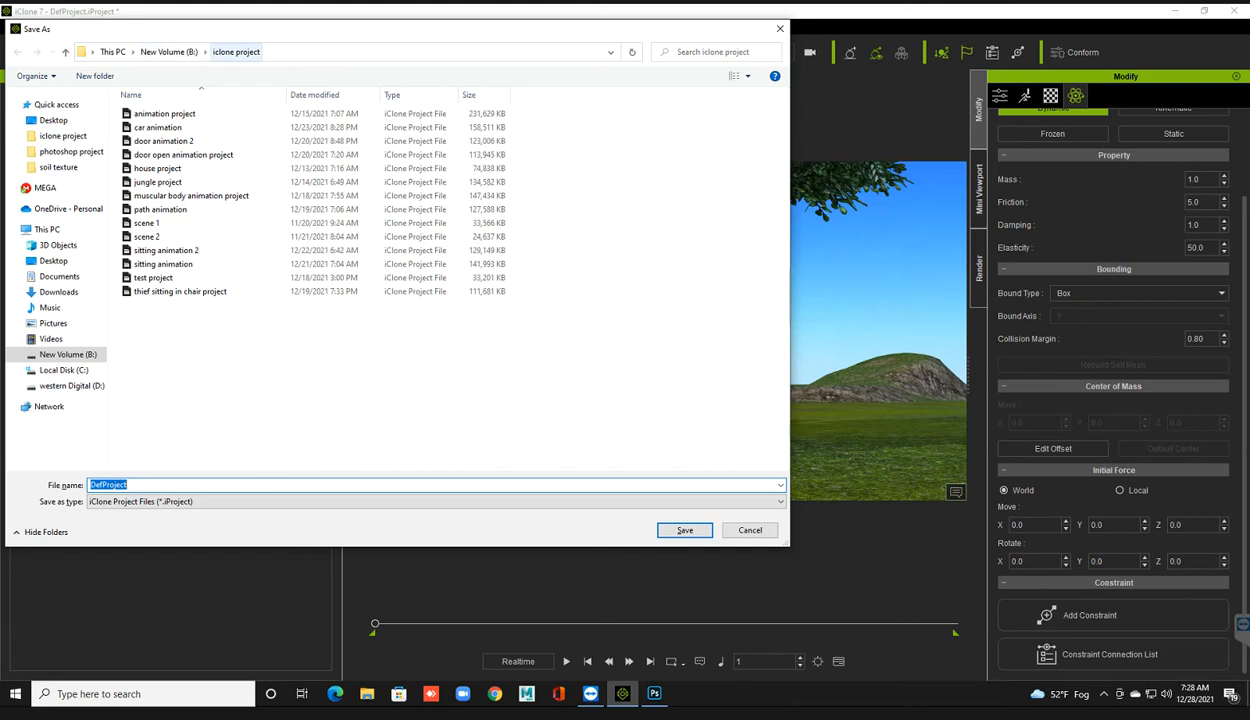
pyautogui.click(186, 485)
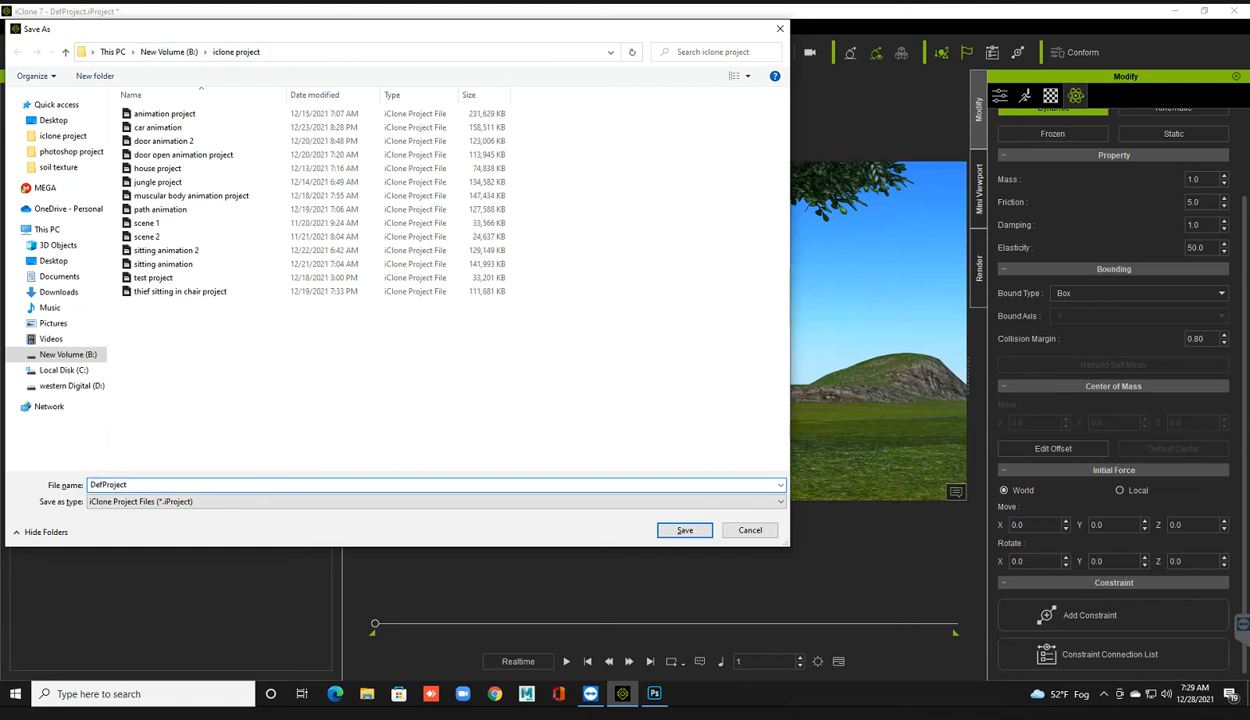
pyautogui.press('BackSpace')
pyautogui.press('BackSpace')
pyautogui.press('BackSpace')
pyautogui.press('BackSpace')
pyautogui.press('BackSpace')
pyautogui.press('BackSpace')
pyautogui.press('BackSpace')
pyautogui.press('BackSpace')
pyautogui.press('BackSpace')
pyautogui.press('BackSpace')
pyautogui.press('BackSpace')
pyautogui.press('BackSpace')
pyautogui.press('BackSpace')
pyautogui.press('BackSpace')
pyautogui.press('BackSpace')
pyautogui.press('BackSpace')
pyautogui.write('c')
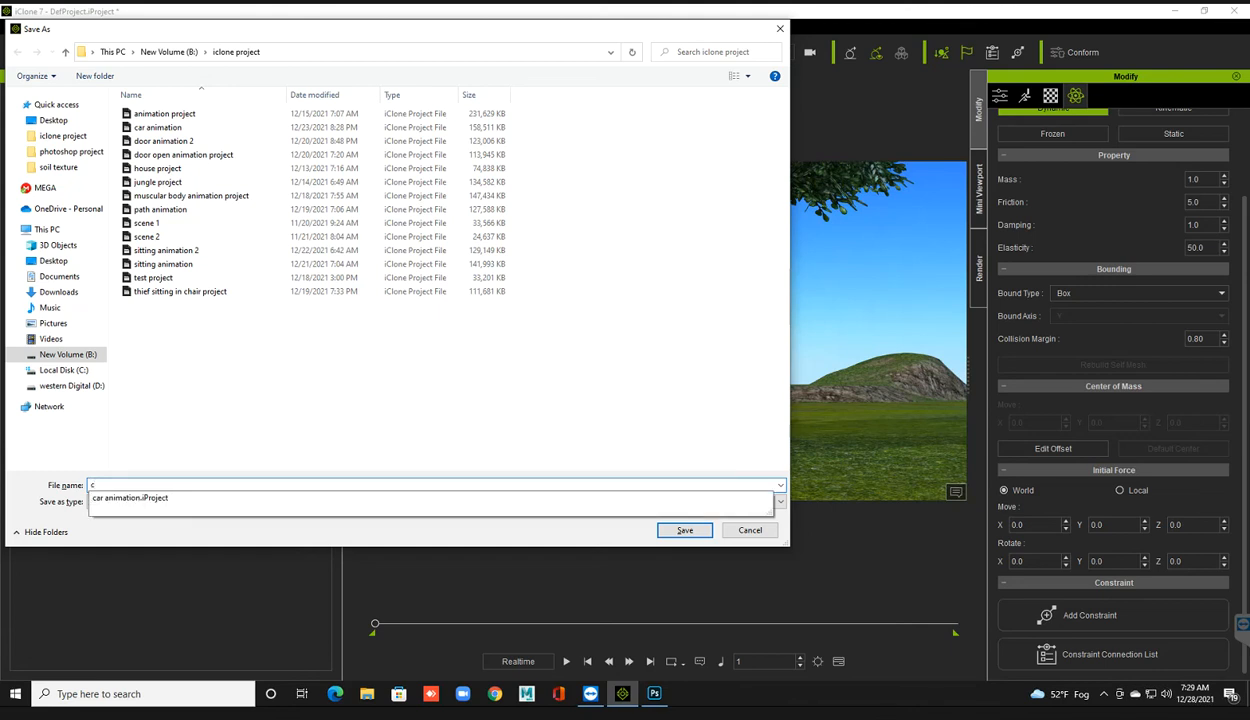
pyautogui.write('hulk')
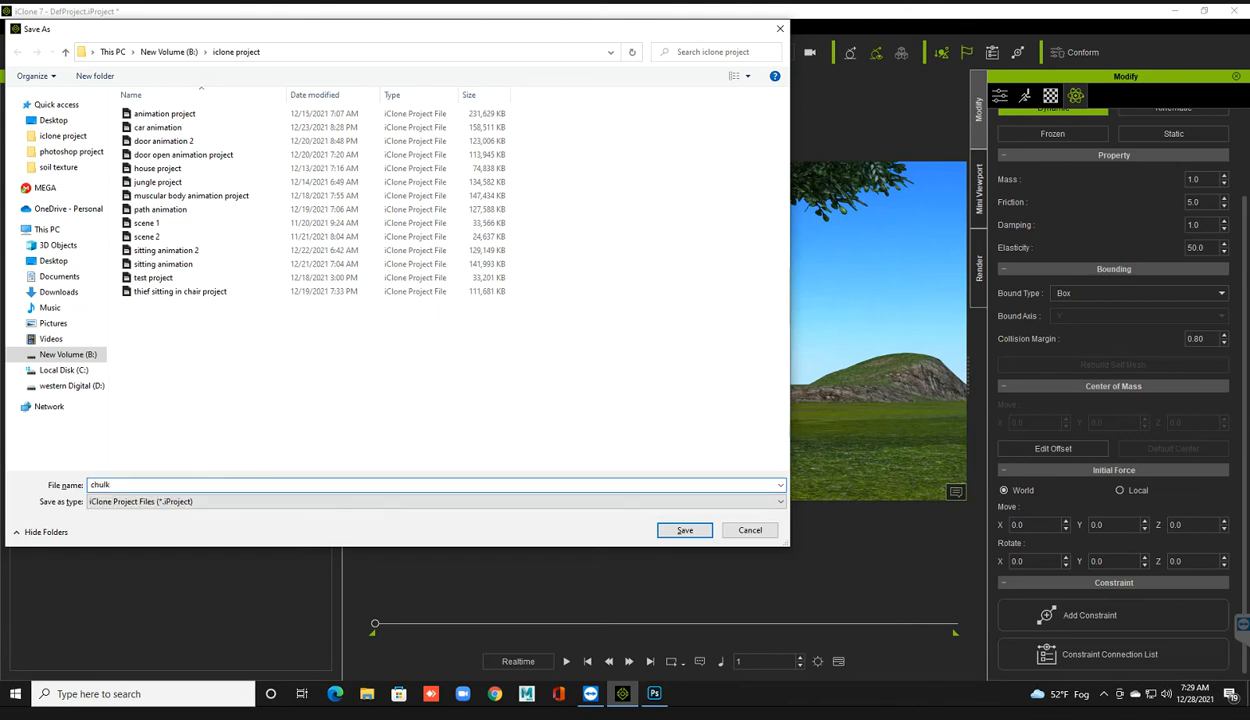
pyautogui.press('BackSpace')
pyautogui.write('wa project')
pyautogui.press('Return')
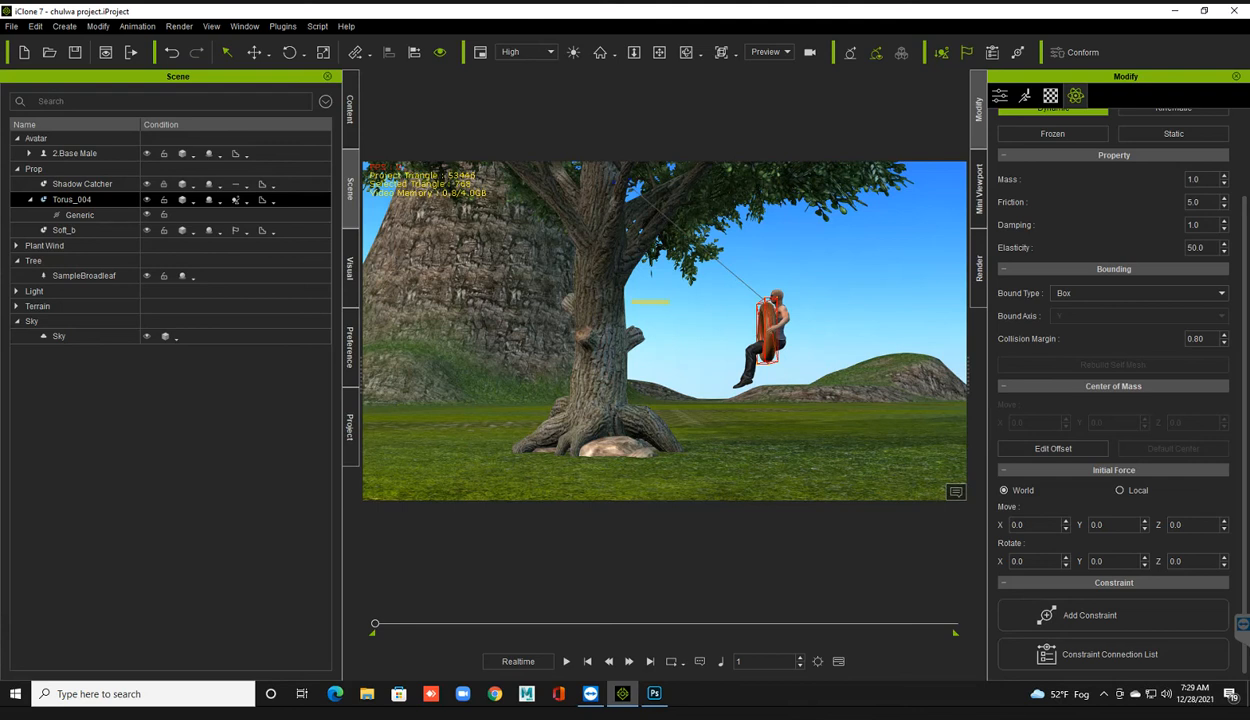
pyautogui.click(655, 300)
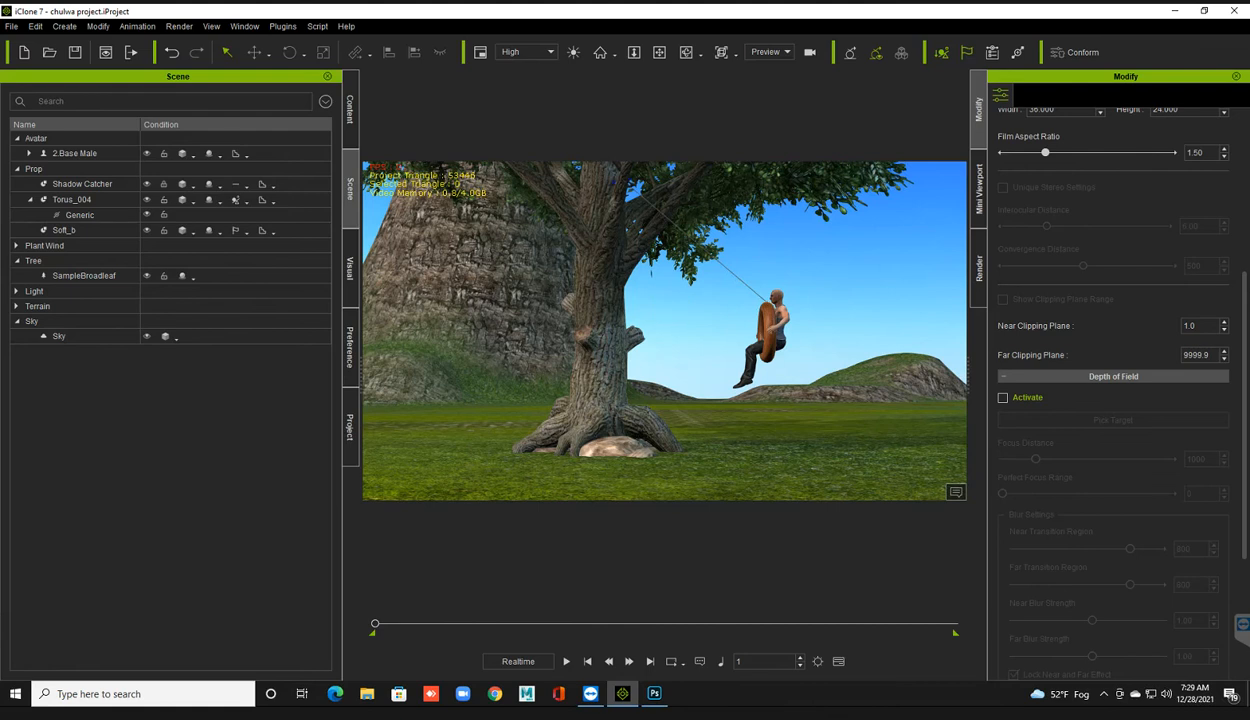
# Step: Add a new camera to the scene from the current wide view of the tree and swing
pyautogui.scroll(5, 665, 331)
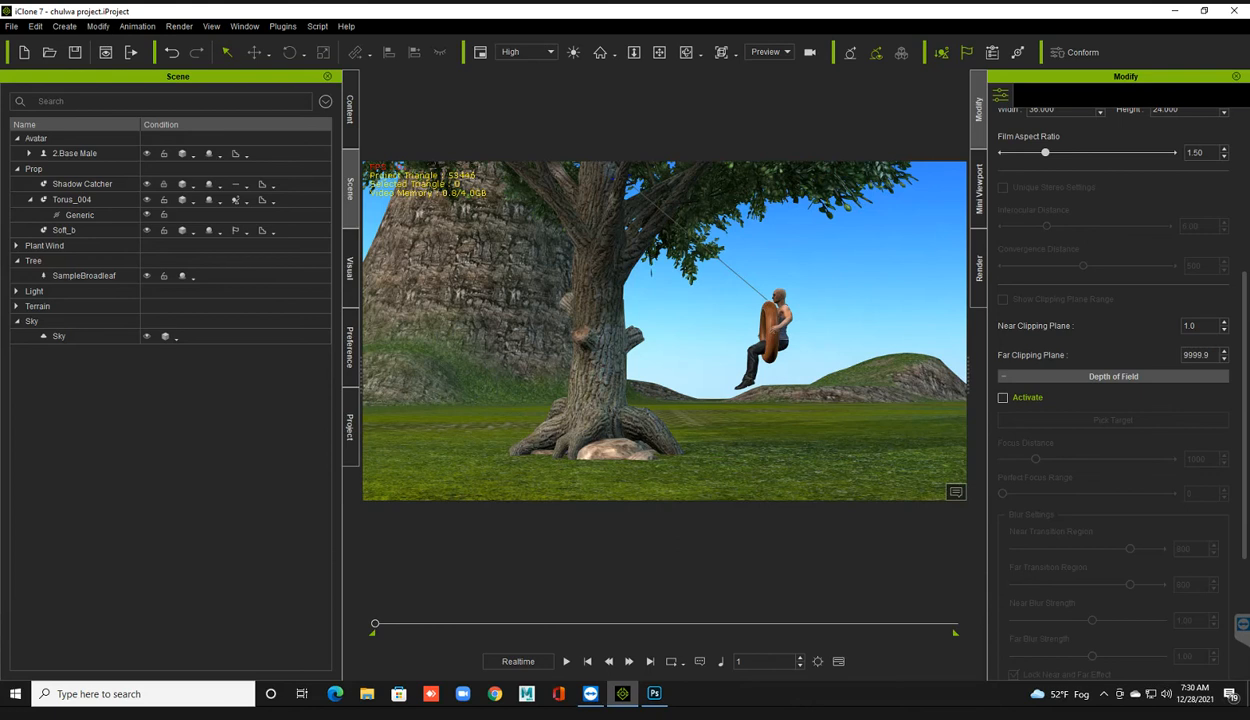
pyautogui.click(64, 26)
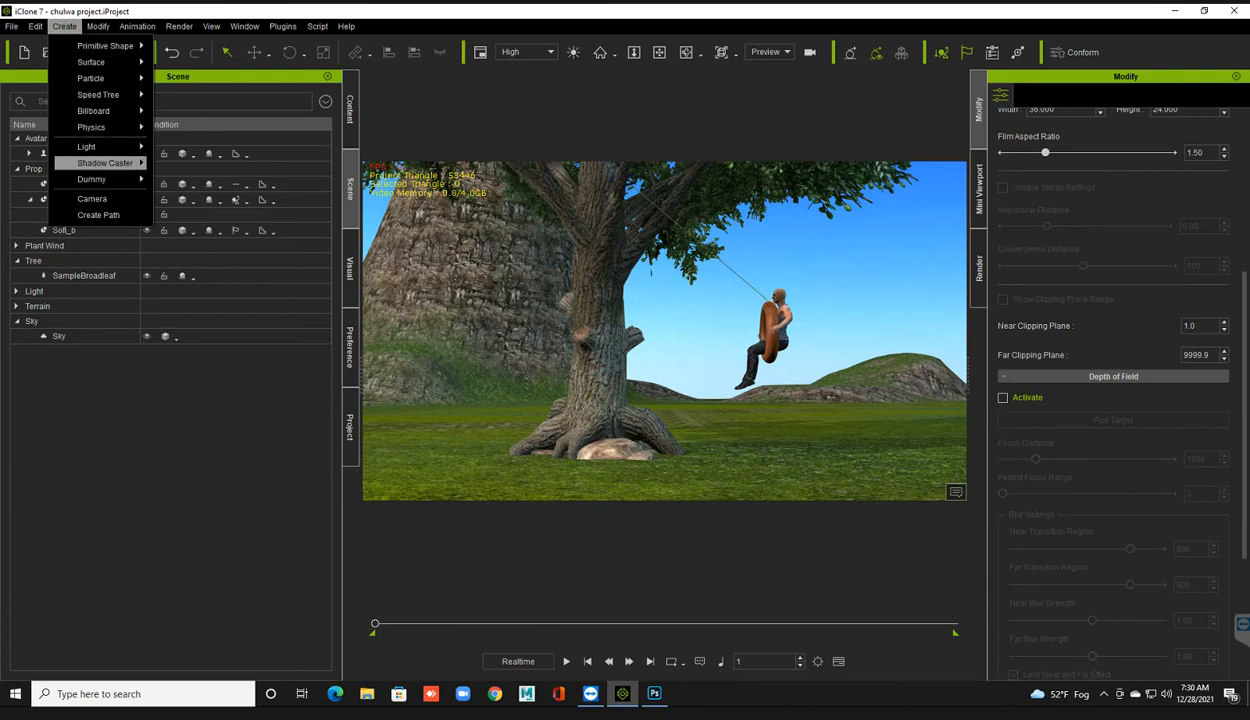
pyautogui.click(92, 198)
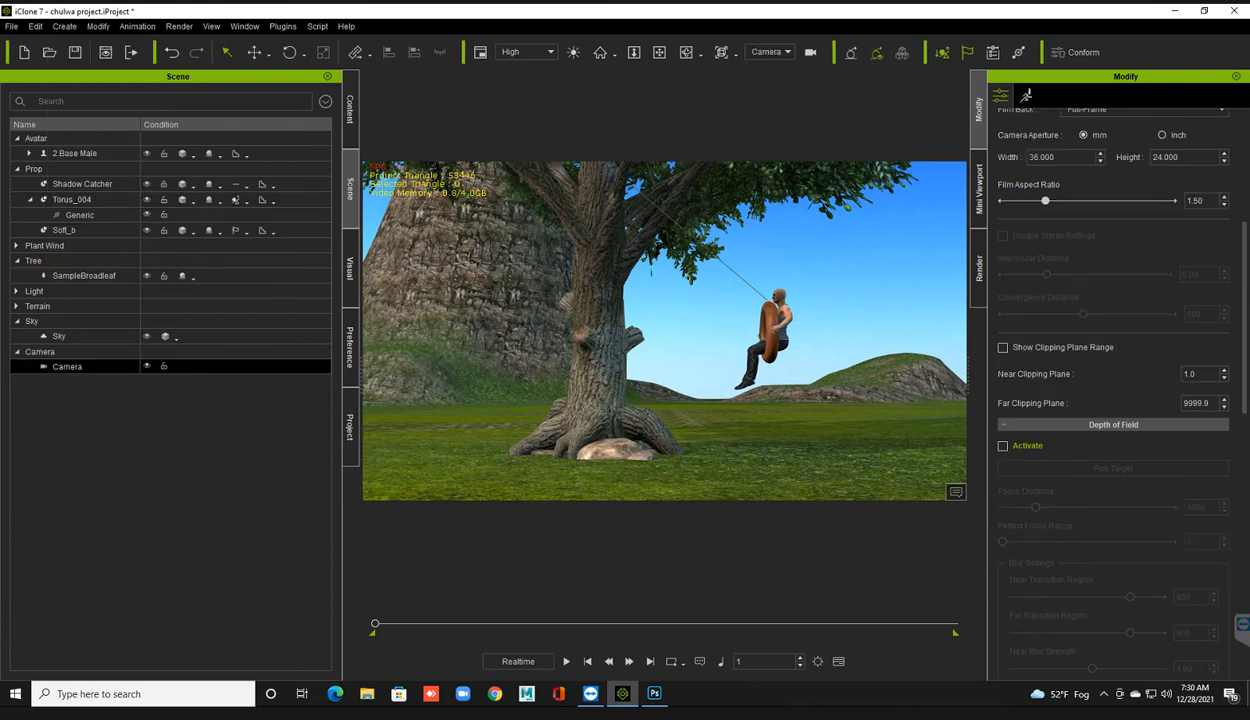
# Step: At frame 1800, move the camera closer, orbit it around the tree and shift the framing to animate the camera move
pyautogui.press('End')
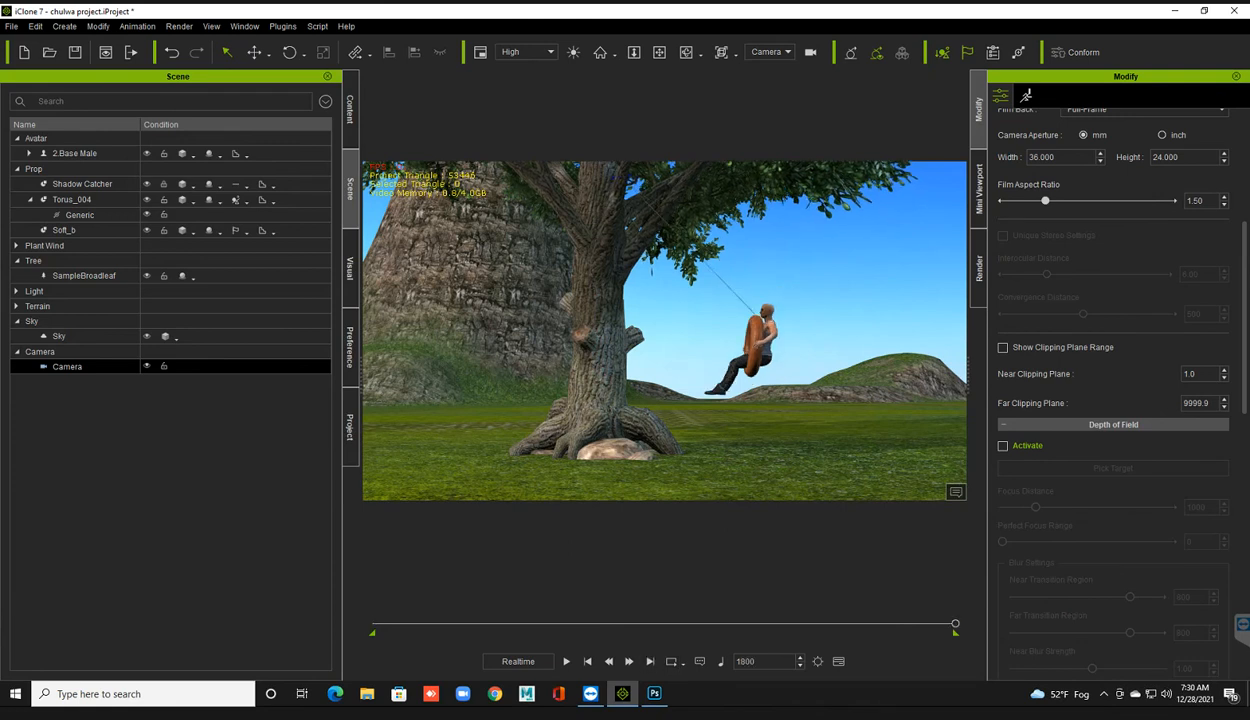
pyautogui.scroll(5, 664, 331)
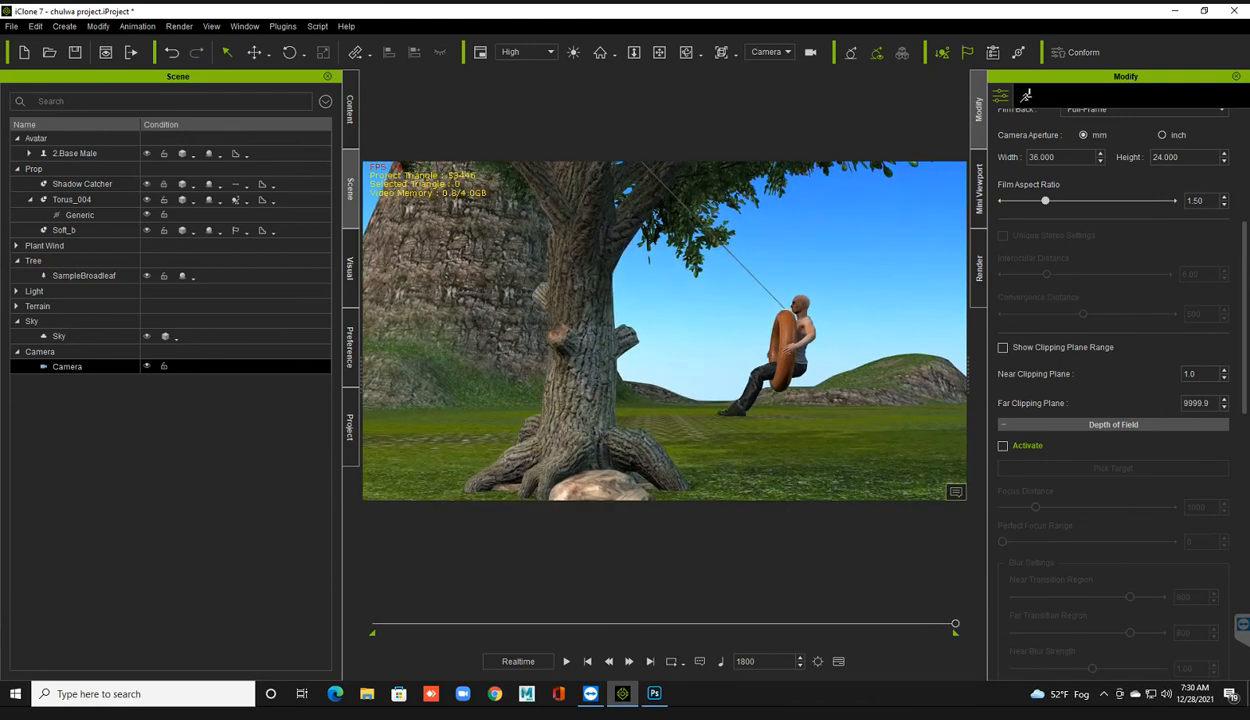
pyautogui.moveTo(600, 340); pyautogui.dragTo(715, 340, button='right')
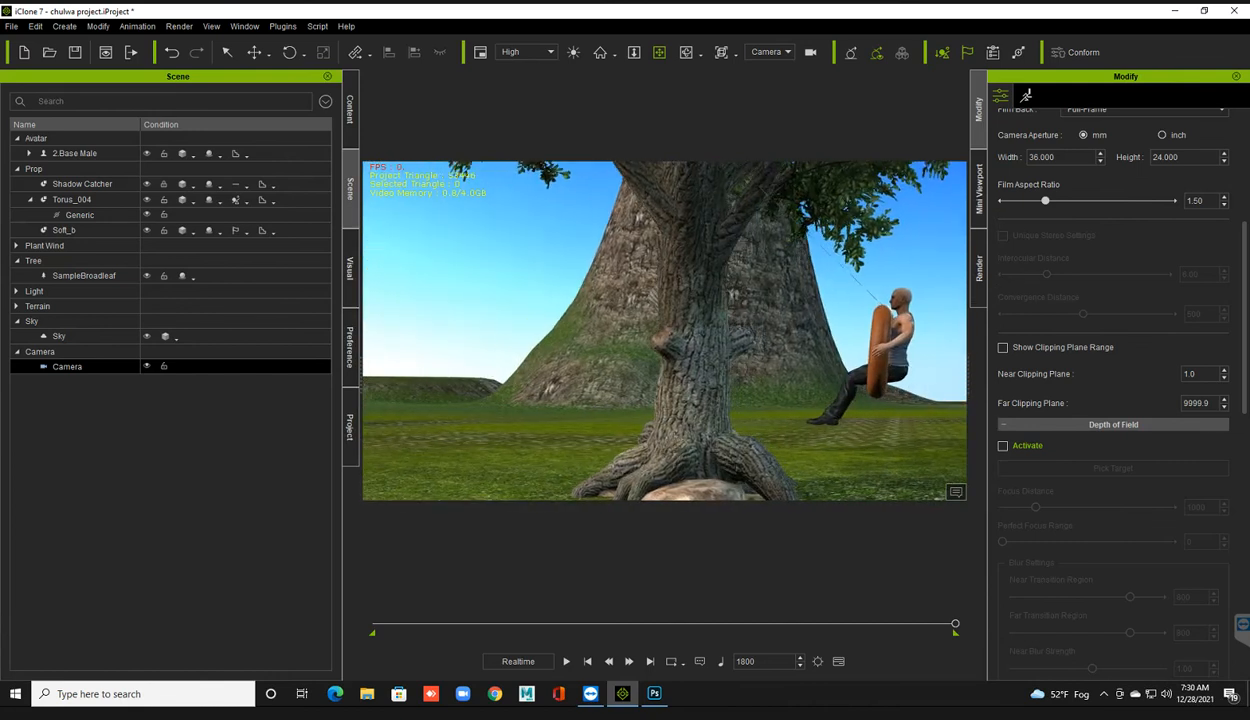
pyautogui.moveTo(715, 340); pyautogui.dragTo(606, 332, button='middle')
# Step: Play the animation from the start to check the camera move, and return to the first frame
pyautogui.click(588, 661)
pyautogui.click(567, 661)
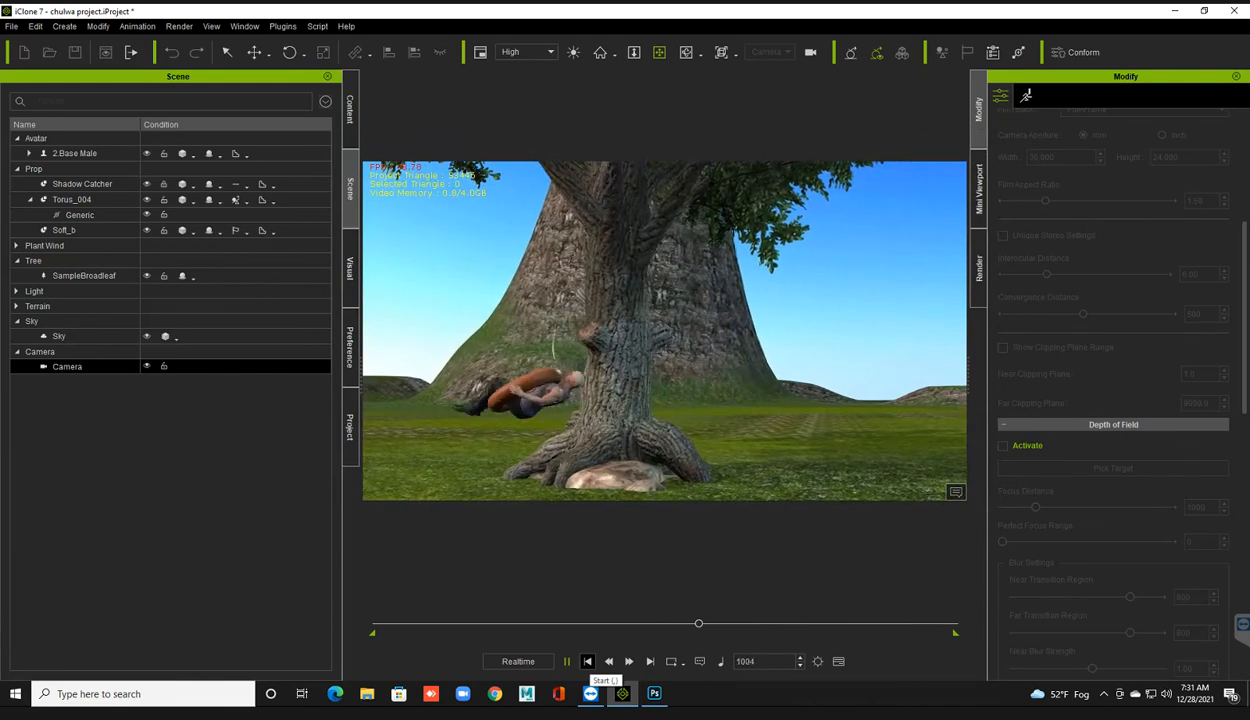
pyautogui.click(587, 661)
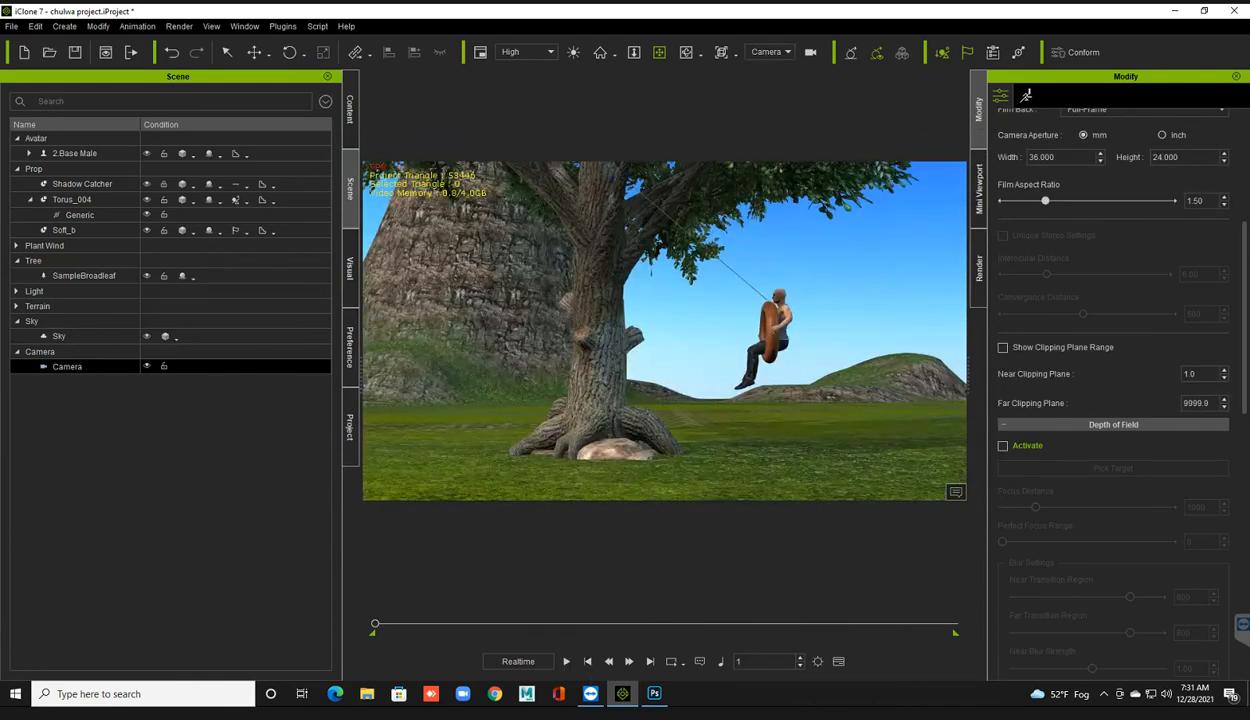
# Step: Select the Soft_b rope with the Rotate tool, play the animation to the end, and return to the first frame
pyautogui.click(64, 230)
pyautogui.press('e')
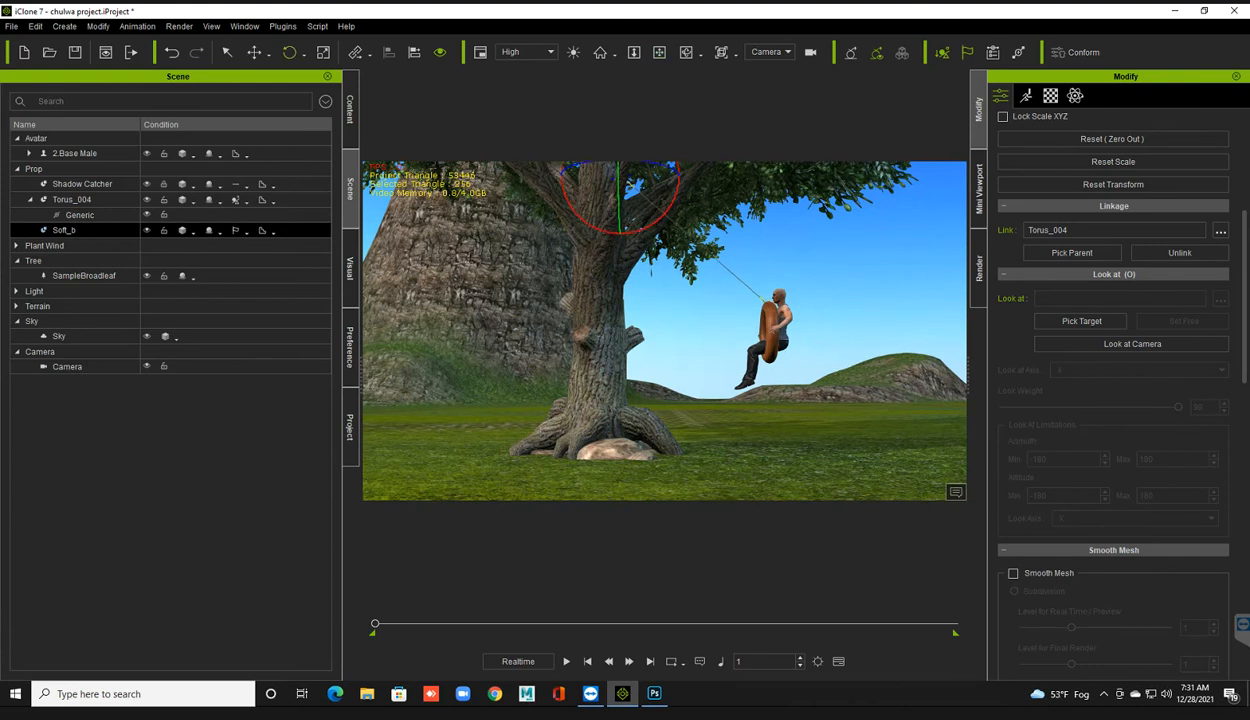
pyautogui.press('space')
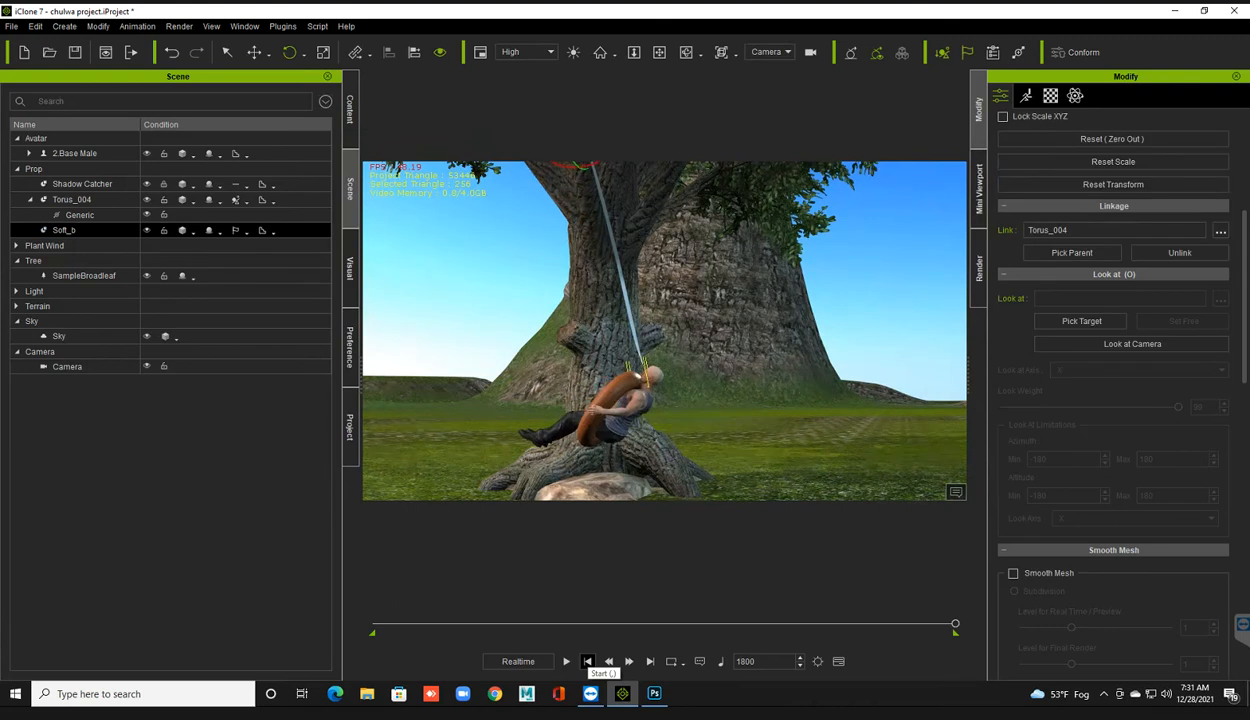
pyautogui.click(587, 661)
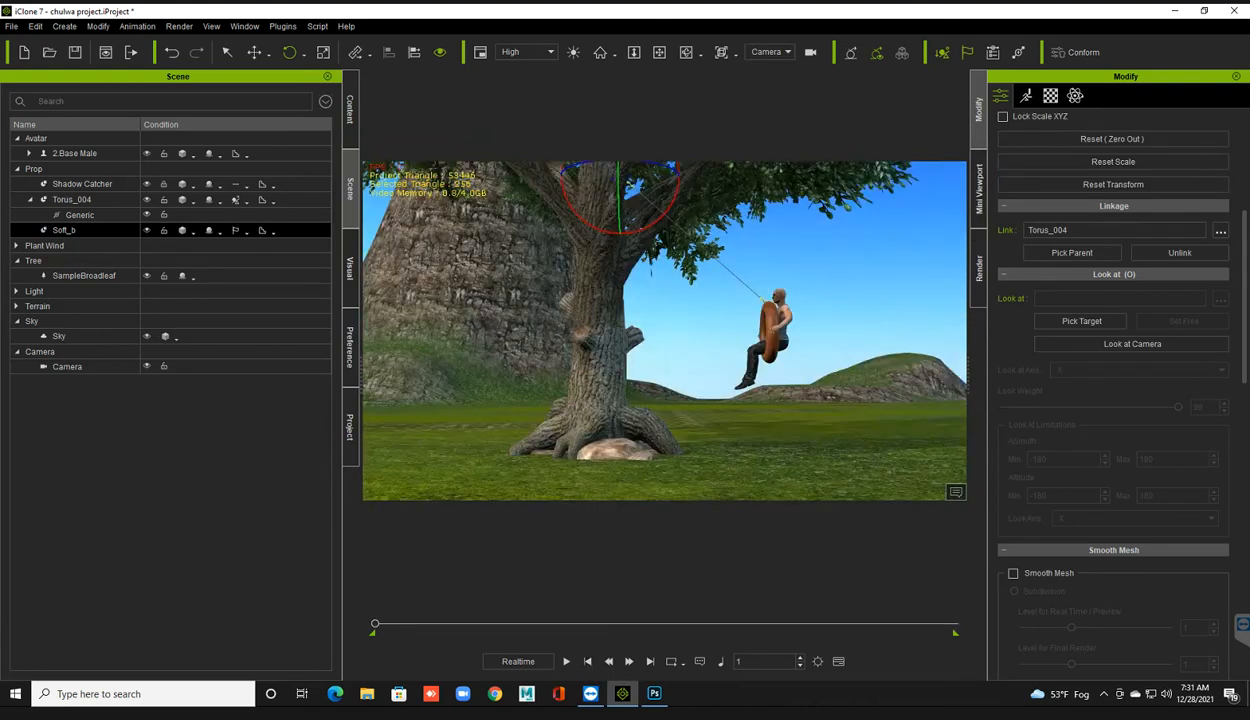
# Step: Switch to Photoshop, close the open diffuse texture image and quit the program
pyautogui.click(654, 693)
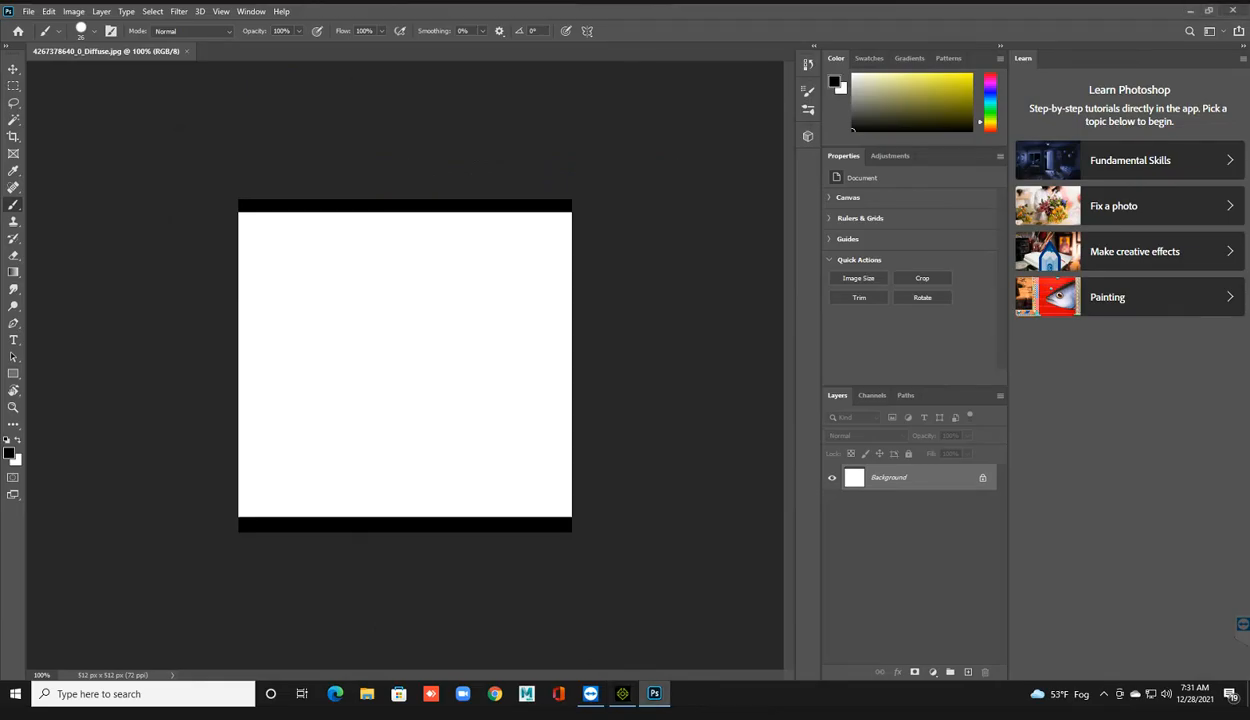
pyautogui.hotkey('ctrl', 'w')
pyautogui.hotkey('ctrl', 'q')
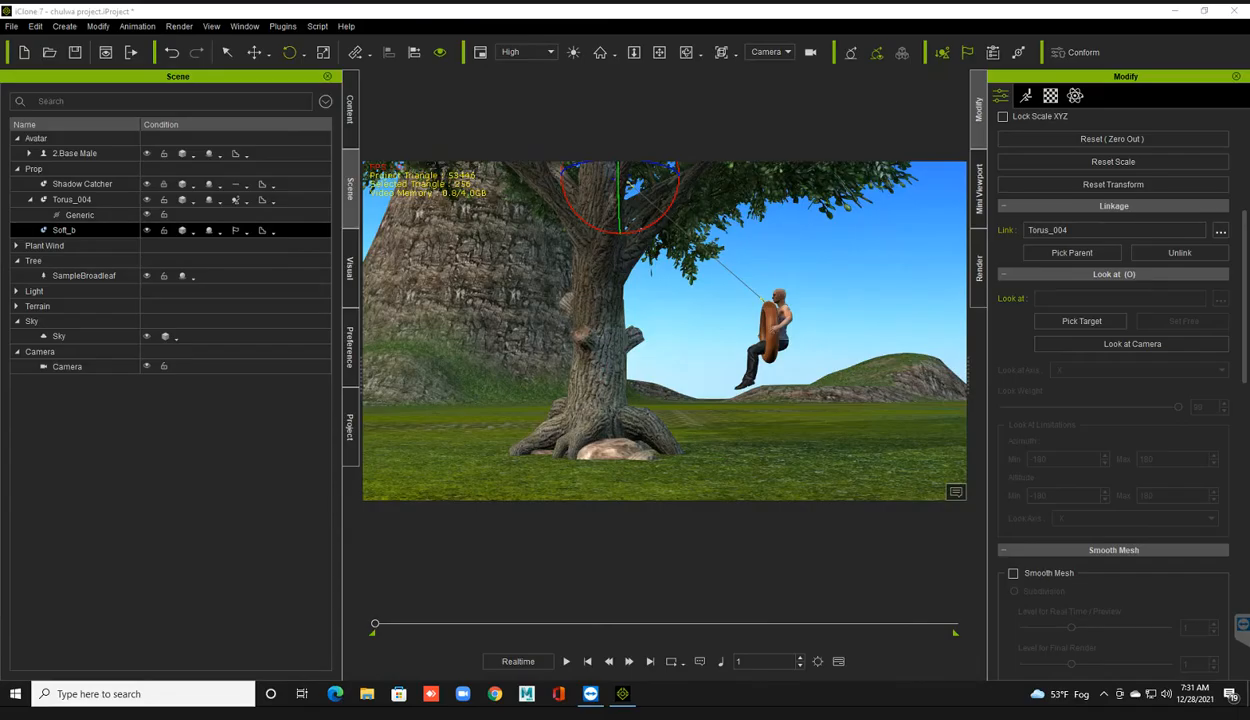